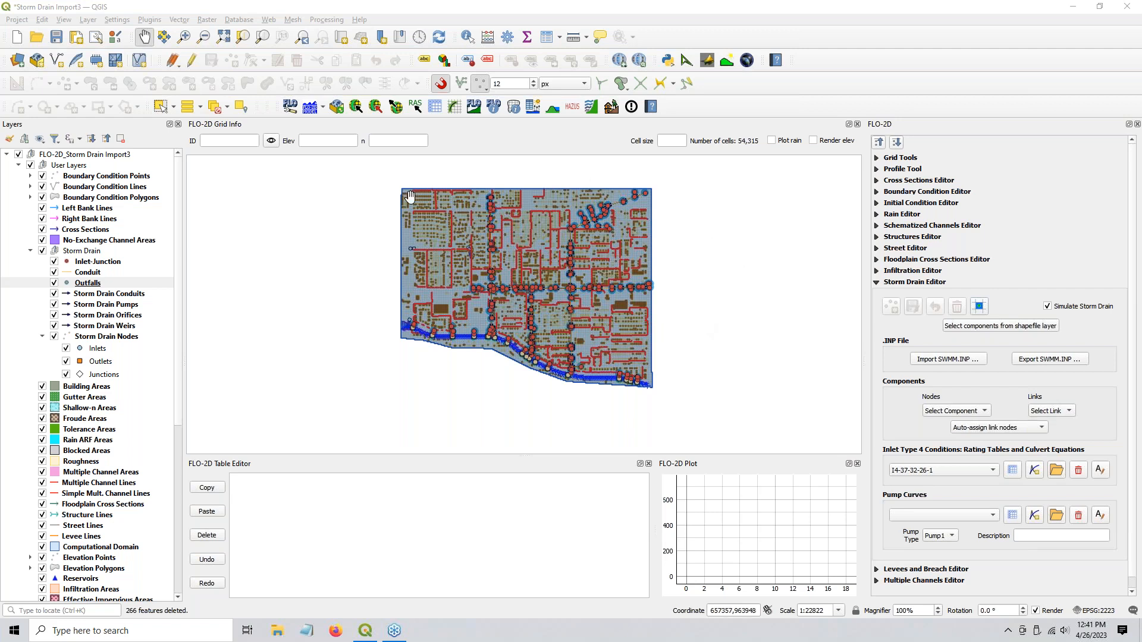
- Examine the storm drain user layers, from Inlet-Junction to Storm Drain Nodes, and the Storm Drain group from SD Inlets to Storm Drain Pumps Curve Data
click(102, 294)
shift+click(94, 337)
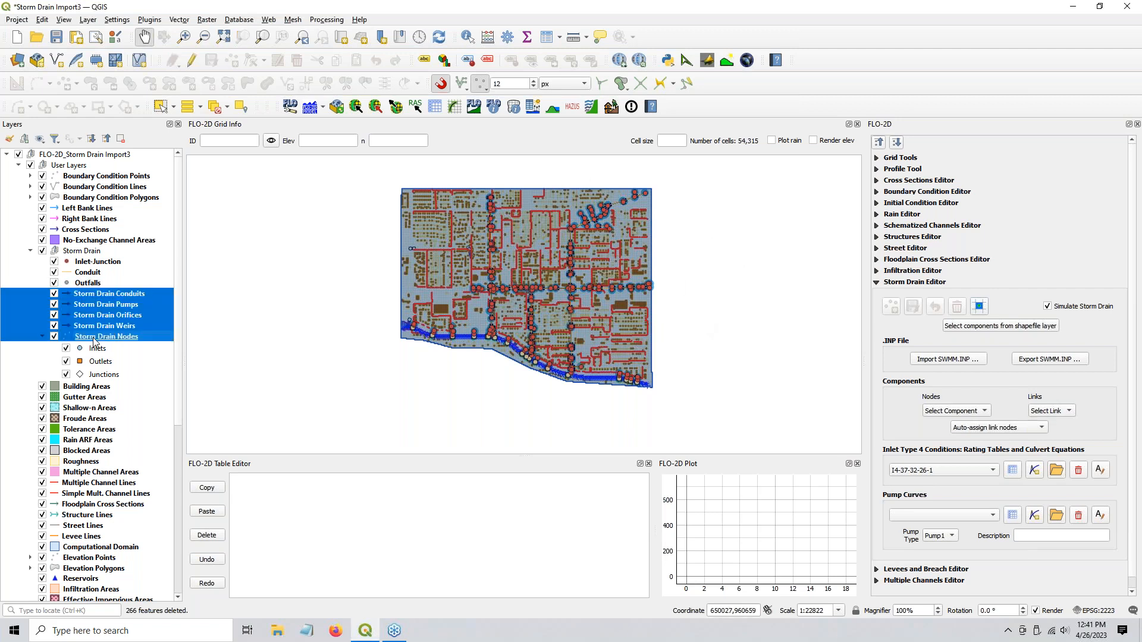
click(95, 261)
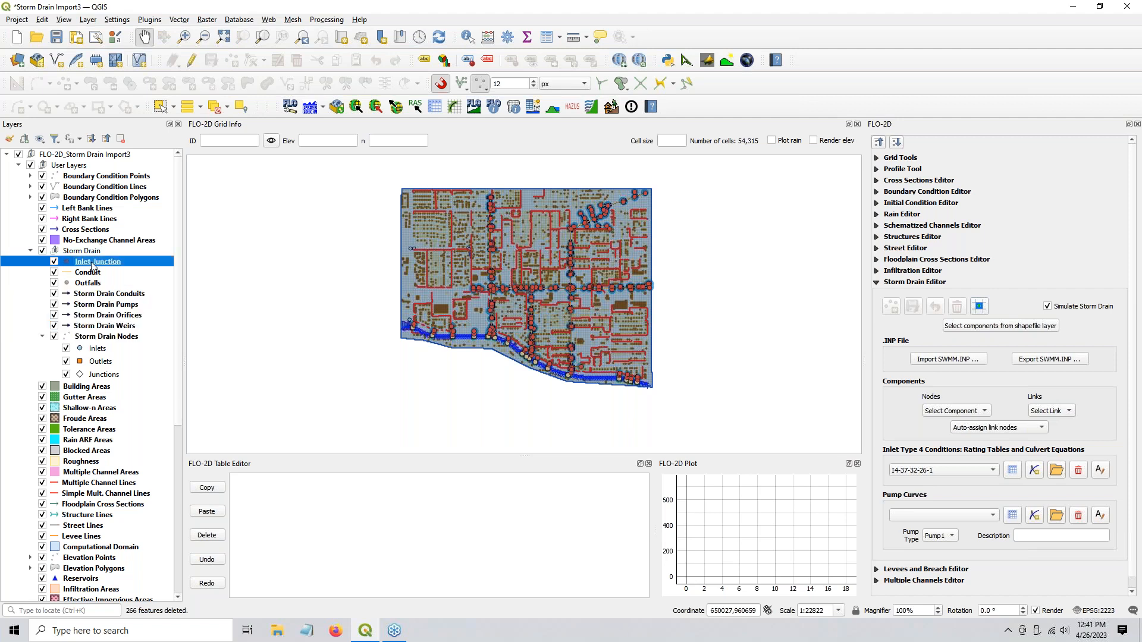
shift+click(87, 284)
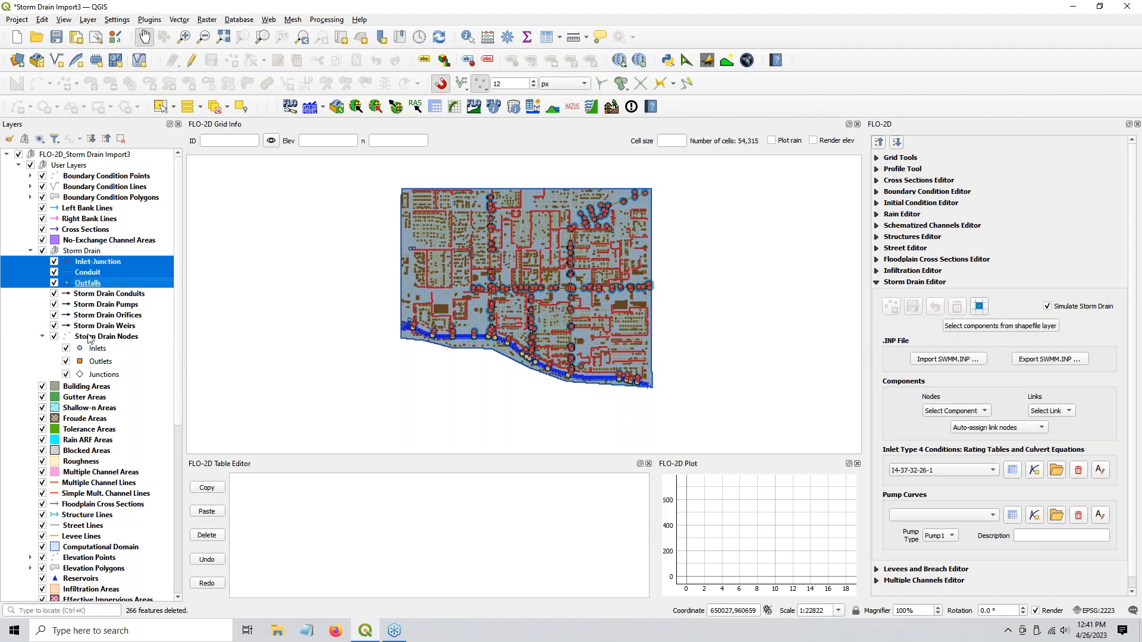
scroll(80, 380, down, 4)
scroll(76, 404, down, 2)
click(74, 474)
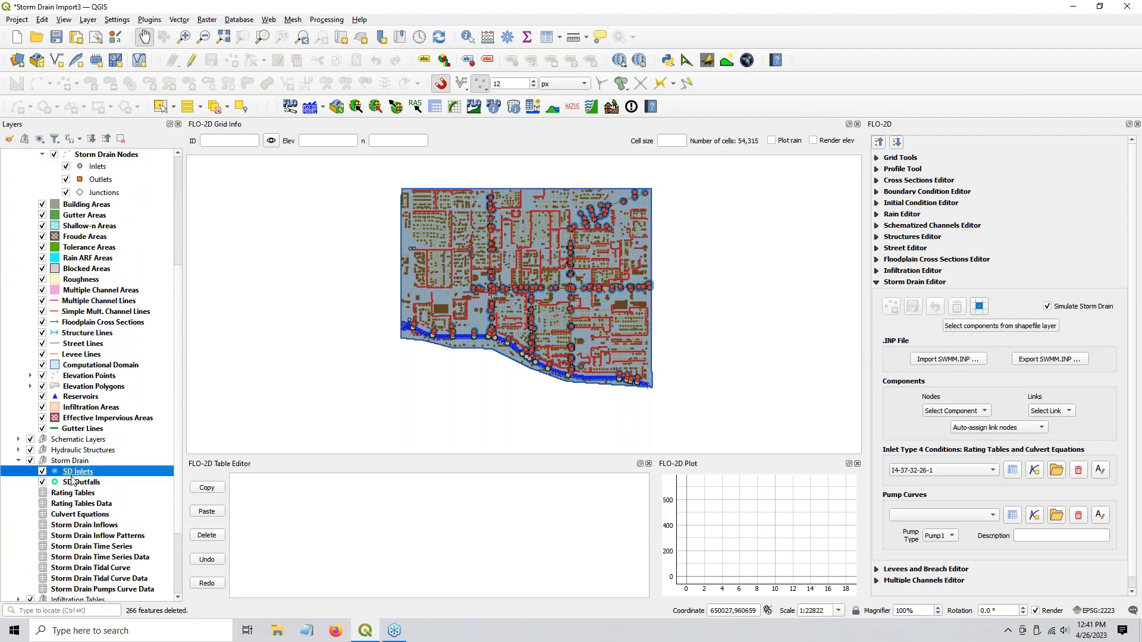
scroll(74, 476, down, 3)
shift+click(81, 499)
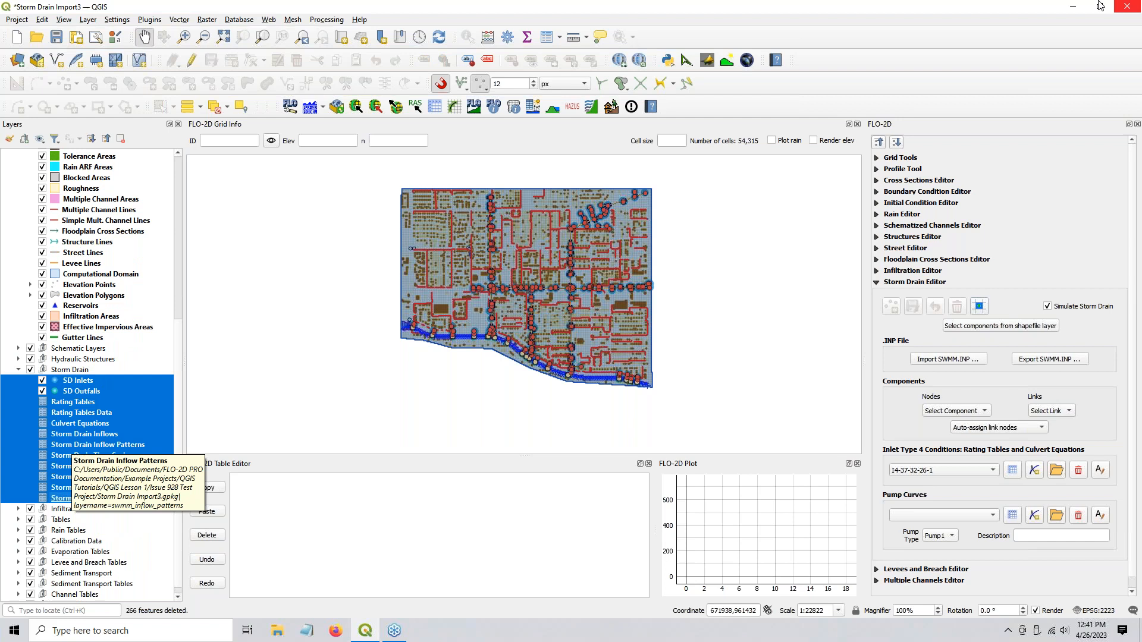
- Close QGIS and discard the unsaved changes to the Storm Drain Import3 project
click(1130, 7)
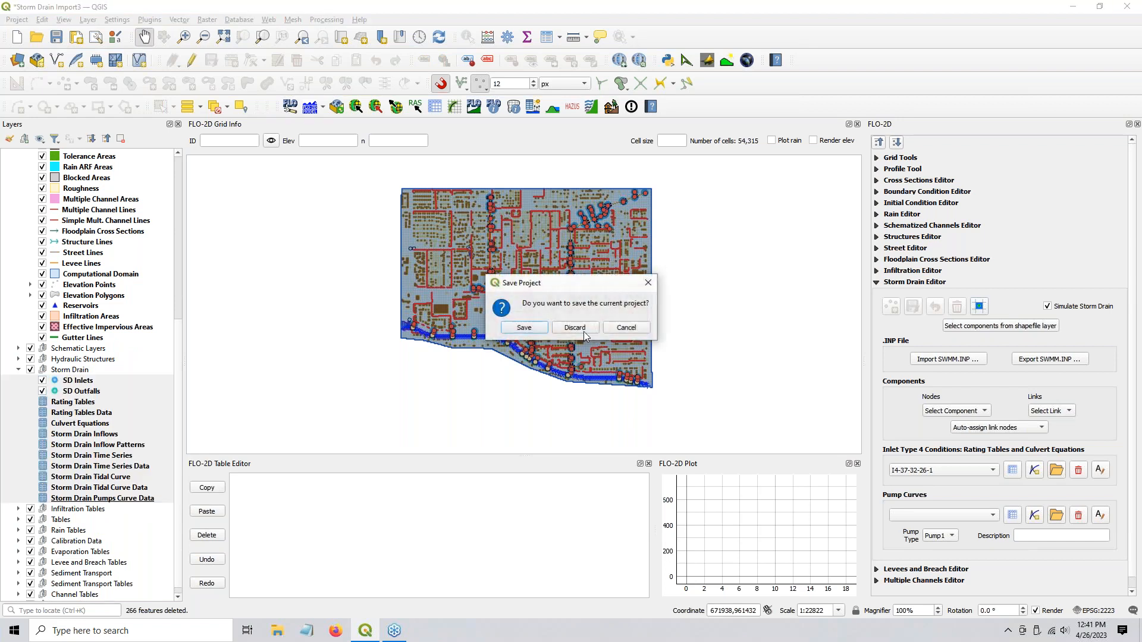
click(598, 327)
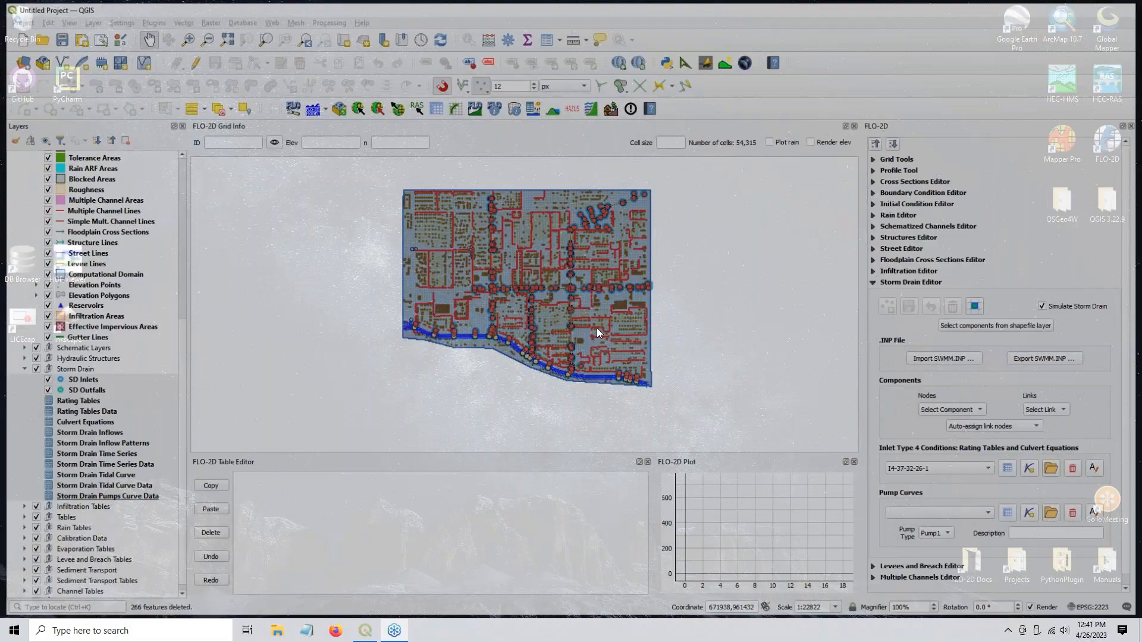
- In File Explorer, delete all Storm Drain Import project and GeoPackage files from QGIS Lesson 1's Issue 928 Test Project folder in the FLO-2D example projects
click(283, 639)
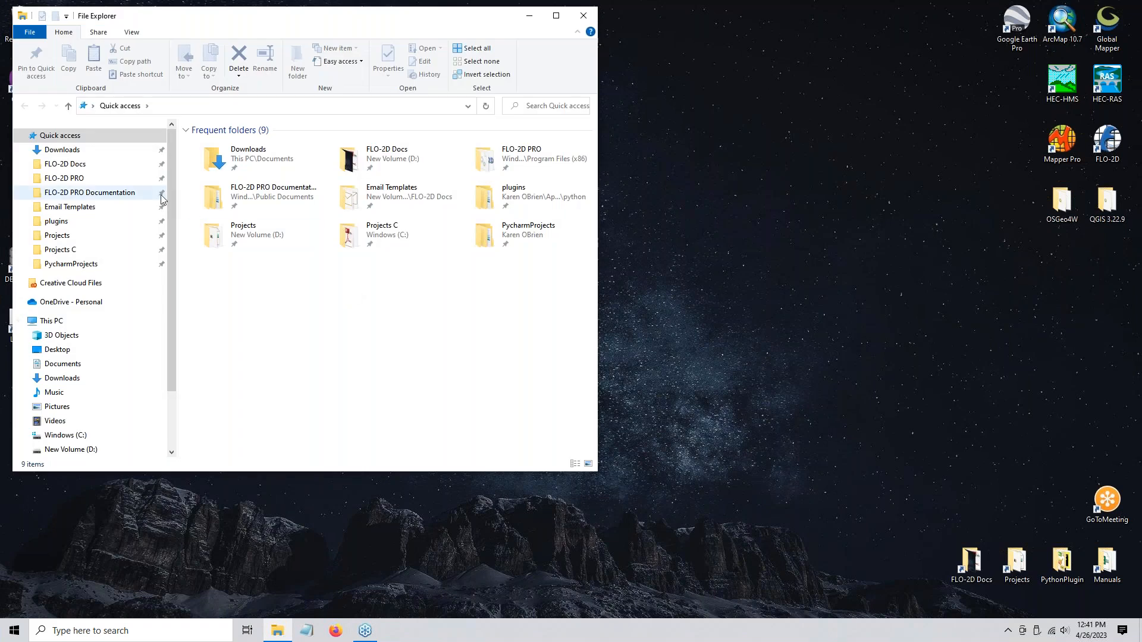
click(108, 196)
double_click(226, 144)
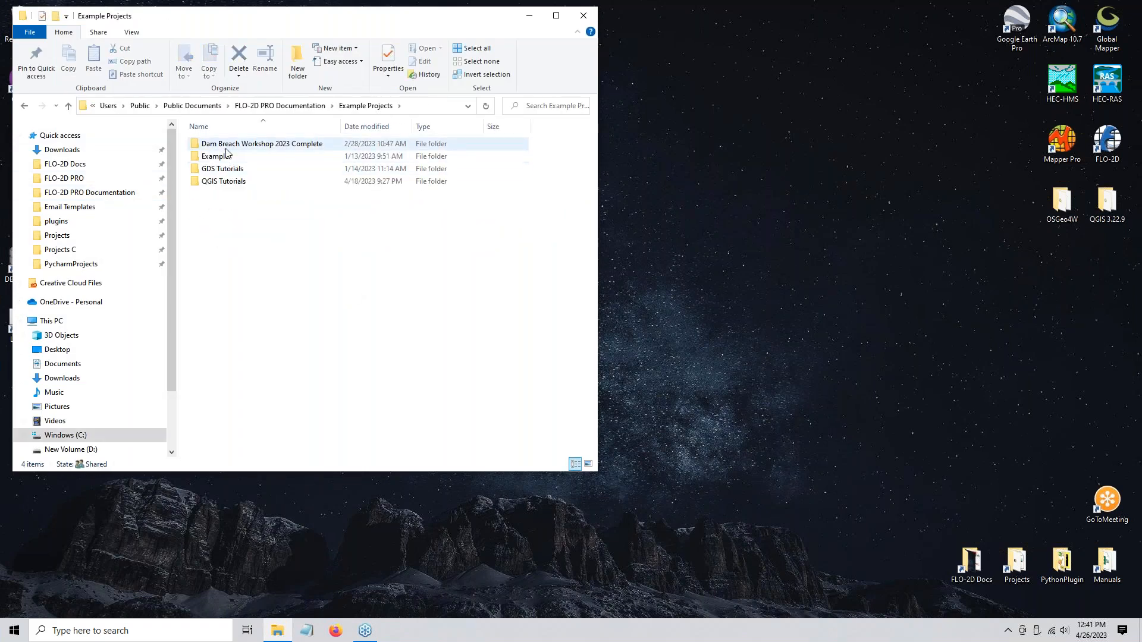
double_click(222, 182)
double_click(235, 143)
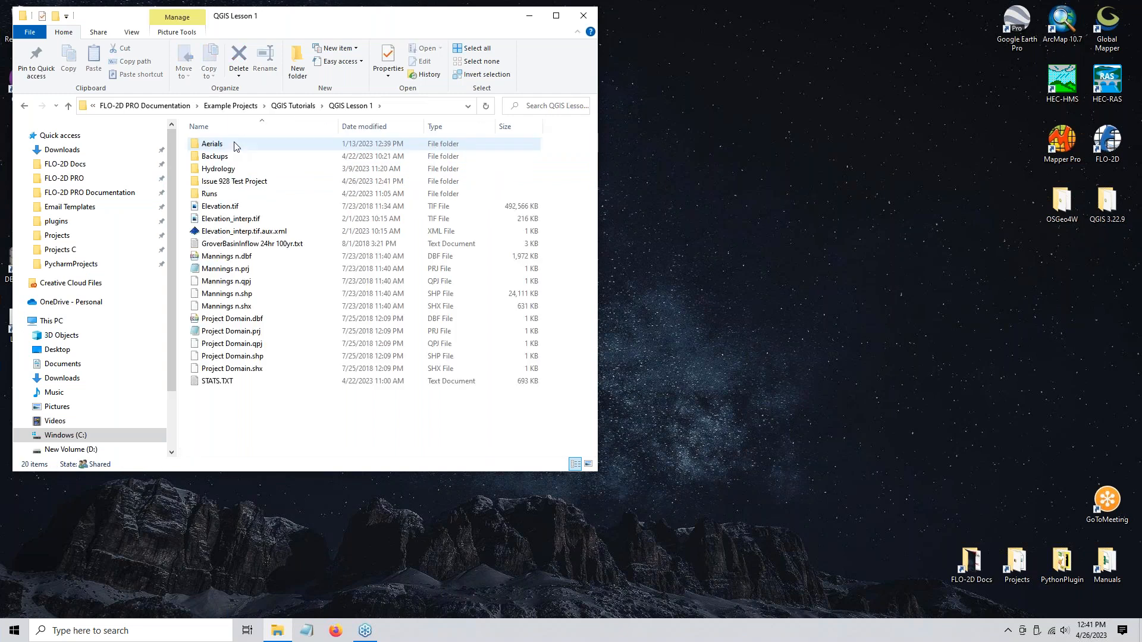
click(247, 187)
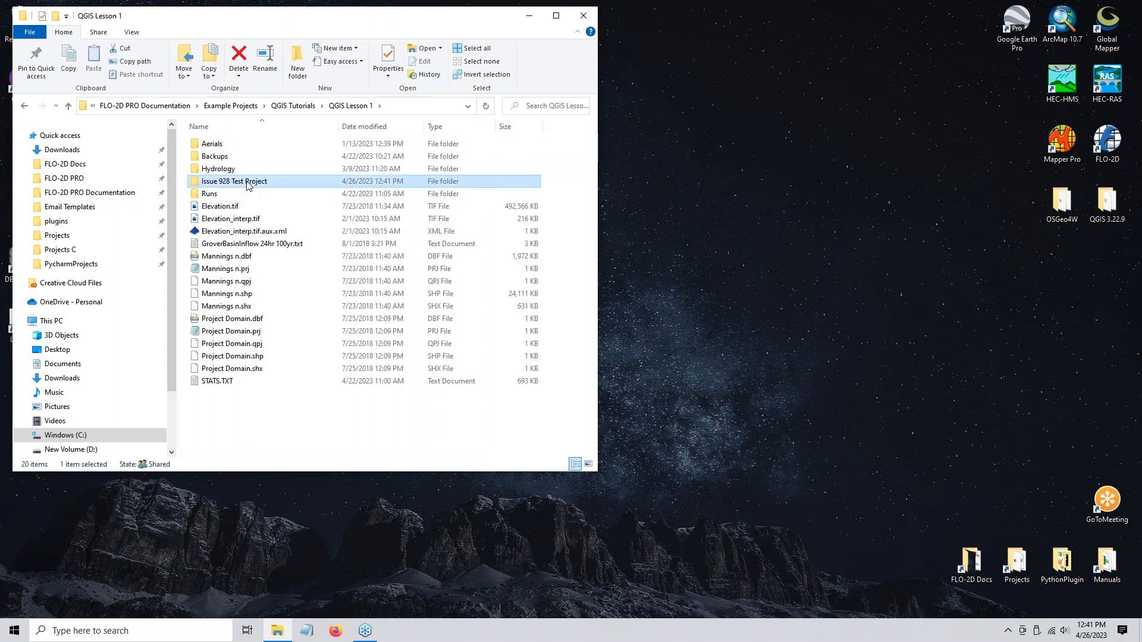
double_click(247, 182)
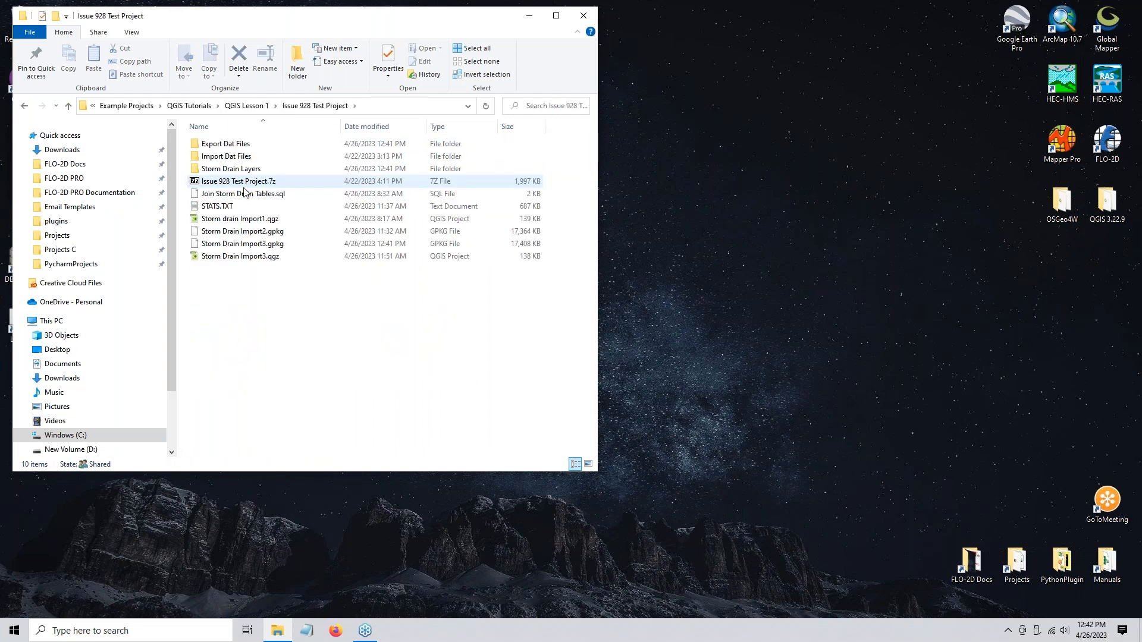
drag(236, 285, 257, 222)
key(Delete)
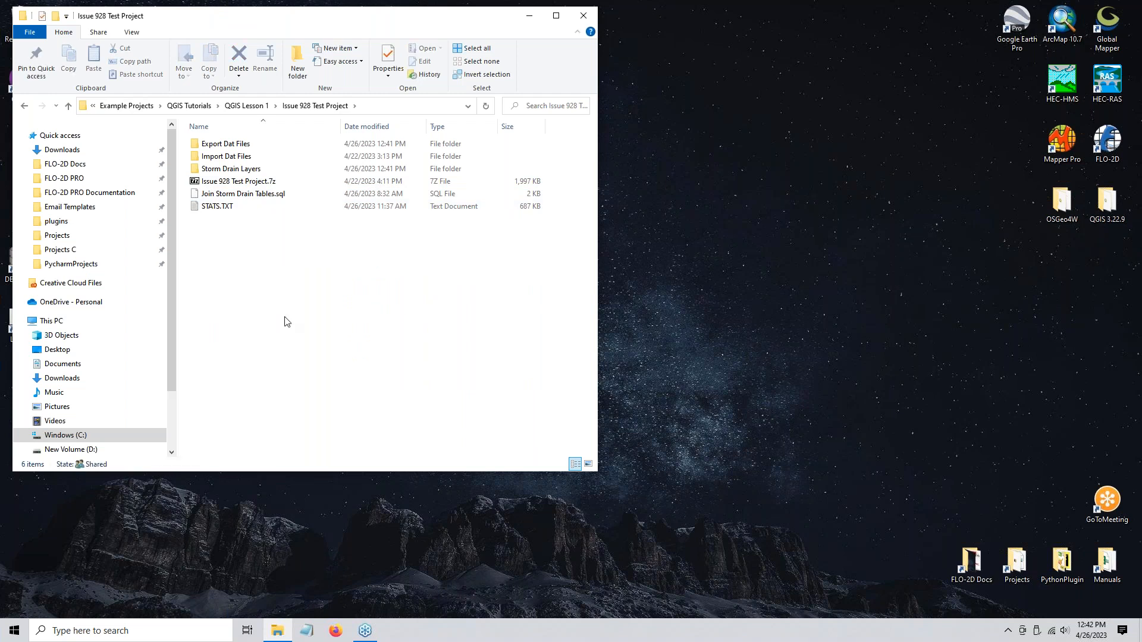
- Delete all files inside the Export Dat Files folder
double_click(243, 147)
drag(243, 232, 230, 142)
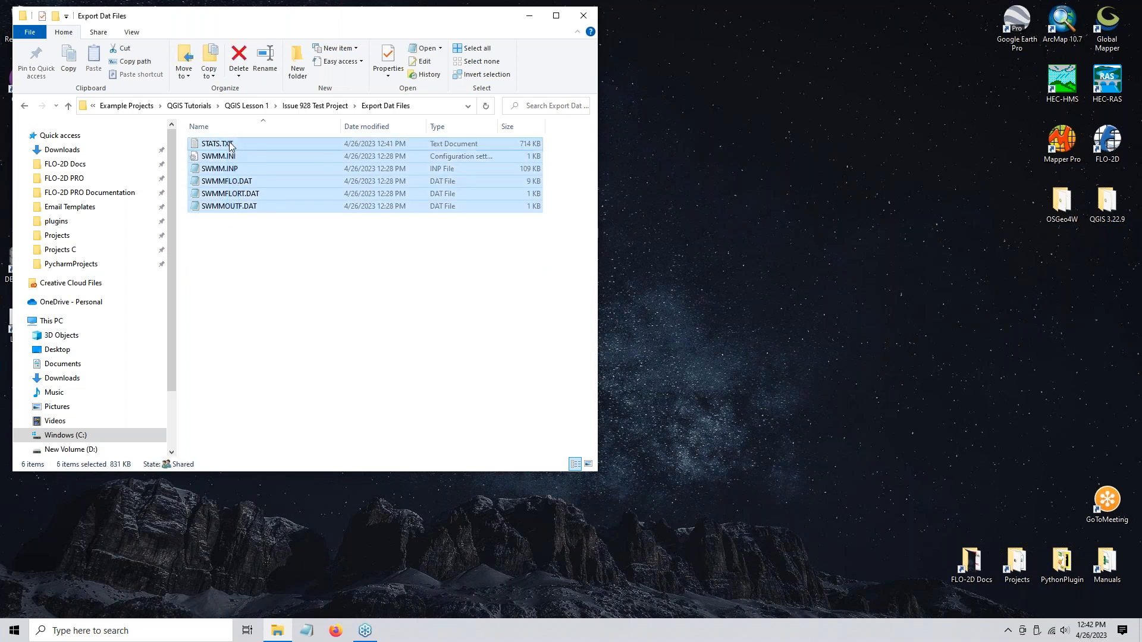
key(Delete)
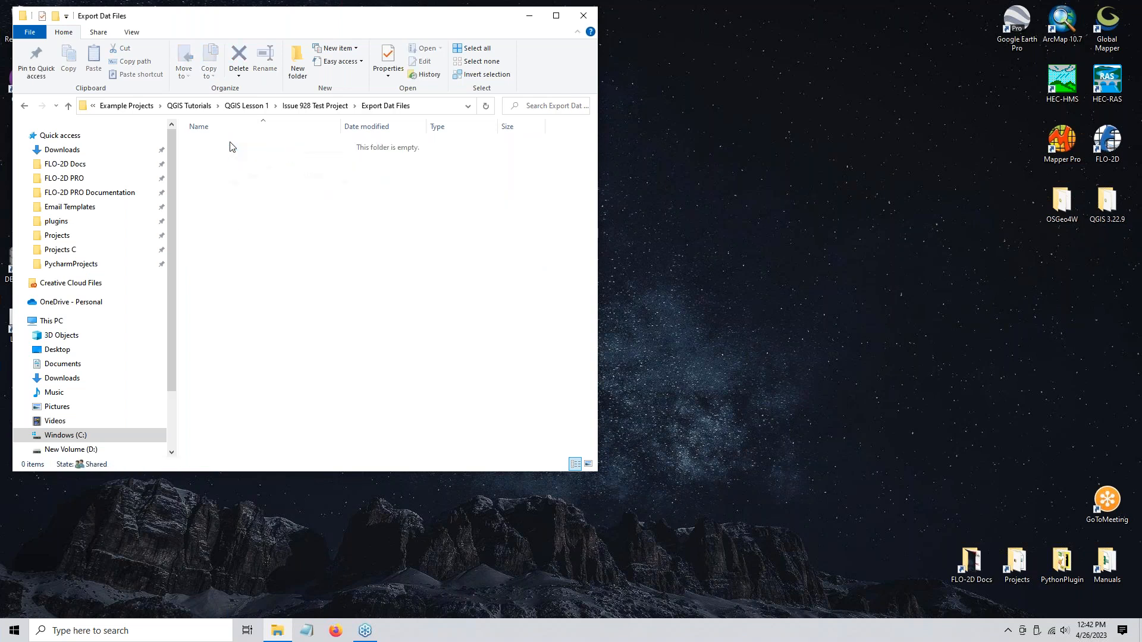
- Open CONT.DAT from the test project's Import Dat Files folder, inspect the start of its third line, and close it
click(312, 106)
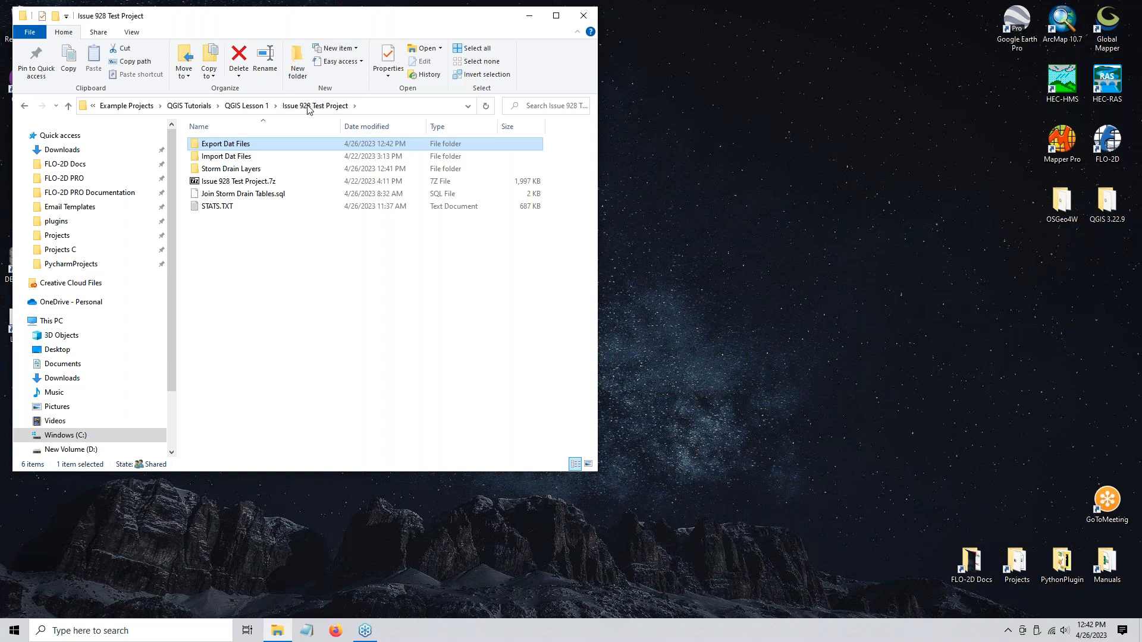
double_click(256, 154)
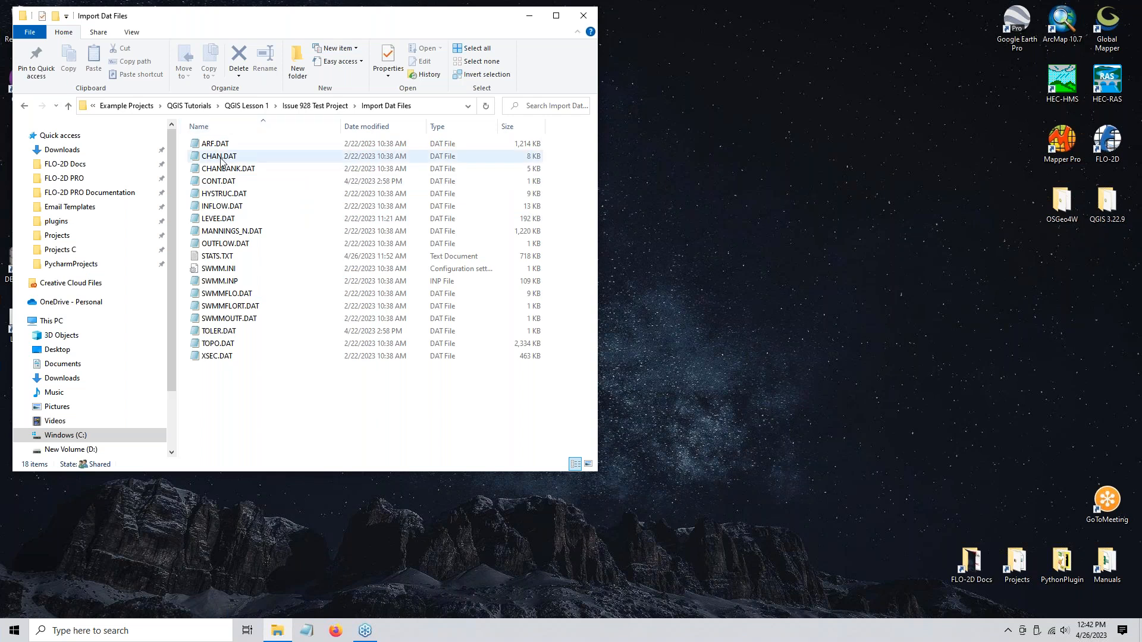
double_click(222, 181)
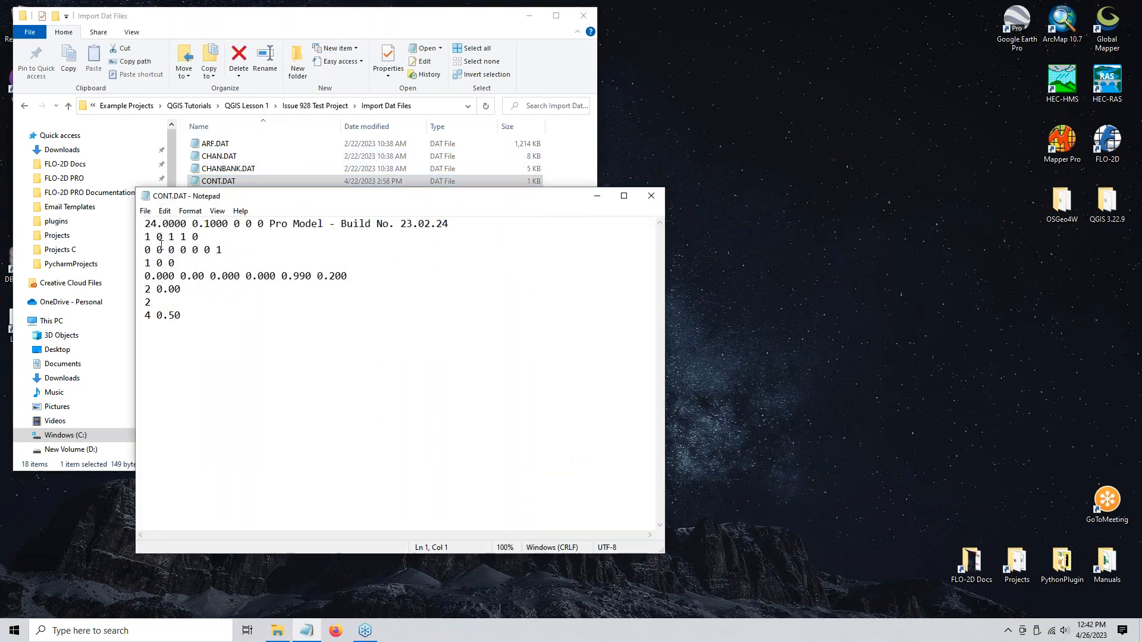
drag(146, 250, 166, 251)
click(661, 198)
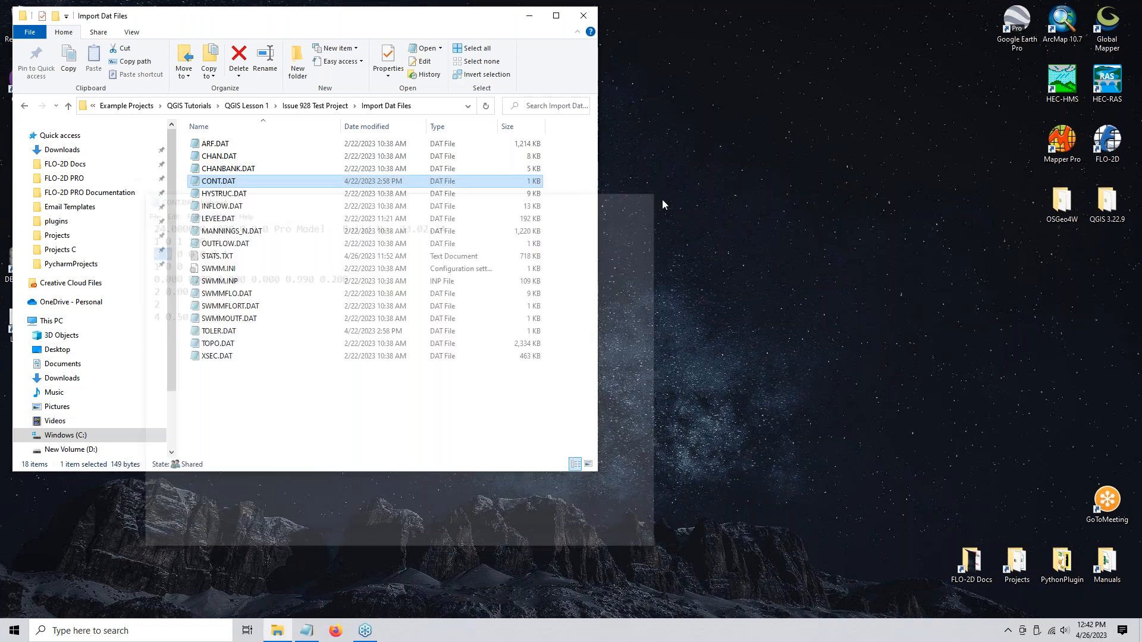
- Review the files available for import, including ARF, CHAN, HYSTRUC, INFLOW, OUTFLOW, LEVEE, MANNINGS_N, TOPO, XSEC and the SWMM files
click(221, 147)
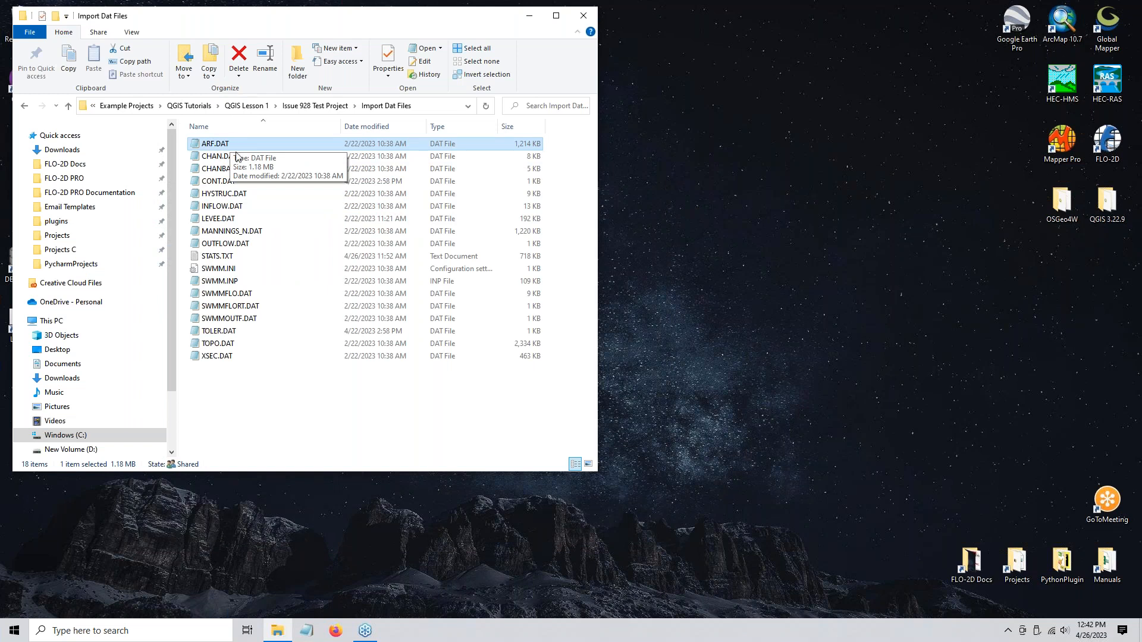
click(237, 157)
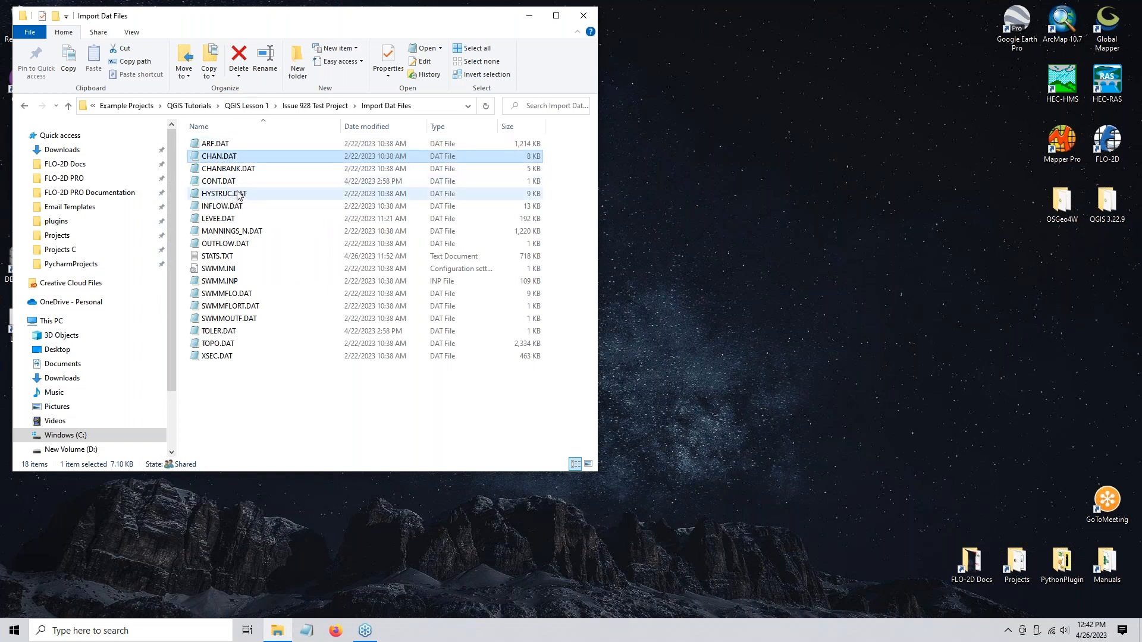
click(239, 196)
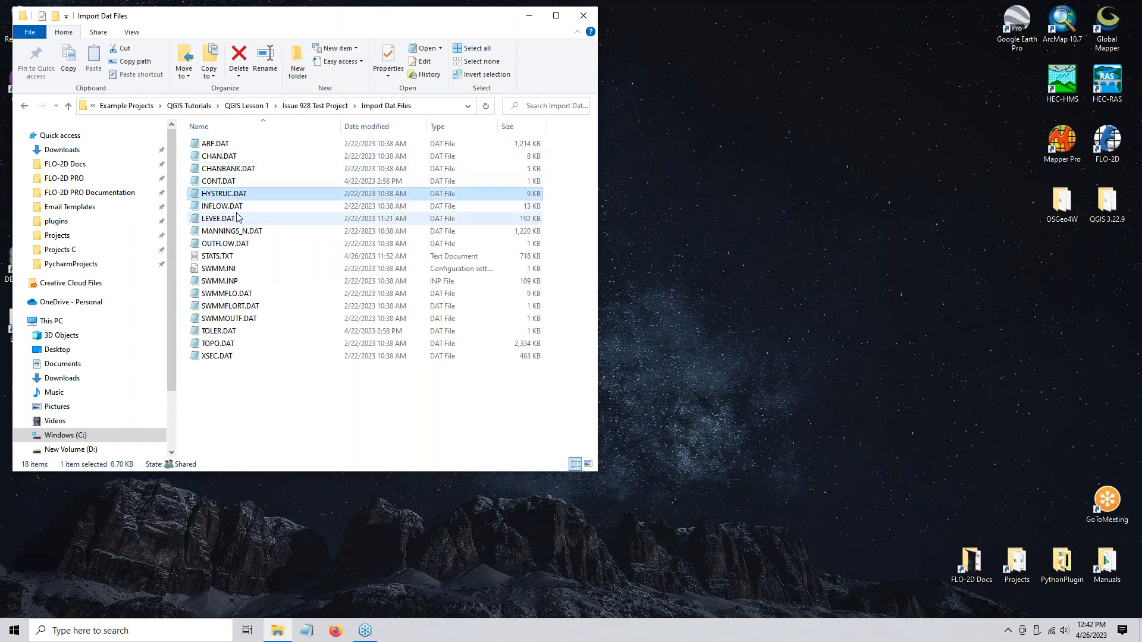
click(234, 209)
click(236, 244)
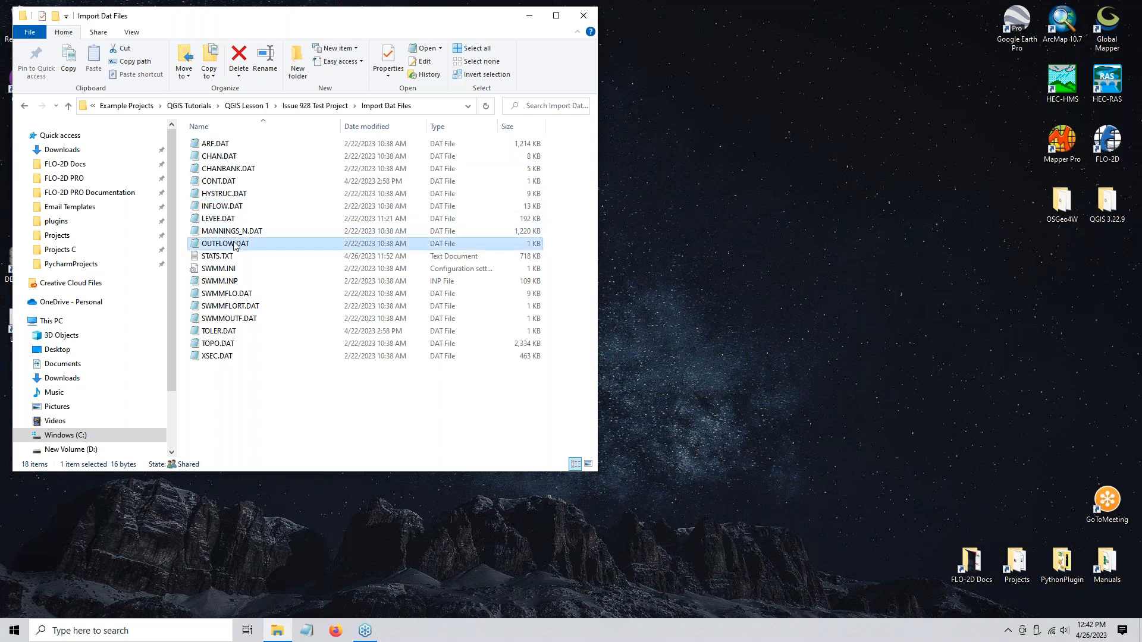
click(229, 221)
click(228, 222)
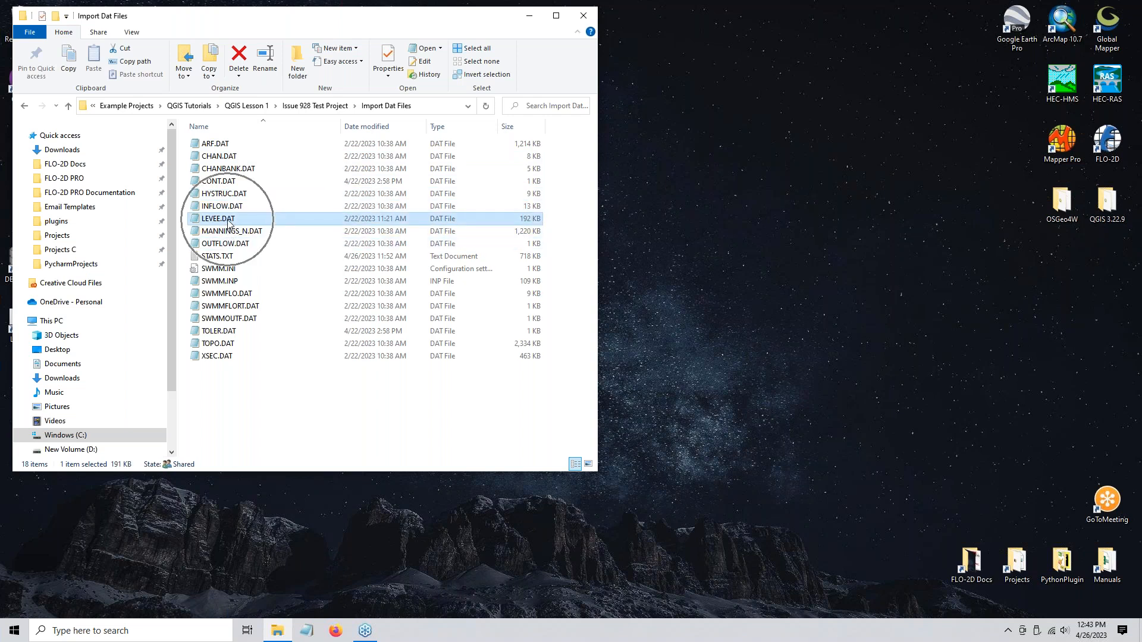
click(232, 231)
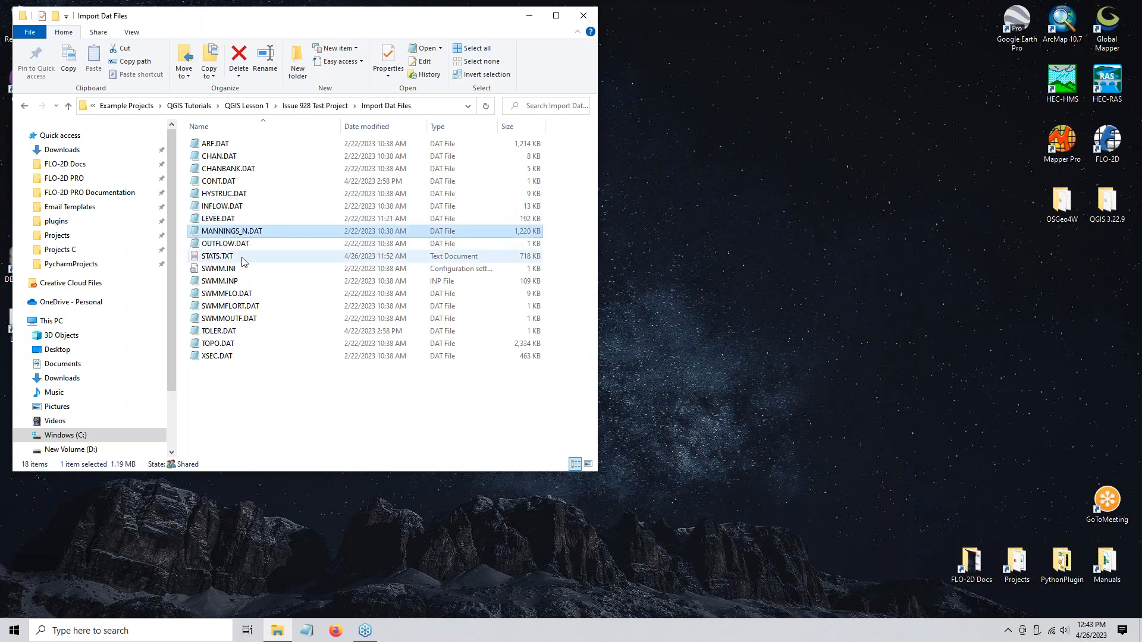
click(244, 294)
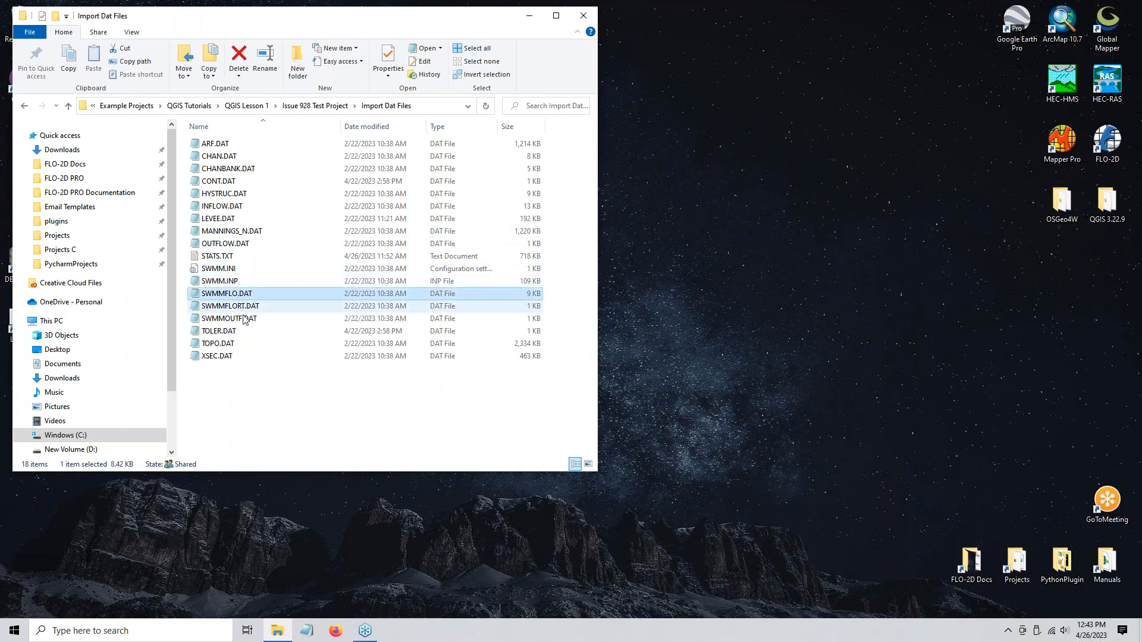
shift+click(245, 320)
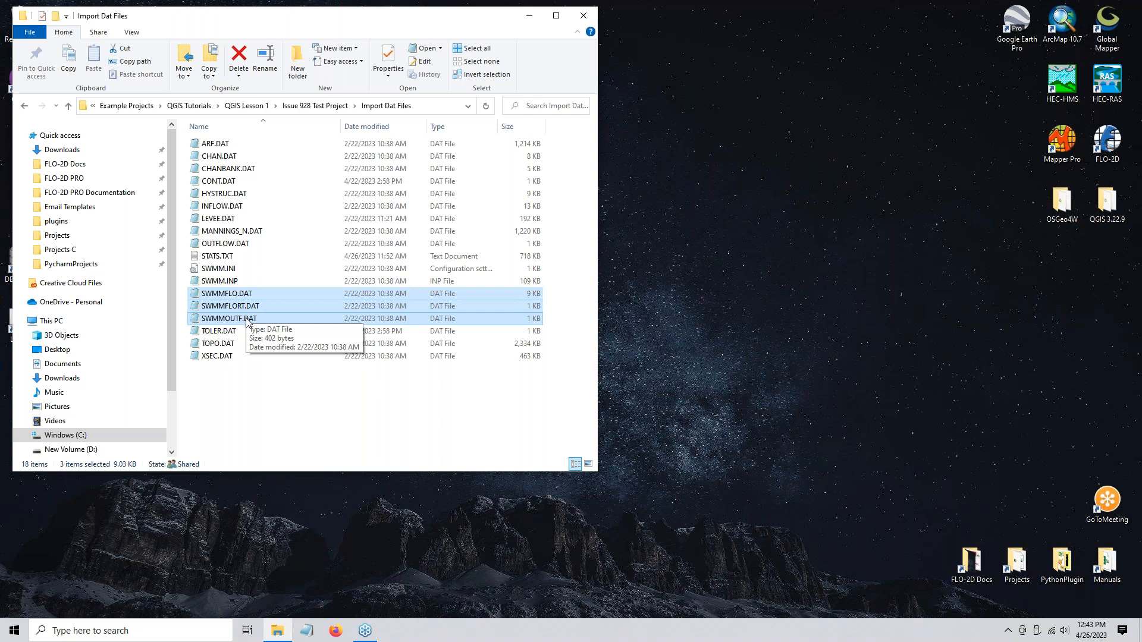
click(231, 285)
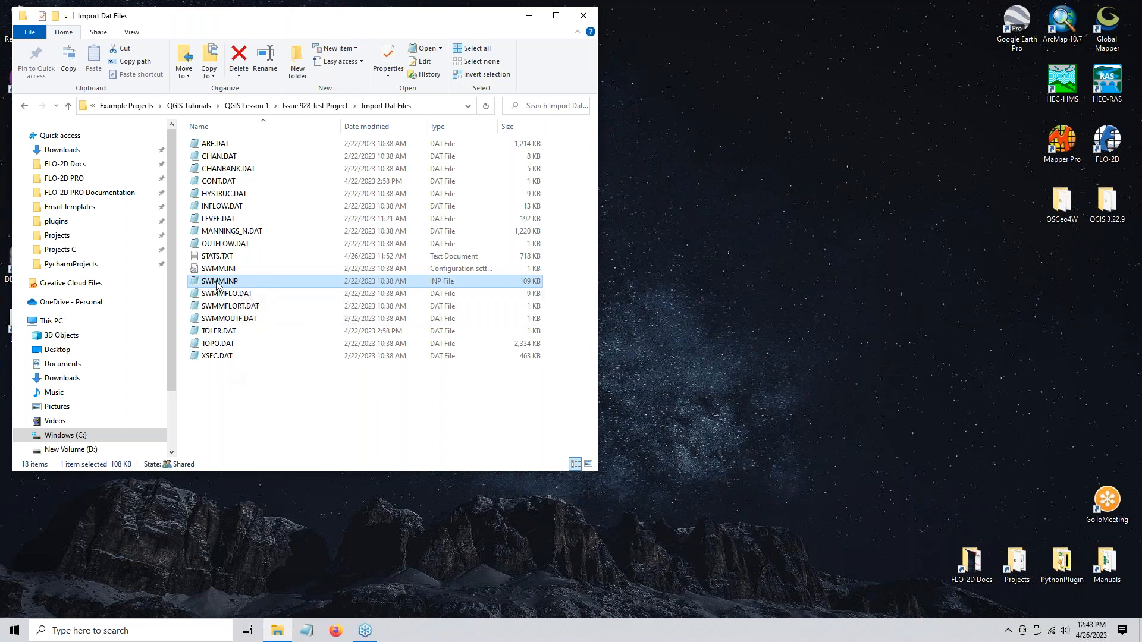
click(225, 358)
click(227, 348)
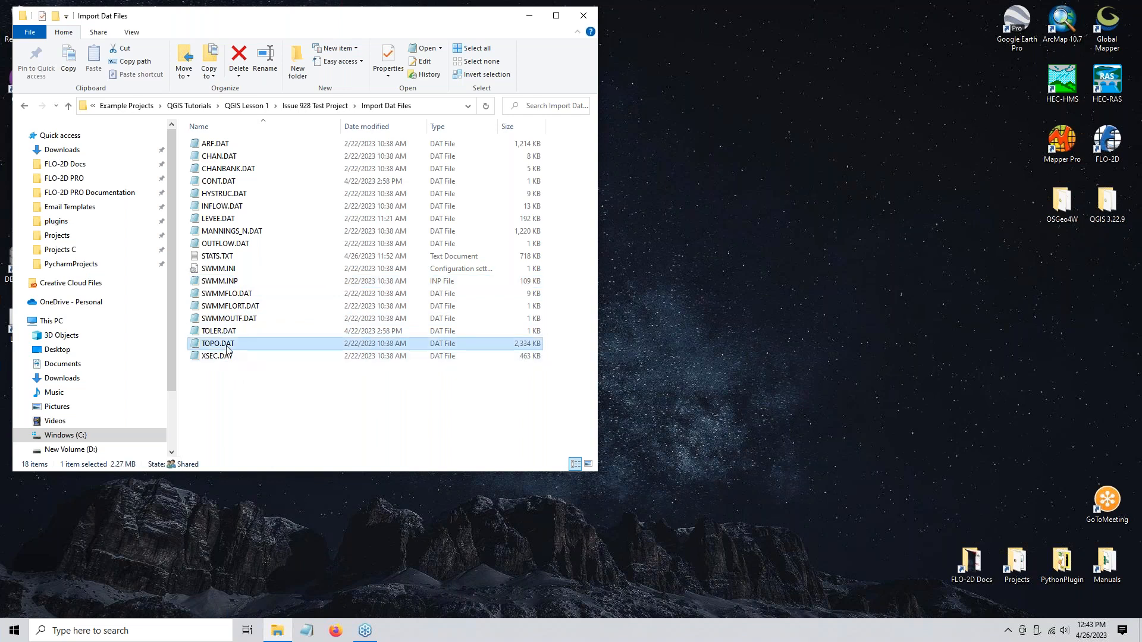
click(249, 232)
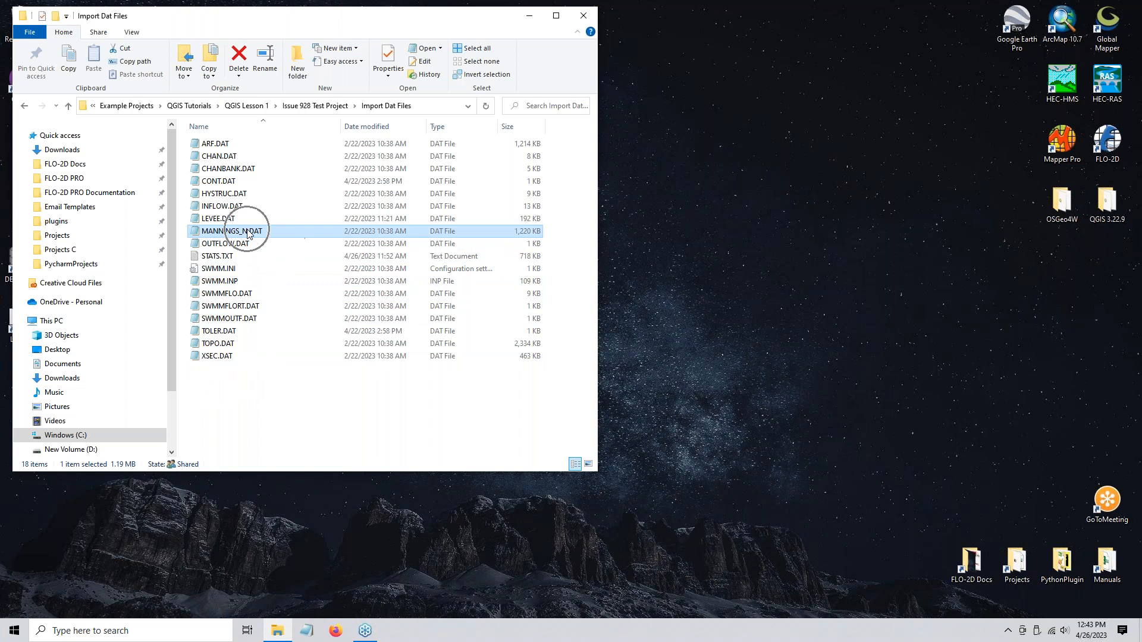
- Launch QGIS Desktop 3.22.9 from the QGIS 3.22.9 desktop folder and close that folder's window
double_click(1107, 202)
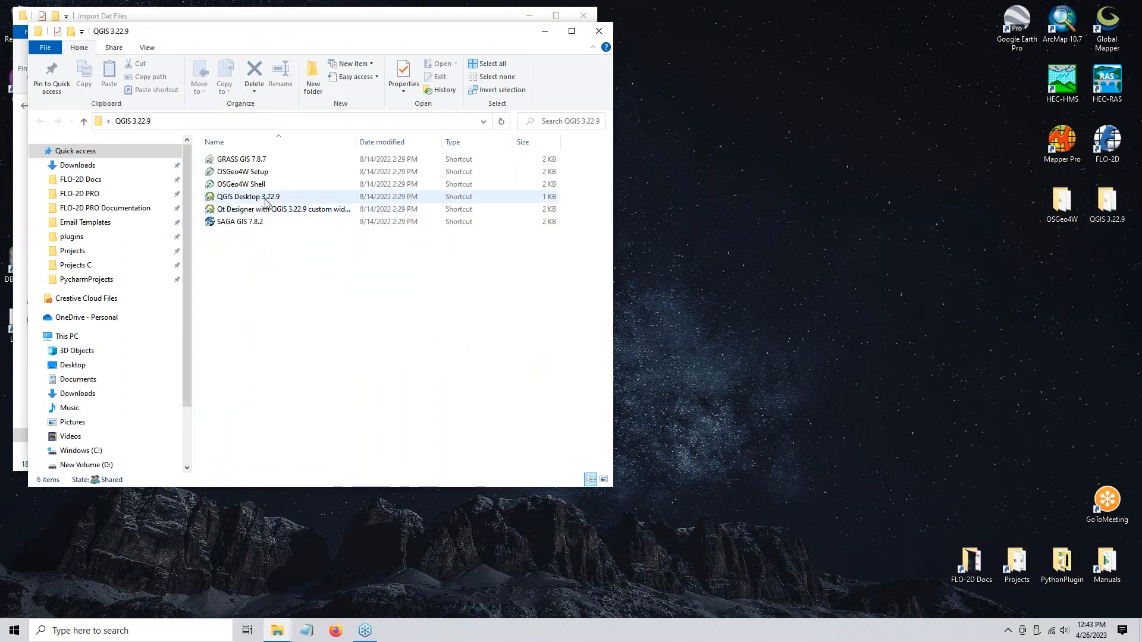
double_click(268, 199)
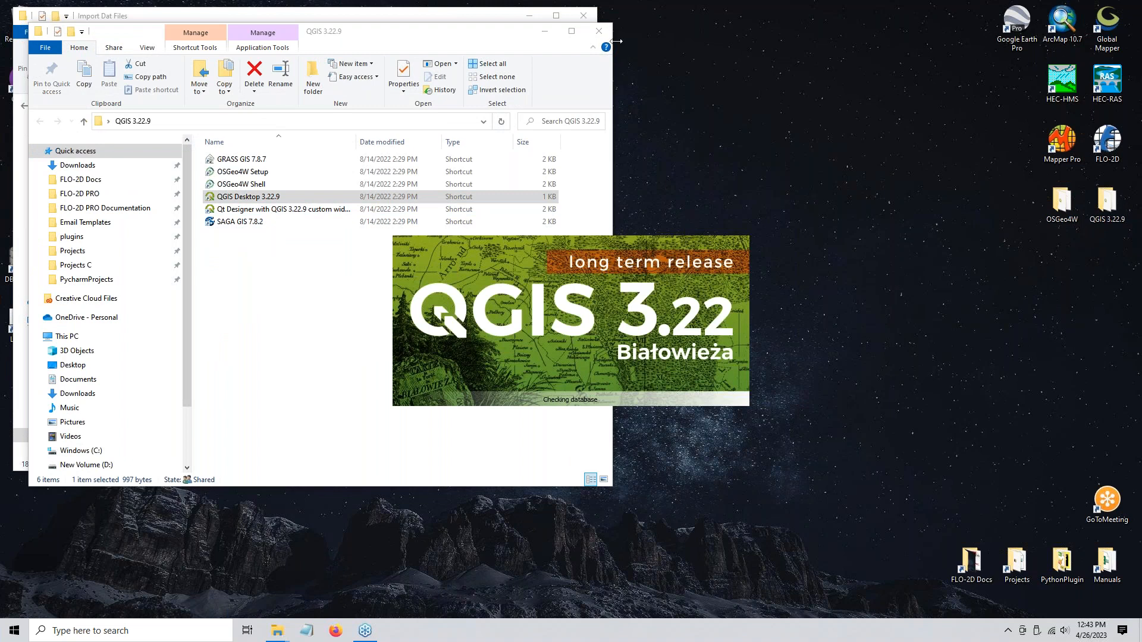
click(599, 31)
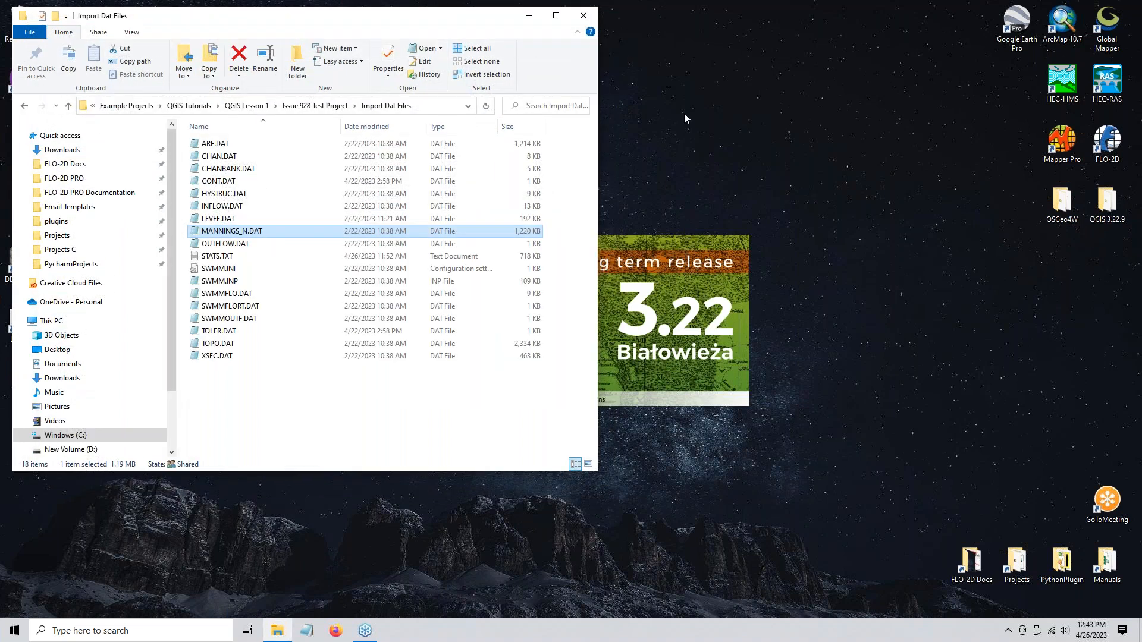
- Create a Backup folder inside the Issue 928 Test Project folder and move Issue 928 Test Project.7z into it
click(316, 106)
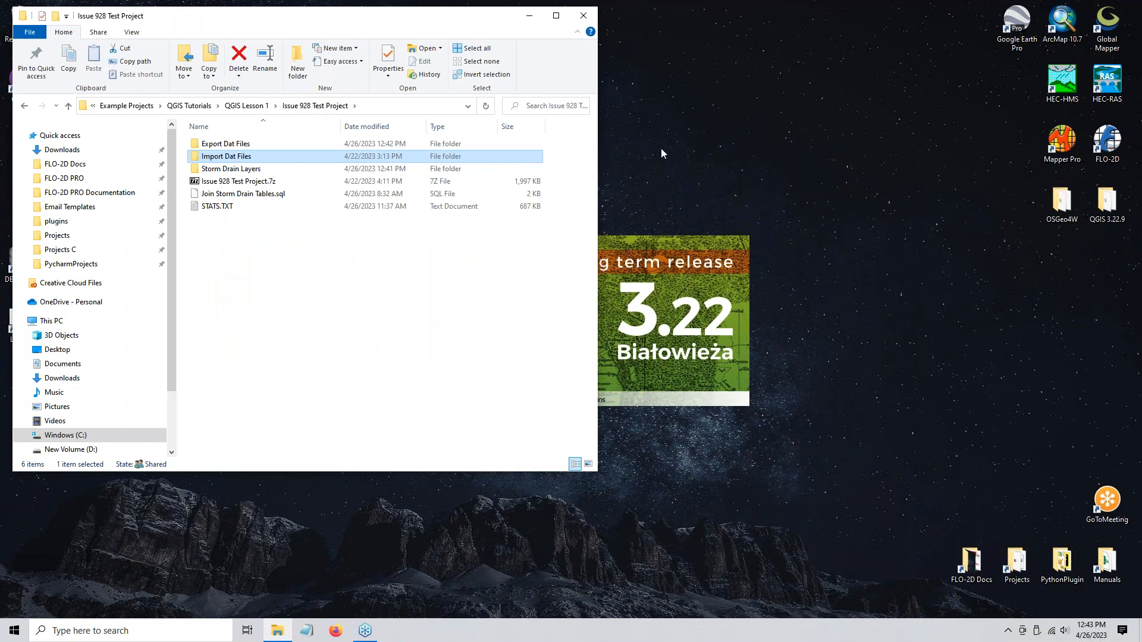
click(295, 61)
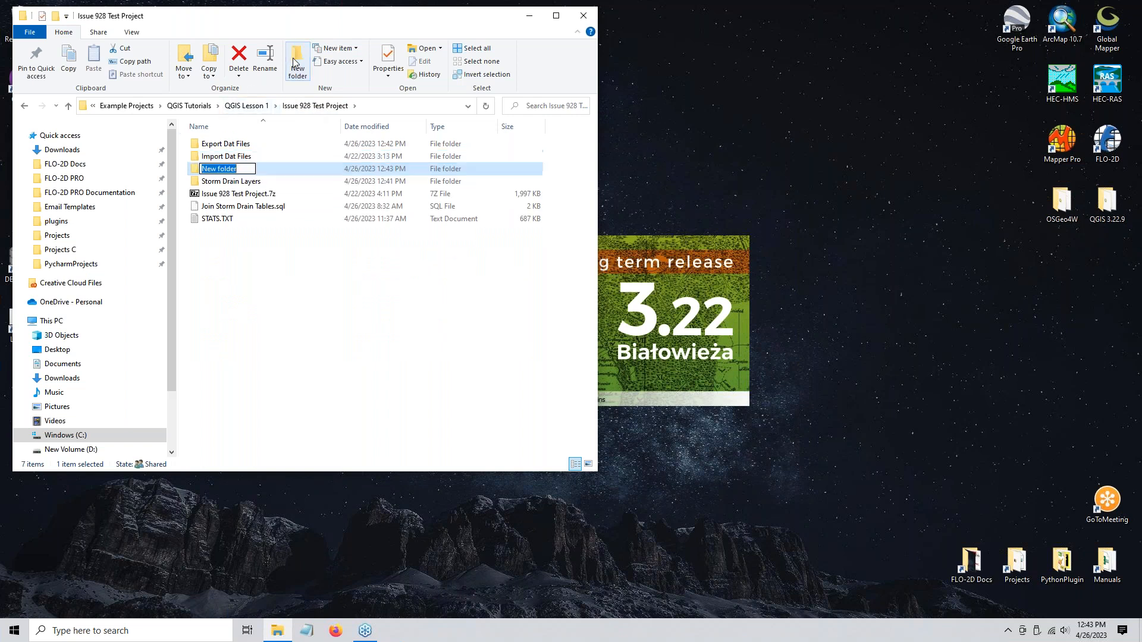
text(Bac)
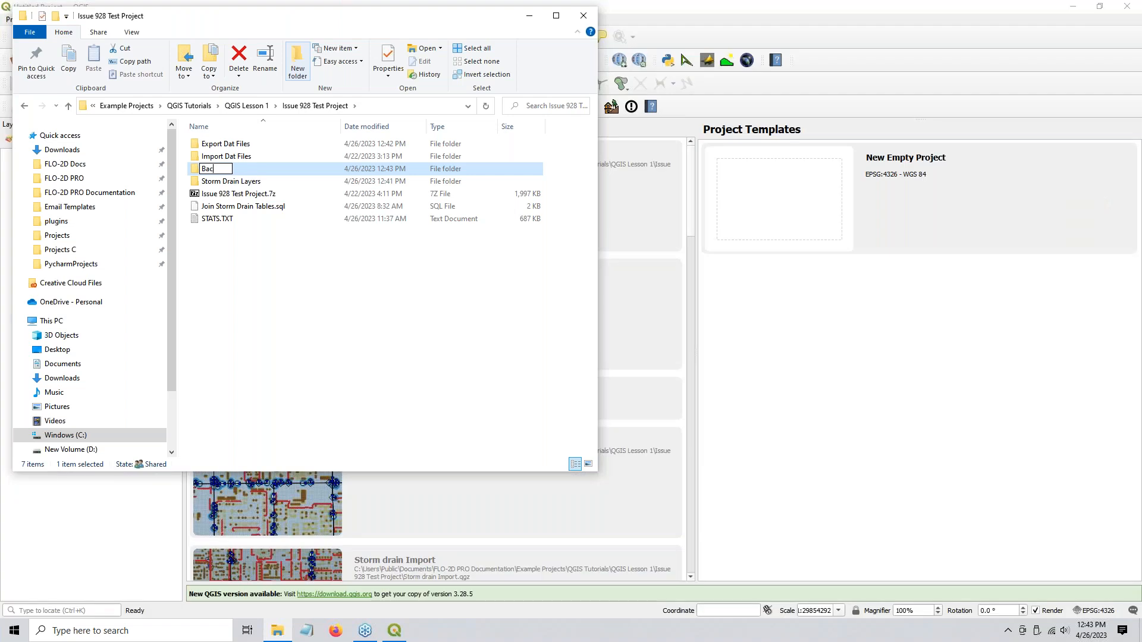
text(kup)
click(302, 316)
drag(238, 194, 271, 144)
click(244, 206)
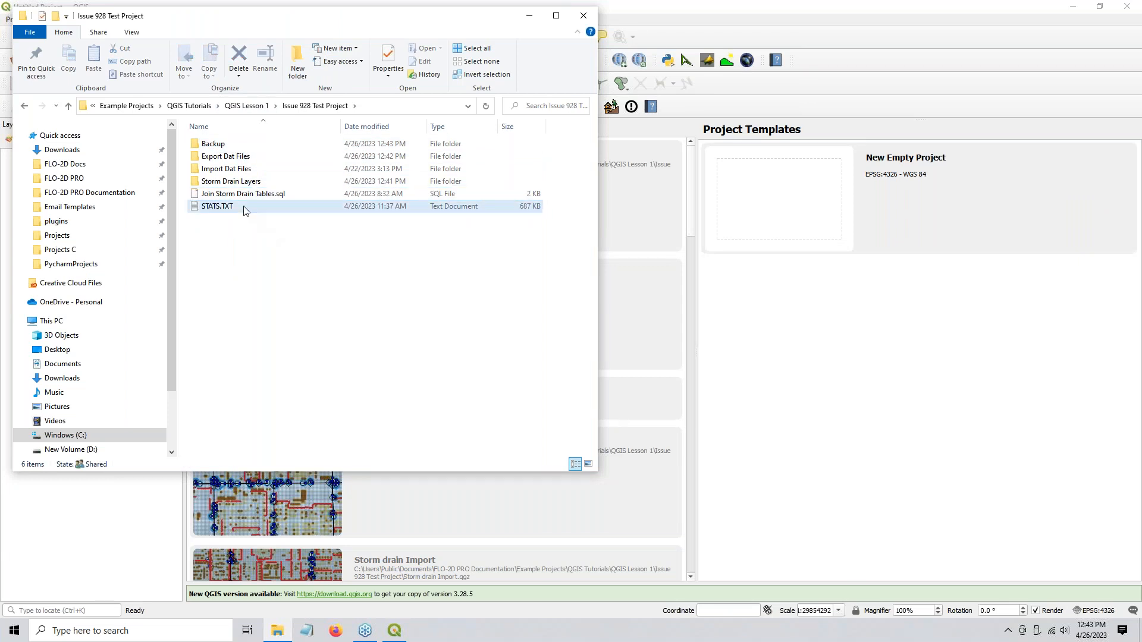
- Switch to QGIS, start a new project and set its coordinate reference system to NAD83 / Arizona Central (ft), EPSG:2223
click(897, 395)
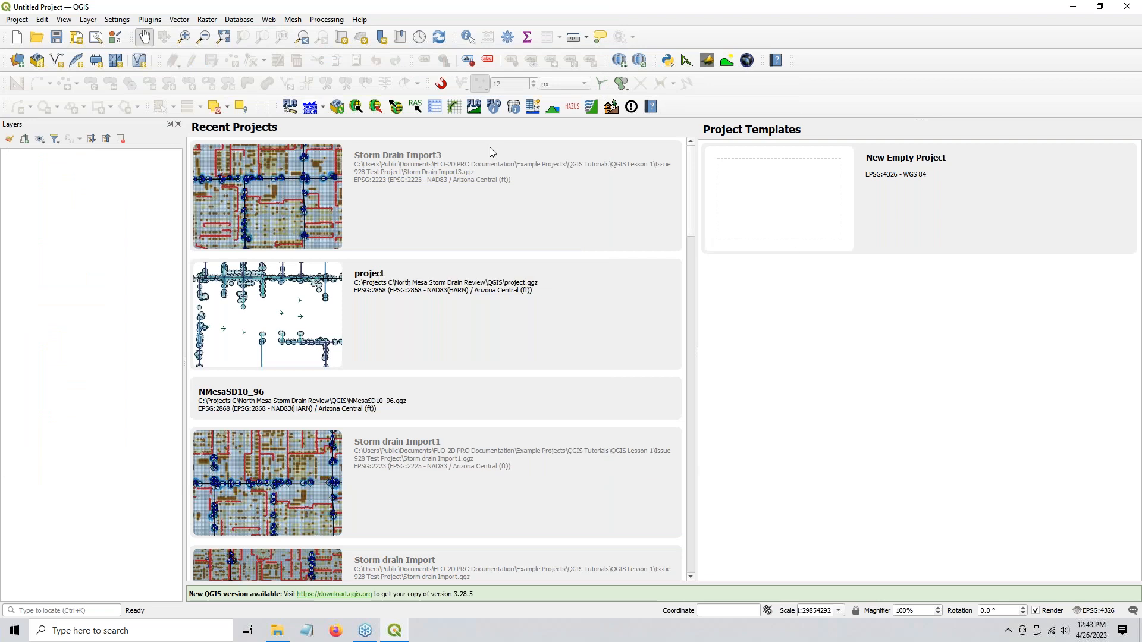
click(16, 39)
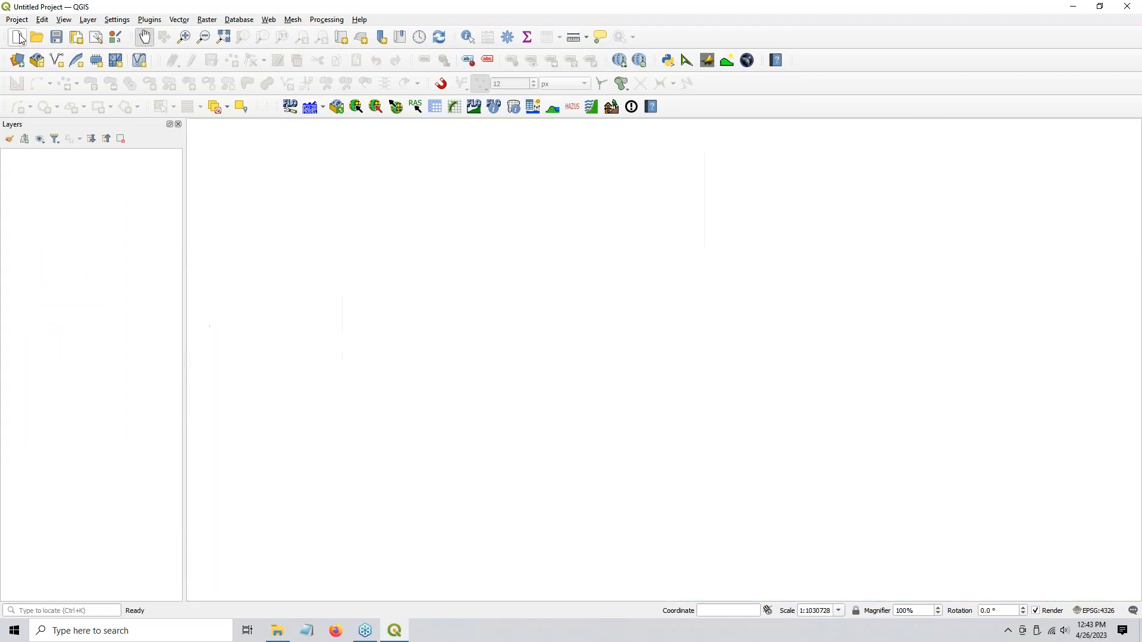
click(1093, 611)
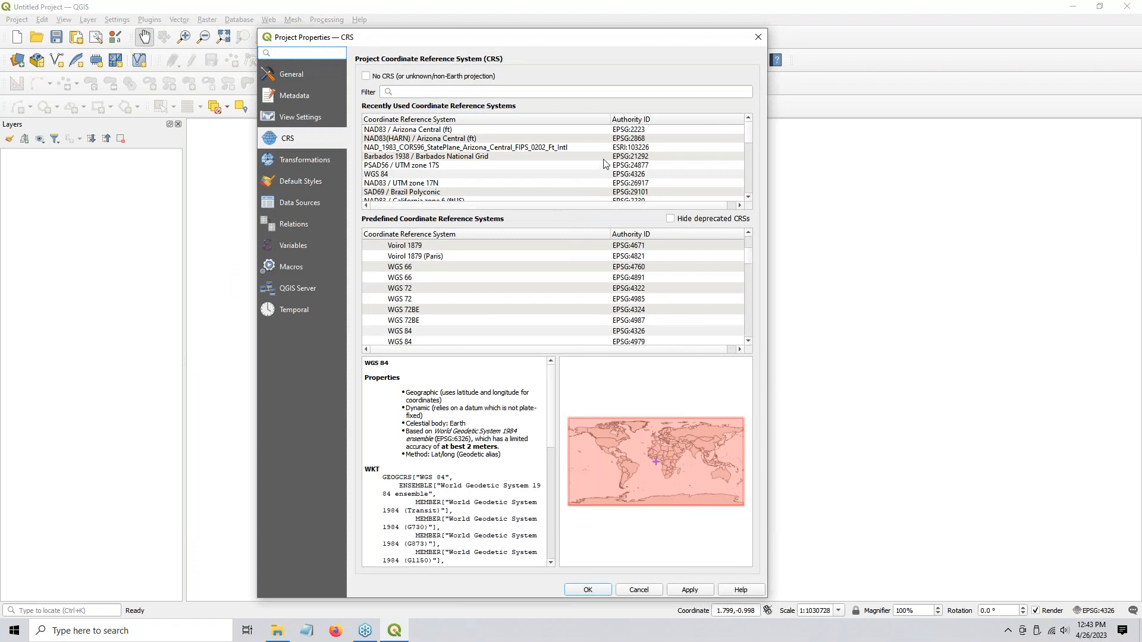
click(630, 131)
click(588, 590)
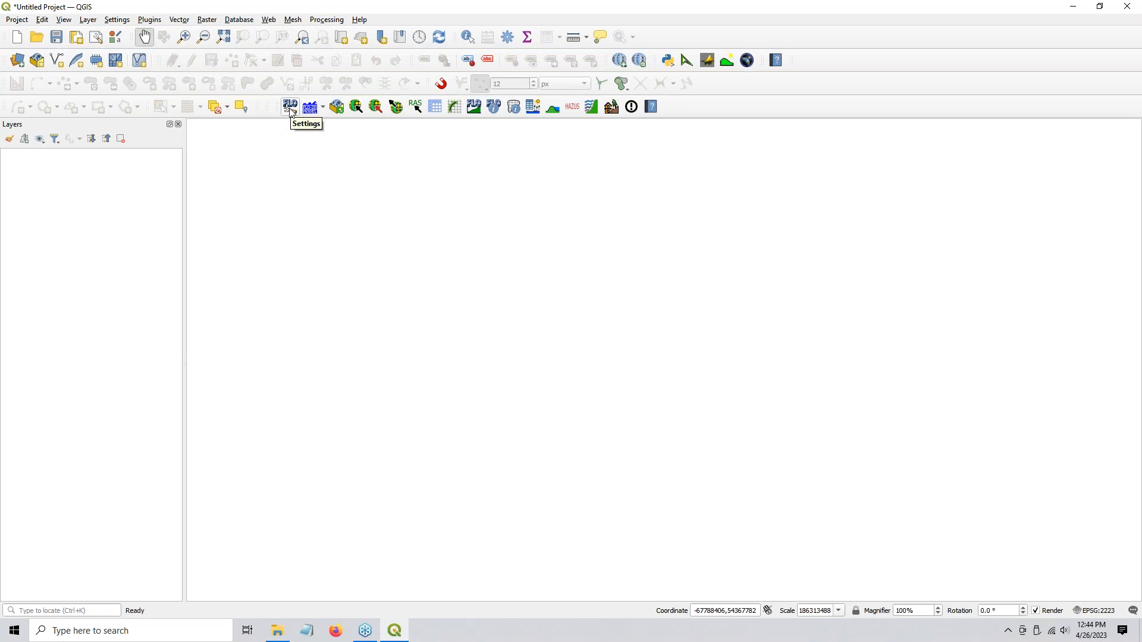
- Create a FLO-2D GeoPackage named Storm Drain Import in the Issue 928 Test Project folder
click(291, 107)
click(674, 259)
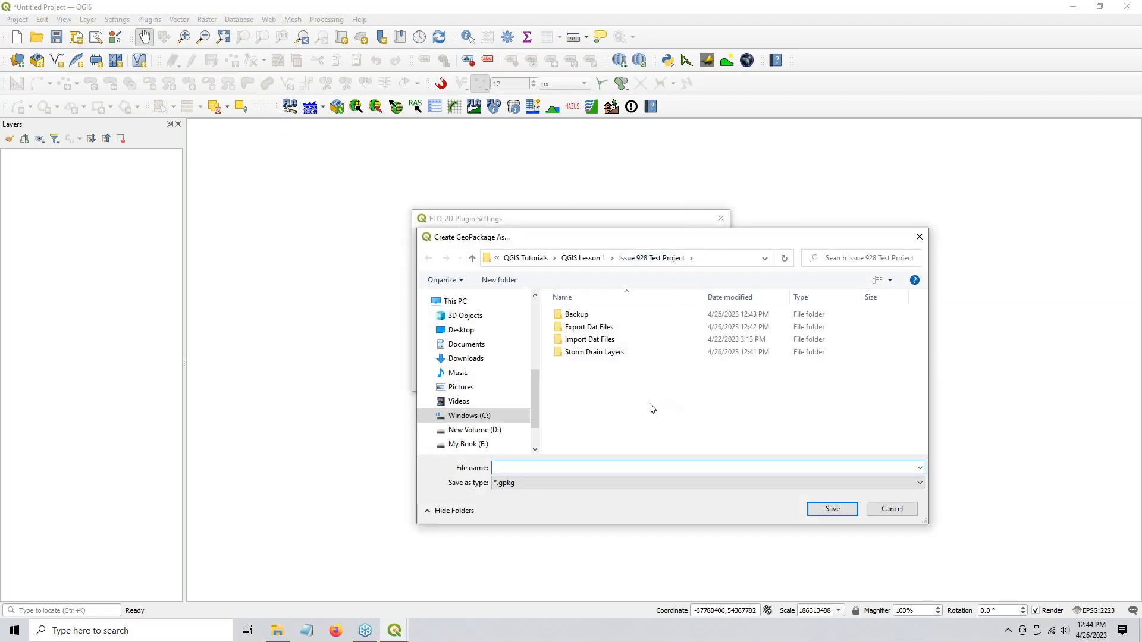
text(Stomr)
key(BackSpace)
key(BackSpace)
text(rm )
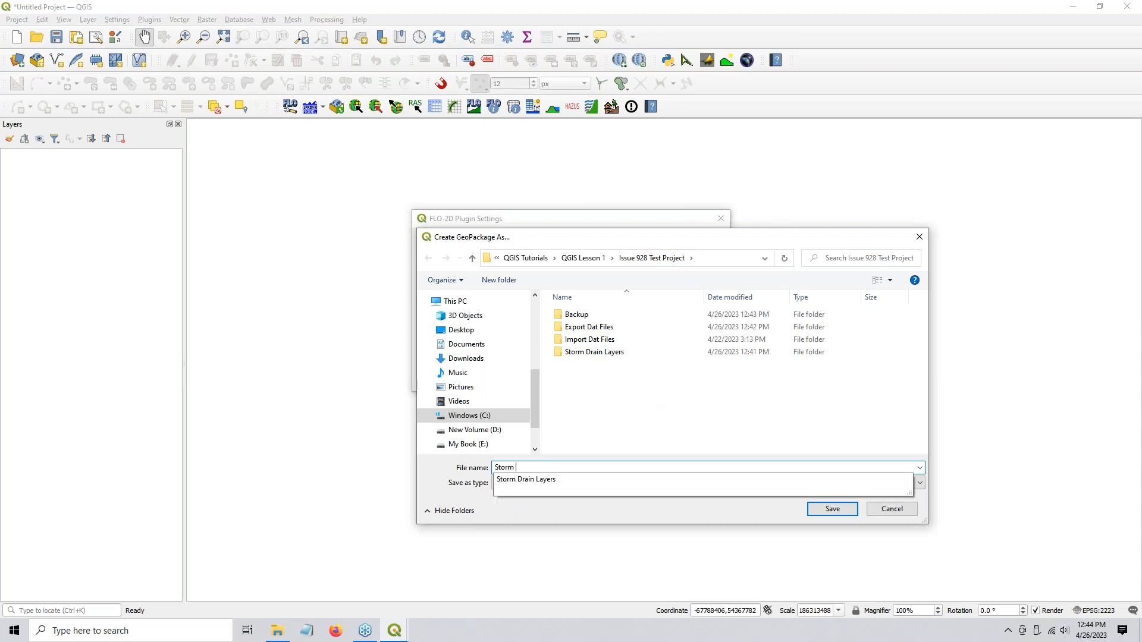
text(Drain Impor)
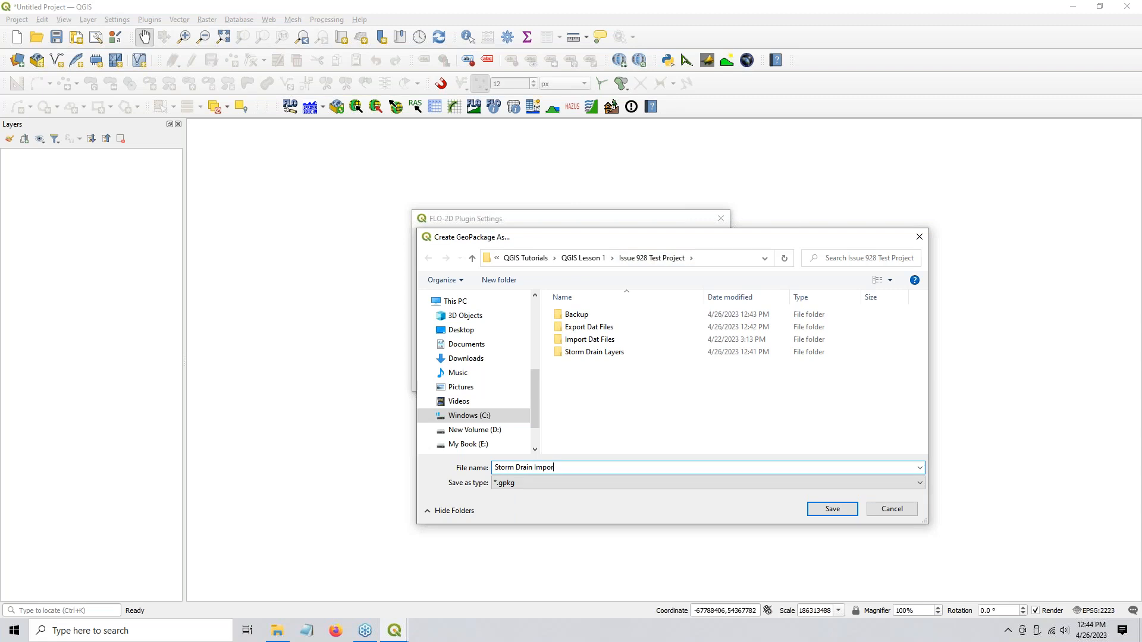
key(Return)
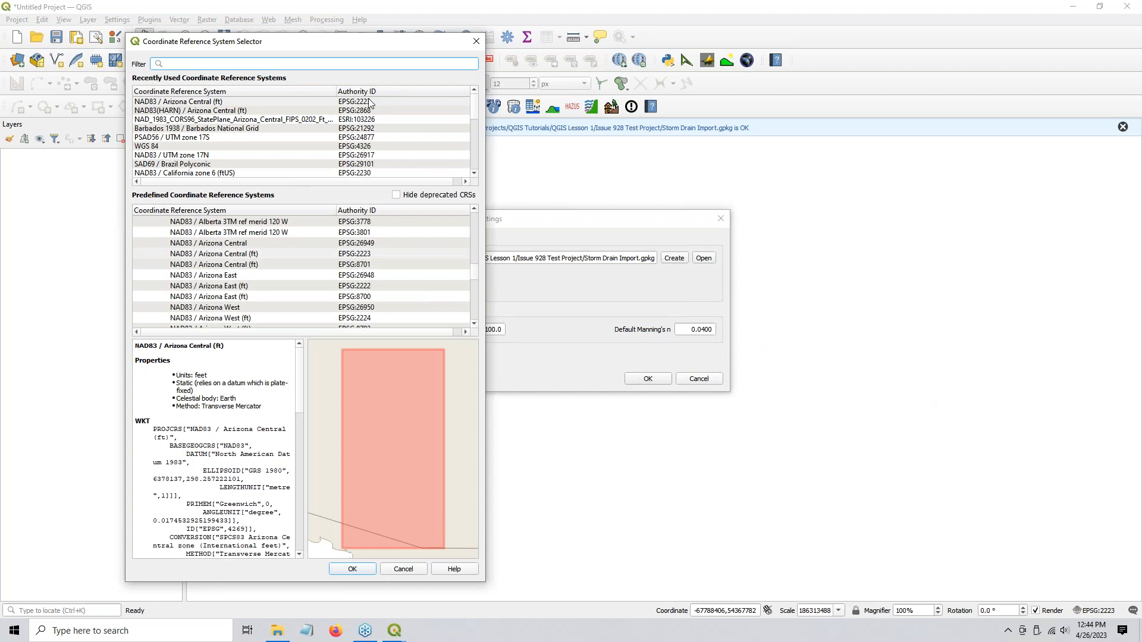
- Assign NAD83 / Arizona Central (ft), EPSG:2223, to the GeoPackage and accept the FLO-2D plugin settings
click(369, 101)
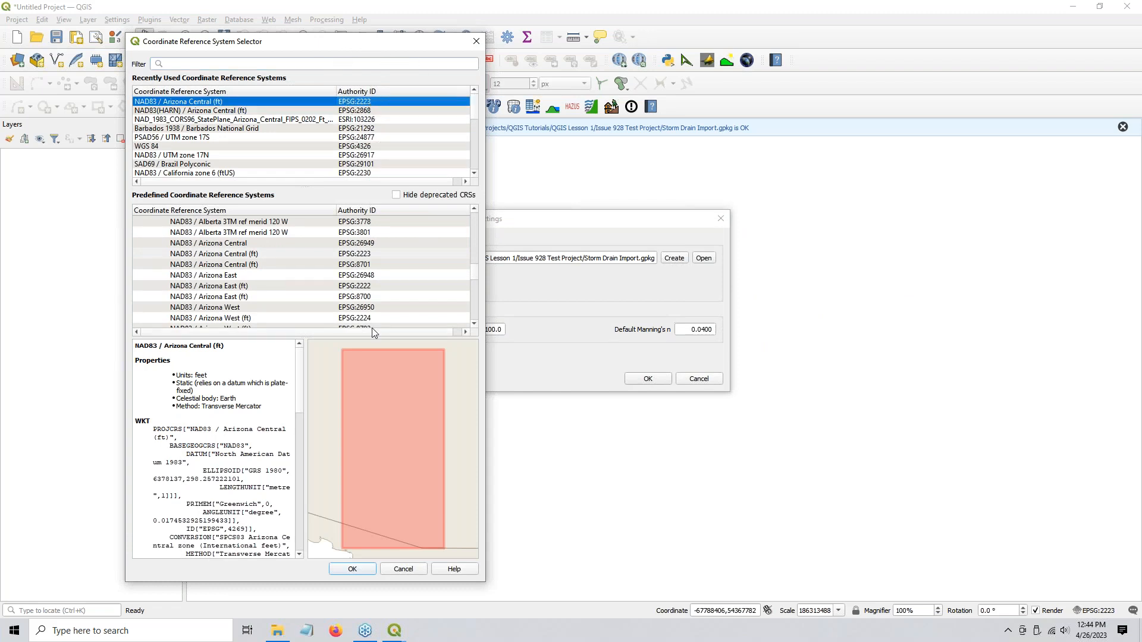
click(353, 569)
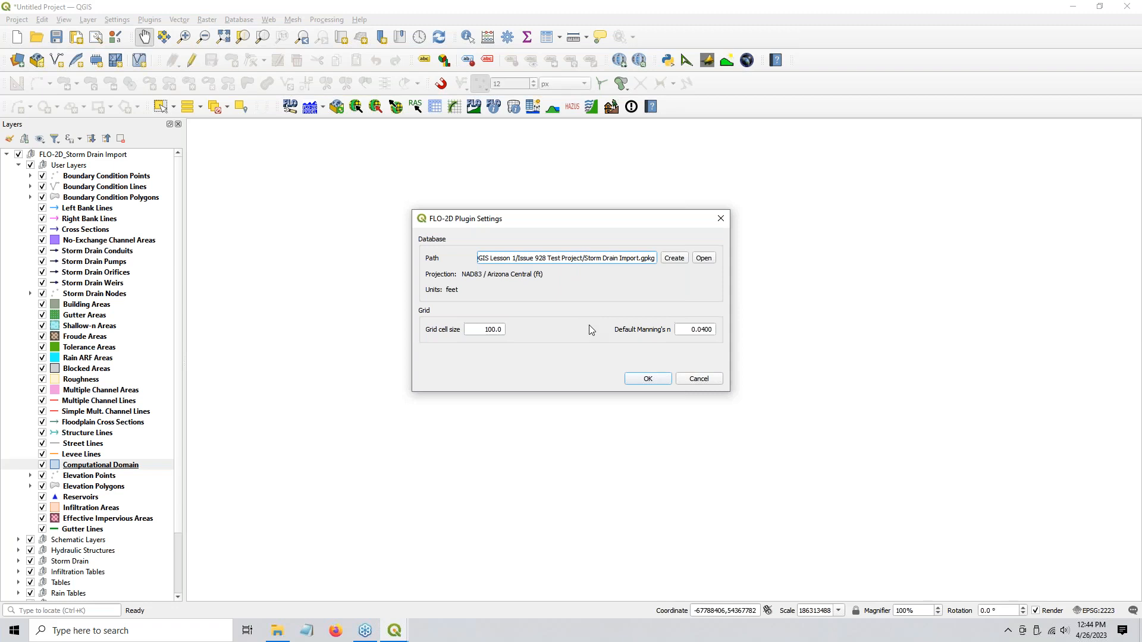
click(646, 380)
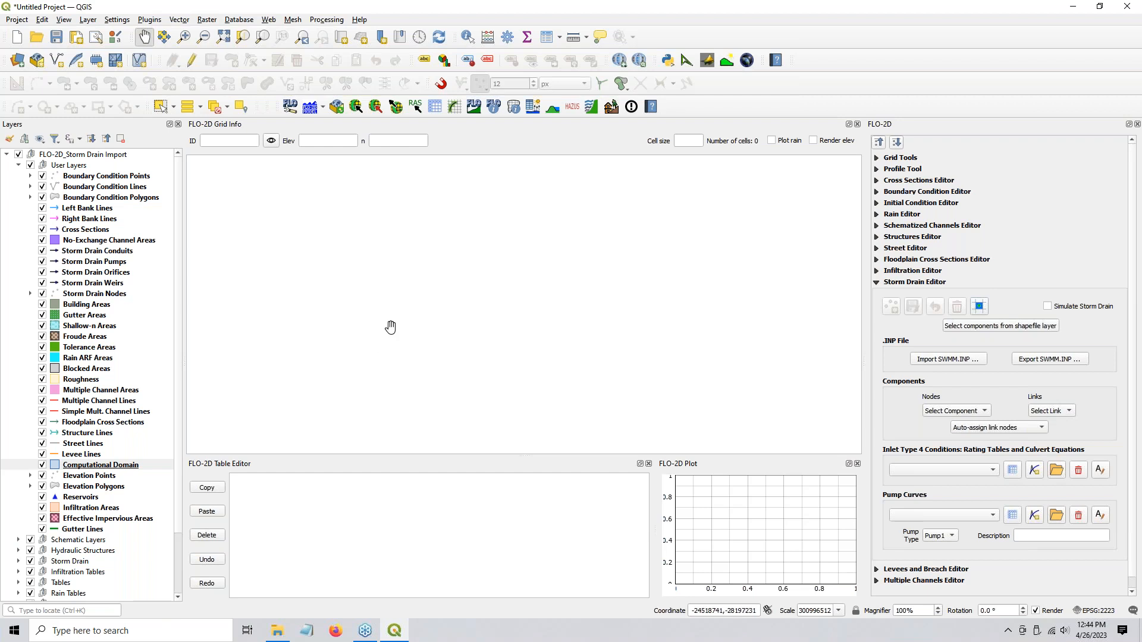
- Import CONT.DAT from the Import Dat Files folder with all available components, and assign the grid layer's missing col and row values
click(356, 107)
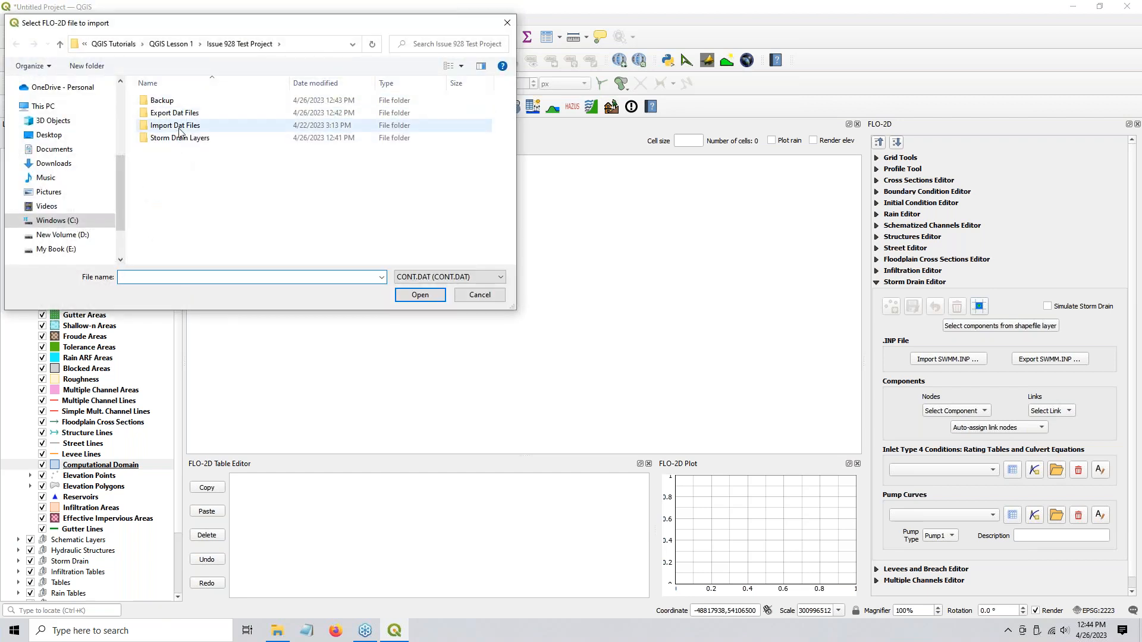
double_click(181, 126)
click(171, 102)
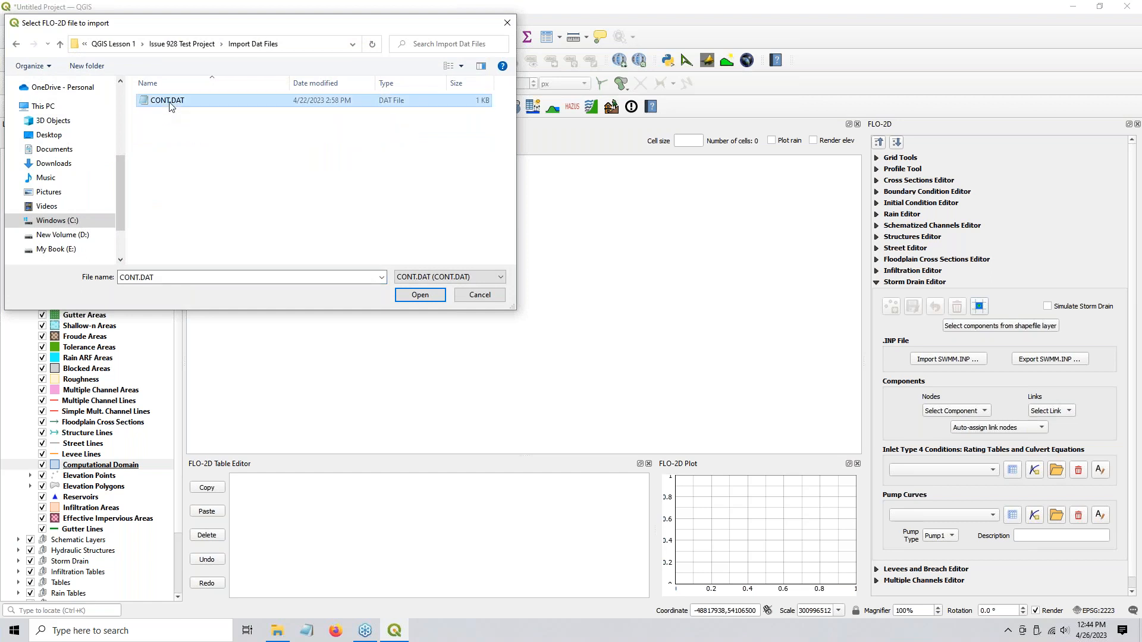
click(428, 295)
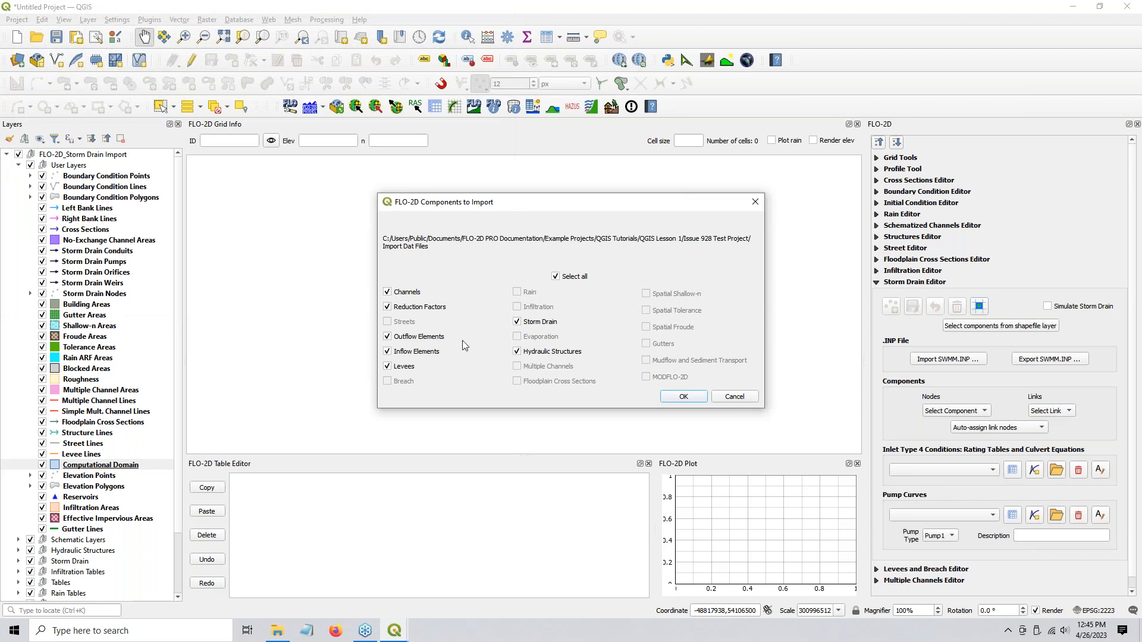
click(683, 395)
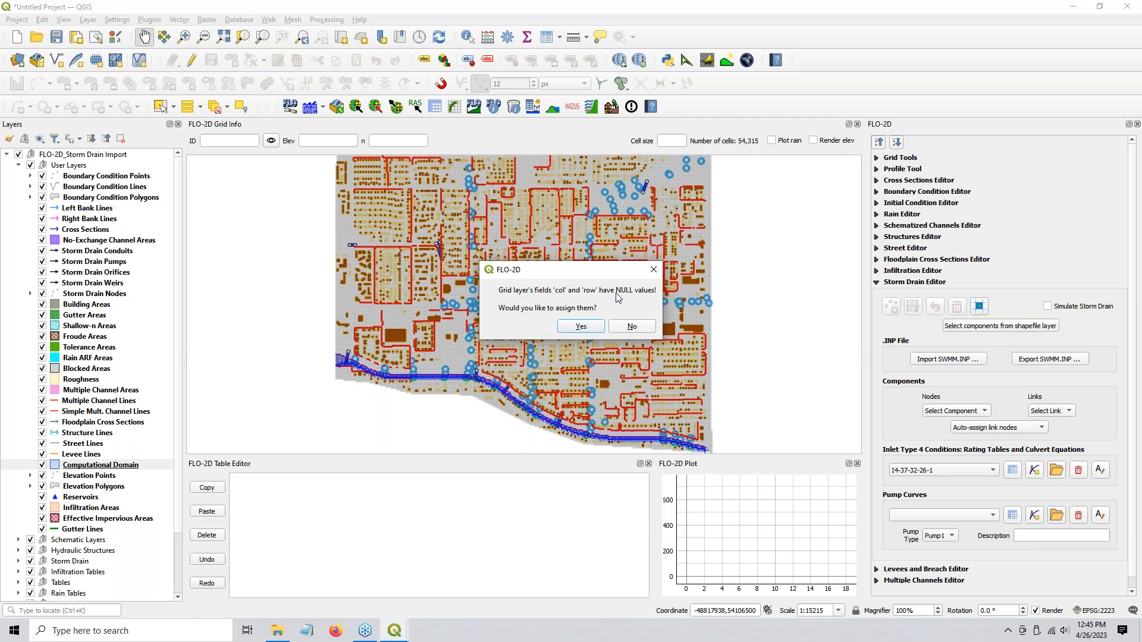
click(577, 329)
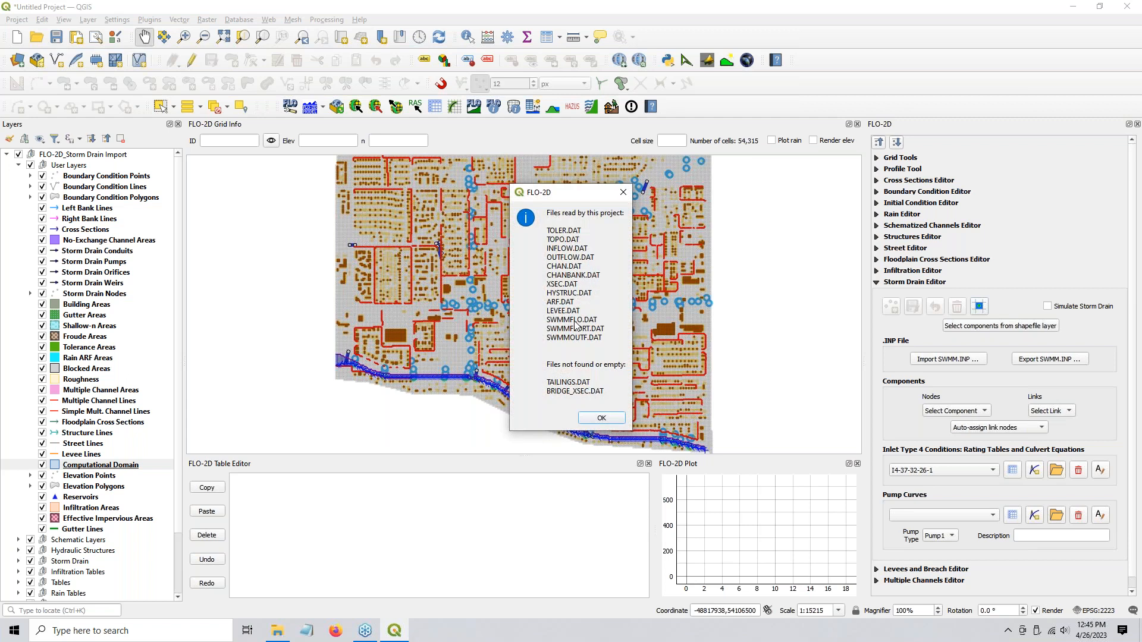
click(601, 419)
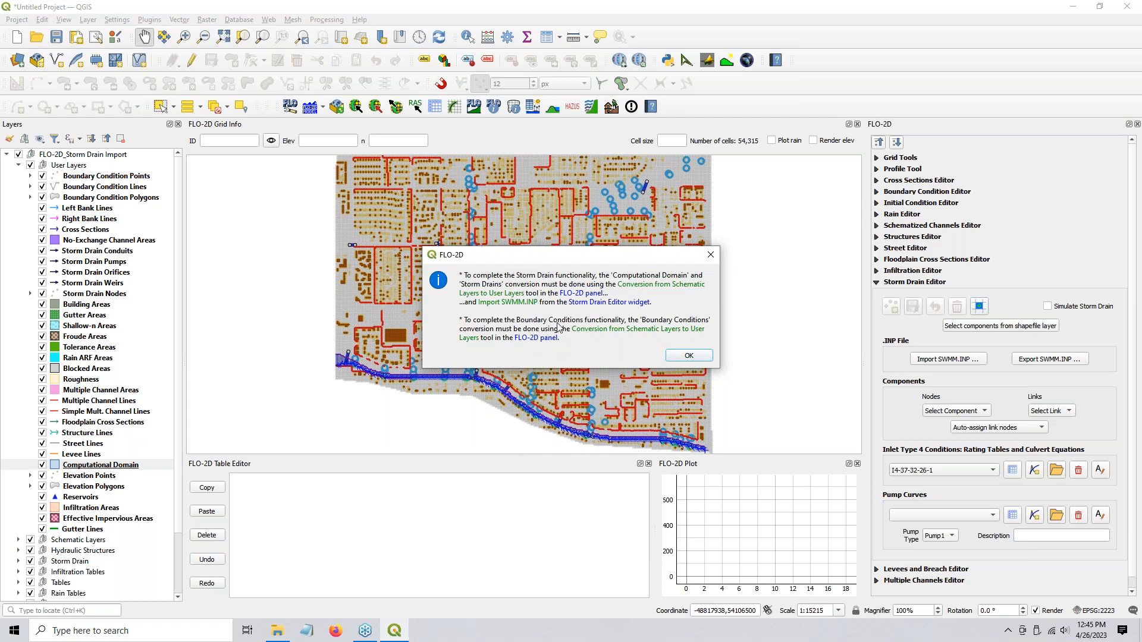
click(688, 355)
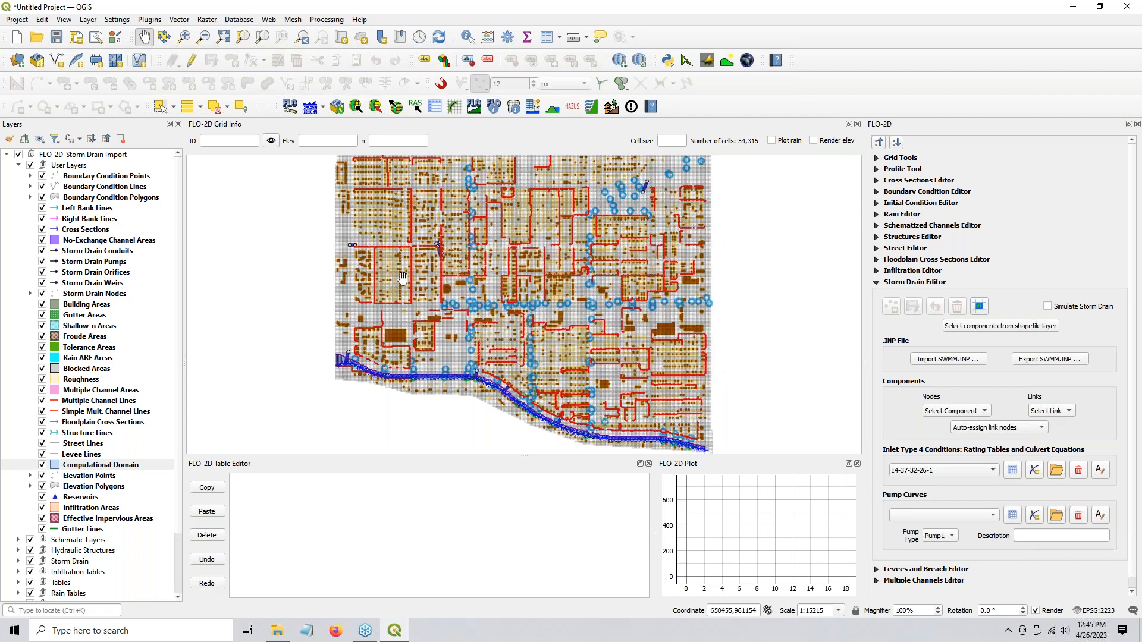
- Convert the Computational Domain and Storm Drains from schematic layers to user layers
key(ctrl)
key(ctrl)
click(454, 107)
click(495, 279)
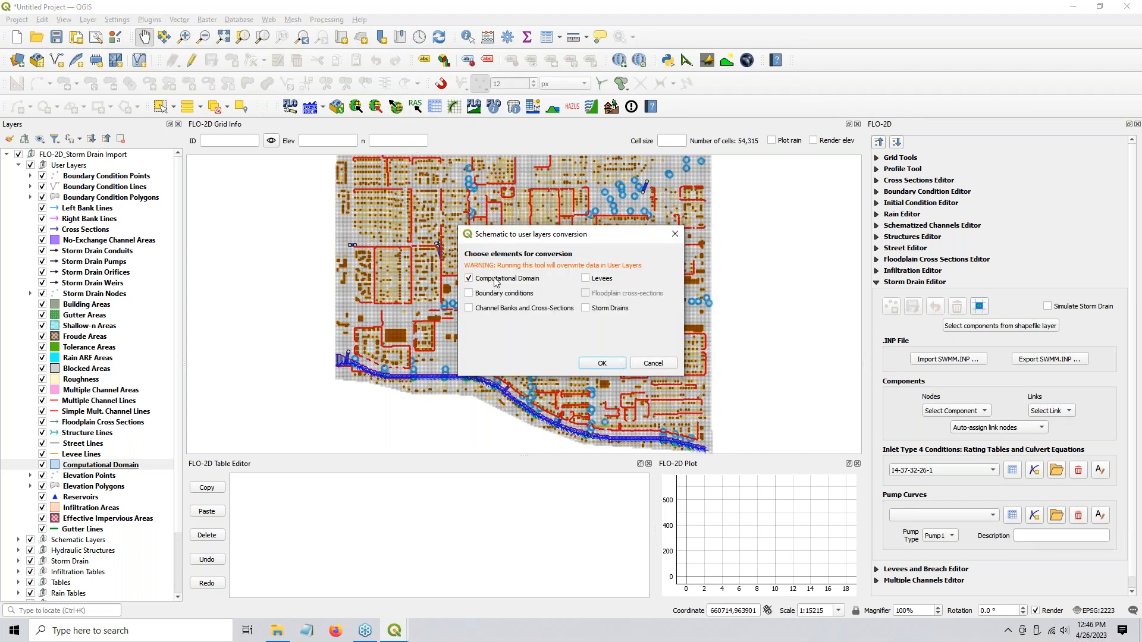
click(587, 312)
click(601, 364)
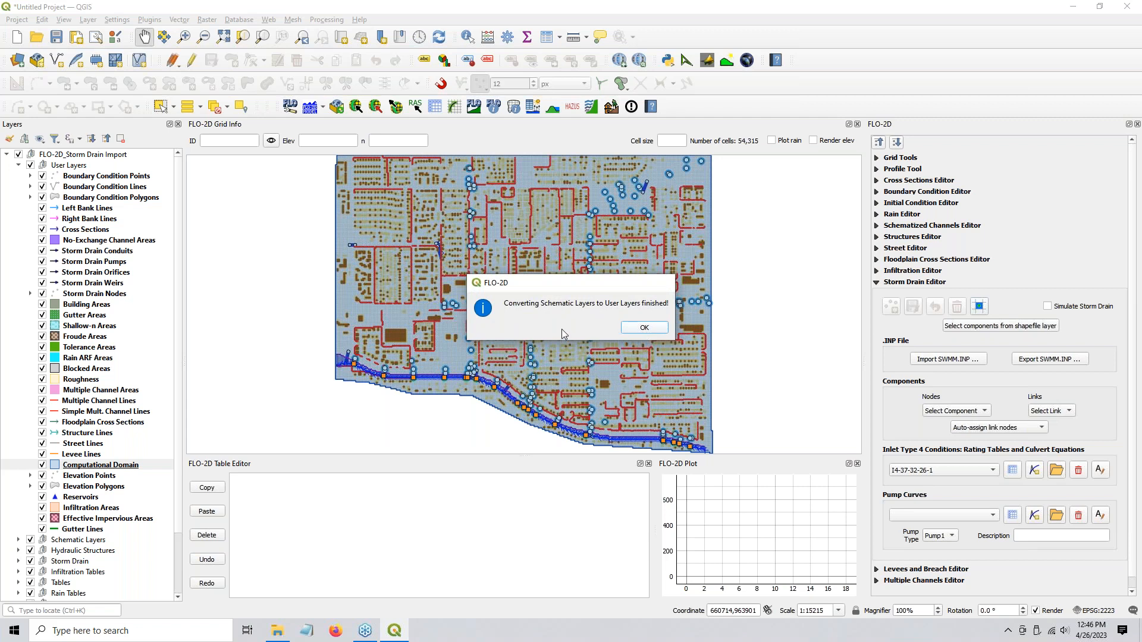
click(623, 330)
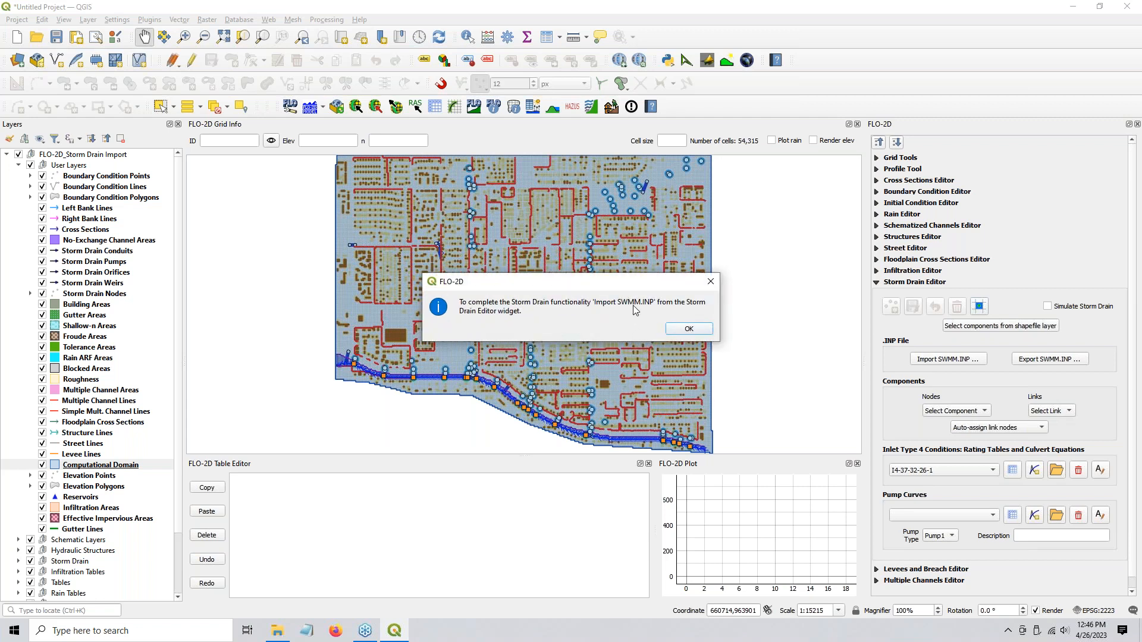
click(687, 330)
- Examine the converted storm drain node locations along the streets across the model grid
scroll(546, 282, up, 3)
drag(355, 409, 481, 325)
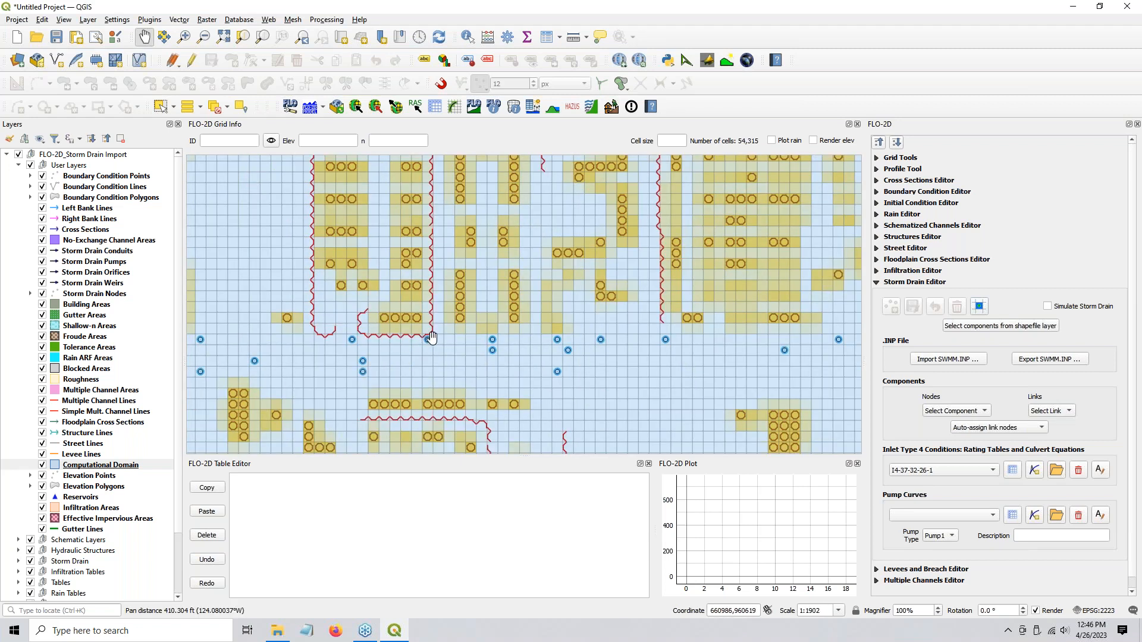
scroll(402, 325, up, 2)
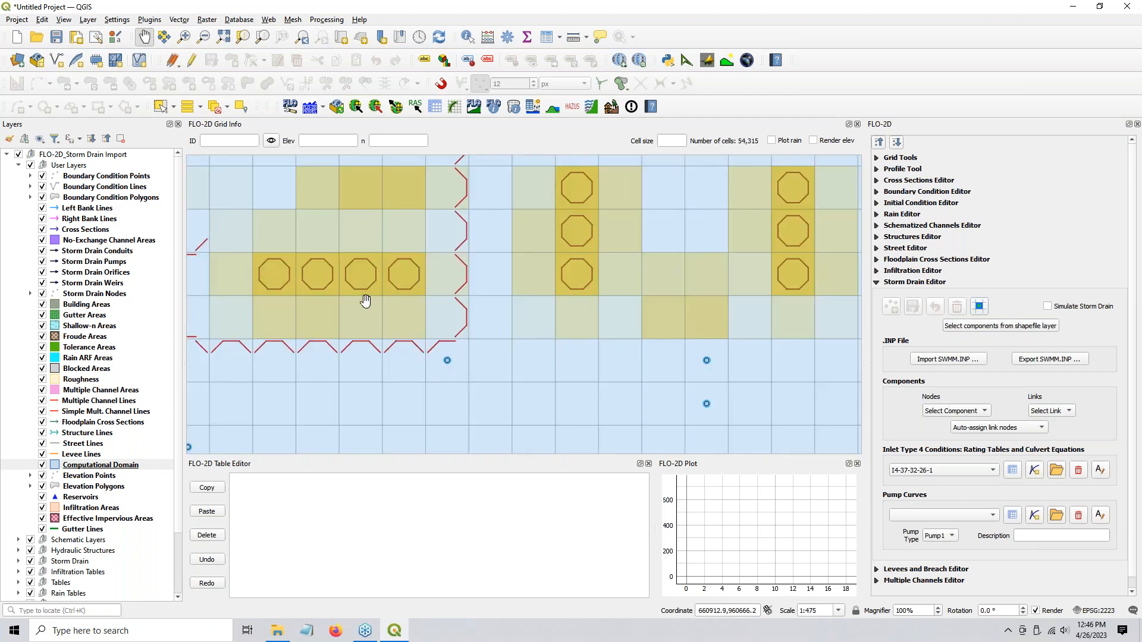
scroll(441, 356, down, 3)
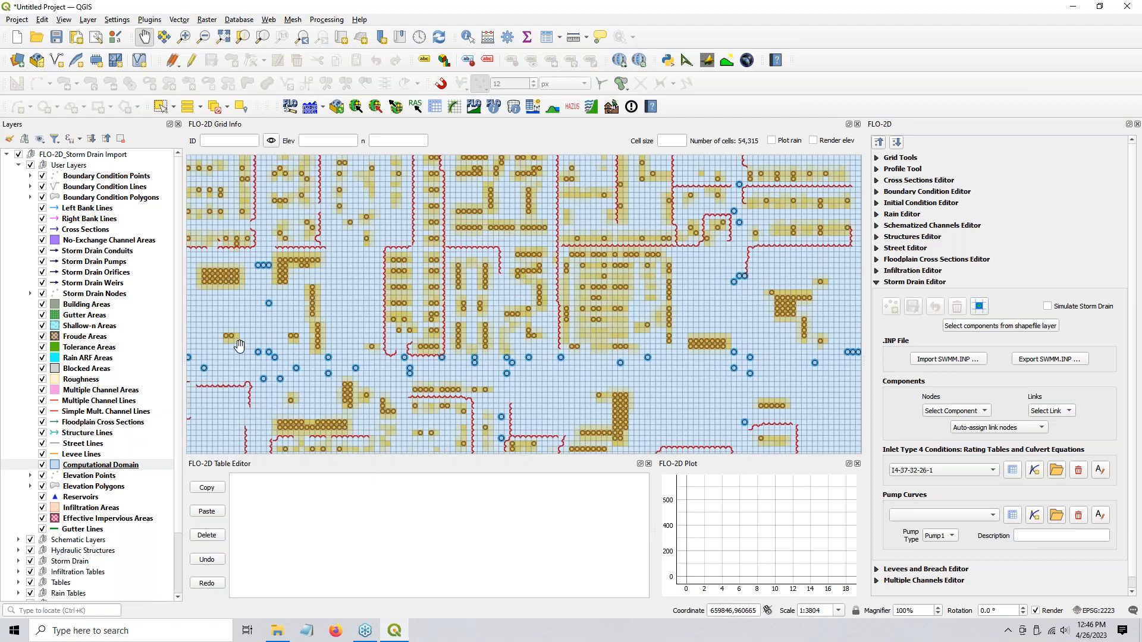
mouse_move(221, 272)
mouse_down()
mouse_move(340, 283)
mouse_move(213, 293)
mouse_up()
drag(695, 300, 560, 309)
drag(789, 412, 610, 320)
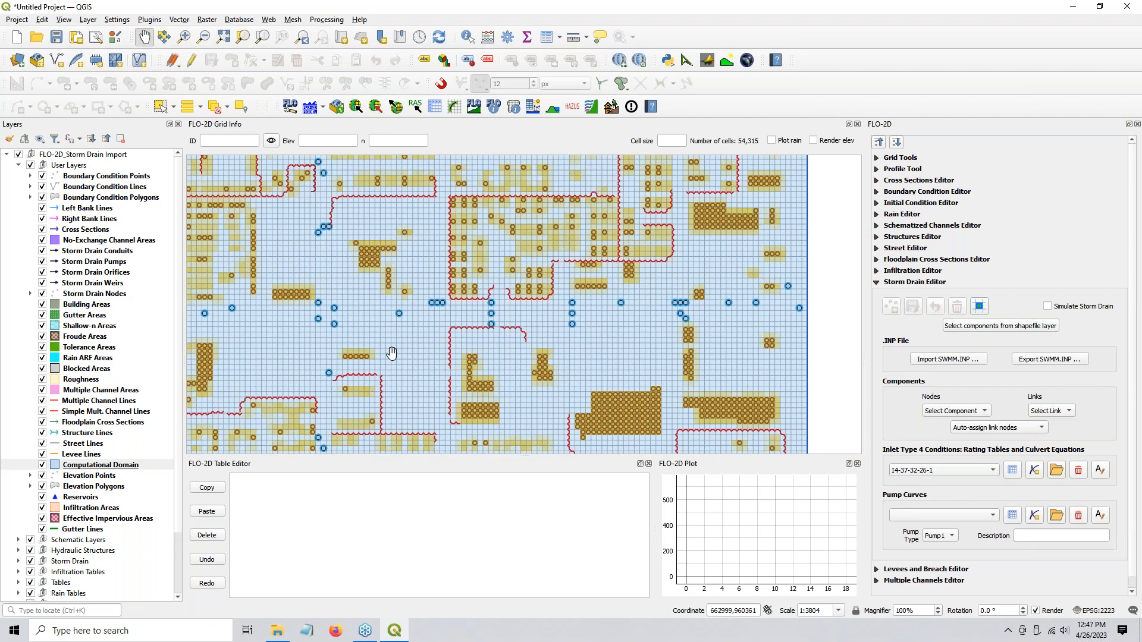
scroll(392, 354, down, 2)
drag(351, 363, 548, 350)
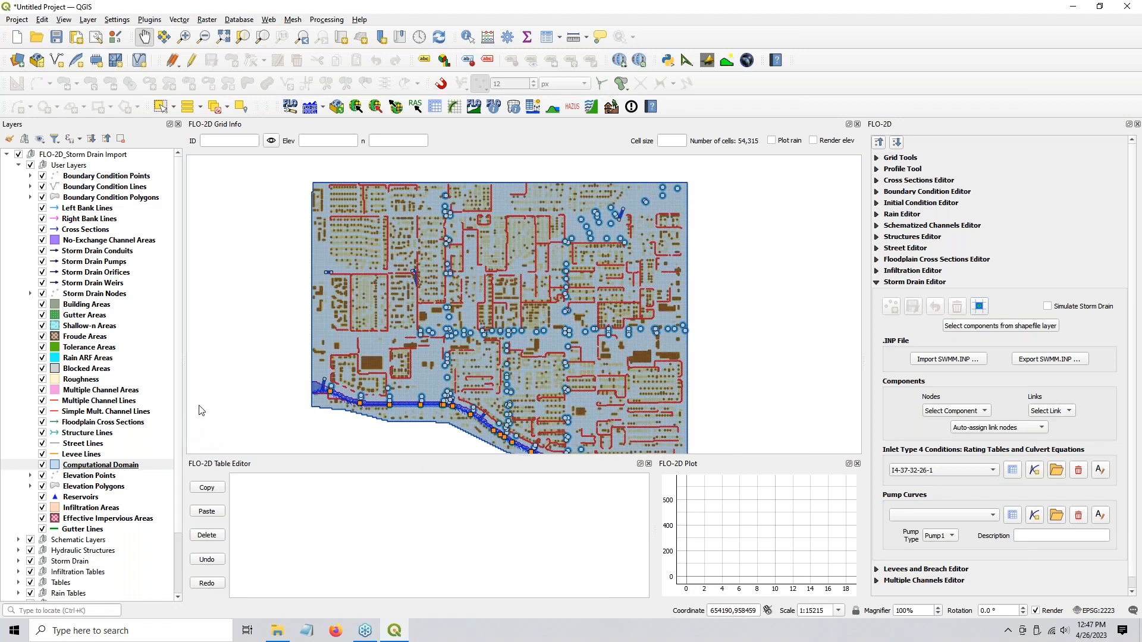
- Locate the SD Inlets and SD Outfalls layers in the Storm Drain group and the Storm Drain Nodes user layer
click(88, 296)
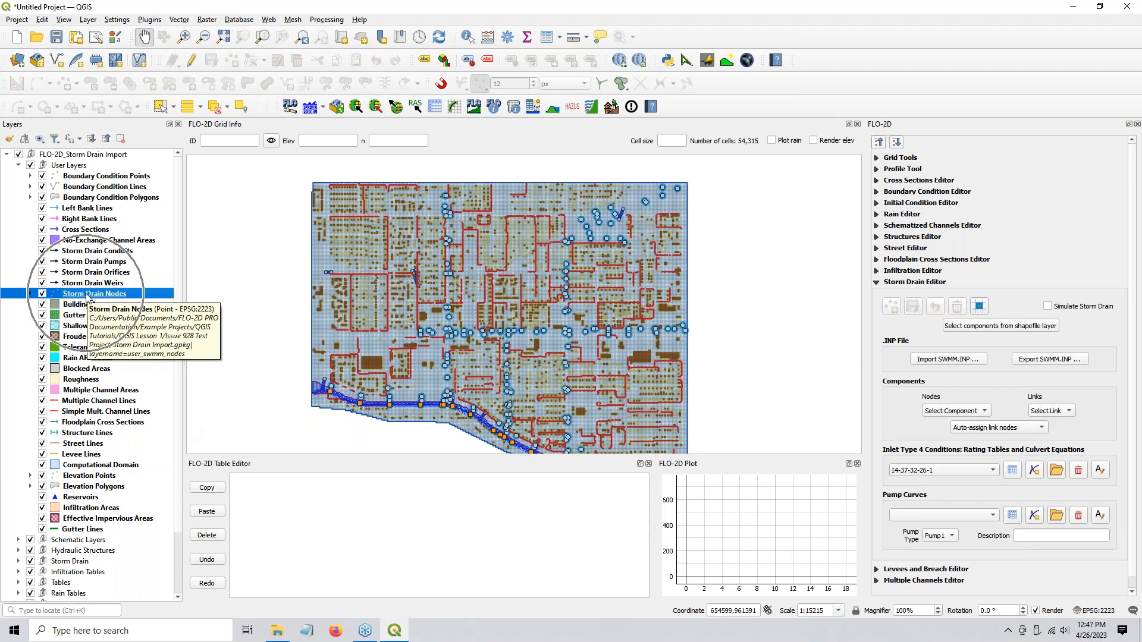
scroll(119, 565, down, 2)
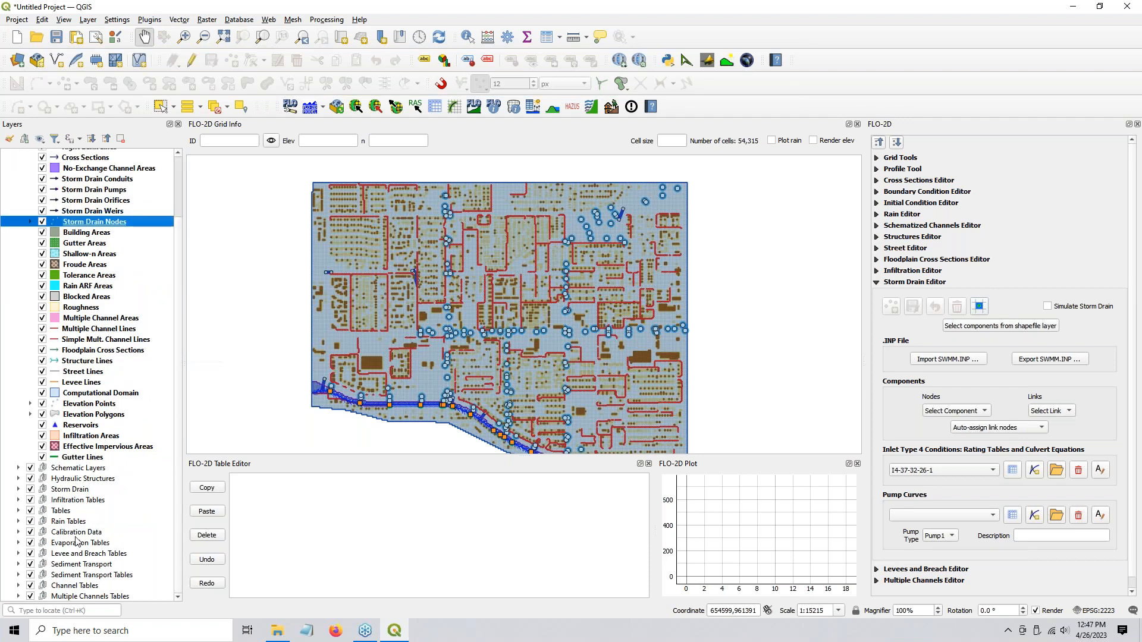
click(19, 490)
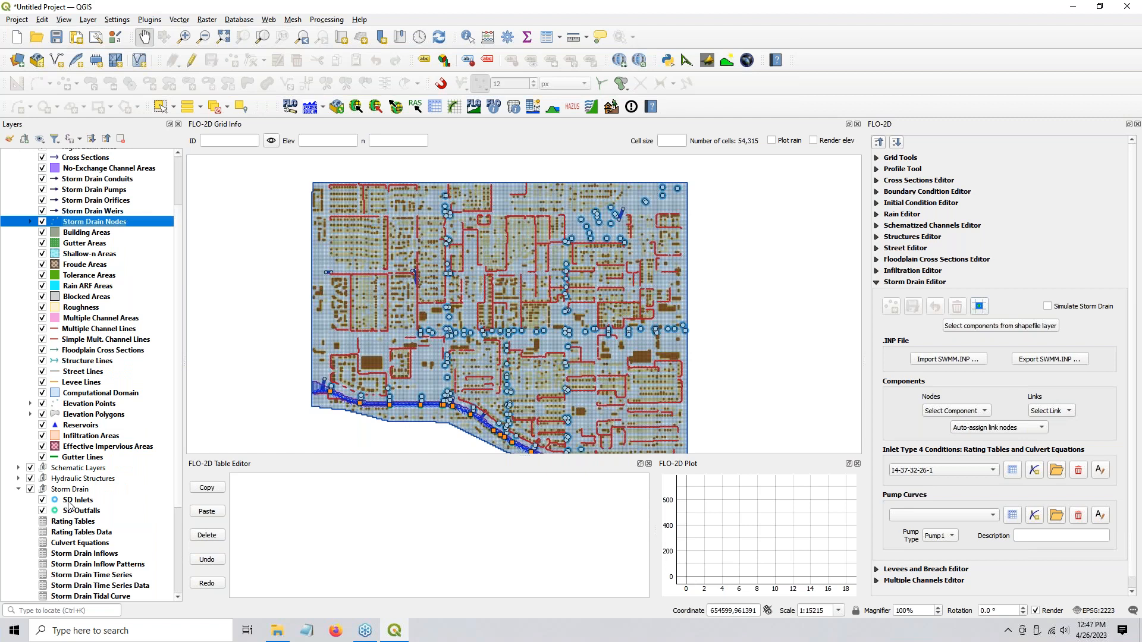
click(71, 503)
shift+click(71, 511)
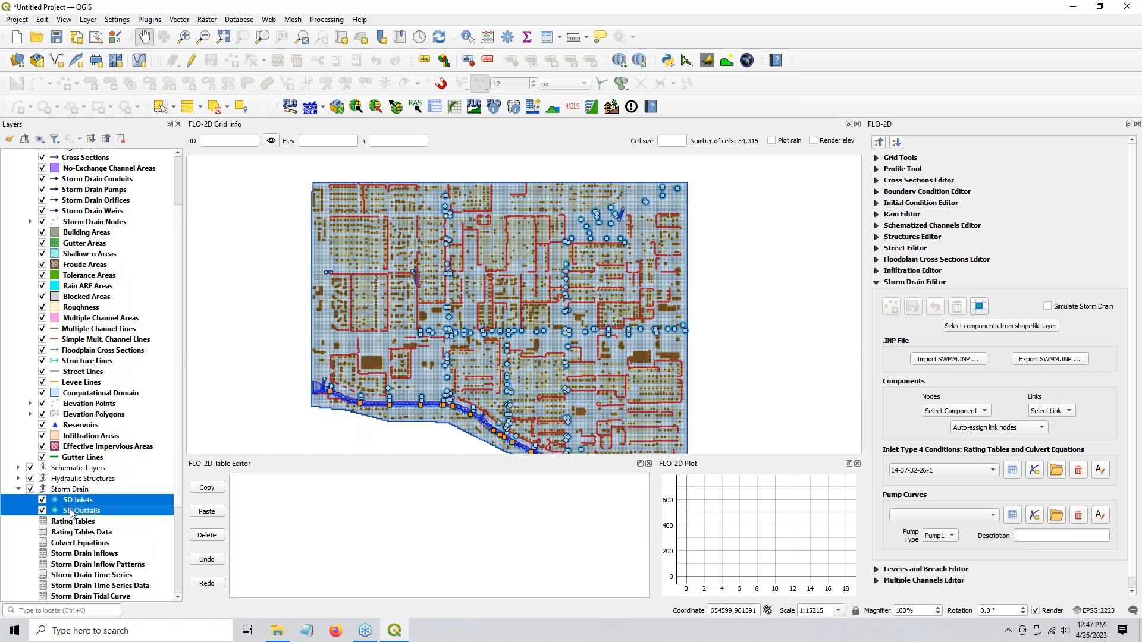
click(101, 222)
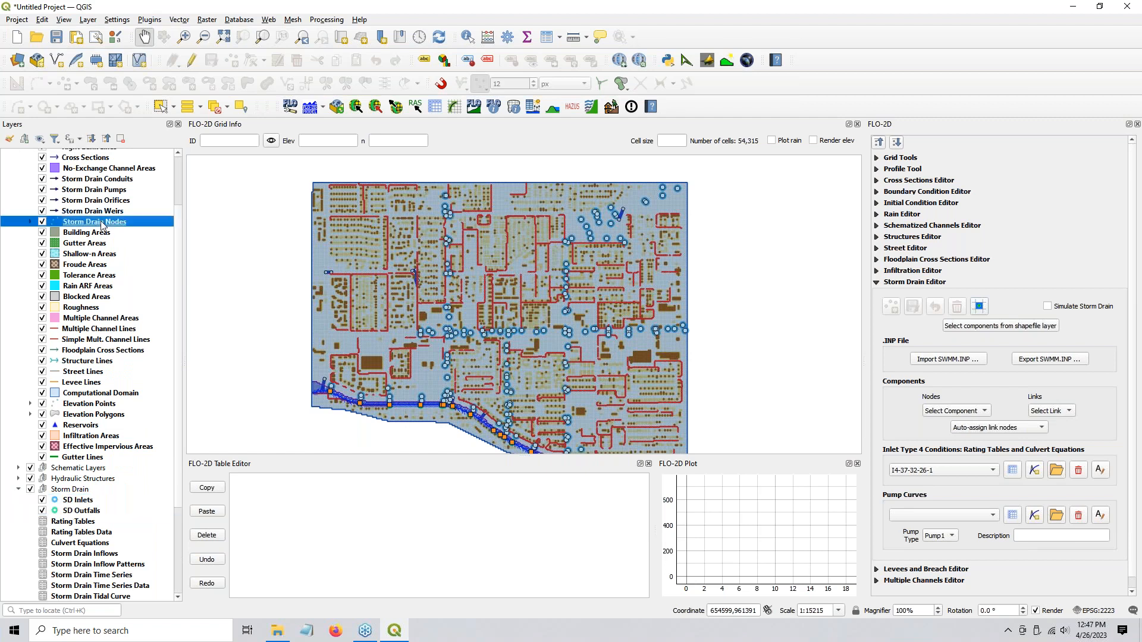
- Open the SD Inlets attribute table and view SWMMFLO.DAT from the Import Dat Files folder alongside it
right_click(86, 501)
click(127, 362)
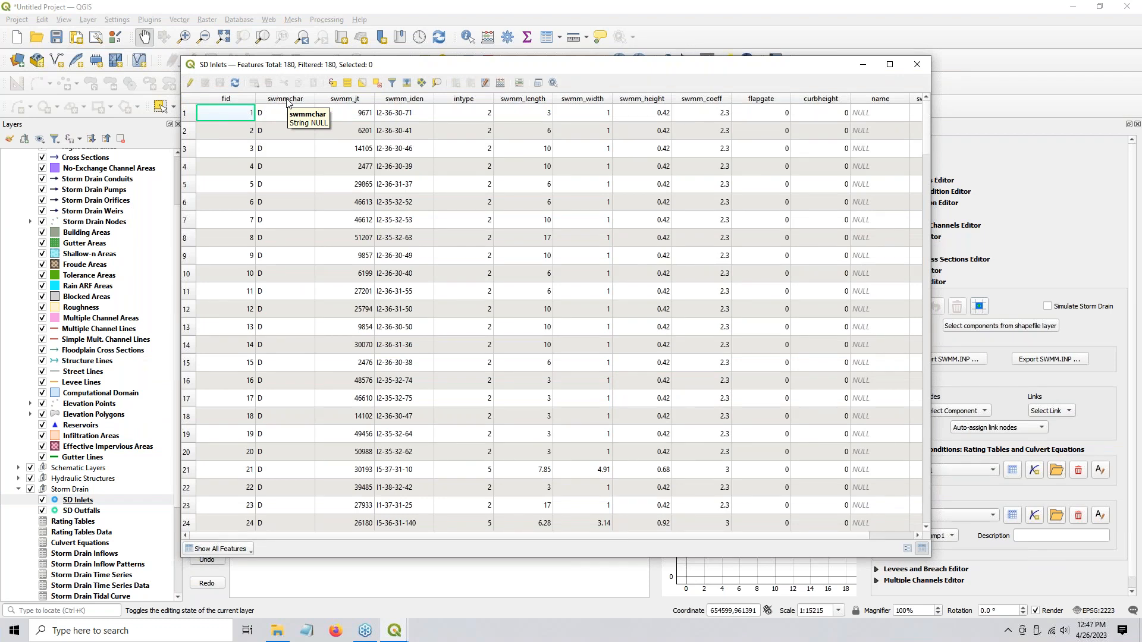
click(279, 632)
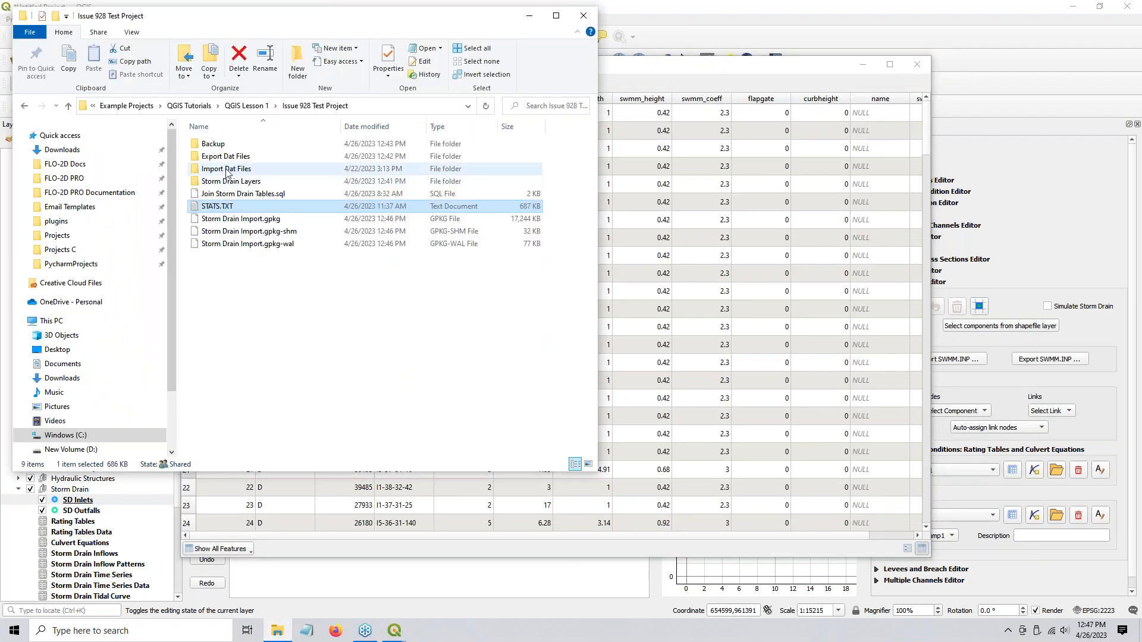
click(226, 172)
double_click(226, 169)
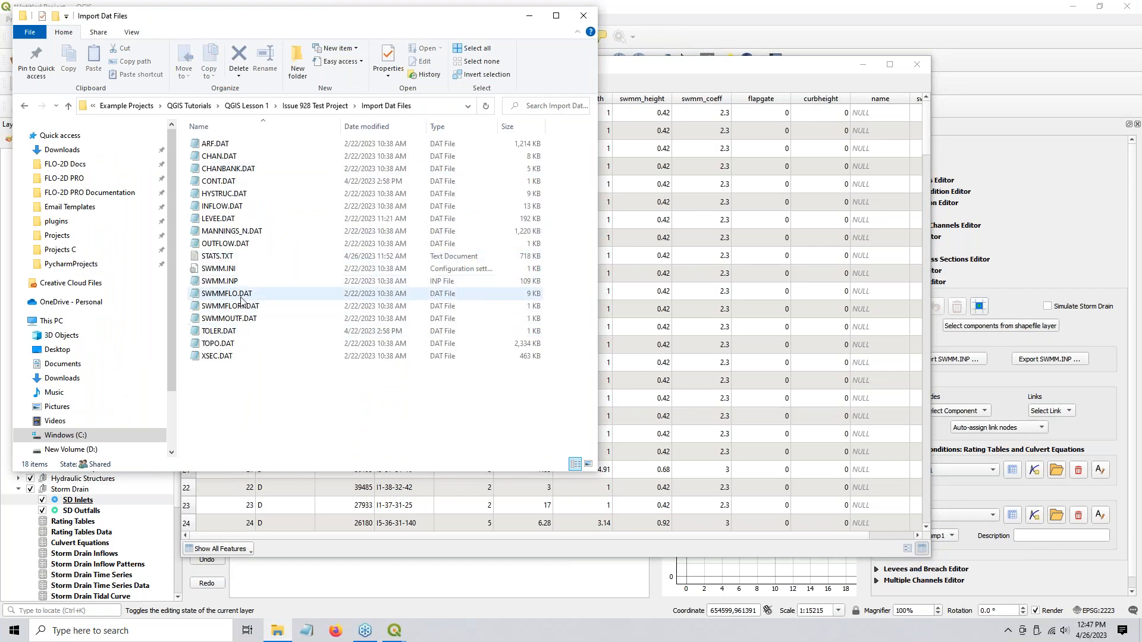
click(244, 295)
click(528, 16)
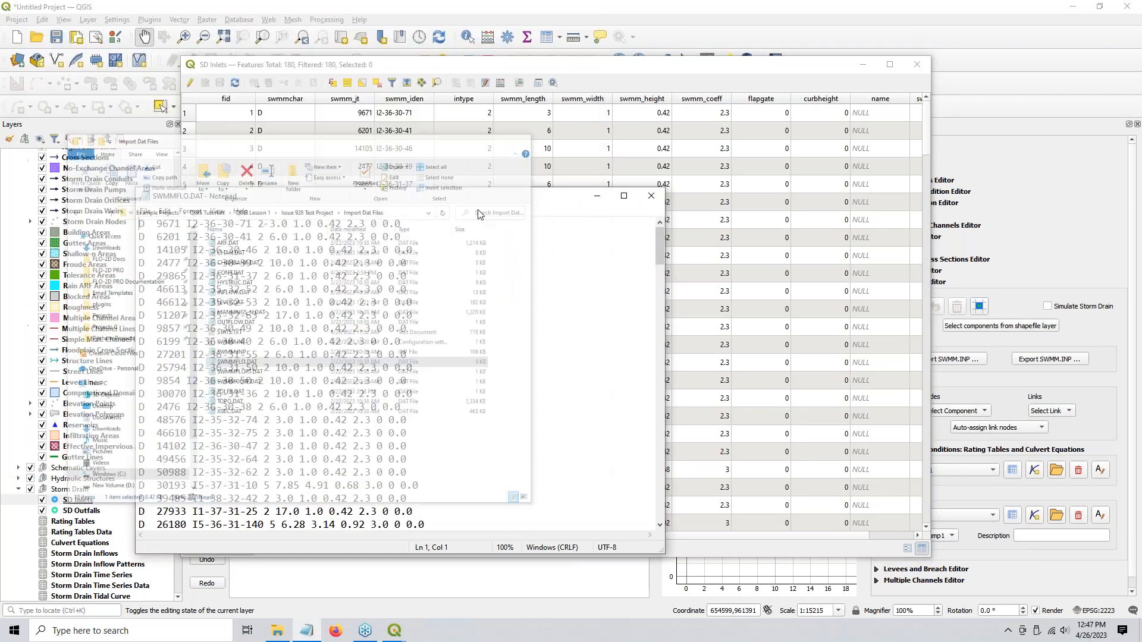
drag(353, 200, 603, 172)
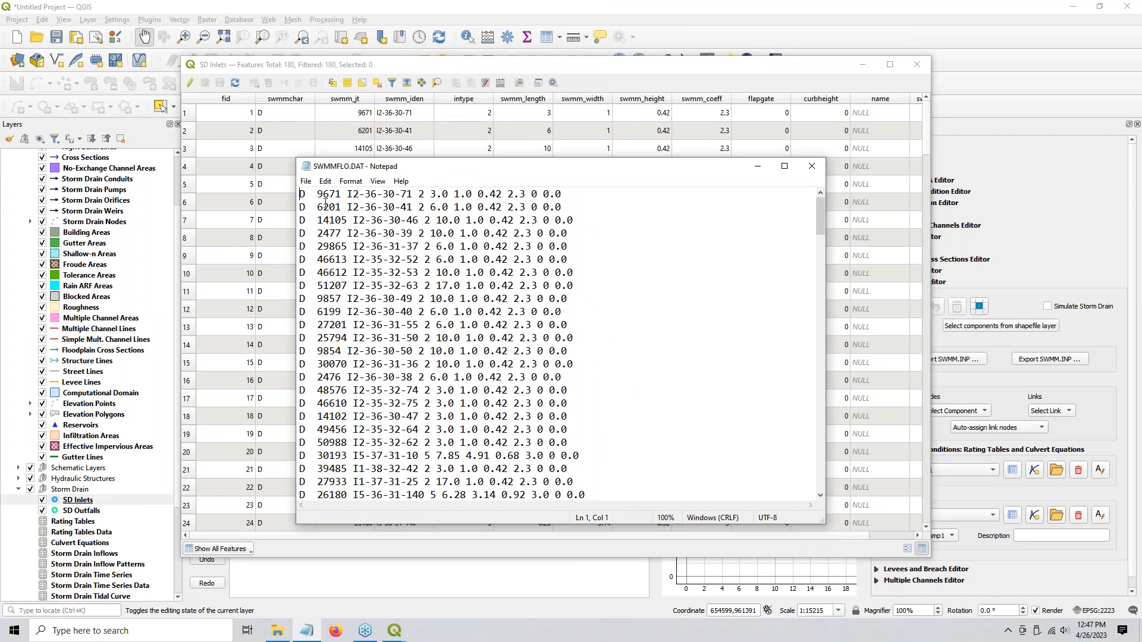
- Compare the first SWMMFLO.DAT record field by field with the SD Inlets table columns, and close both
drag(349, 194, 414, 195)
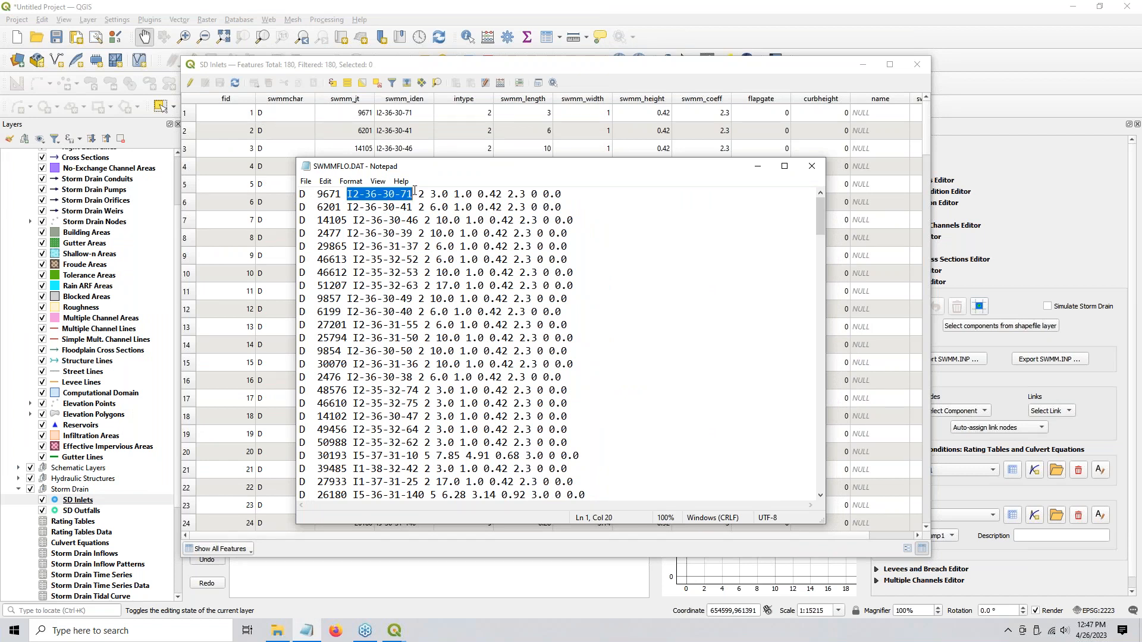
key(ctrl+c)
drag(418, 194, 423, 195)
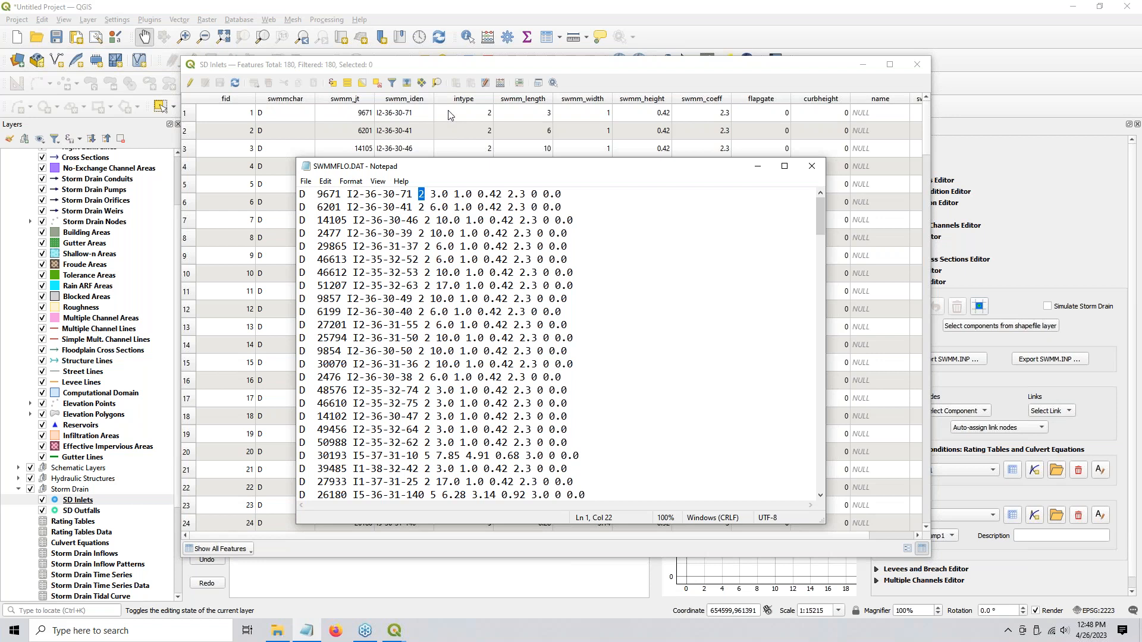
drag(430, 195, 450, 194)
drag(430, 207, 450, 222)
drag(455, 194, 472, 195)
drag(478, 194, 525, 194)
drag(534, 193, 541, 194)
drag(546, 193, 568, 194)
drag(303, 194, 577, 196)
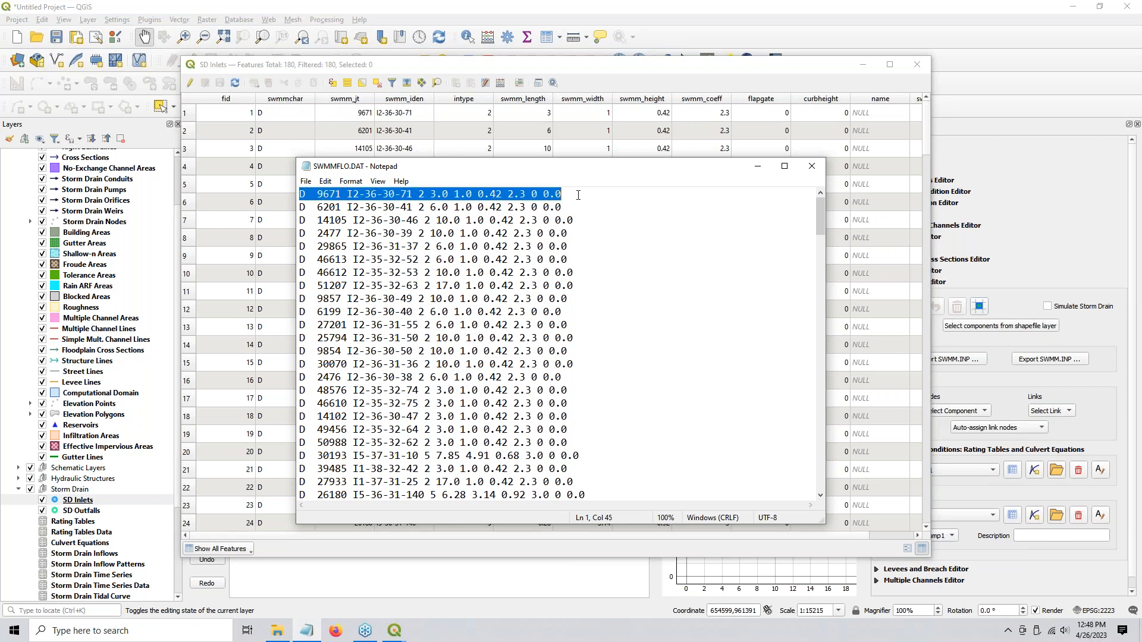
click(812, 166)
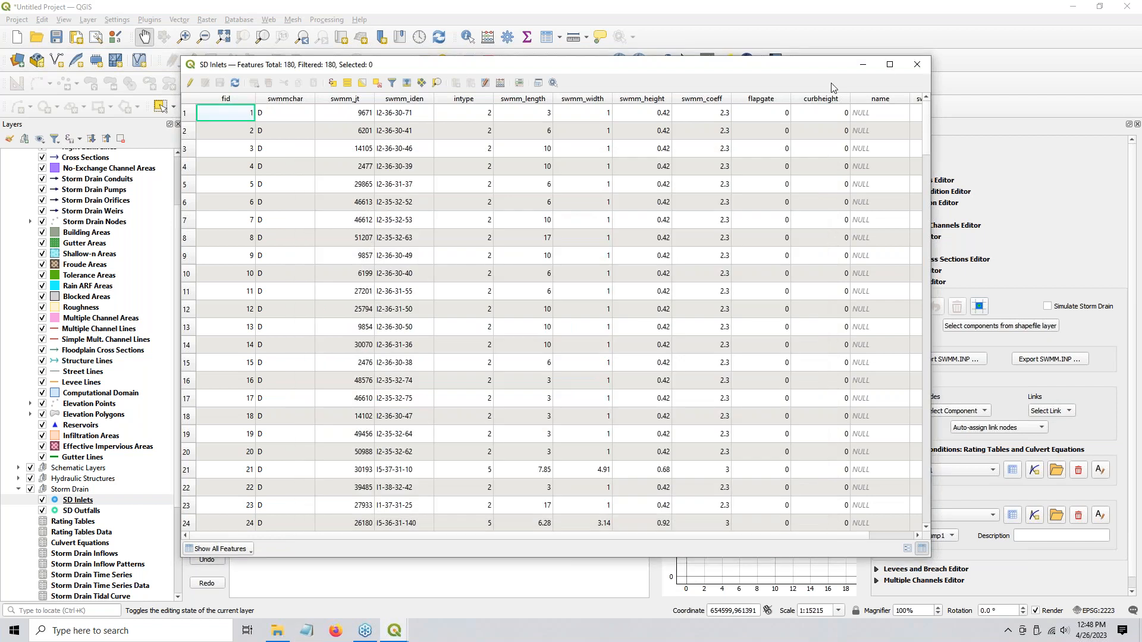
click(916, 64)
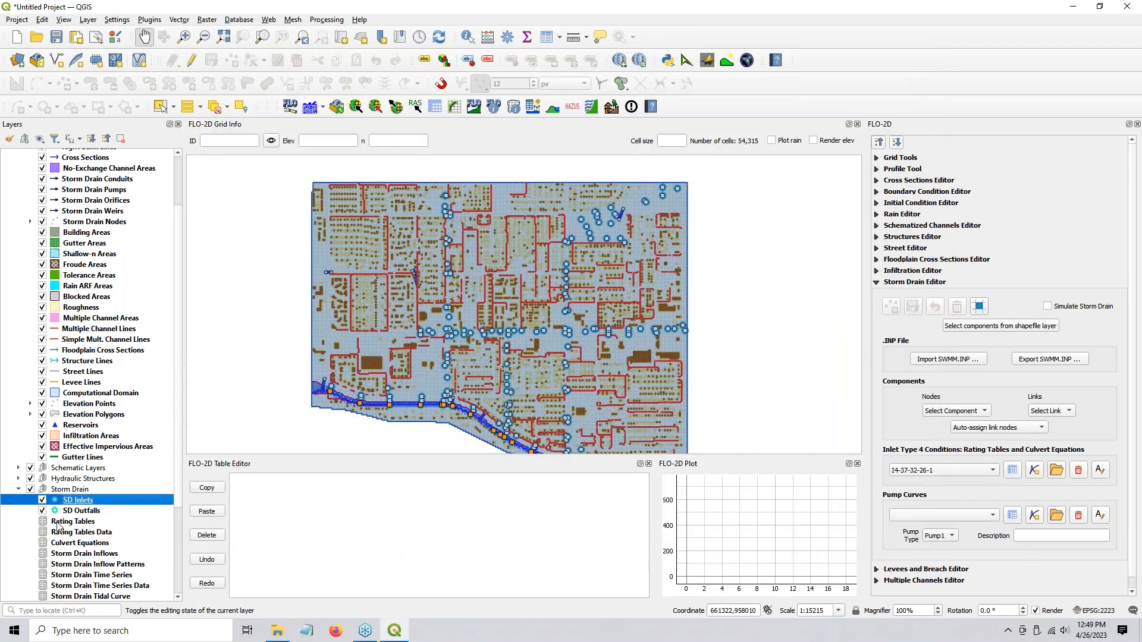
- Compare the SD Outfalls attribute table with SWMMOUTF.DAT from the Import Dat Files folder, and close both
right_click(82, 511)
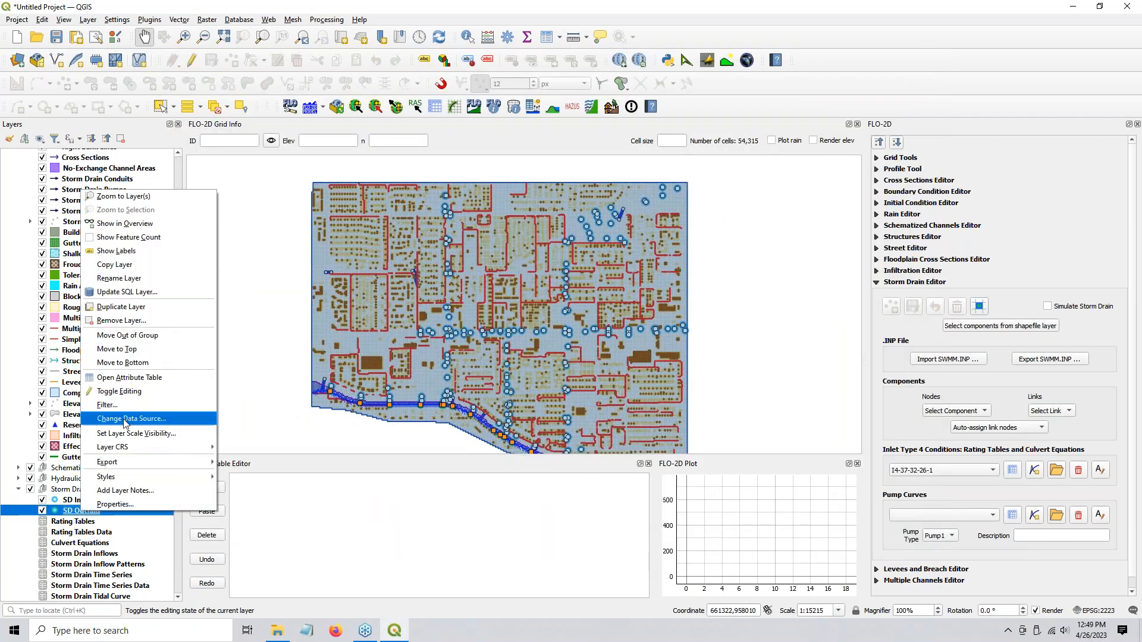
click(125, 378)
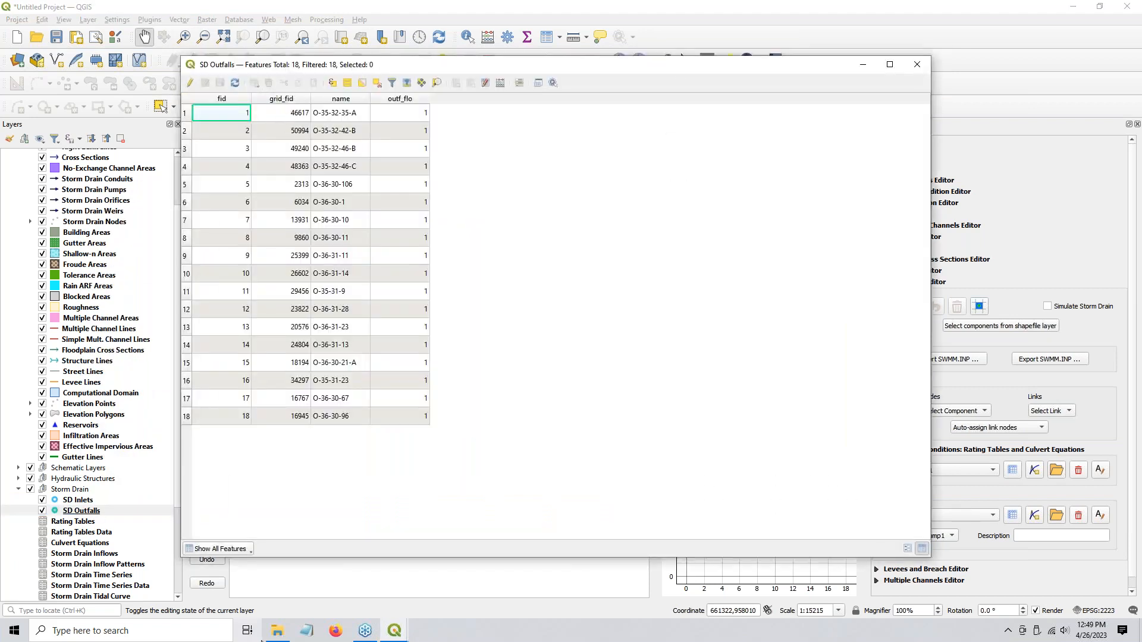
click(277, 630)
double_click(228, 319)
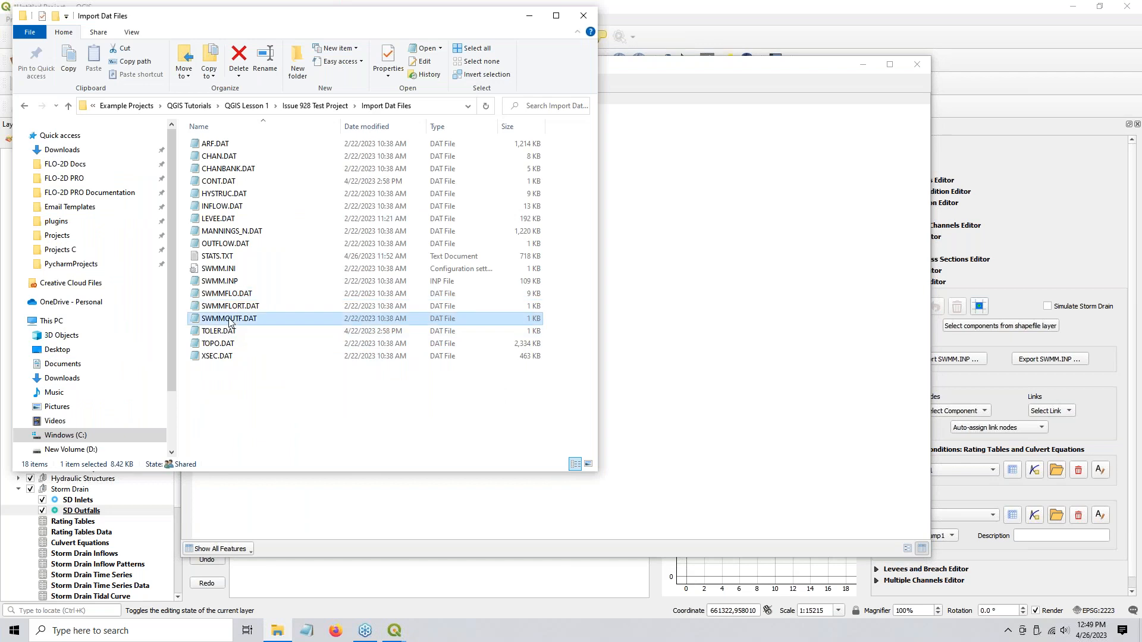
click(529, 16)
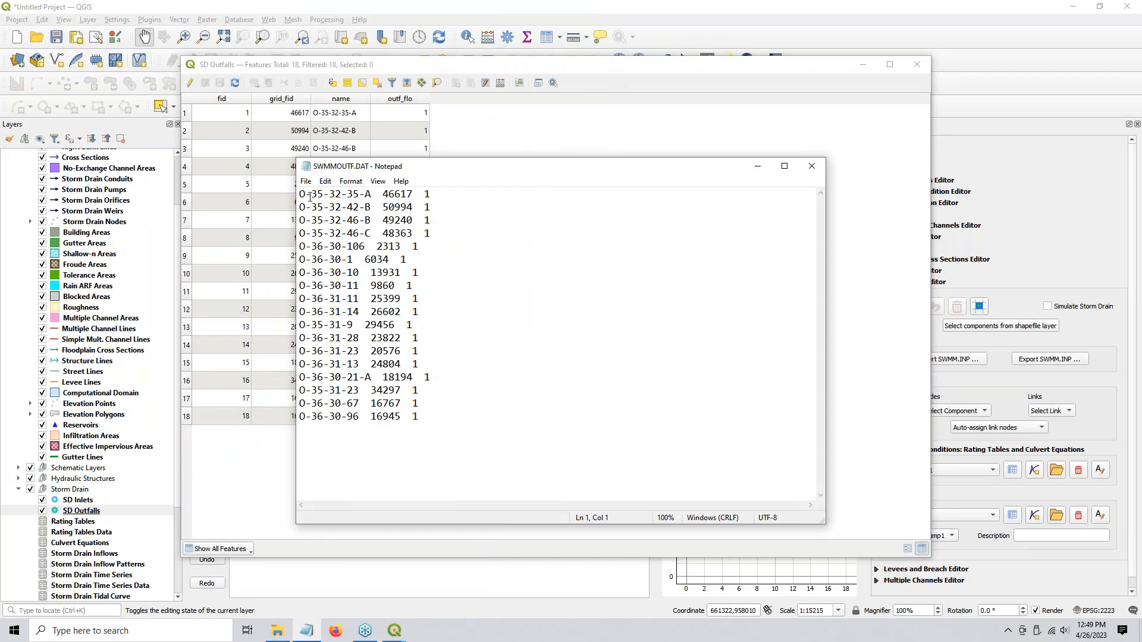
double_click(427, 194)
click(812, 166)
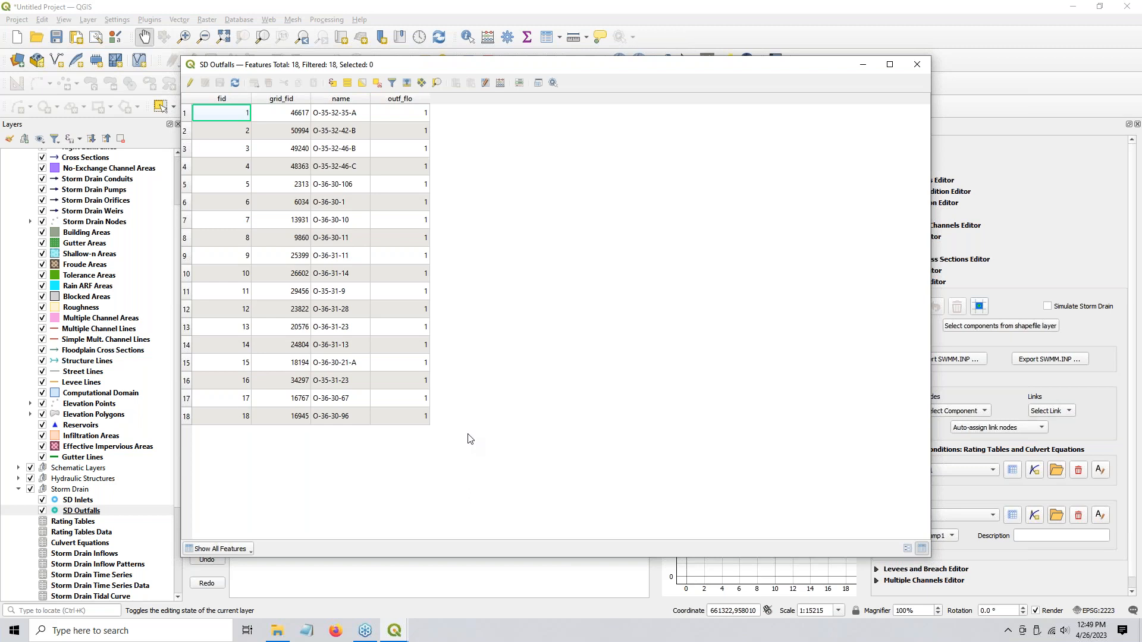
click(920, 62)
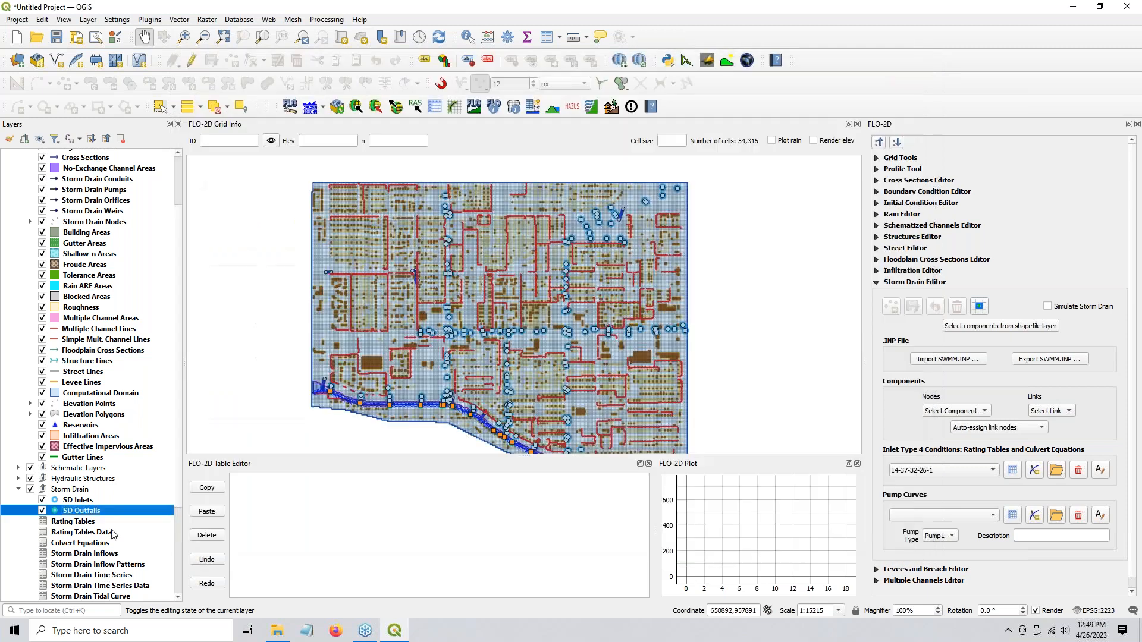
- Review the inlet and outfall attributes in the Storm Drain Nodes user layer's attribute table, and close it
scroll(110, 534, down, 2)
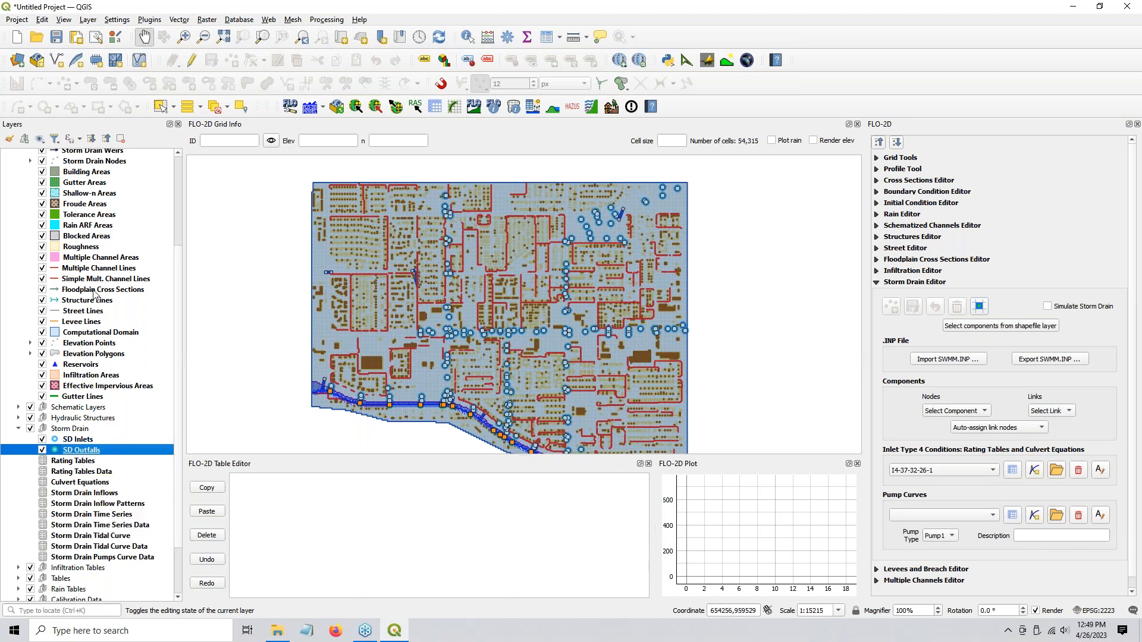
scroll(83, 443, up, 3)
click(89, 252)
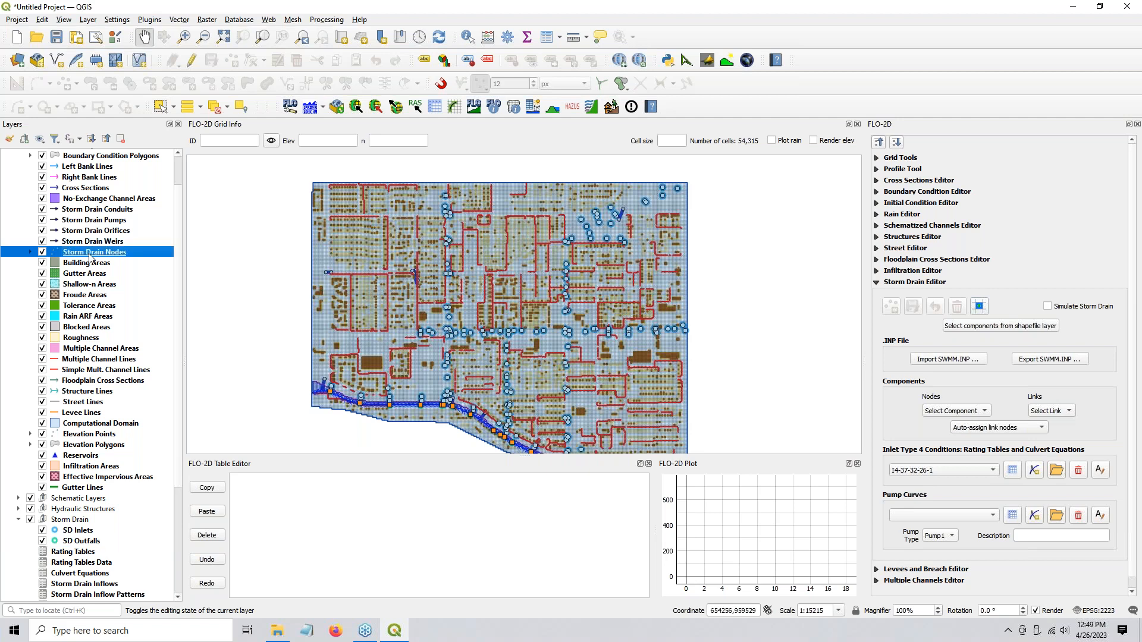
right_click(89, 252)
click(138, 441)
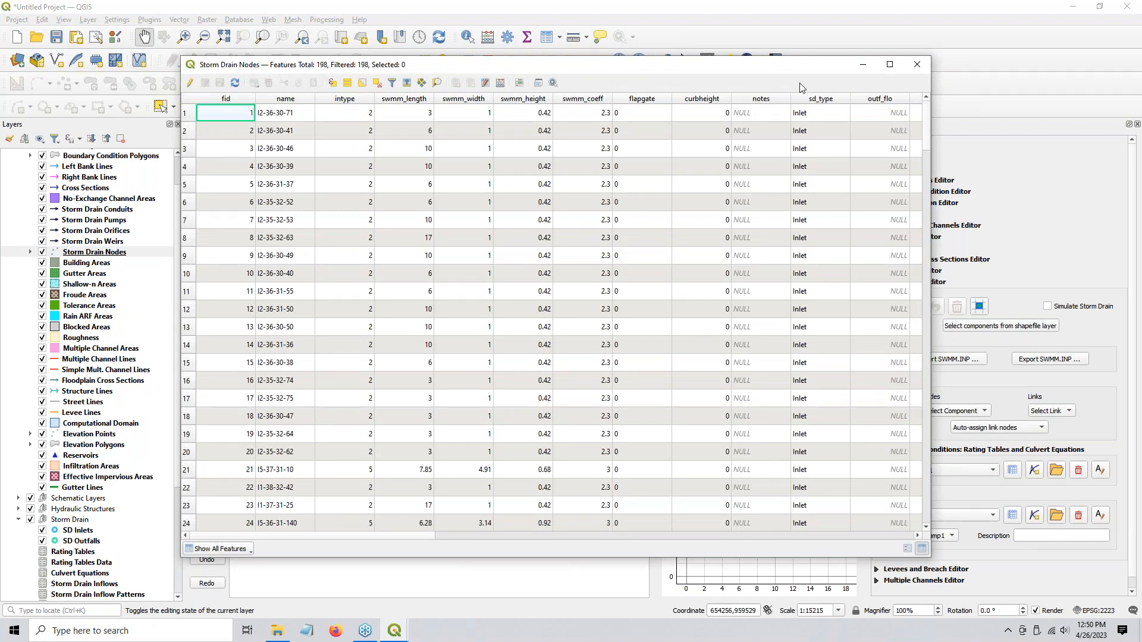
click(918, 63)
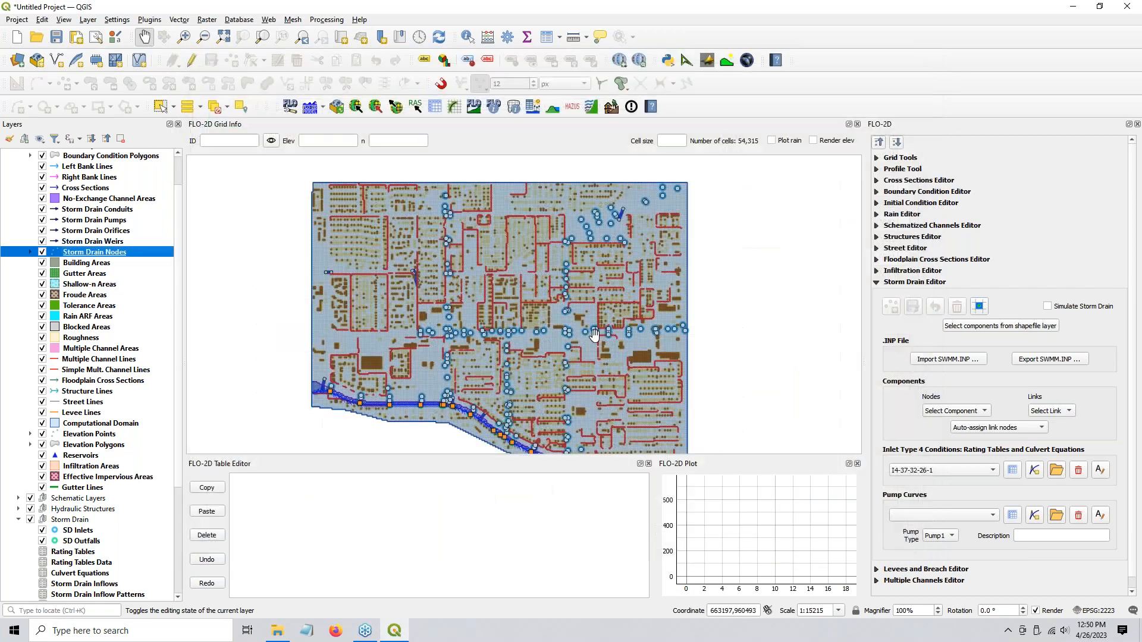
- Load SWMM.INP from the Issue 928 Test Project's Import Dat Files folder into the Storm Drain Editor
drag(469, 326, 483, 309)
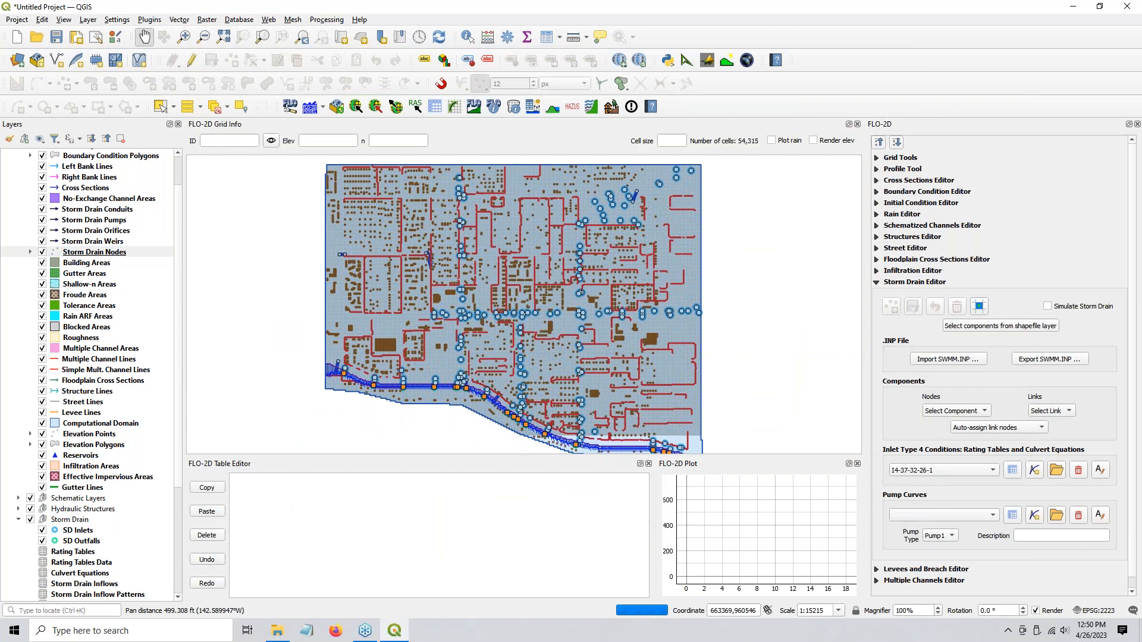
scroll(462, 221, up, 3)
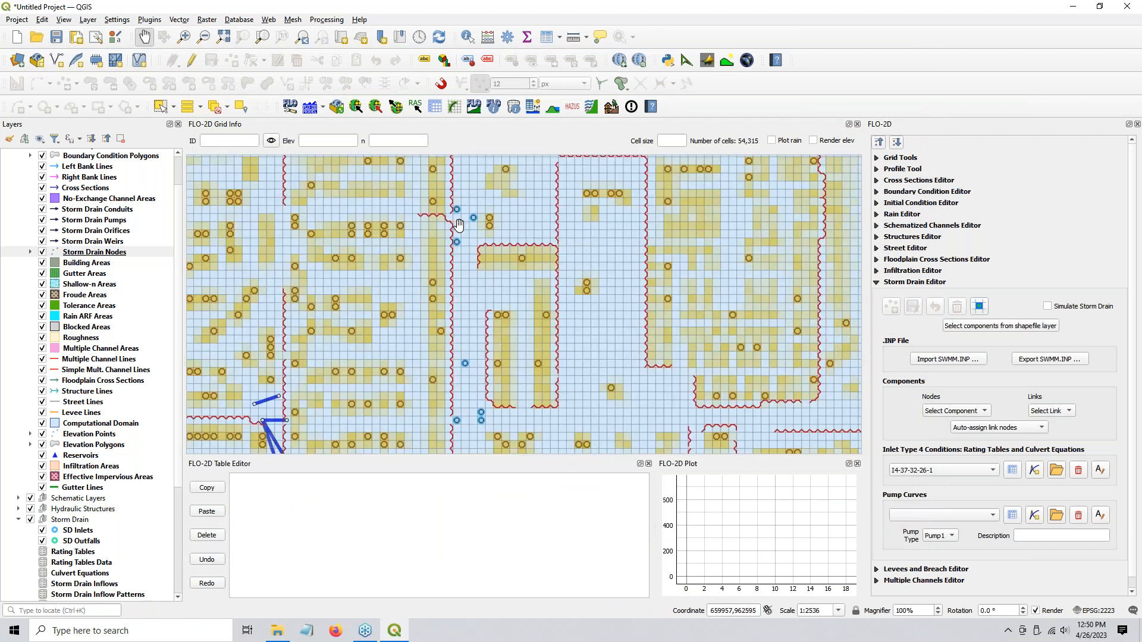
click(948, 360)
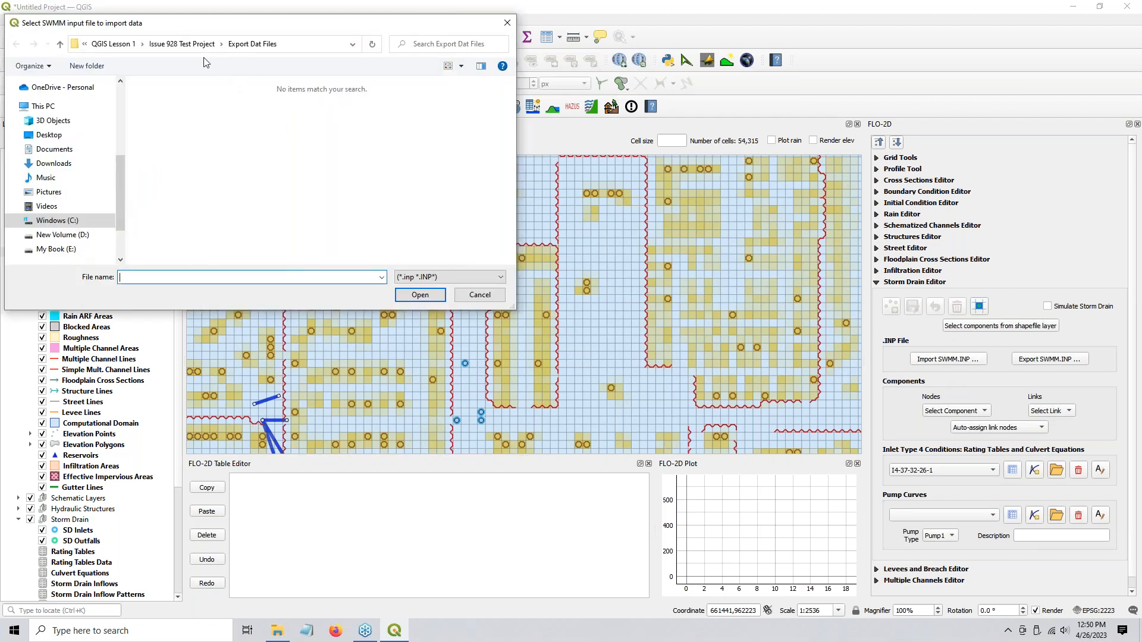
click(200, 45)
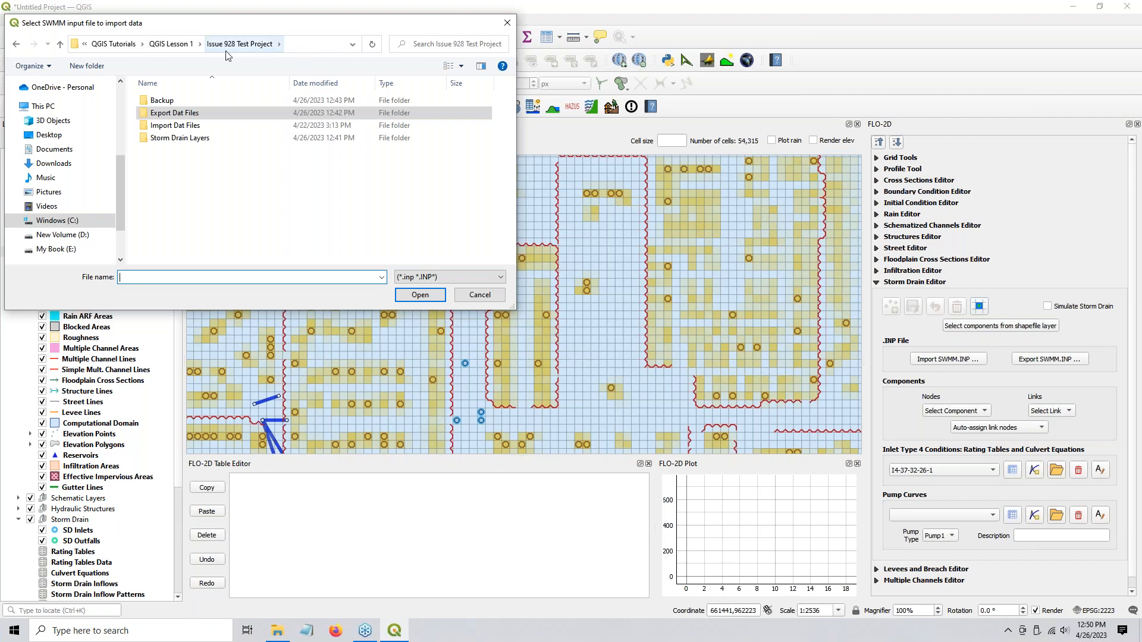
click(182, 118)
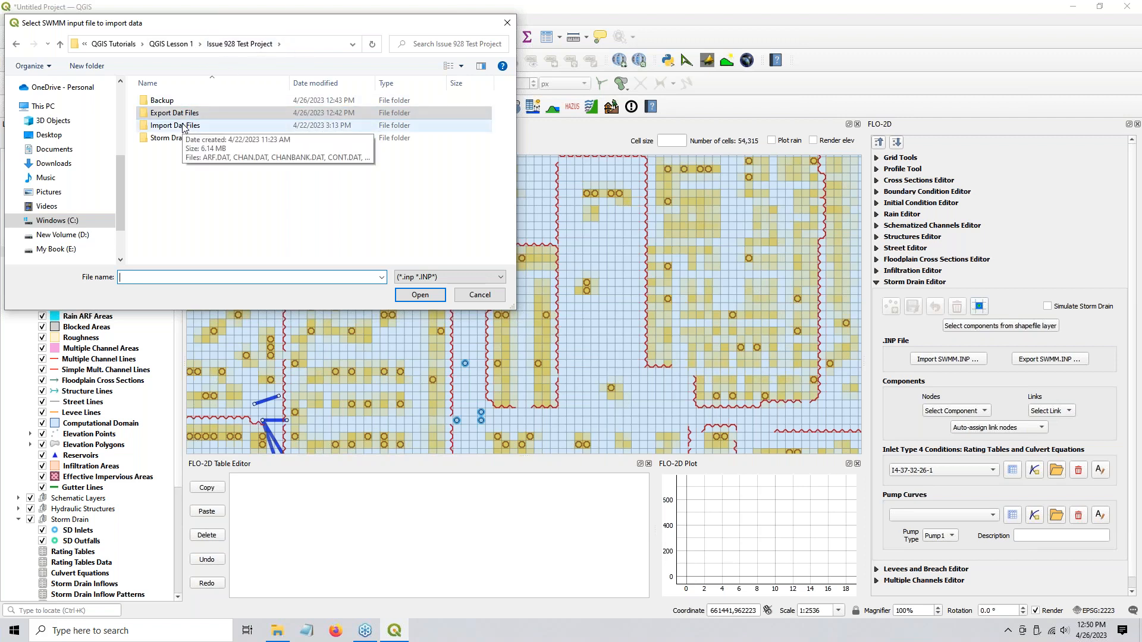
click(184, 126)
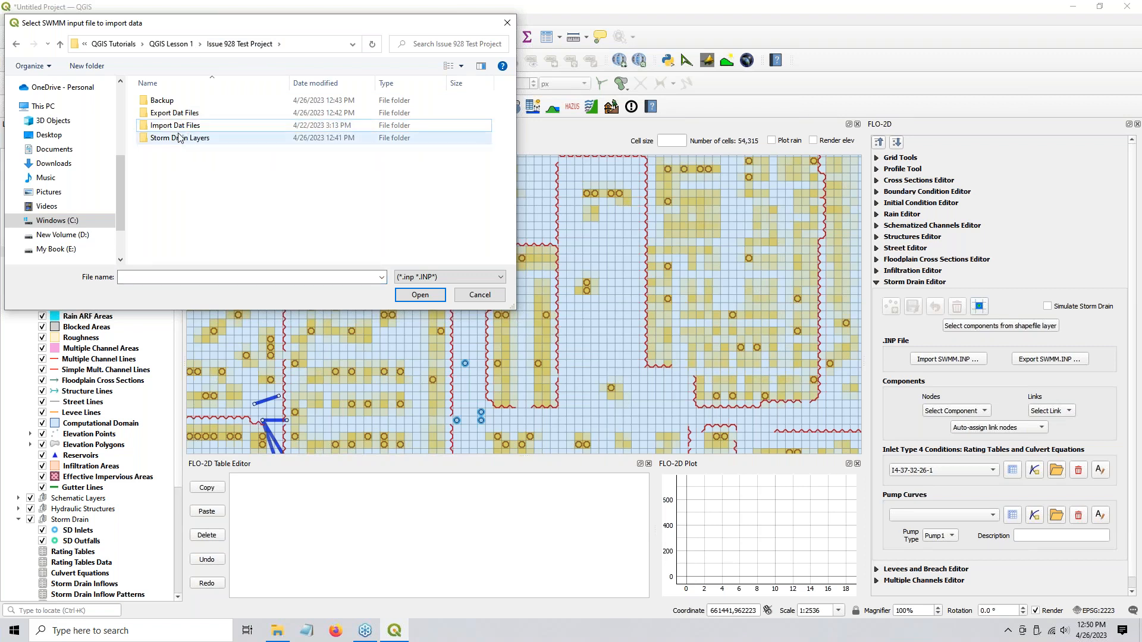
double_click(183, 127)
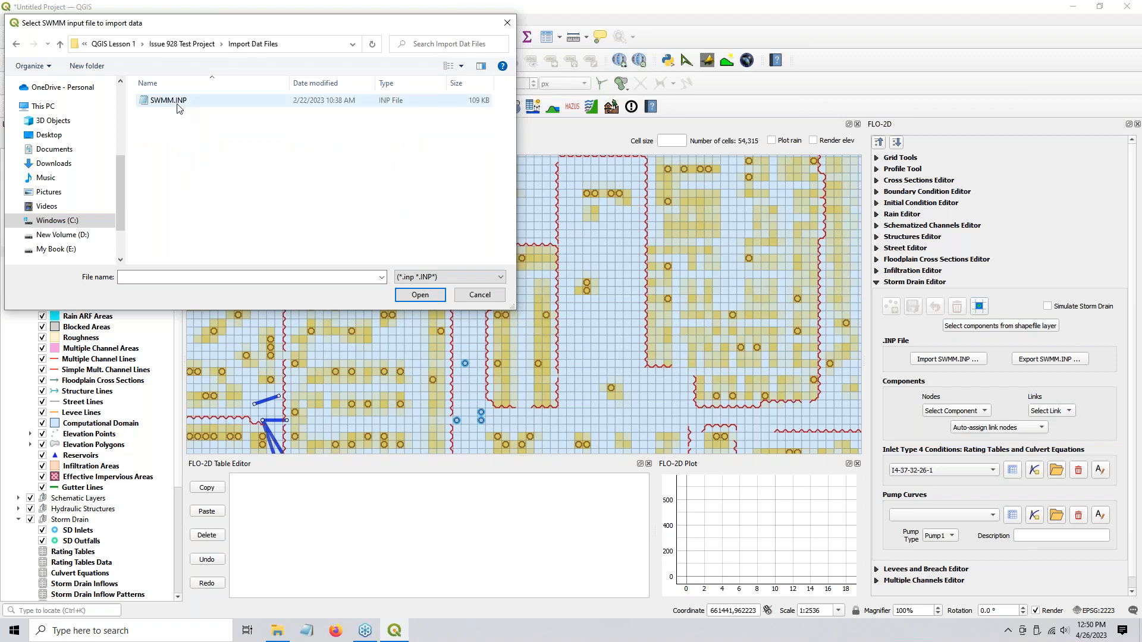
click(178, 108)
click(412, 295)
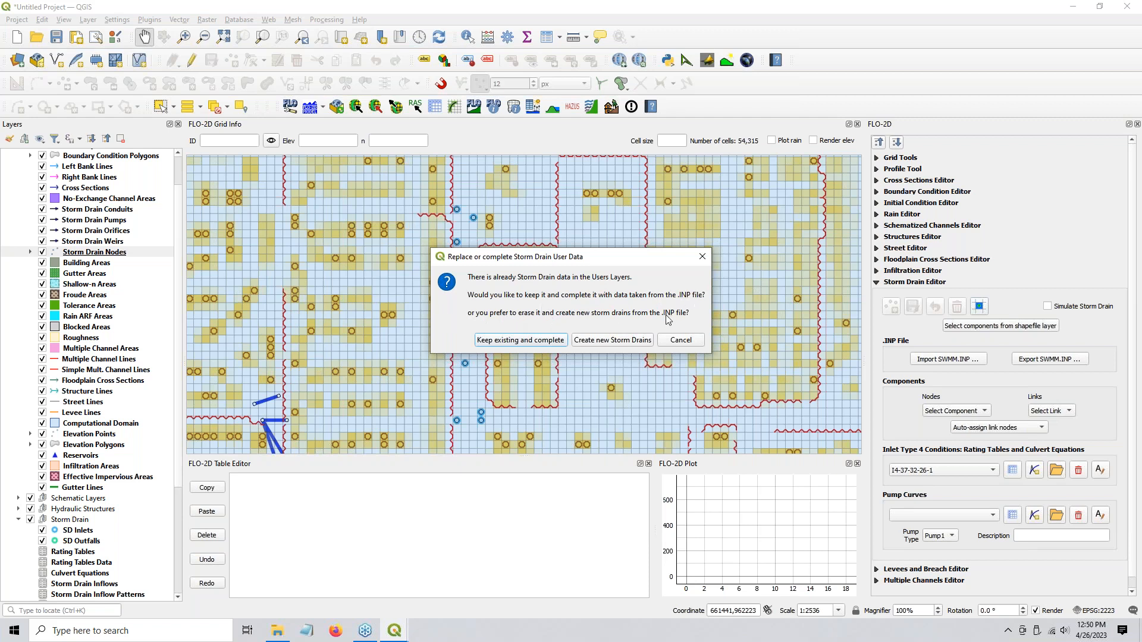
- Keep the existing storm drain user data and complete it from the INP file, then dismiss the import summary
click(522, 340)
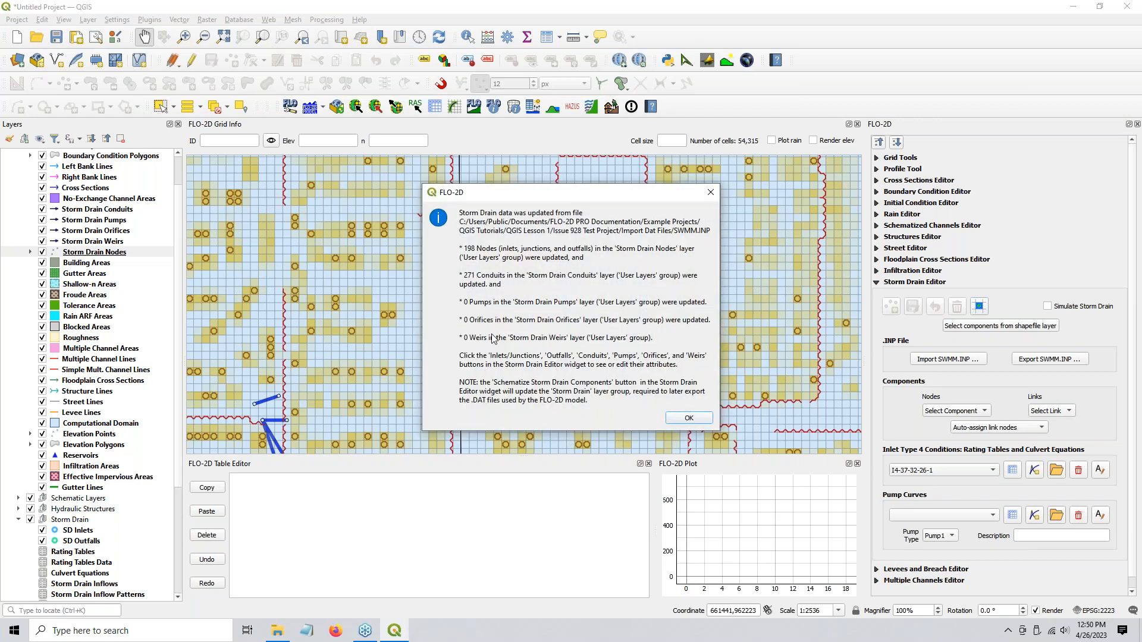
drag(463, 250, 492, 251)
drag(460, 250, 480, 251)
click(676, 422)
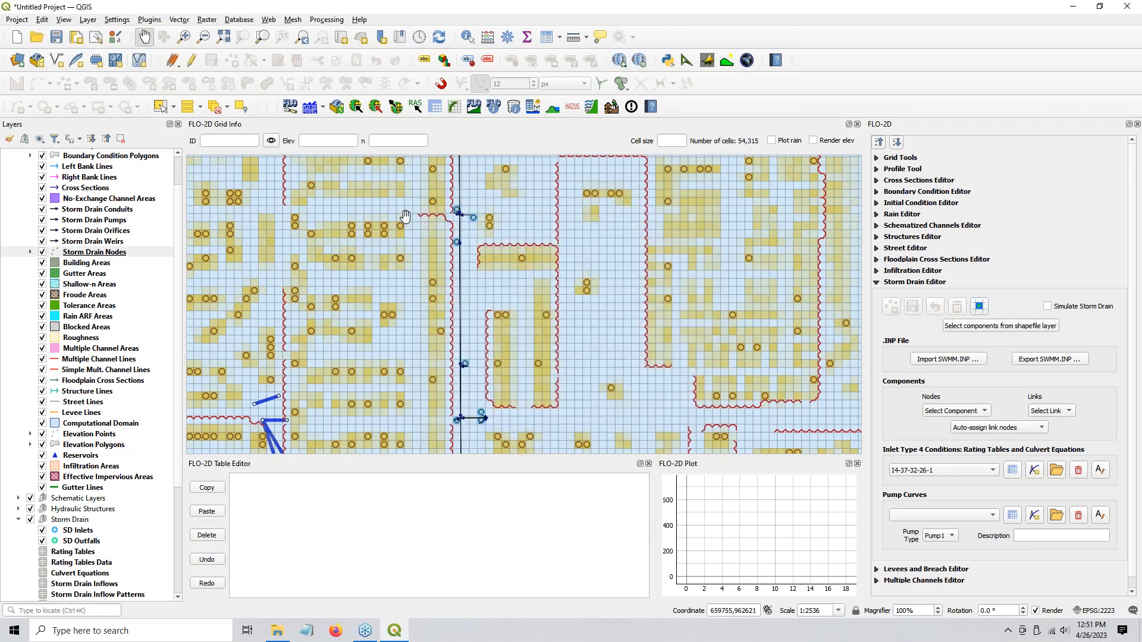
- Examine how the imported conduits line up with the storm drain inlets along the north-south street
scroll(441, 221, up, 2)
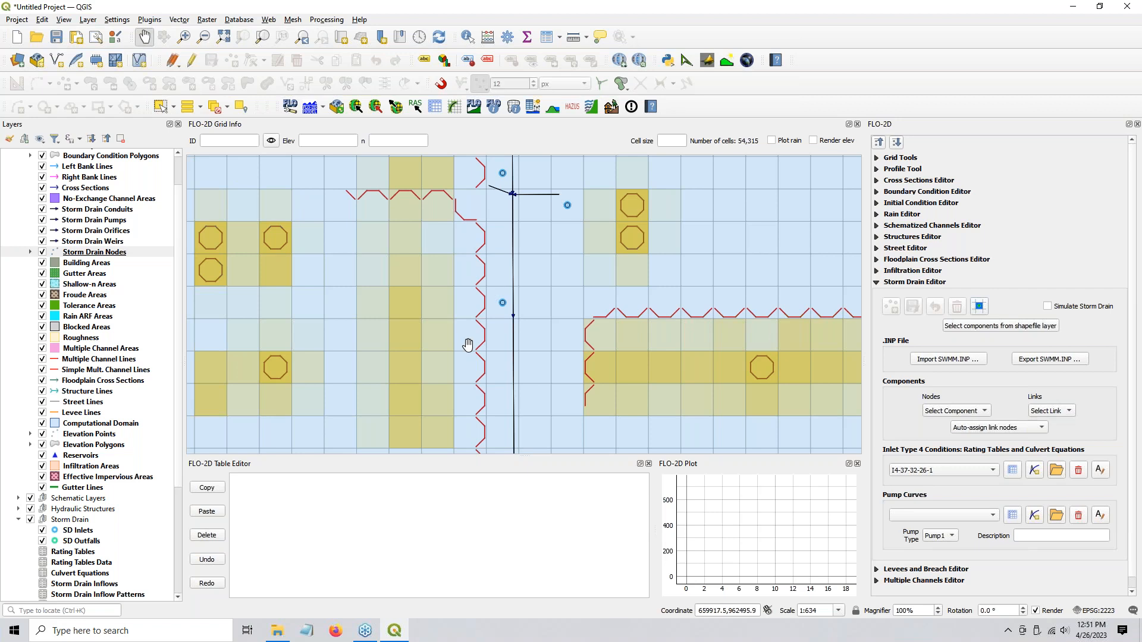
scroll(468, 345, down, 1)
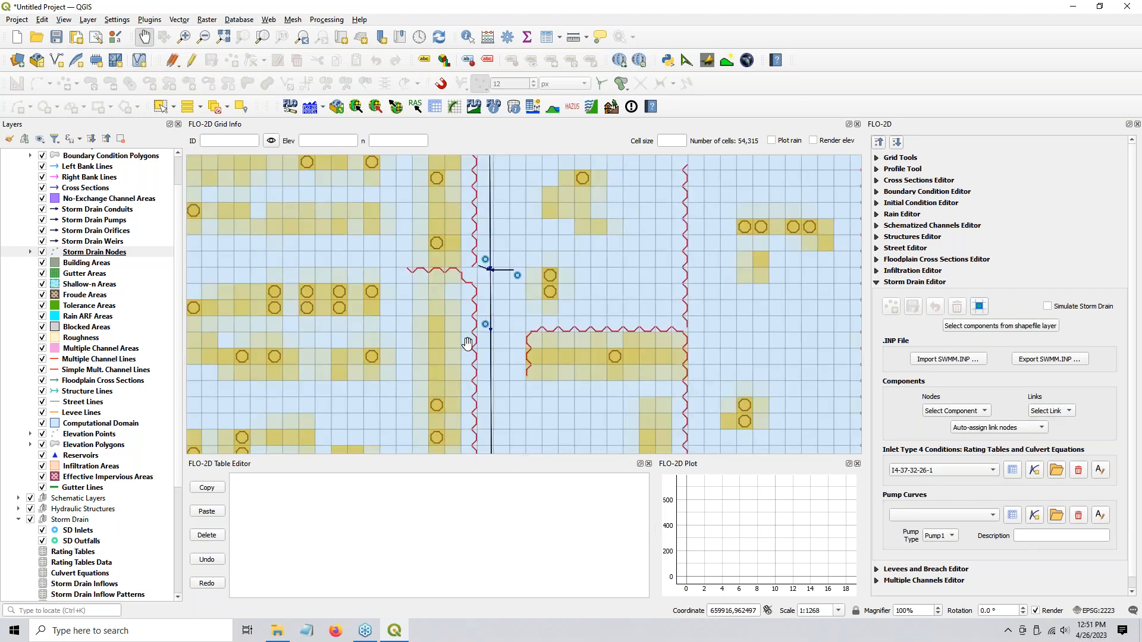
scroll(487, 266, up, 1)
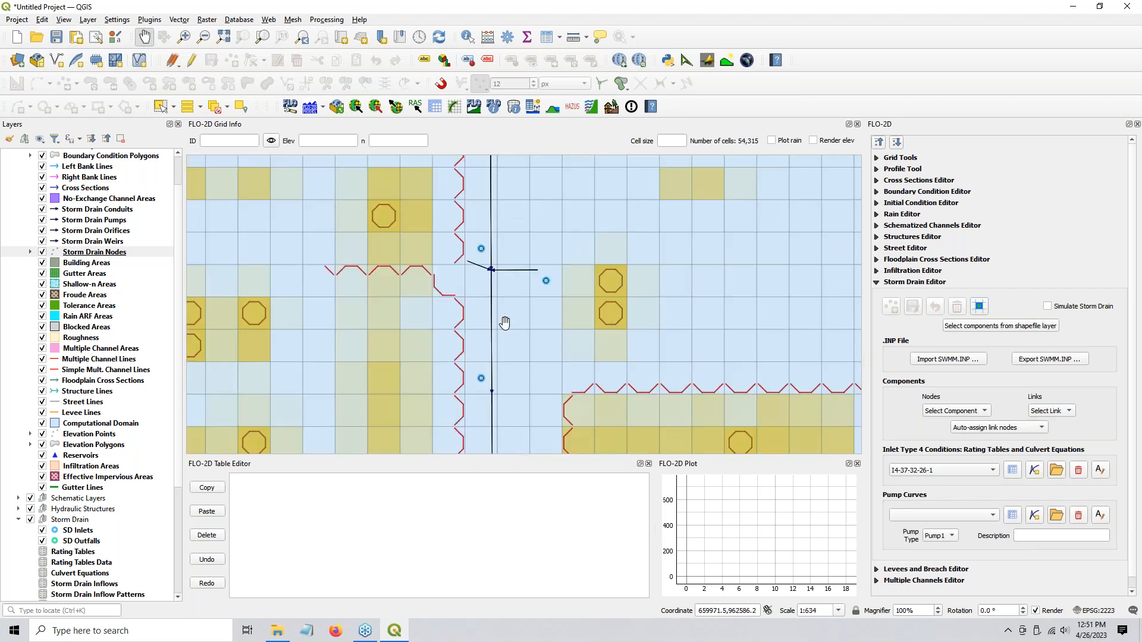
scroll(499, 281, up, 1)
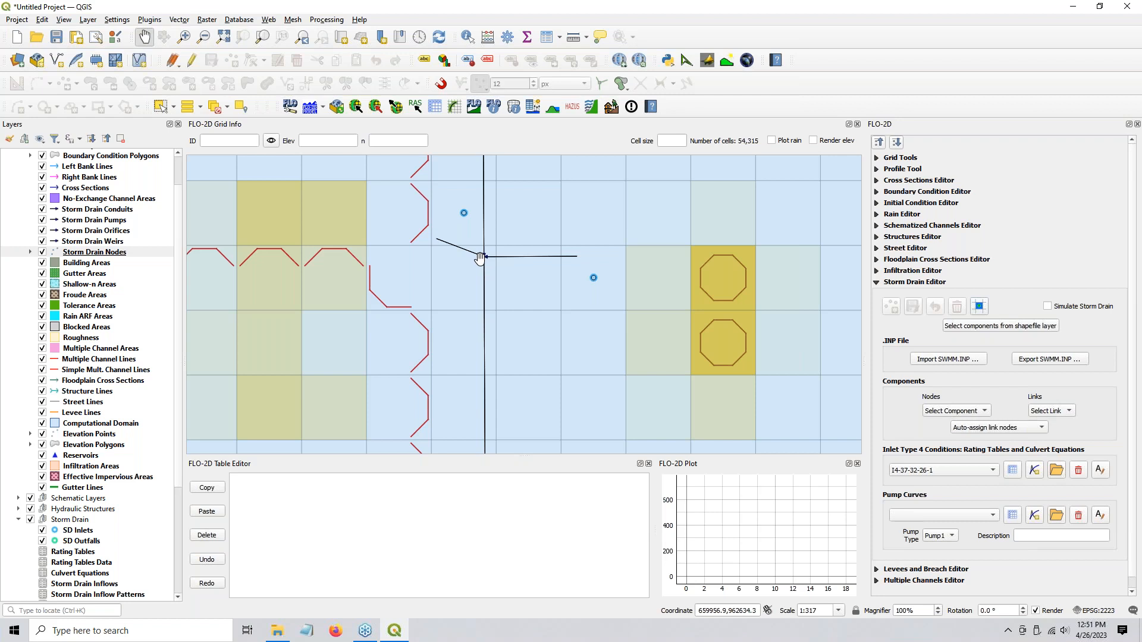
scroll(480, 258, down, 1)
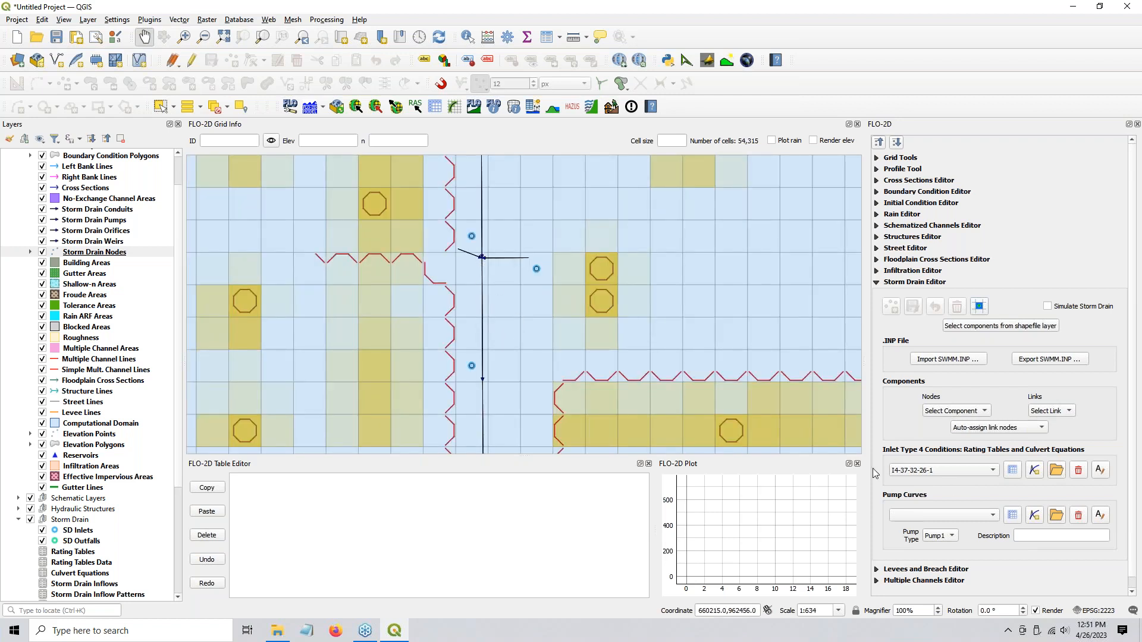
- Import SWMM.INP from Import Dat Files again, creating new storm drains in place of the existing user data, and dismiss the import summary
click(940, 360)
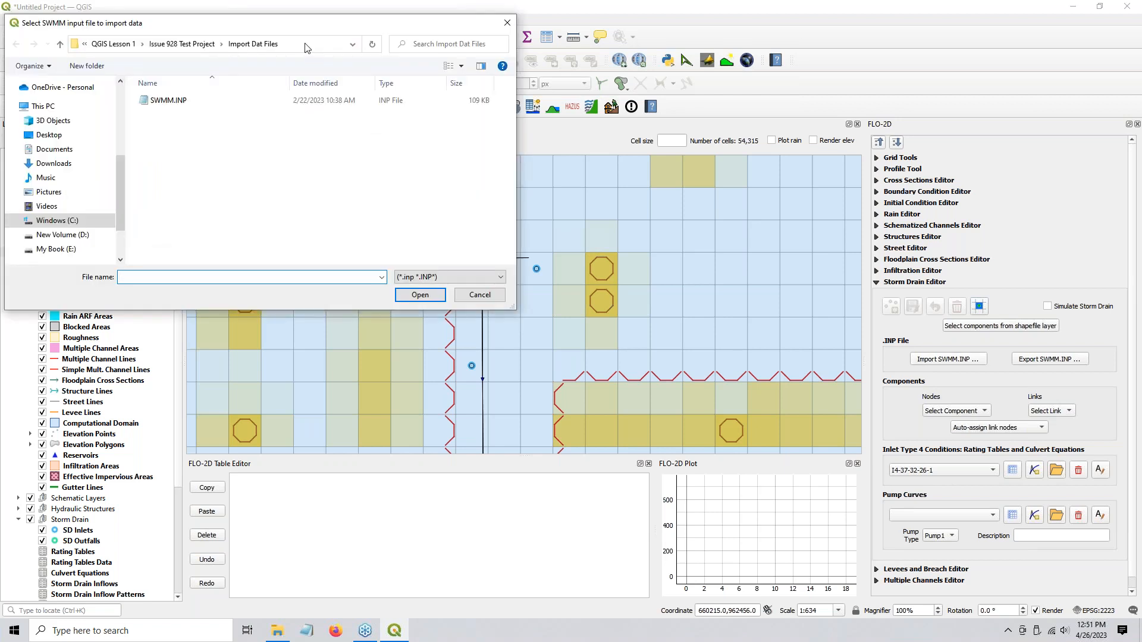
click(196, 100)
click(419, 295)
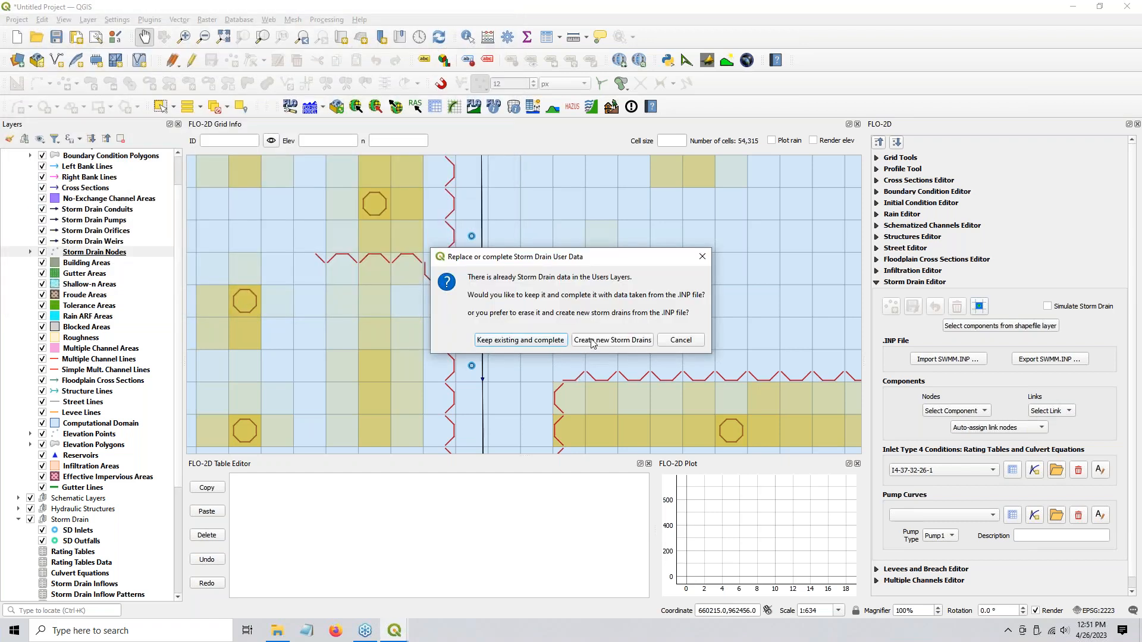
click(593, 340)
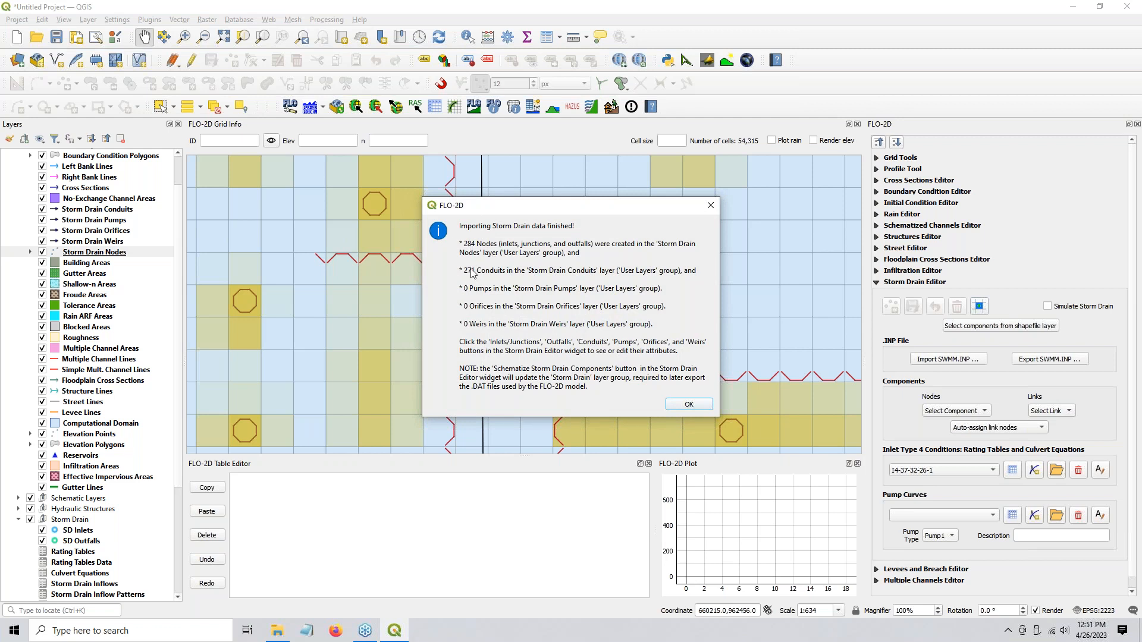
click(707, 408)
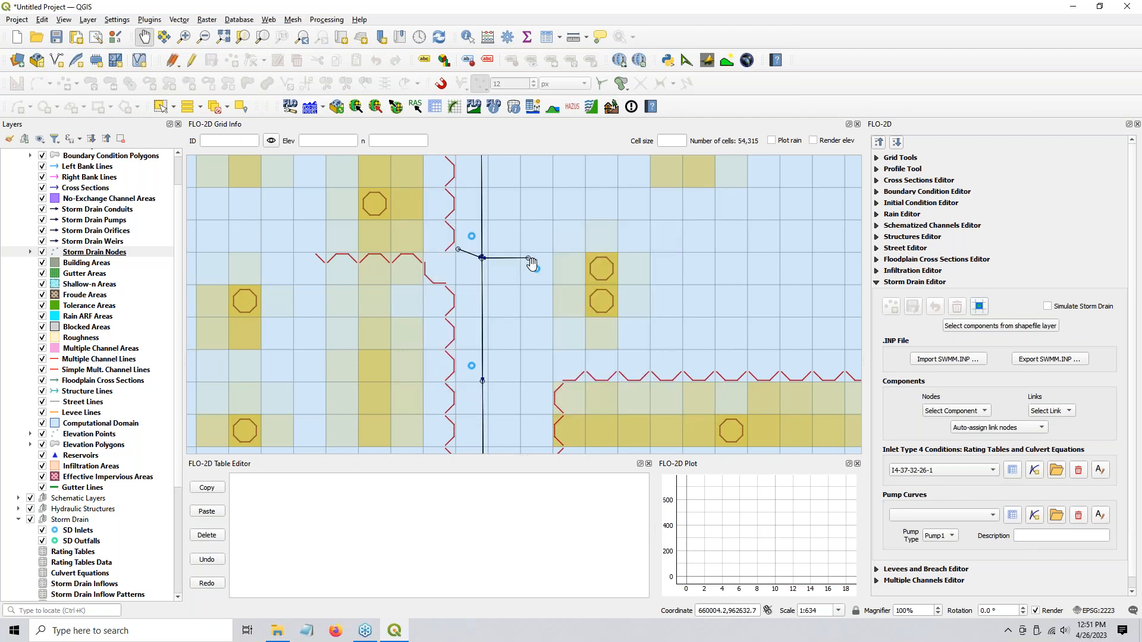
- Expand the Storm Drain Nodes categories and examine the imported nodes and conduits from the street inlets south to the channel outfalls
scroll(523, 261, up, 1)
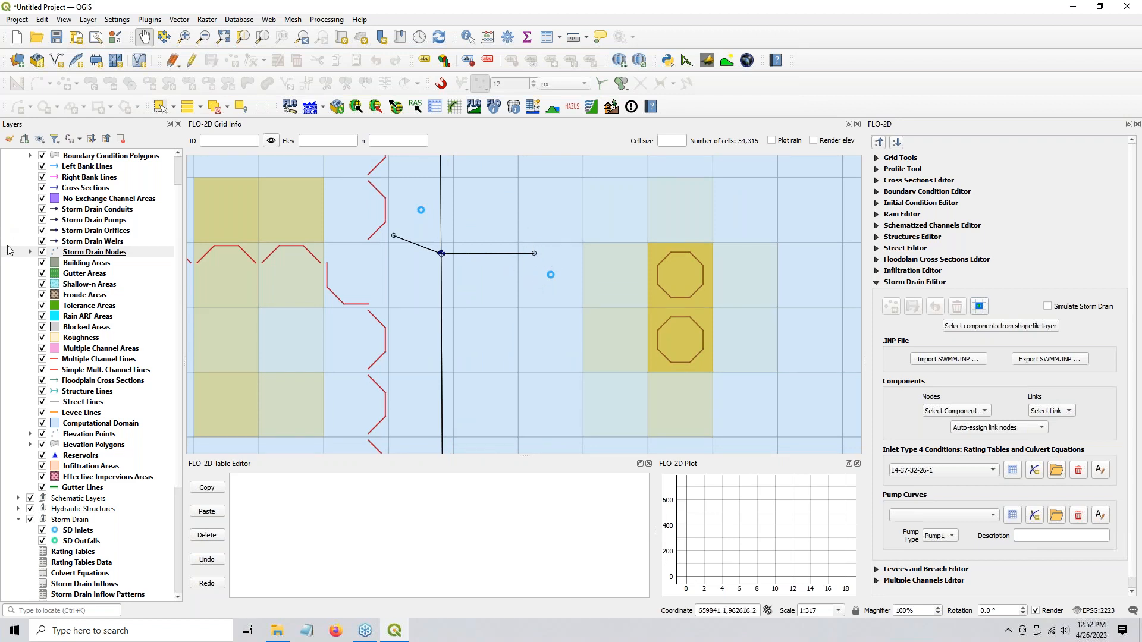
click(29, 253)
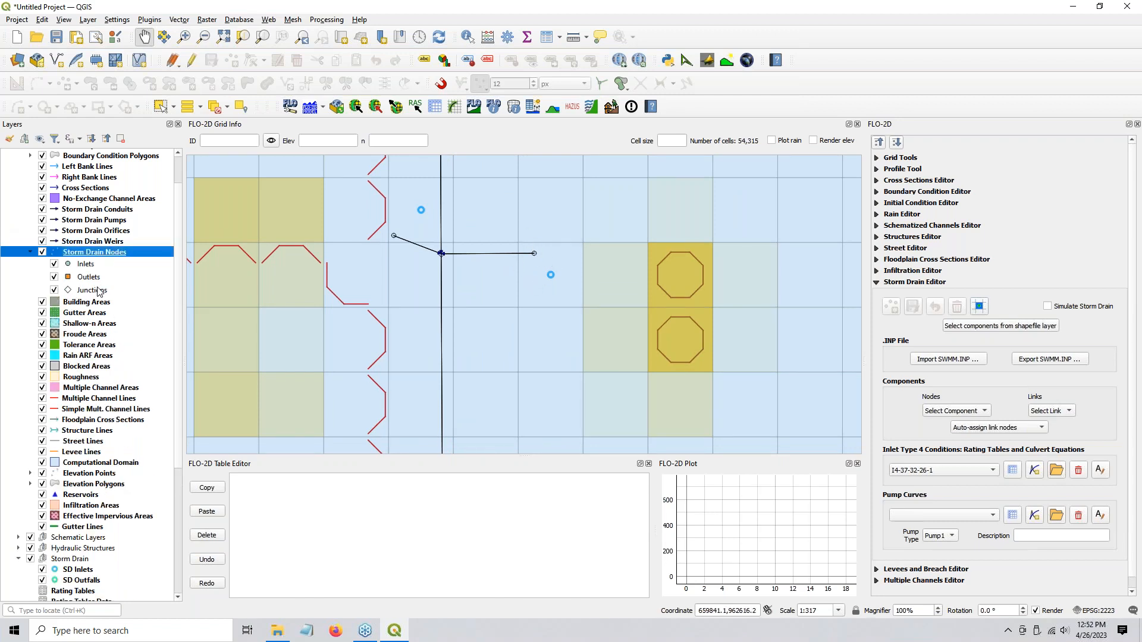
click(55, 291)
drag(535, 305, 515, 317)
scroll(442, 339, down, 3)
drag(518, 416, 496, 224)
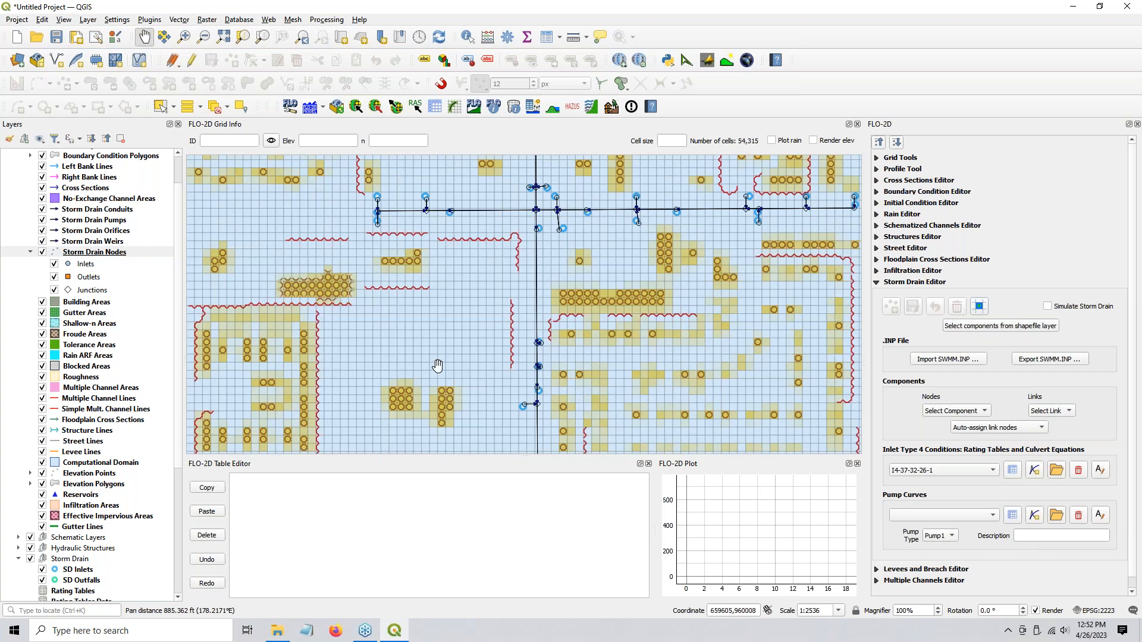
scroll(438, 364, down, 2)
drag(436, 418, 462, 334)
scroll(462, 335, up, 3)
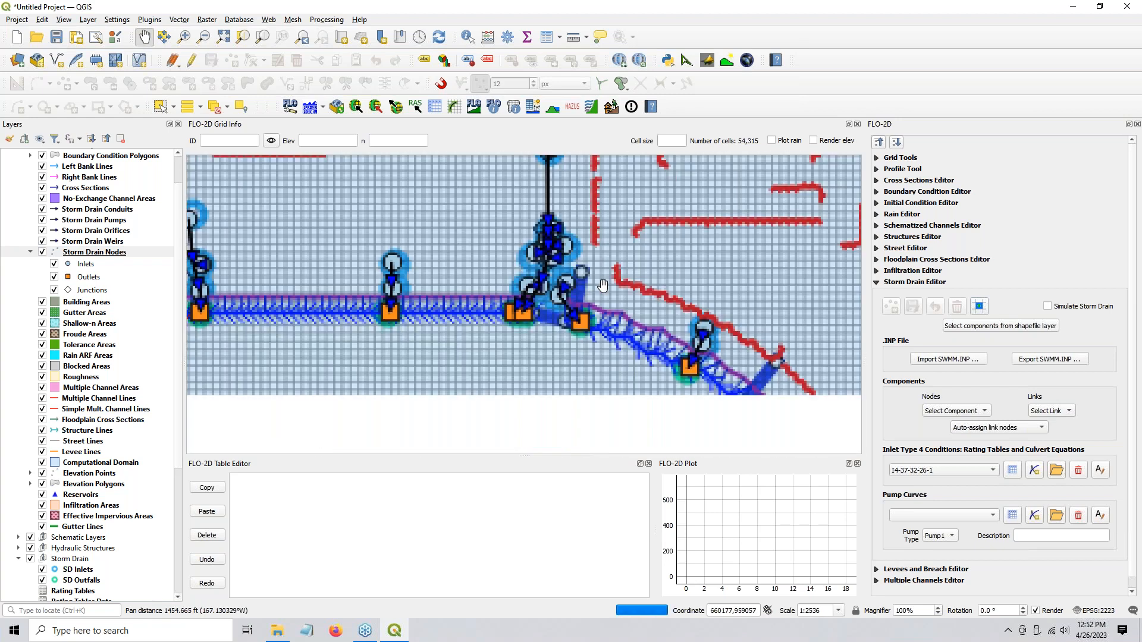
- Toggle the Outlets category of Storm Drain Nodes off and back on to compare the outlets with the outfall points along the channel
click(54, 277)
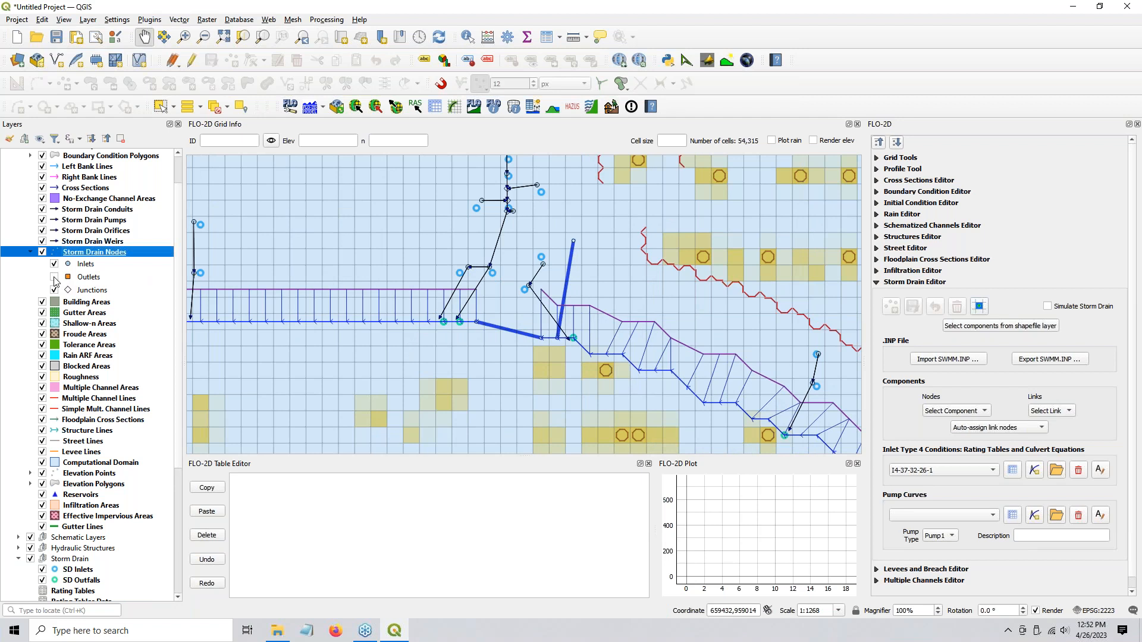
click(54, 277)
click(54, 277)
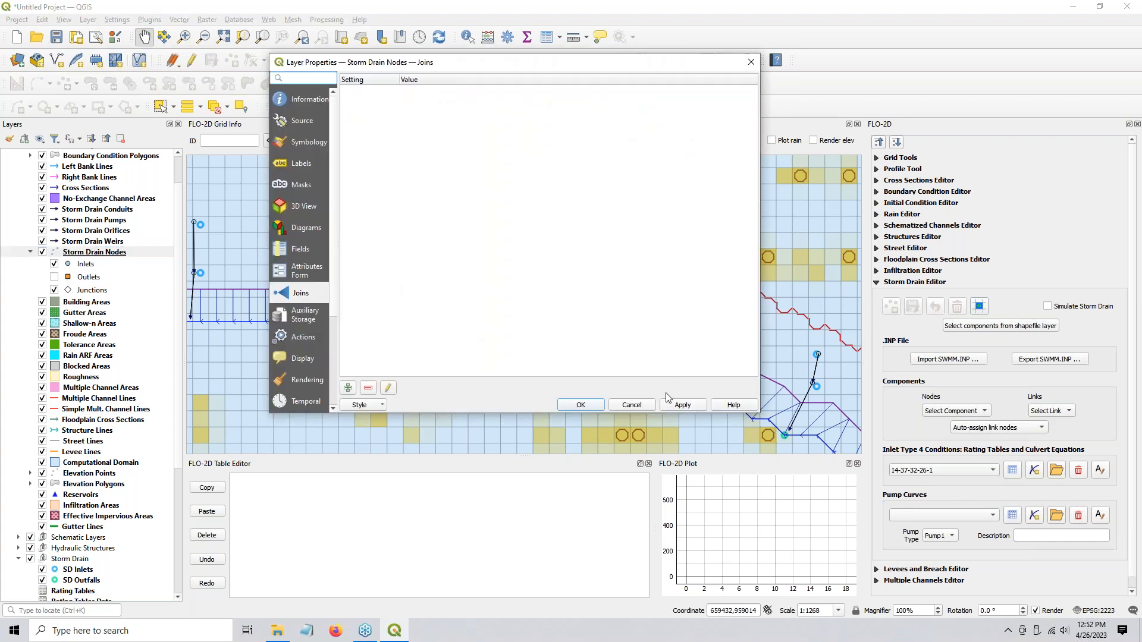
click(640, 405)
scroll(438, 326, up, 2)
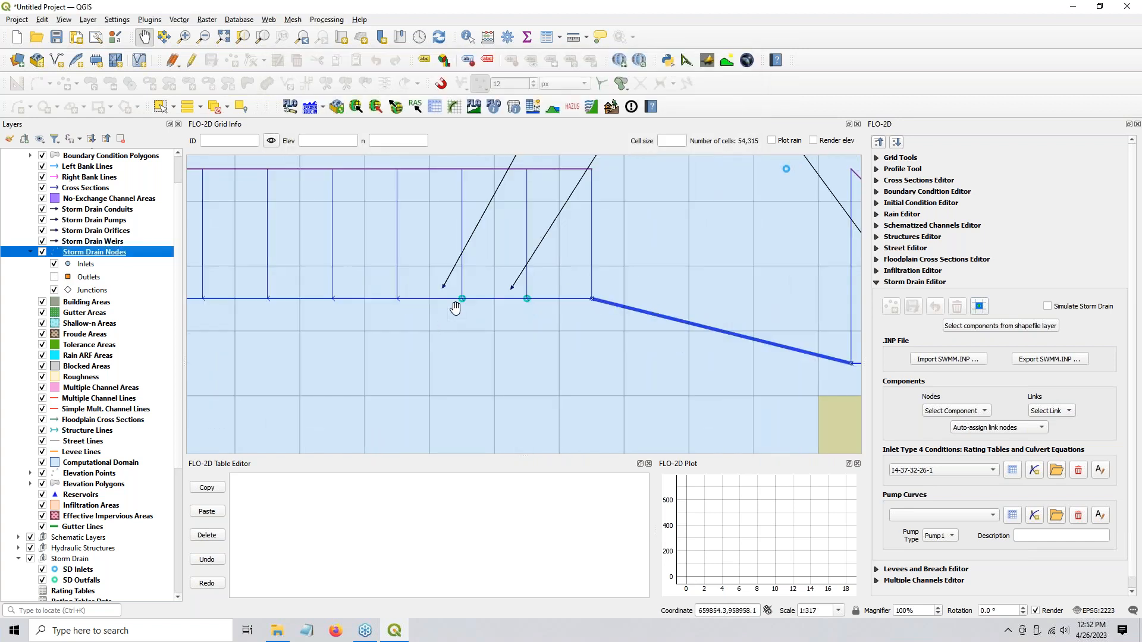
click(54, 277)
- Toggle the SD Outfalls layer off and back on, and look over the storm drain network along the whole channel
scroll(80, 560, down, 2)
click(73, 521)
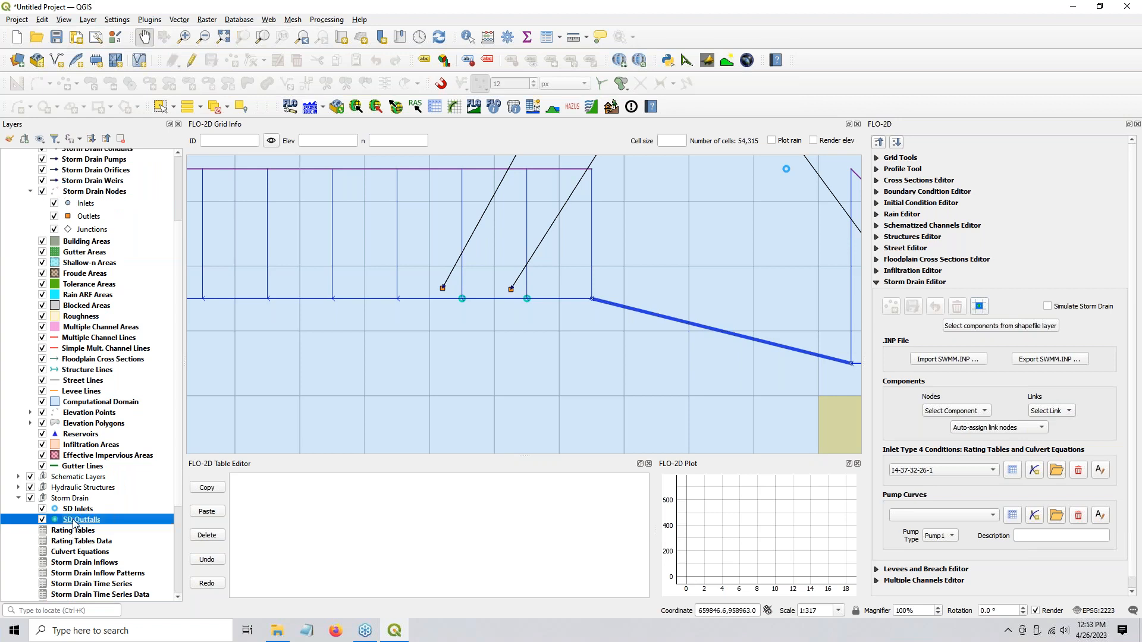
click(42, 520)
click(41, 520)
scroll(473, 332, down, 3)
scroll(565, 260, down, 2)
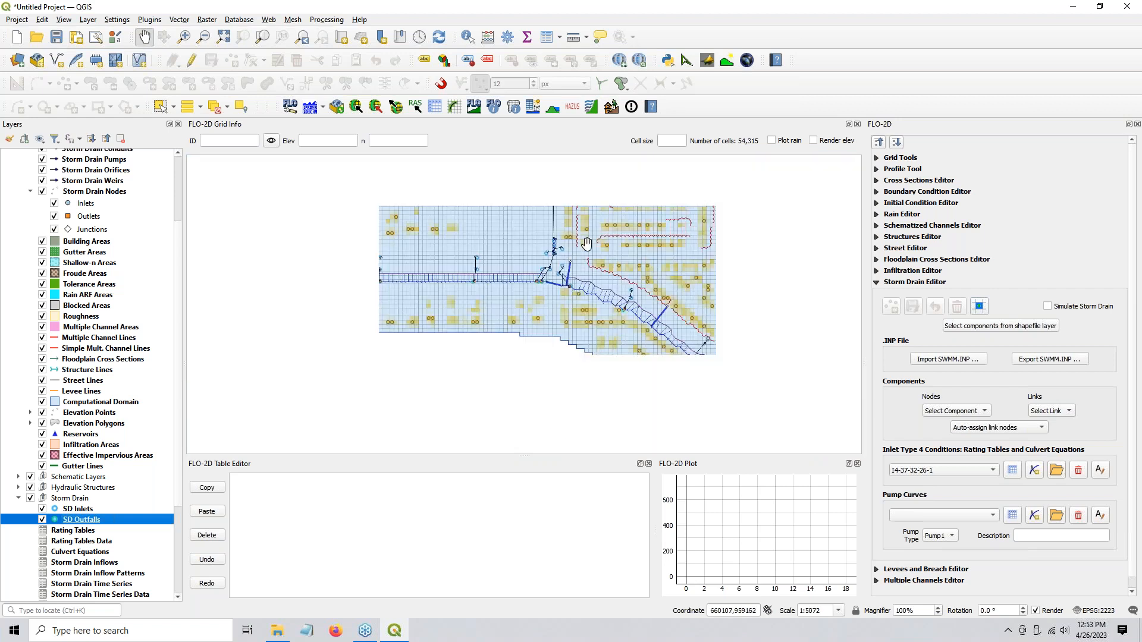
drag(581, 264, 502, 313)
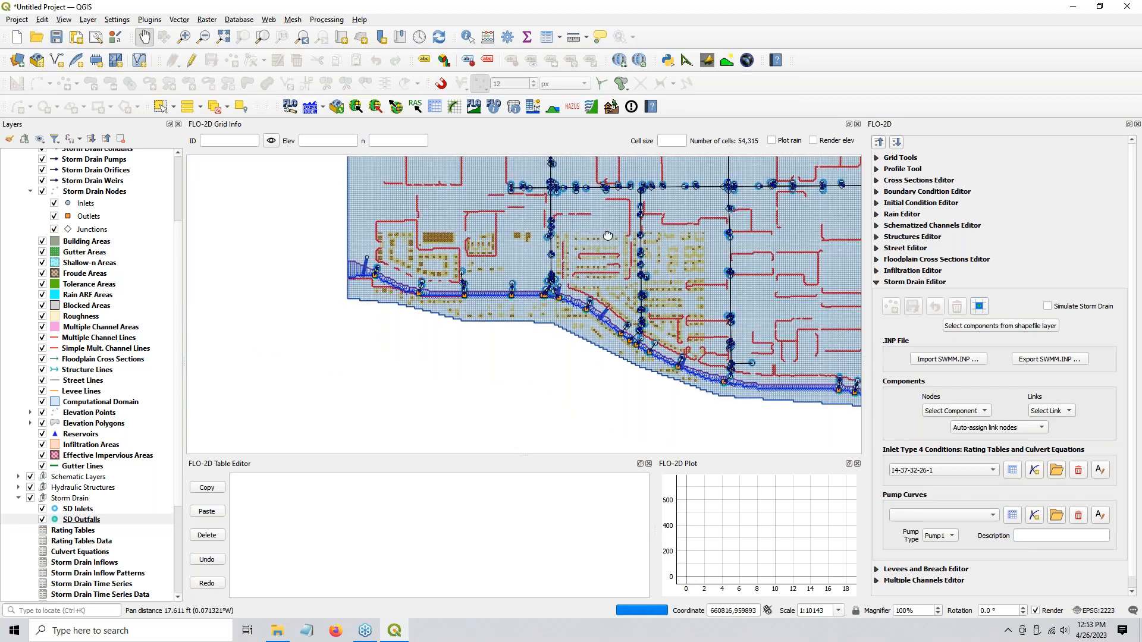
- Review the inlet attributes in the SD Inlets layer's attribute table, and close it
click(73, 510)
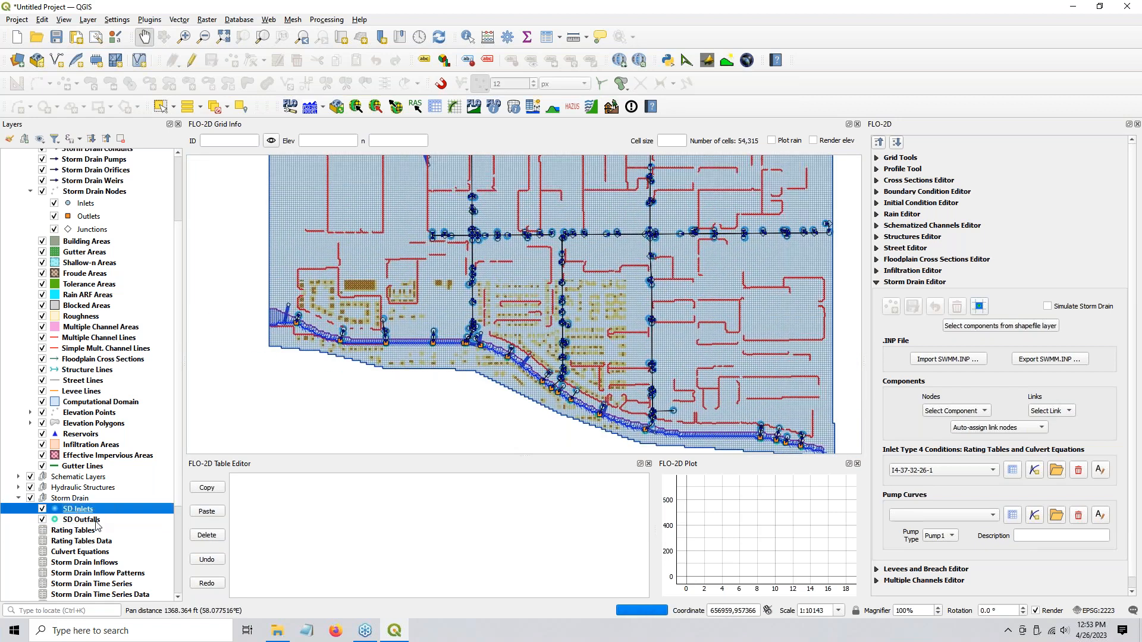
shift+click(97, 518)
right_click(91, 513)
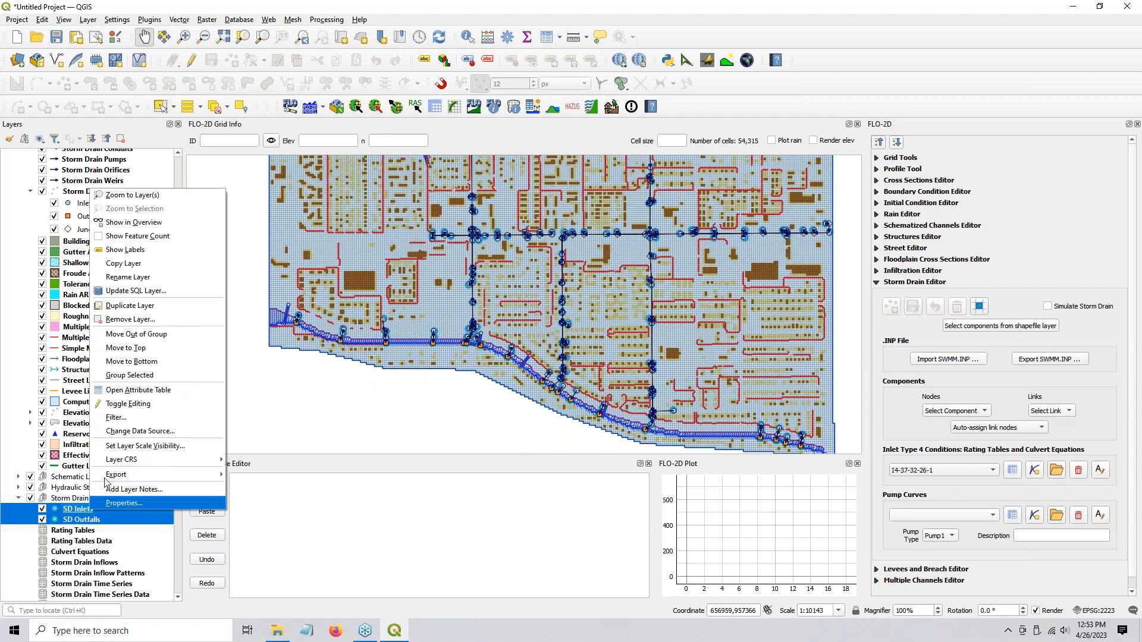
click(149, 394)
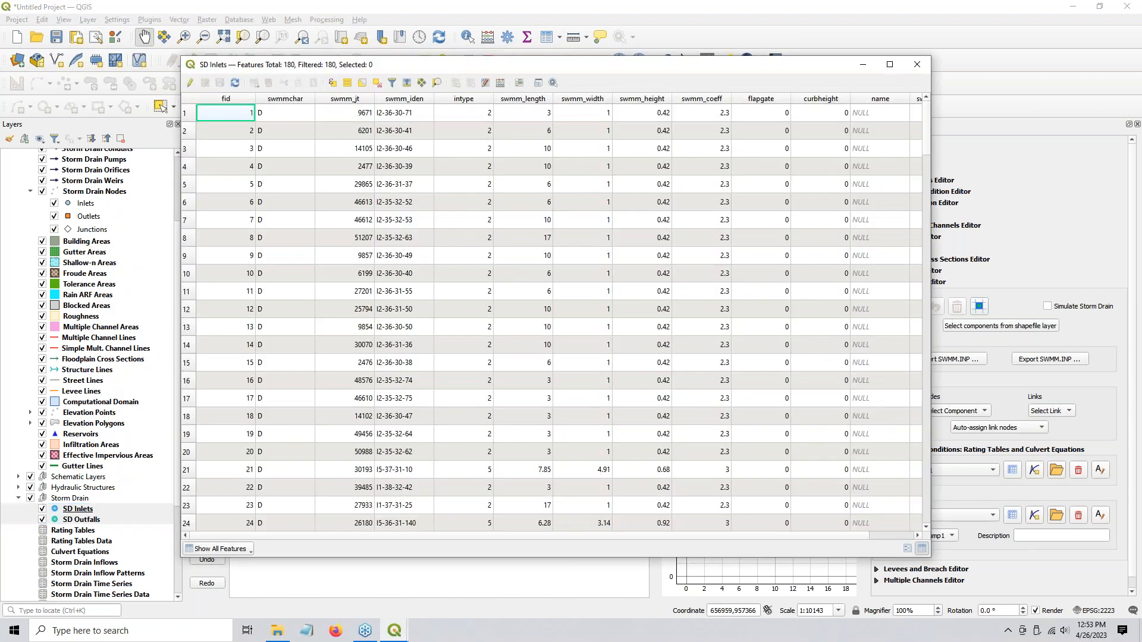
click(919, 64)
- Check the re-imported nodes down to the outlet rows and across the elevation columns in the Storm Drain Nodes attribute table, and close it
right_click(71, 192)
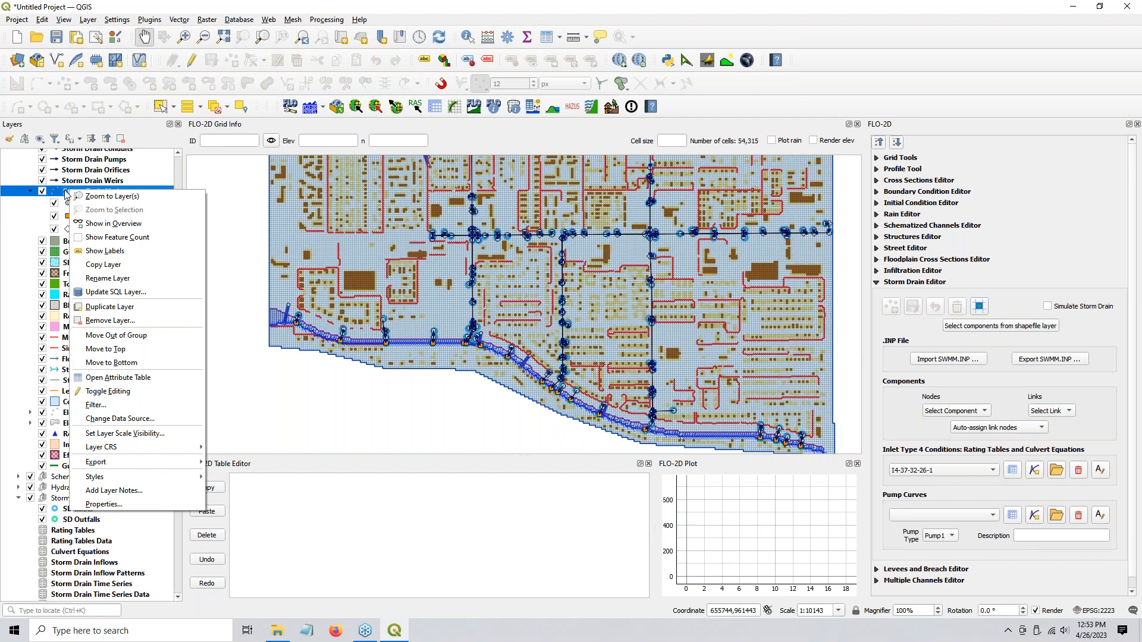
click(118, 378)
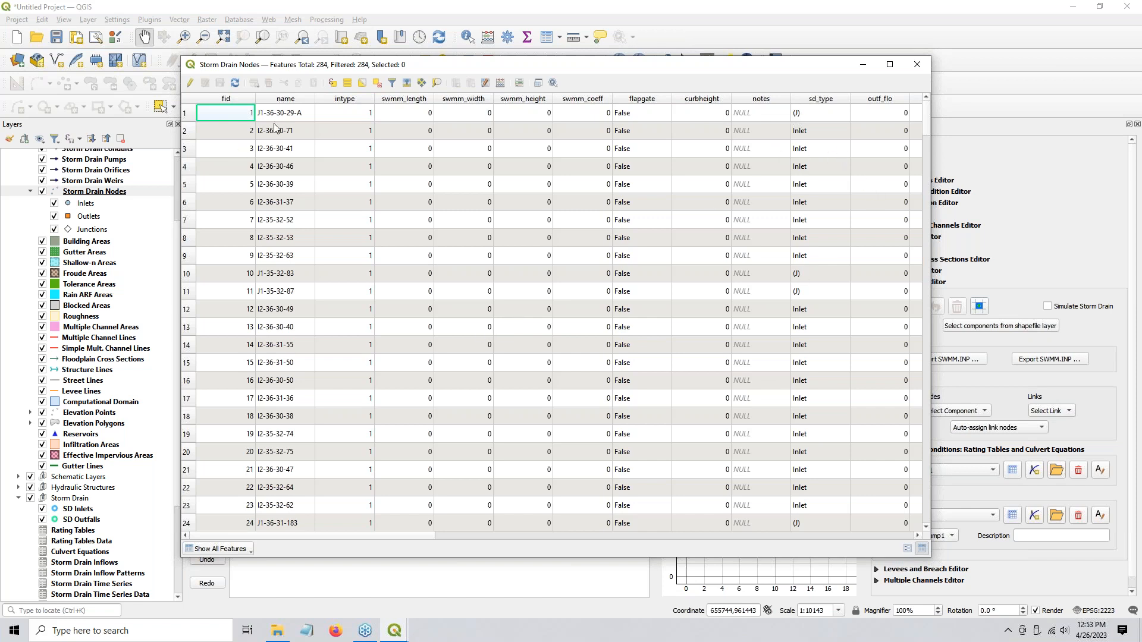
drag(926, 122, 908, 510)
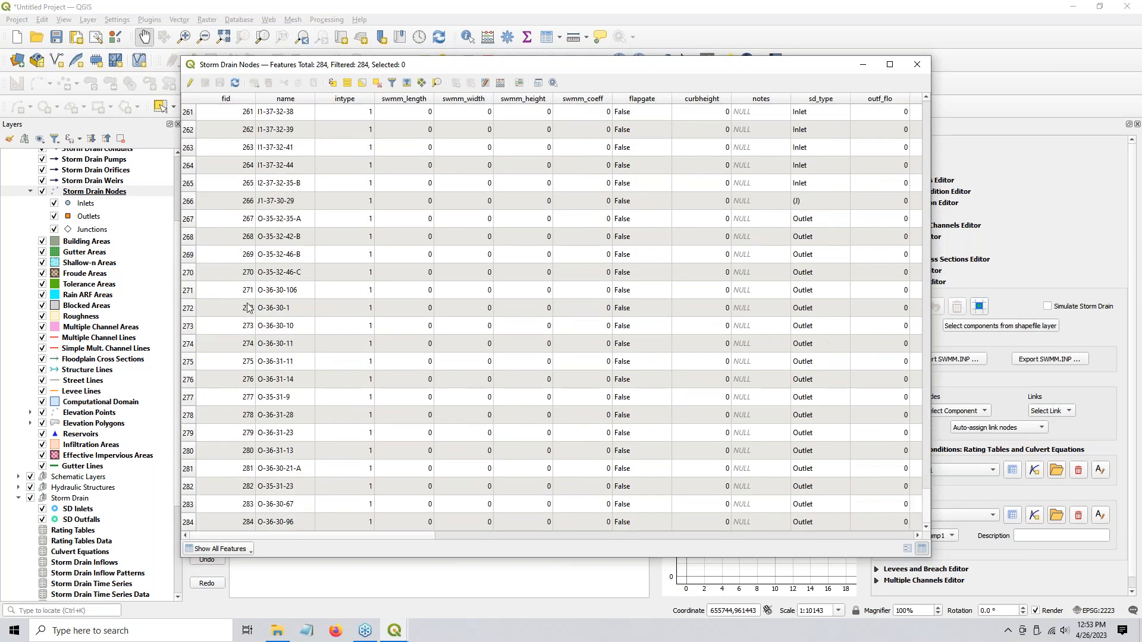
drag(417, 536, 697, 498)
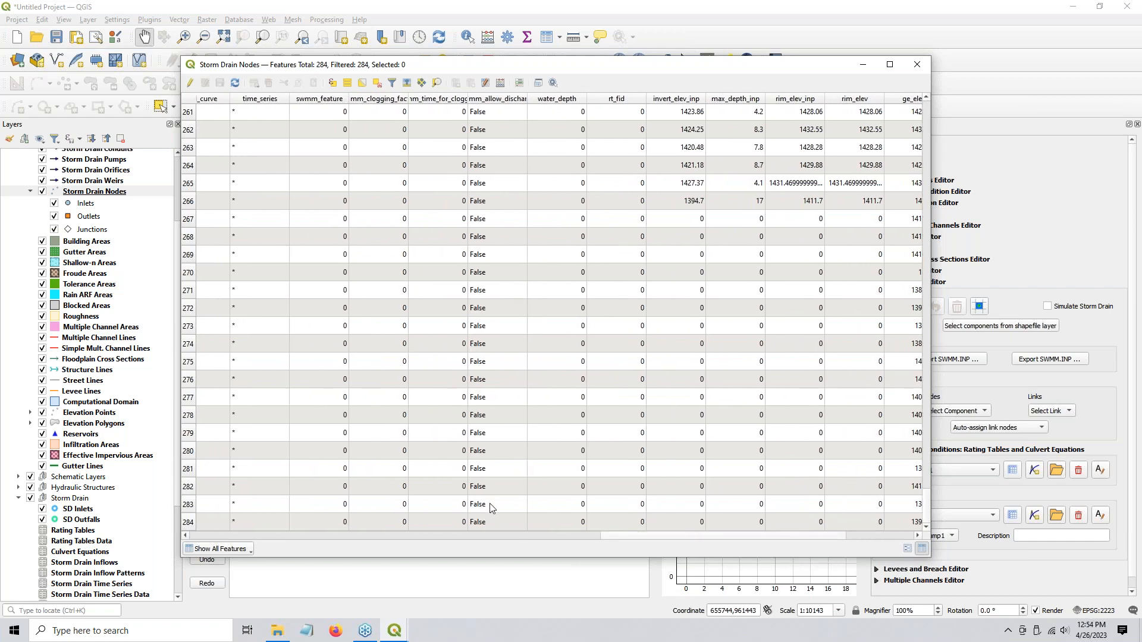
click(919, 67)
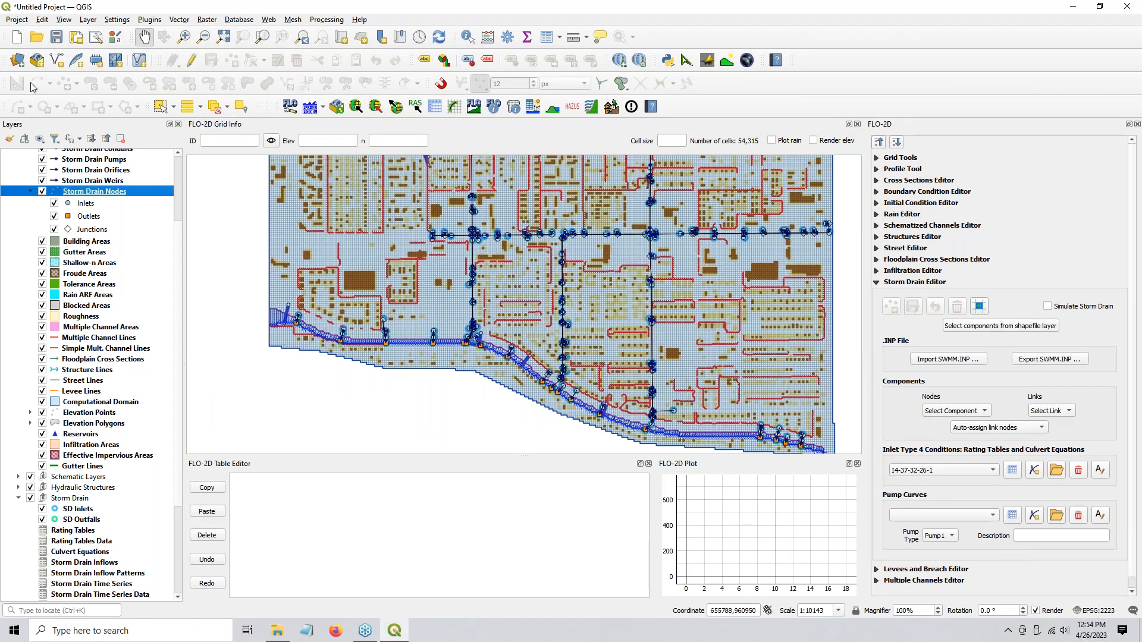
- Start saving the project and browse to the Issue 928 Test Project folder under FLO-2D PRO Documentation, Example Projects, QGIS Tutorials, QGIS Lesson 1
click(56, 37)
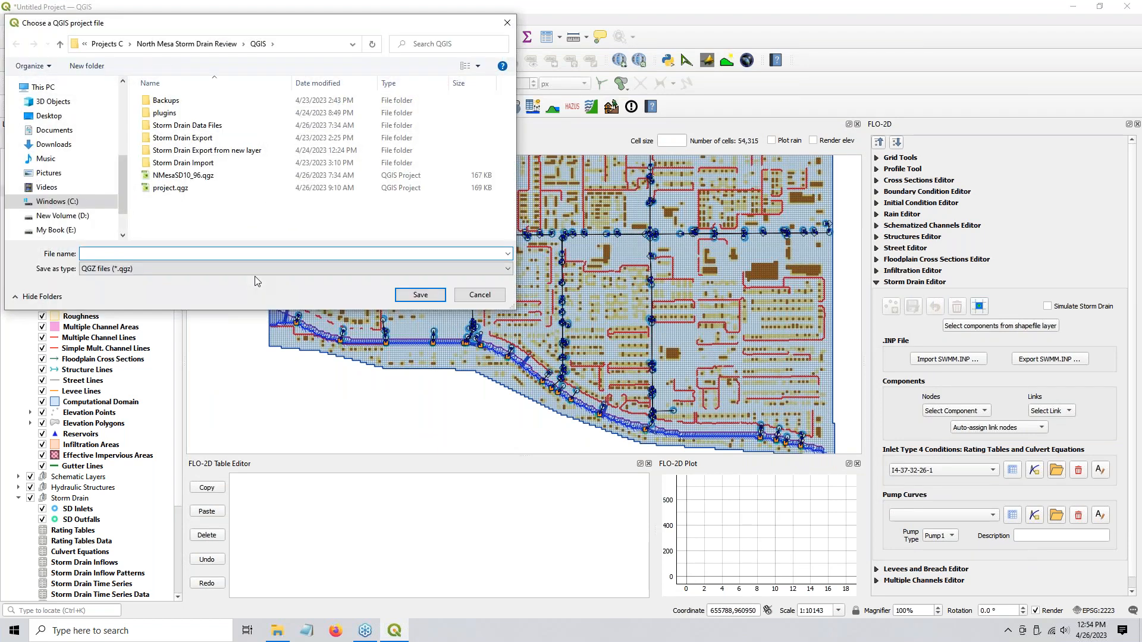
drag(124, 192, 120, 116)
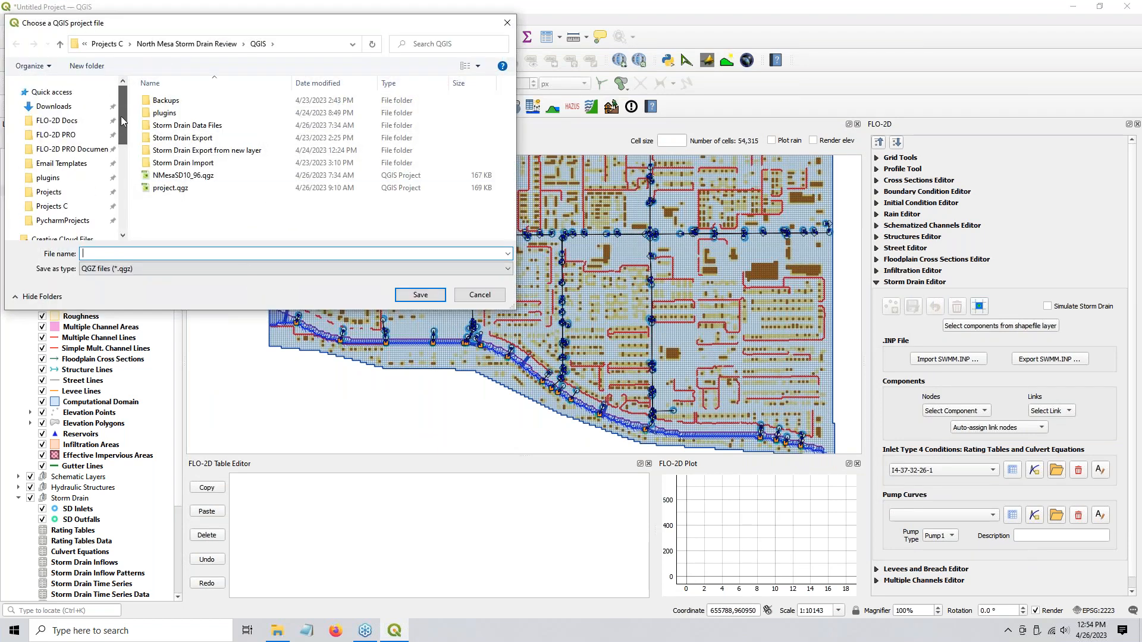
click(71, 150)
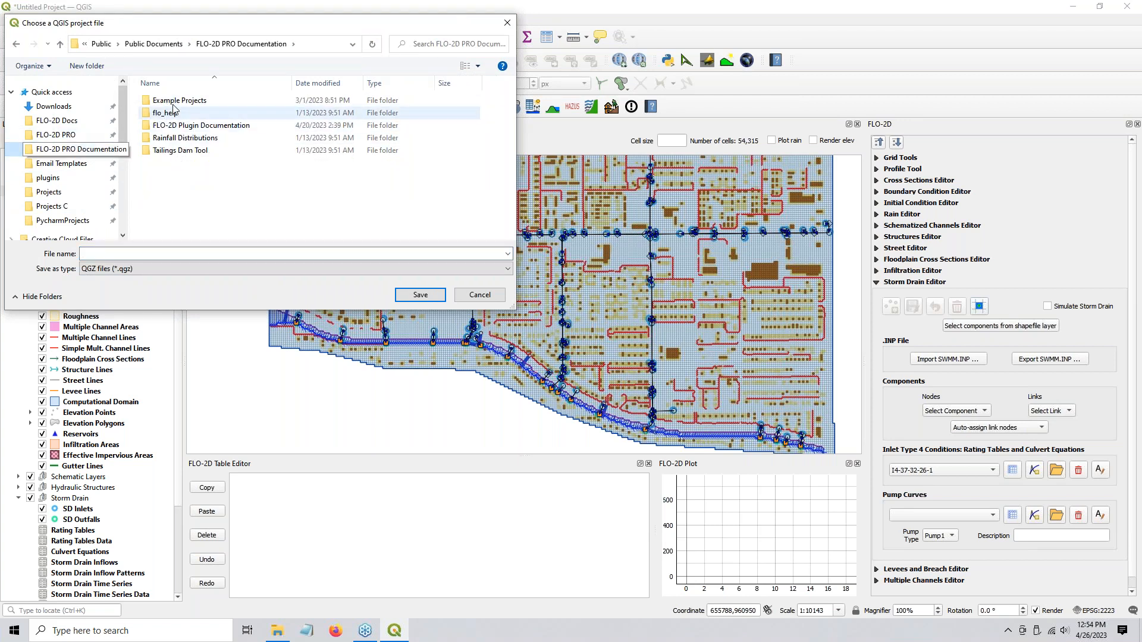
double_click(178, 101)
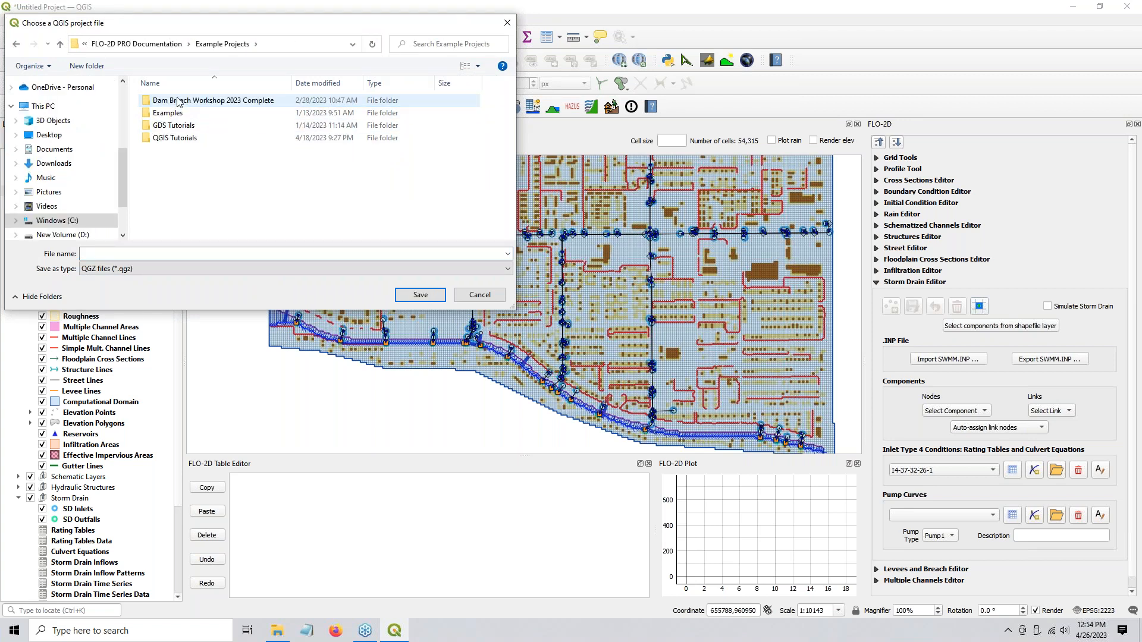
double_click(180, 142)
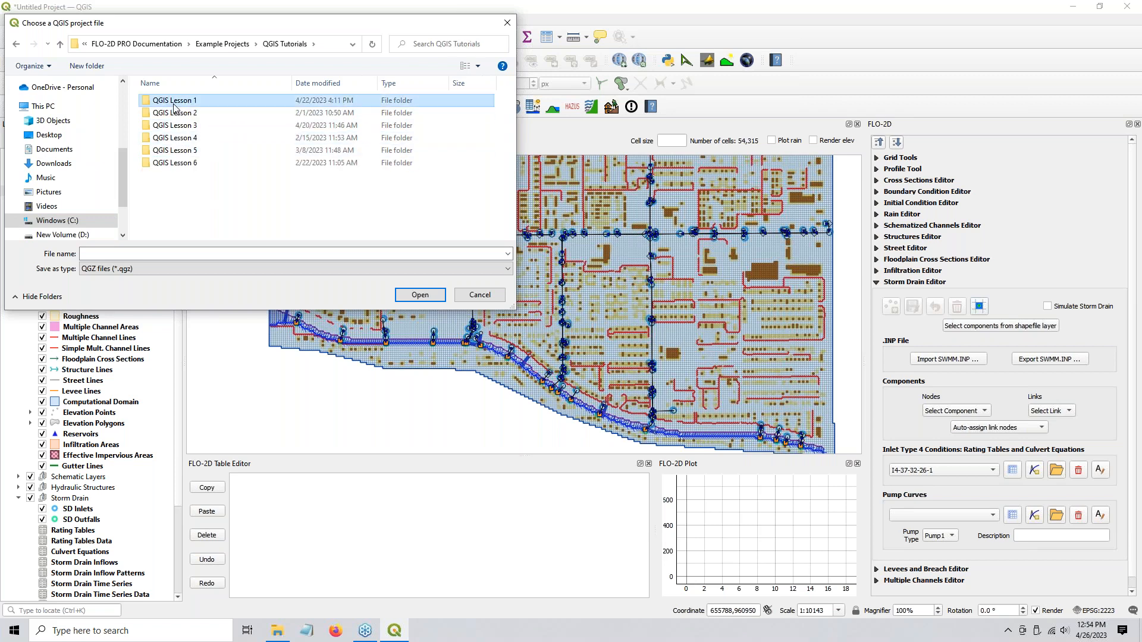
double_click(178, 104)
double_click(177, 142)
click(164, 253)
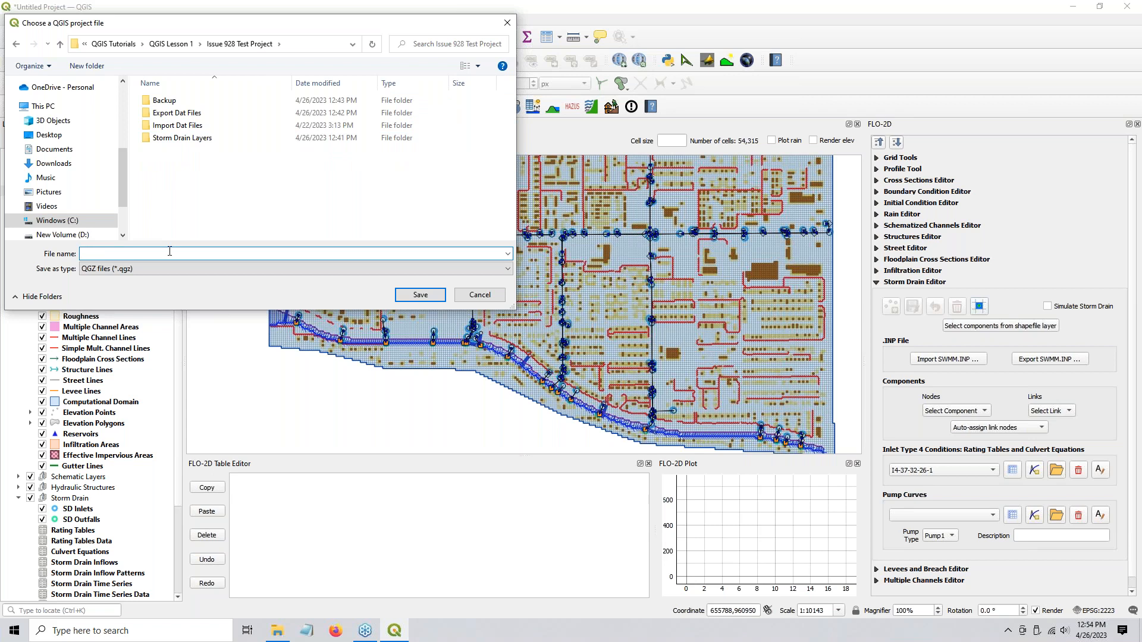
- Name the project file Storm Drain Import and save it in QGZ format
text(Stom)
key(BackSpace)
text(rm D)
key(BackSpace)
text(Drain Import)
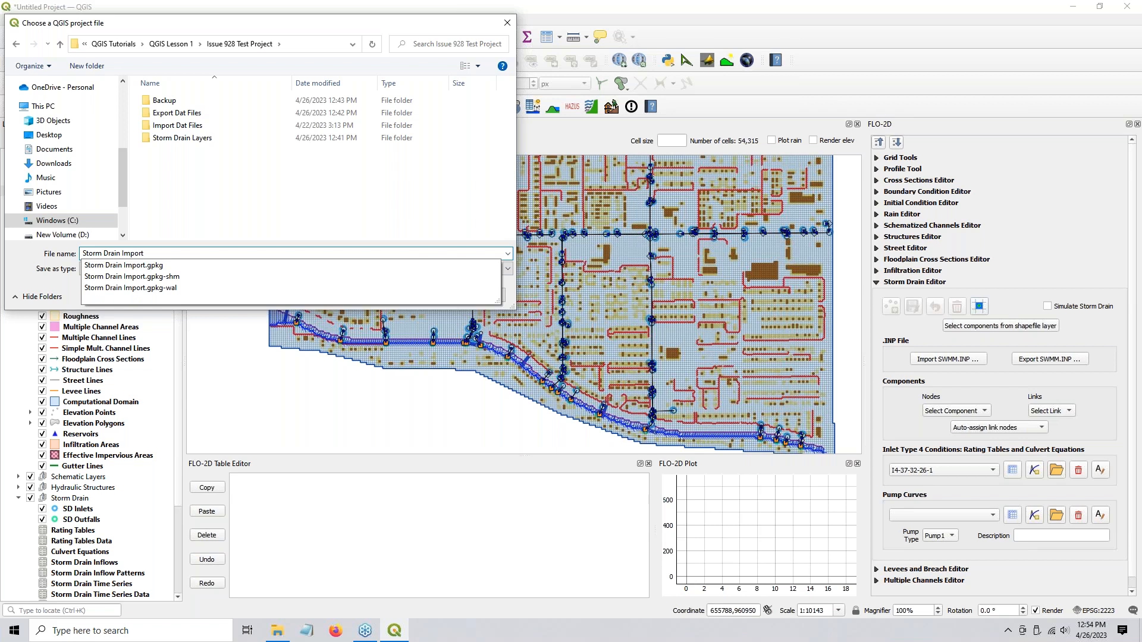
key(Return)
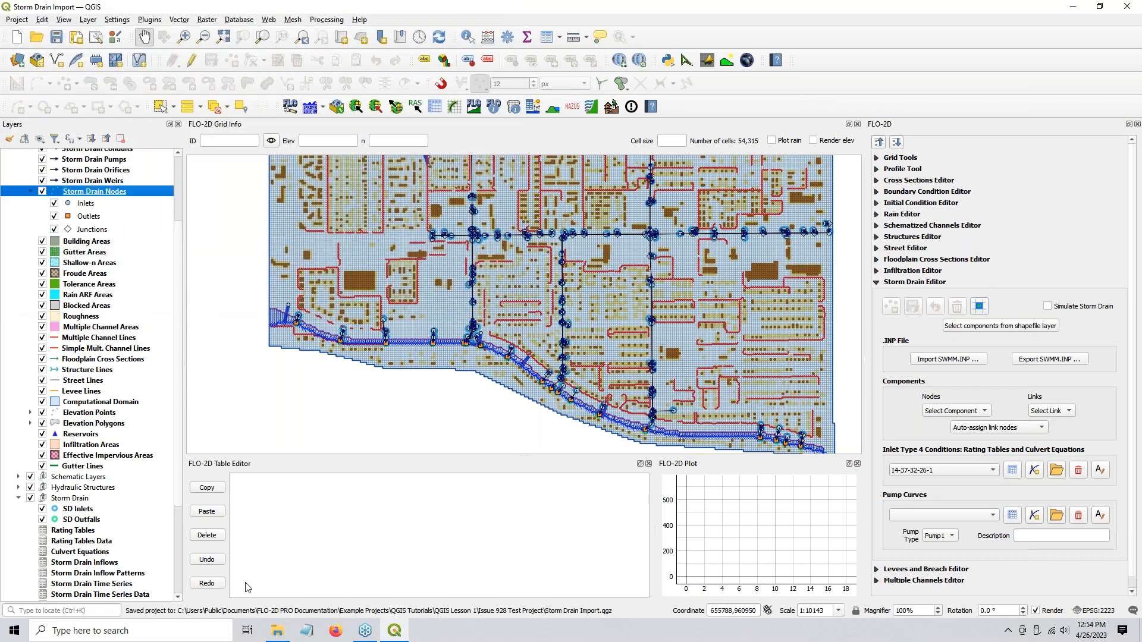
- Switch to File Explorer, close QGIS, and go up to the Issue 928 Test Project folder
click(280, 635)
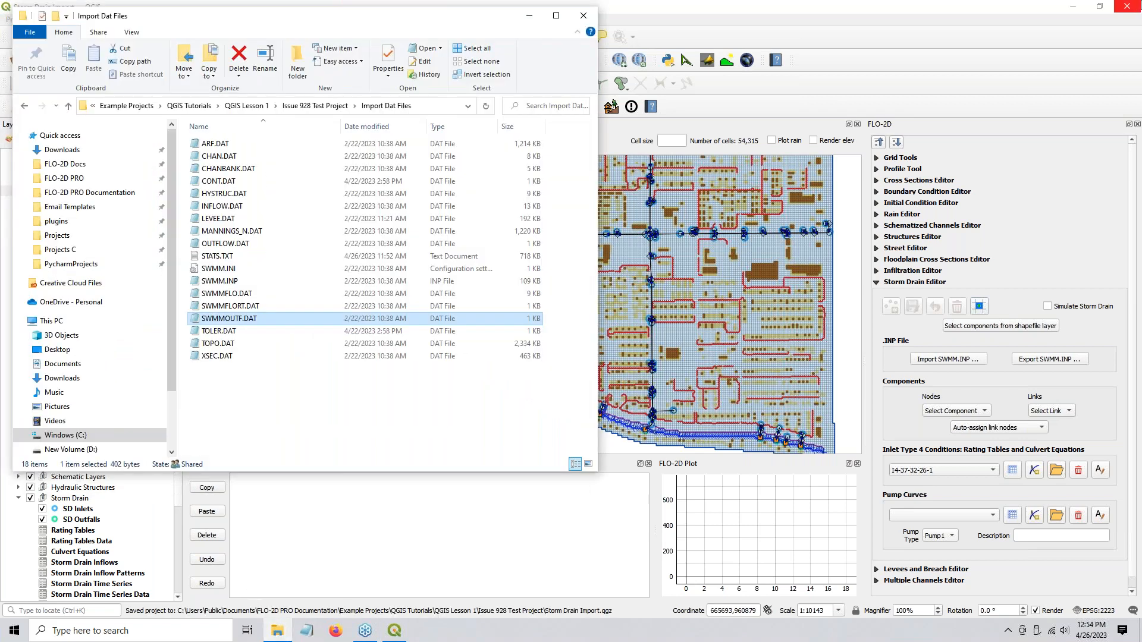
click(1128, 6)
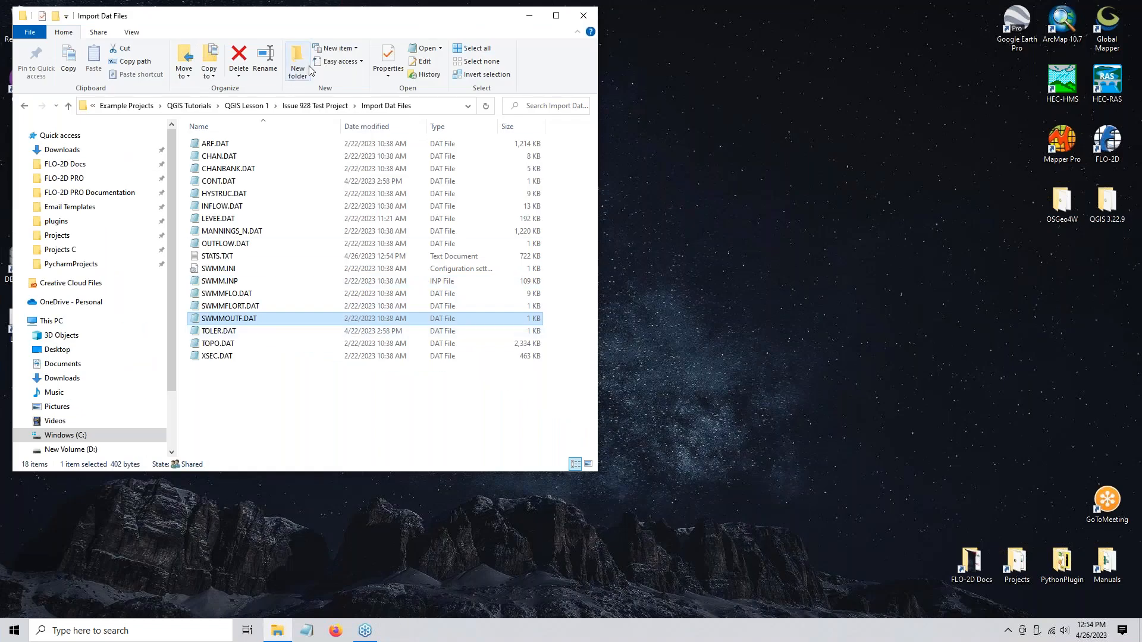
click(315, 105)
- Compress Storm Drain Import.gpkg and Storm Drain Import.qgz together into the 7-Zip archive Issue 928 Test Project.7z
click(264, 219)
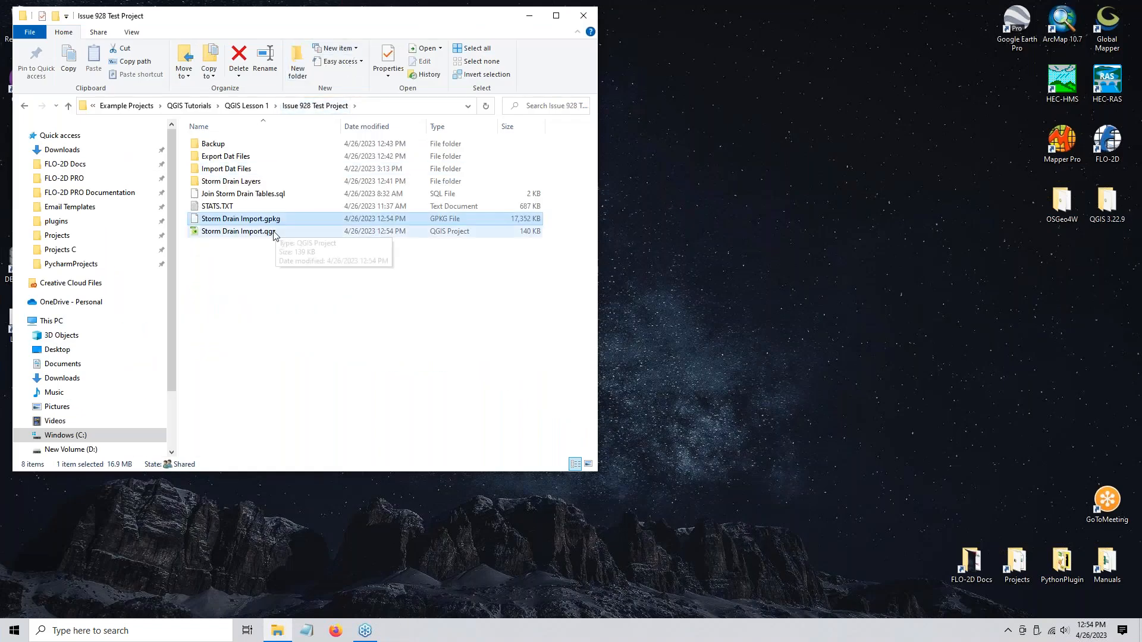
ctrl+click(254, 231)
right_click(254, 237)
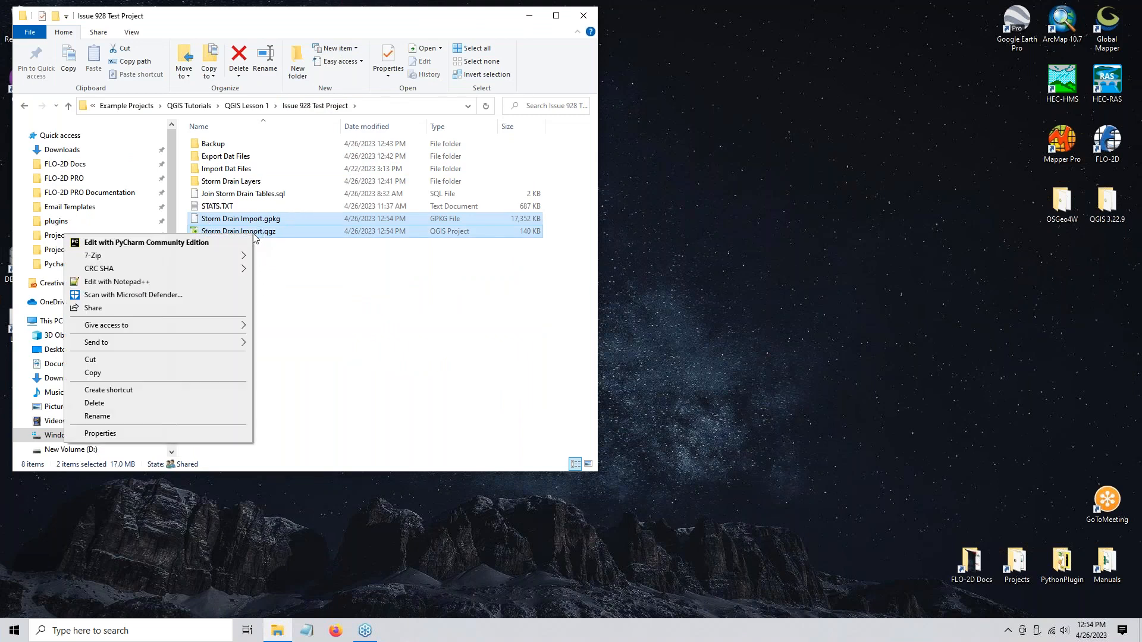
mouse_move(238, 255)
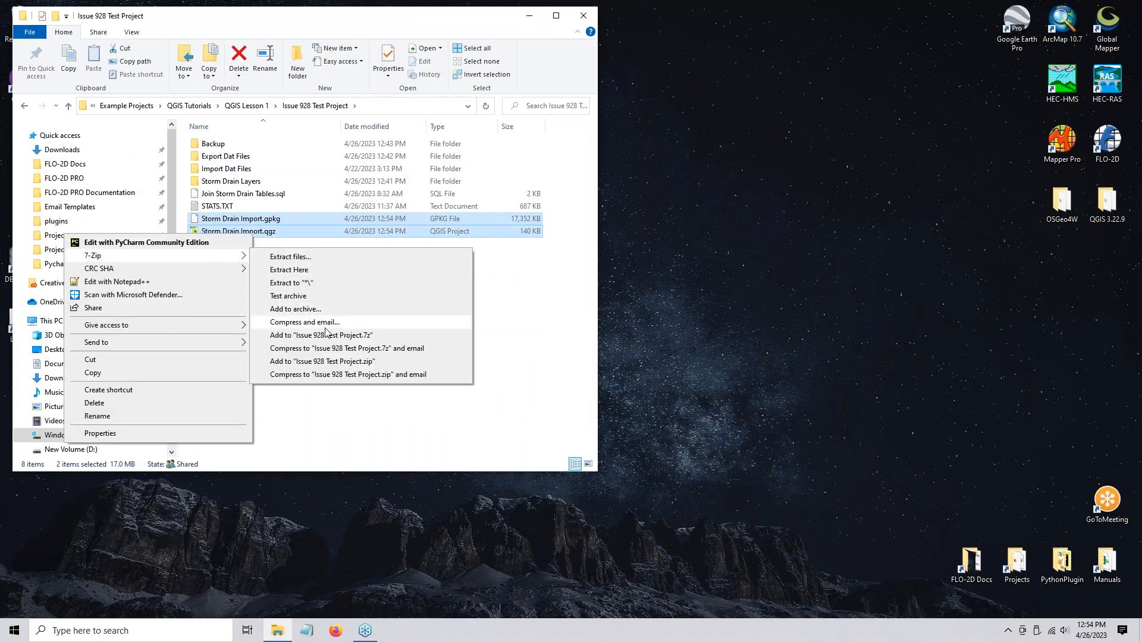
click(329, 336)
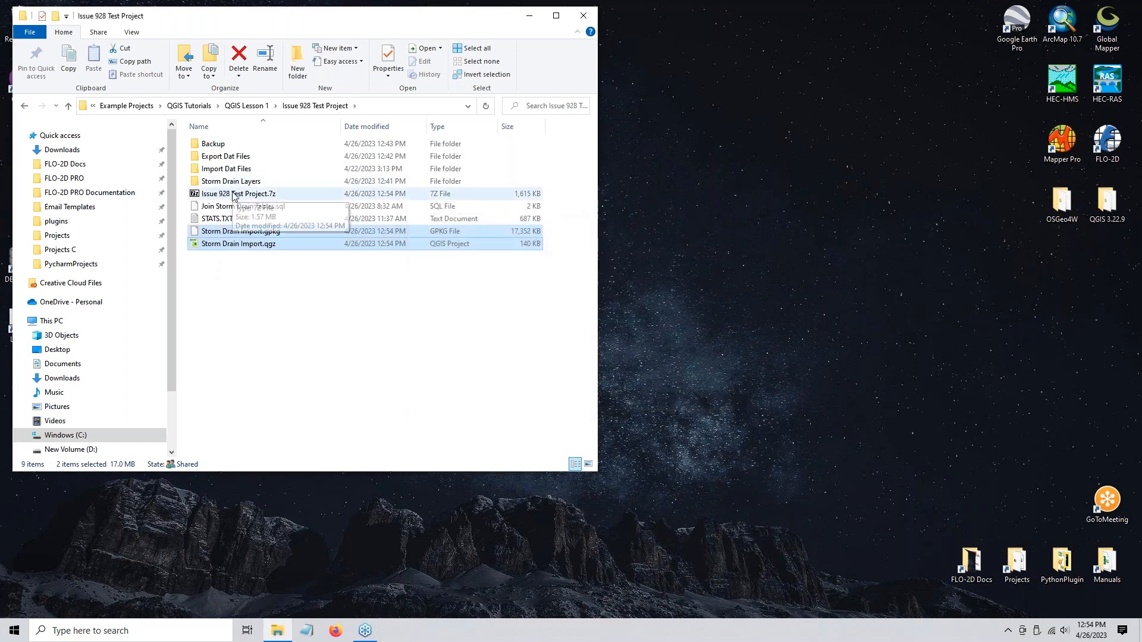
- Rename the new 7z archive as Storm Drain Import No SWMMFLO Tables and move it into the Backup folder
click(232, 196)
click(232, 196)
text(Storm Dr)
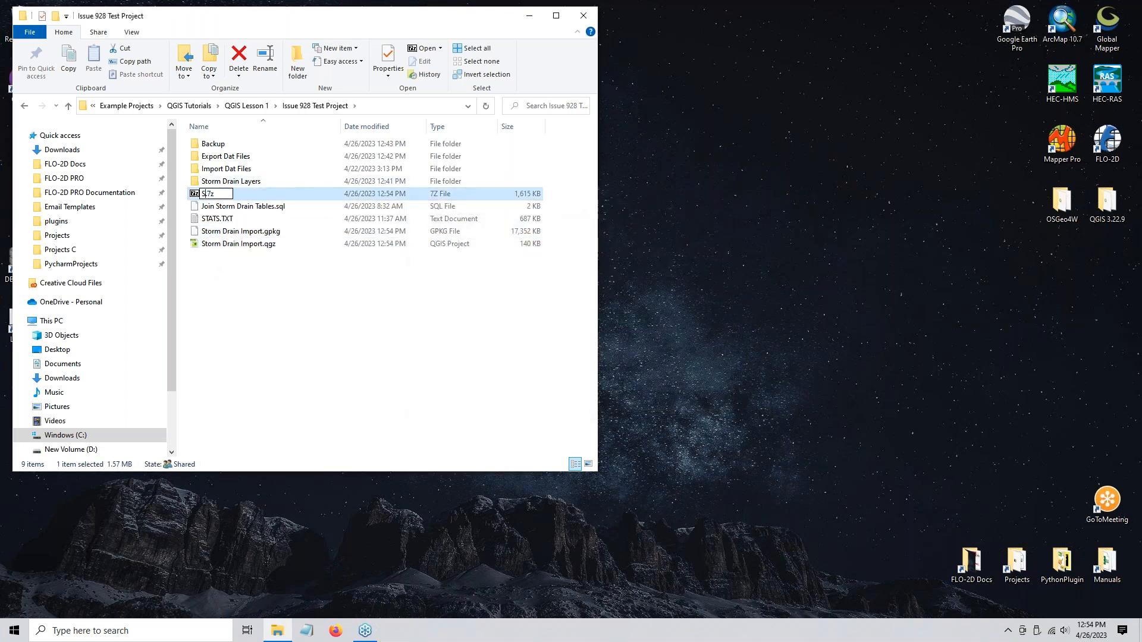
text(ain Import No)
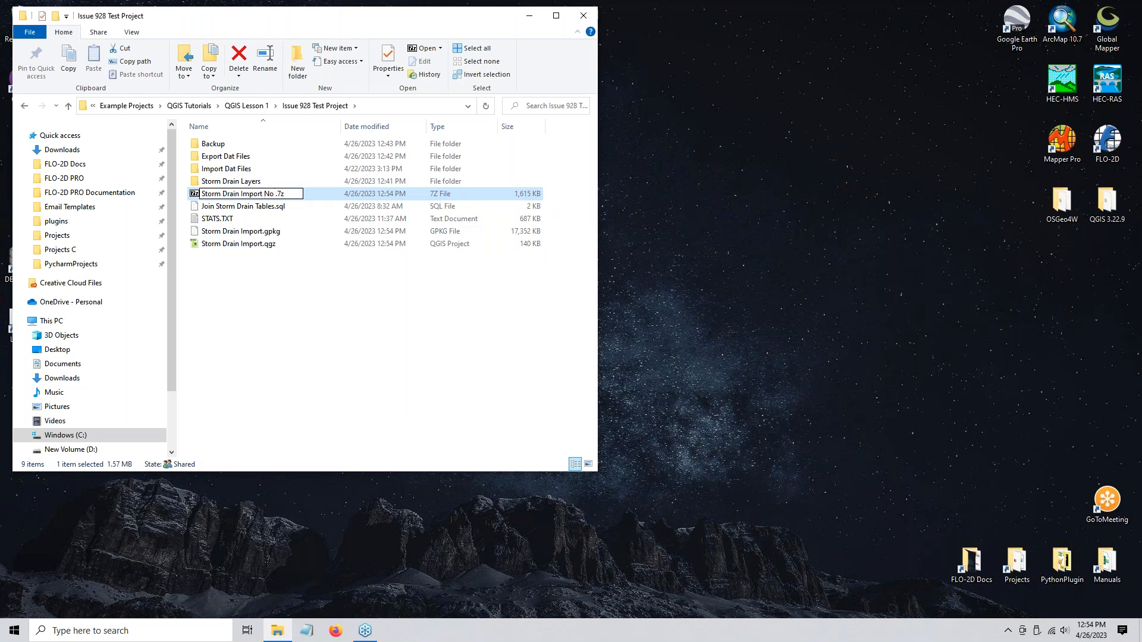
key(BackSpace)
text(SM)
key(BackSpace)
text(WMMFLO Tables)
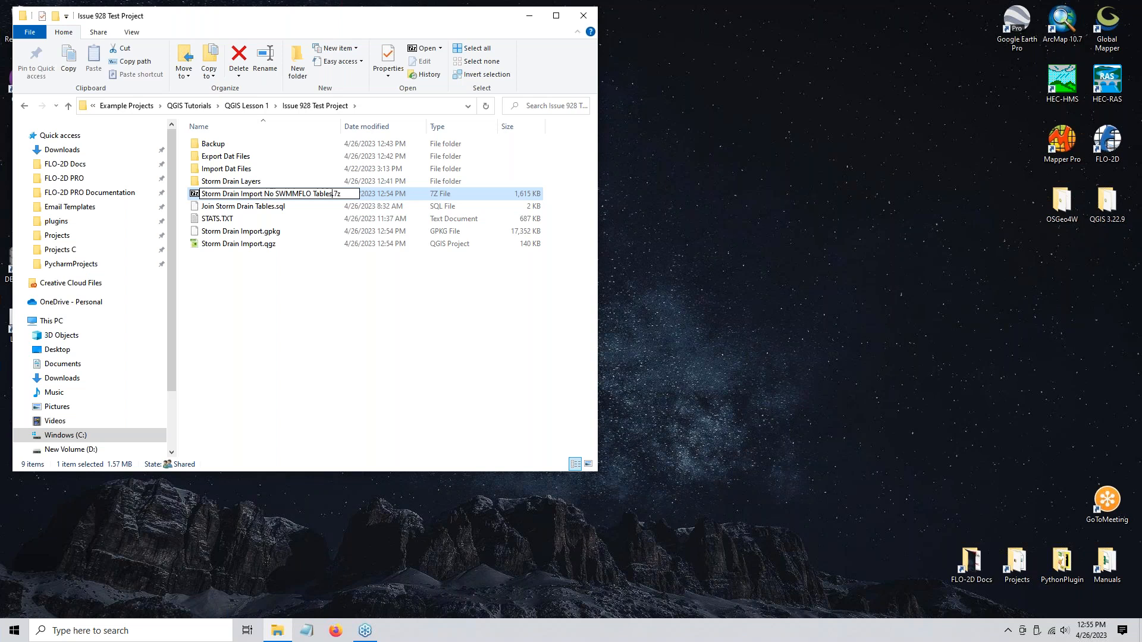
key(Return)
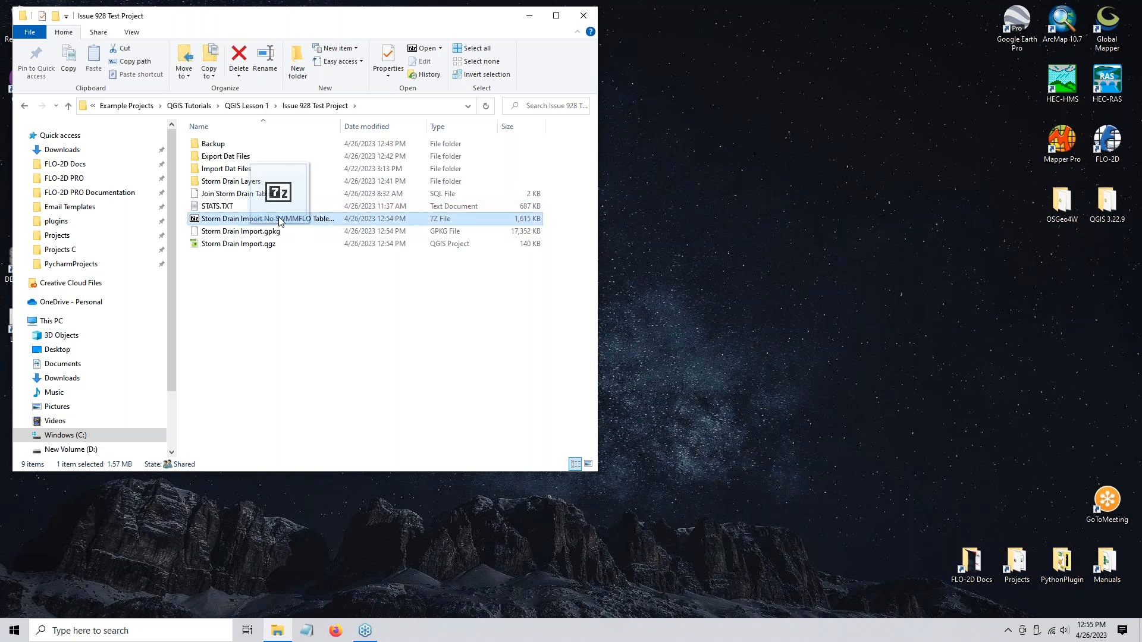
drag(279, 222, 308, 143)
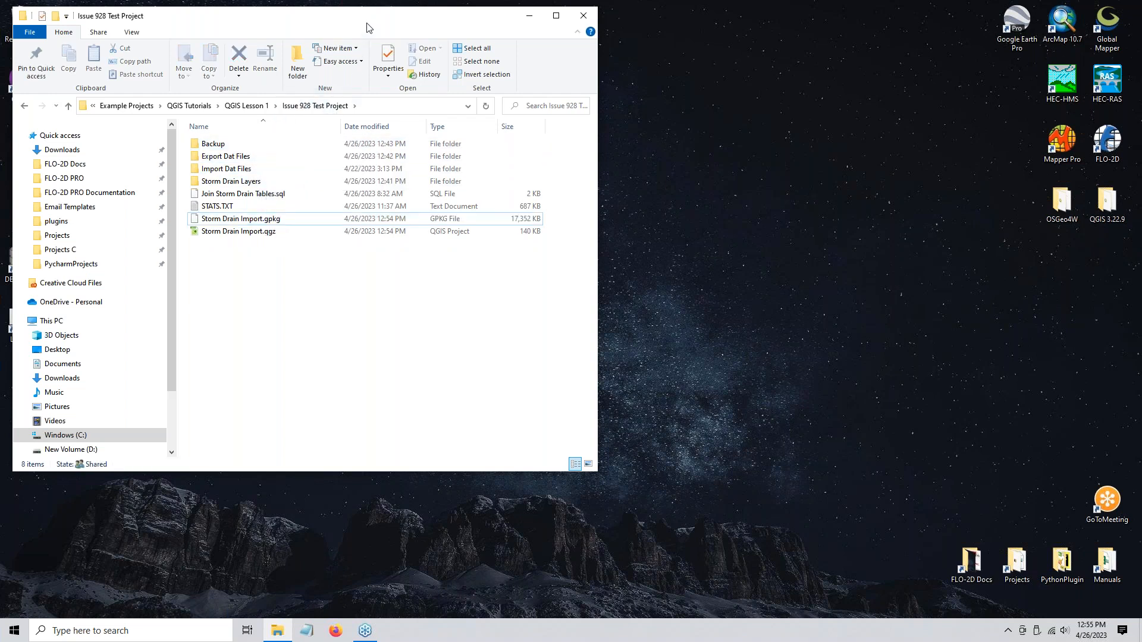
- Open Storm Drain Import.gpkg in DB Browser for SQLite from the desktop and bring up its SQL editor
drag(368, 26, 580, 41)
click(465, 235)
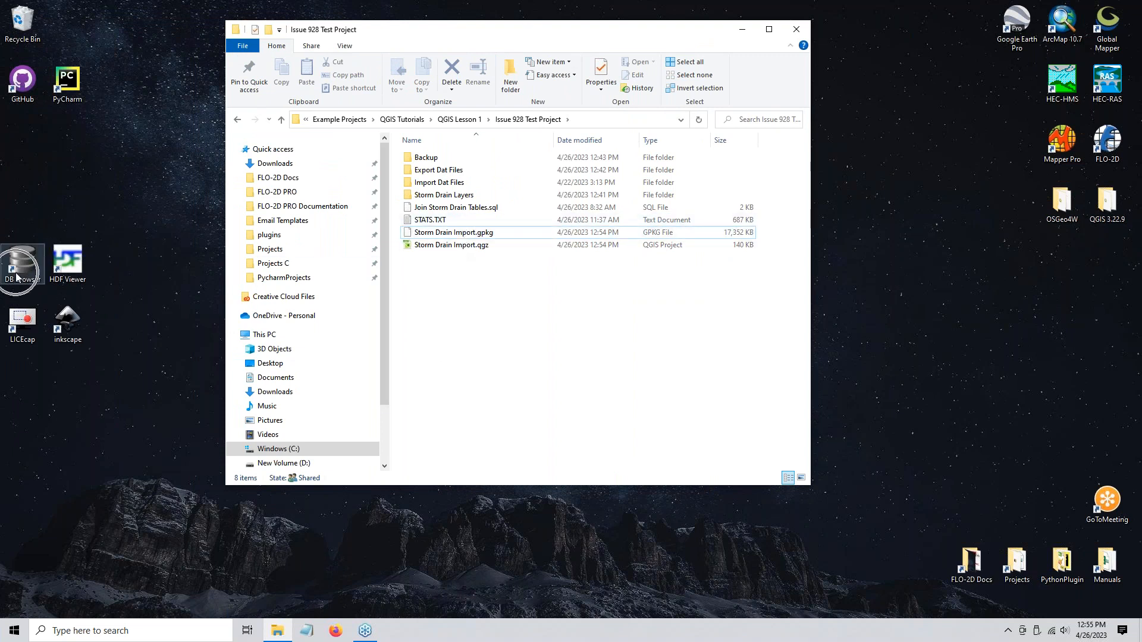
click(430, 235)
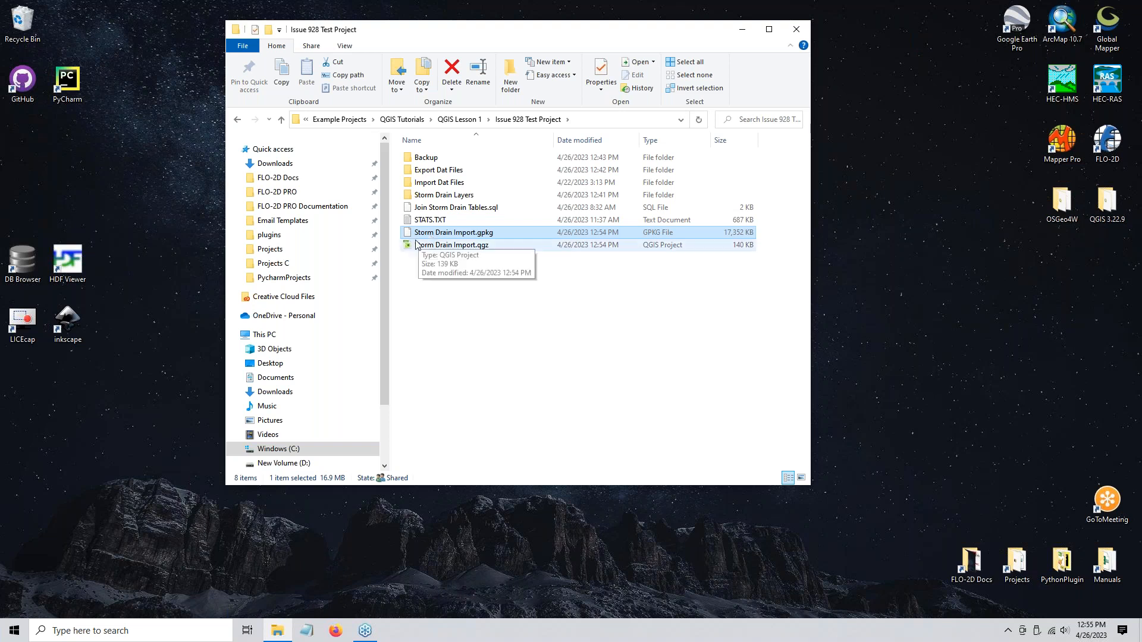
drag(419, 239, 23, 263)
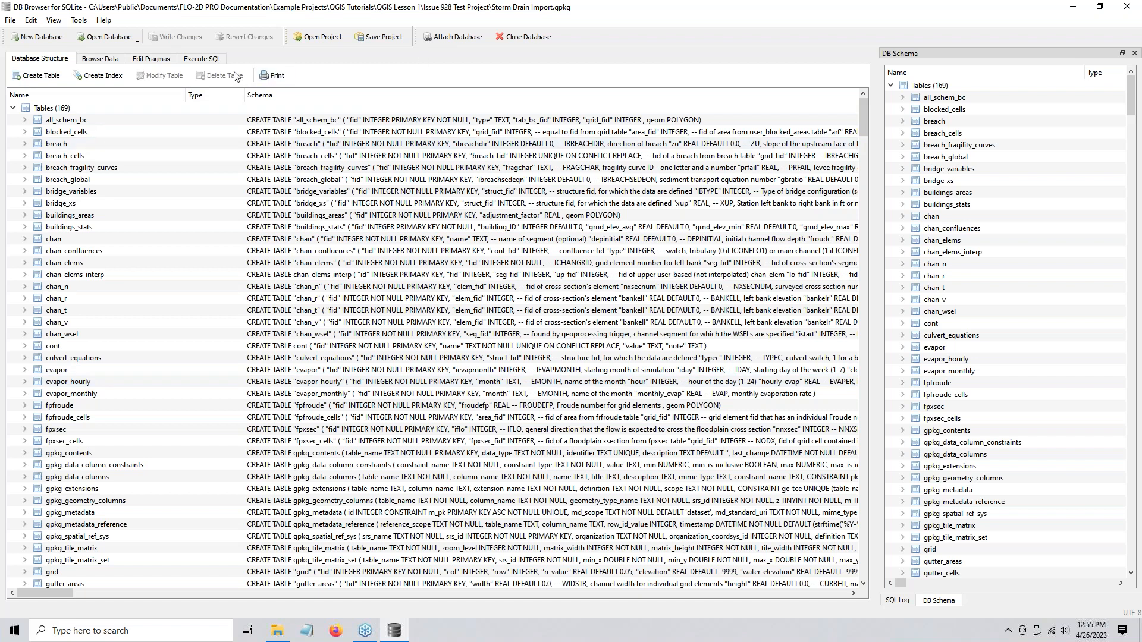
click(186, 61)
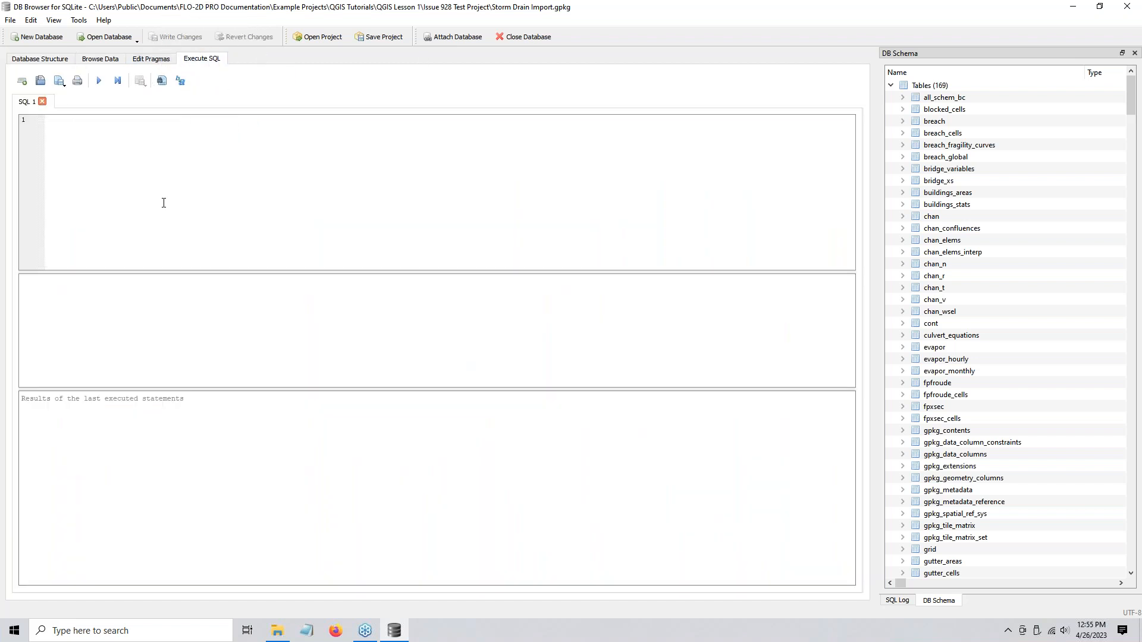
- Open Join Storm Drain Tables.sql from the project folder in Notepad++, review its UPDATE statements, and close it
click(277, 630)
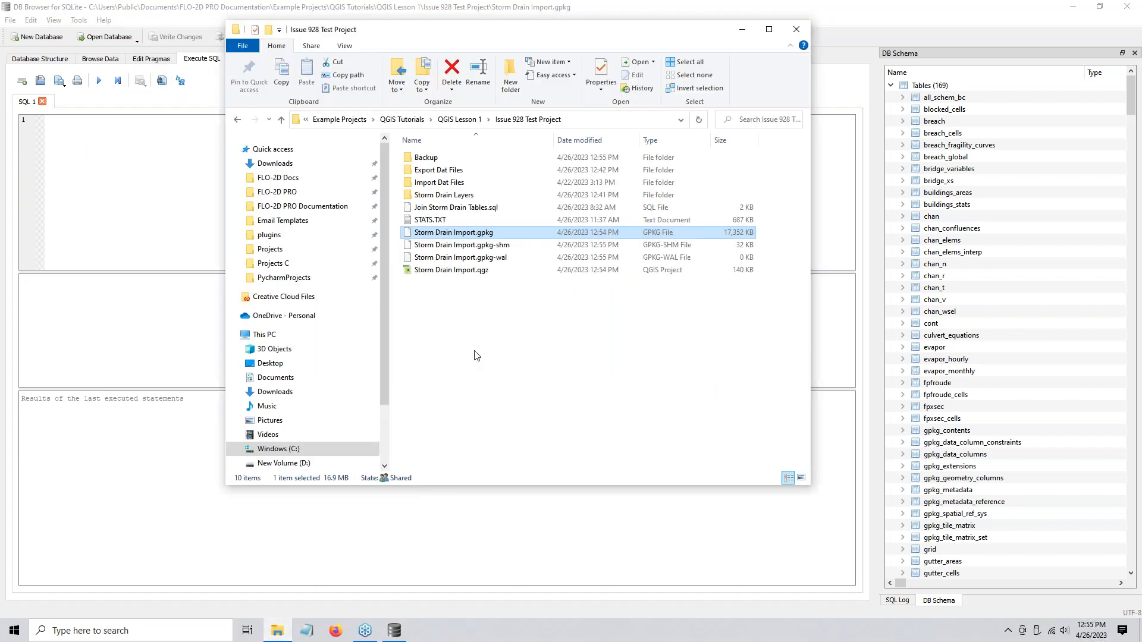
click(433, 209)
right_click(433, 210)
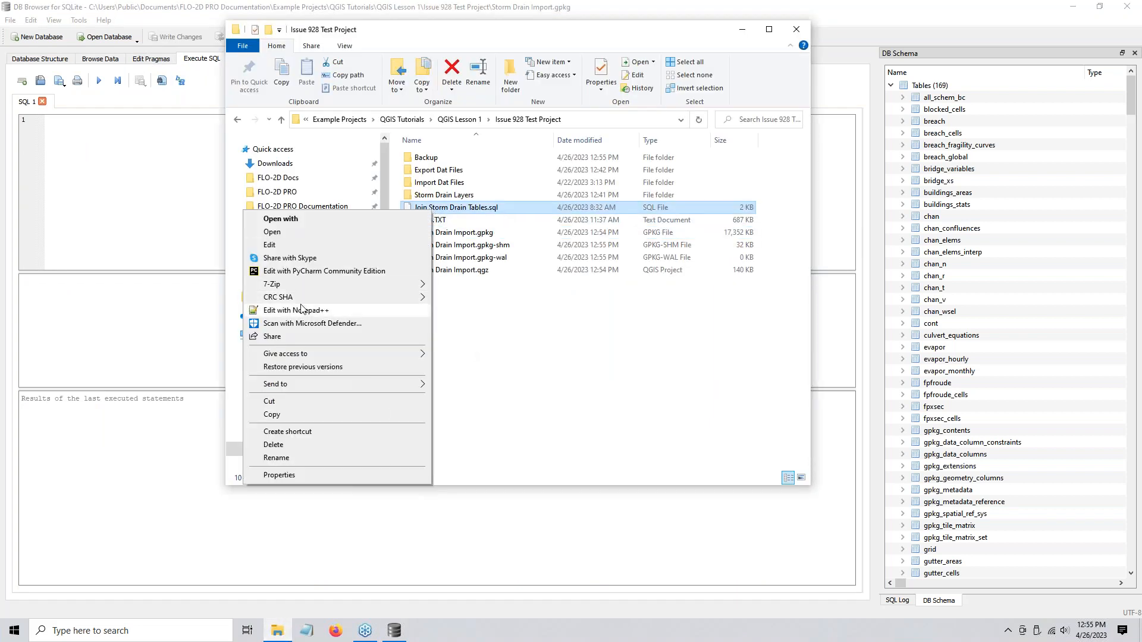
click(281, 311)
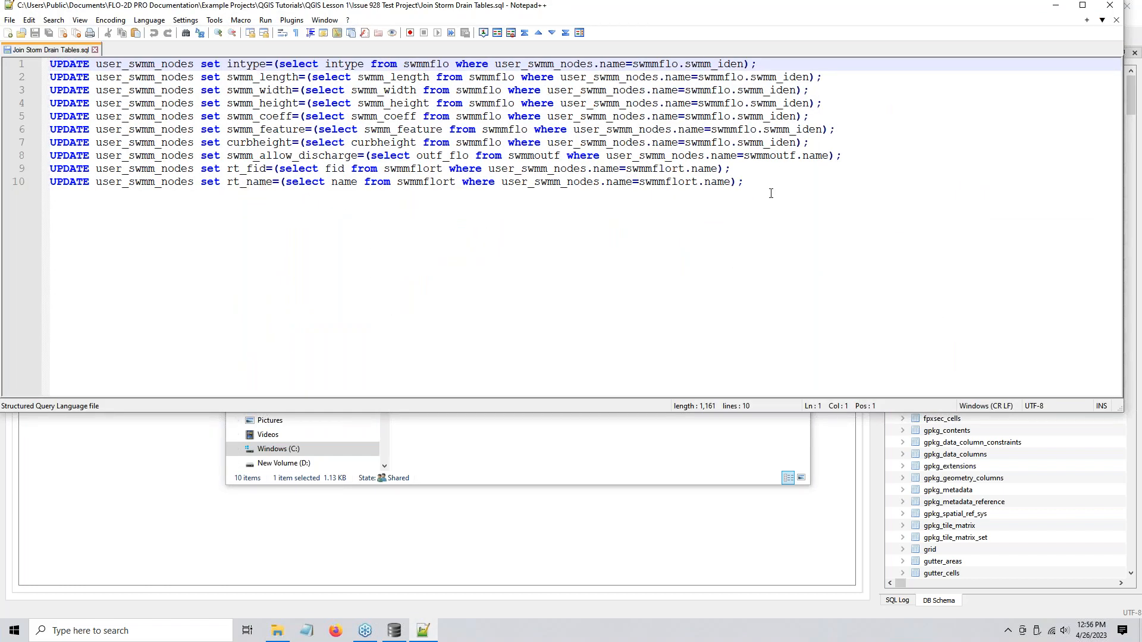
drag(770, 193, 50, 63)
click(479, 286)
click(1109, 6)
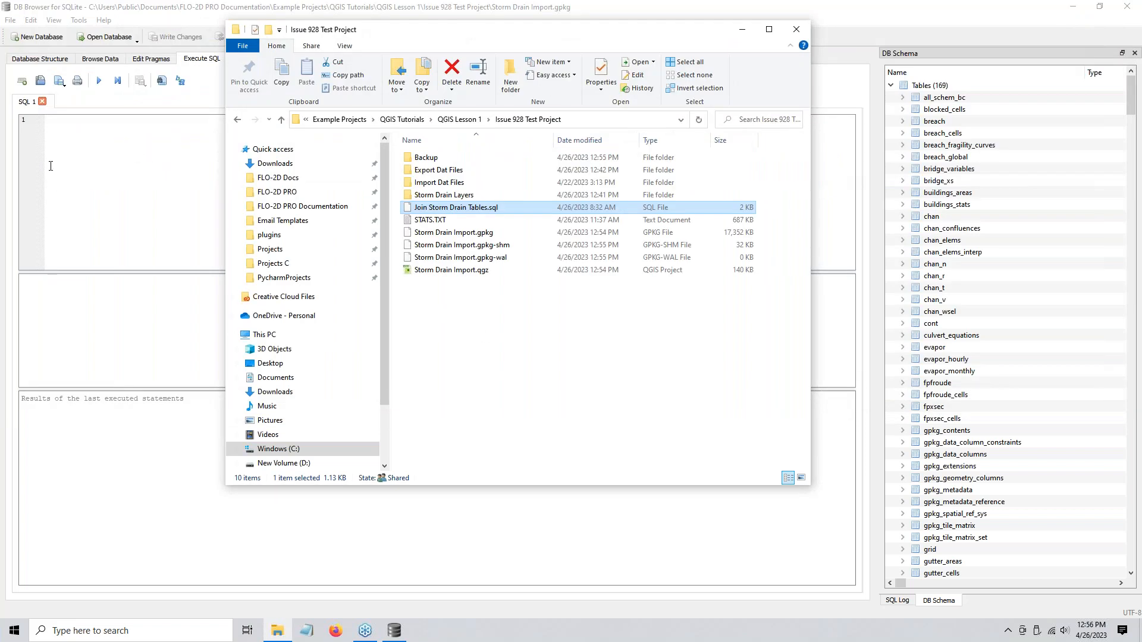
- Load Join Storm Drain Tables.sql from the Issue 928 Test Project folder into the DB Browser SQL editor, reusing the folder path copied from File Explorer
click(67, 159)
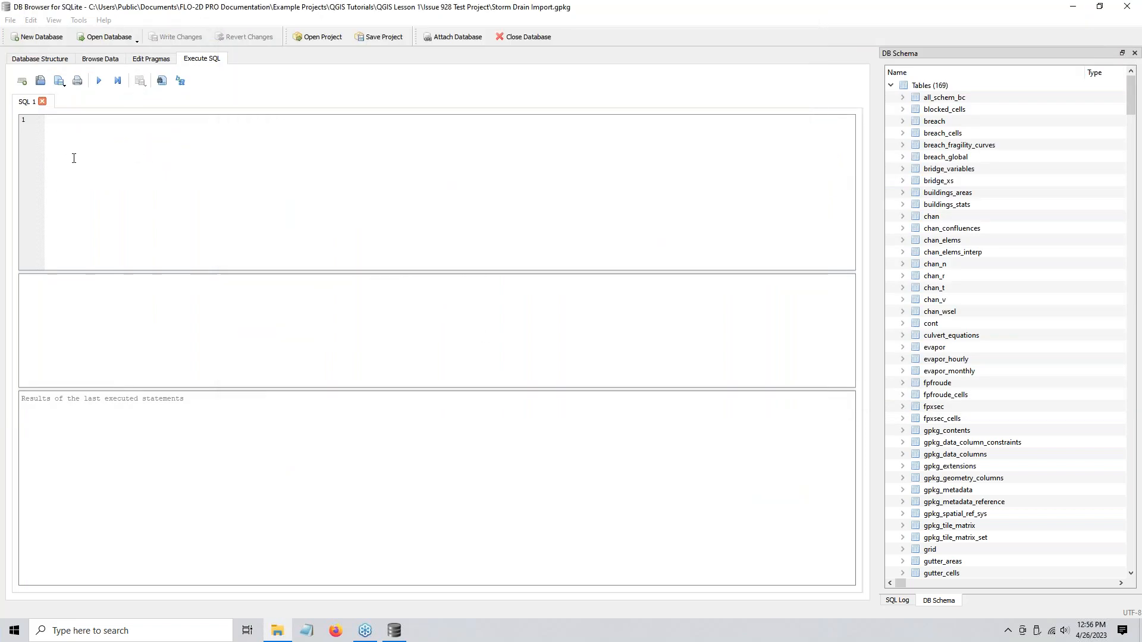
click(40, 82)
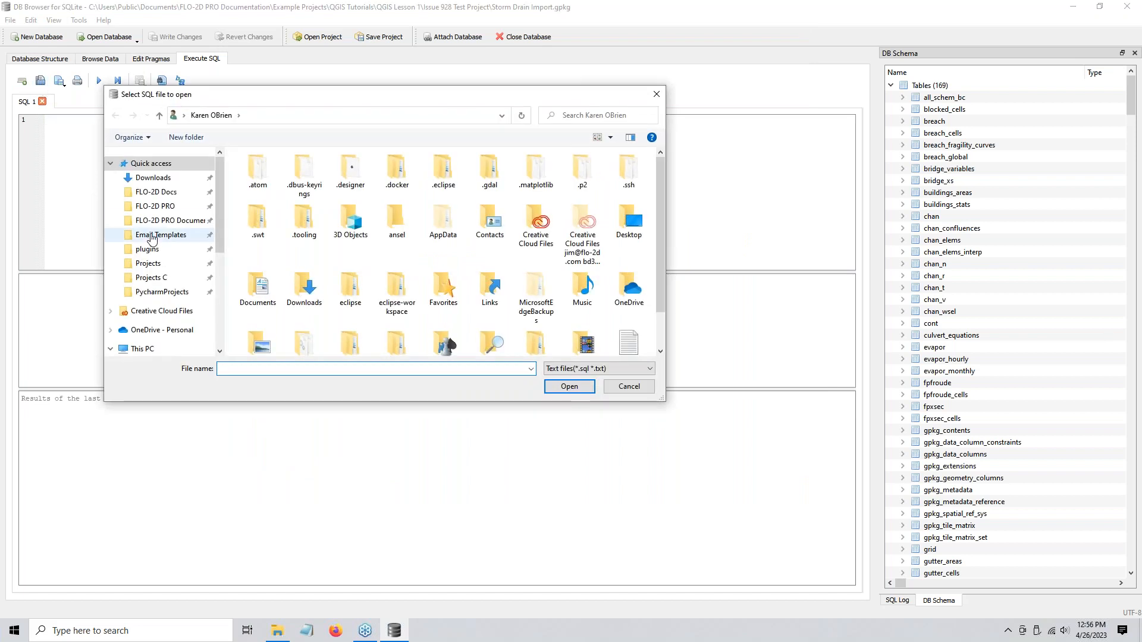
click(271, 635)
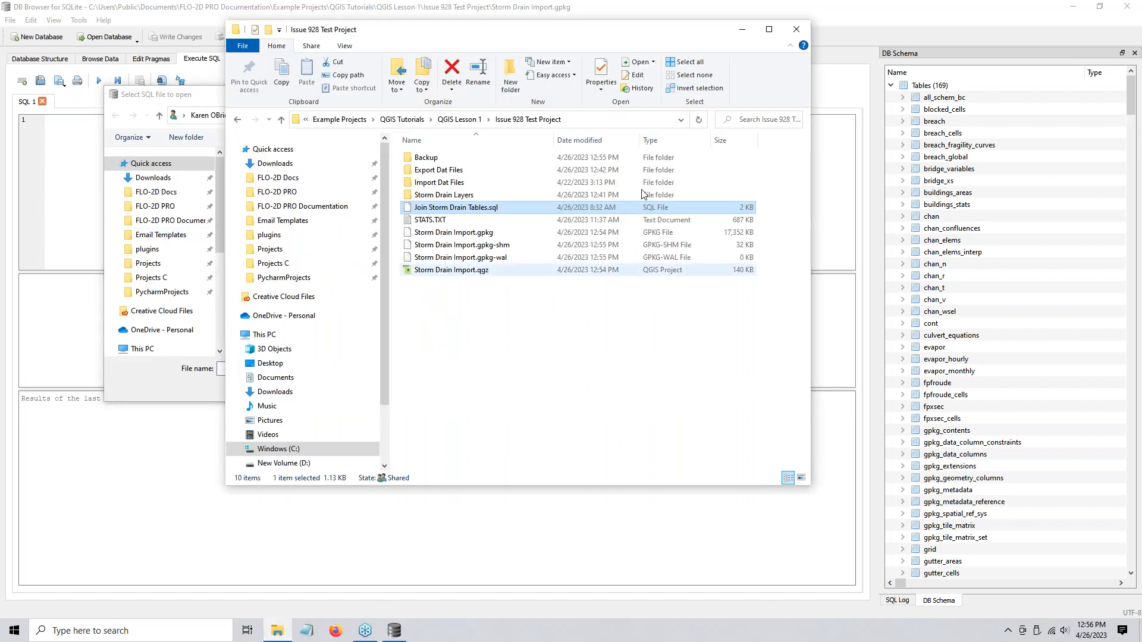
click(609, 121)
key(ctrl+c)
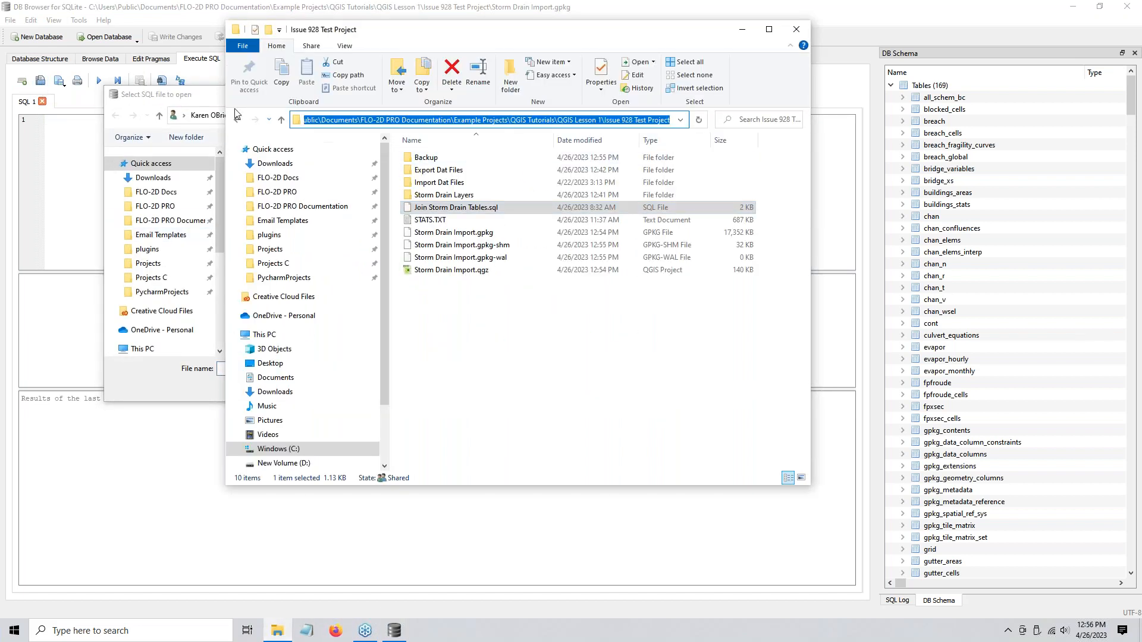
click(201, 103)
click(289, 116)
key(ctrl+v)
key(Return)
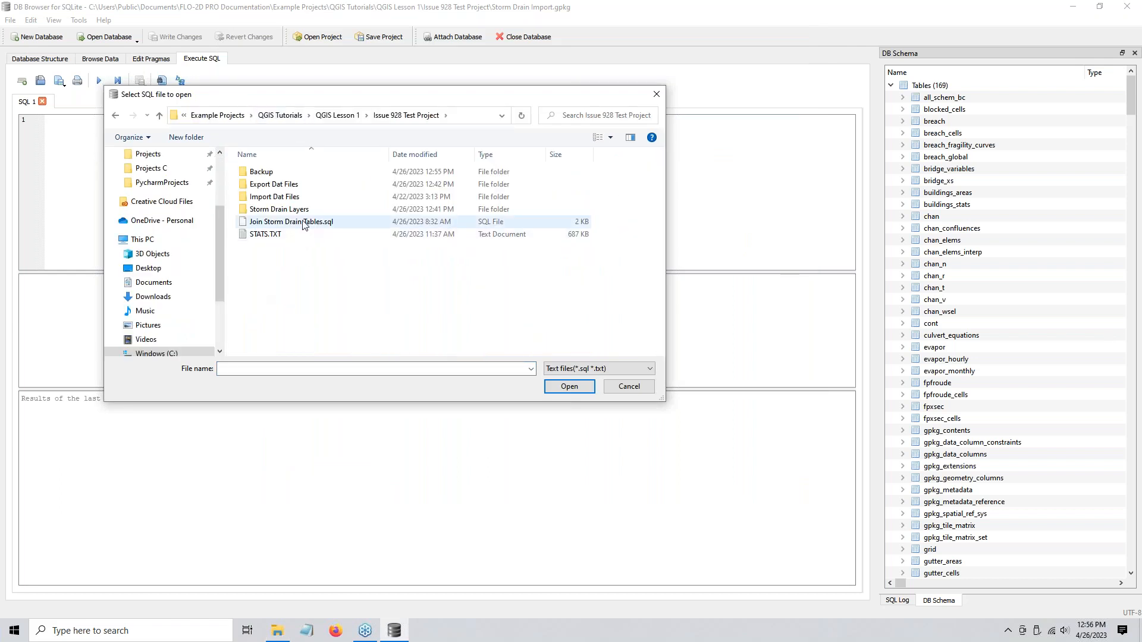
click(326, 223)
click(571, 387)
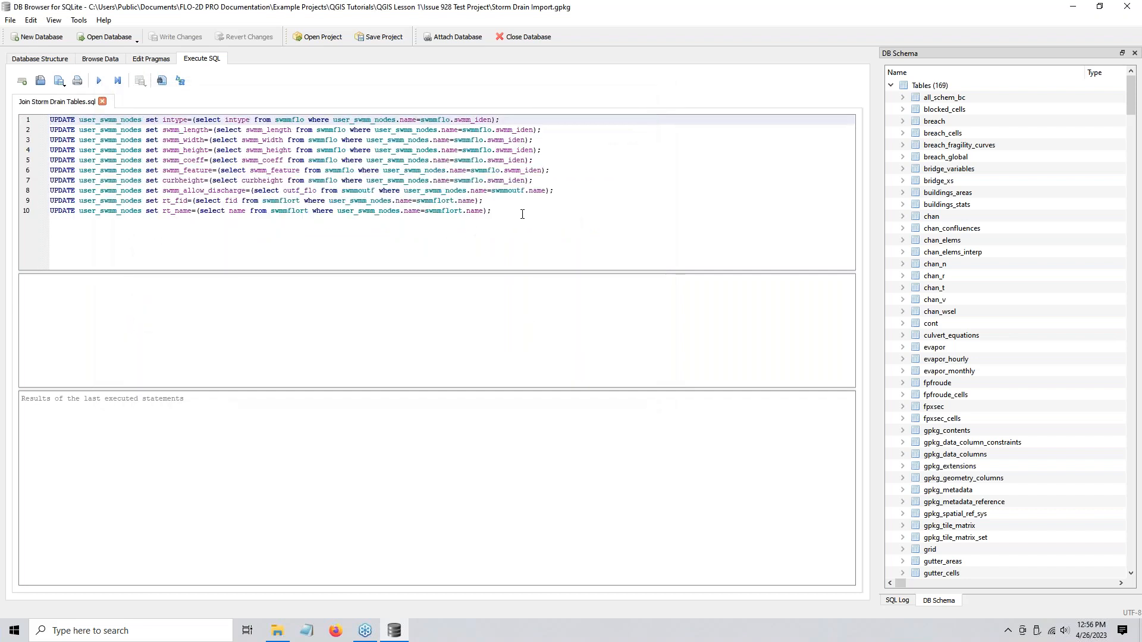
- Highlight the loaded UPDATE statements and examine the fields of the swmmflo, swmmflort and swmmoutf tables in the database schema
drag(508, 215, 53, 119)
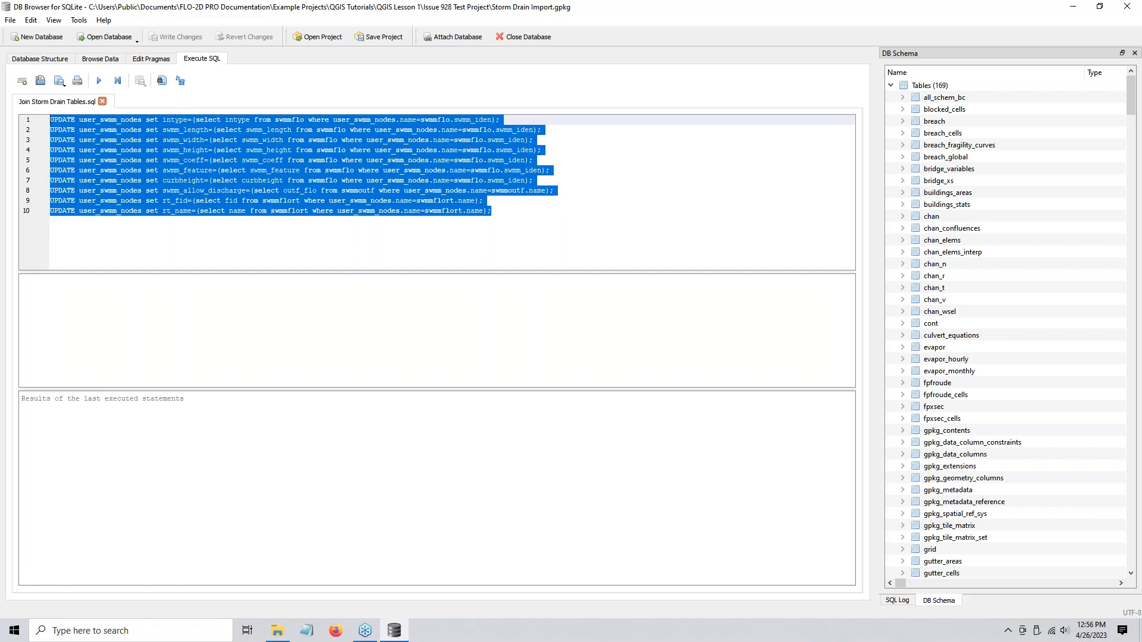
click(955, 370)
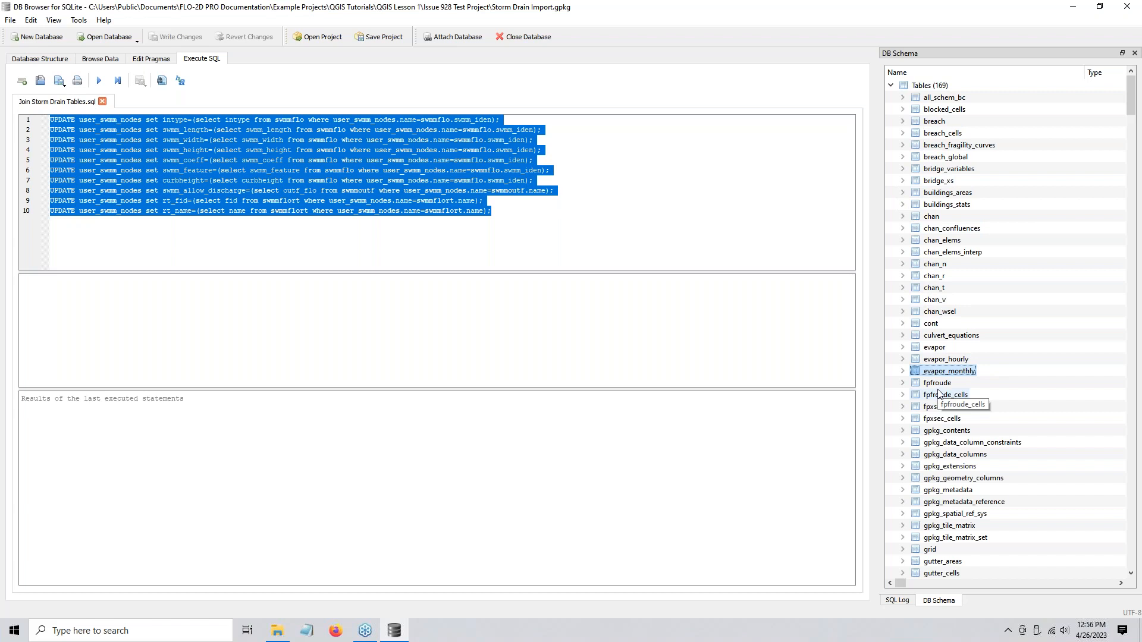
scroll(939, 393, down, 20)
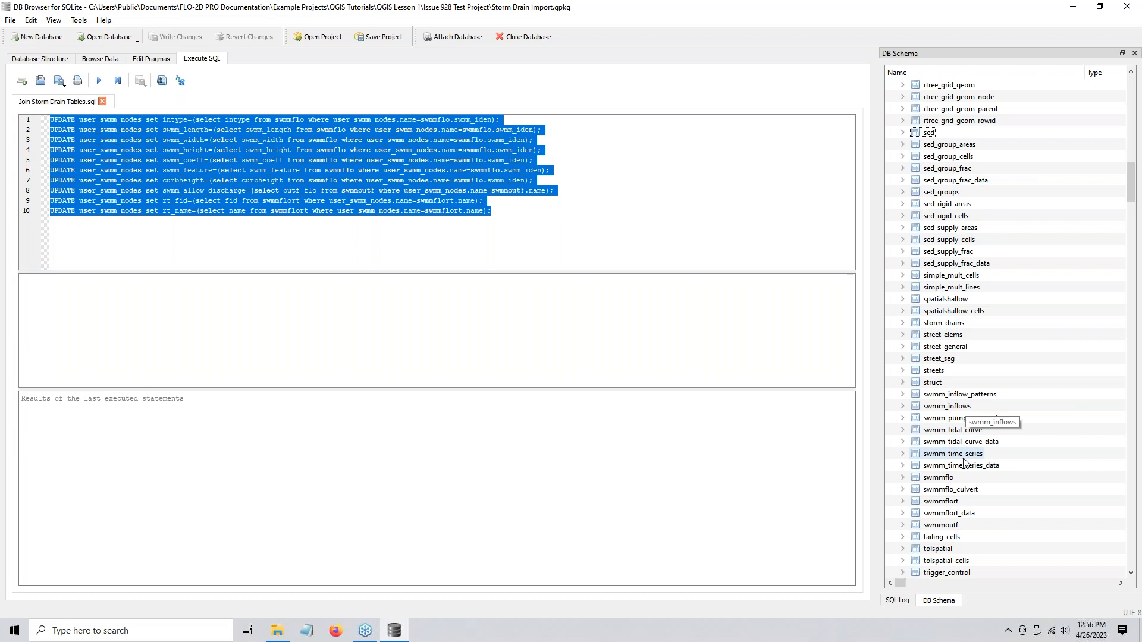
click(950, 483)
scroll(951, 483, down, 3)
double_click(928, 381)
scroll(928, 381, down, 5)
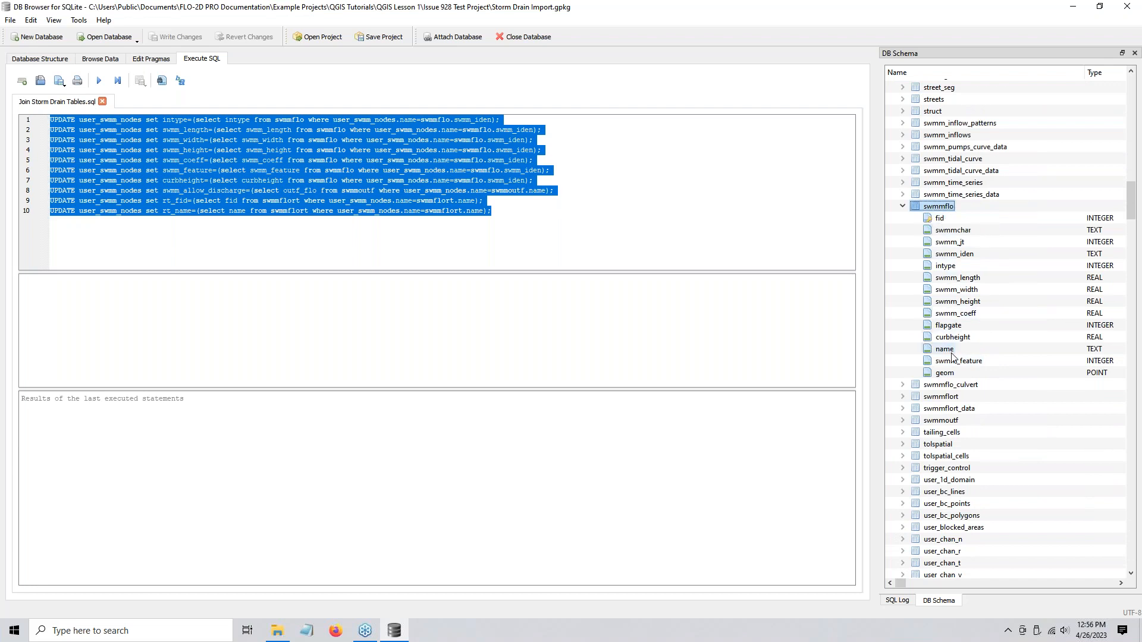
scroll(1051, 307, down, 3)
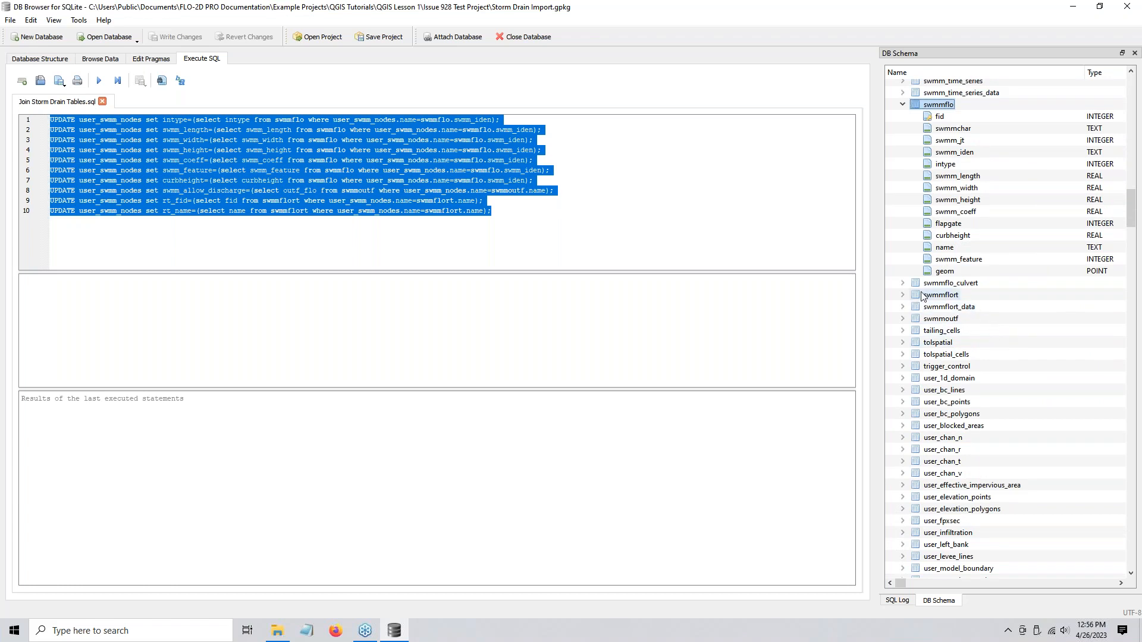
click(903, 295)
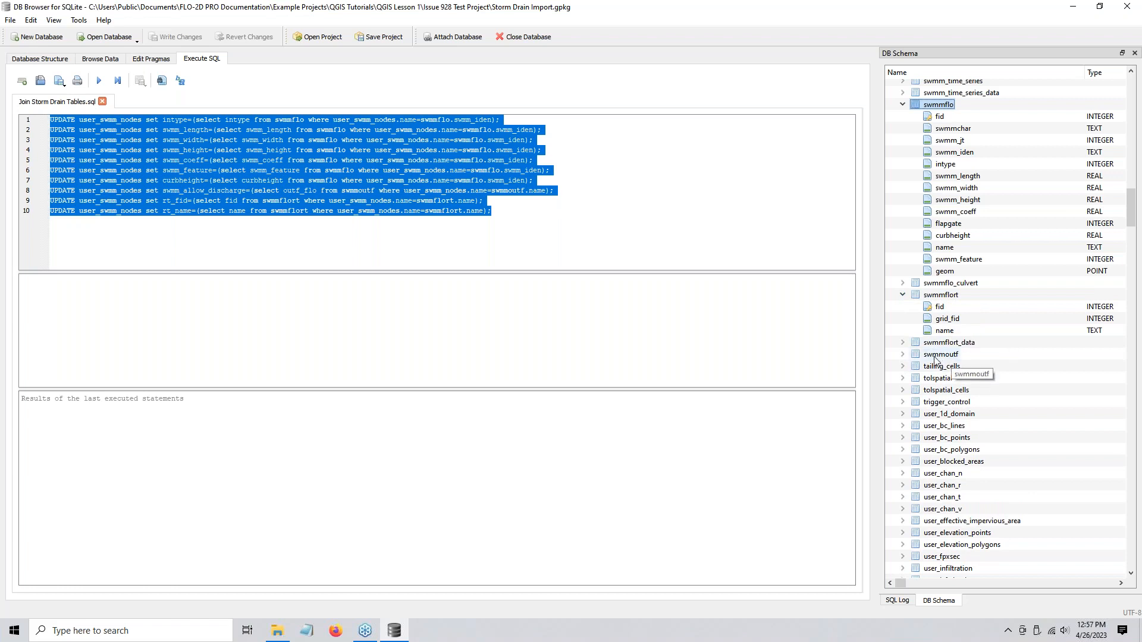
click(903, 354)
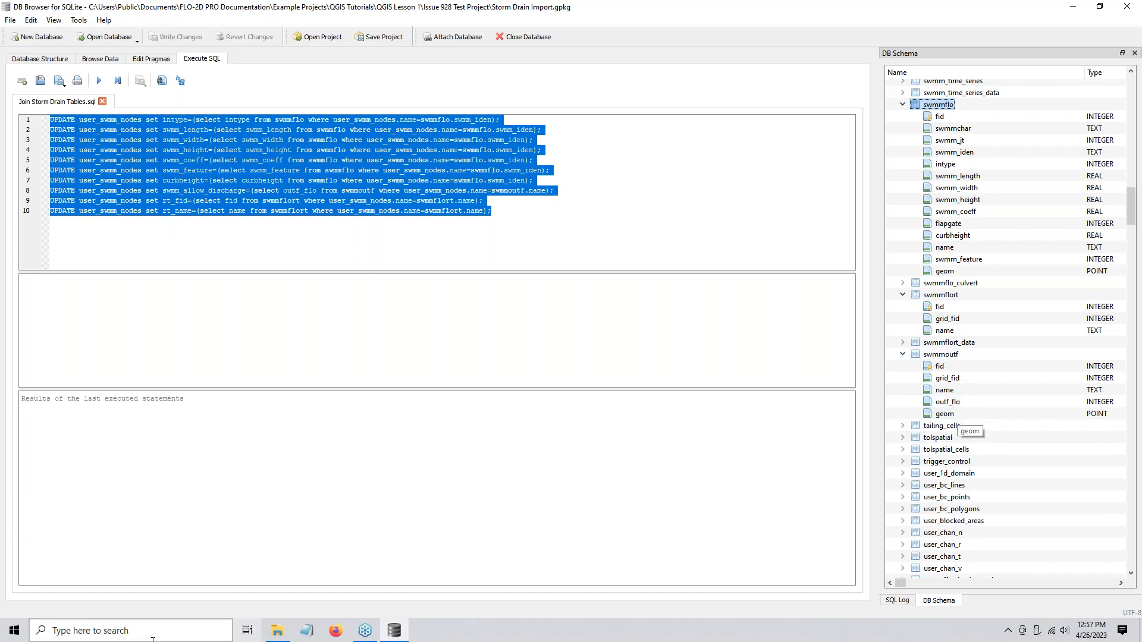
- Locate SWMMFLO.DAT, SWMMFLORT.DAT and SWMMOUTF.DAT in the Import Dat Files folder, and return to the SQL script in DB Browser
click(278, 631)
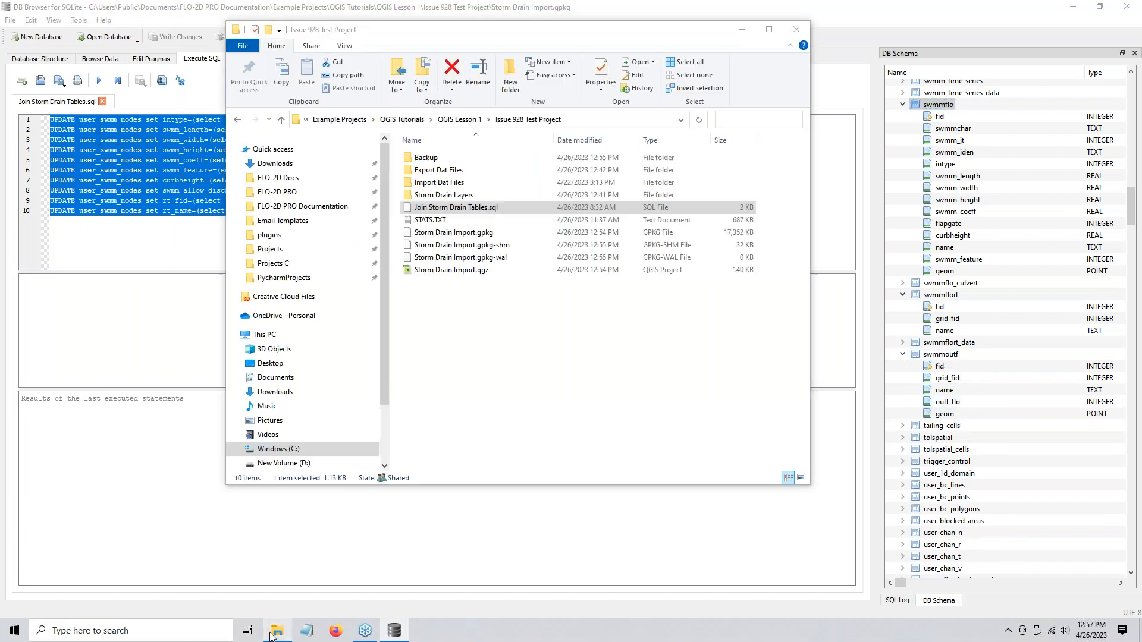
click(443, 186)
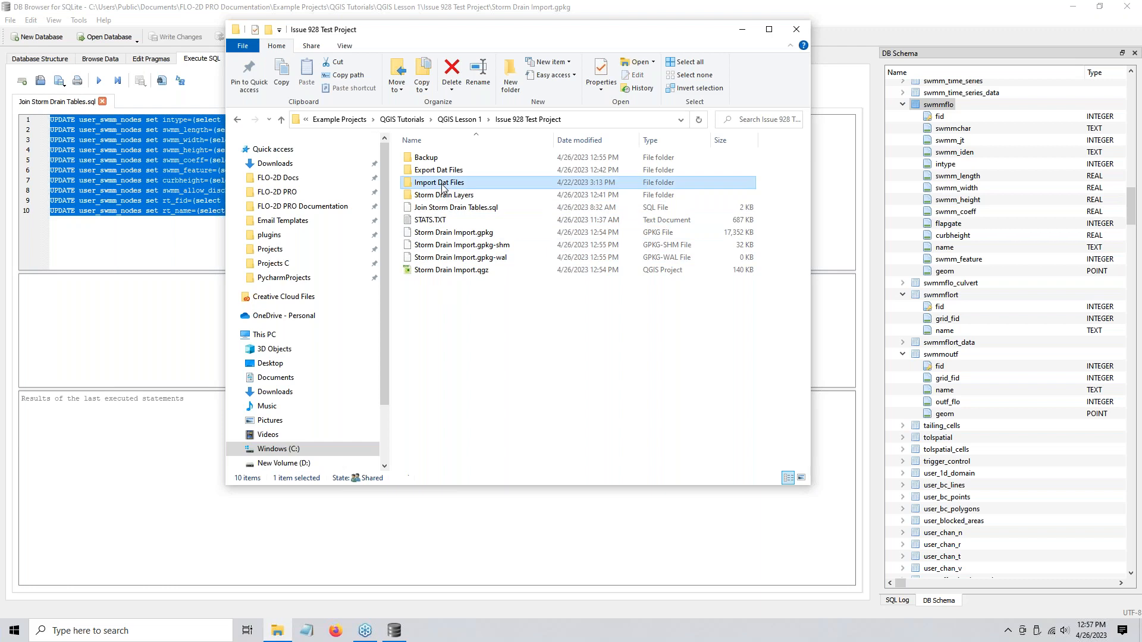
double_click(443, 185)
click(445, 308)
shift+click(450, 330)
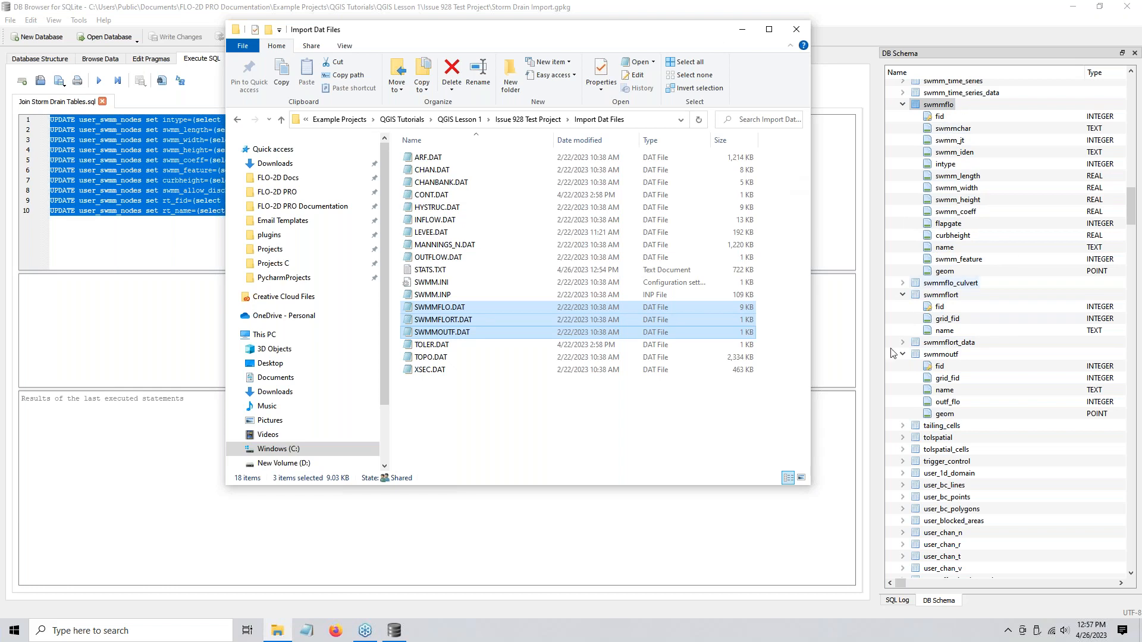
click(741, 34)
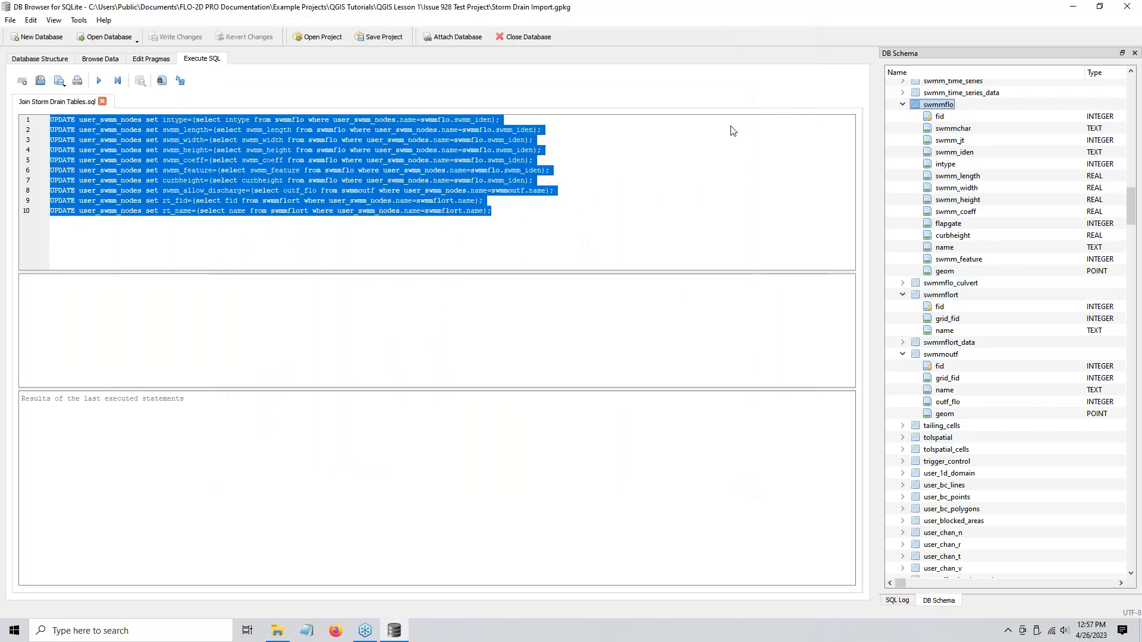
click(531, 218)
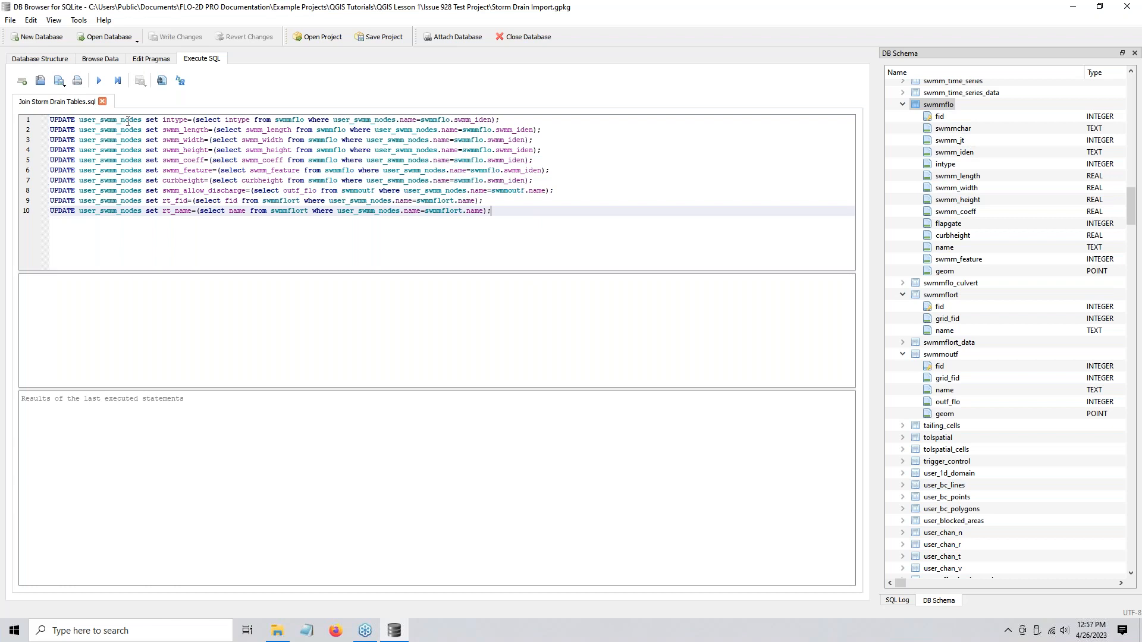
- Expand the user_swmm_nodes table in the database schema and compare its fields with those of the swmmflo table
scroll(975, 521, down, 15)
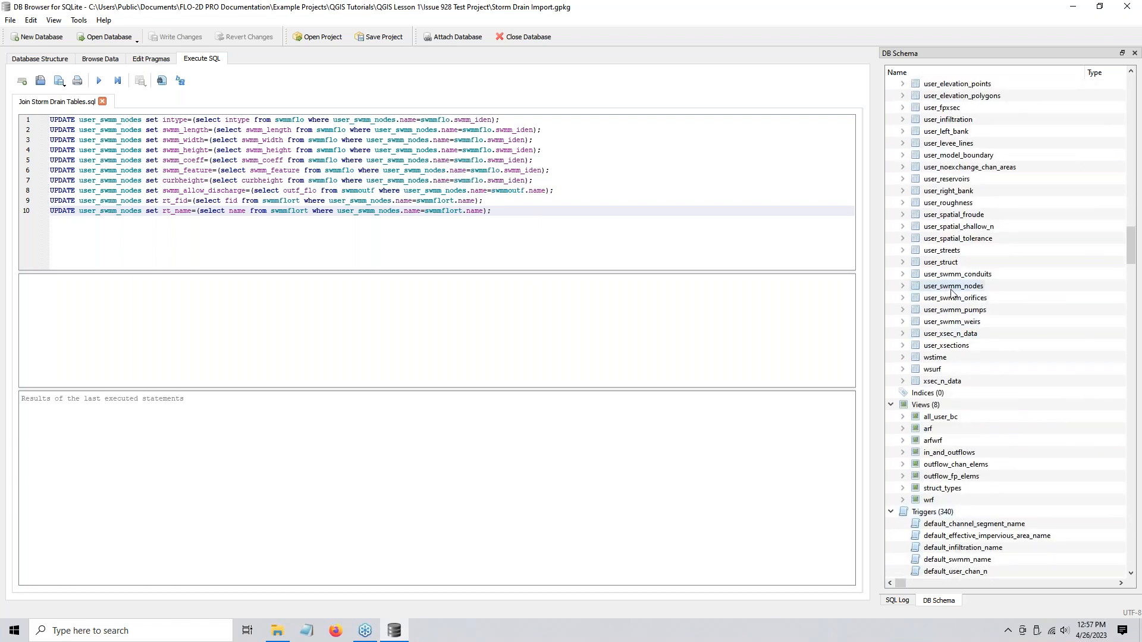
click(905, 287)
scroll(906, 290, down, 3)
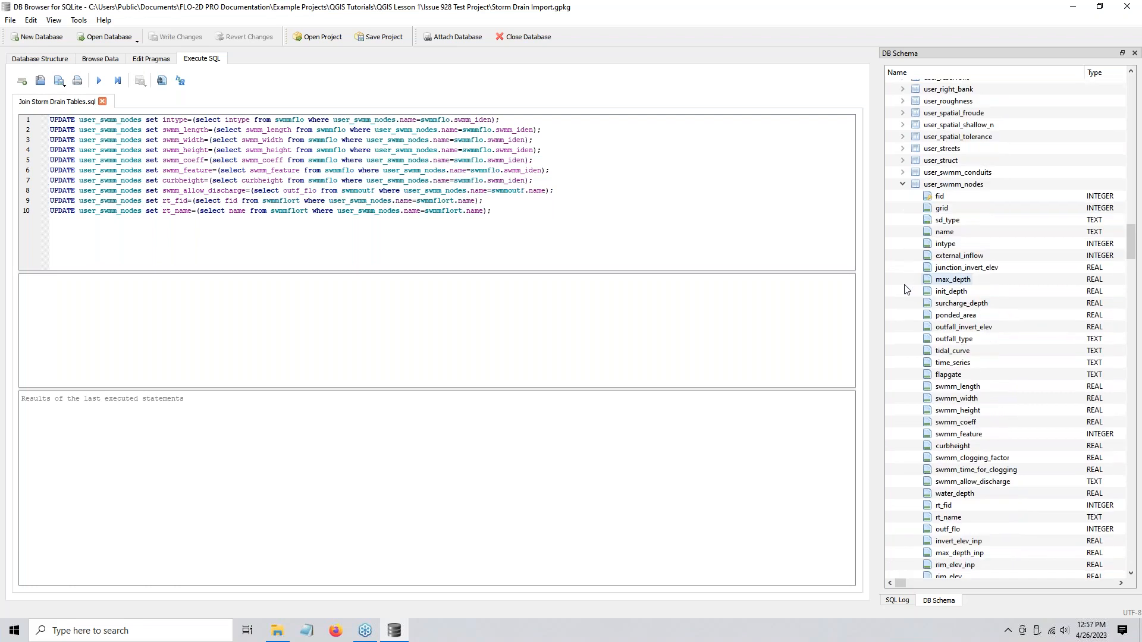
scroll(906, 289, down, 1)
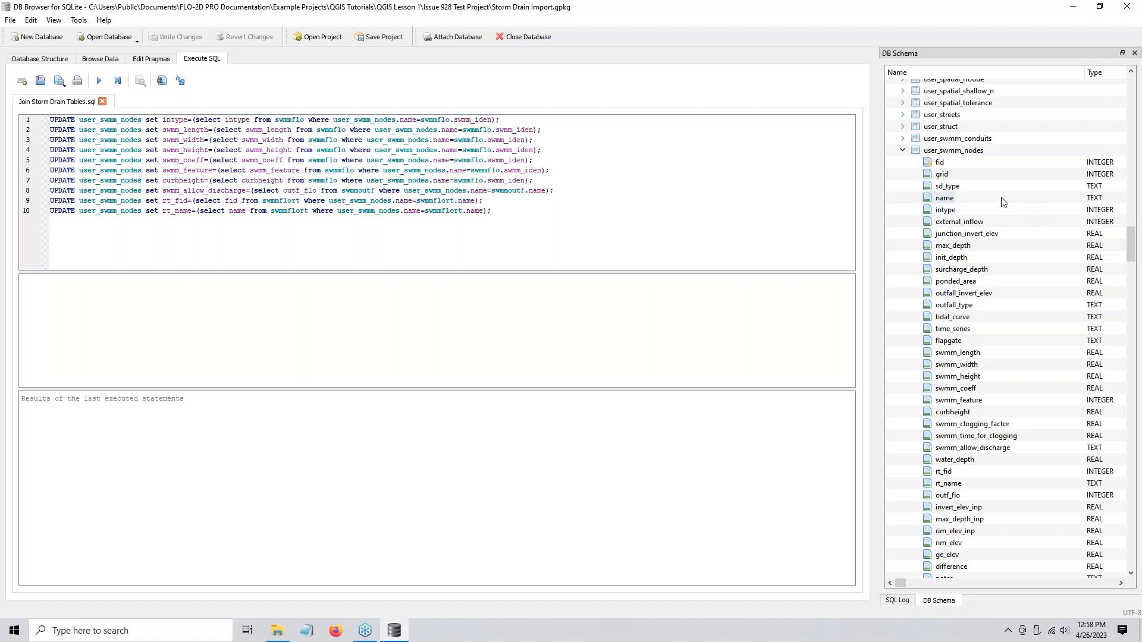
scroll(988, 232, up, 8)
scroll(982, 230, up, 10)
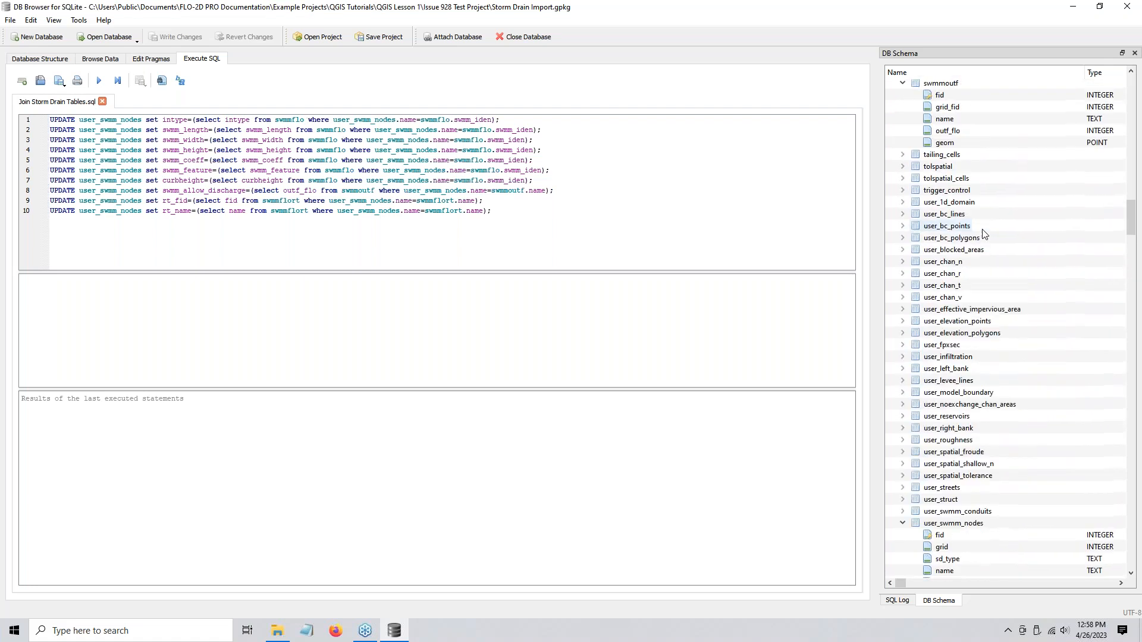
scroll(975, 216, up, 1)
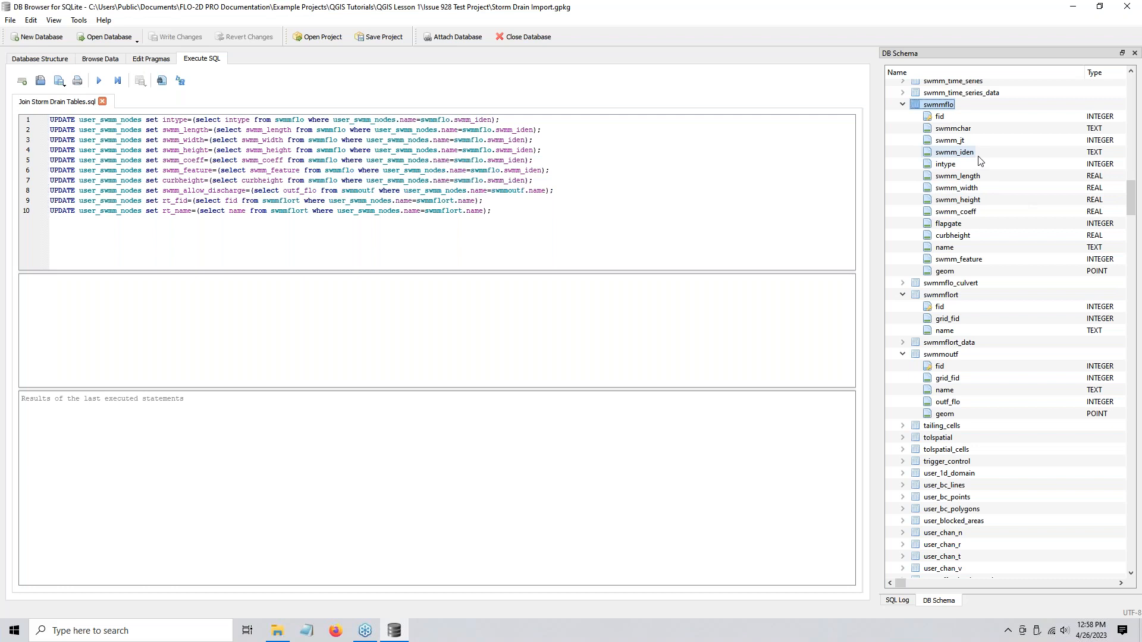
scroll(984, 250, down, 12)
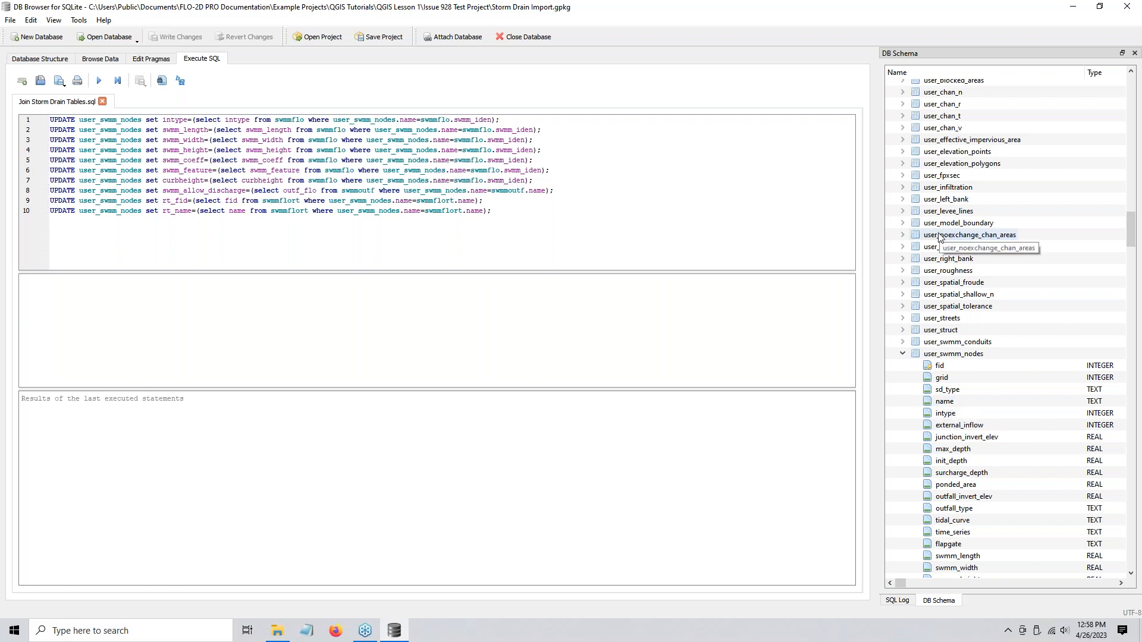
scroll(958, 260, up, 5)
scroll(957, 260, down, 3)
scroll(958, 260, up, 10)
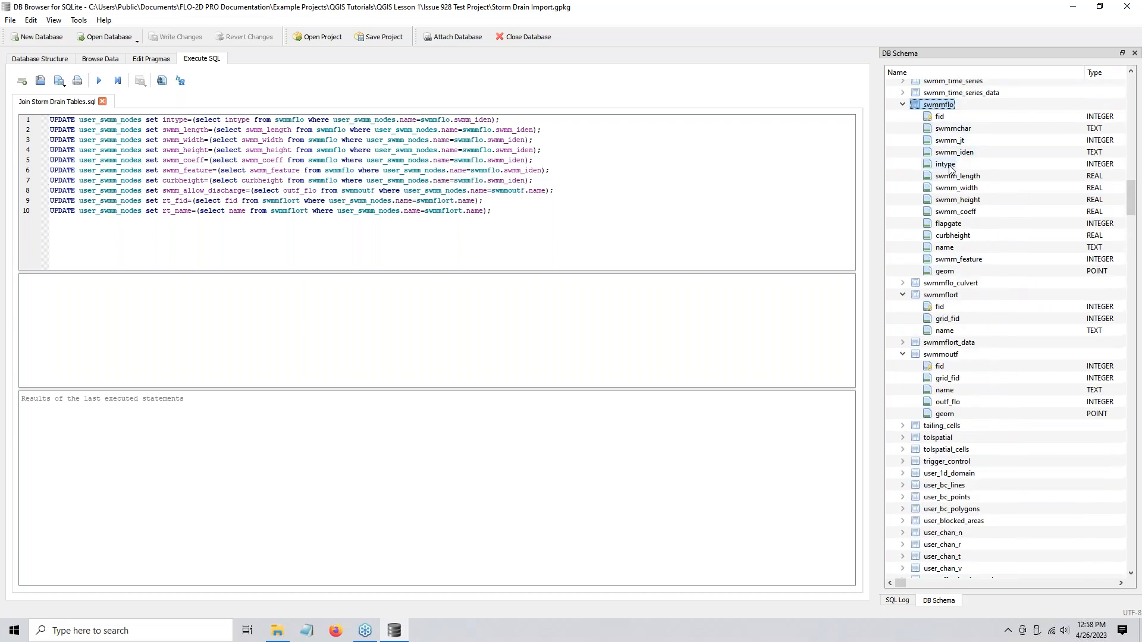
scroll(950, 169, down, 15)
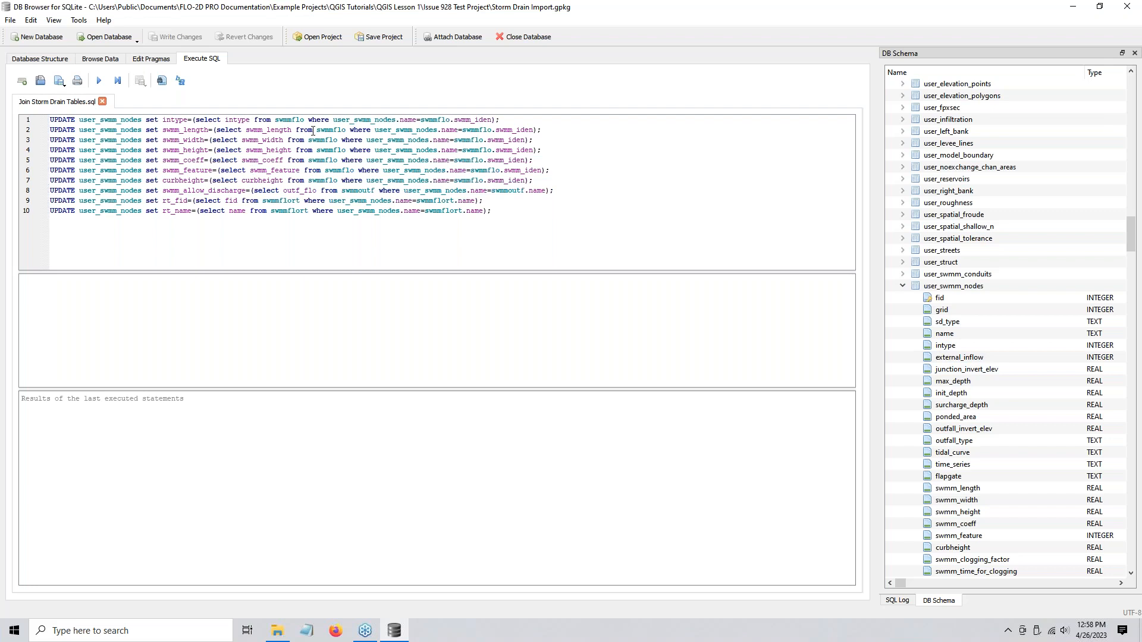
- Highlight the intype statement and the swmm_allow_discharge field in the script, and examine the matching user_swmm_nodes fields in the schema
drag(509, 121, 19, 120)
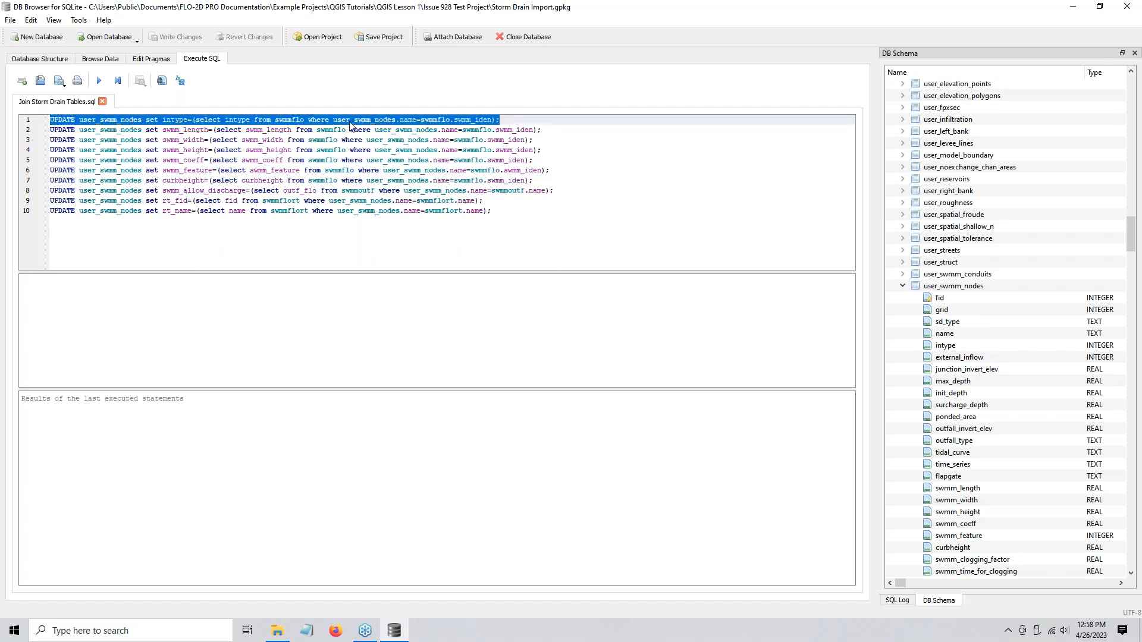
click(451, 129)
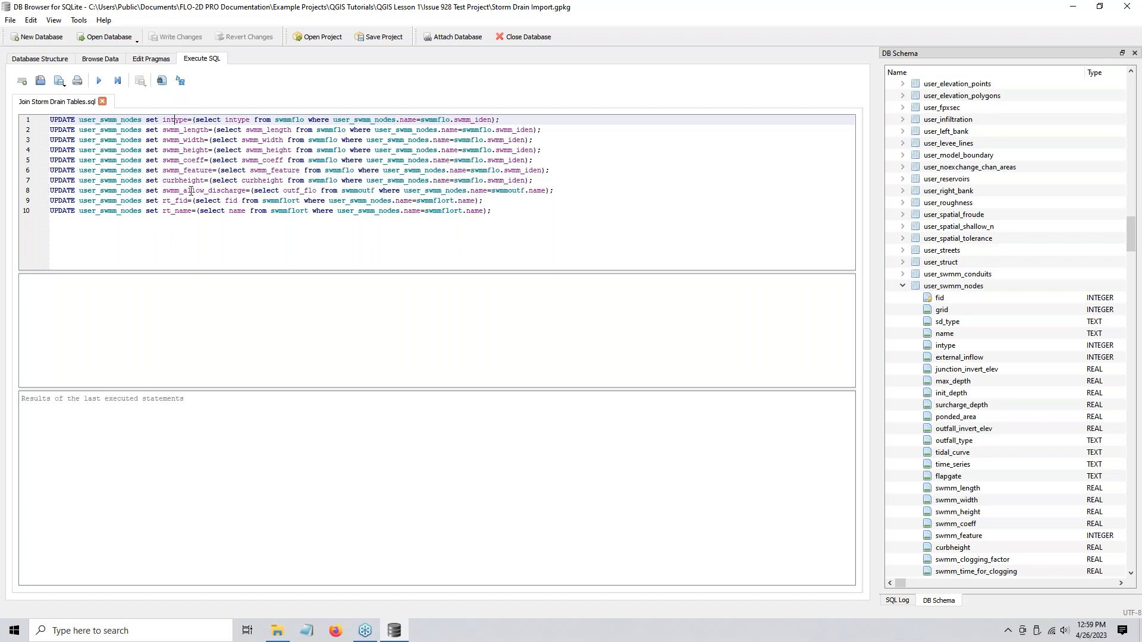
drag(165, 193, 246, 190)
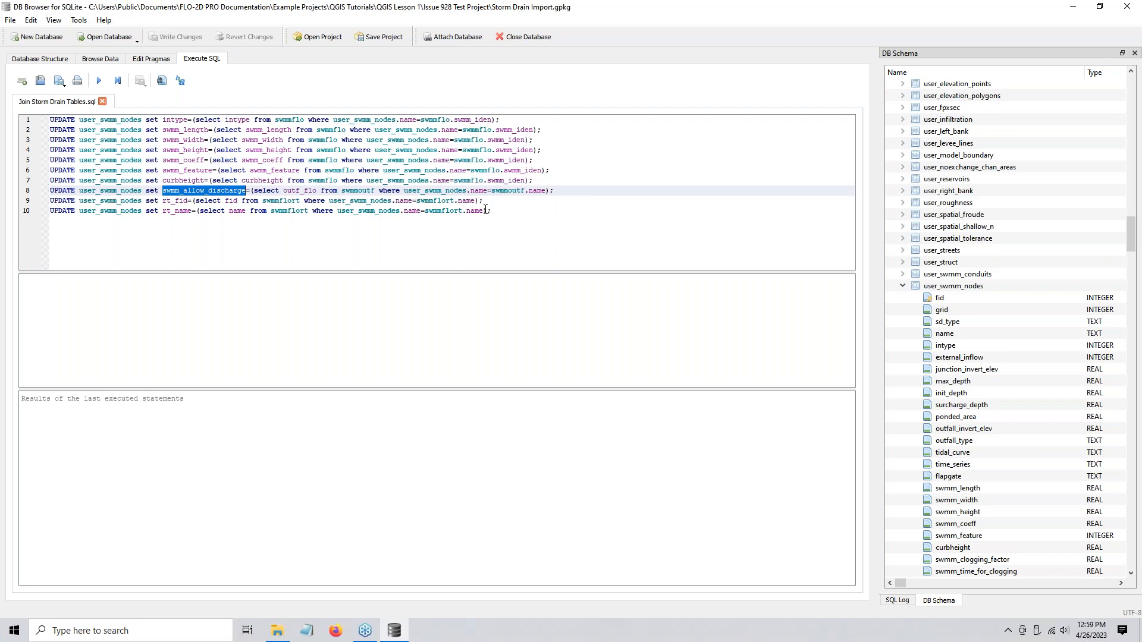
scroll(1004, 353, down, 2)
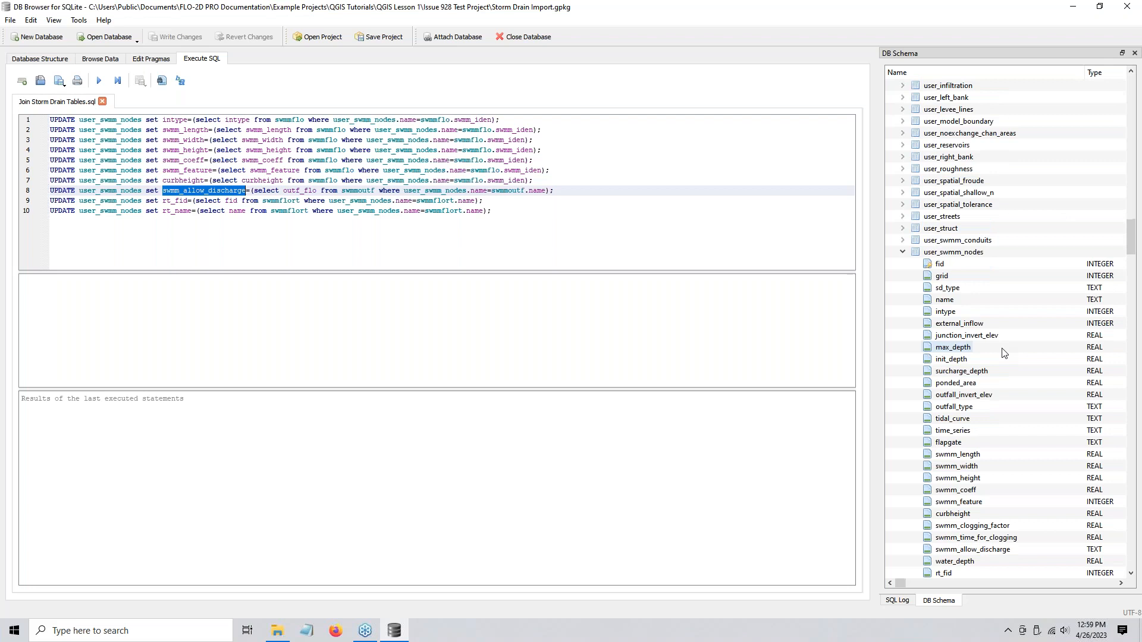
scroll(1004, 353, down, 3)
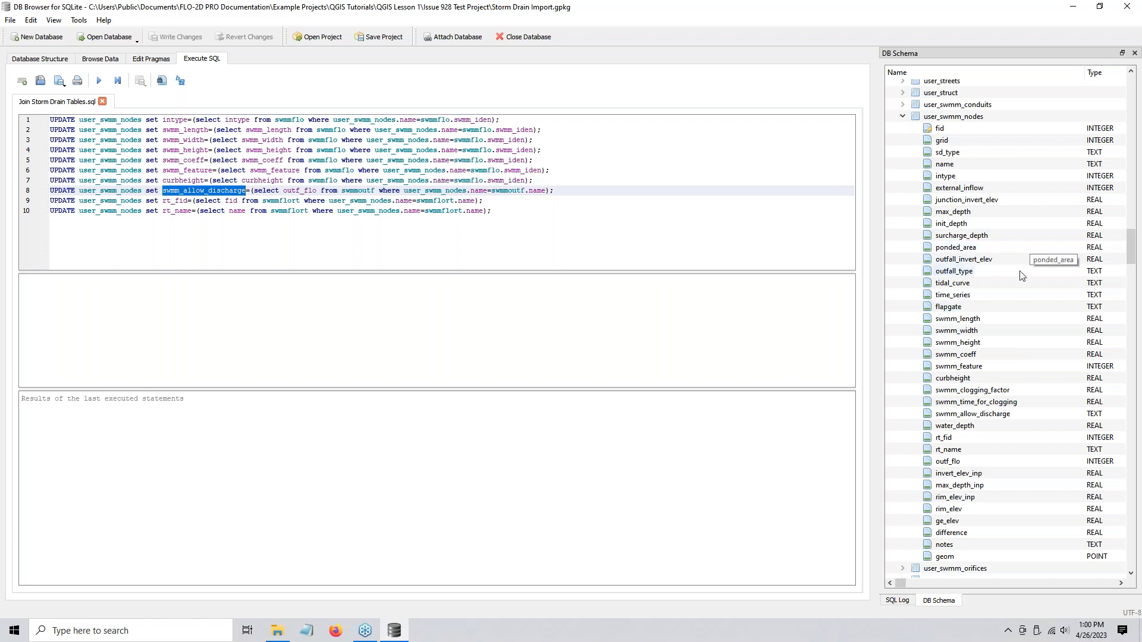
scroll(1004, 329, up, 1)
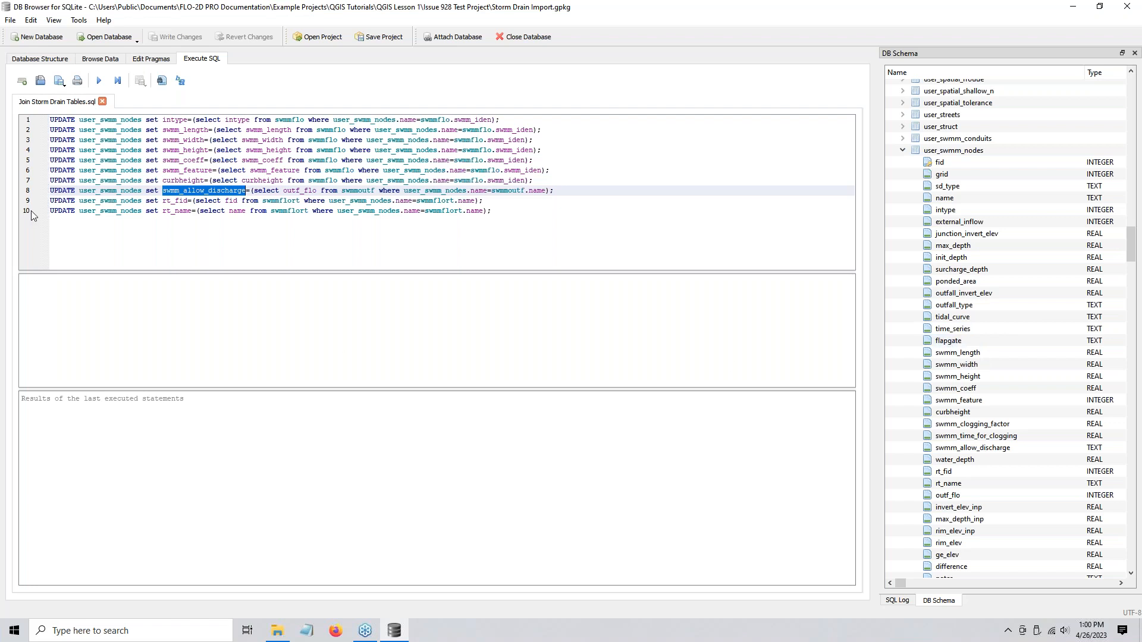
- Browse the records of the swmmoutf table to check its outf_flo values
click(100, 60)
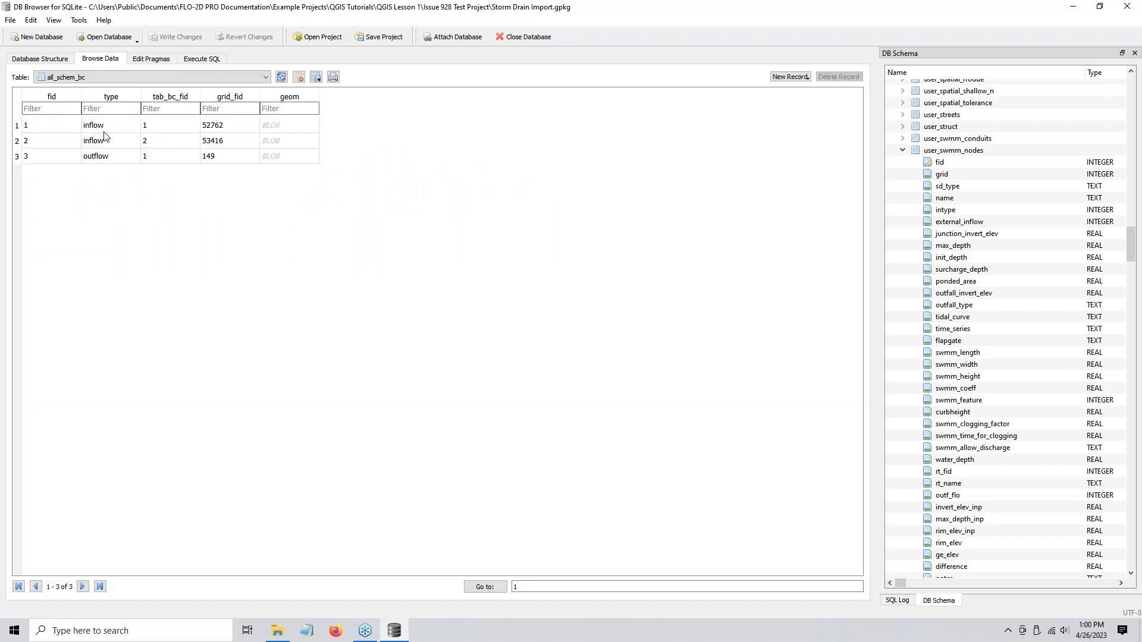
click(93, 78)
scroll(131, 212, down, 7)
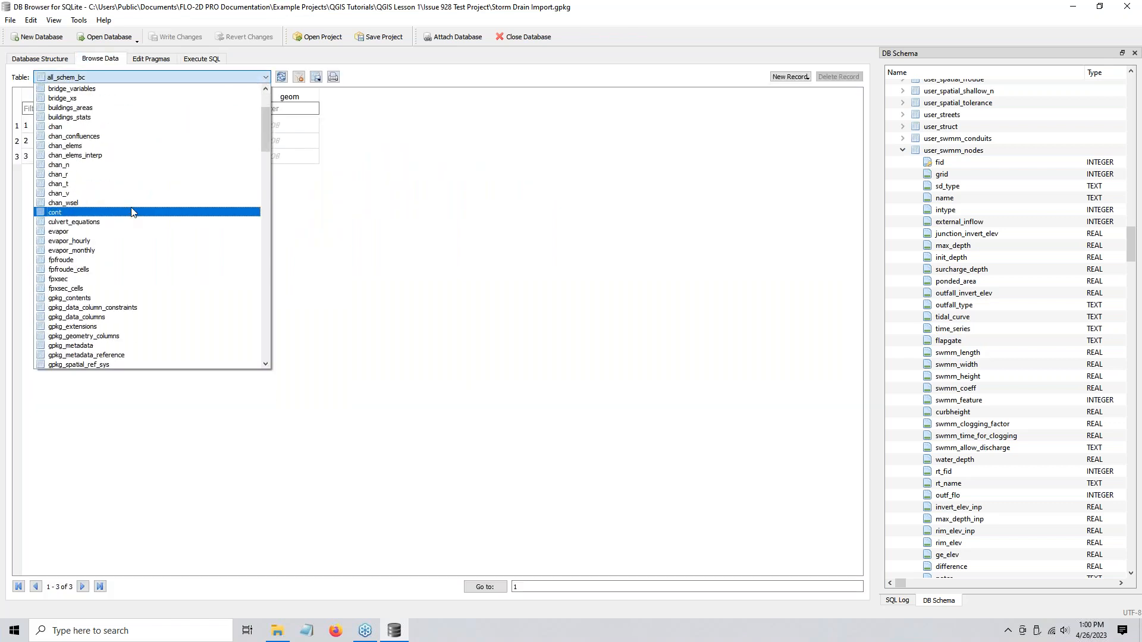
scroll(132, 212, down, 15)
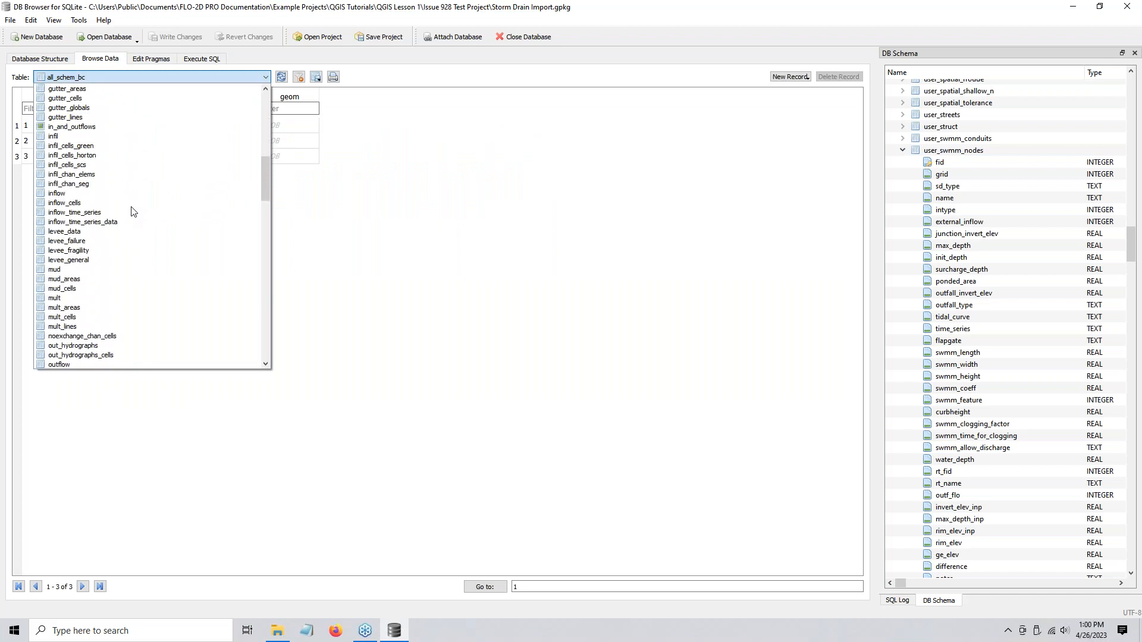
scroll(131, 212, down, 15)
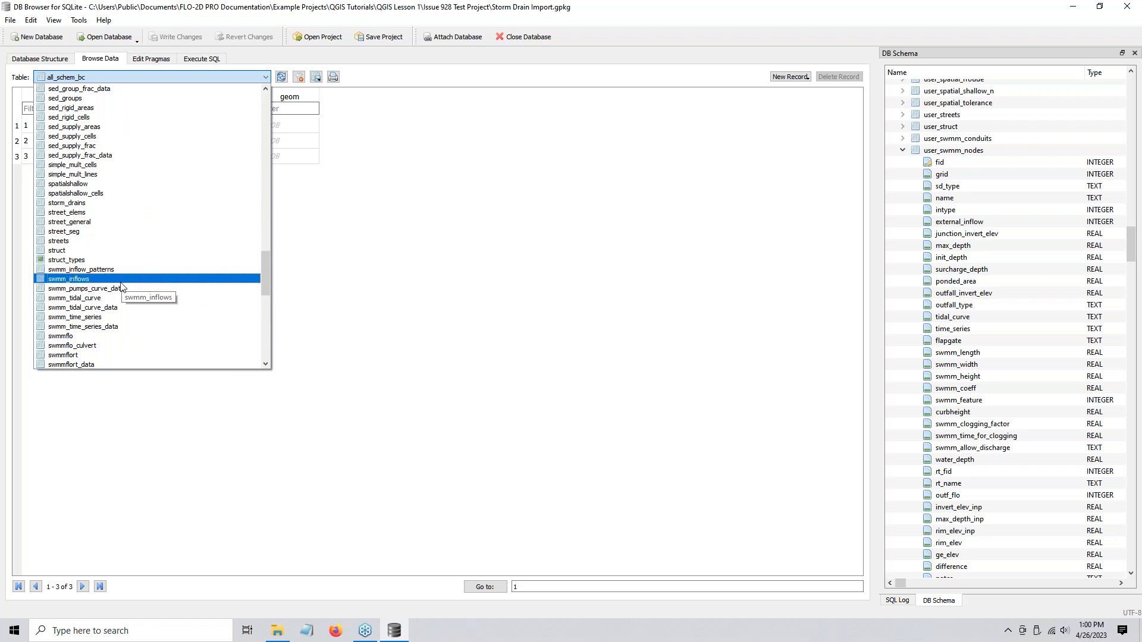
scroll(126, 333, down, 1)
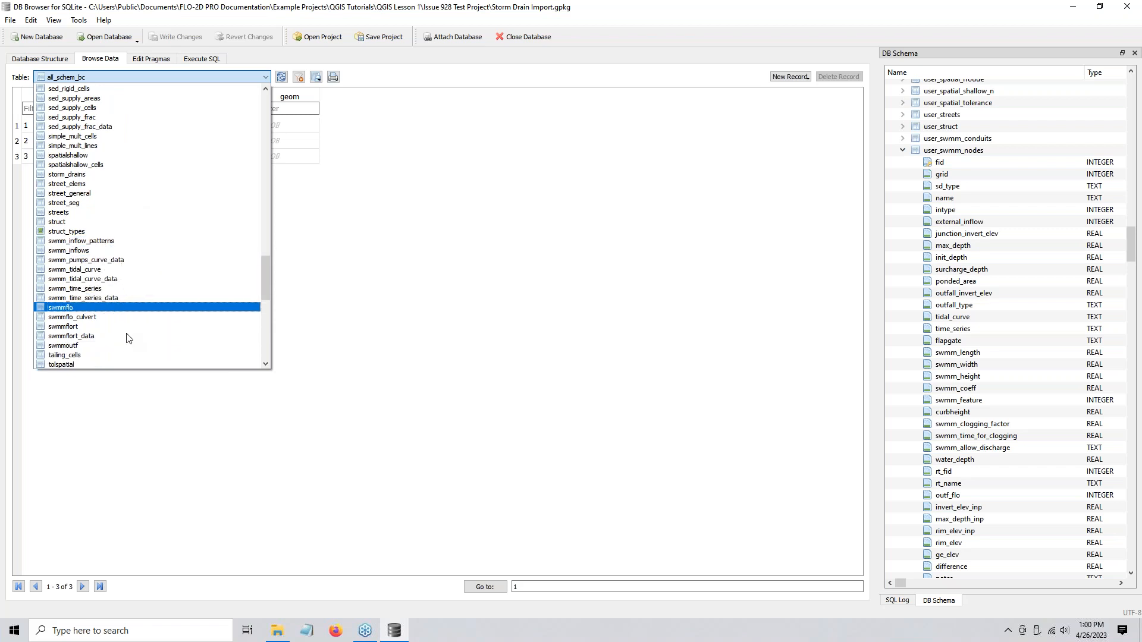
click(93, 345)
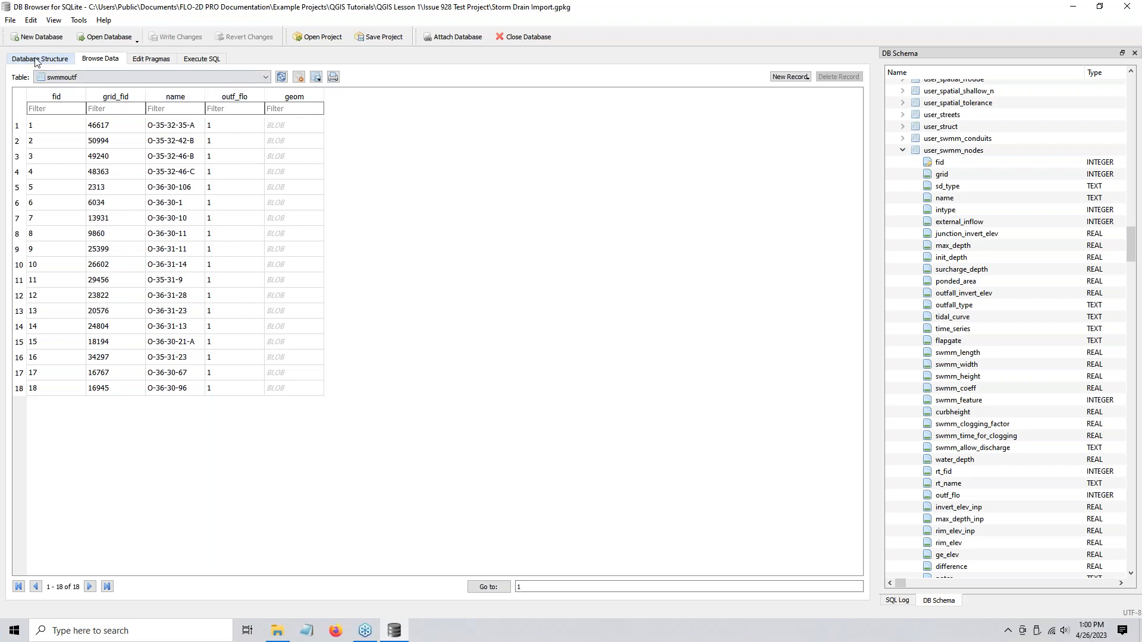
- Return to the SQL script and highlight the whole swmm_allow_discharge UPDATE statement for review
click(206, 62)
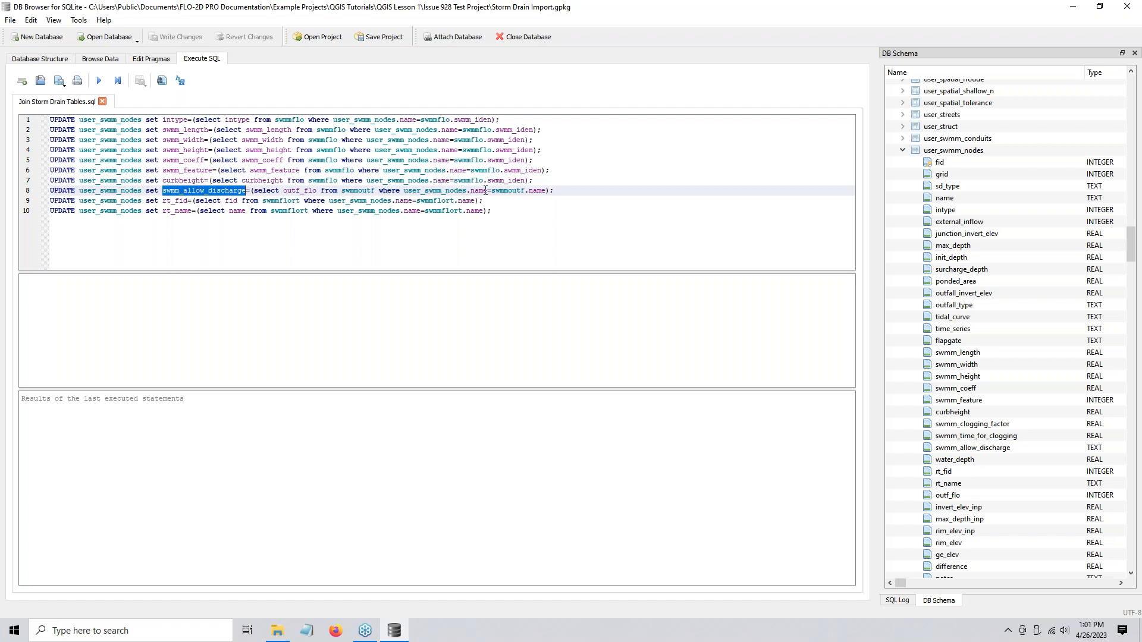
triple_click(558, 191)
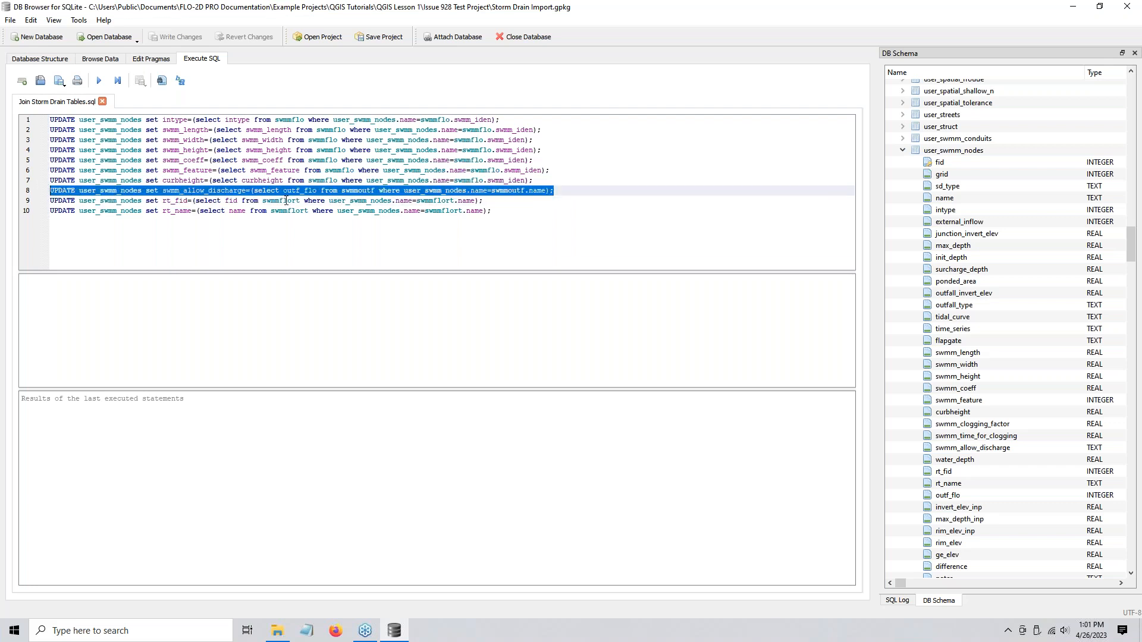
click(175, 181)
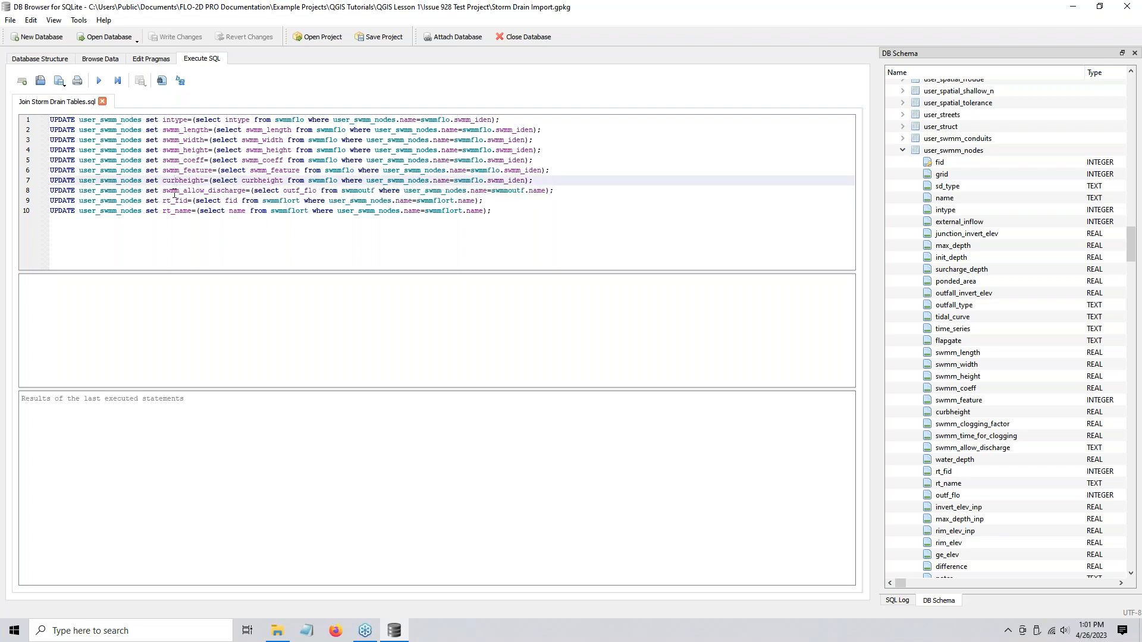
click(554, 189)
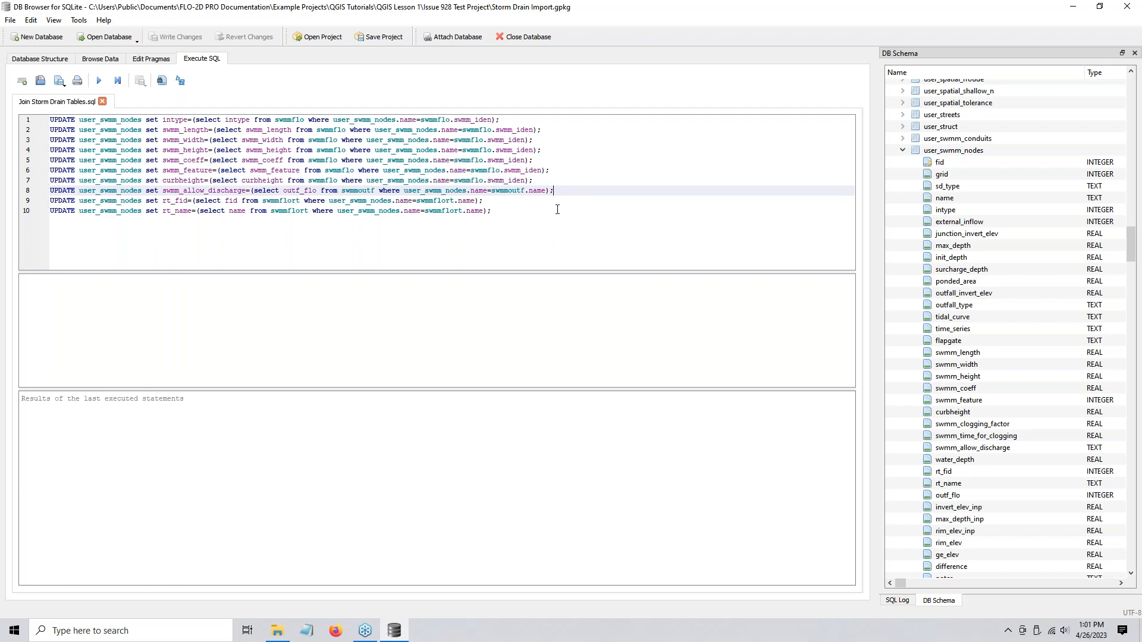
key(Up)
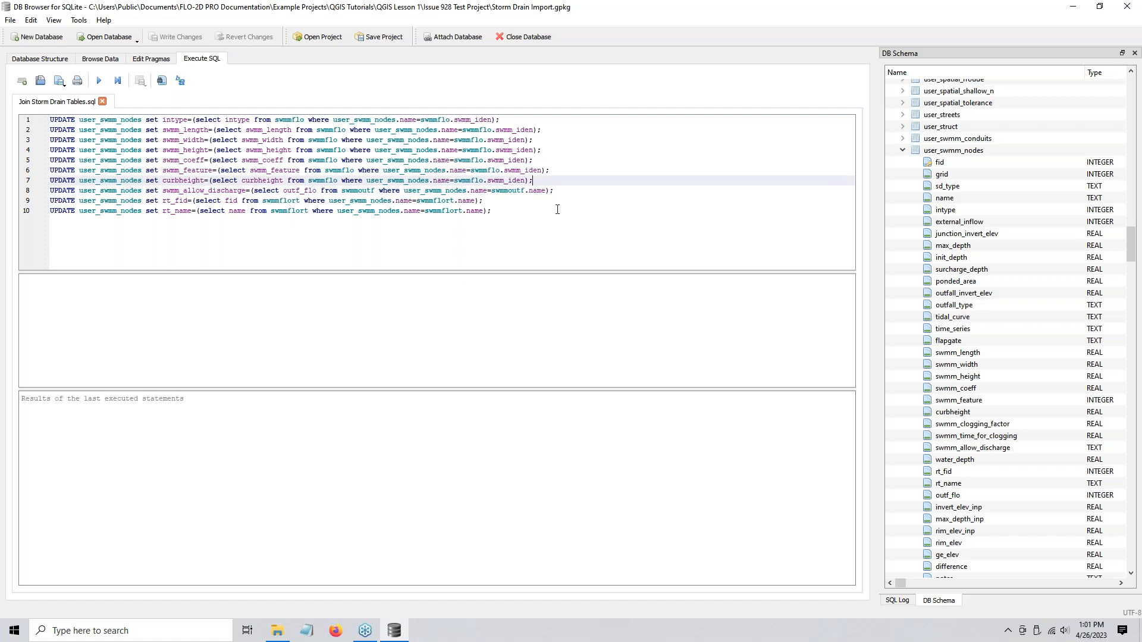
key(shift+Home)
key(ctrl+c)
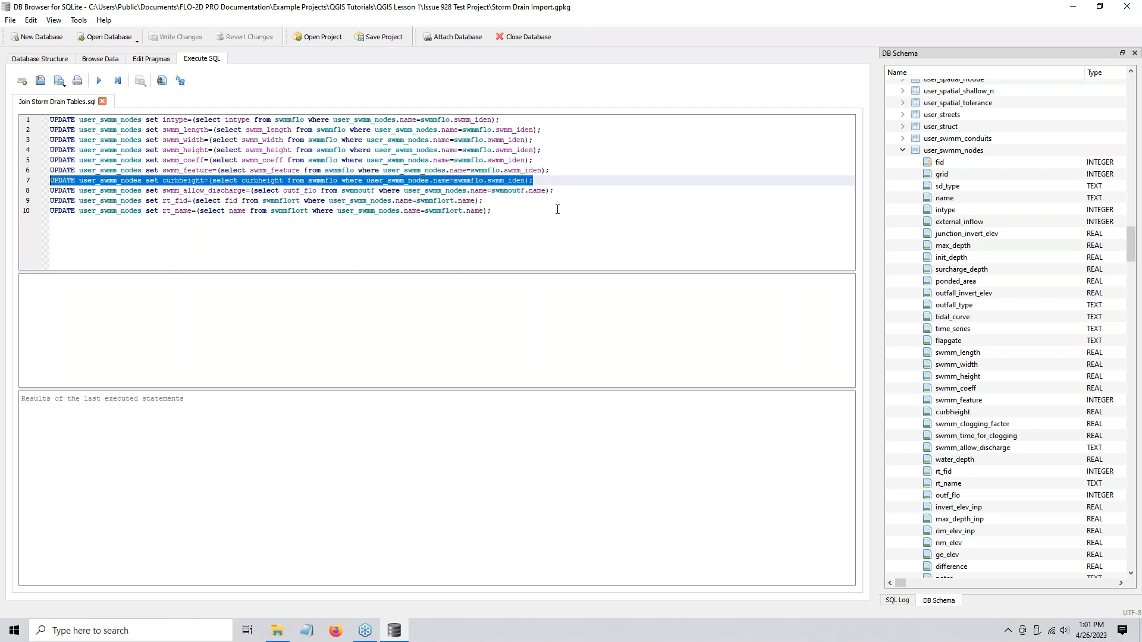
key(End)
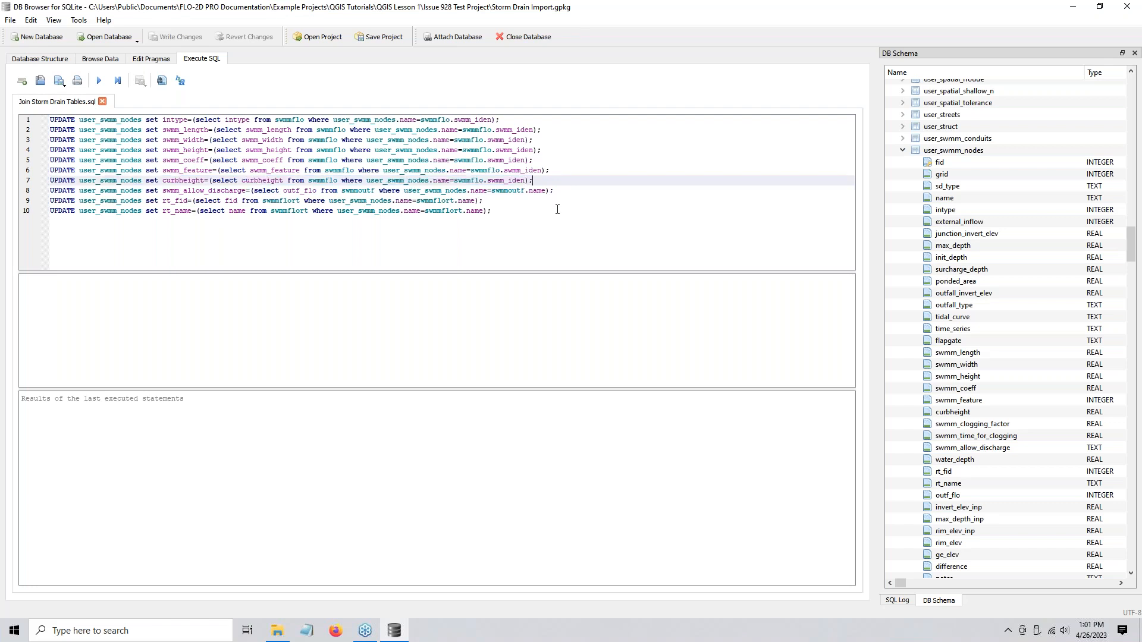
key(Return)
key(ctrl+v)
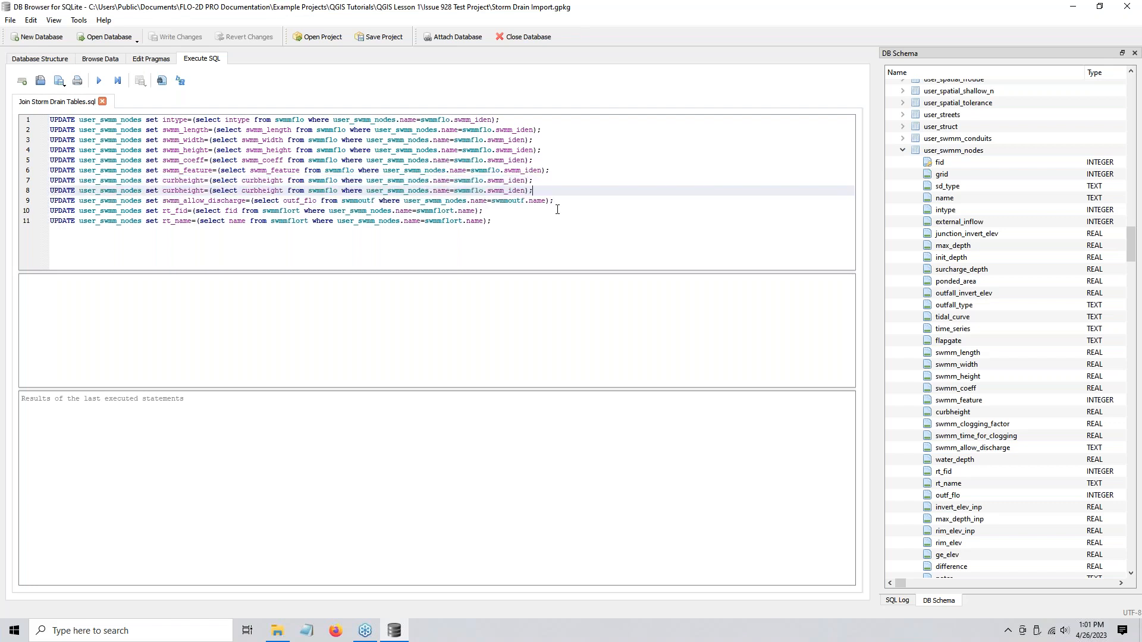
double_click(194, 191)
drag(558, 192, 32, 191)
key(Delete)
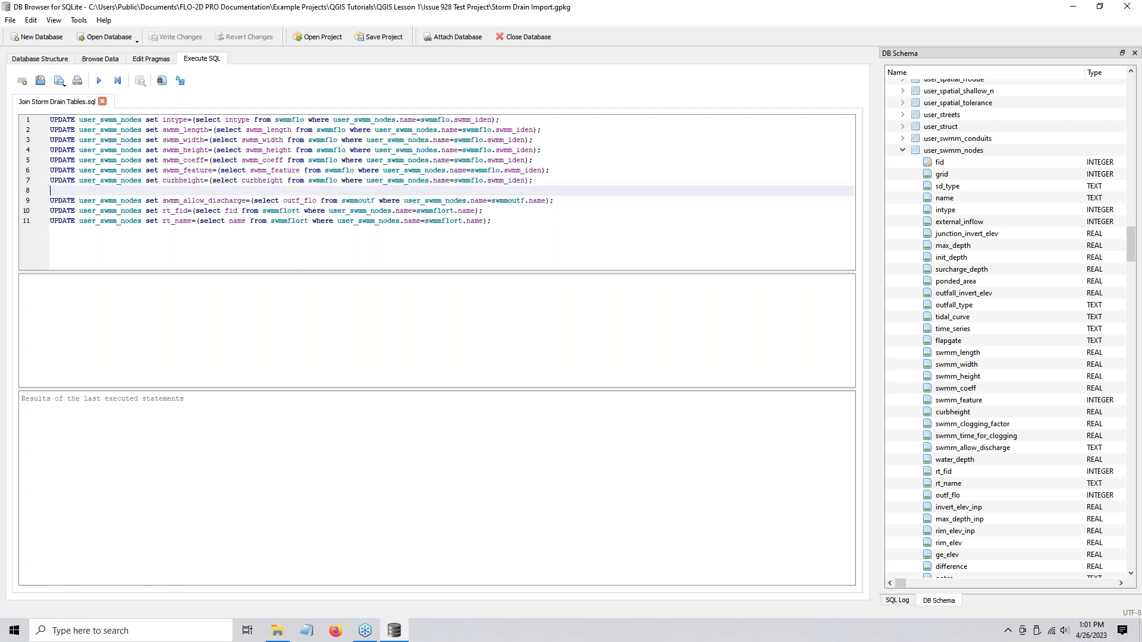
key(Delete)
key(Up)
key(Up)
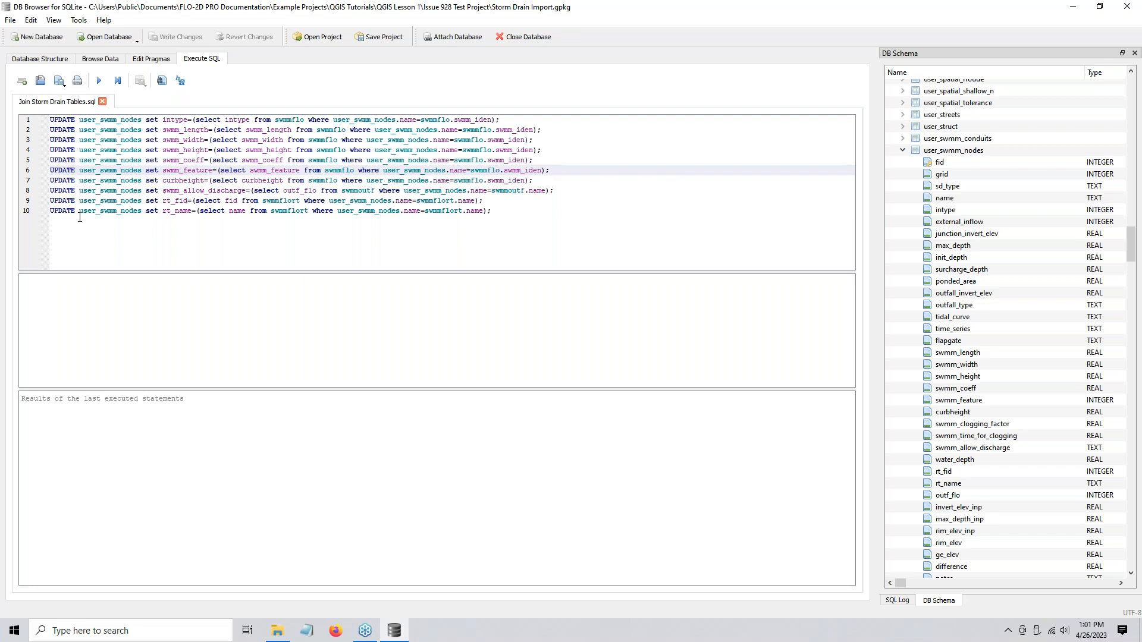
- Browse the records of the swmmflo table and filter its swmm_feature column by 1
click(93, 60)
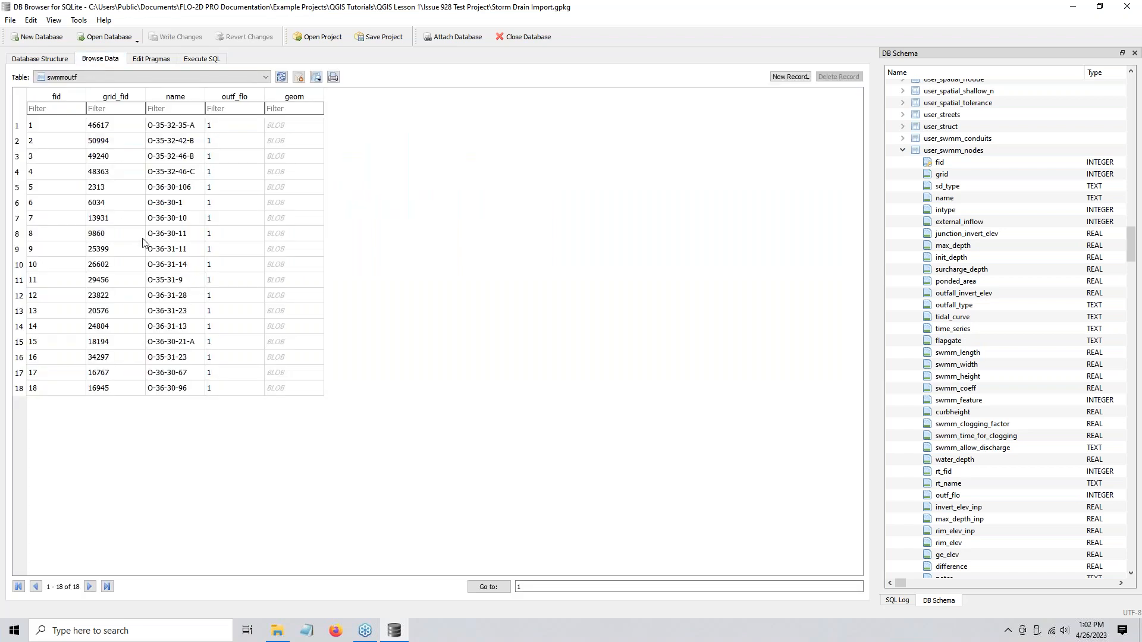
click(116, 78)
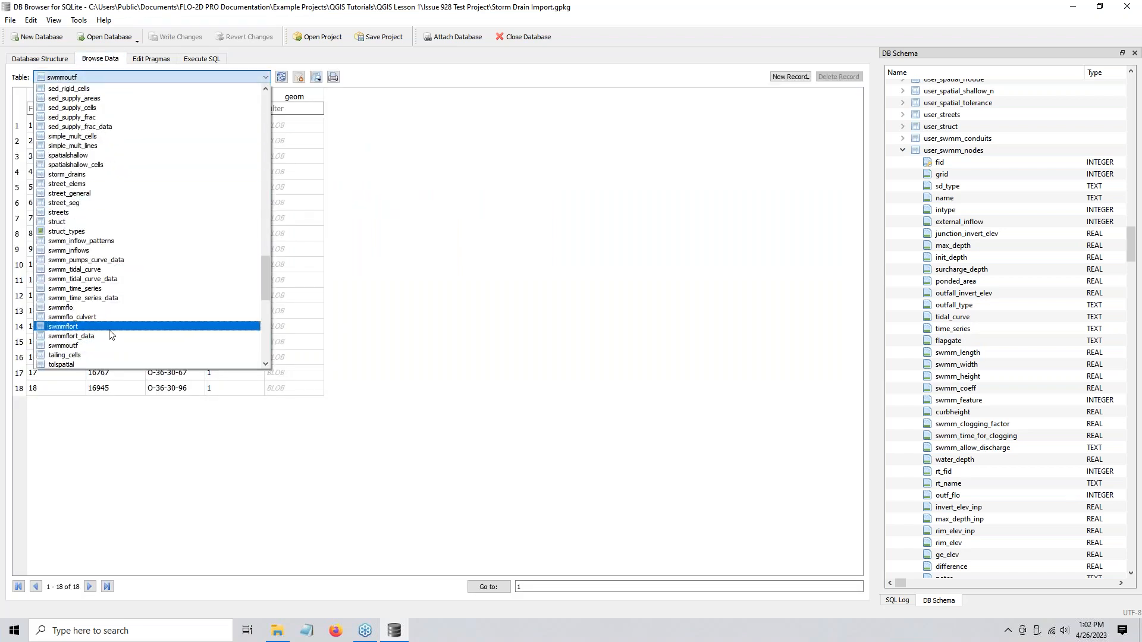
click(110, 308)
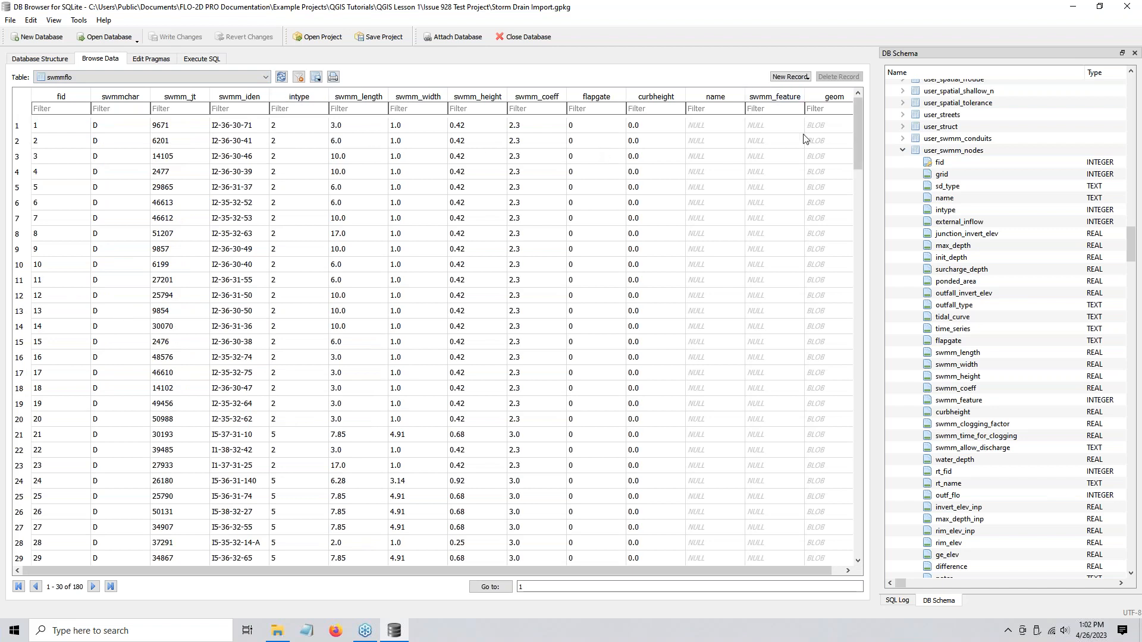
click(798, 109)
text(1)
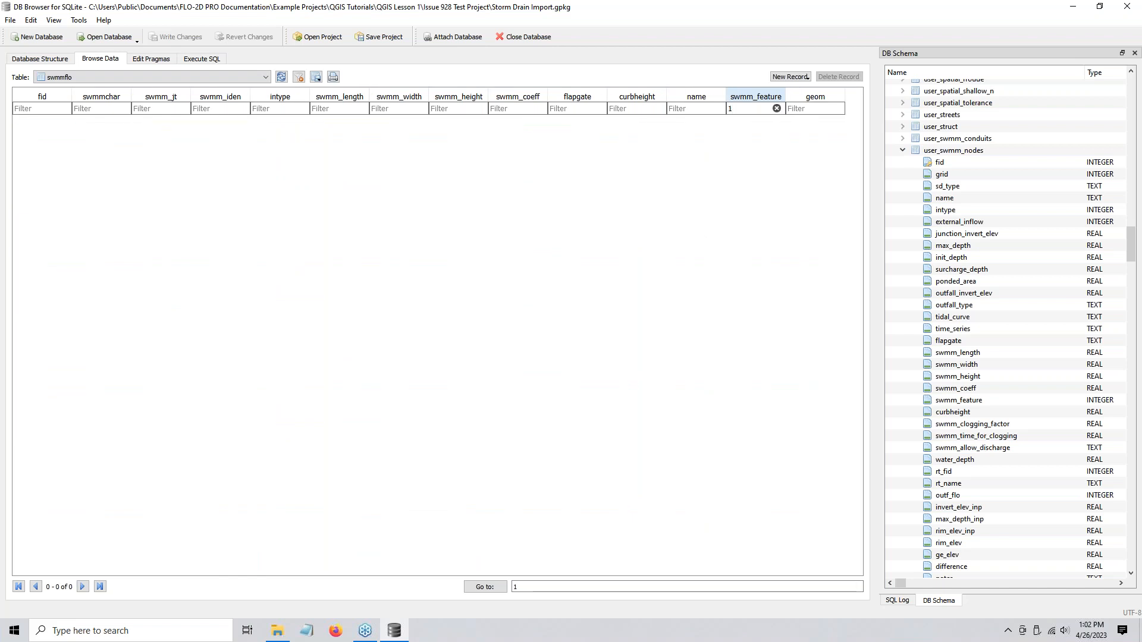
- Clear the swmm_feature filter and filter the swmmflo records by a flapgate value of 1
key(BackSpace)
click(585, 111)
text(1)
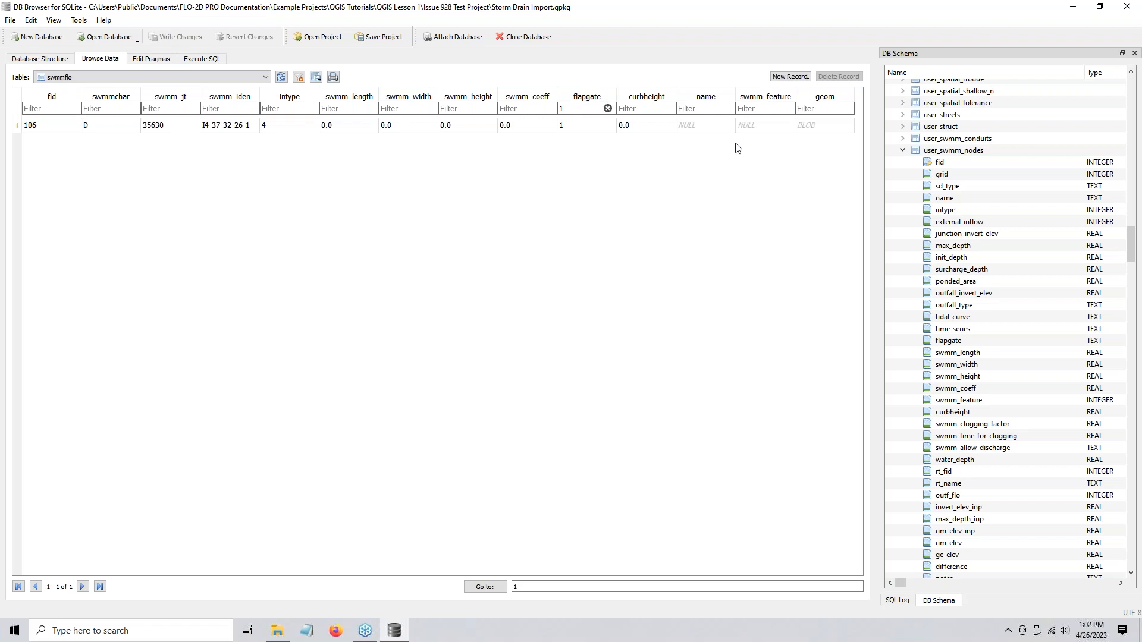
- Set swmm_feature to 1 and flapgate to 0 for inlet I4-37-32-26-1 in swmmflo, and clear the flapgate filter
click(763, 126)
text(1)
click(573, 127)
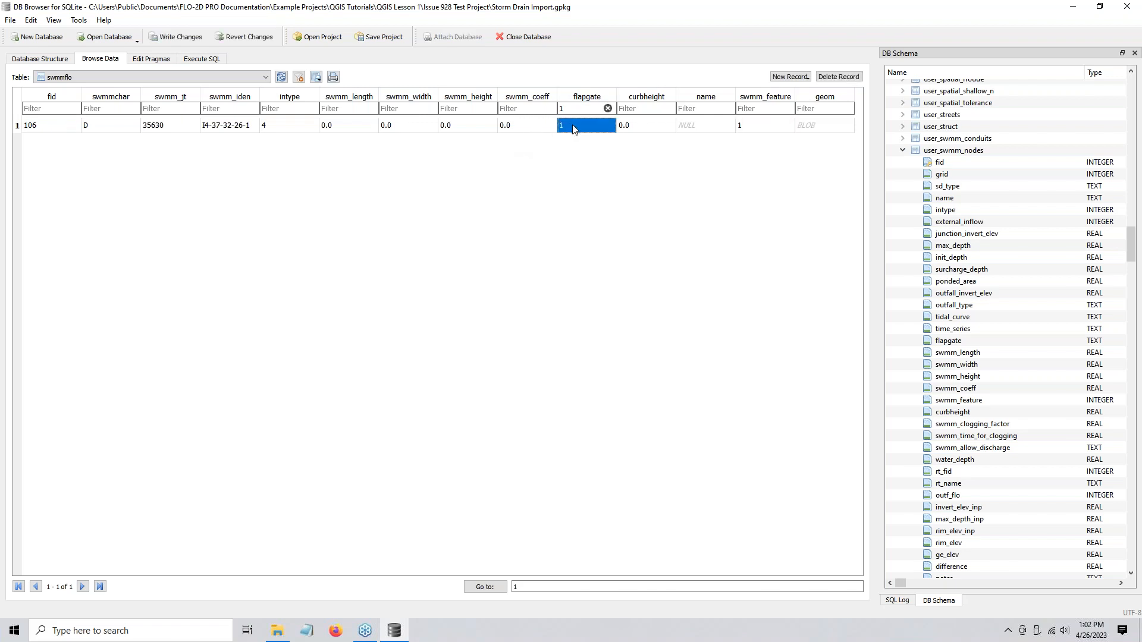
text(0)
click(747, 128)
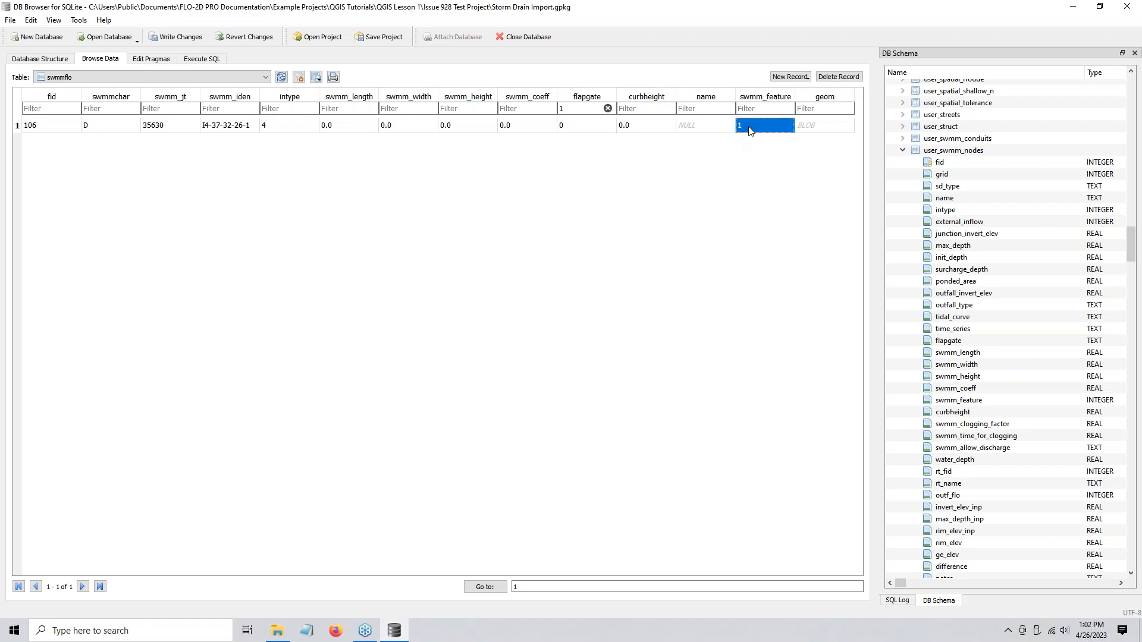
click(608, 109)
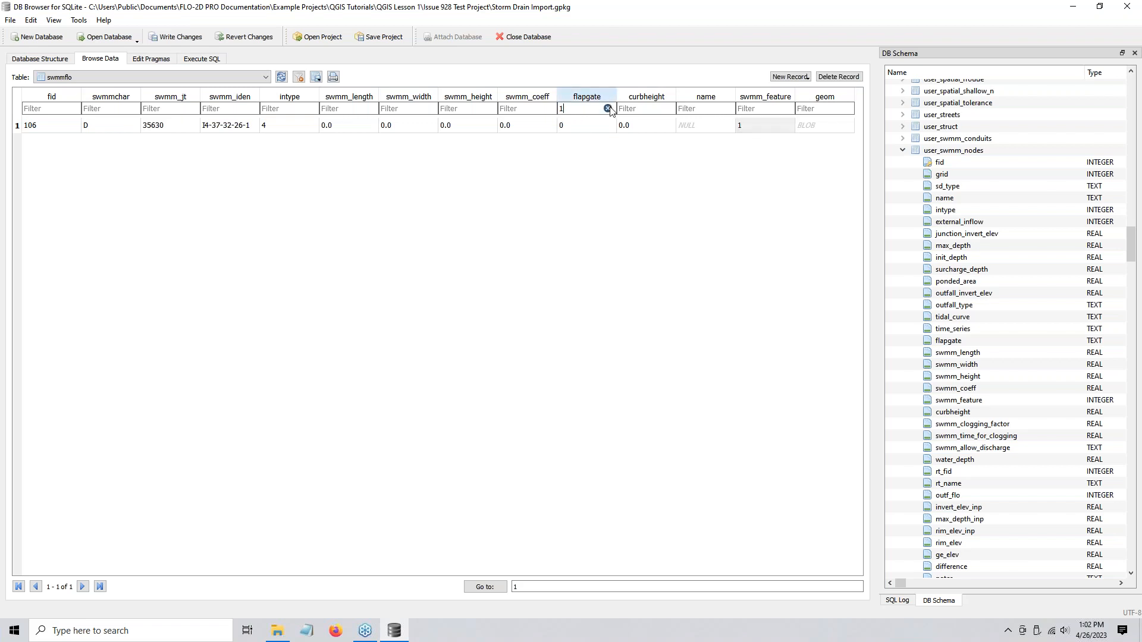
click(608, 108)
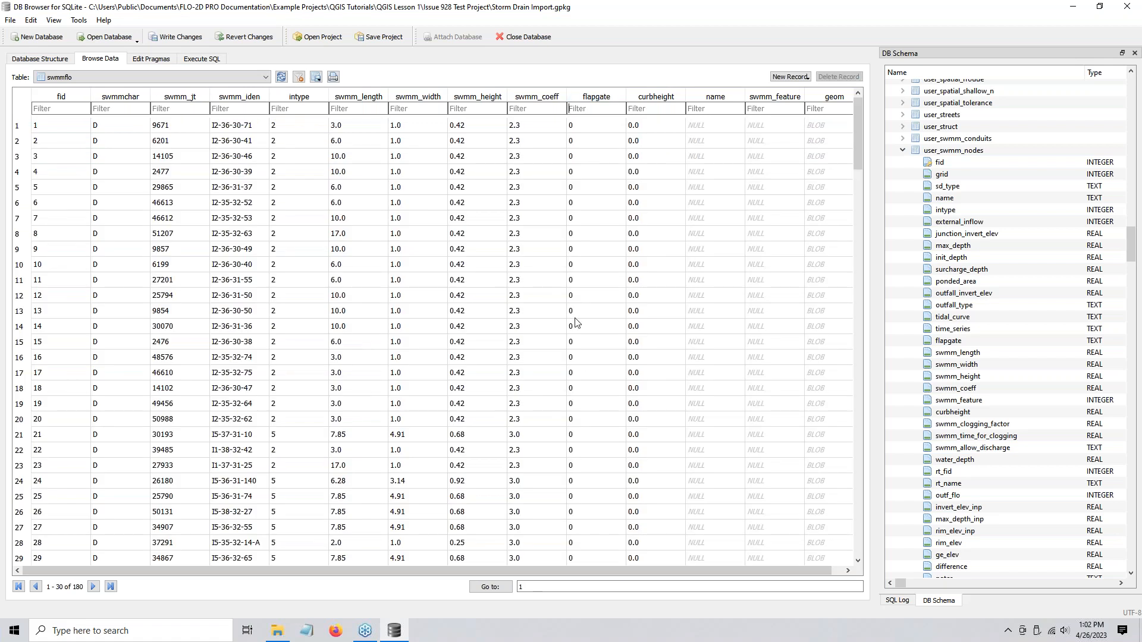
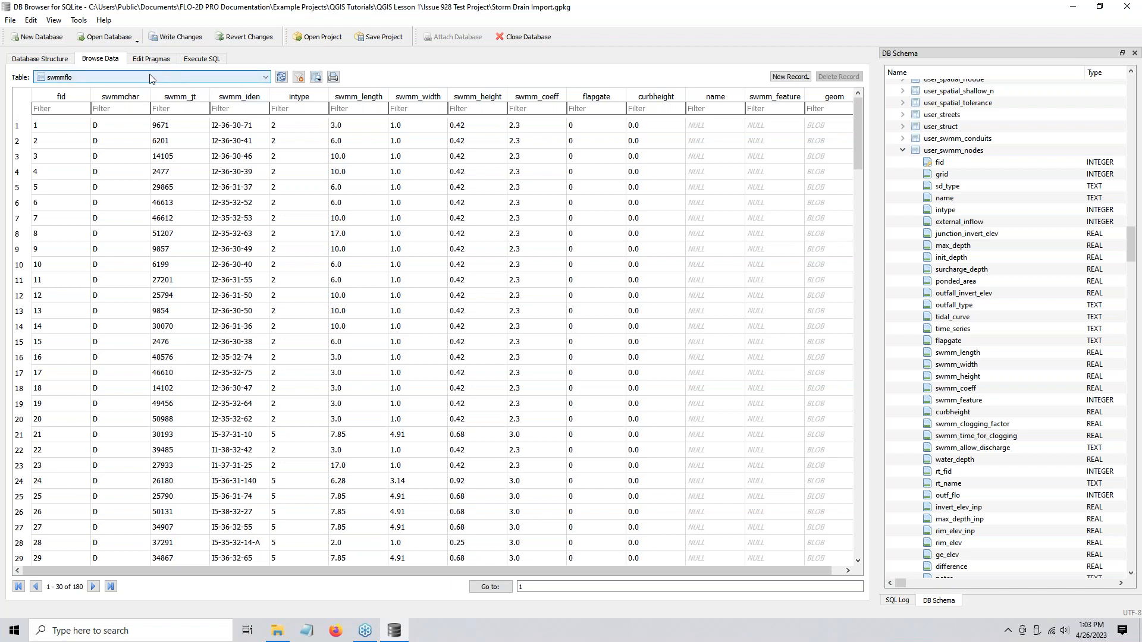
- Return to the SQL script and review the swmm_feature UPDATE statement, highlighting its selected swmm_feature source column
click(202, 58)
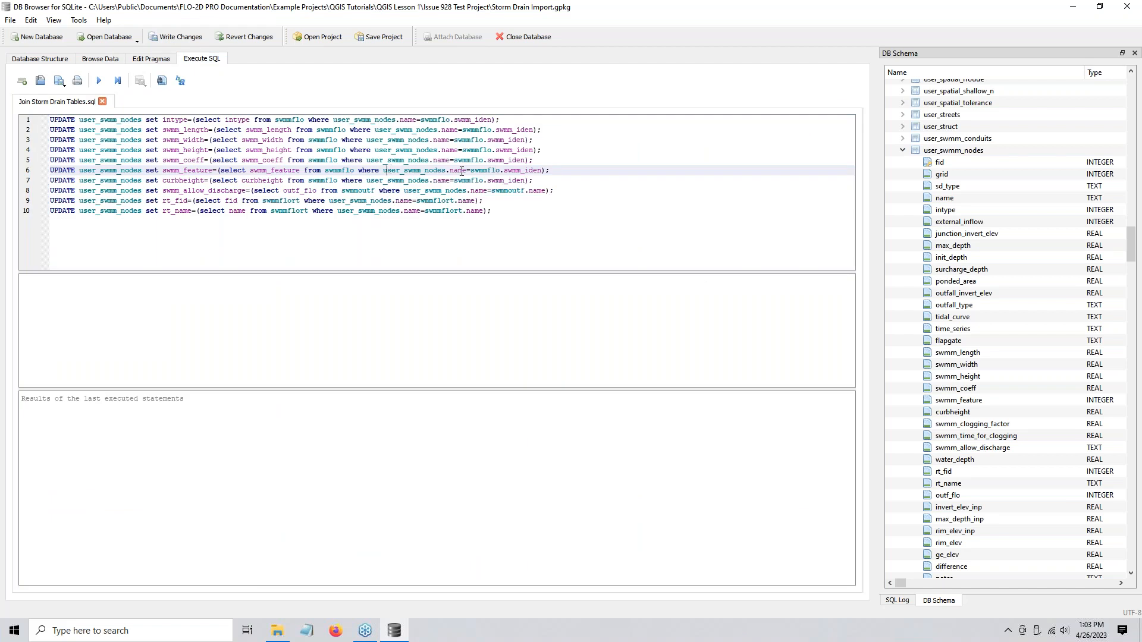
drag(562, 170, 50, 171)
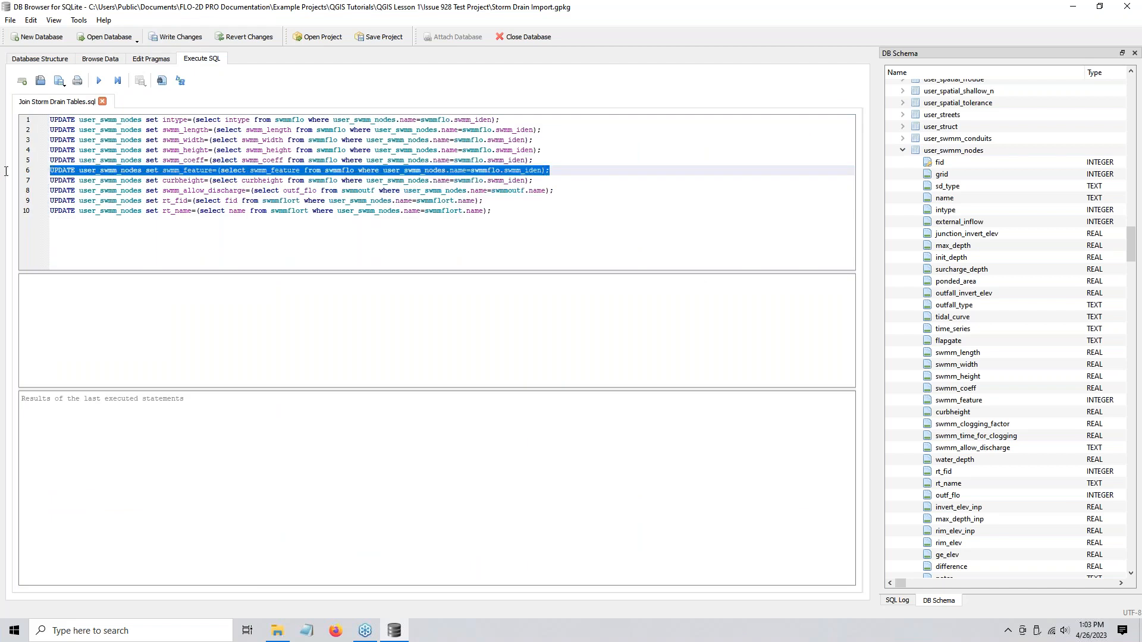
click(341, 171)
drag(249, 170, 301, 170)
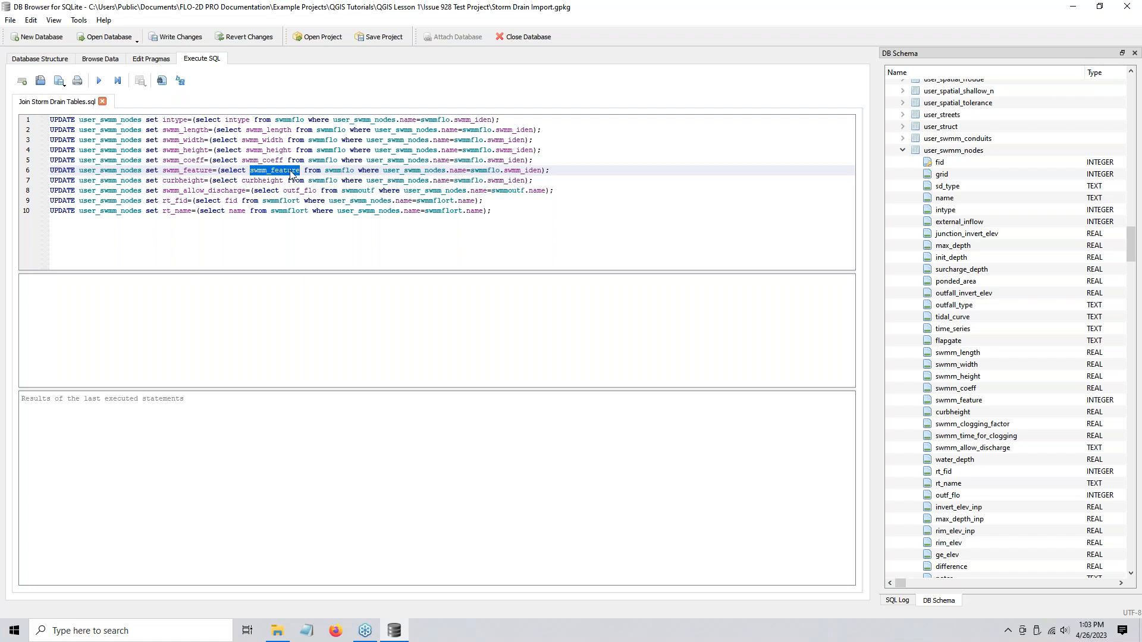
click(624, 171)
click(502, 210)
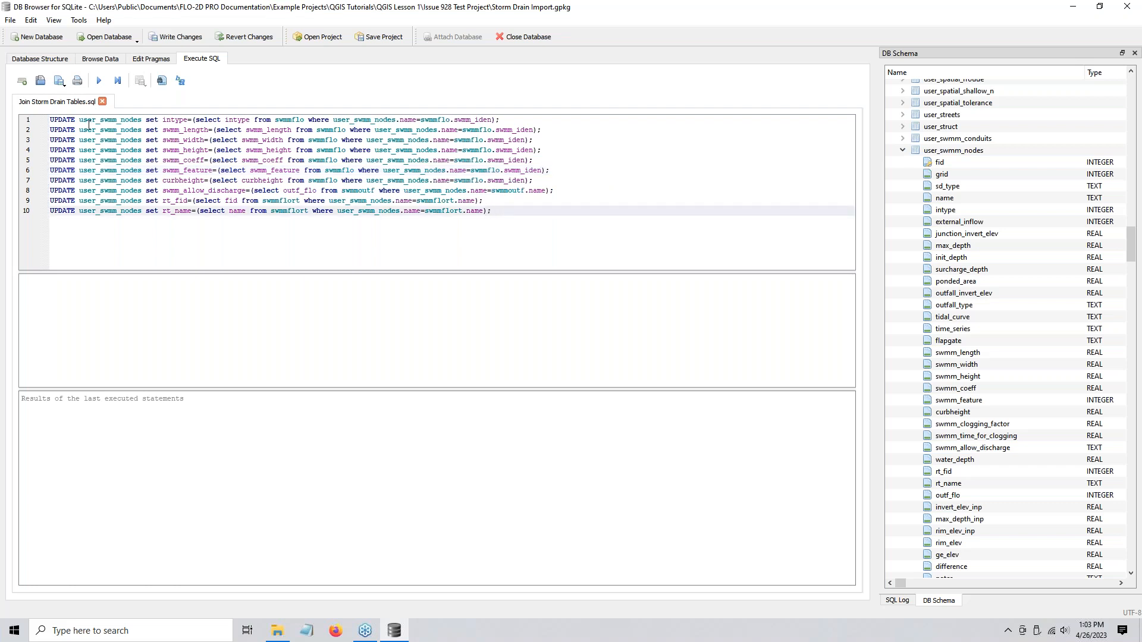
- Execute the whole Join Storm Drain Tables script and read its execution result message
click(100, 82)
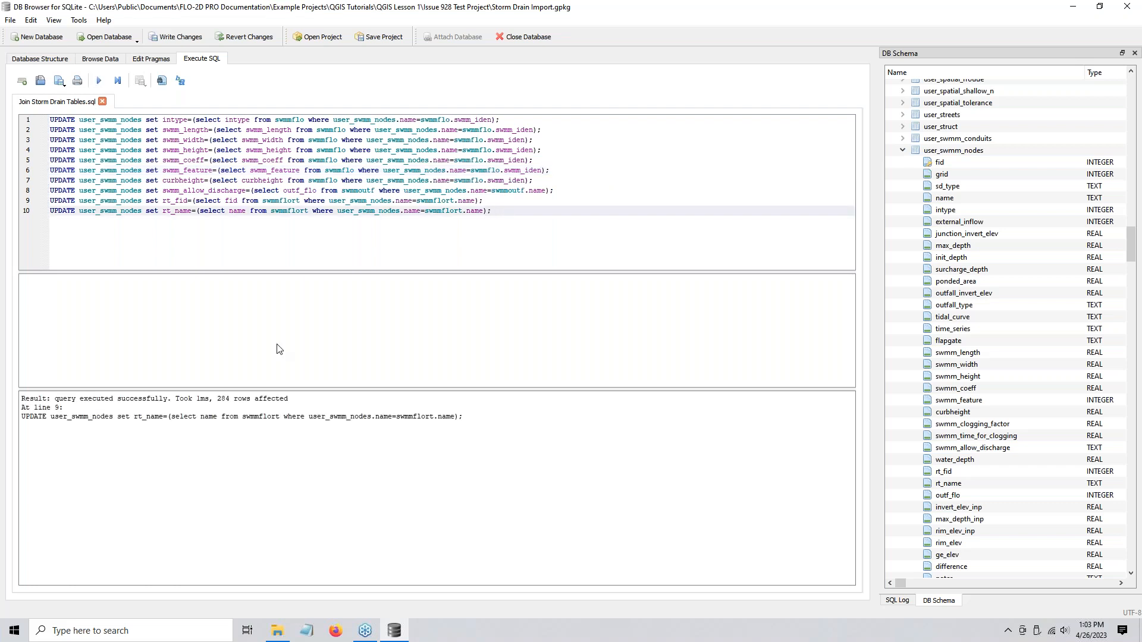
click(227, 410)
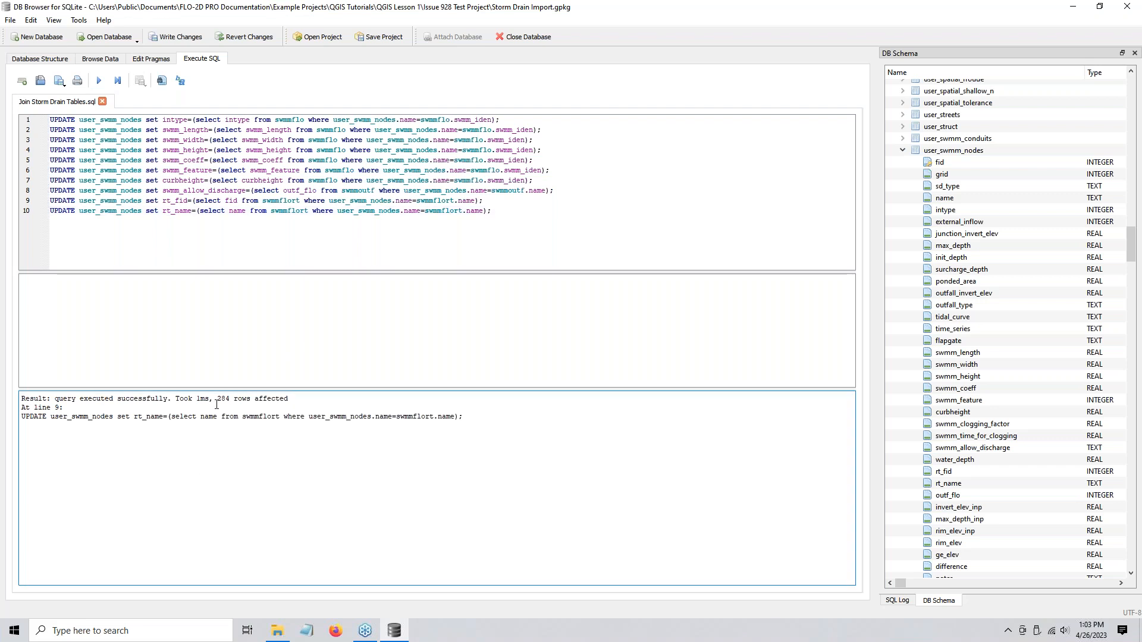
drag(186, 397, 293, 397)
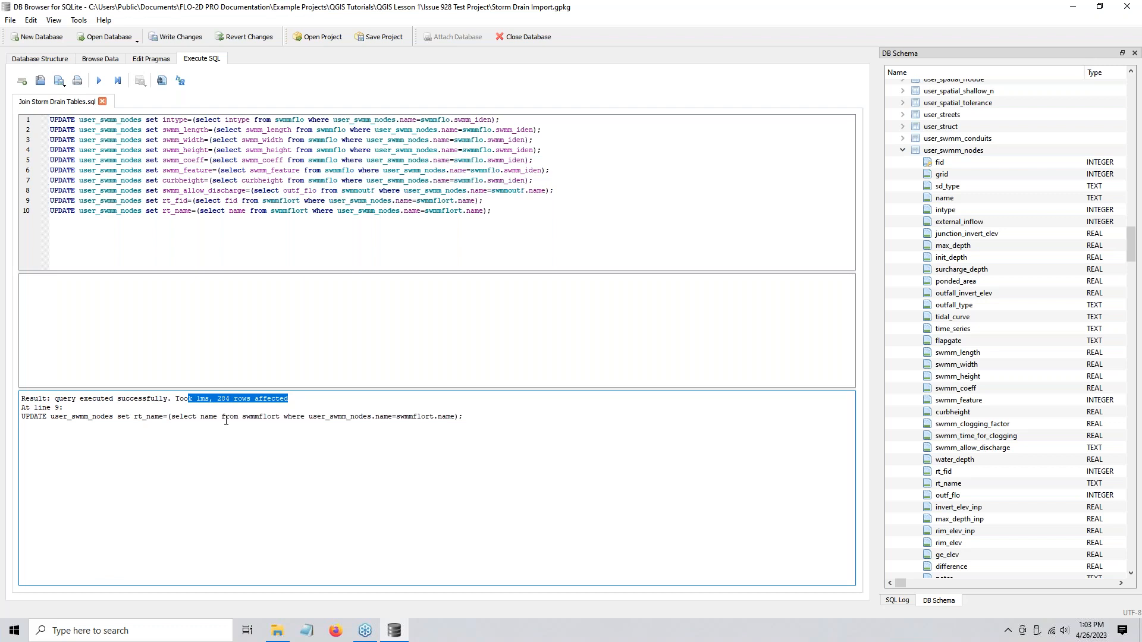
drag(155, 417, 561, 437)
click(199, 421)
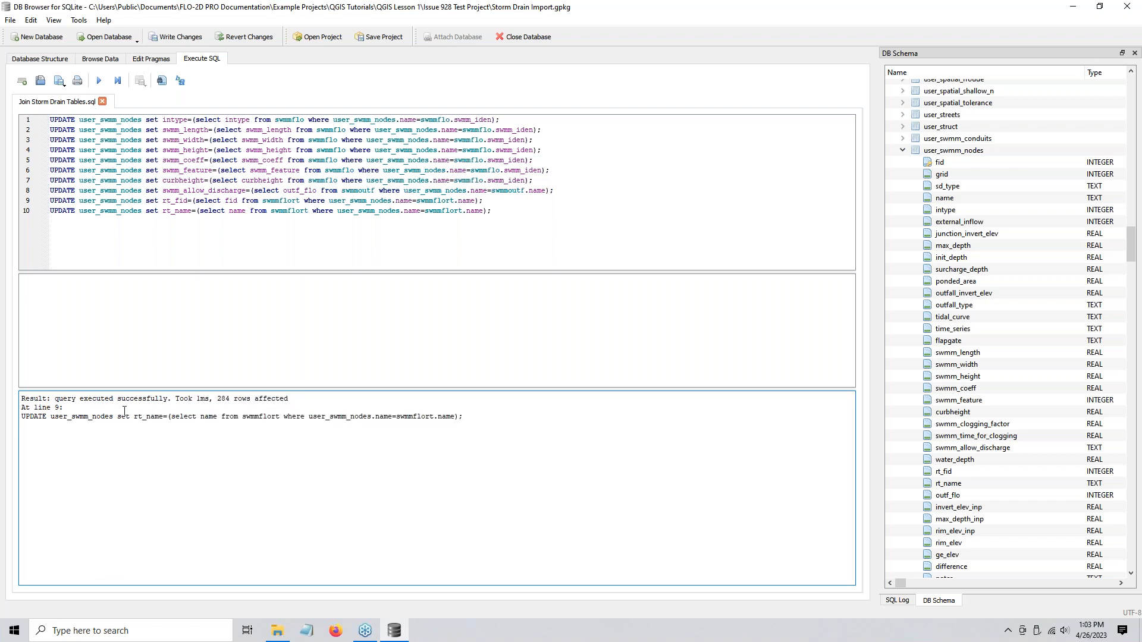
- Try executing the script with the user_swmm_nodes column in the rt_name statement's WHERE clause changed to fff, and inspect the result message
double_click(406, 212)
text(fff)
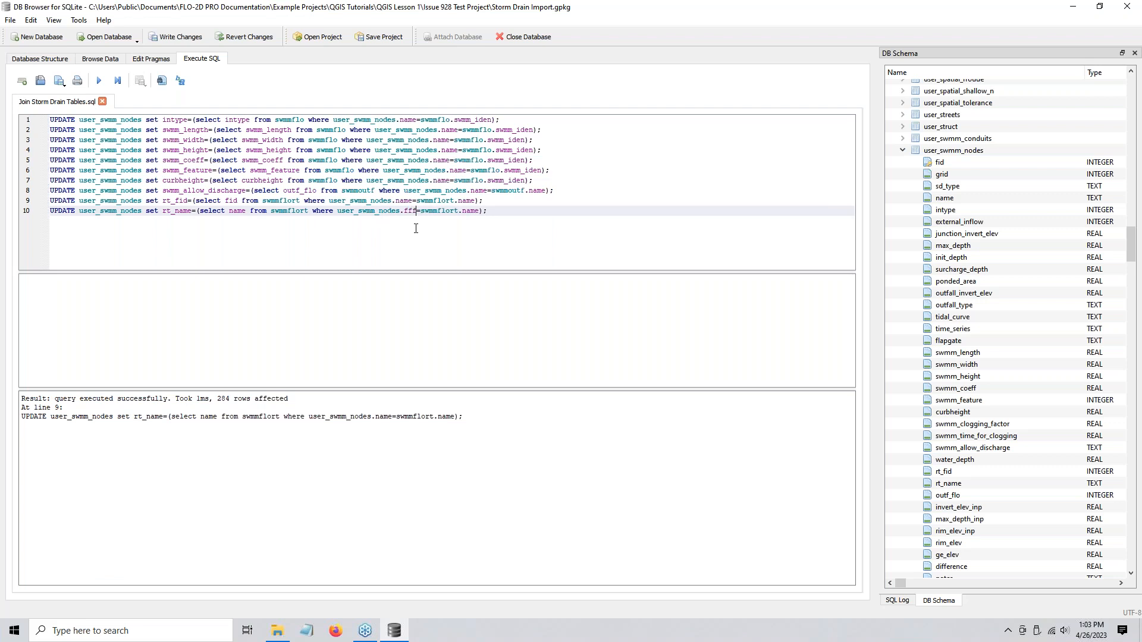
click(99, 80)
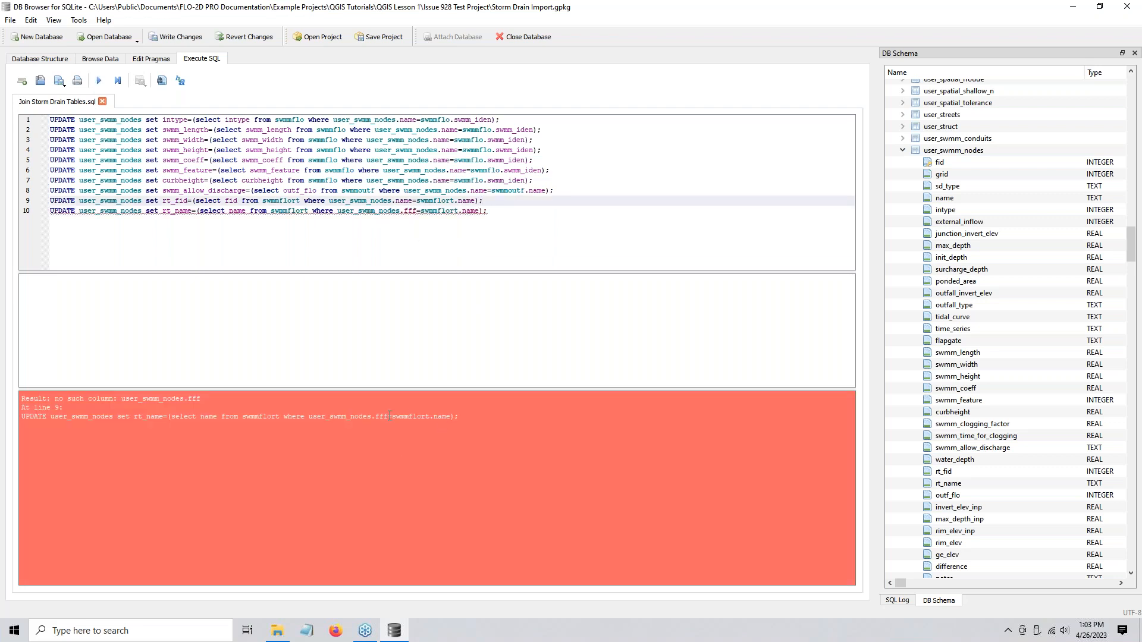
drag(374, 416, 409, 415)
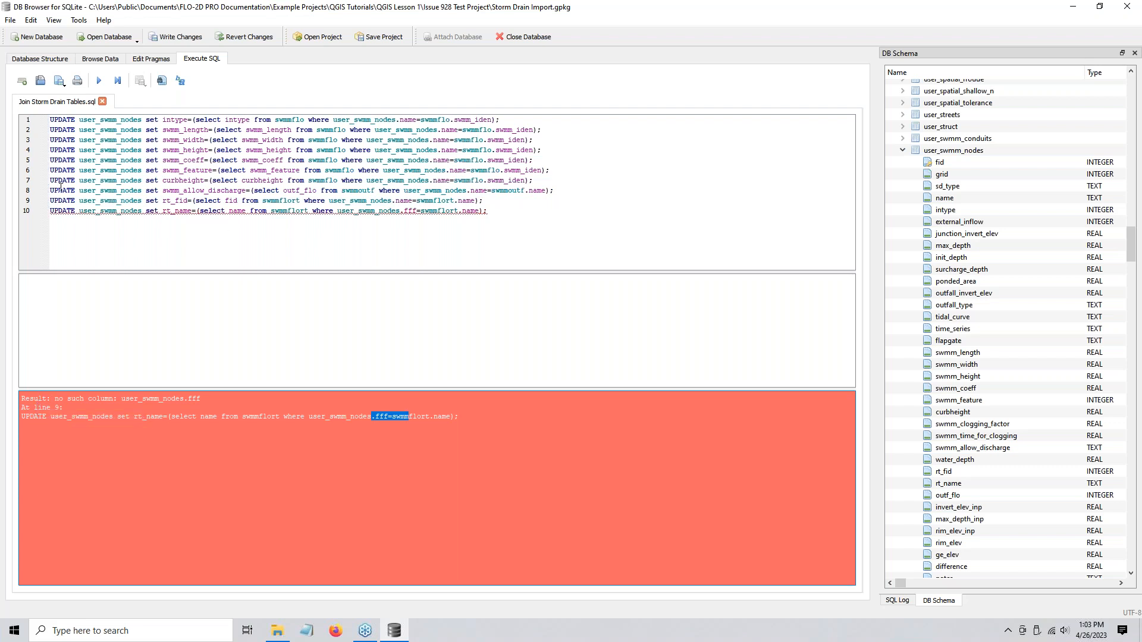
- Change fff back to name in the rt_name statement's WHERE clause and execute the script again
click(404, 211)
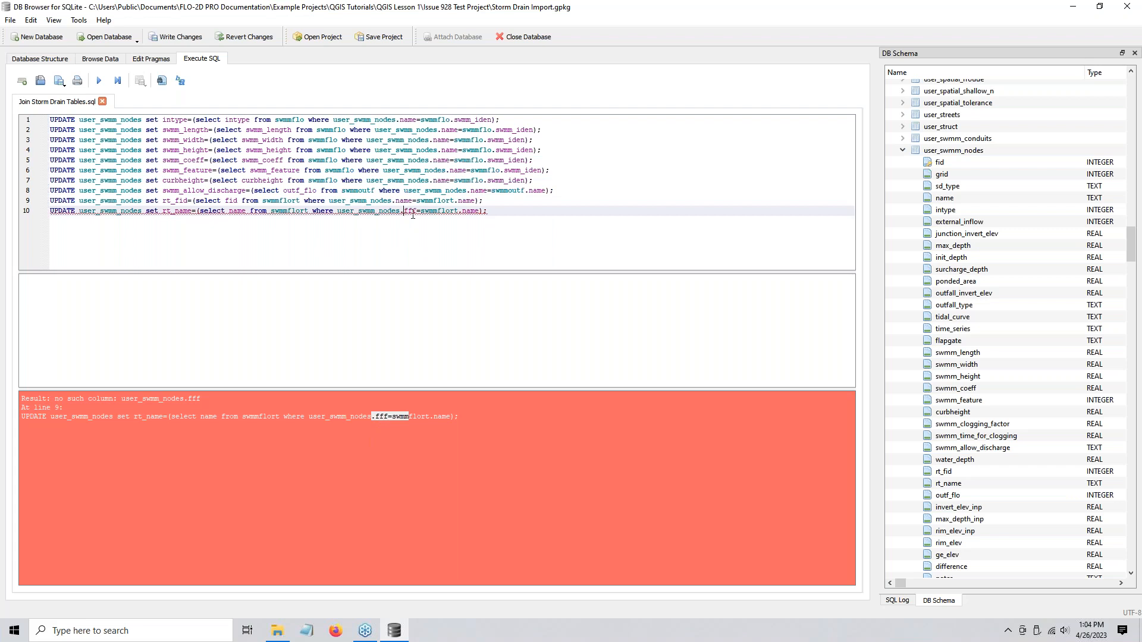
key(BackSpace)
key(BackSpace)
key(BackSpace)
text(name)
click(100, 81)
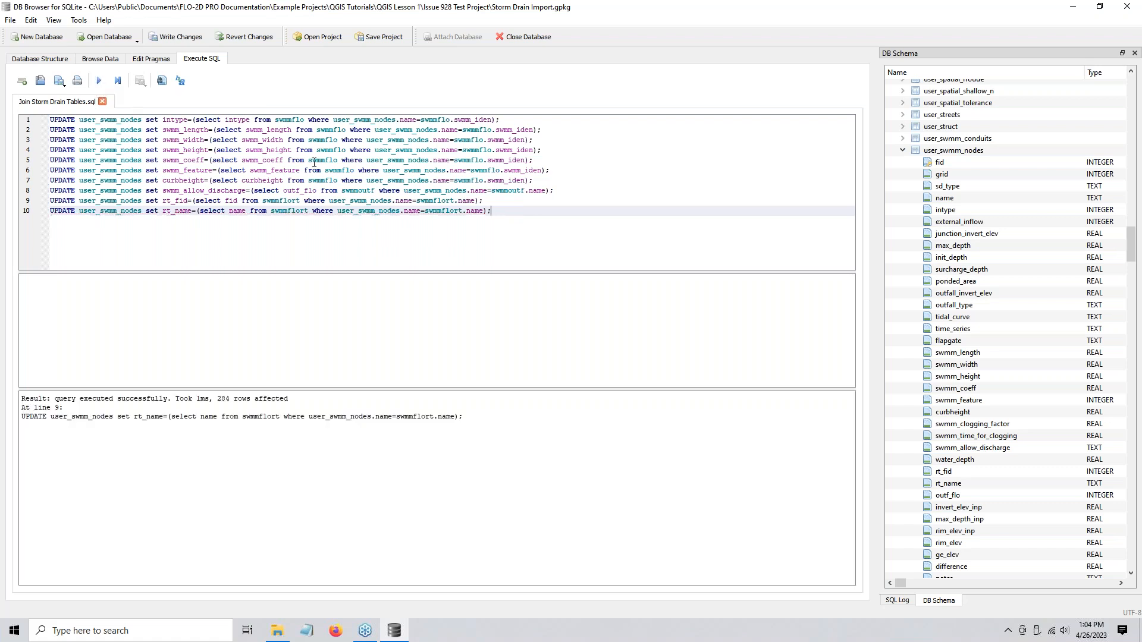
- Browse the records of the user_swmm_nodes table and check the joined intype, swmm_length, swmm_width, swmm_height, swmm_coeff and curbheight columns
click(100, 59)
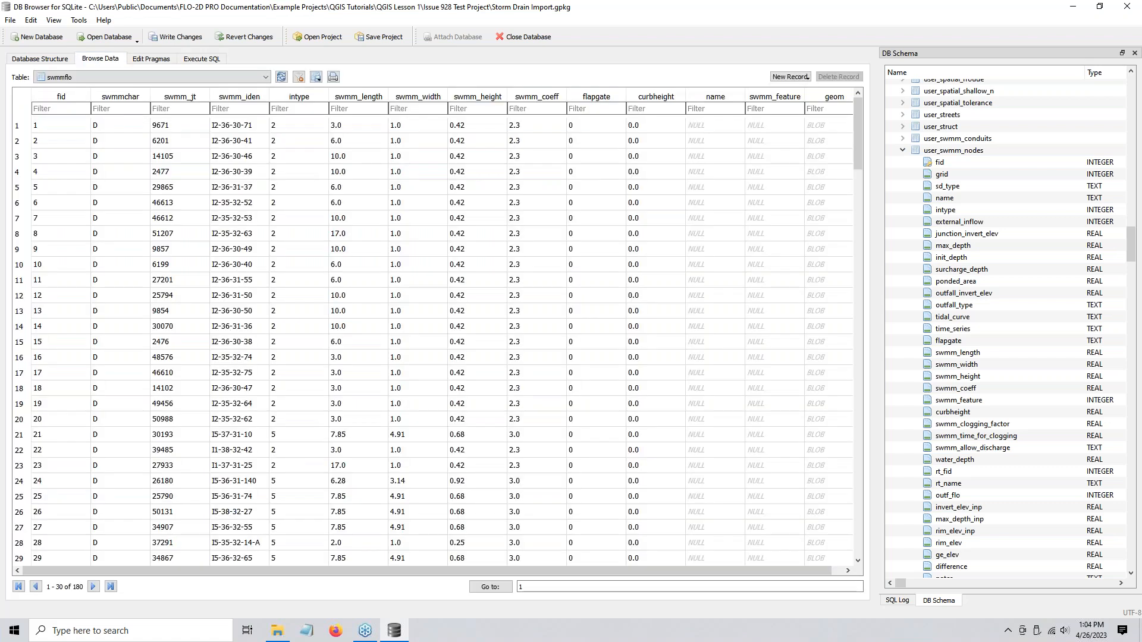
click(92, 77)
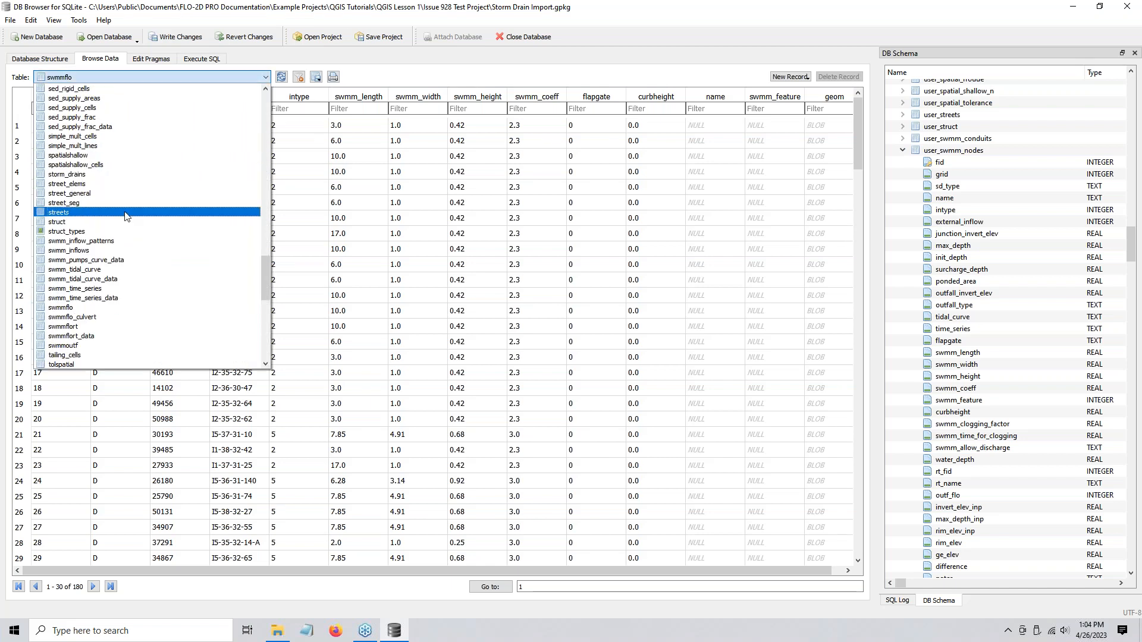
scroll(122, 247, down, 3)
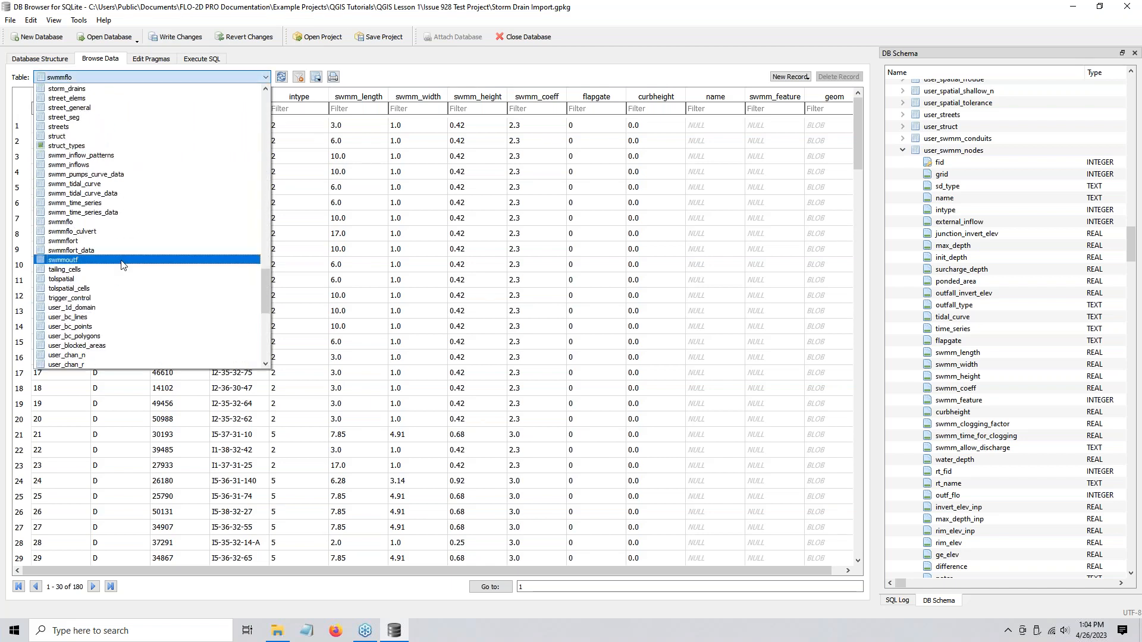
scroll(118, 250, down, 9)
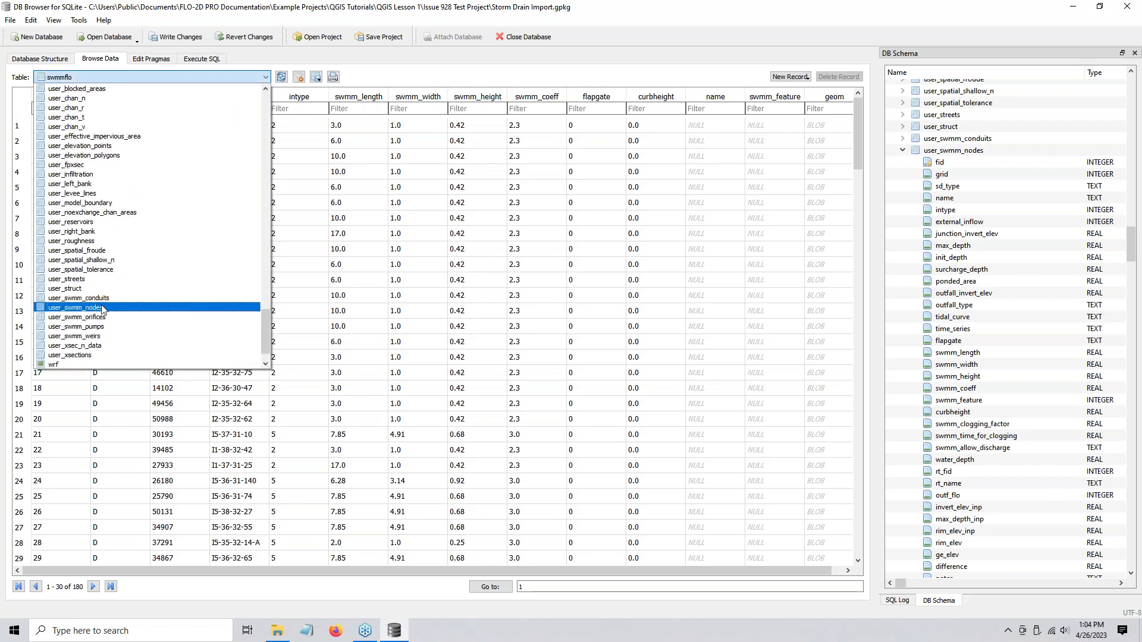
click(103, 309)
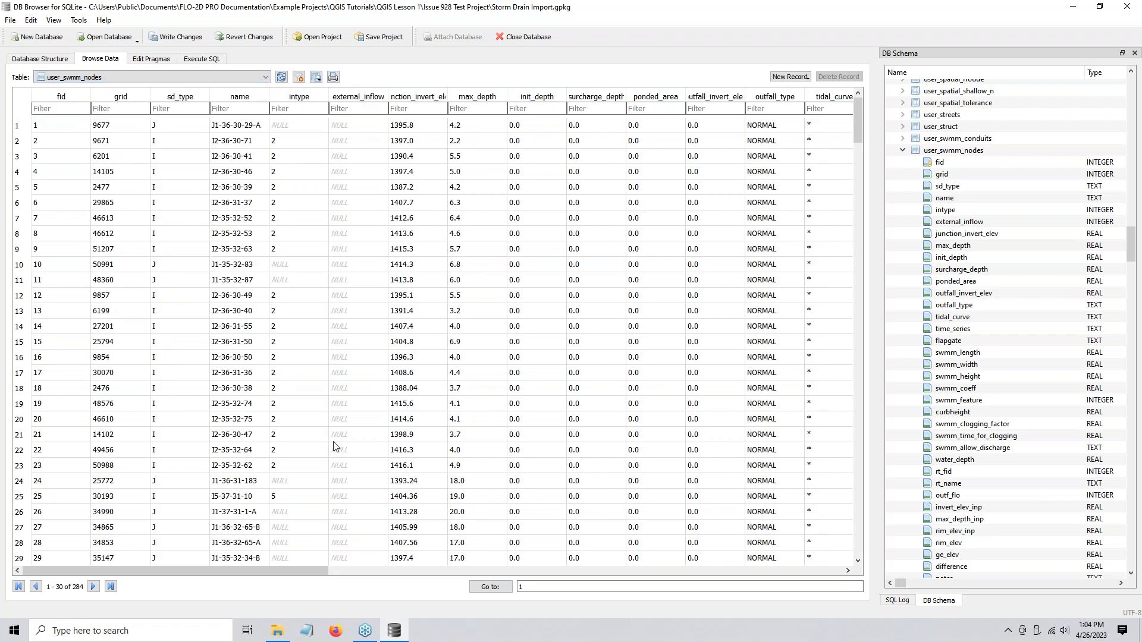
drag(310, 570, 584, 571)
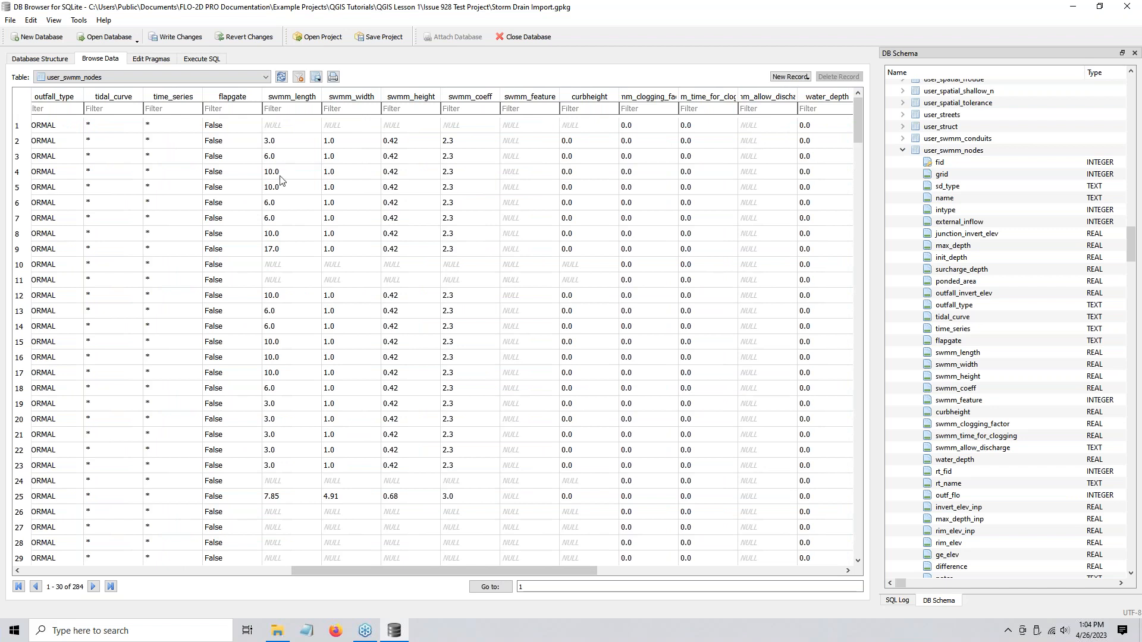
drag(379, 578, 154, 579)
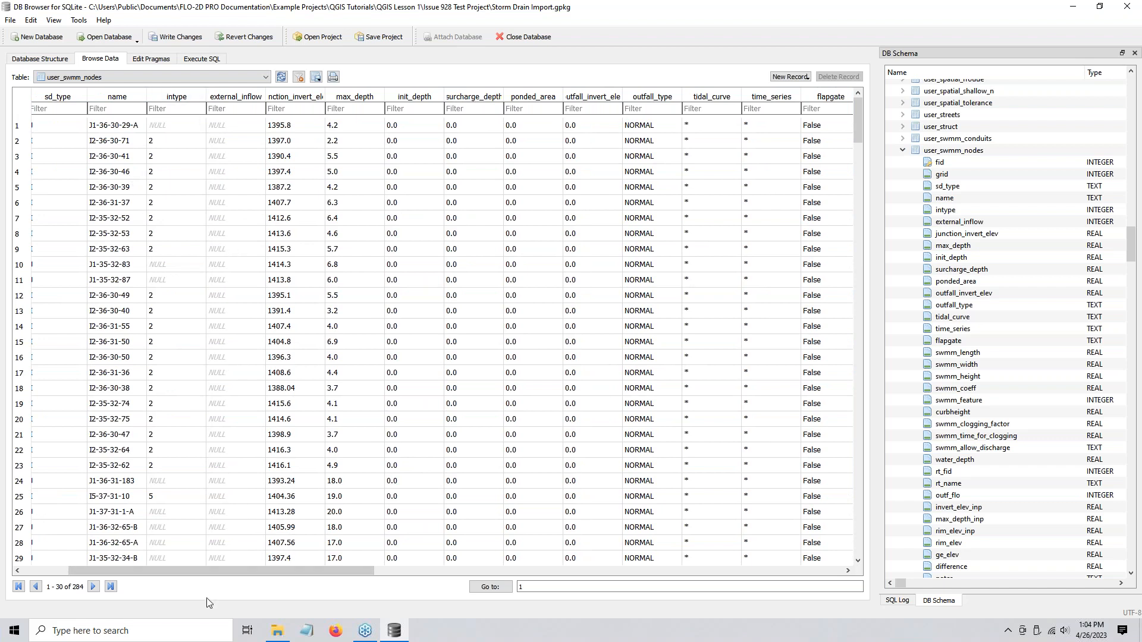
drag(226, 568, 521, 576)
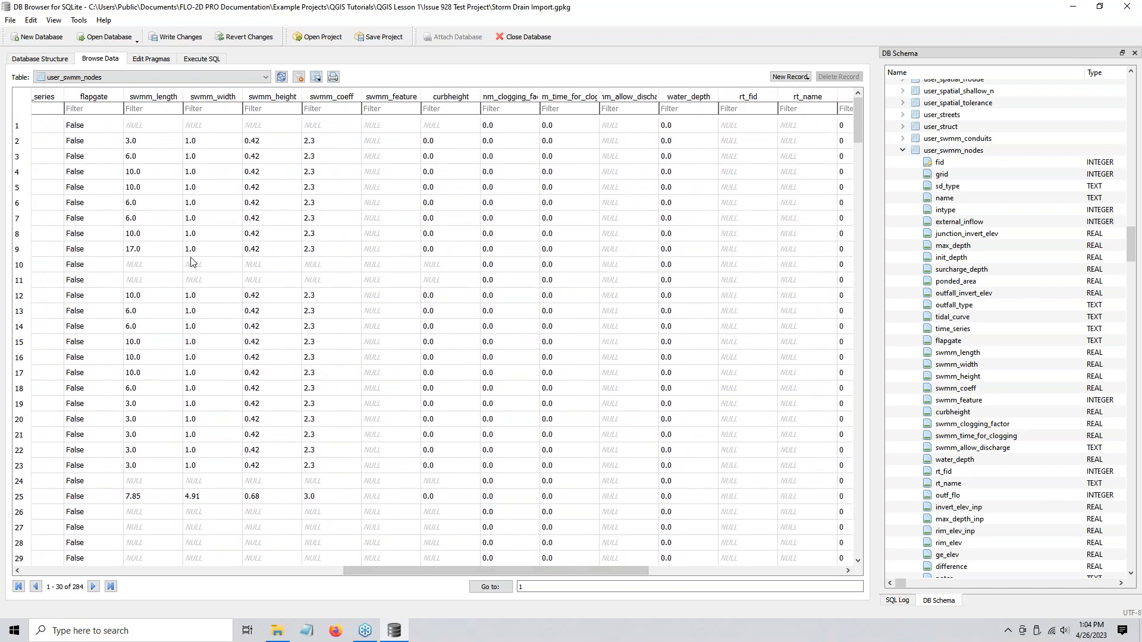
- Filter the user_swmm_nodes records by a swmm_feature value of 1, review the matching record across its columns, and clear the filter
click(382, 109)
text(1)
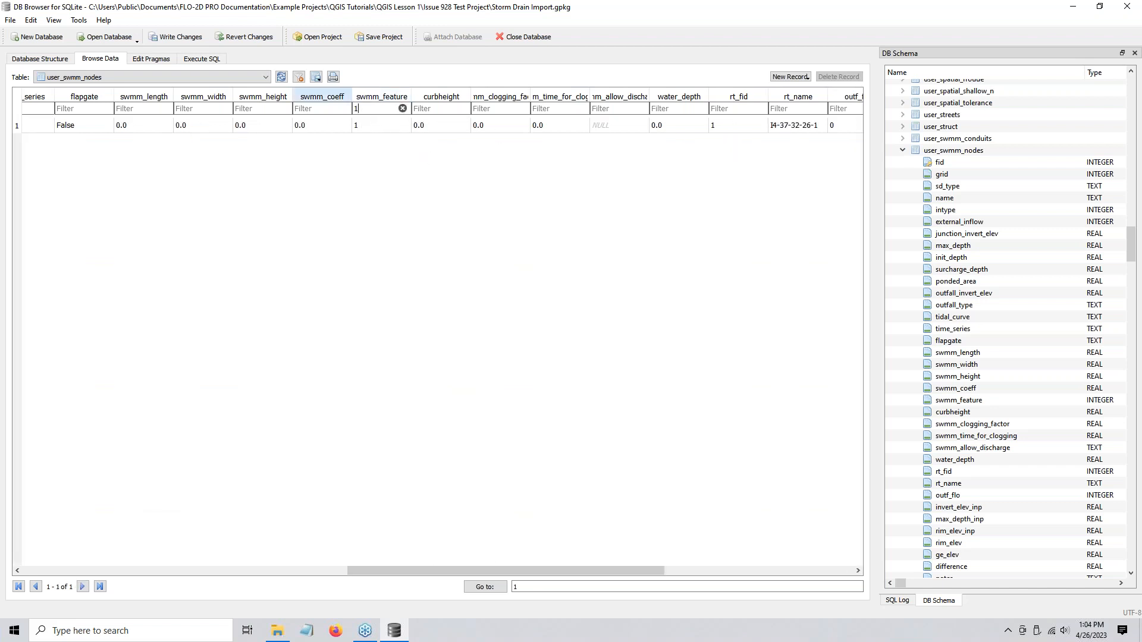
drag(362, 569, 1, 540)
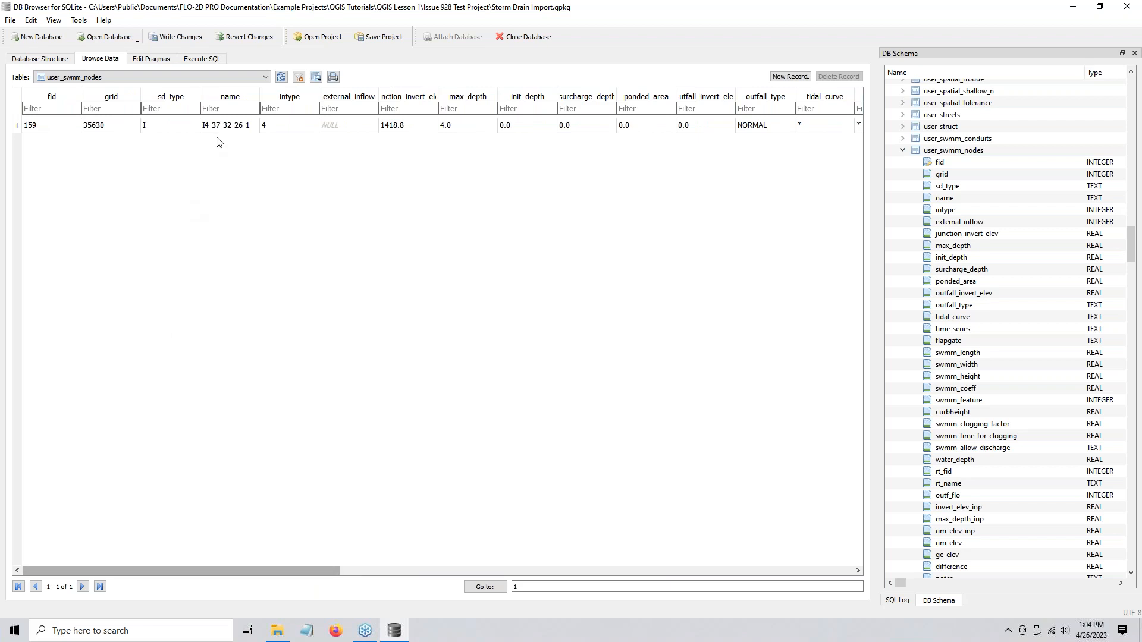
drag(247, 570, 537, 587)
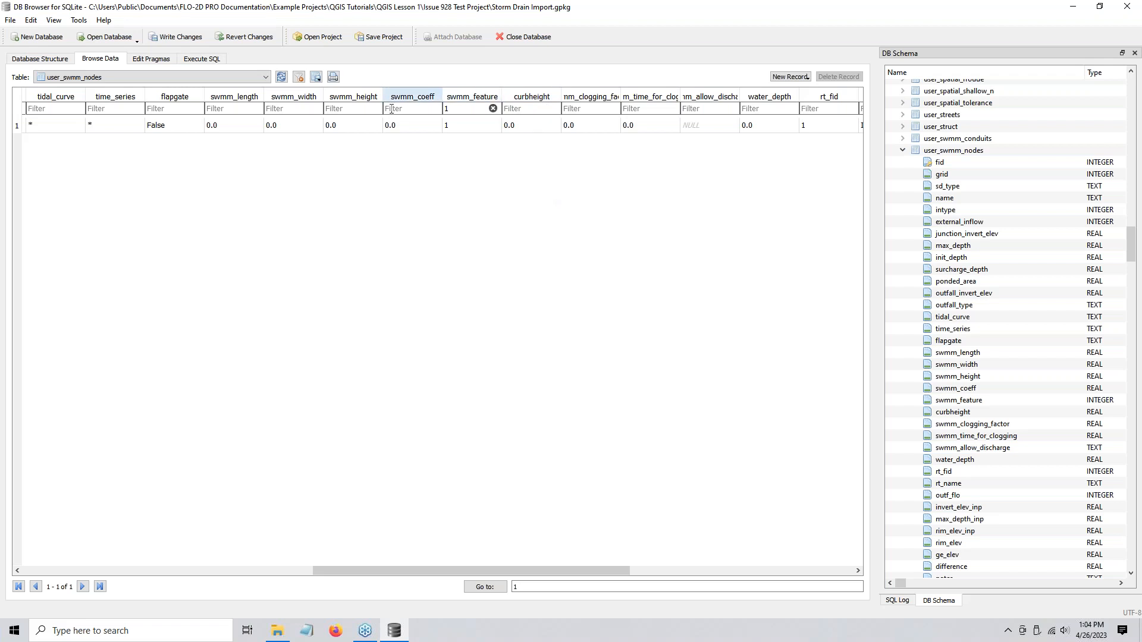
click(493, 108)
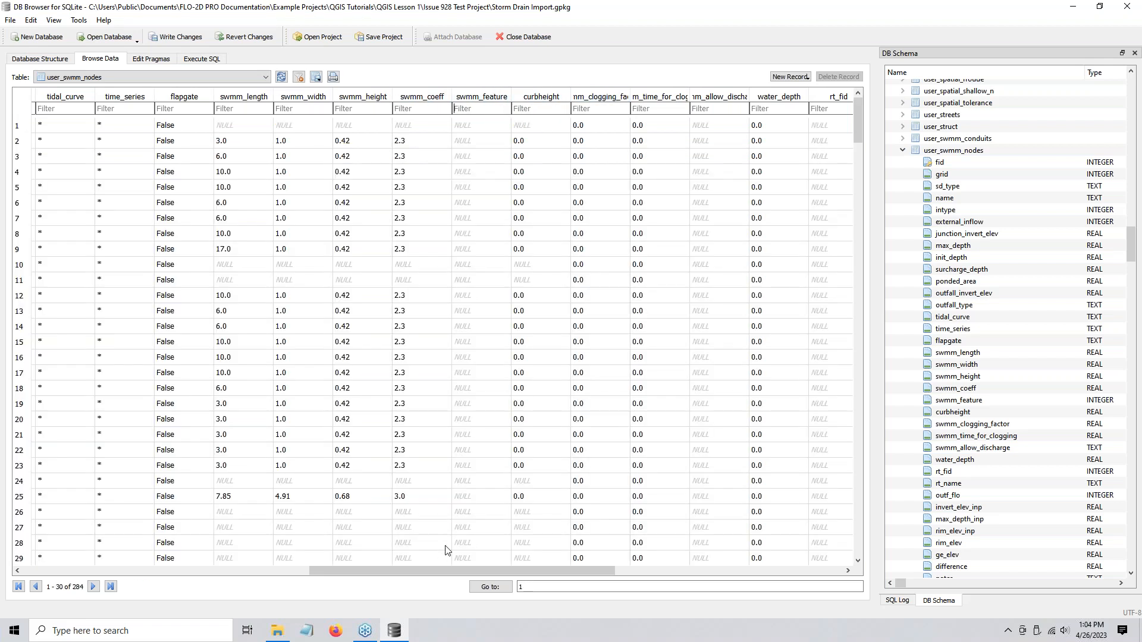
- Filter the swmm_allow_discharge column of user_swmm_nodes by true, then replace the filter with 1
drag(526, 572, 612, 575)
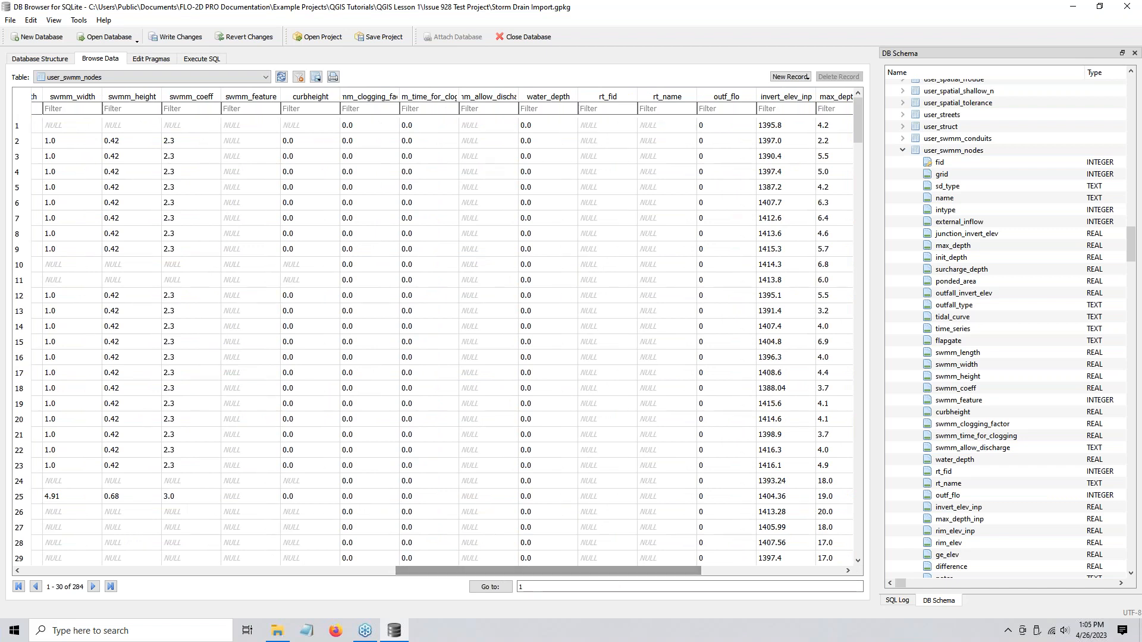
click(490, 107)
text(true)
key(BackSpace)
key(BackSpace)
key(BackSpace)
key(BackSpace)
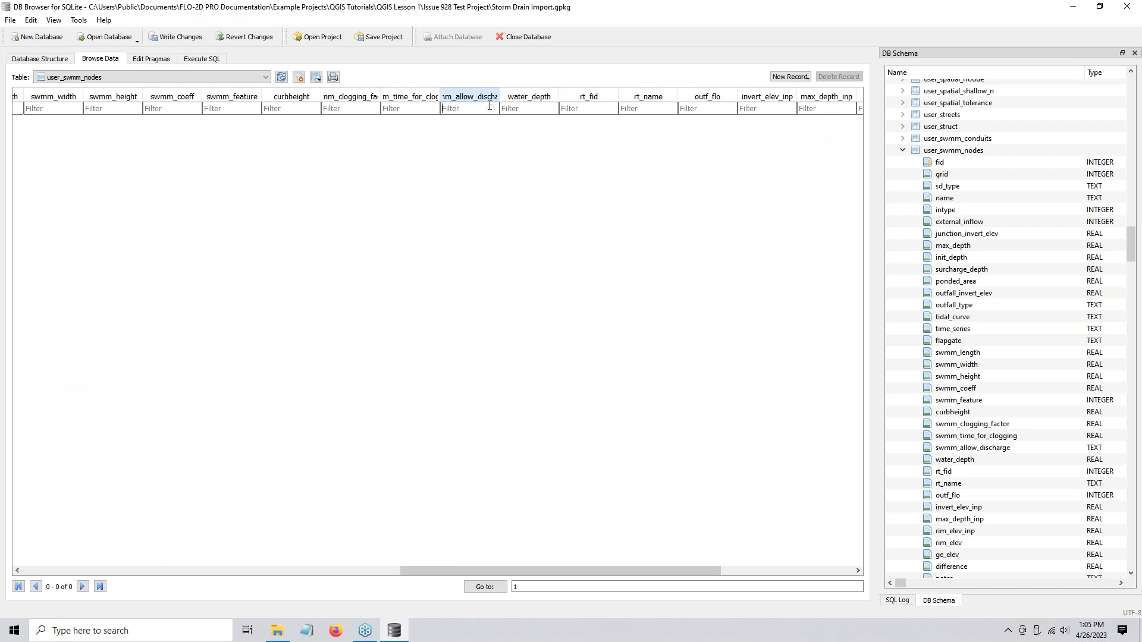
text(1)
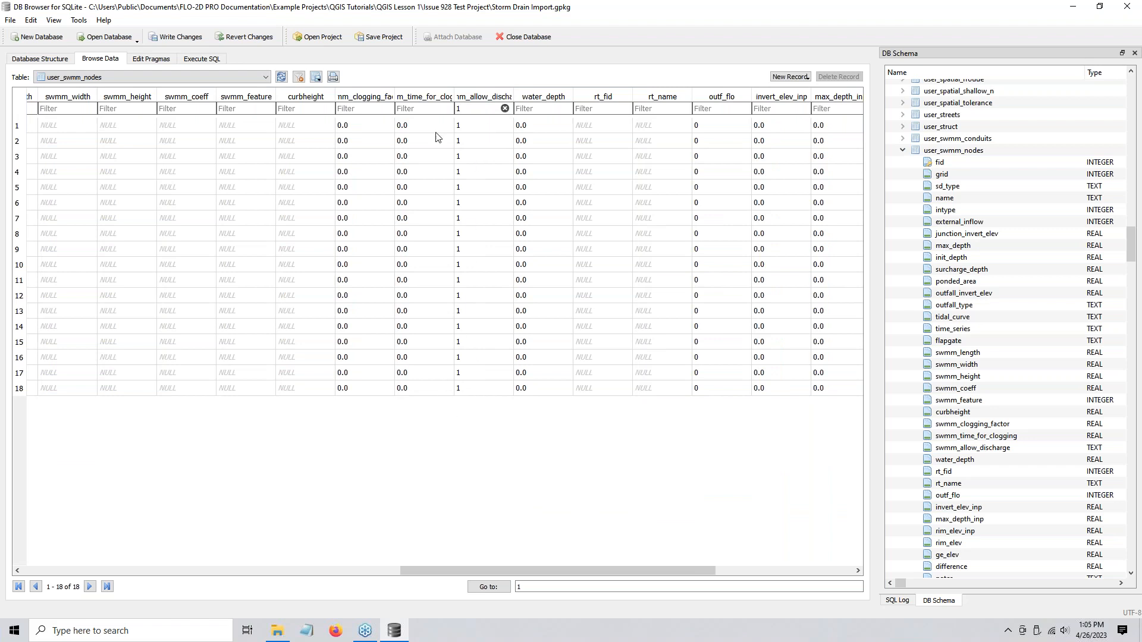
- Compare the swmm_allow_discharge and outf_flo columns of the filtered user_swmm_nodes records
drag(469, 109, 452, 106)
drag(604, 572, 709, 569)
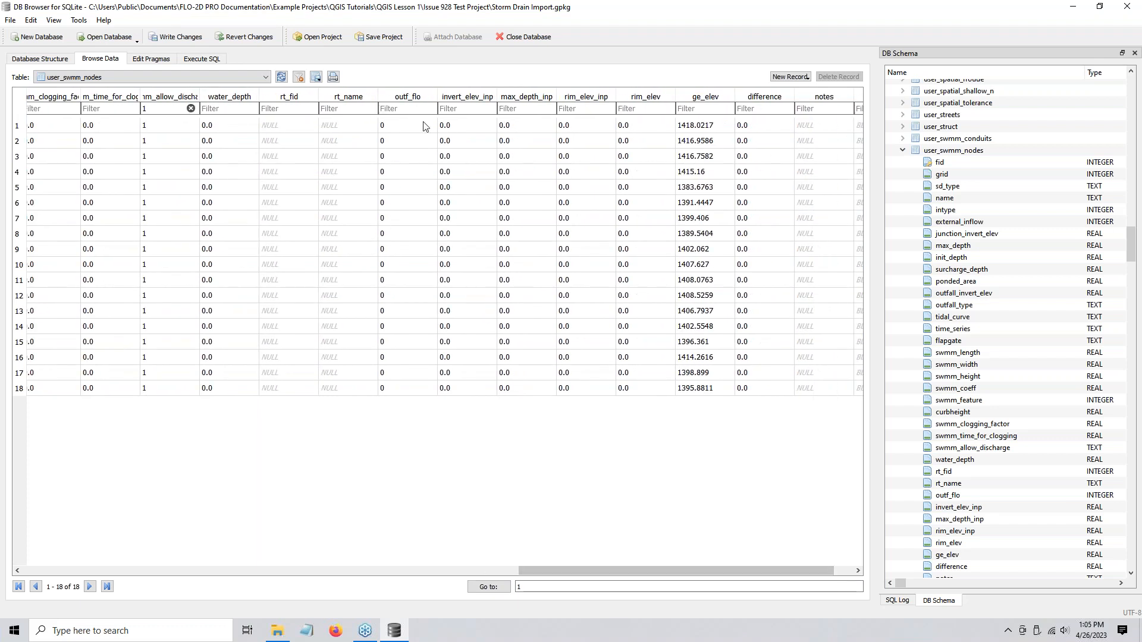
click(419, 103)
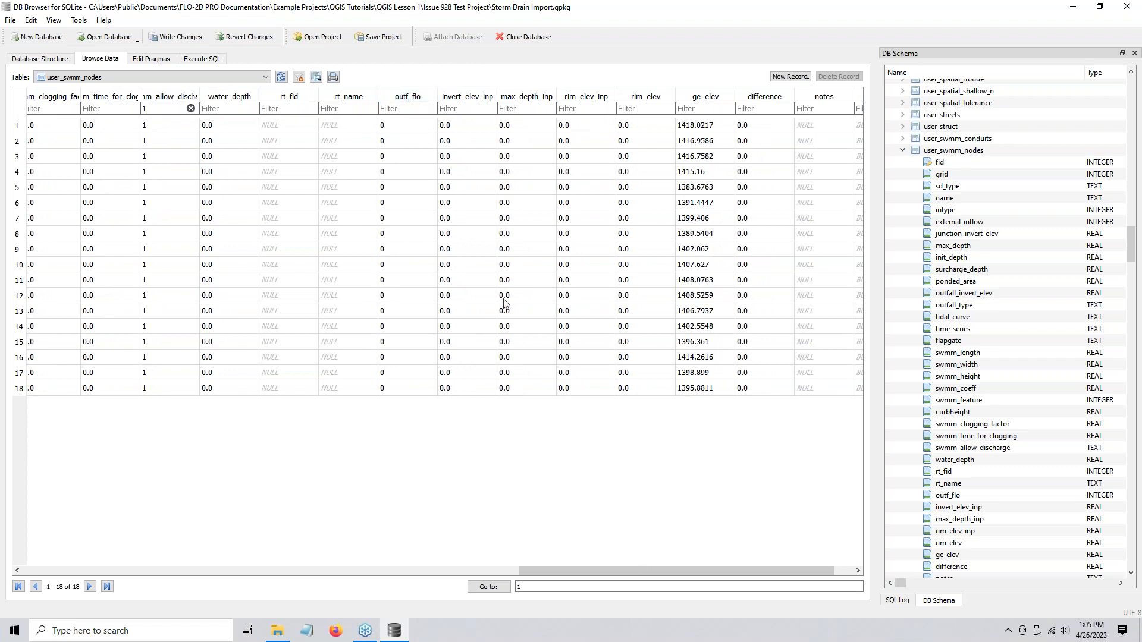
- Write the changes to the Storm Drain Import.gpkg database after a last look at the user_swmm_nodes columns, and close DB Browser
click(424, 94)
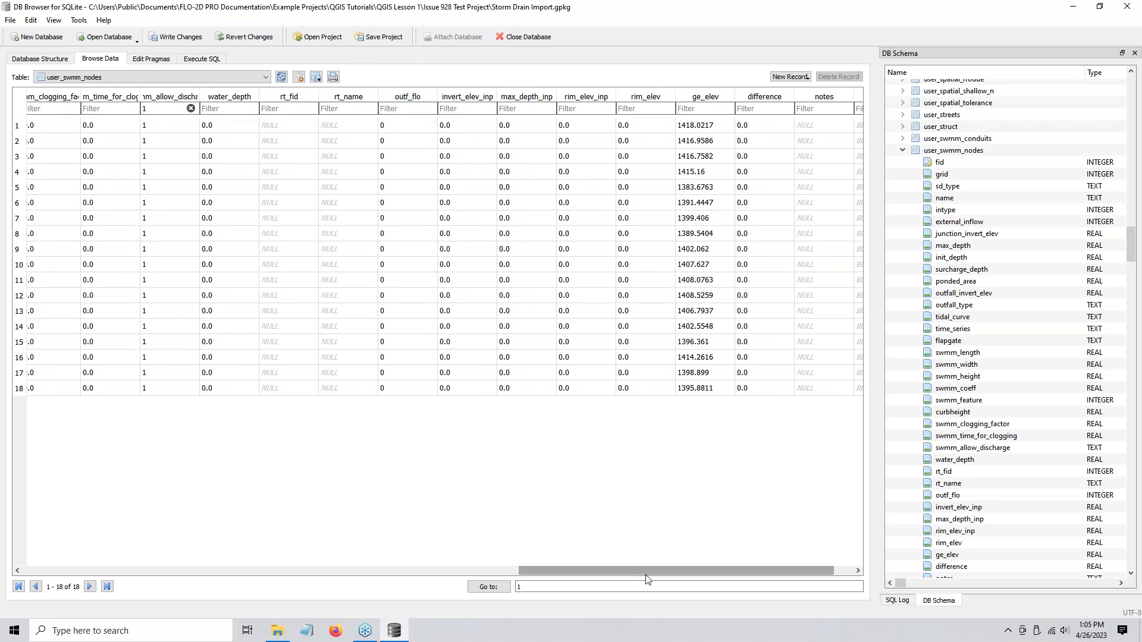
drag(647, 573, 688, 562)
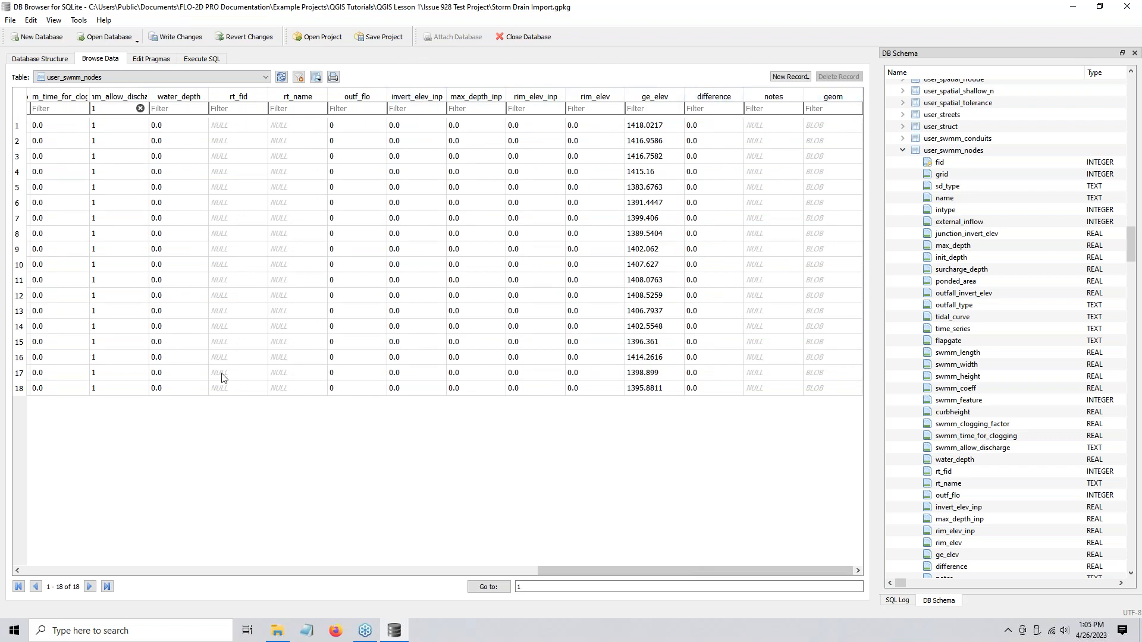
drag(582, 572, 68, 572)
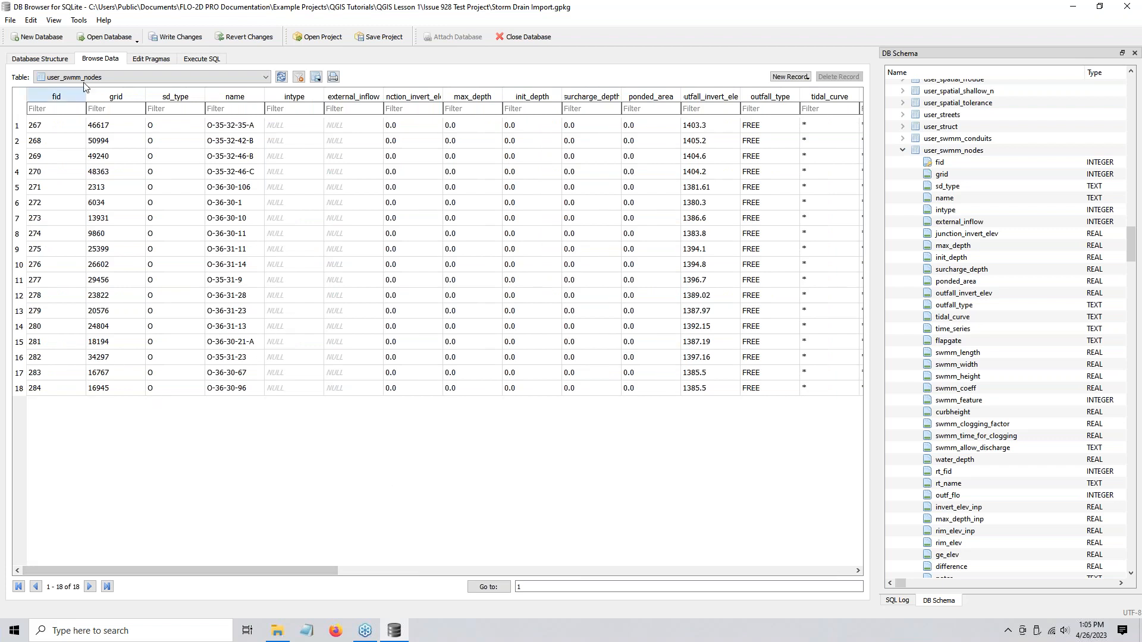
click(173, 37)
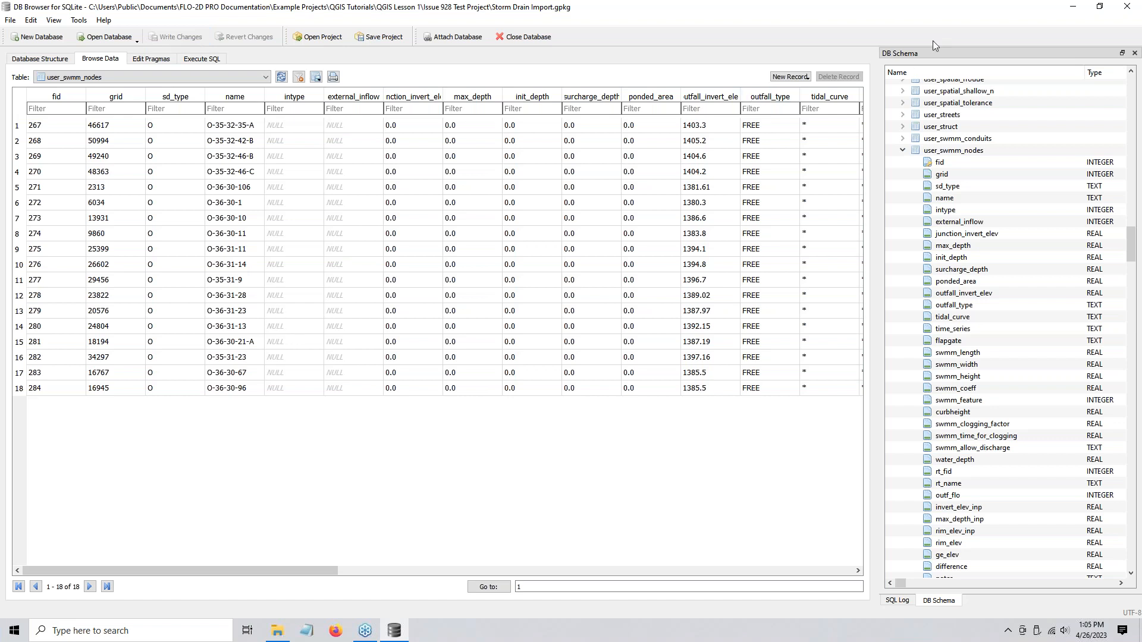
click(1128, 7)
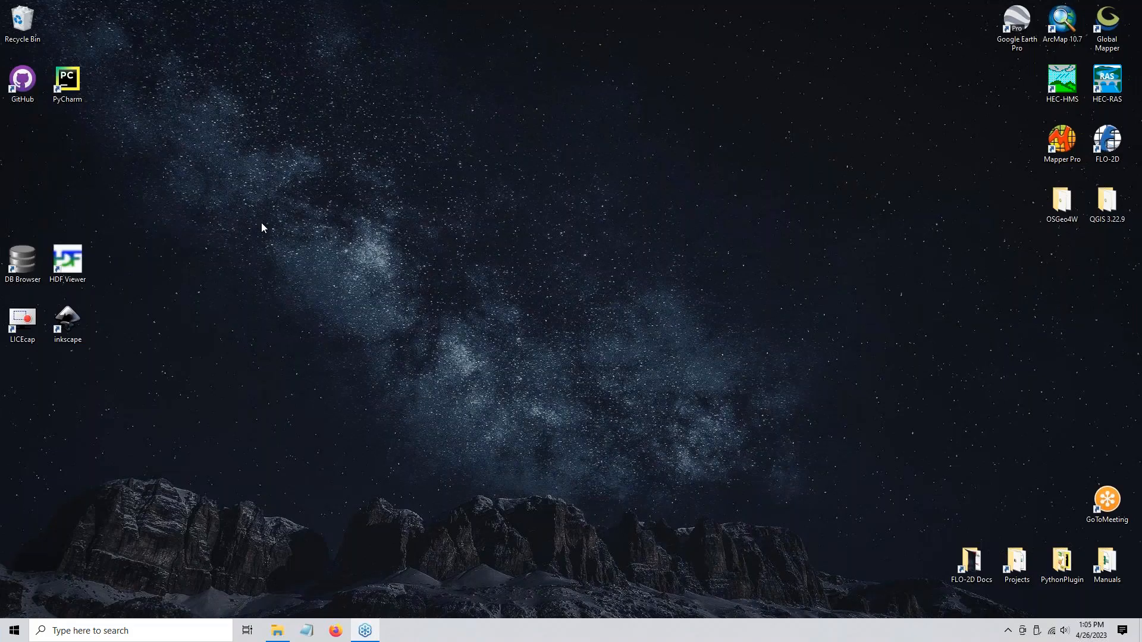
- Open the desktop QGIS 3.22.9 folder and navigate the other File Explorer window to the Issue 928 Test Project folder
double_click(1107, 201)
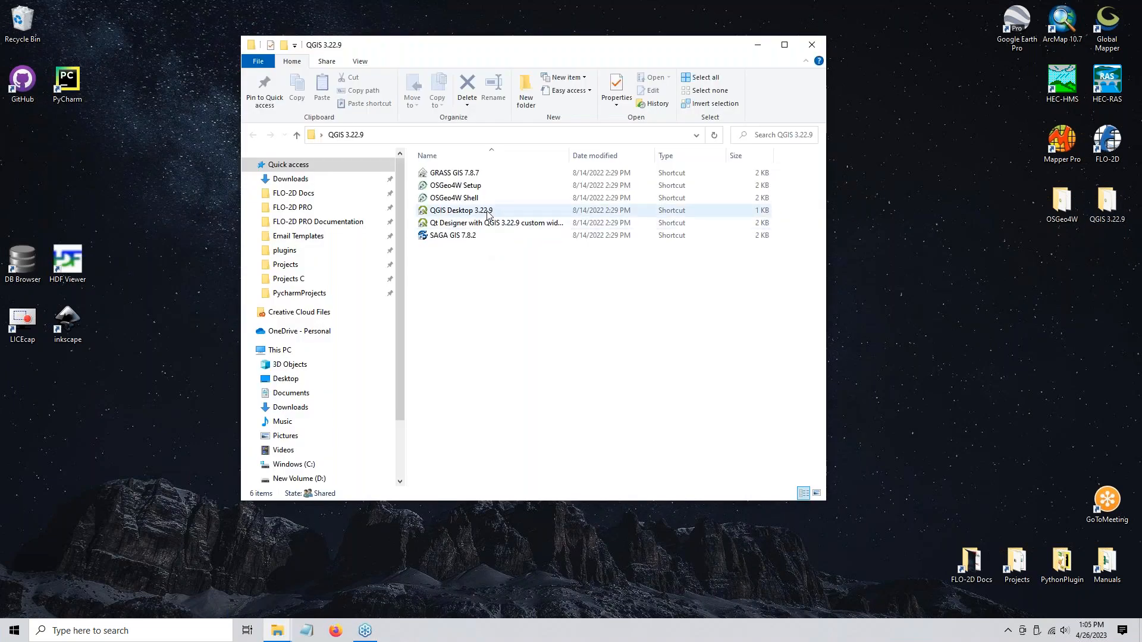
click(469, 211)
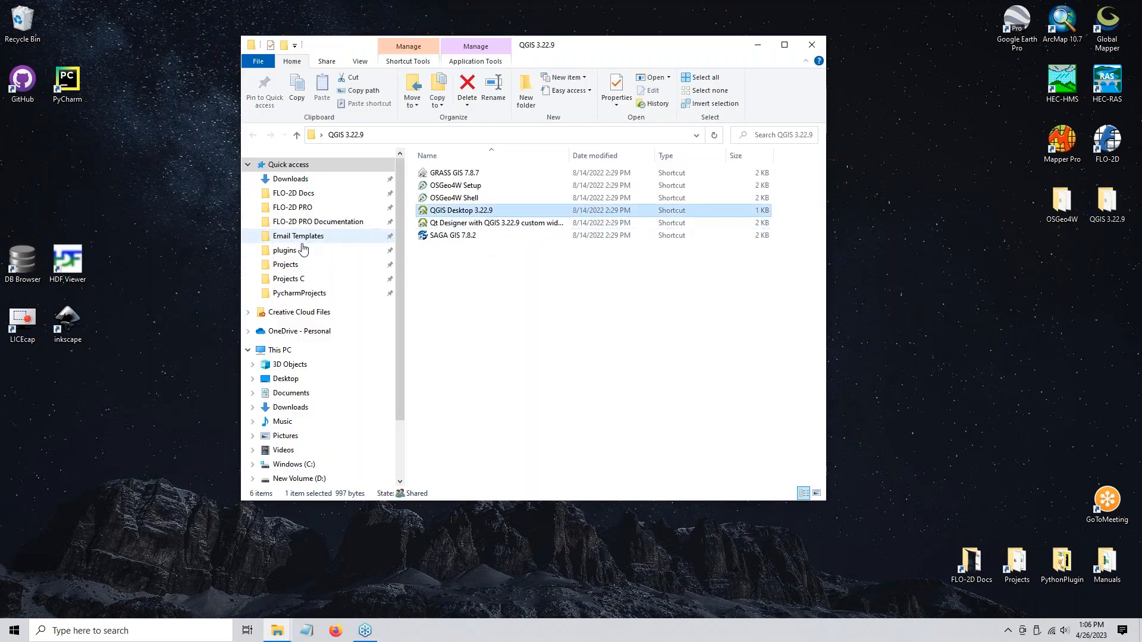
mouse_move(284, 638)
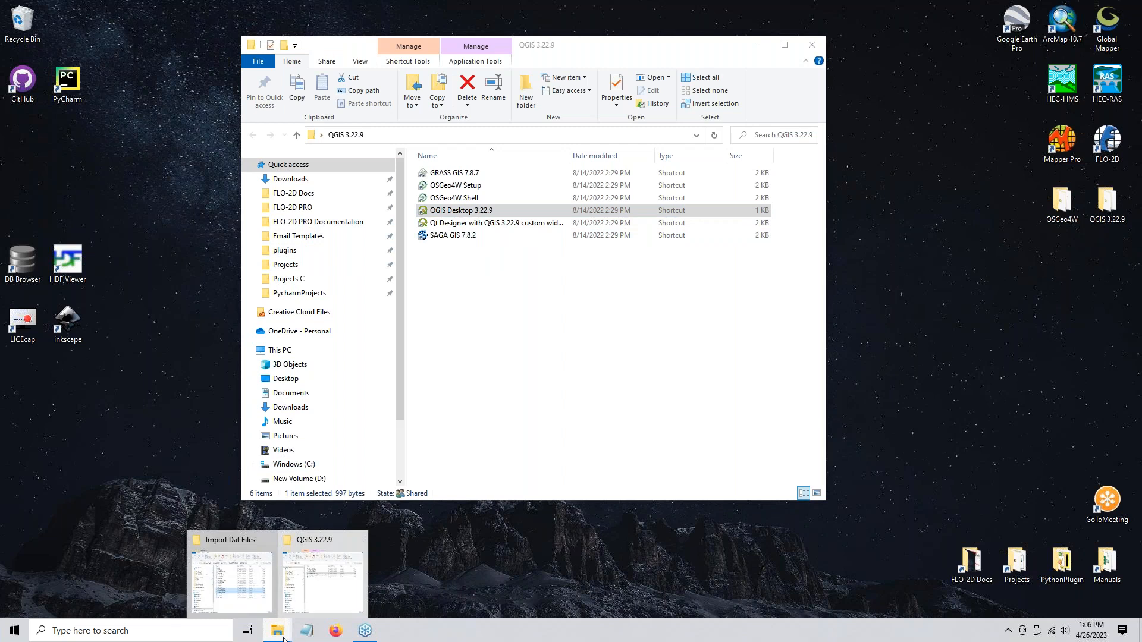
click(227, 581)
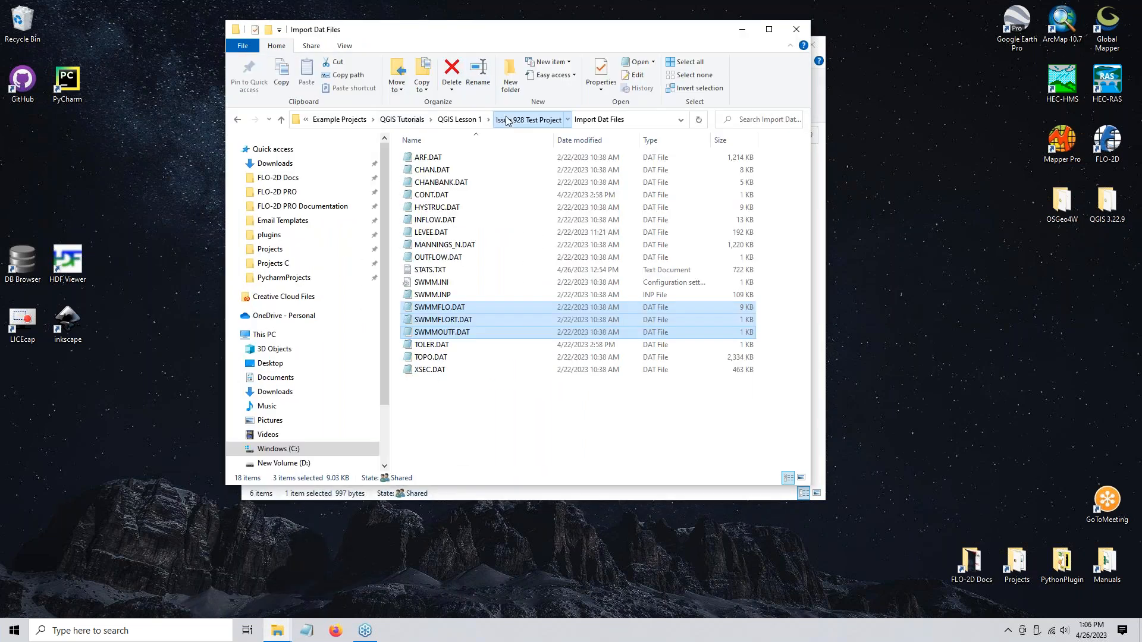
click(528, 119)
click(454, 245)
click(455, 234)
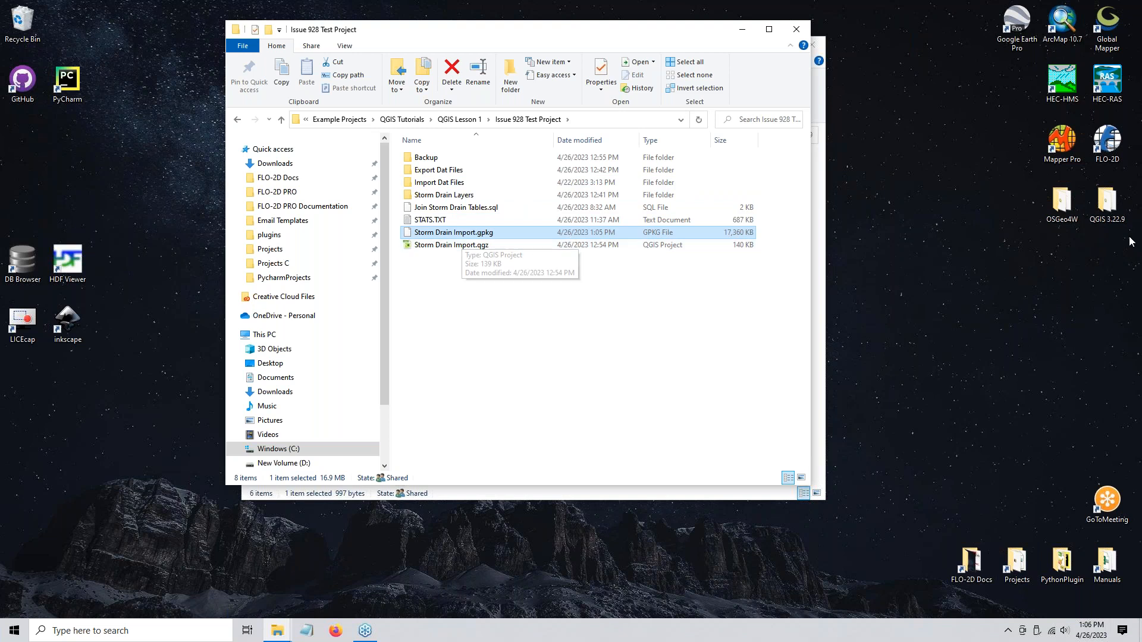
drag(691, 34, 605, 226)
- Launch QGIS Desktop 3.22.9 and close its shortcuts folder
double_click(441, 211)
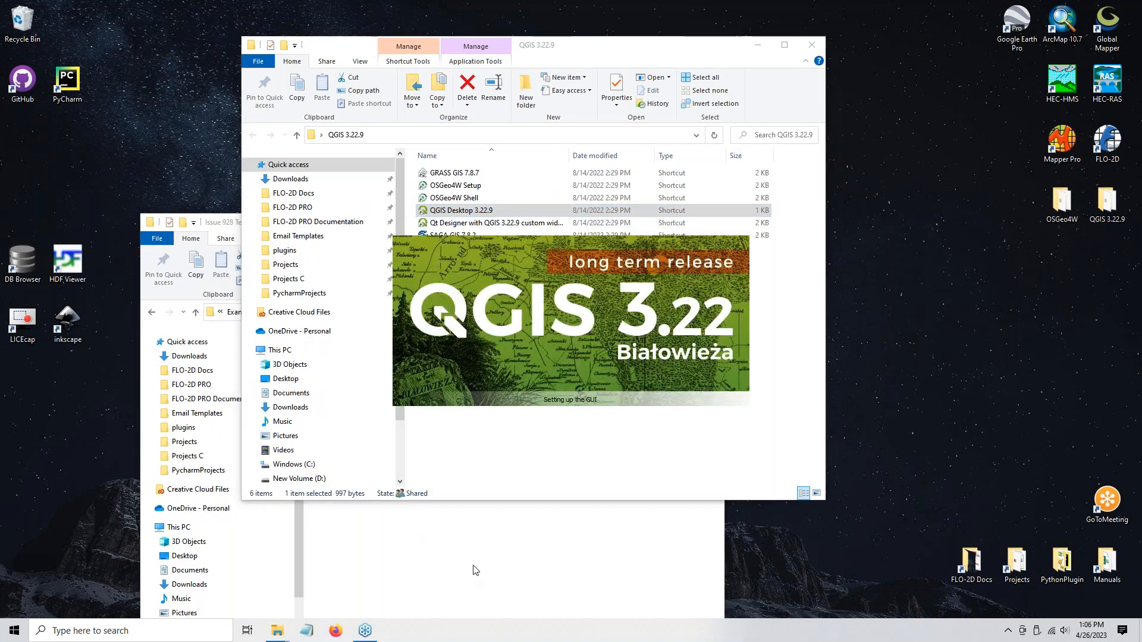
click(420, 249)
drag(416, 225, 323, 137)
click(563, 139)
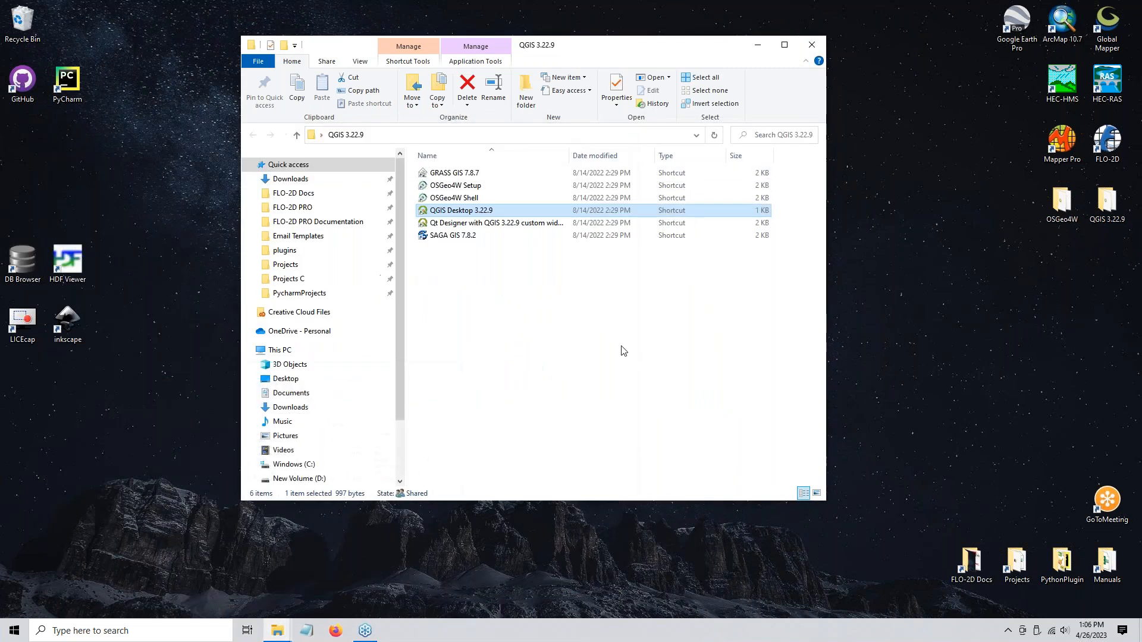
click(813, 45)
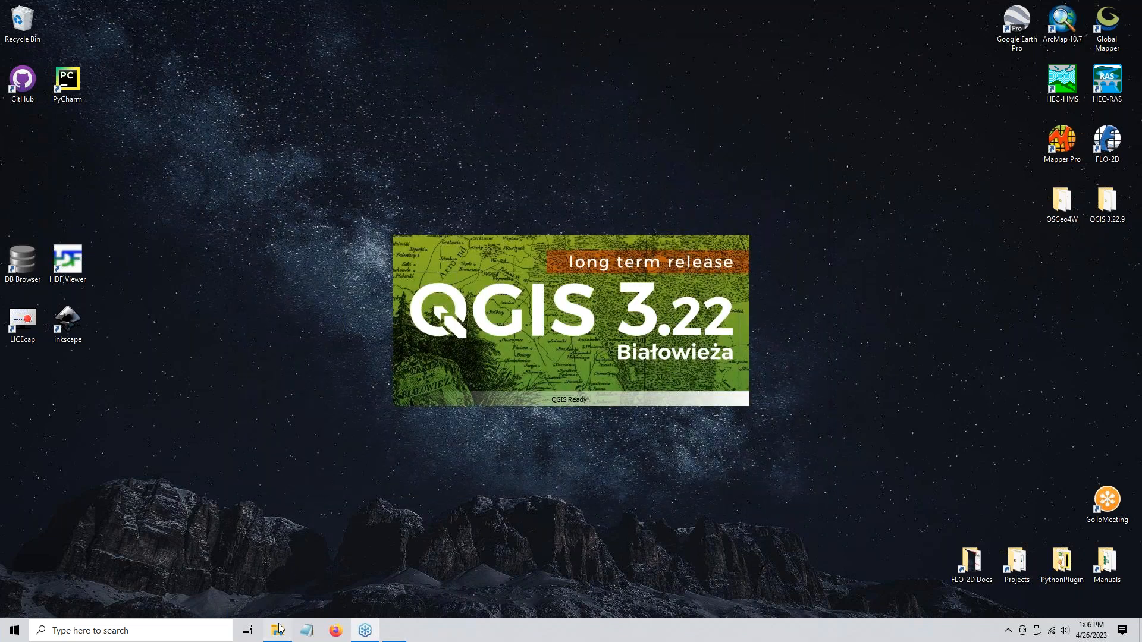
- In File Explorer, check the contents of the project's Import Dat Files and Export Dat Files folders
click(279, 629)
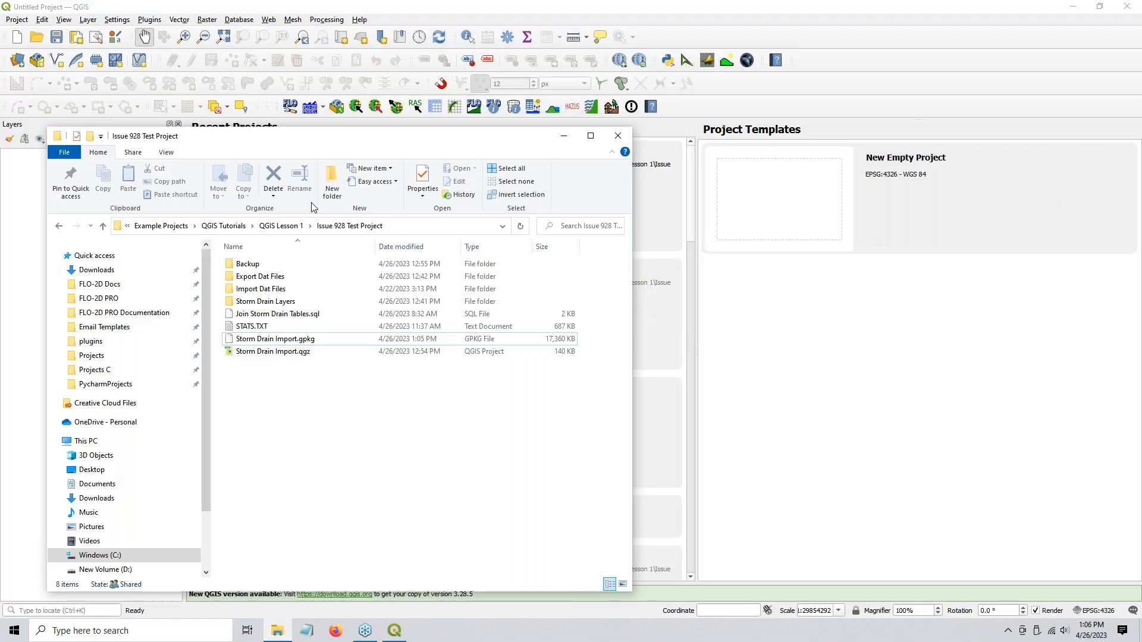
double_click(260, 291)
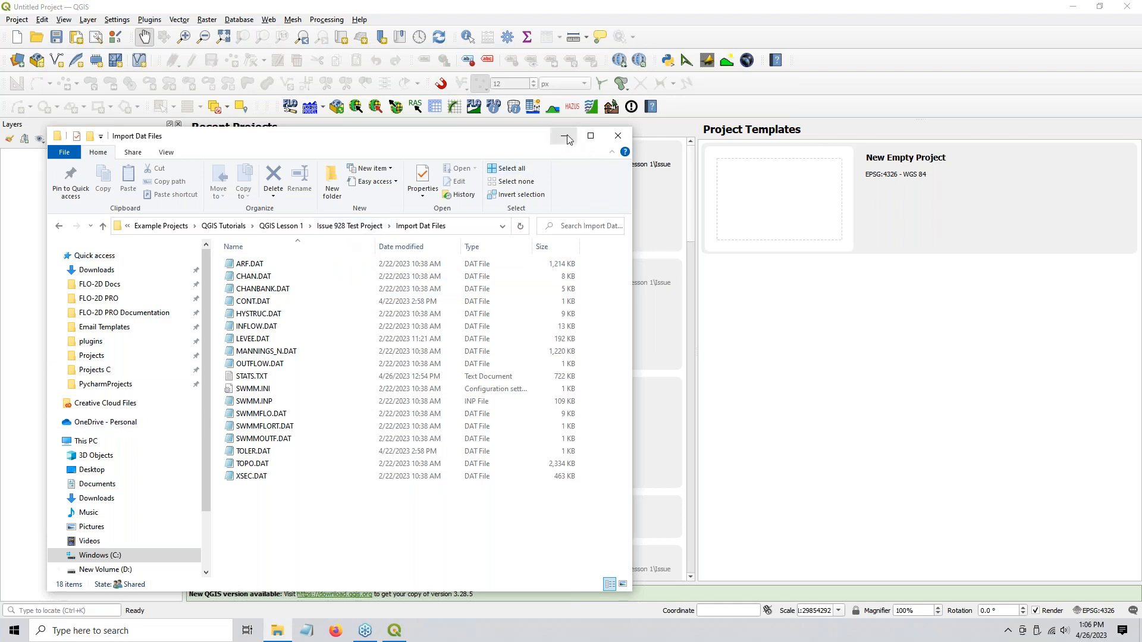
click(339, 227)
double_click(281, 277)
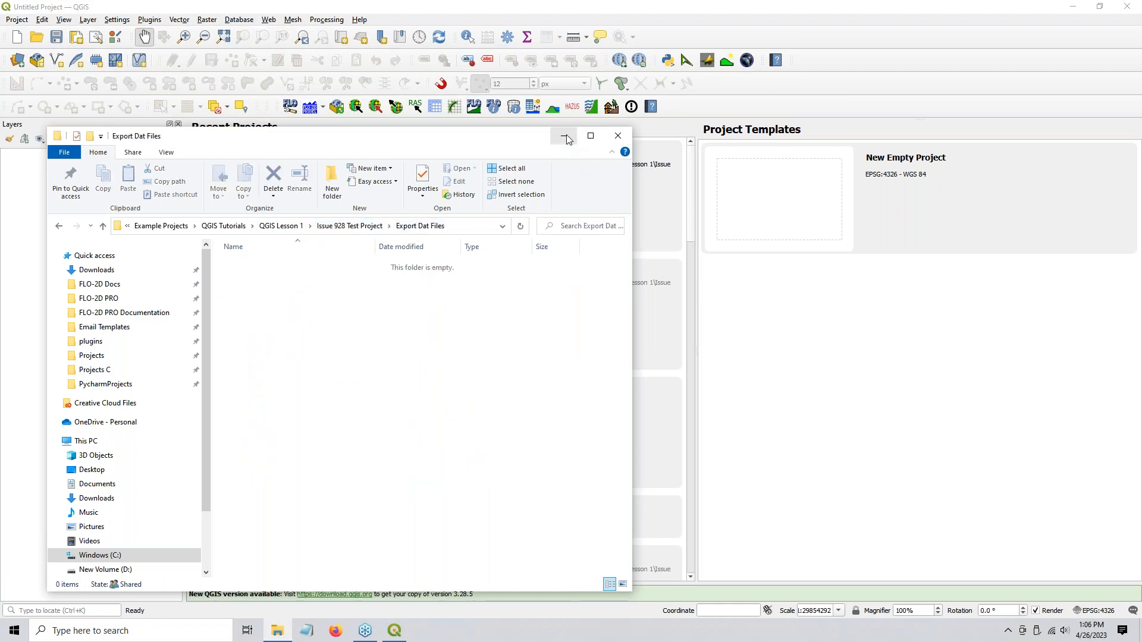
- Delete Conduit.gpkg, Inlet-Junction.gpkg and Outfalls.gpkg from the Storm Drain Layers folder of Issue 928 Test Project
click(280, 226)
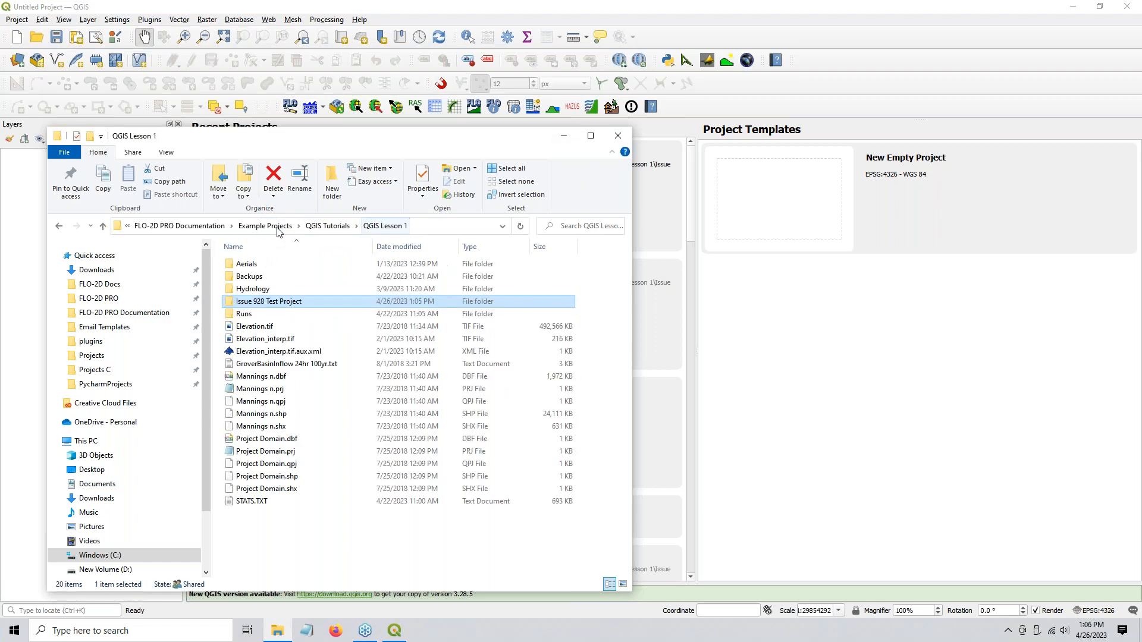
double_click(256, 302)
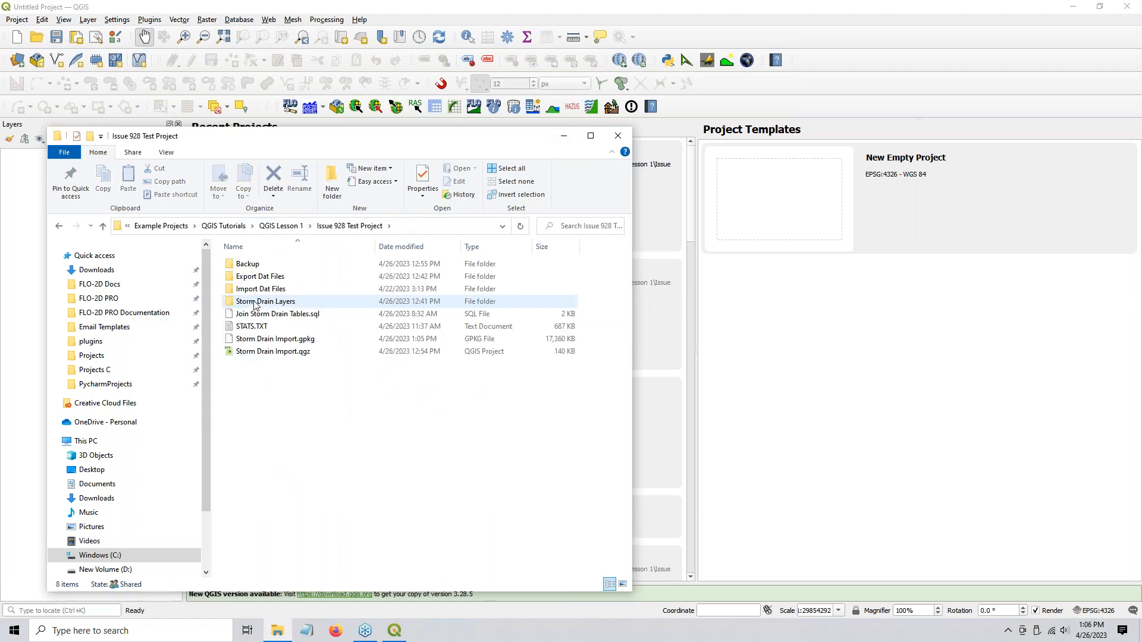
double_click(256, 302)
drag(258, 326, 262, 259)
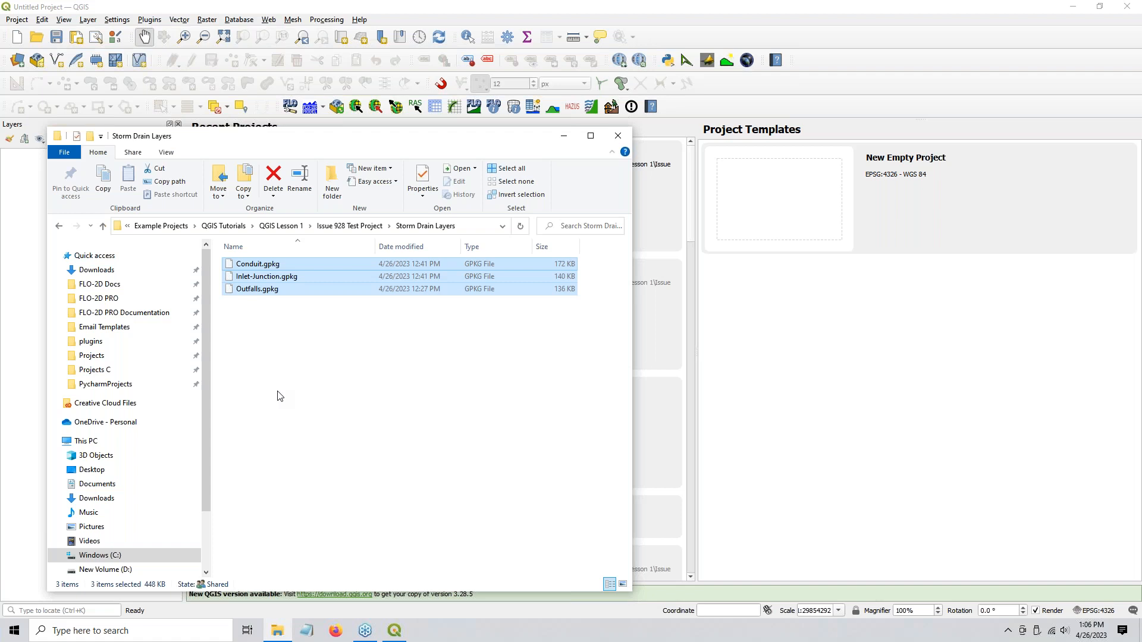
key(Delete)
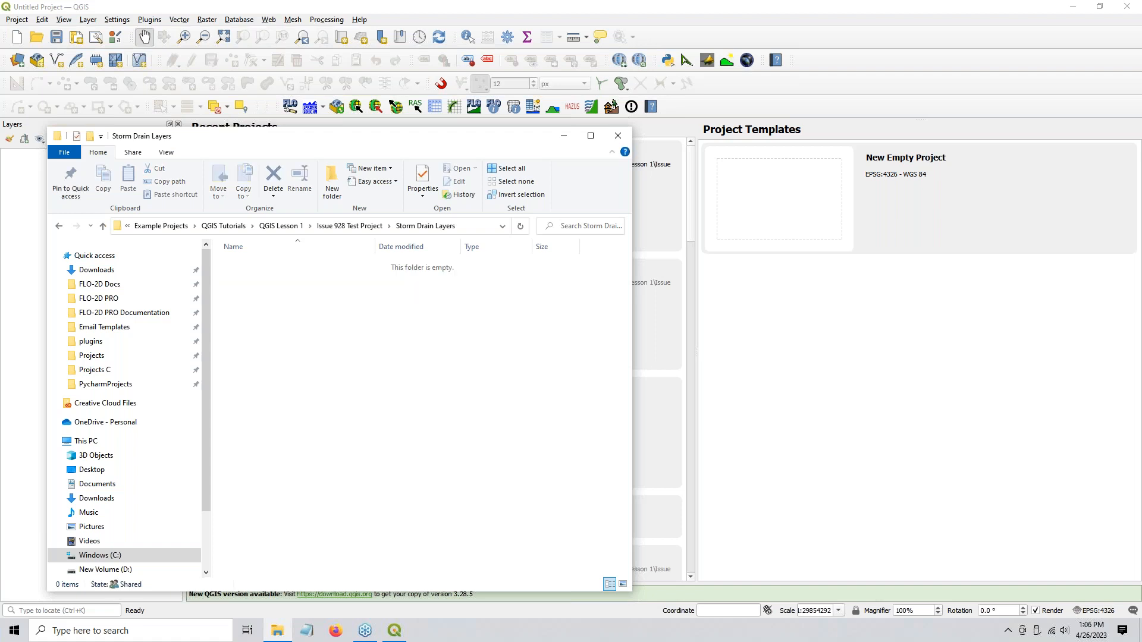
- Minimize File Explorer, open the recent Storm Drain Import project in QGIS and load its FLO-2D model
click(564, 140)
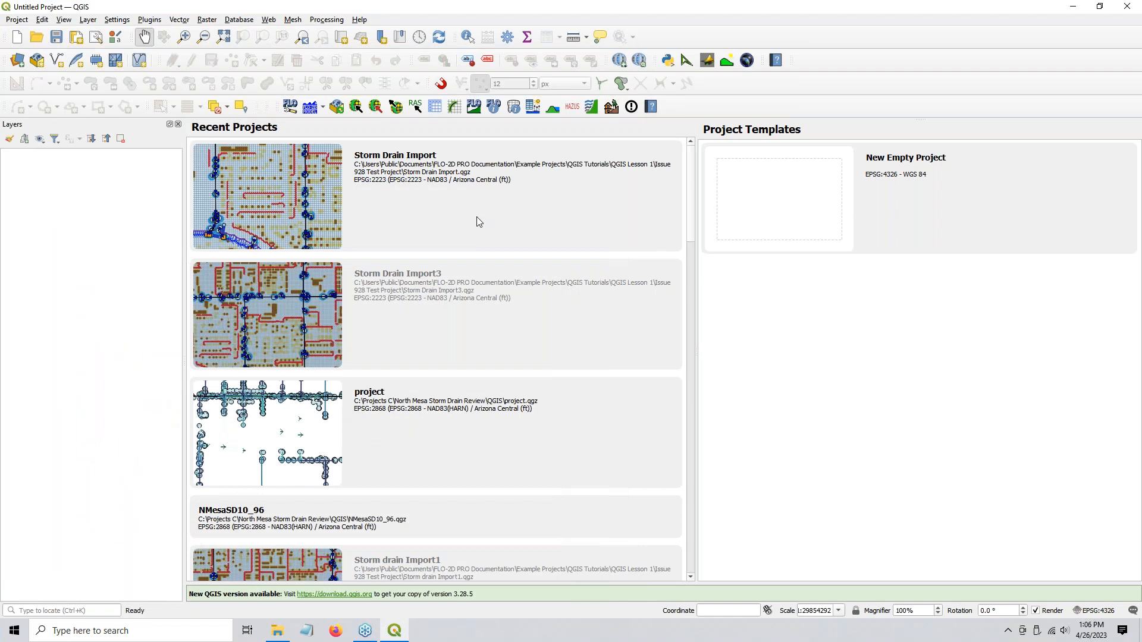
double_click(482, 176)
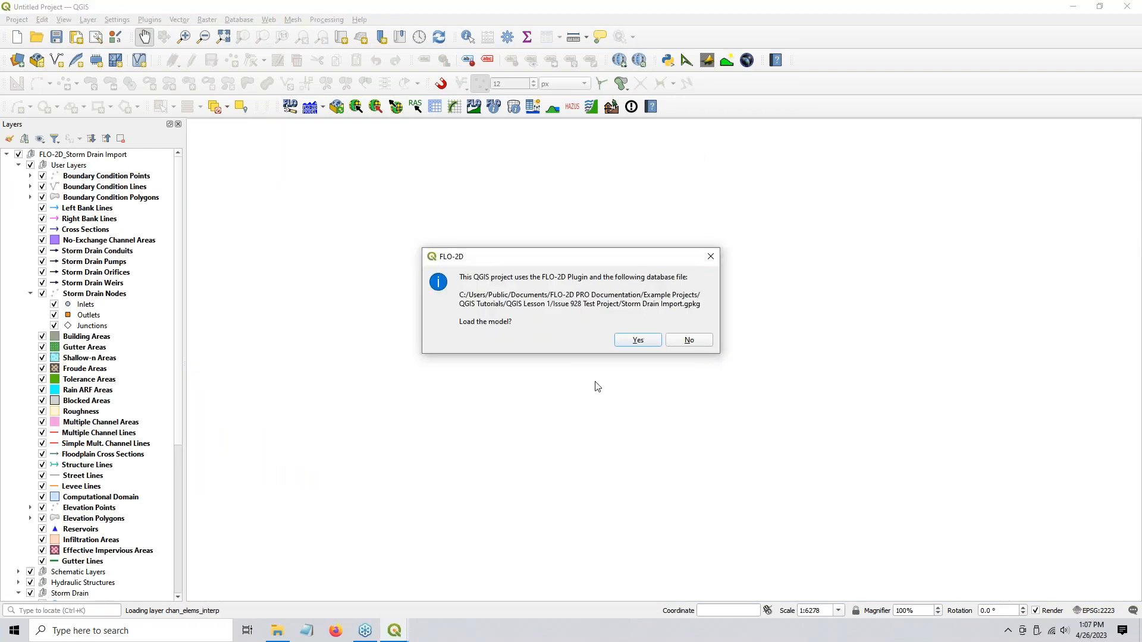
click(638, 340)
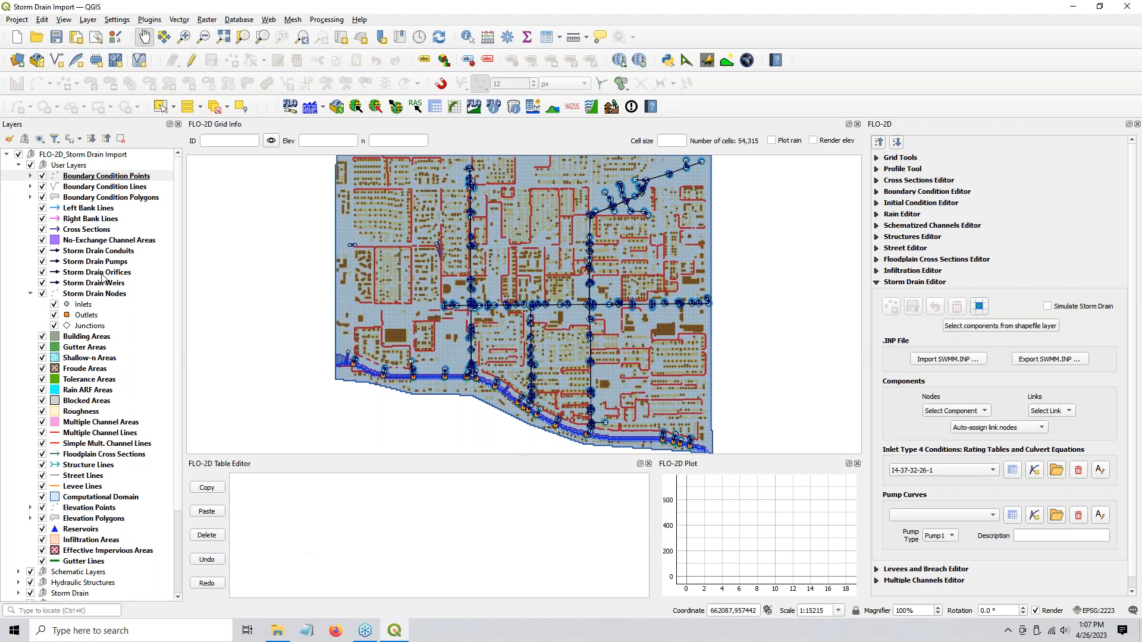
- Open the Storm Drain Conduits attribute table and widen its window to examine more of the joined columns
right_click(107, 254)
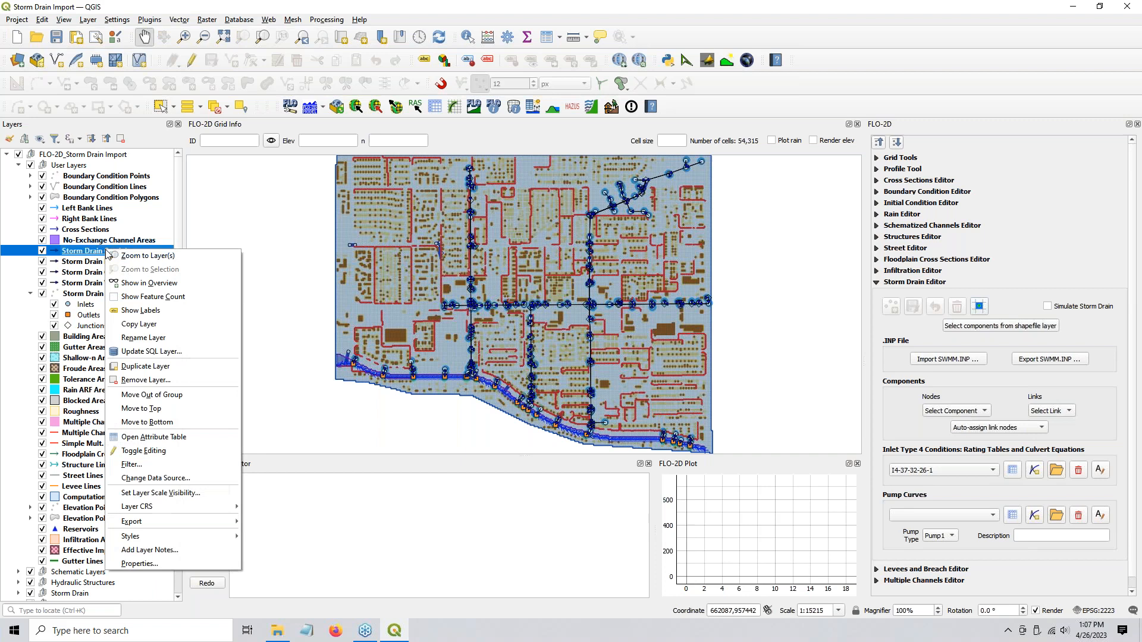
click(154, 436)
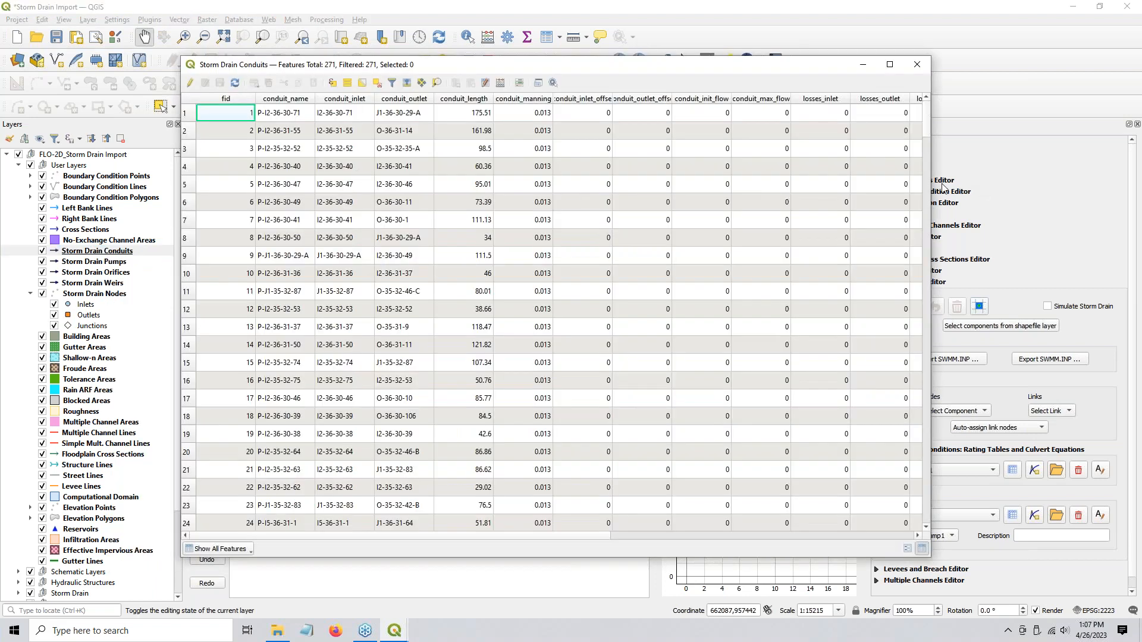
drag(931, 180, 1097, 181)
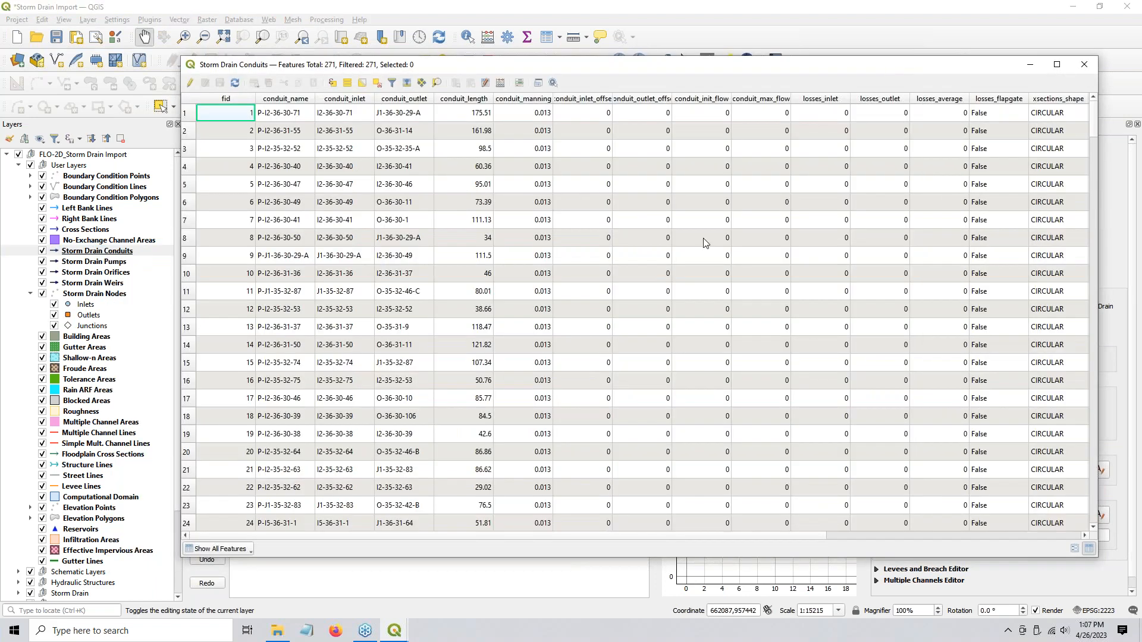
drag(678, 70, 623, 88)
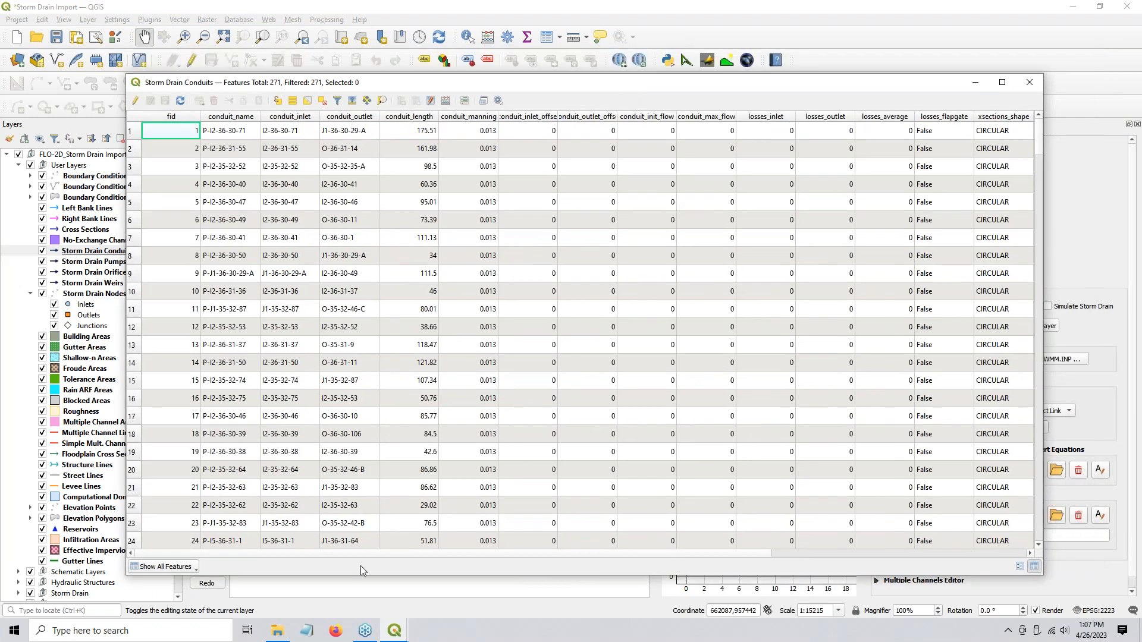
- In Firefox, open documentation.flo-2d.com and go to Lesson 3, Step 2: Import the storm drain shapefiles
click(337, 631)
text(documentation.flo-2d.com)
key(Return)
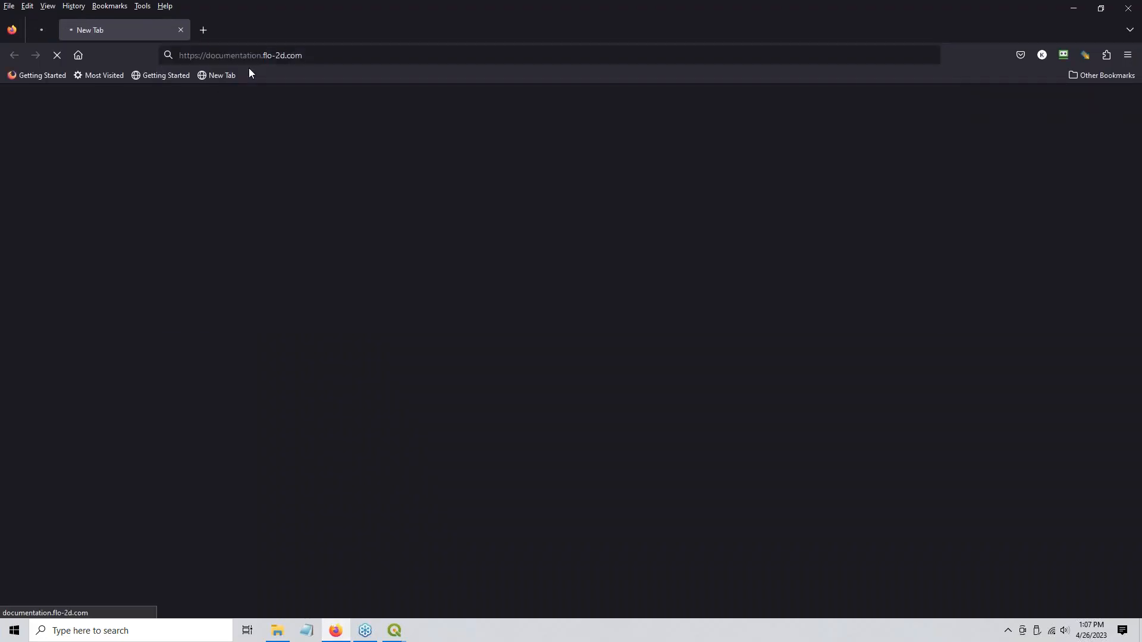
click(182, 328)
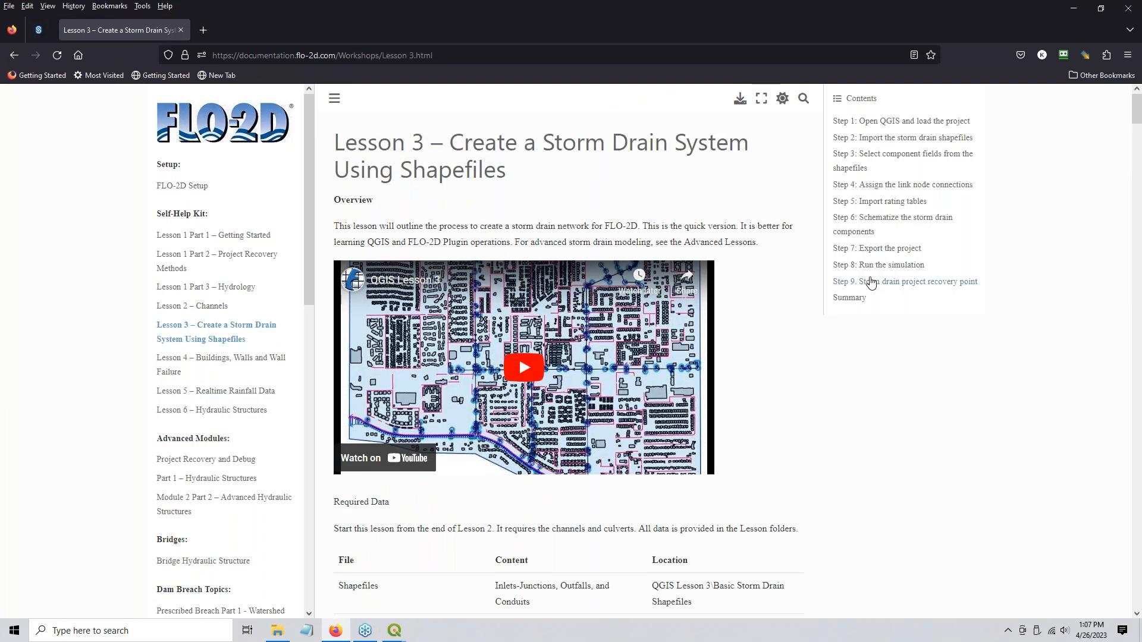
click(879, 140)
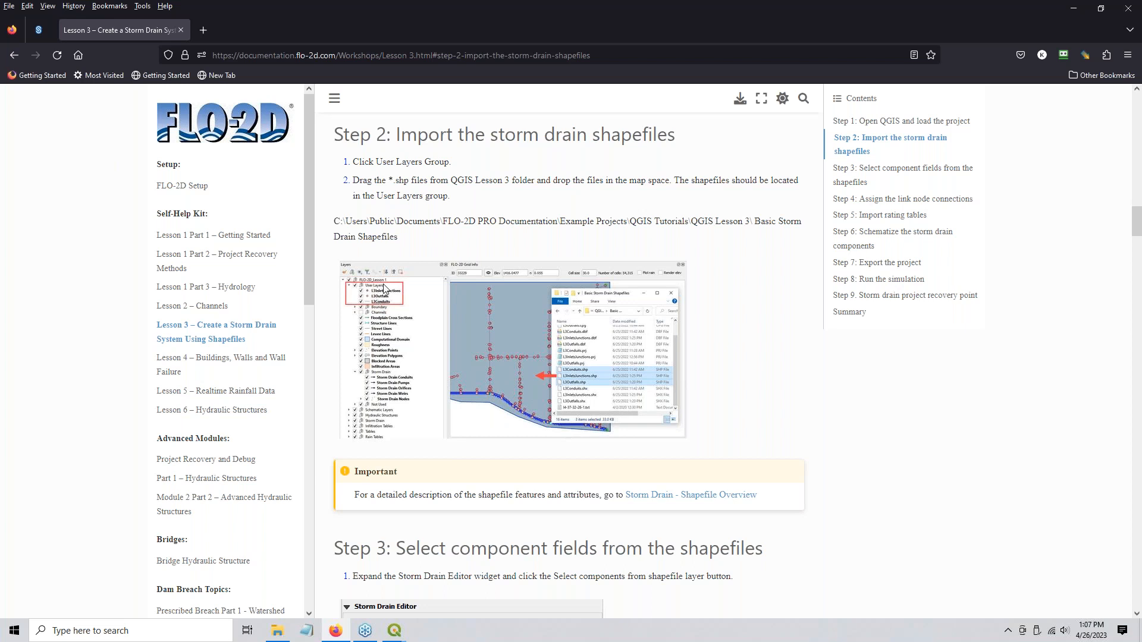
- Return to QGIS, close the conduits attribute table and select the layers from Storm Drain Conduits through Storm Drain Nodes
click(1074, 9)
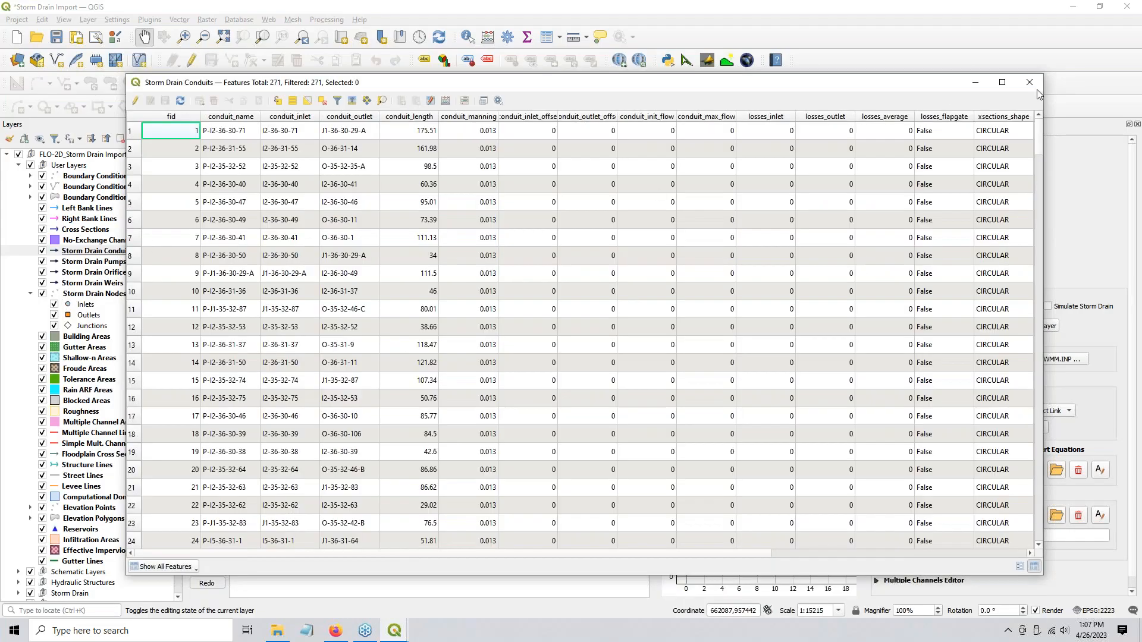
click(1037, 84)
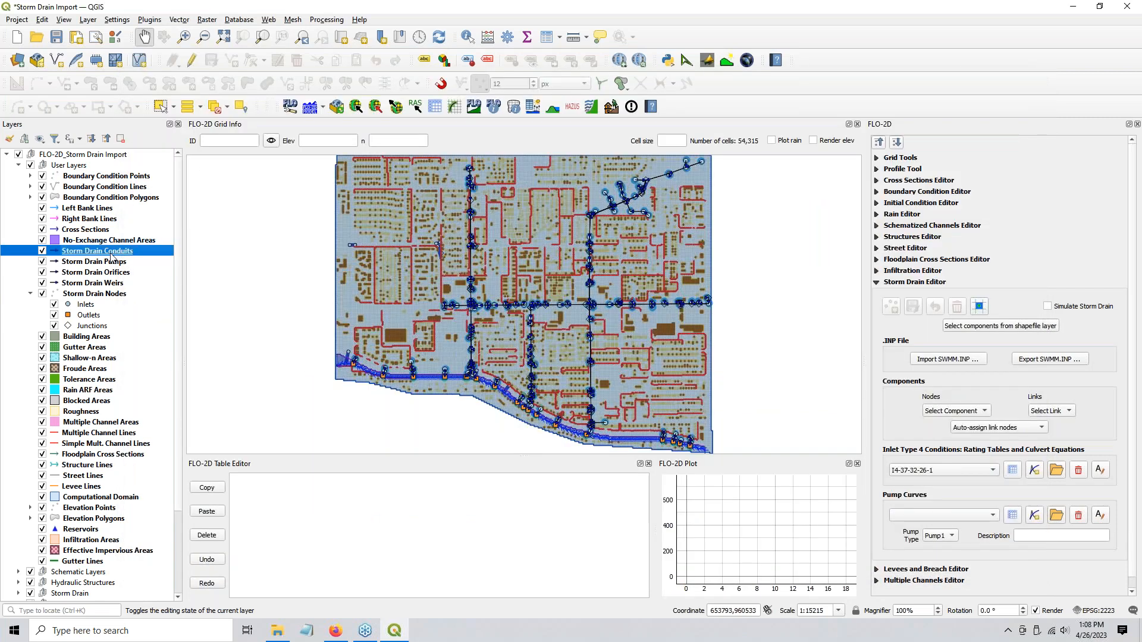
shift+click(87, 297)
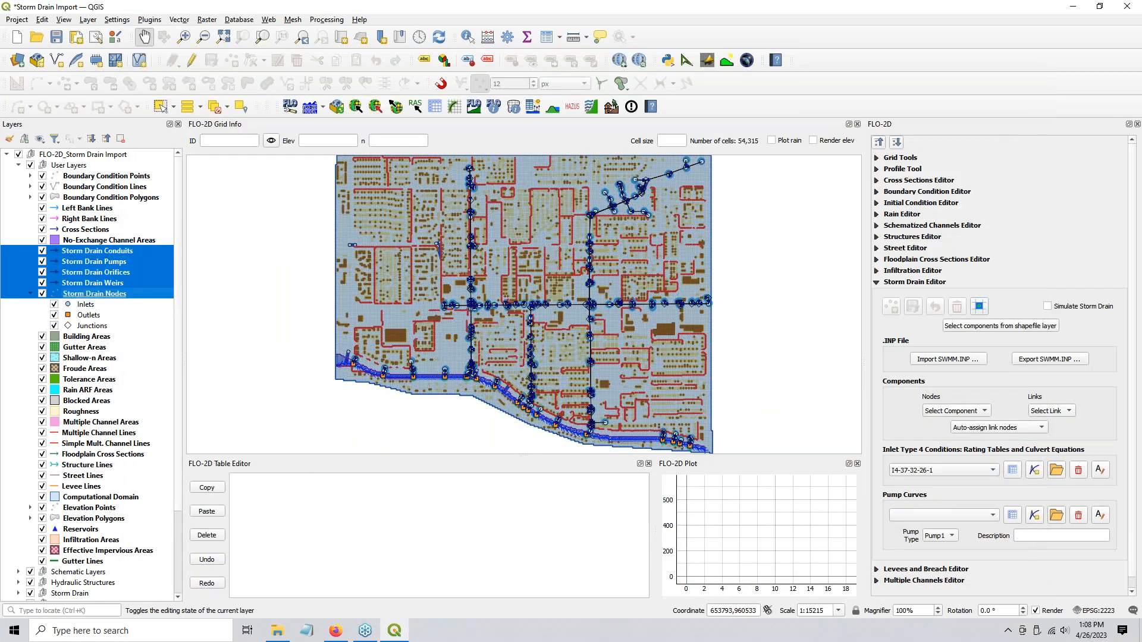
- In Firefox, open the Step 2 storm drain shapefile image in its own tab, examine it, and return to QGIS
click(335, 632)
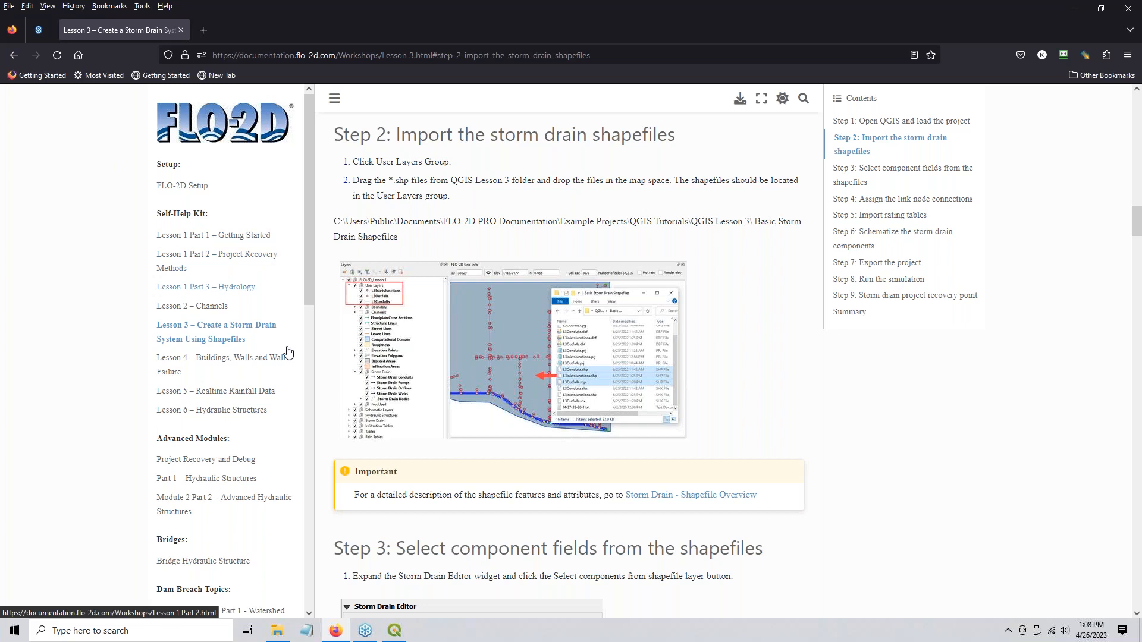
scroll(386, 294, up, 2)
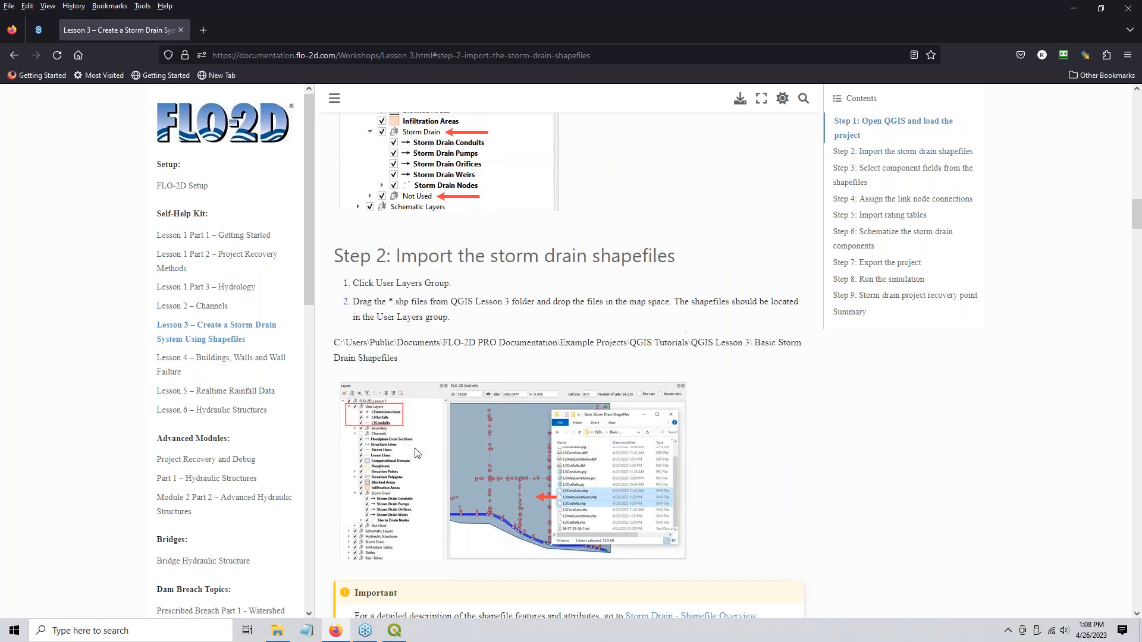
right_click(418, 449)
click(441, 458)
click(269, 31)
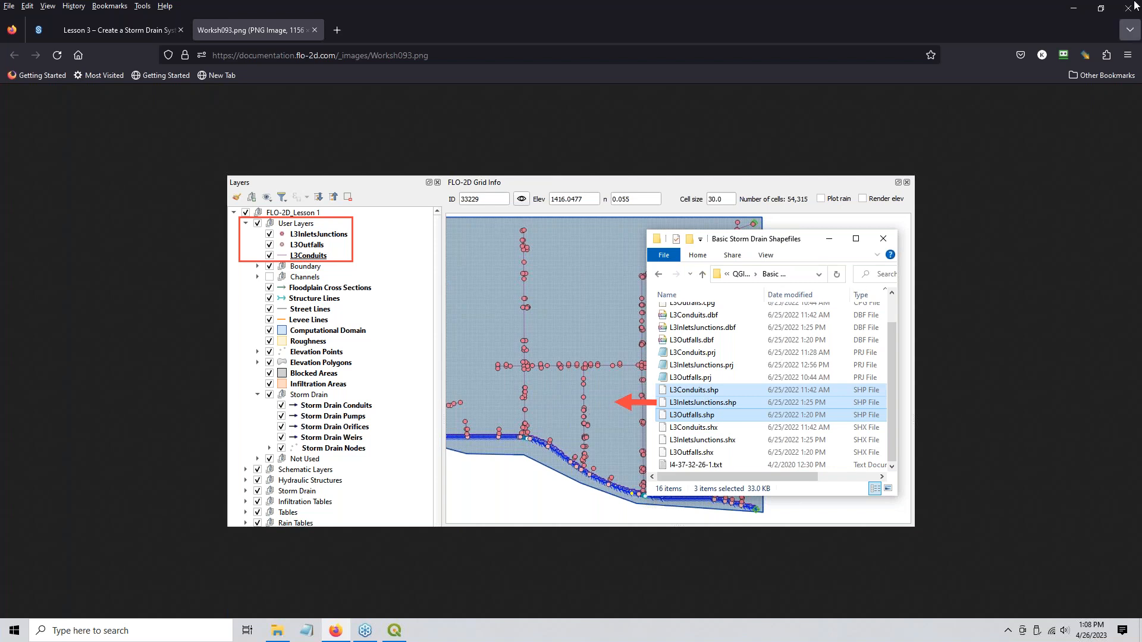
click(1074, 8)
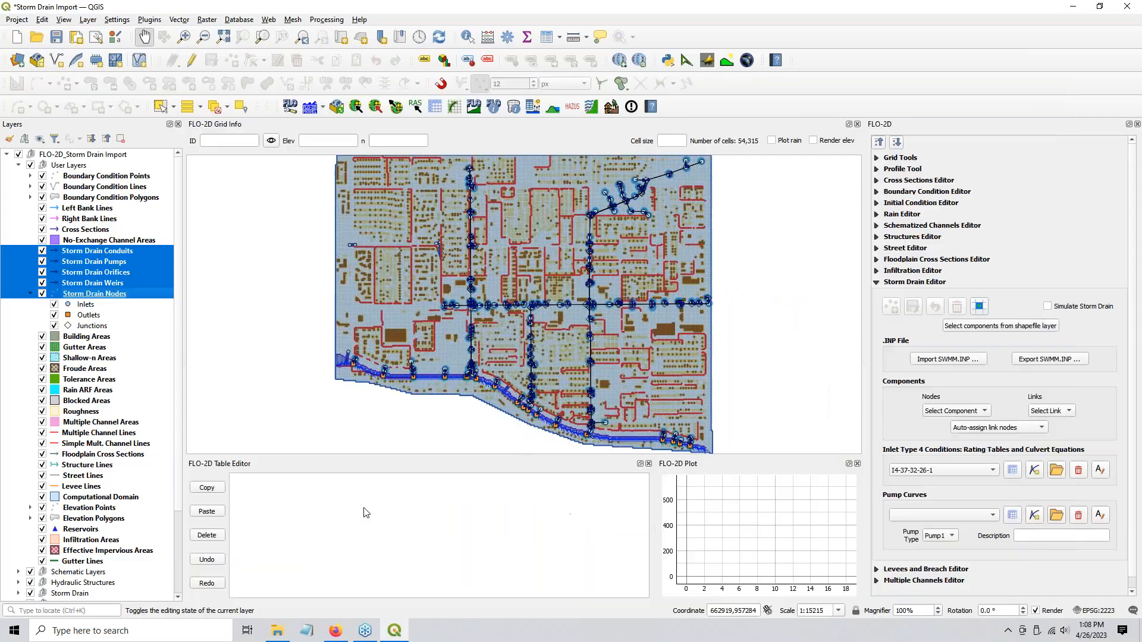
right_click(124, 248)
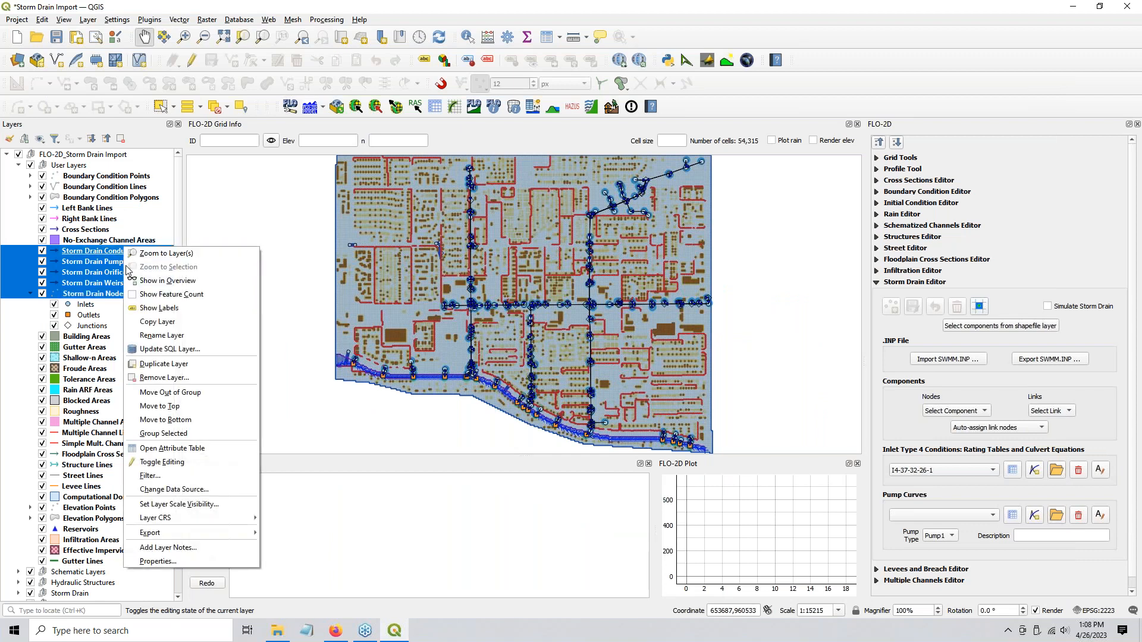
click(81, 286)
shift+click(104, 255)
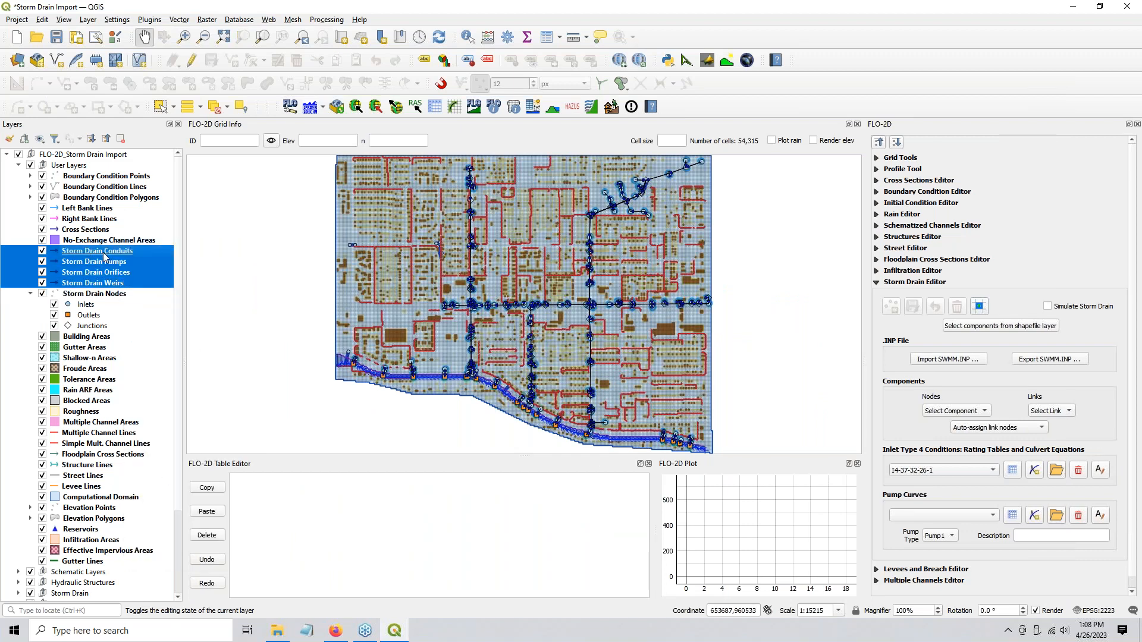
right_click(103, 256)
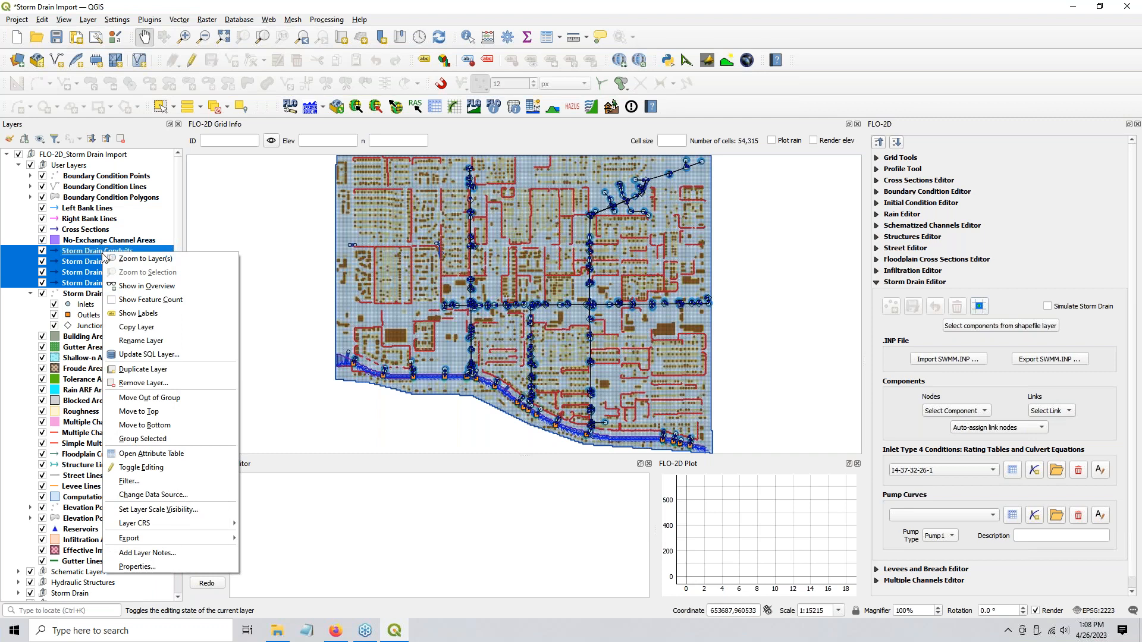
- Export only the Storm Drain Conduits layer as a GeoPackage named Conduits in the Storm Drain Layers folder, adding it to the map
click(99, 256)
right_click(99, 255)
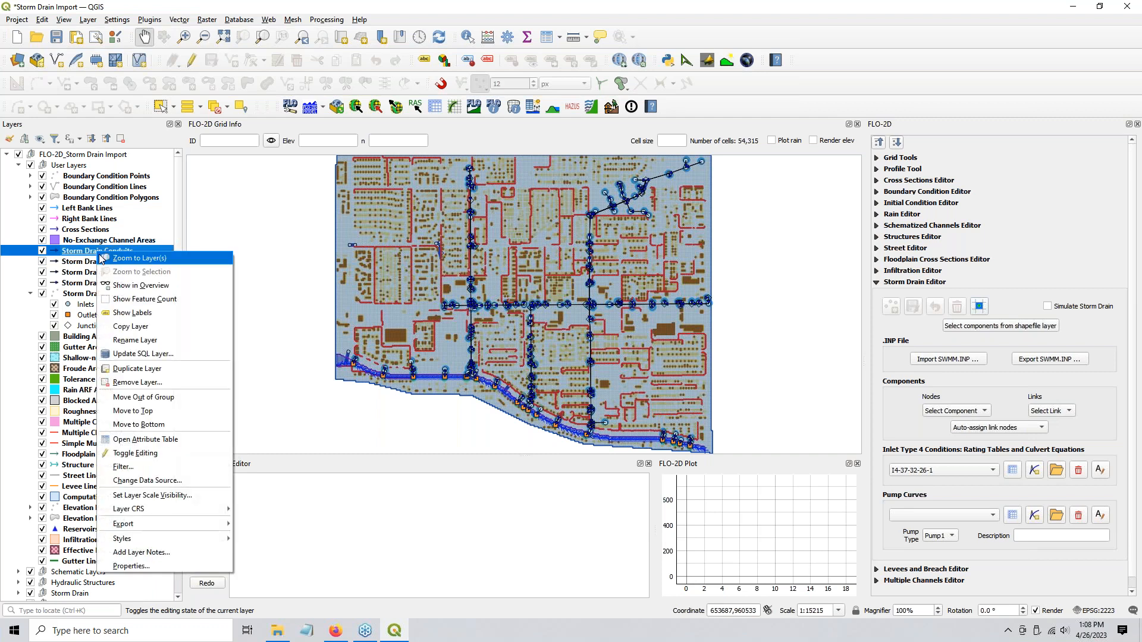
mouse_move(164, 523)
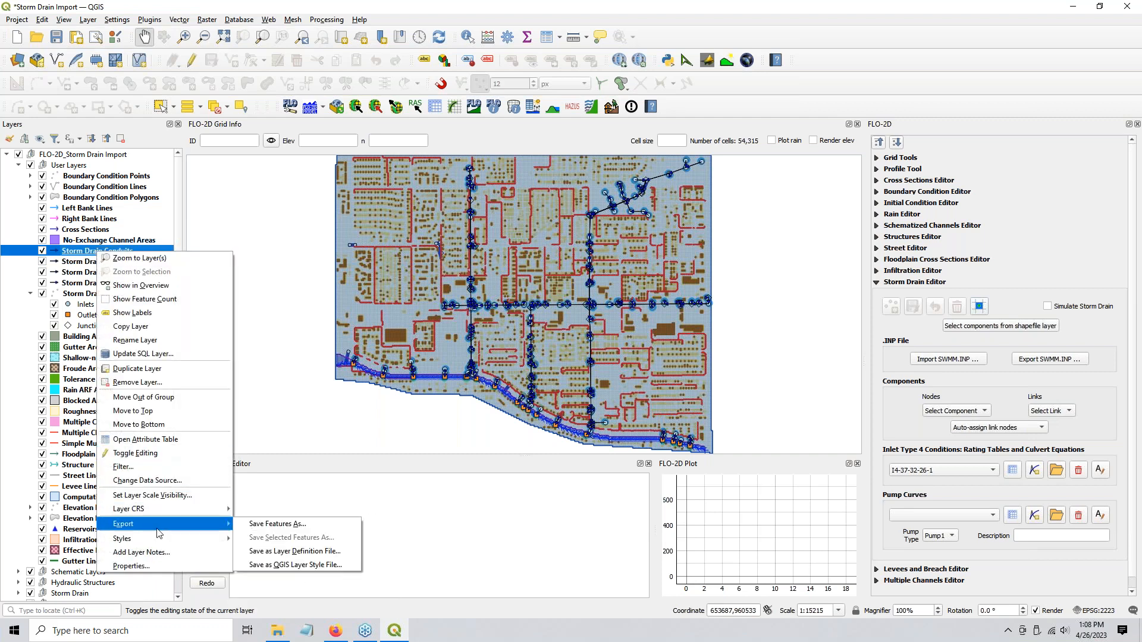
click(279, 523)
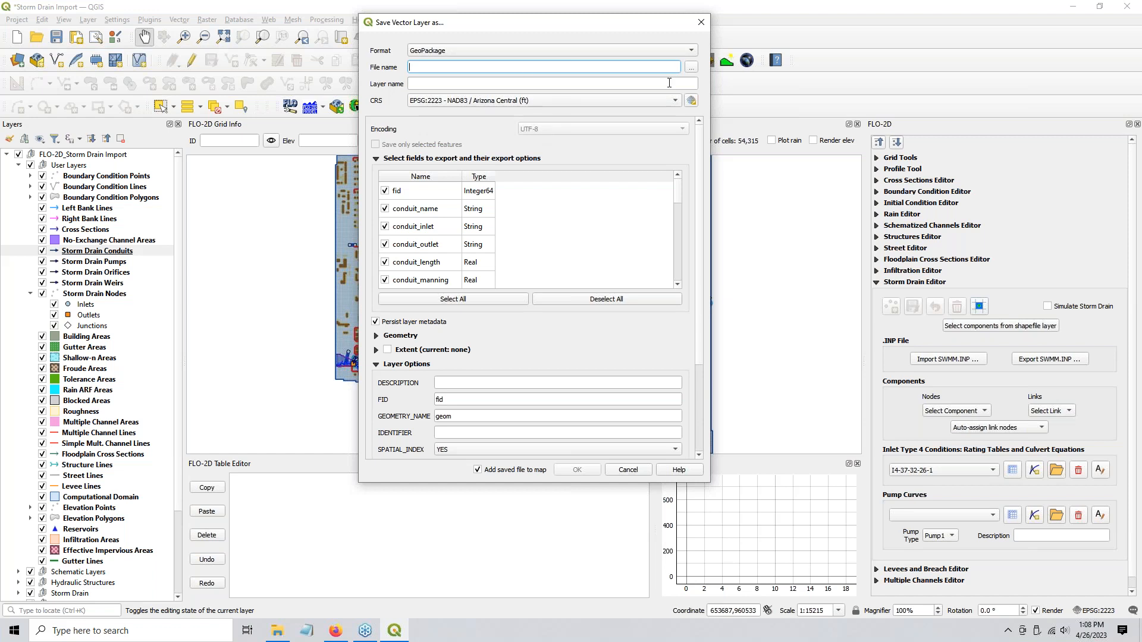
click(692, 69)
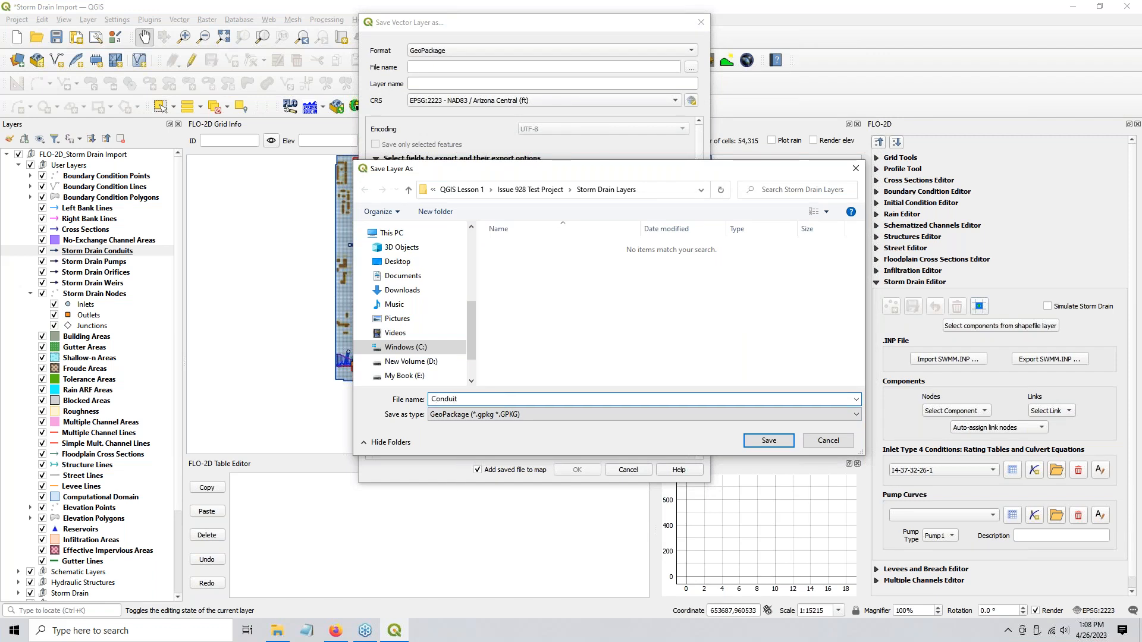
text(Conduits)
click(756, 439)
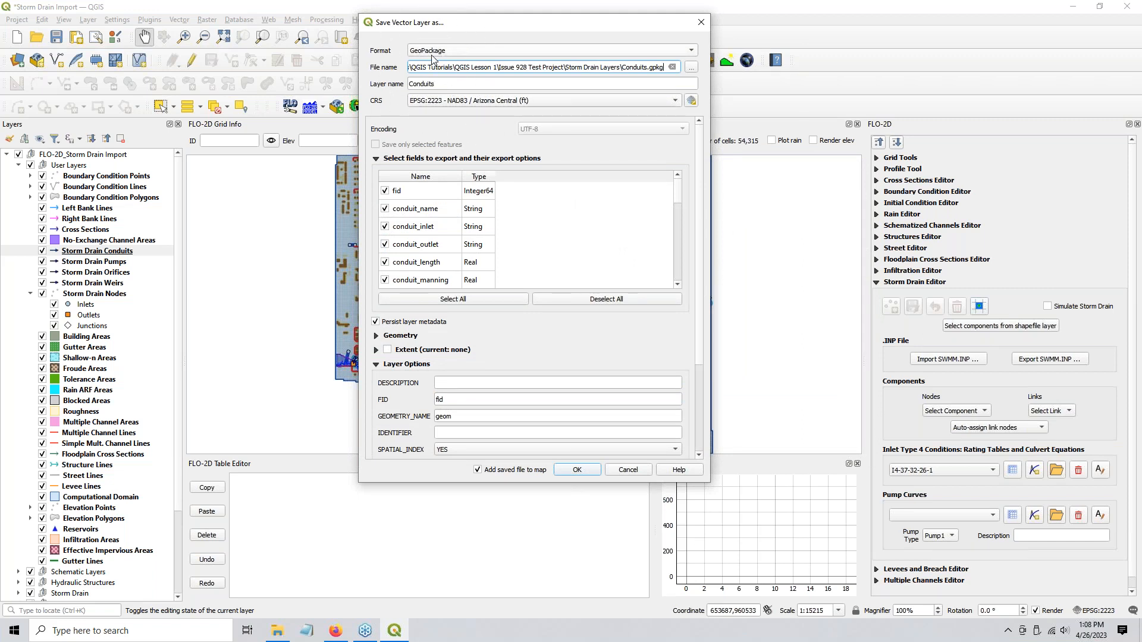
click(568, 469)
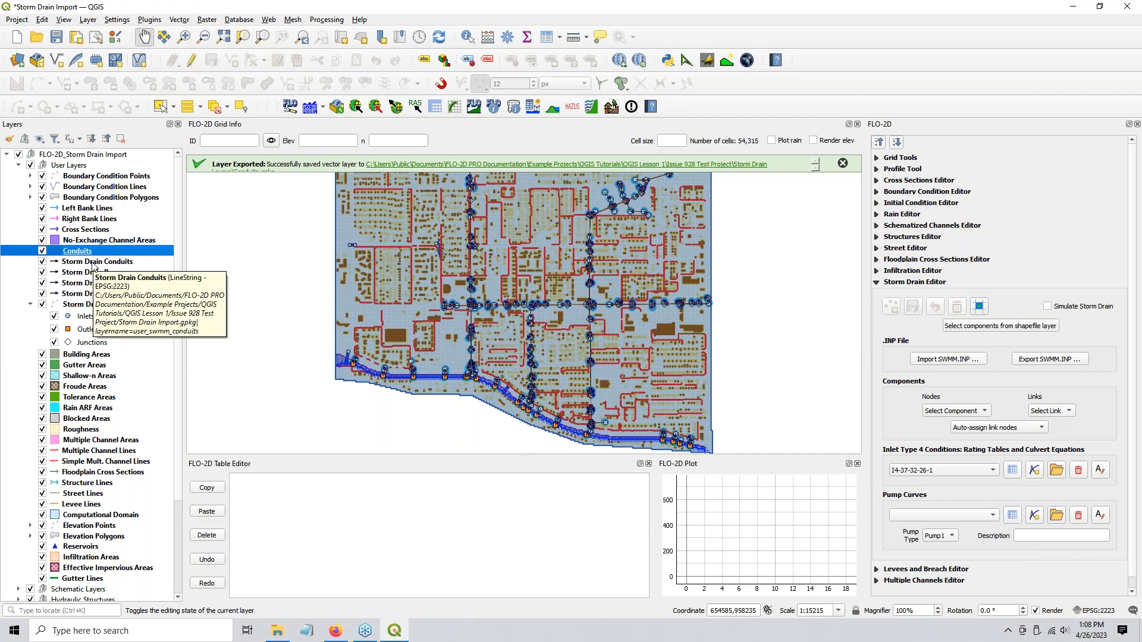
- Export the Storm Drain Conduits layer as an ESRI Shapefile named ConduitShapefile in the Storm Drain Layers folder
right_click(93, 265)
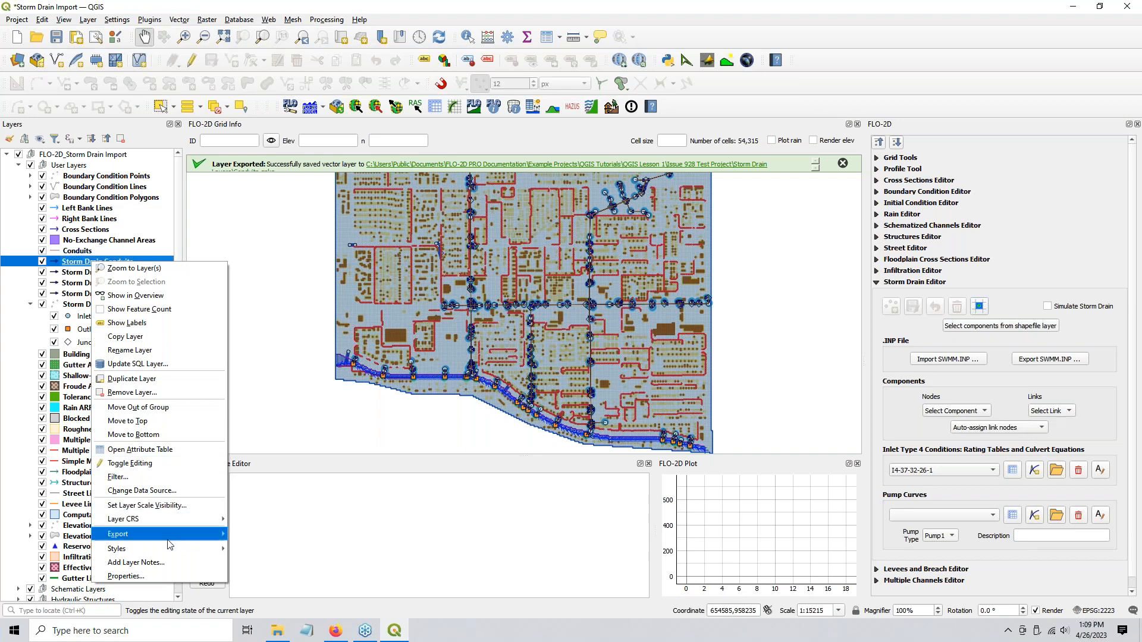
mouse_move(169, 545)
click(265, 535)
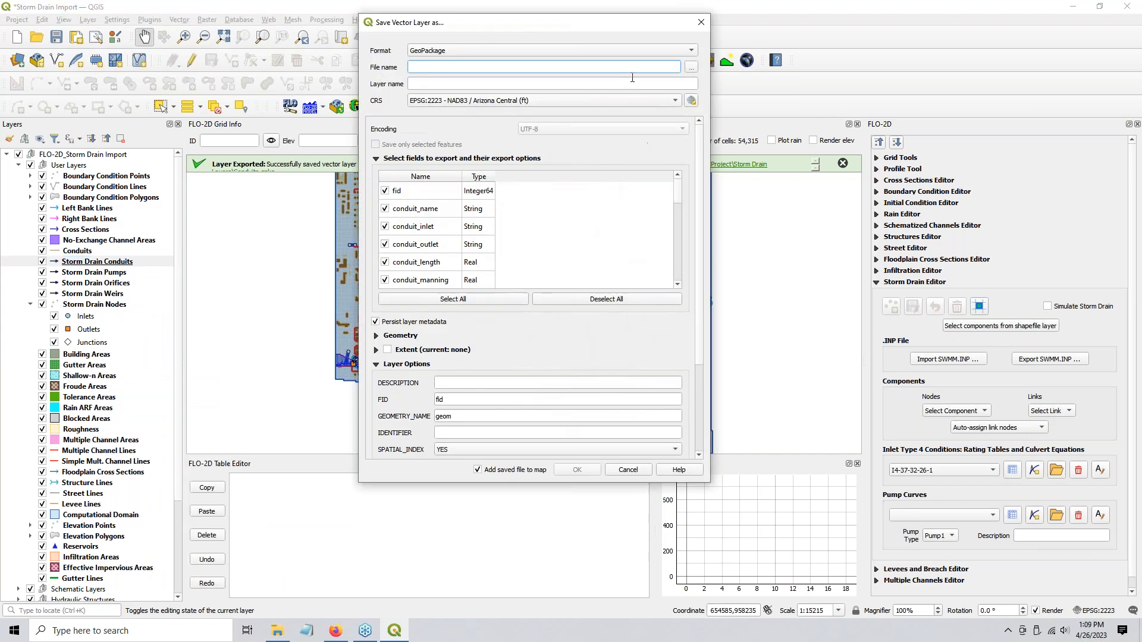
click(640, 53)
click(639, 59)
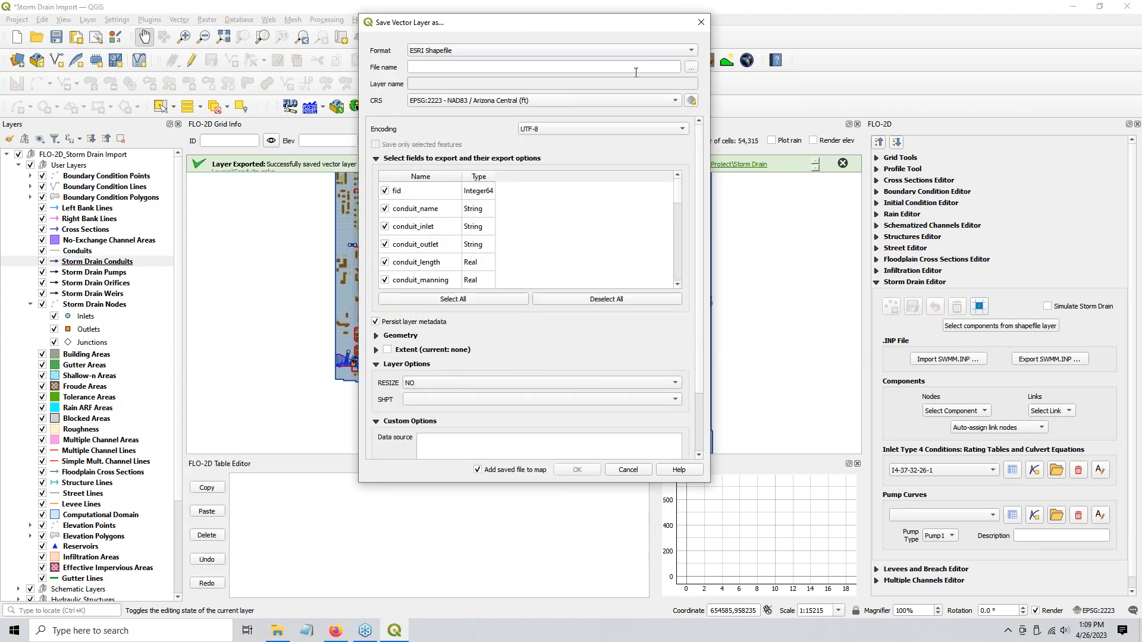
click(692, 67)
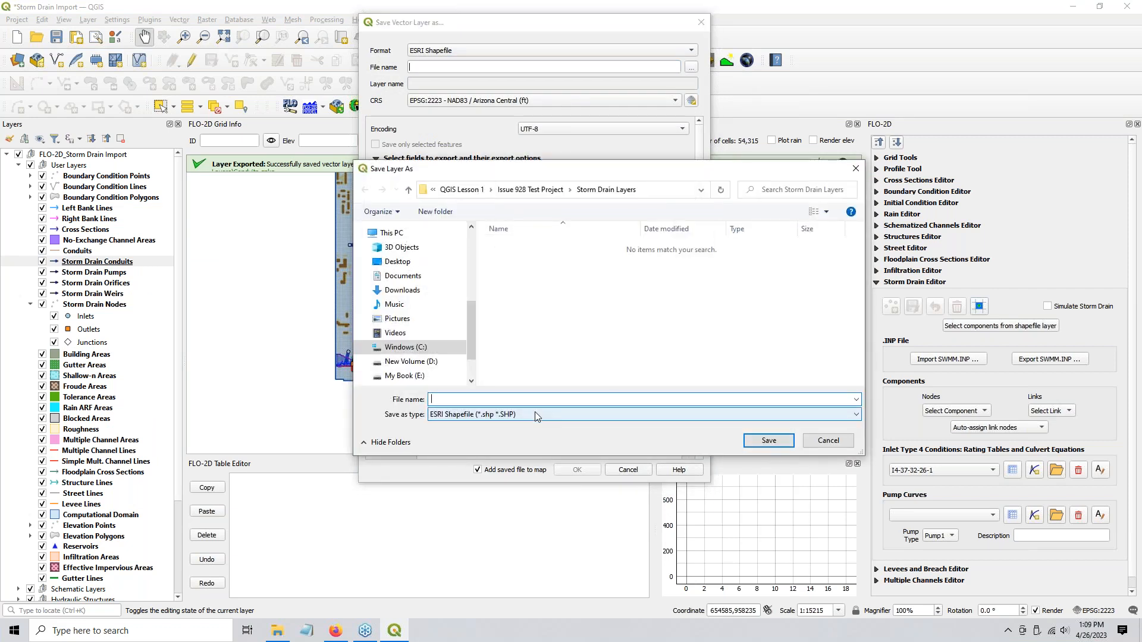
text(Conduio)
key(BackSpace)
text(tShape)
key(Return)
click(577, 470)
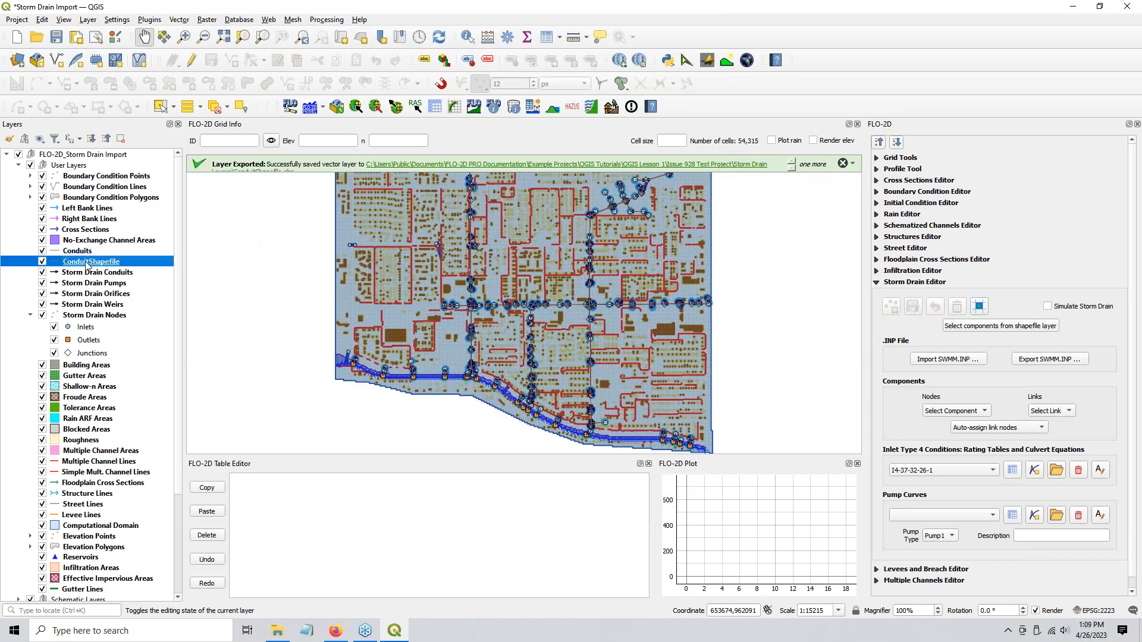
- Examine the field names in the ConduitShapefile attribute table and close it
right_click(86, 262)
click(131, 449)
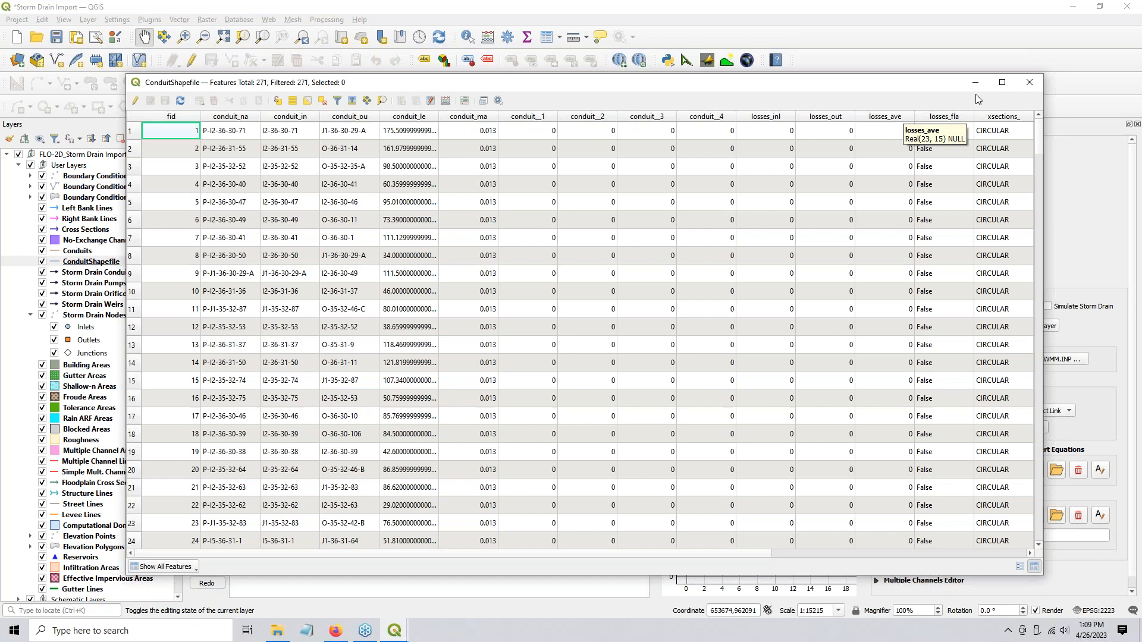
click(1032, 88)
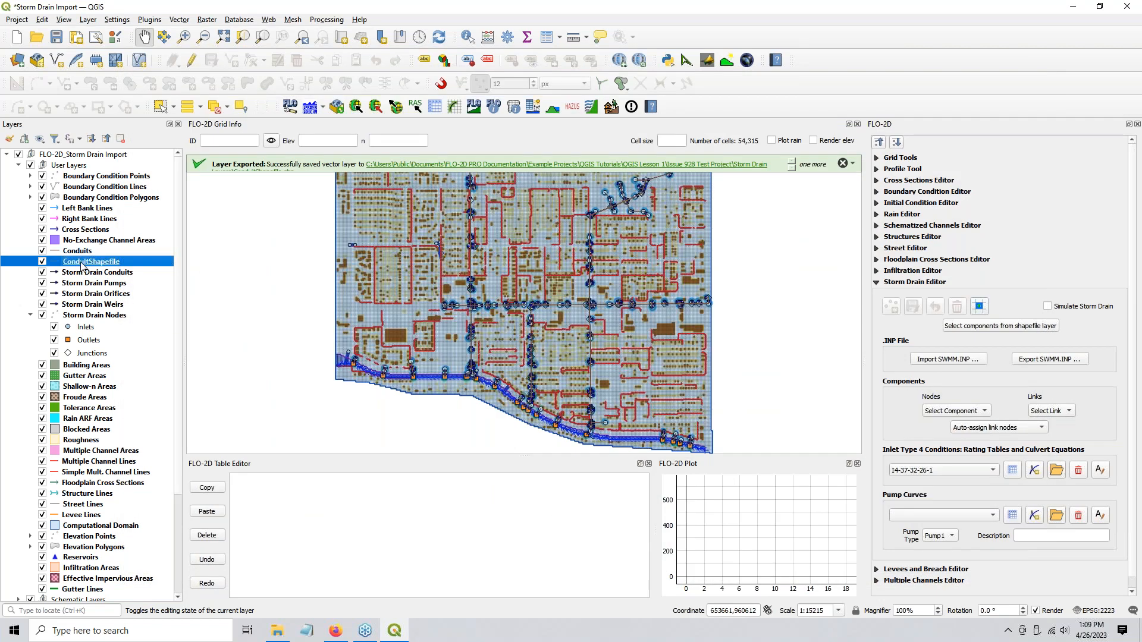
- Remove the ConduitShapefile layer from the project
right_click(83, 265)
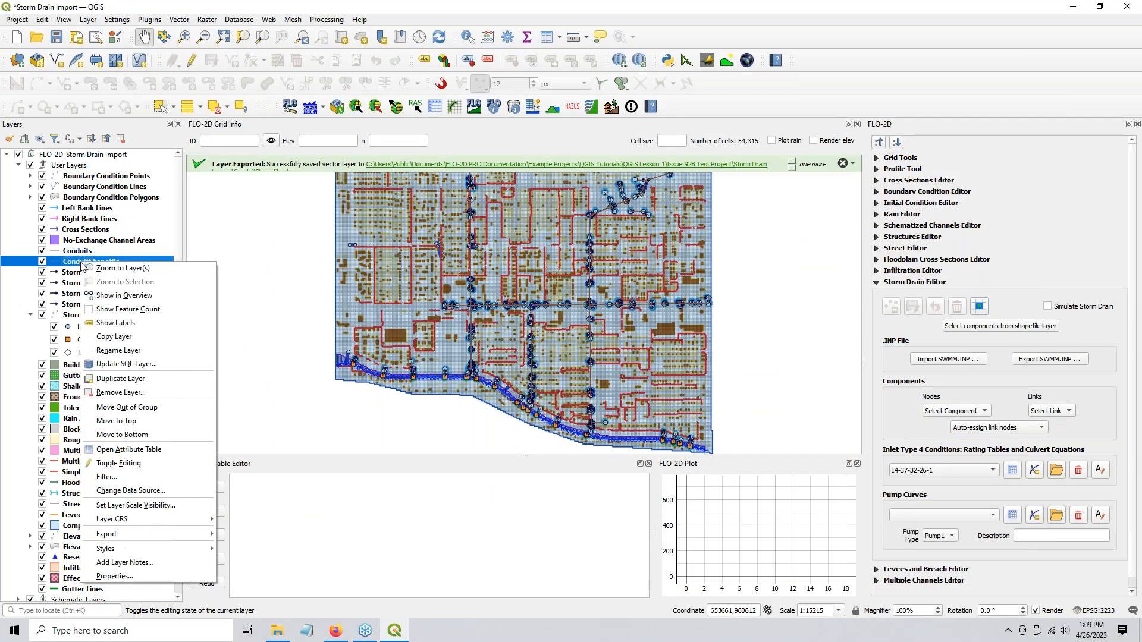
click(122, 392)
click(552, 328)
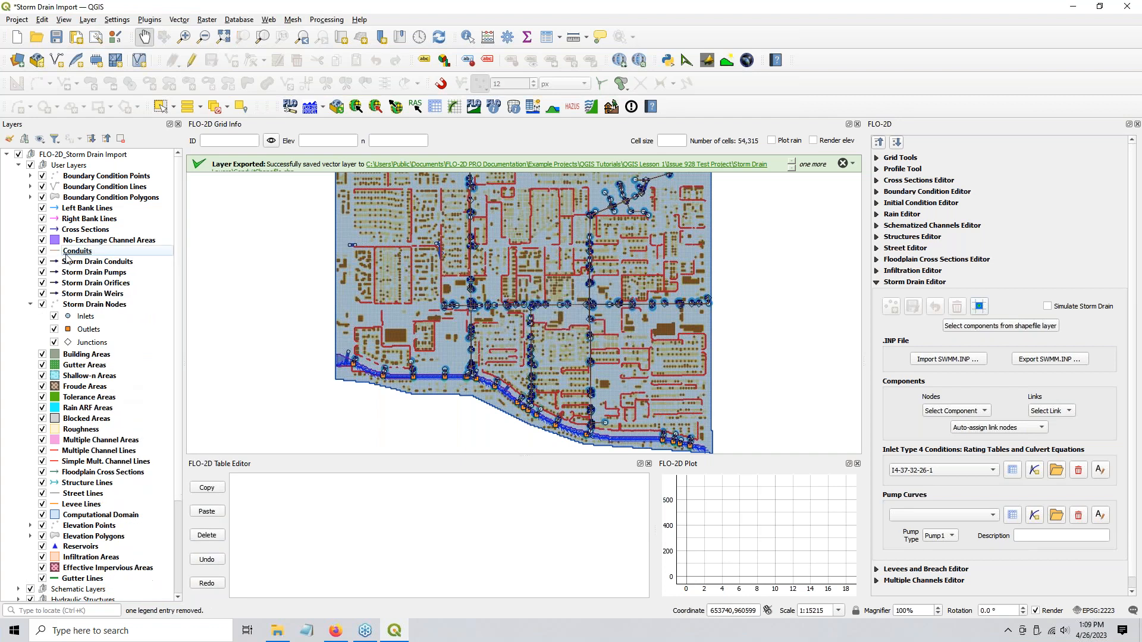
- Open the Conduits layer's attribute table and widen the conduit_outlet_offset column to read its full field name
right_click(69, 250)
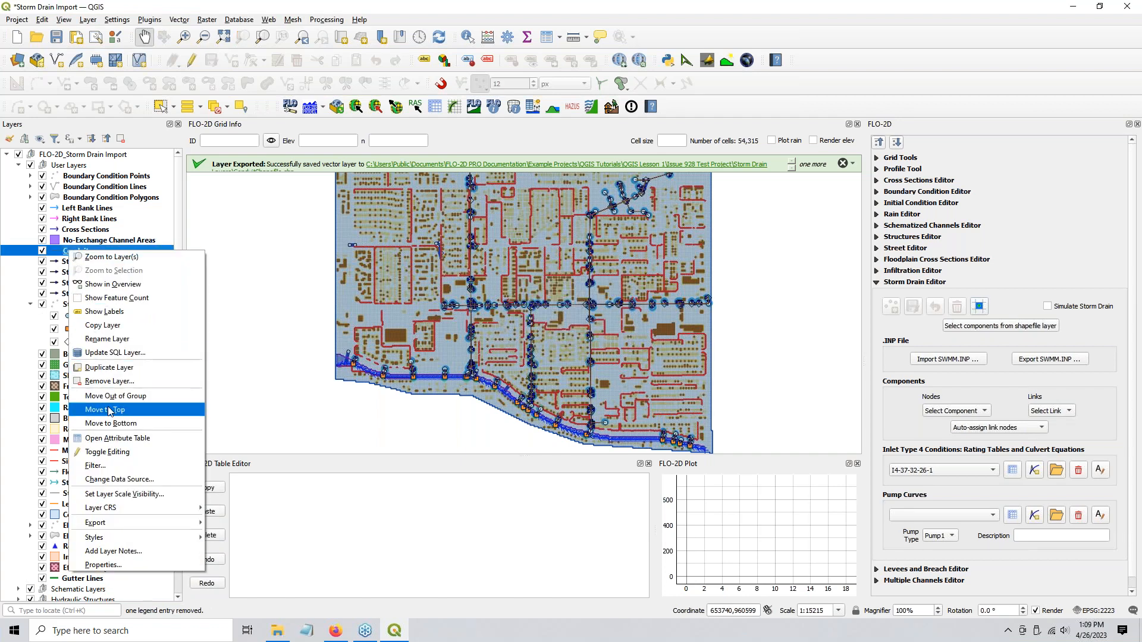
click(110, 438)
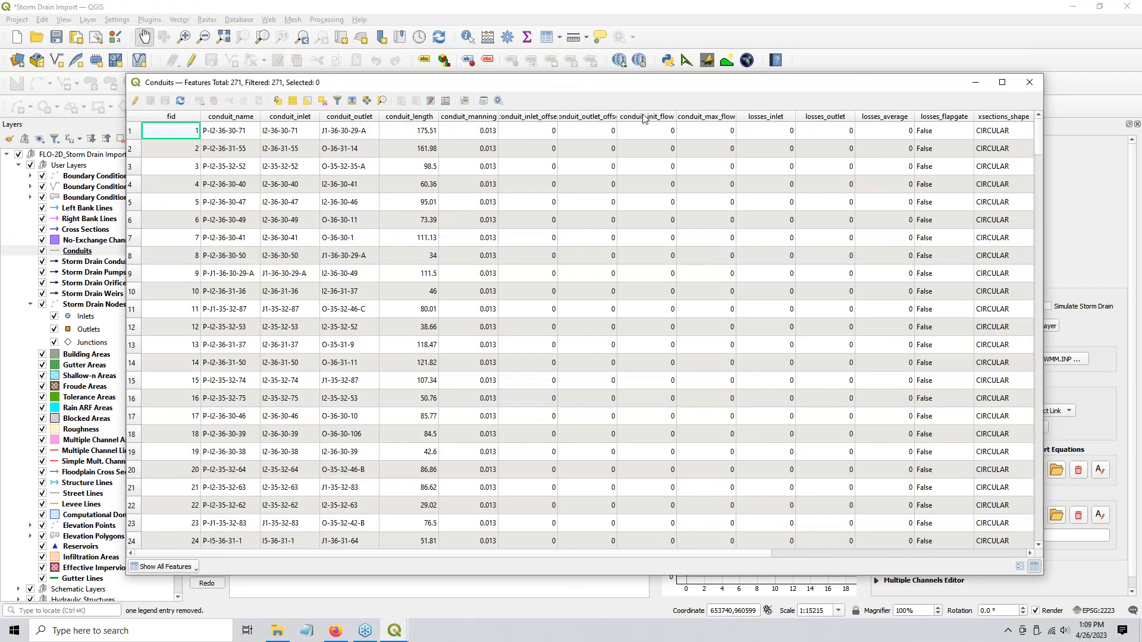
double_click(617, 119)
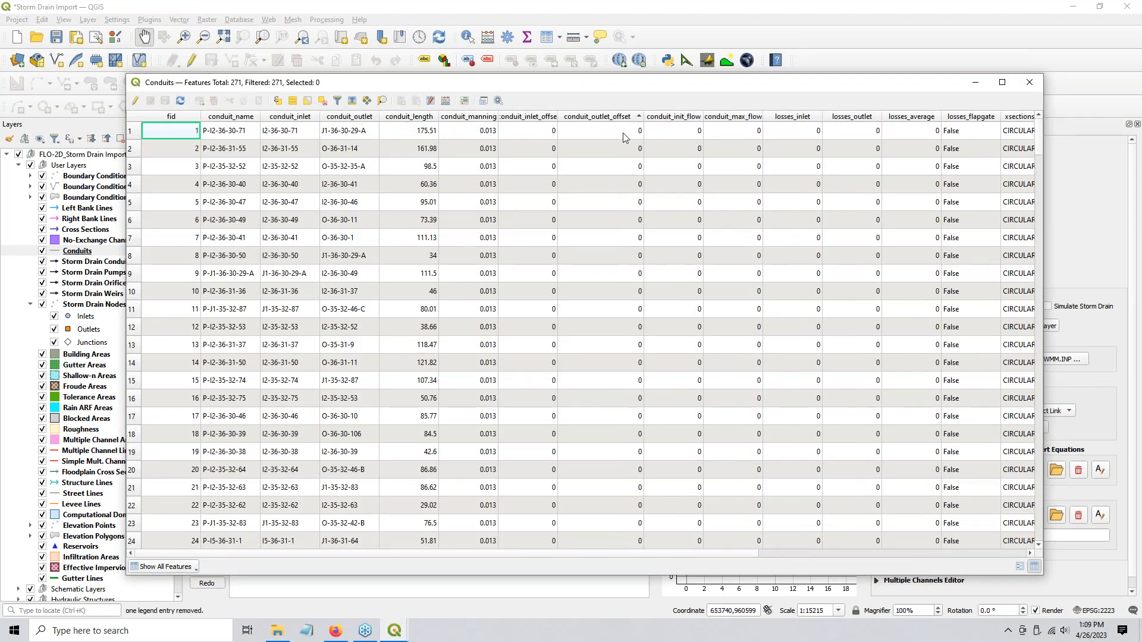
- Review the remaining columns of the Conduits attribute table, close it and dismiss the export messages
click(165, 119)
drag(743, 555, 1019, 537)
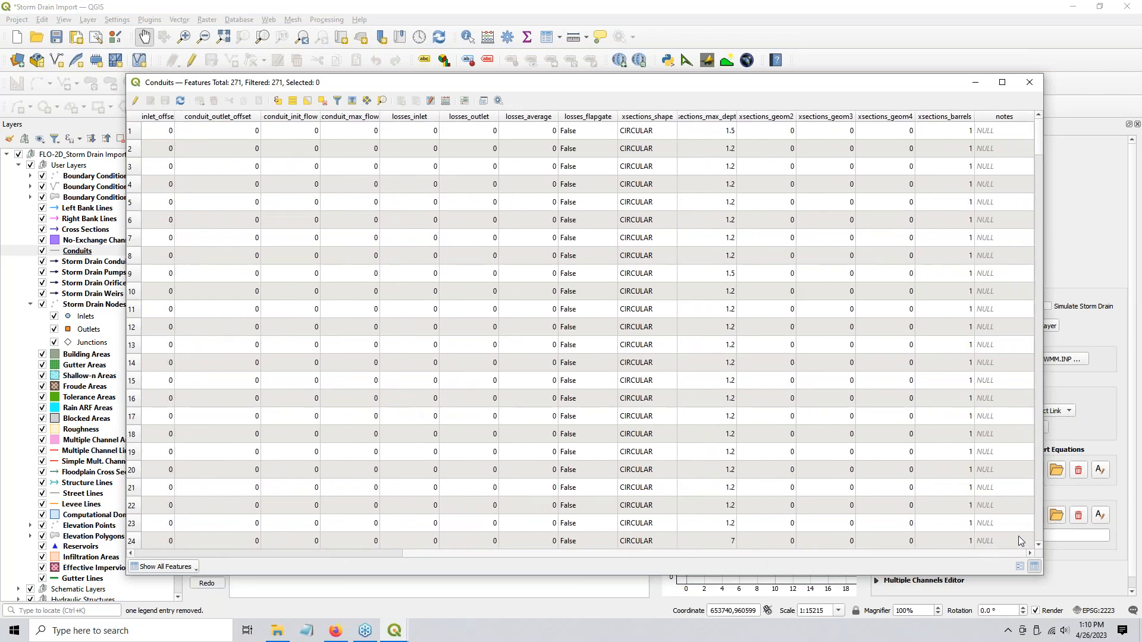
click(1030, 84)
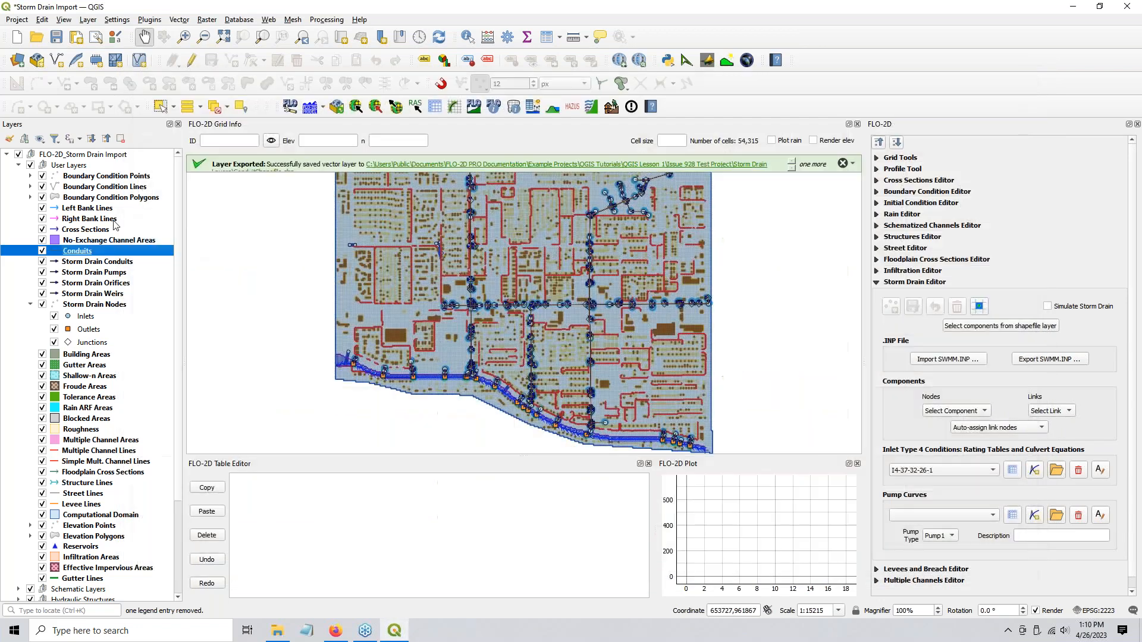
click(843, 164)
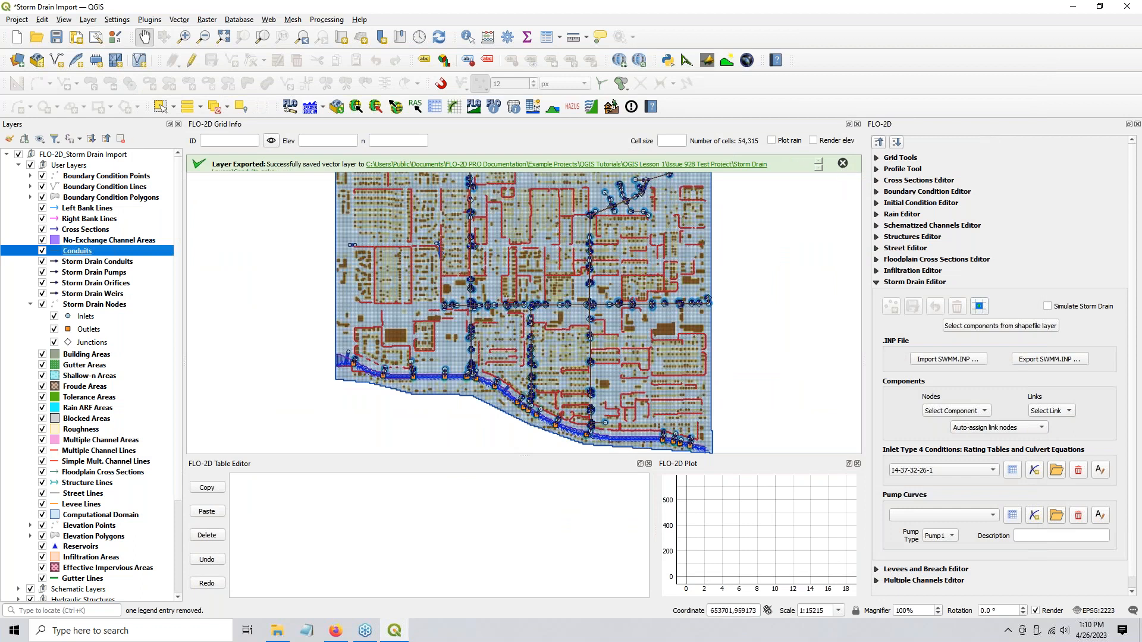
click(843, 164)
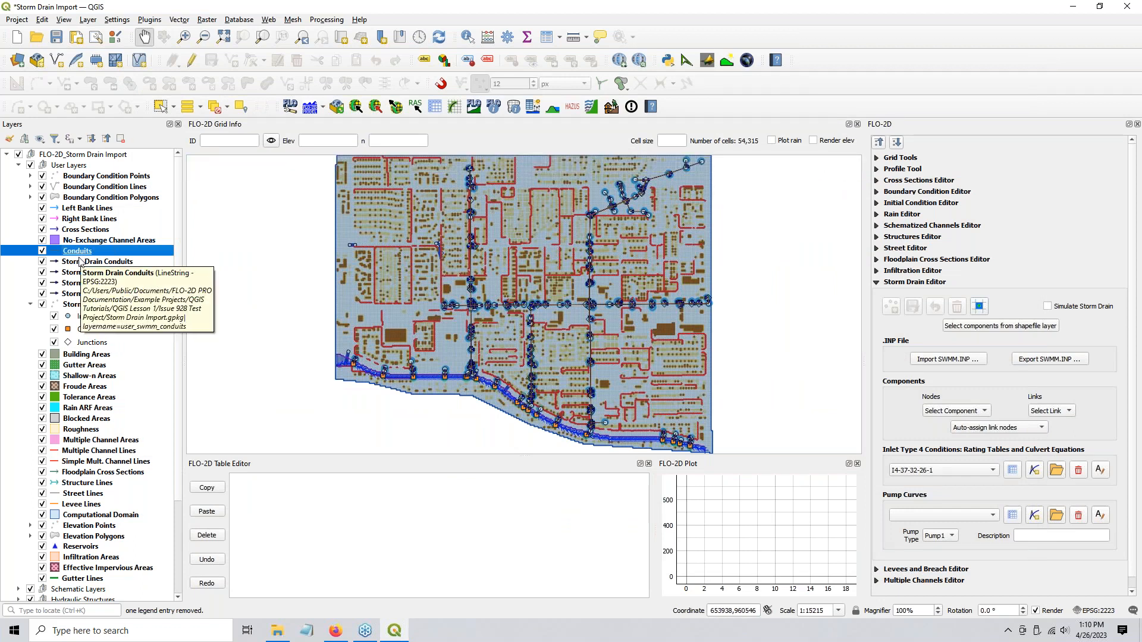
- Switch to File Explorer and delete all the ConduitShapefile files from the Storm Drain Layers folder, keeping Conduits.gpkg
click(278, 632)
drag(290, 387, 291, 280)
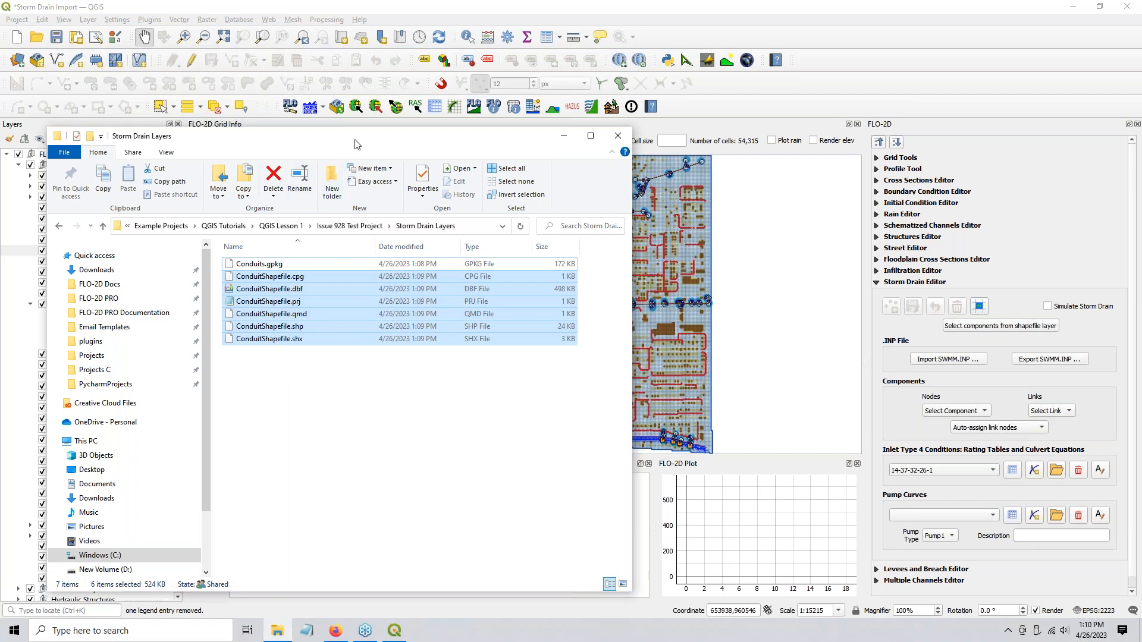
drag(356, 144, 538, 40)
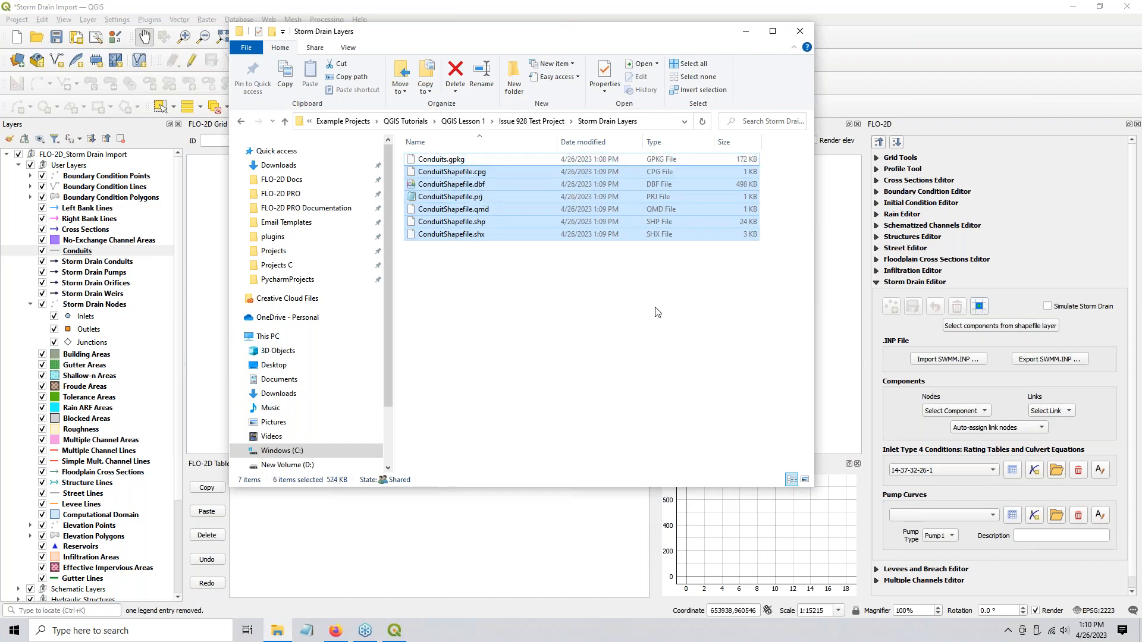
click(547, 283)
drag(467, 265, 452, 174)
key(Delete)
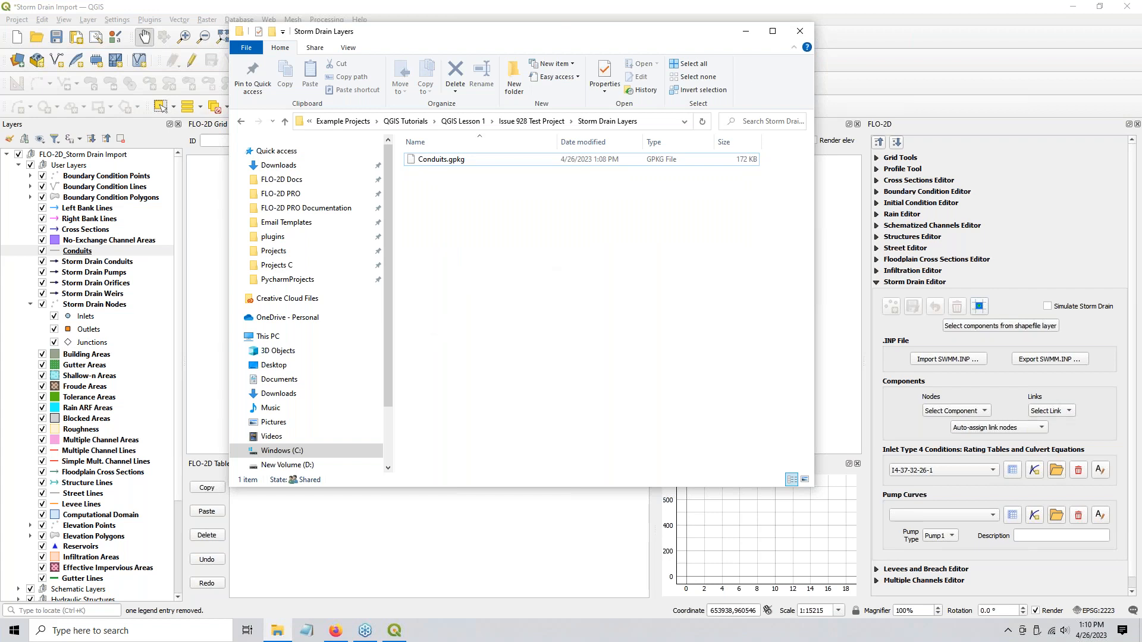
click(746, 36)
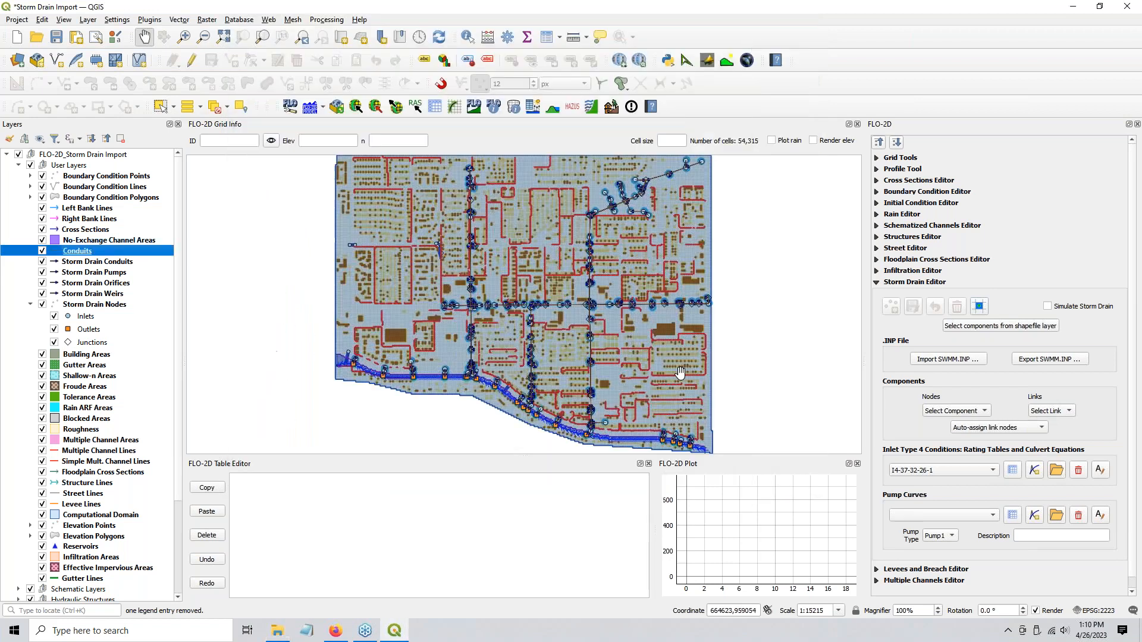
right_click(101, 307)
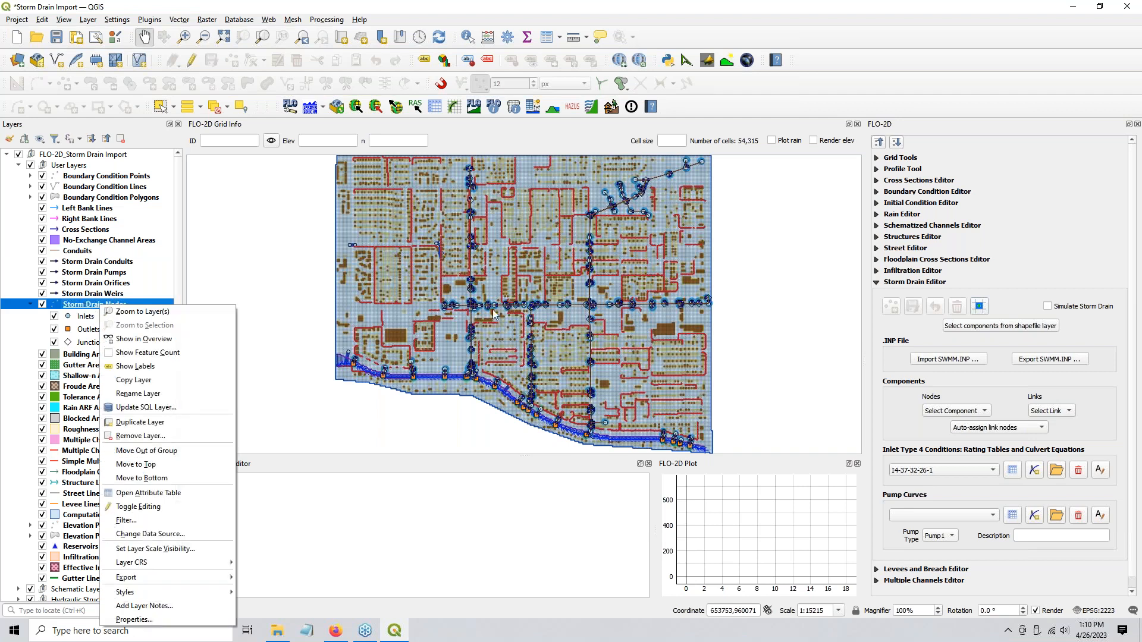
click(98, 263)
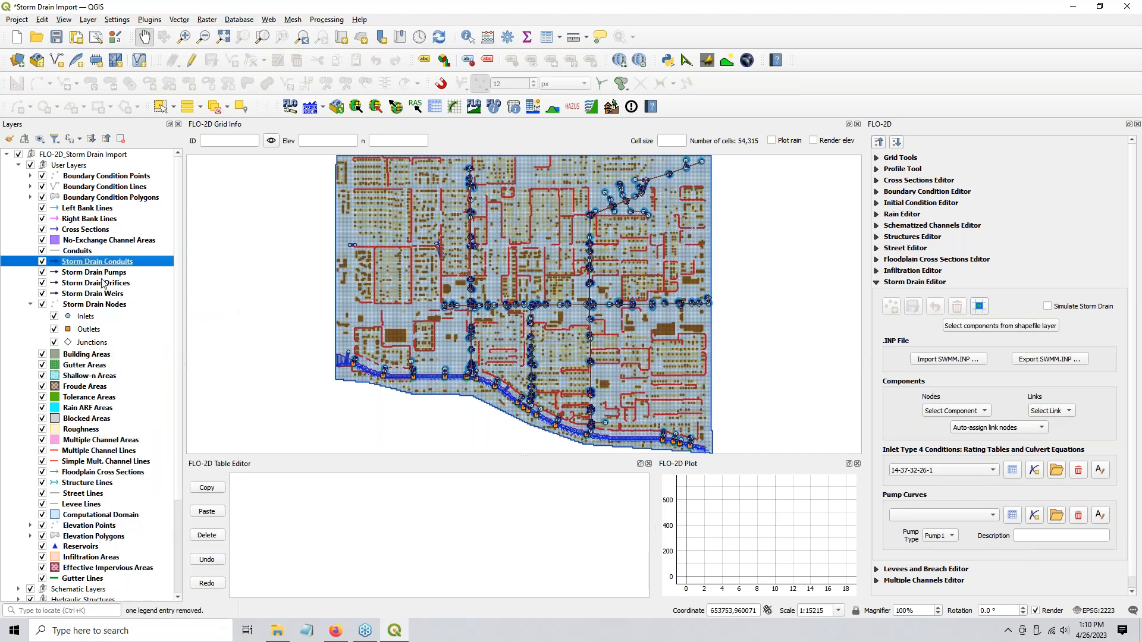
click(103, 294)
shift+click(105, 275)
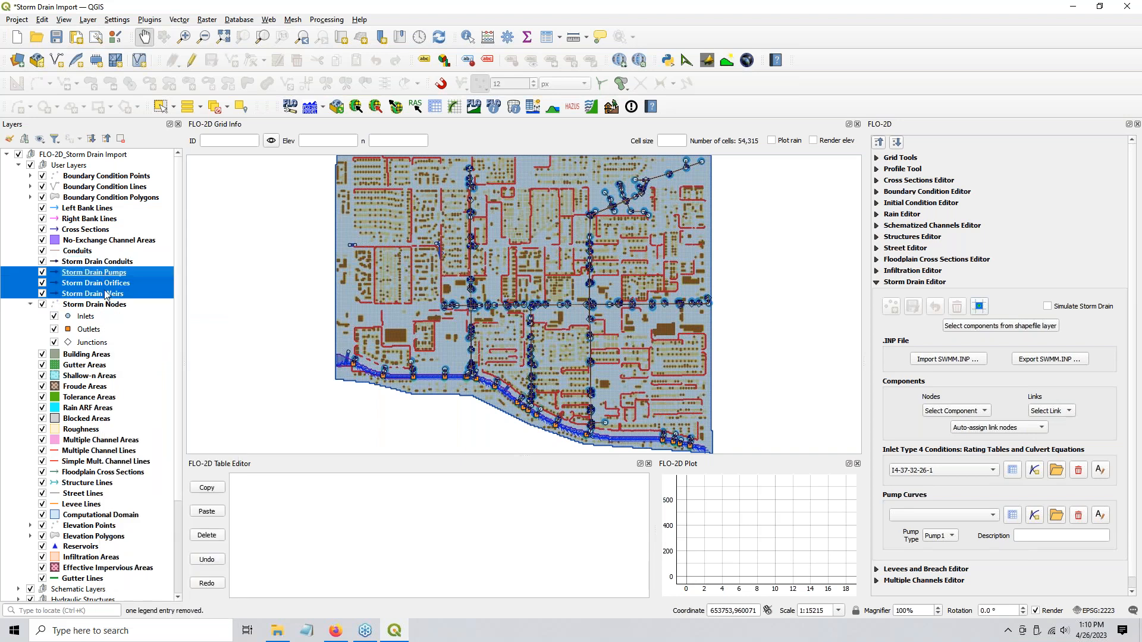
- Set up a GeoPackage export of the Storm Drain Nodes layer, saved as Outfalls in the Storm Drain Layers folder
right_click(107, 305)
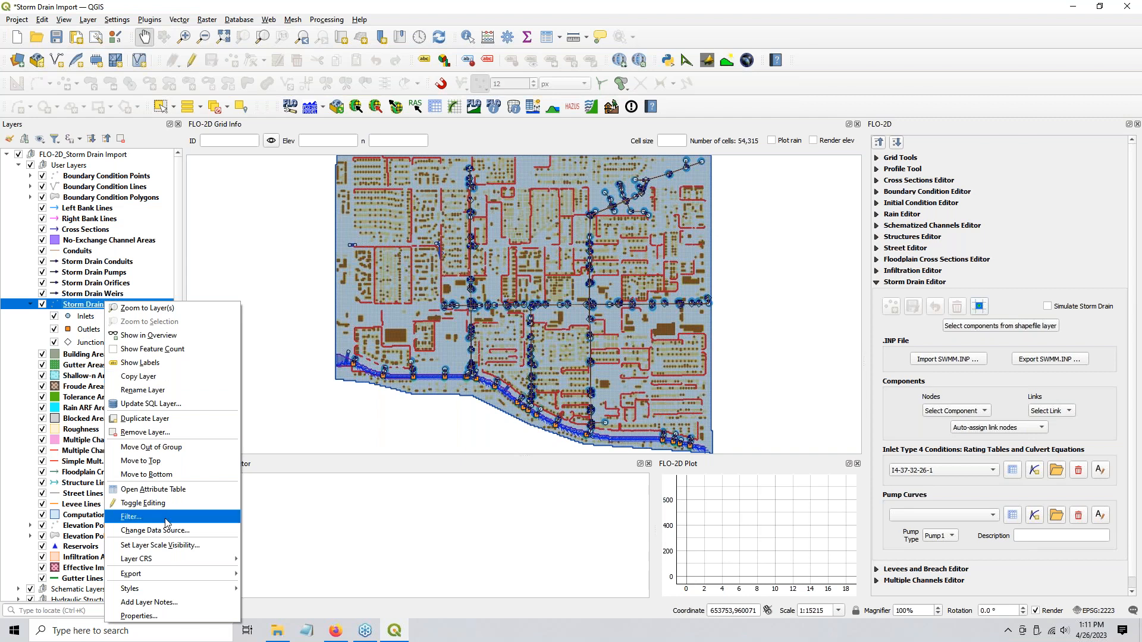
mouse_move(157, 580)
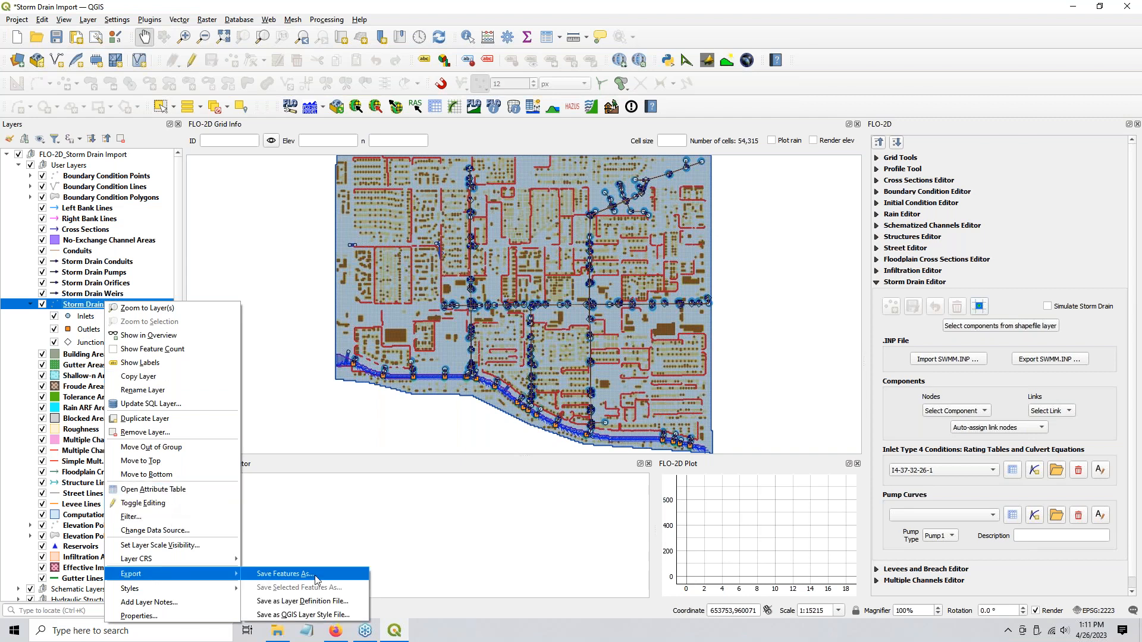
click(285, 574)
click(621, 50)
click(621, 38)
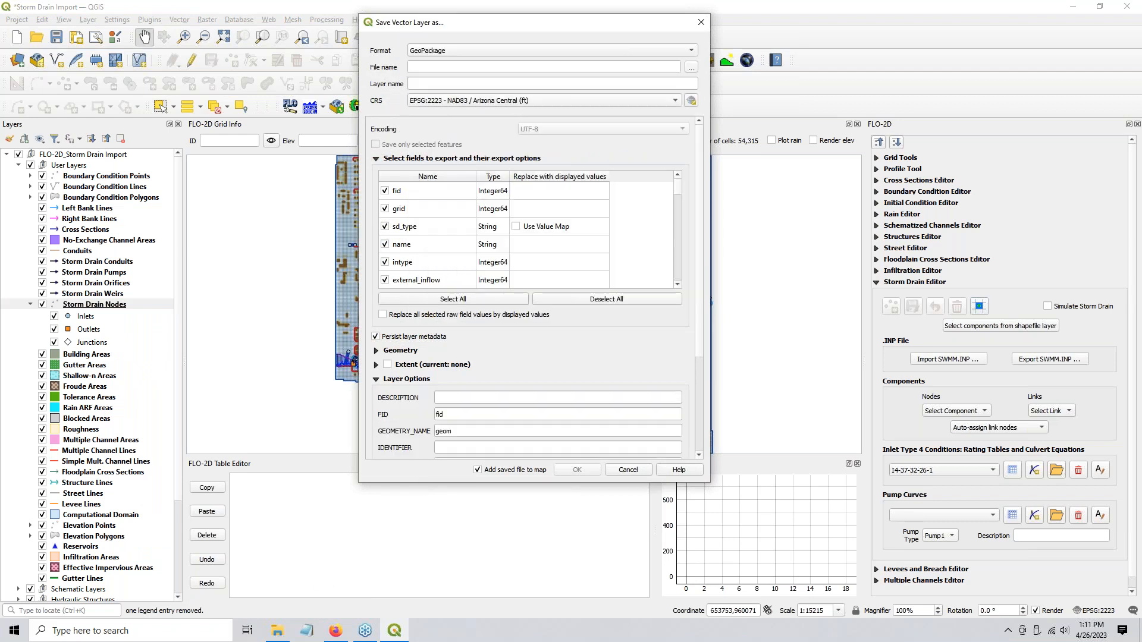
click(692, 67)
text(Outfalls)
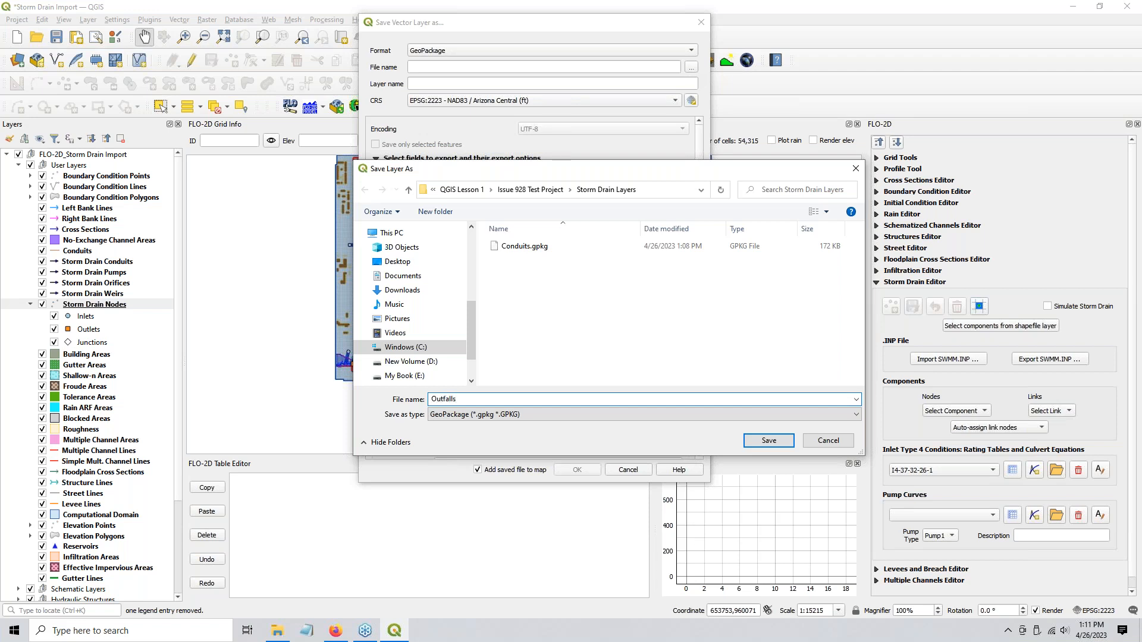
key(Return)
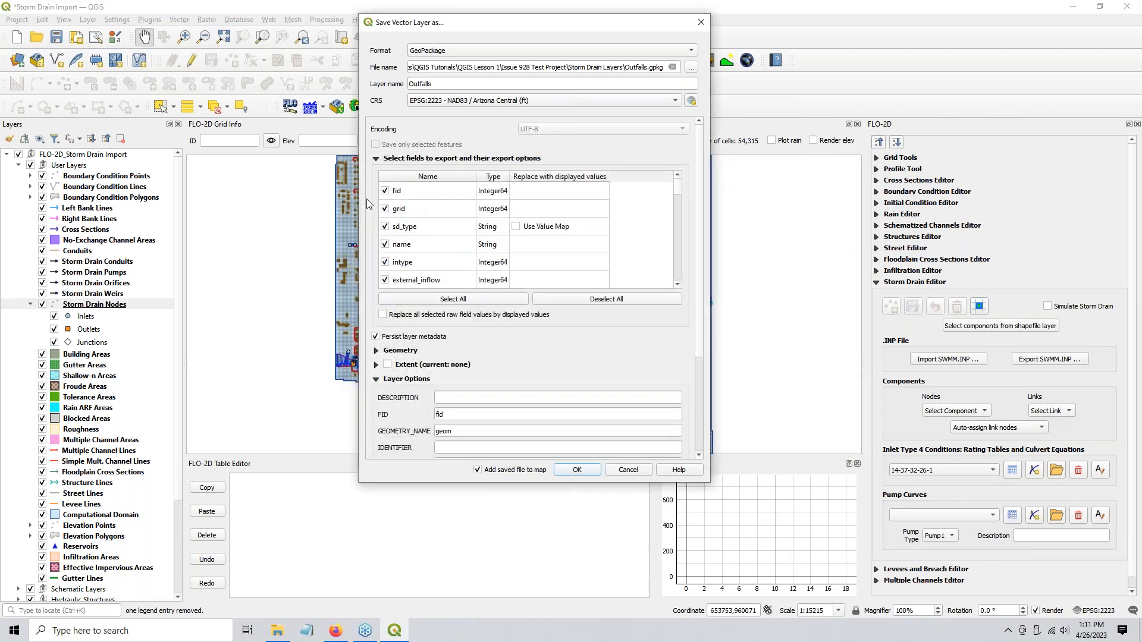
- Exclude the grid, sd_type, intype, external_inflow, junction_invert_elev, max_depth, init_depth, surcharge_depth and ponded_area fields from the export
click(385, 227)
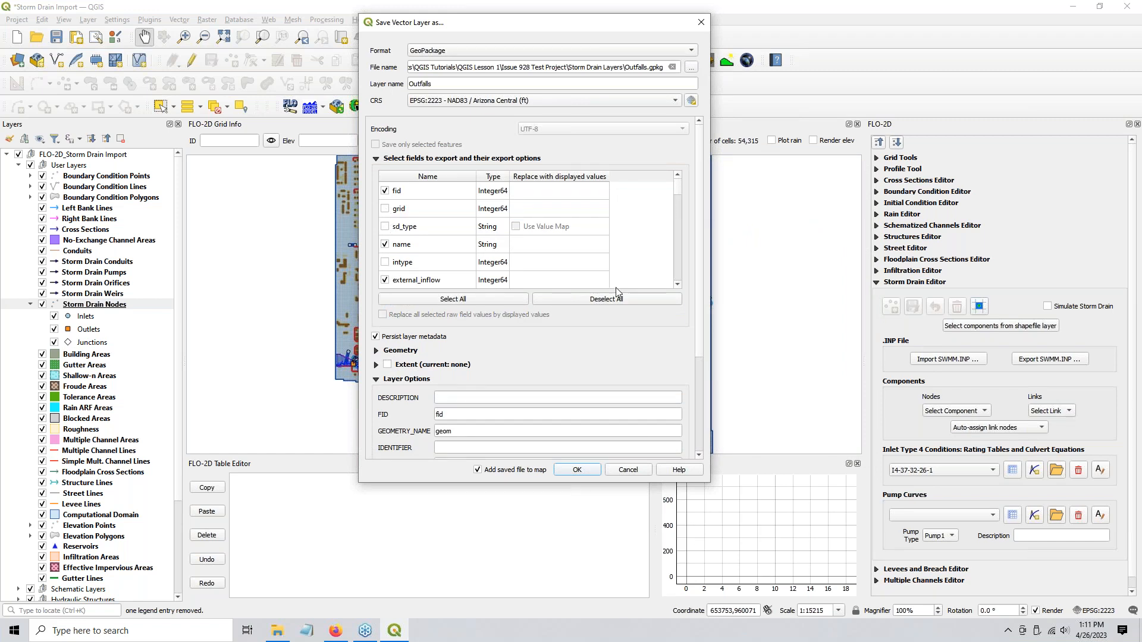
click(385, 280)
click(677, 284)
click(677, 284)
click(677, 284)
click(677, 284)
click(677, 285)
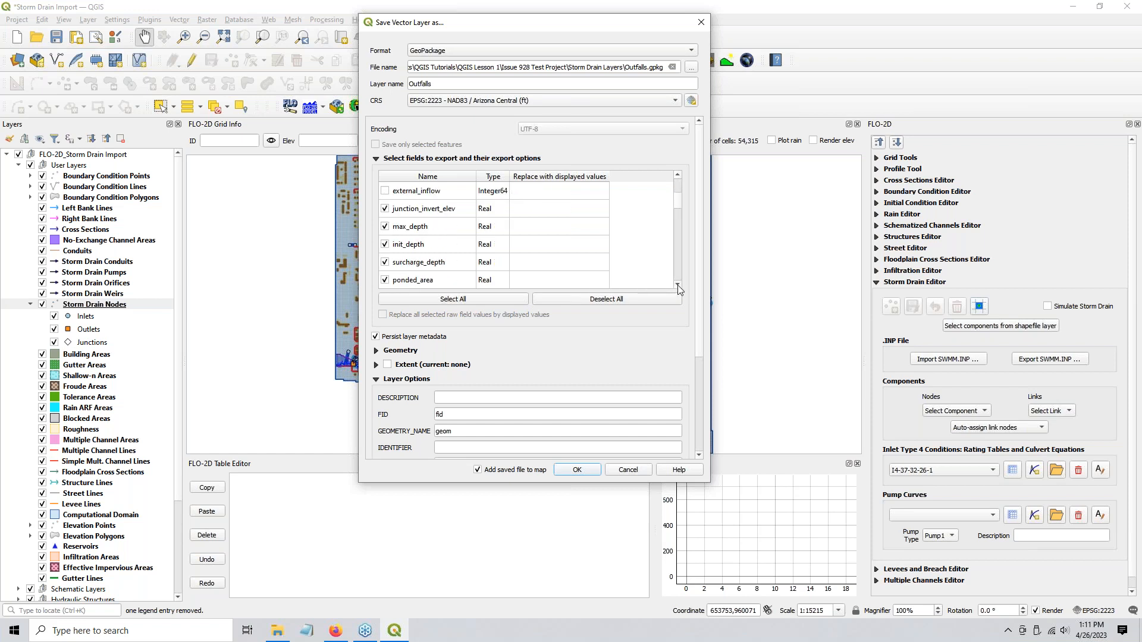
click(385, 226)
click(385, 244)
click(385, 262)
click(385, 280)
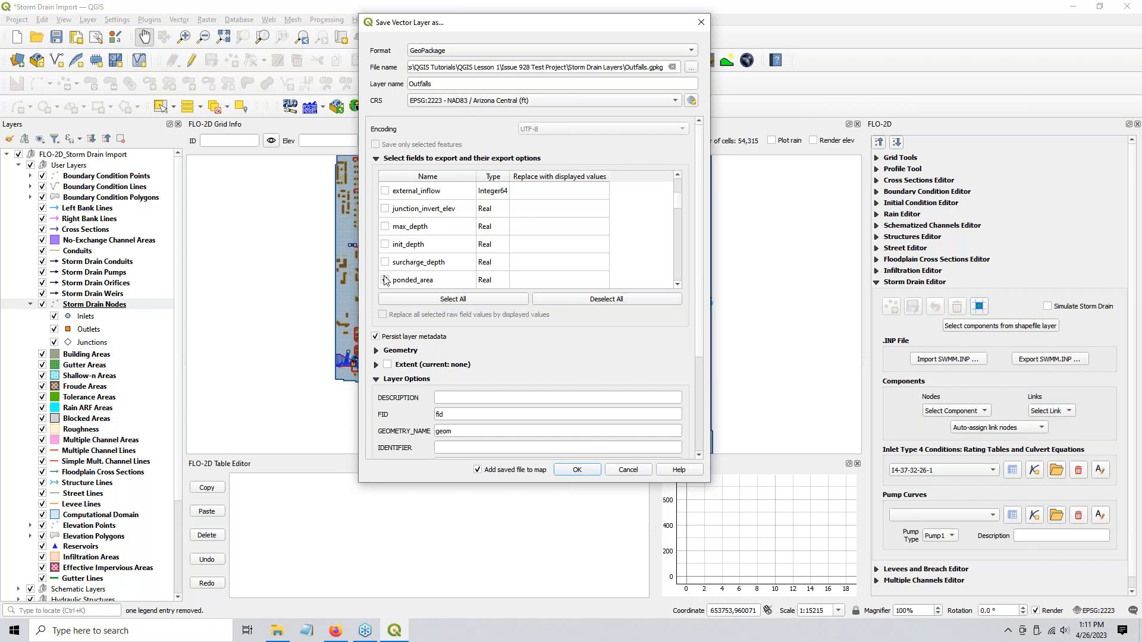
- Exclude the tidal_curve and time_series fields, keeping outfall_invert_elev, outfall_type and flapgate in the export
click(678, 284)
click(677, 284)
click(678, 285)
click(677, 284)
click(678, 284)
click(678, 285)
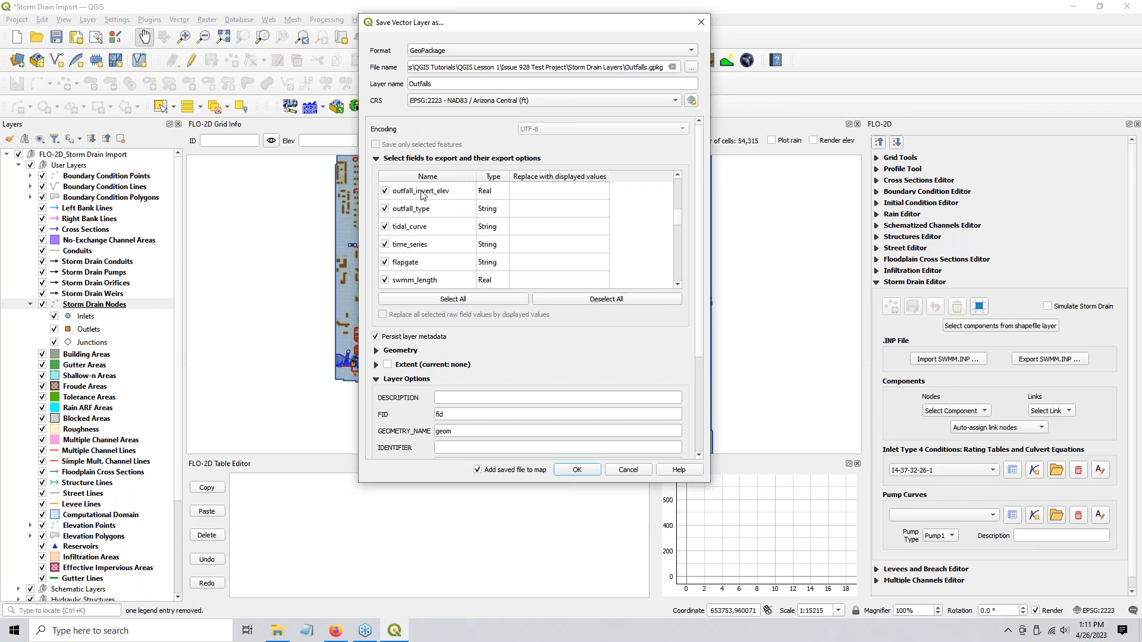
click(385, 227)
- Exclude the swmm_length, swmm_width, swmm_height, swmm_coeff, swmm_feature and curbheight fields from the export
click(677, 285)
click(677, 285)
click(677, 284)
click(677, 285)
click(677, 284)
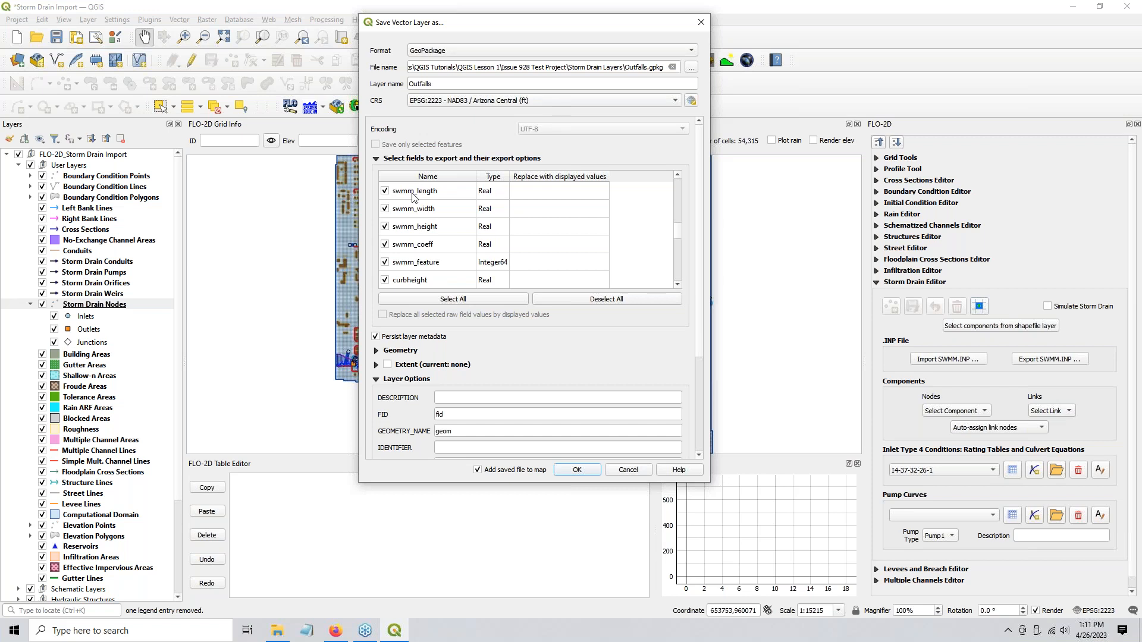
click(385, 191)
click(385, 208)
click(384, 227)
click(385, 263)
click(385, 281)
- Exclude the swmm_clogging_factor, swmm_time_for_clogging, rt_fid and rt_name fields, keeping swmm_allow_discharge and water_depth
click(677, 286)
click(677, 285)
click(677, 285)
click(677, 286)
click(677, 286)
click(677, 285)
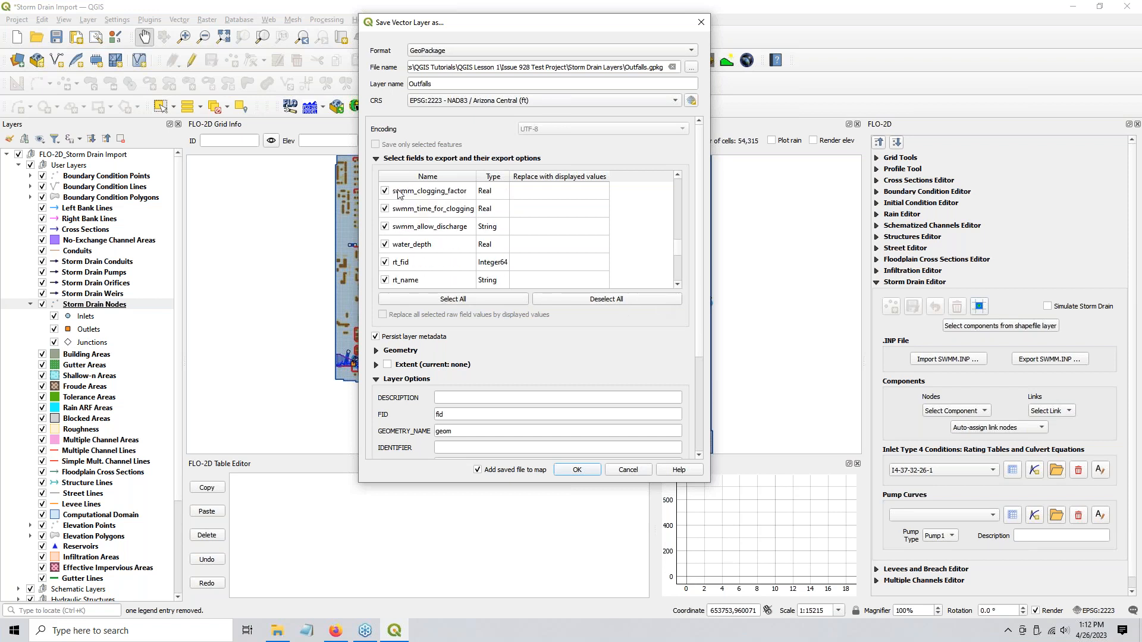
click(385, 209)
key(ctrl)
key(ctrl)
click(385, 263)
click(385, 280)
- Exclude the outf_flo, invert_elev_inp, max_depth_inp, rim_elev_inp, rim_elev and ge_elev fields from the export
click(678, 285)
click(678, 284)
click(678, 284)
click(677, 284)
click(677, 284)
click(677, 284)
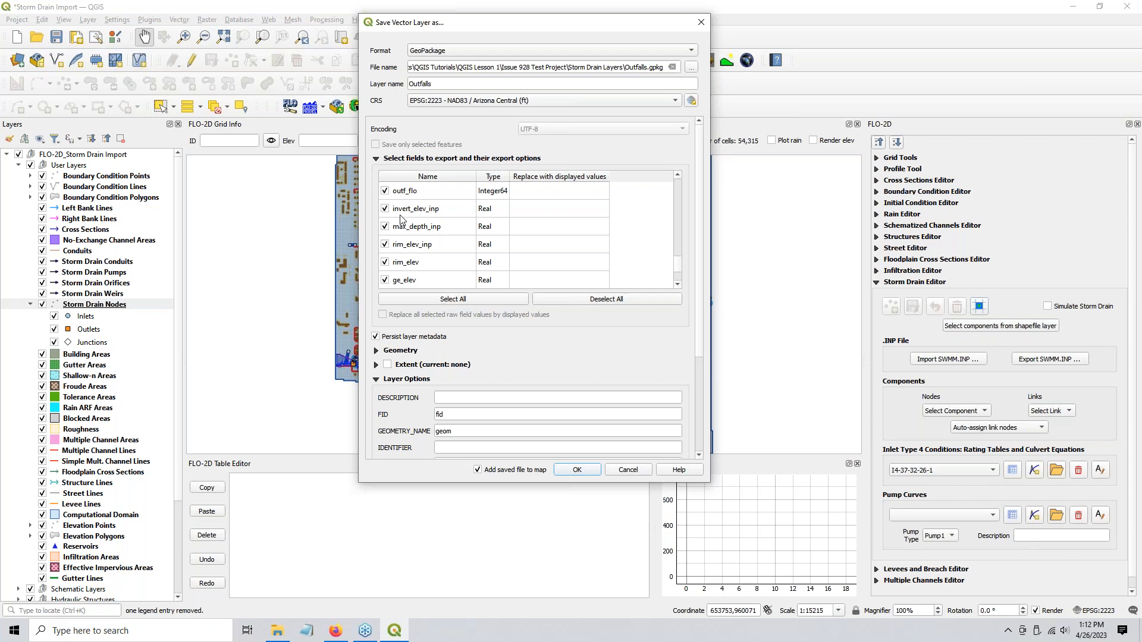
click(385, 191)
click(385, 209)
click(386, 232)
click(385, 232)
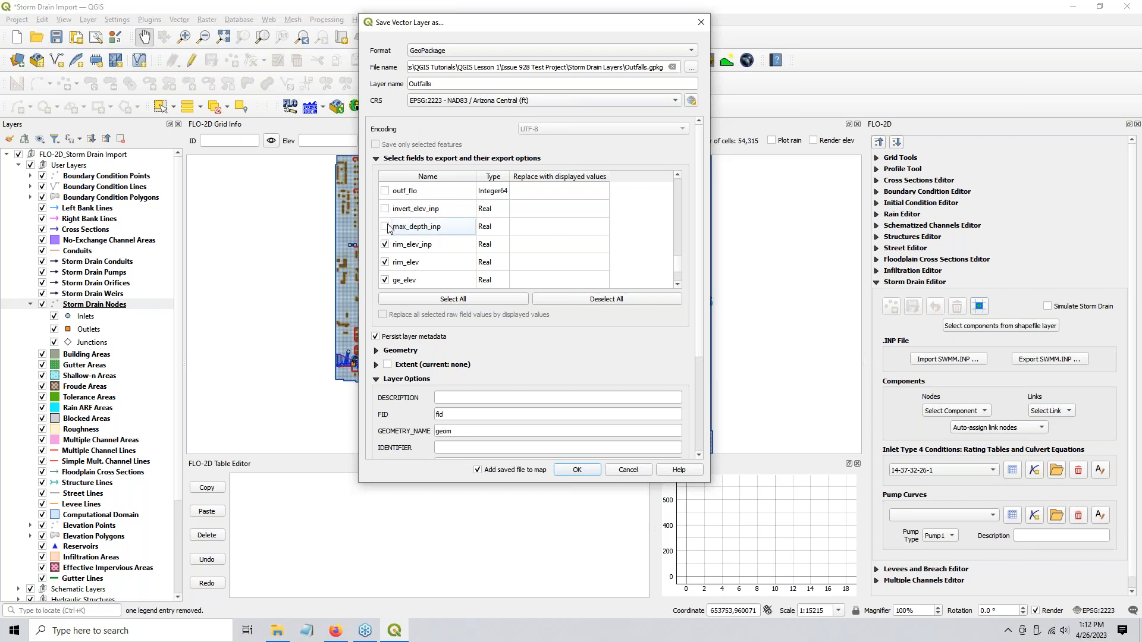
click(385, 244)
click(388, 265)
click(385, 280)
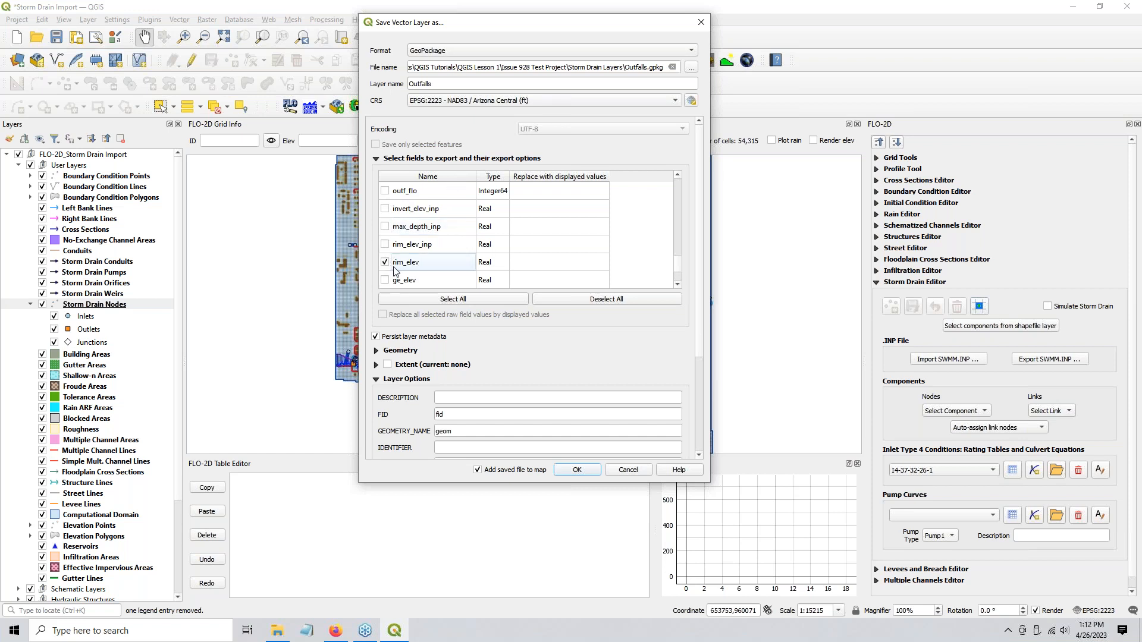
click(385, 262)
- Exclude the difference field, keep notes, and export the Outfalls GeoPackage with the saved file added to the map
scroll(434, 259, down, 1)
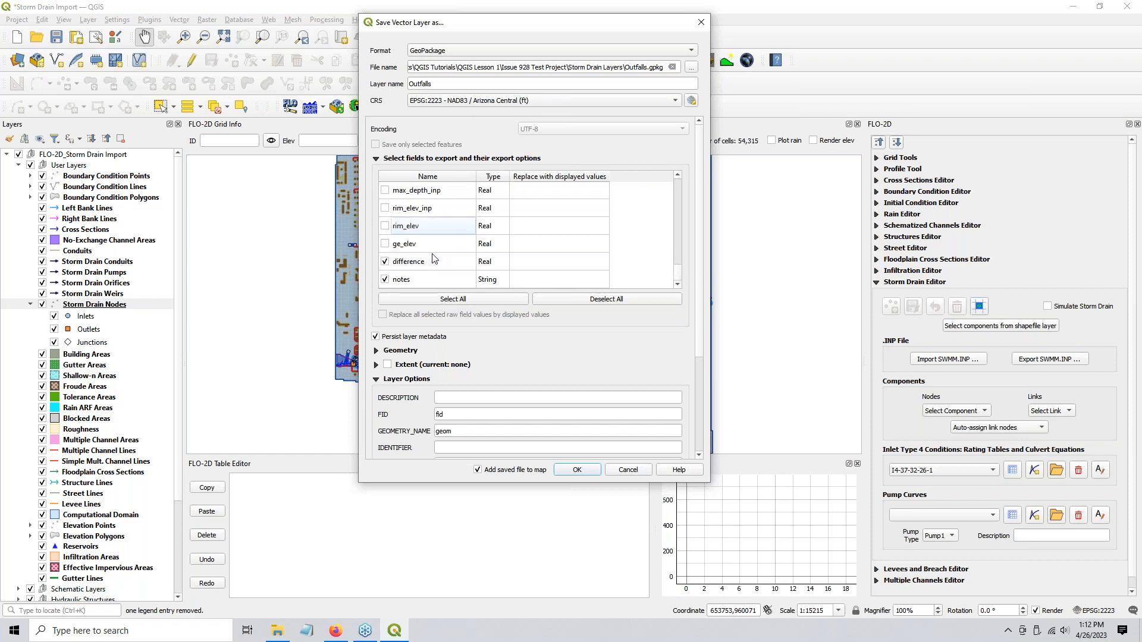
click(385, 262)
click(581, 468)
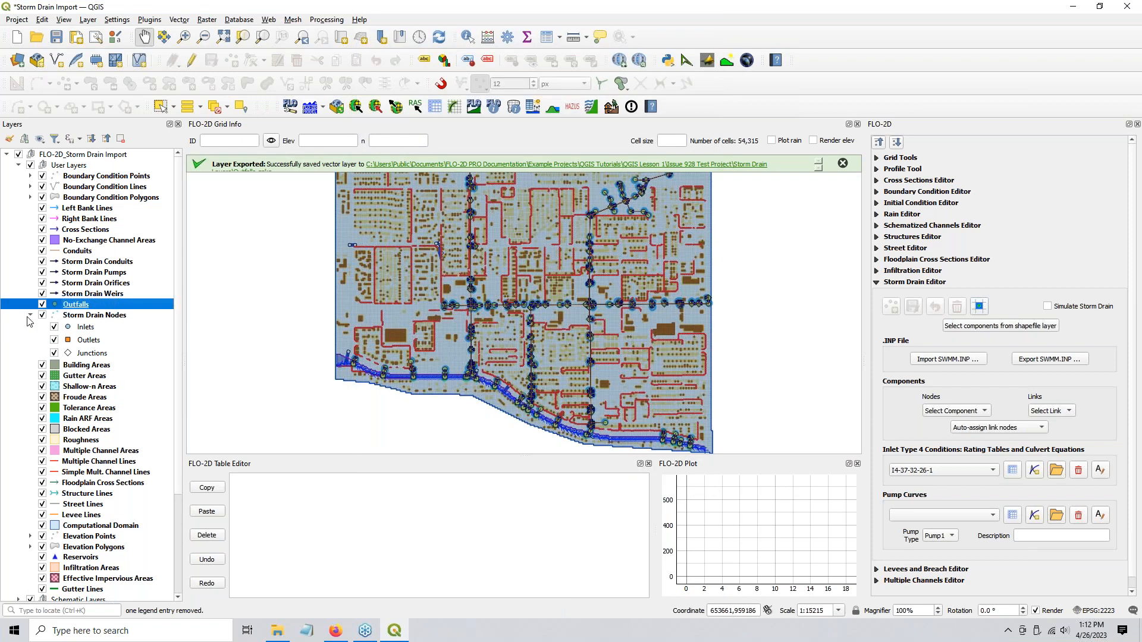
- Move the Outfalls layer directly below the Conduits layer in the layer order
drag(68, 308, 76, 263)
right_click(77, 265)
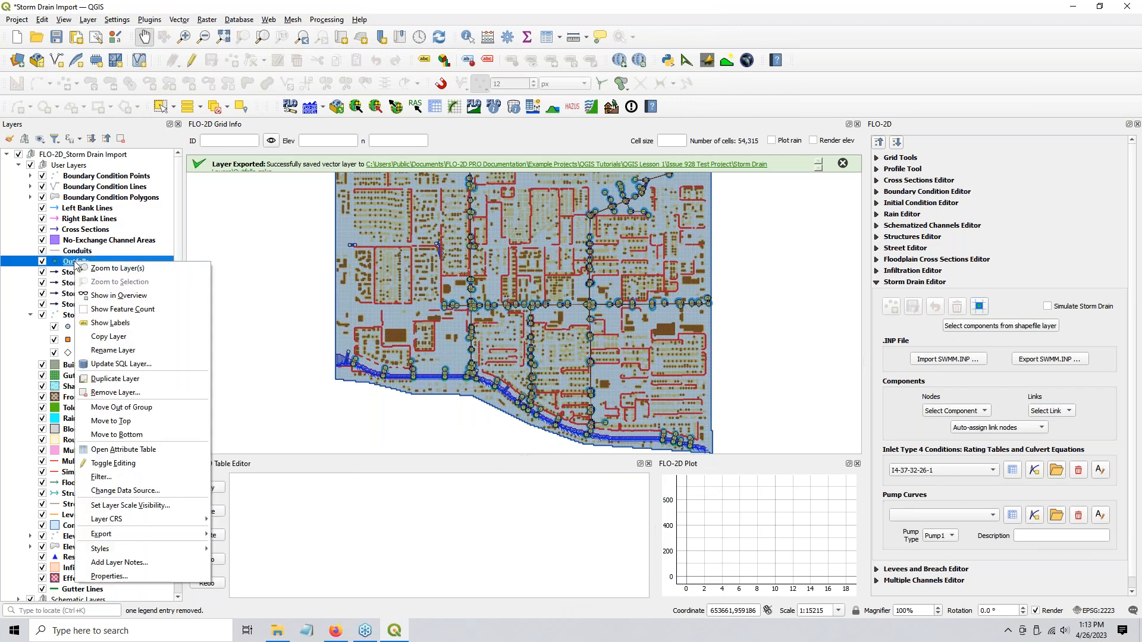
click(46, 266)
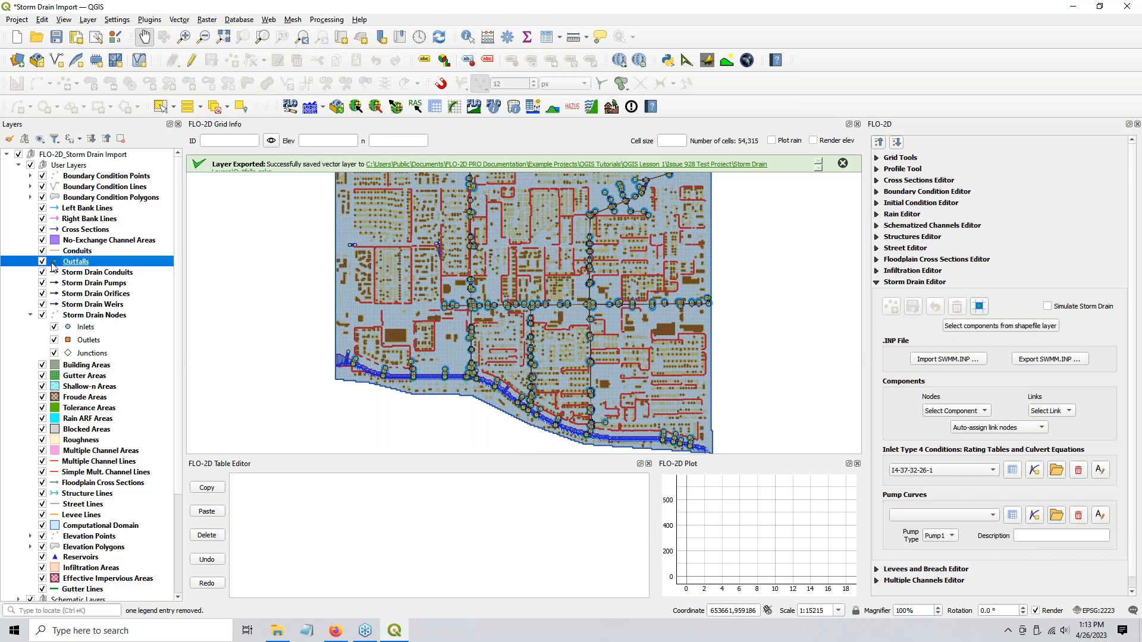
- Open the Outfalls layer's attribute table and examine the node names and outfall types through to the last records
right_click(70, 265)
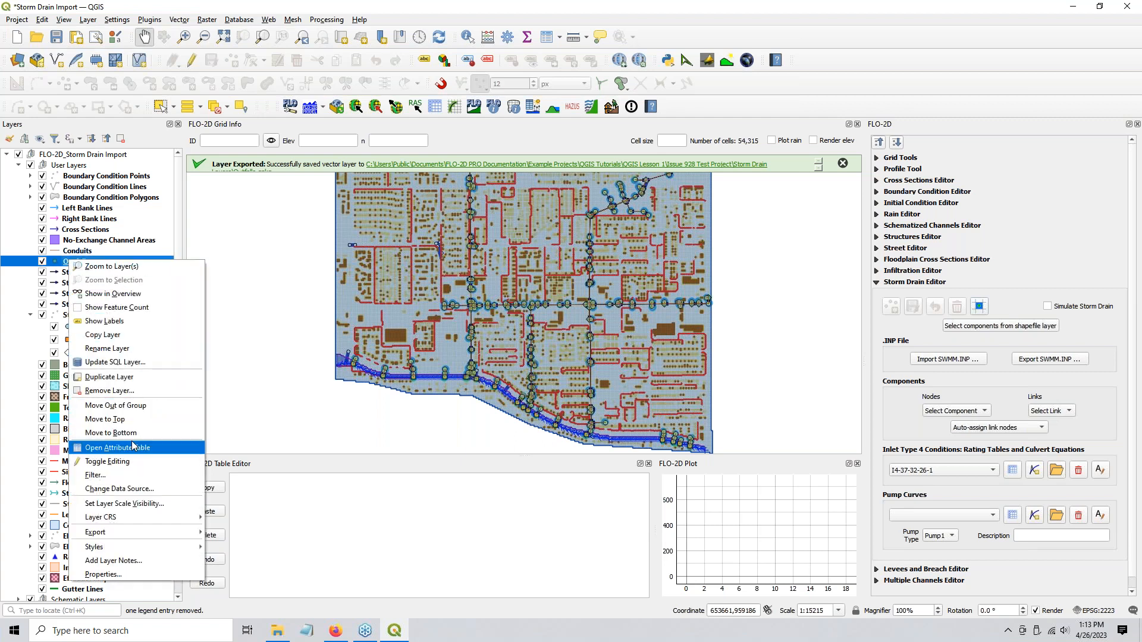
click(133, 449)
click(136, 130)
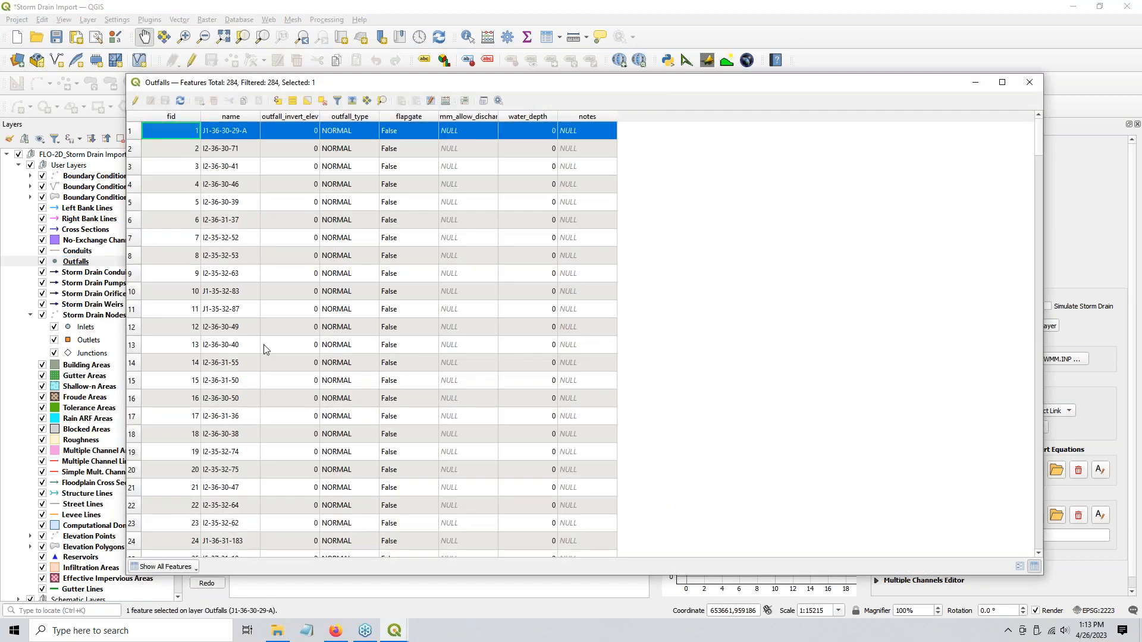
scroll(260, 349, down, 13)
scroll(246, 407, down, 20)
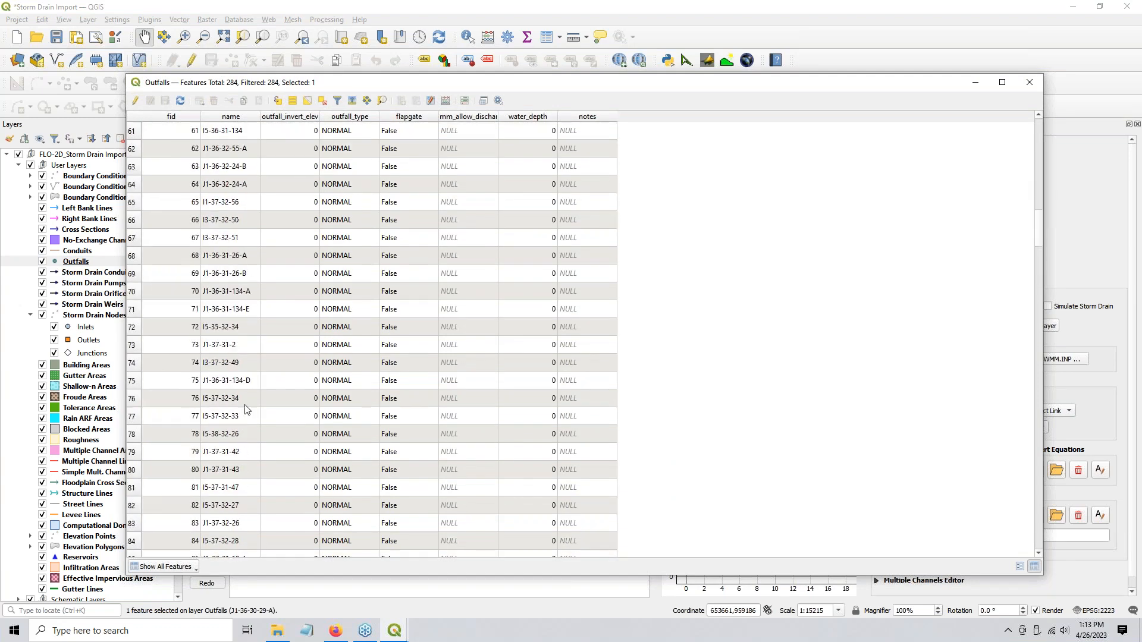
scroll(247, 409, down, 20)
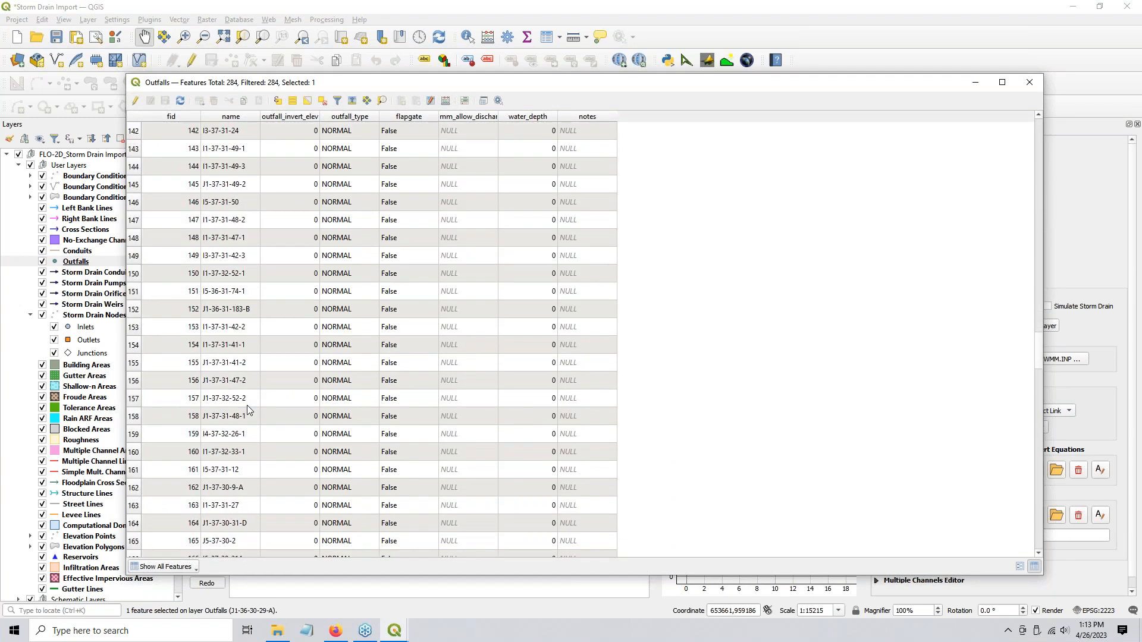
scroll(246, 407, down, 20)
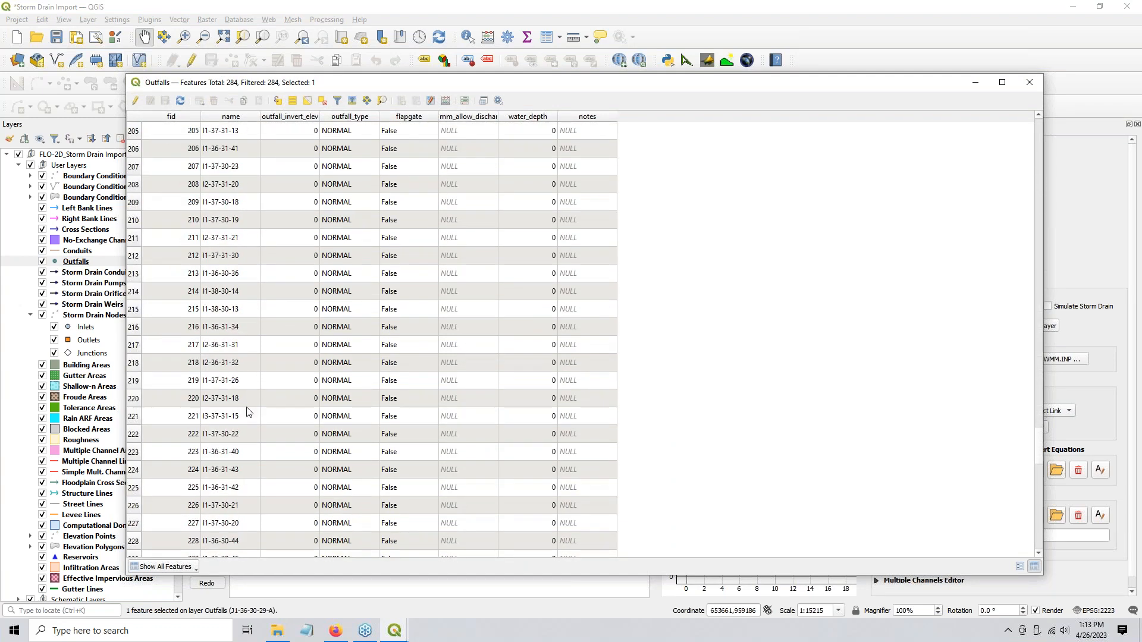
scroll(248, 407, down, 1)
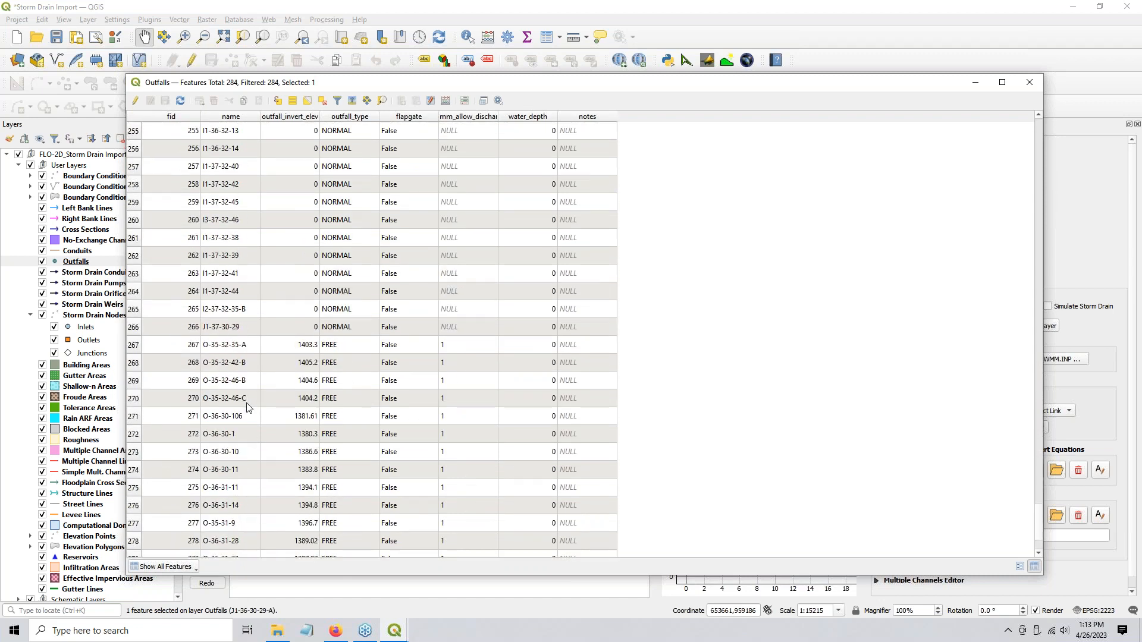
- Delete the inlet and junction records, fid 1 to 266, from the Outfalls layer, save the edits and close its attribute table
shift+click(134, 334)
scroll(232, 359, down, 2)
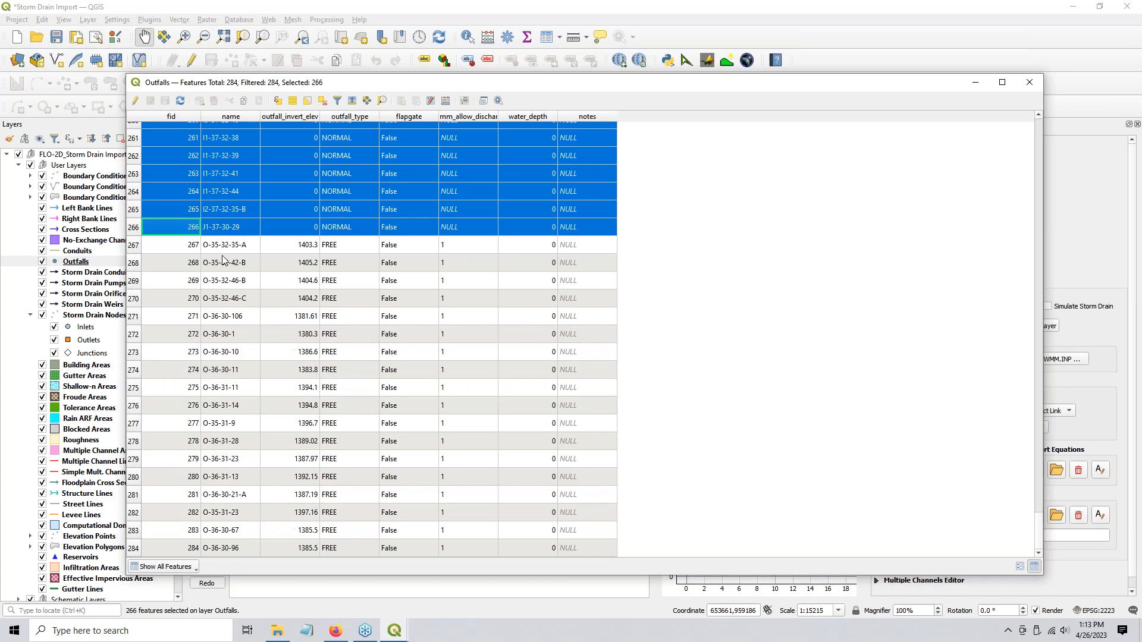
click(135, 100)
click(214, 101)
click(166, 100)
click(135, 101)
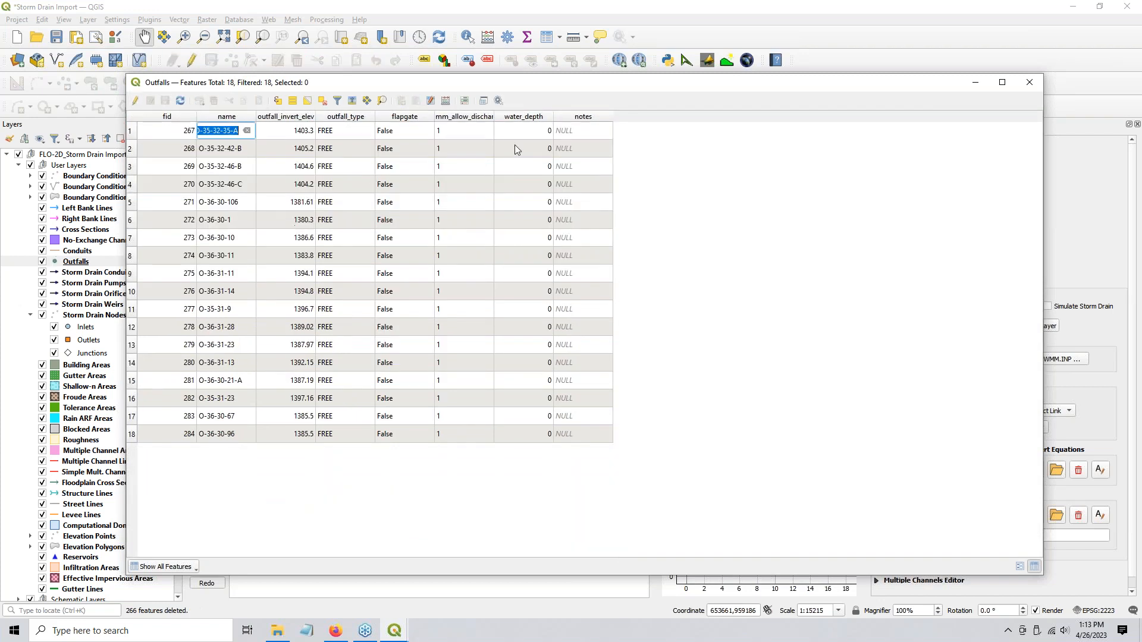
click(1030, 86)
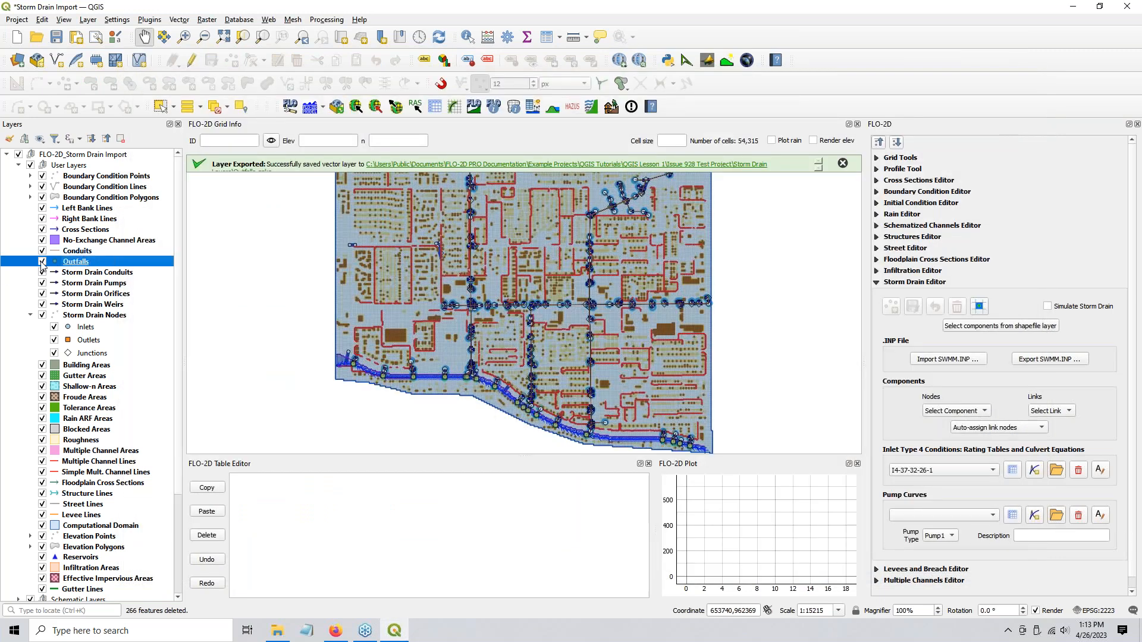
- Check the Outfalls layer's visibility setting and review the fields in the Storm Drain Nodes attribute table
click(41, 263)
right_click(112, 317)
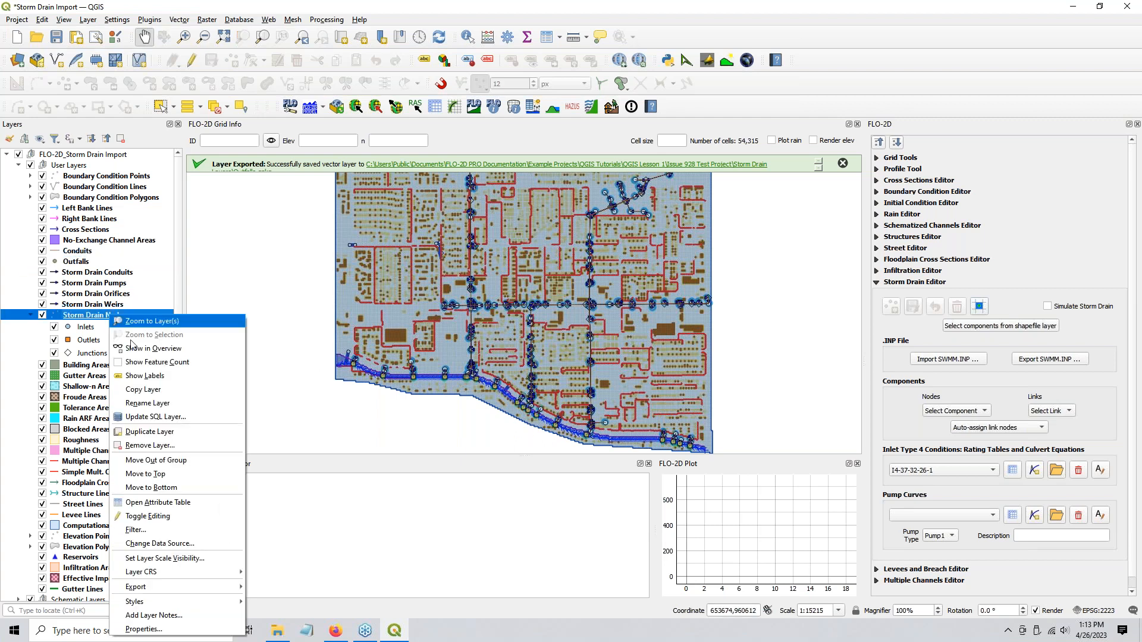
click(192, 503)
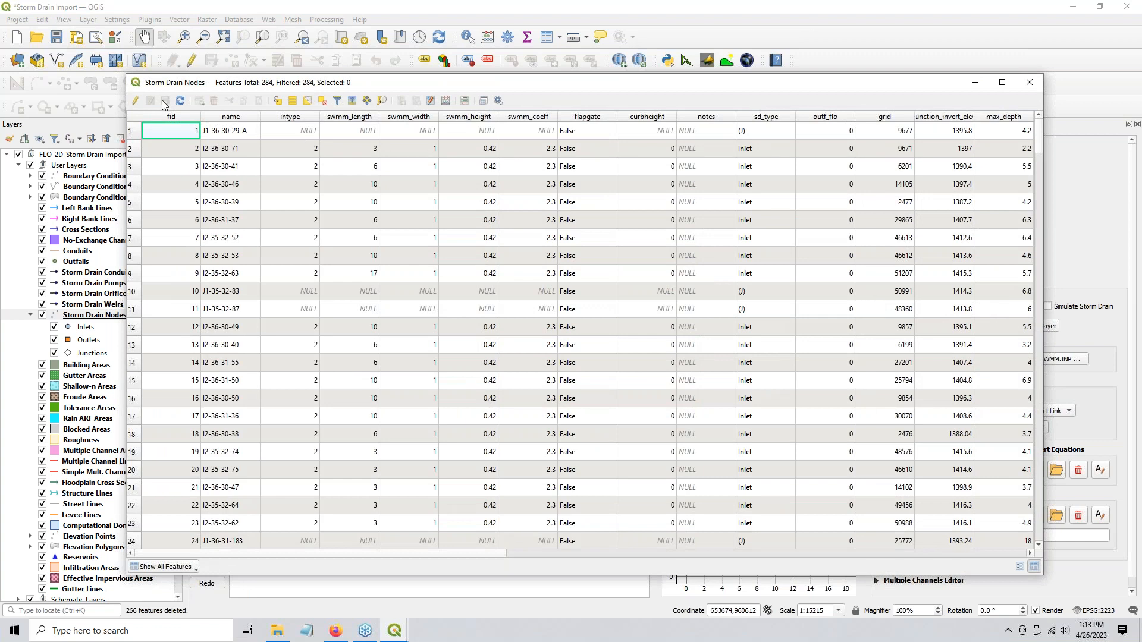
click(1030, 82)
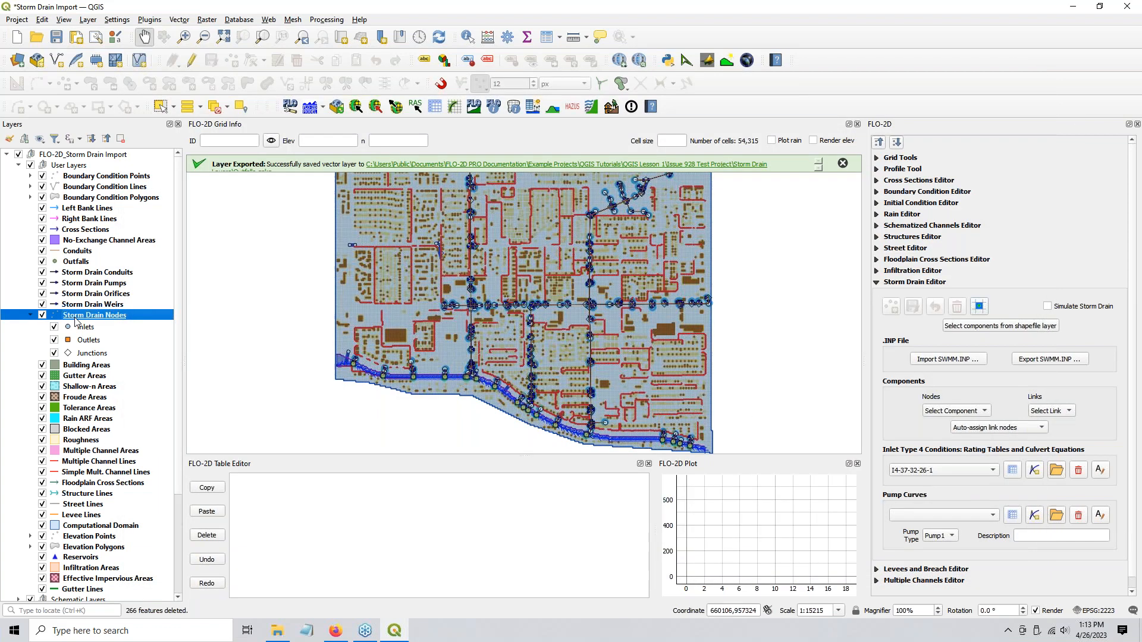
- Set up a GeoPackage export of the Storm Drain Nodes layer named Inlet-Junction in the Storm Drain Layers folder
right_click(74, 317)
mouse_move(130, 590)
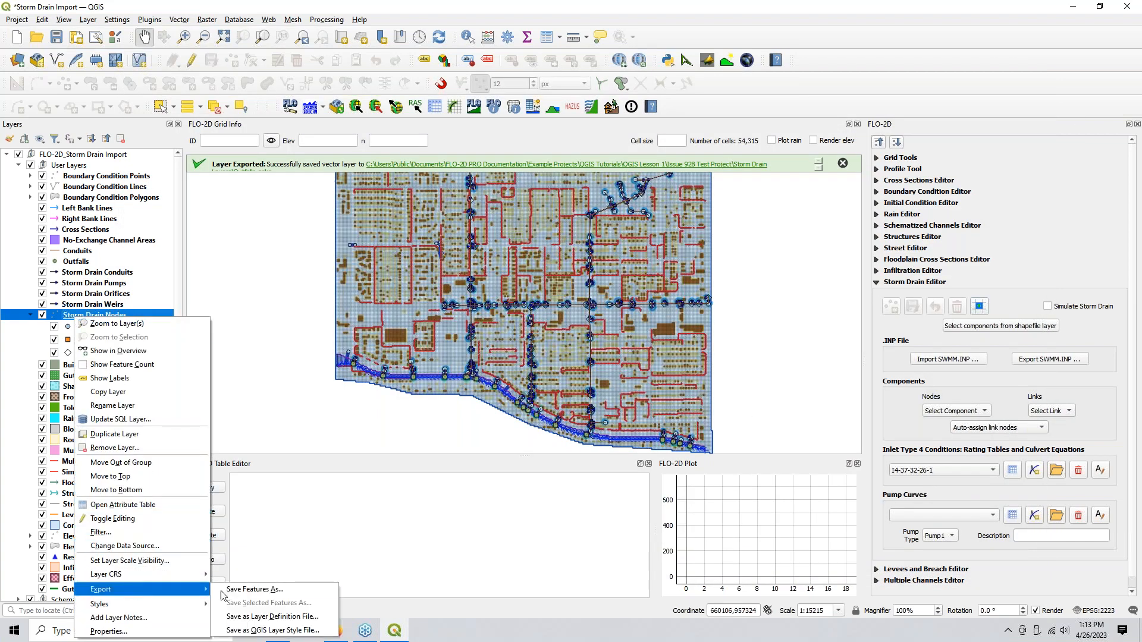
click(254, 590)
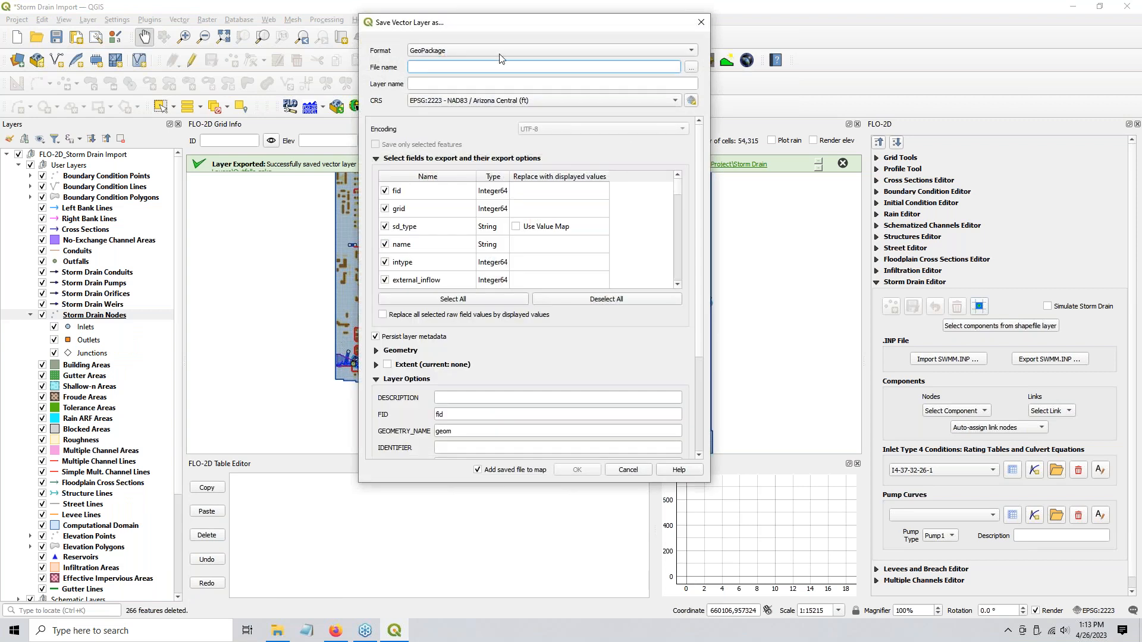
click(694, 66)
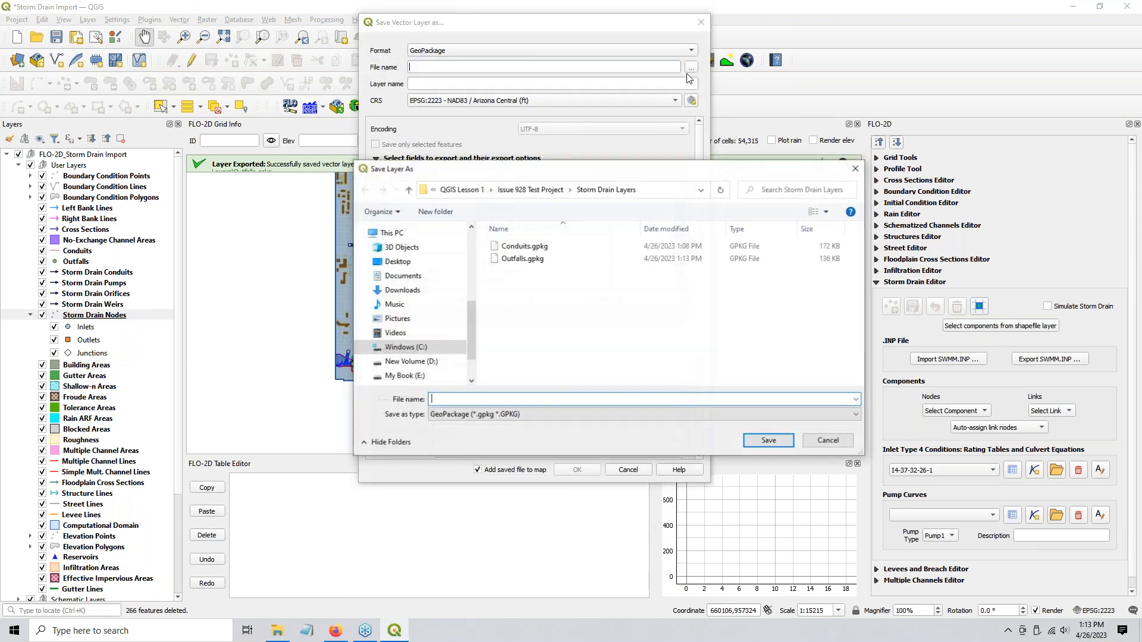
text(Inlet-Junction)
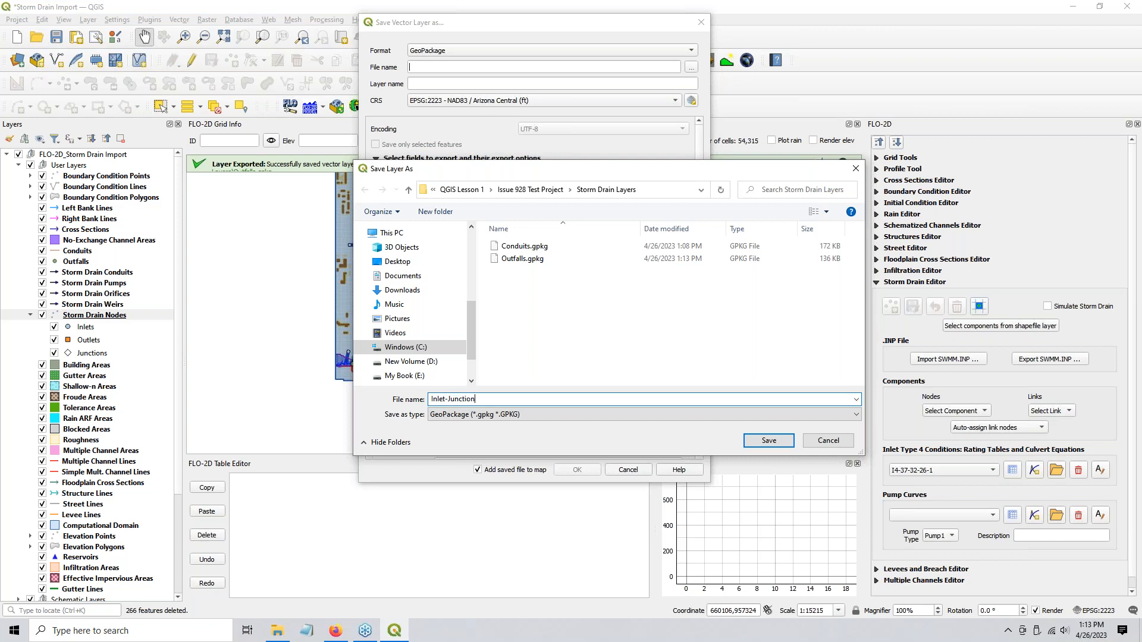
click(769, 441)
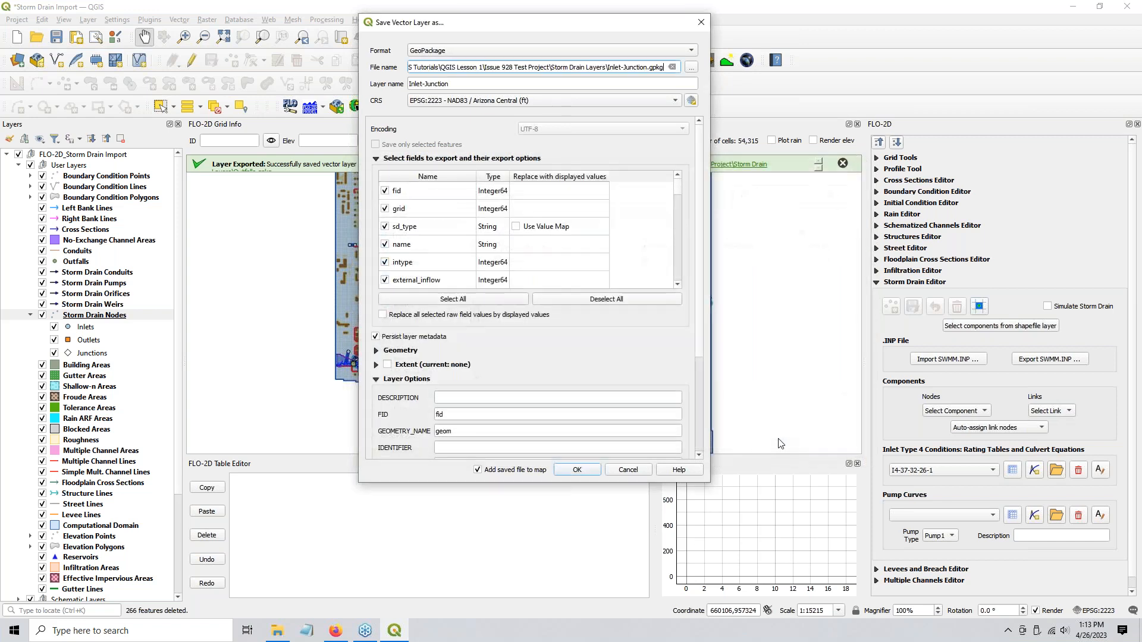
- Exclude the grid, sd_type, external_inflow, init_depth, surcharge_depth and ponded_area fields from the Inlet-Junction export
click(384, 209)
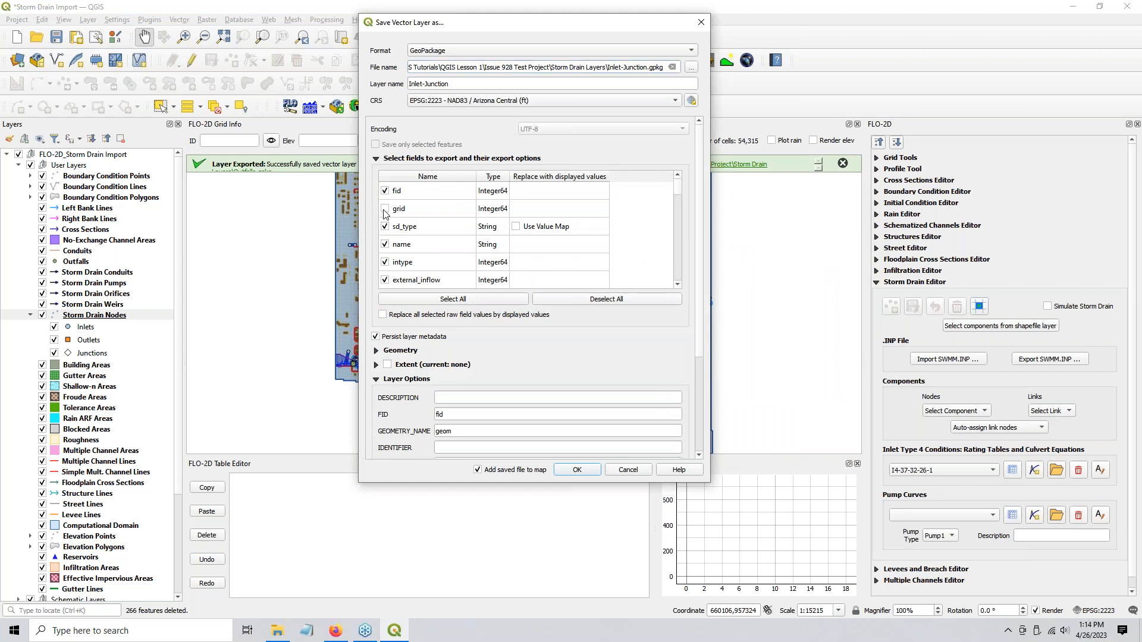
click(384, 227)
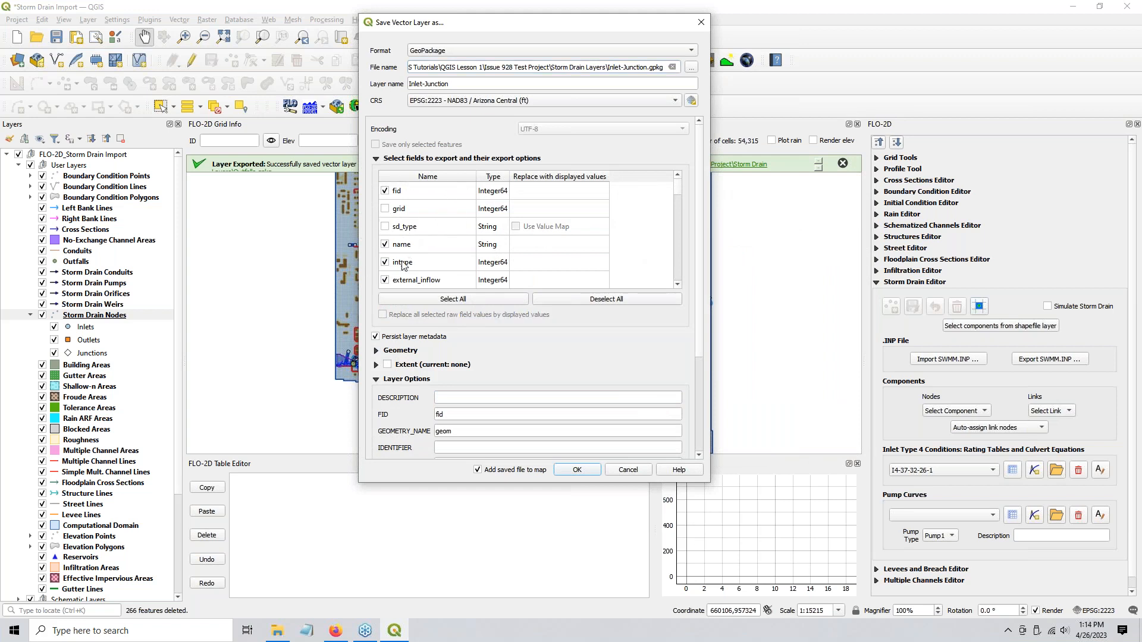
click(677, 285)
click(677, 285)
click(678, 284)
click(677, 284)
click(677, 285)
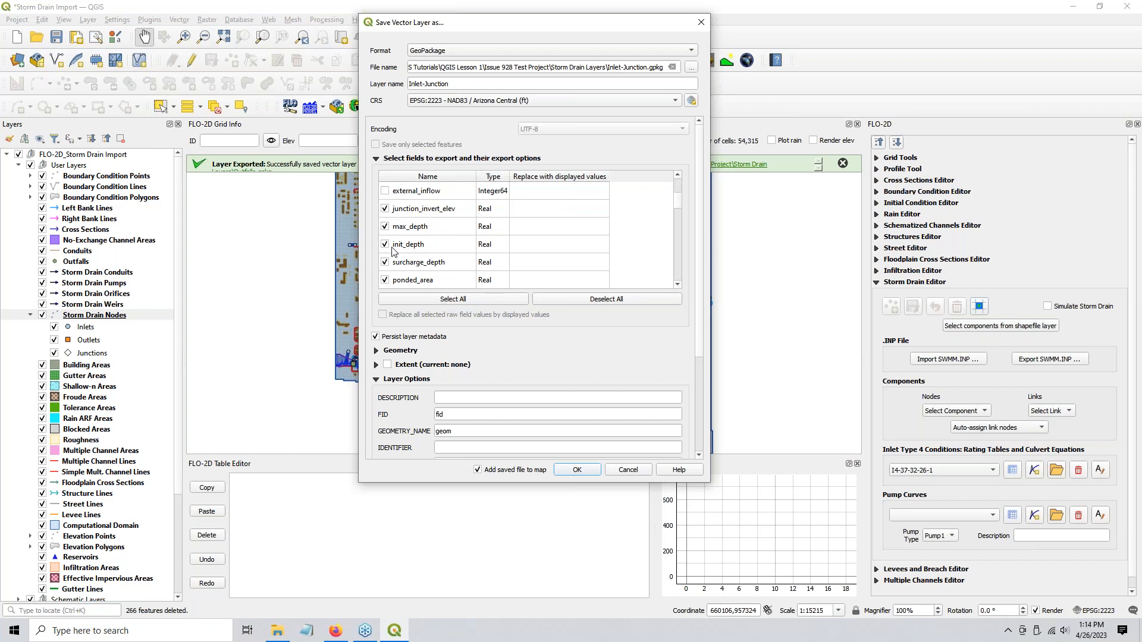
click(385, 279)
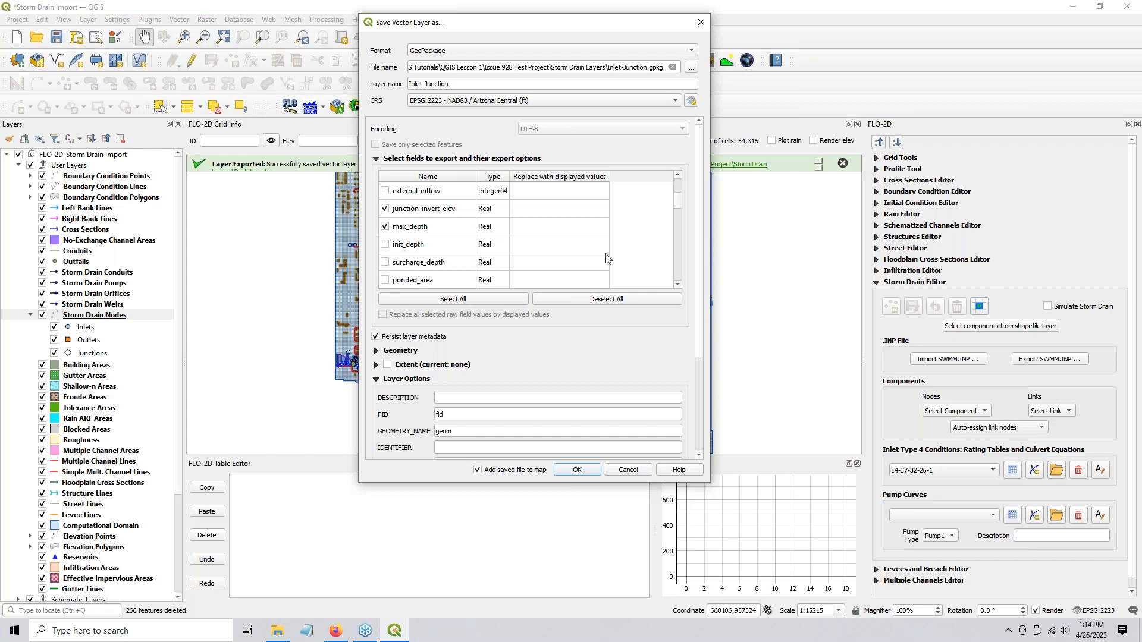
- Exclude the outfall_invert_elev, outfall_type, tidal_curve, time_series and flapgate fields from the Inlet-Junction export
click(678, 283)
click(678, 283)
click(678, 283)
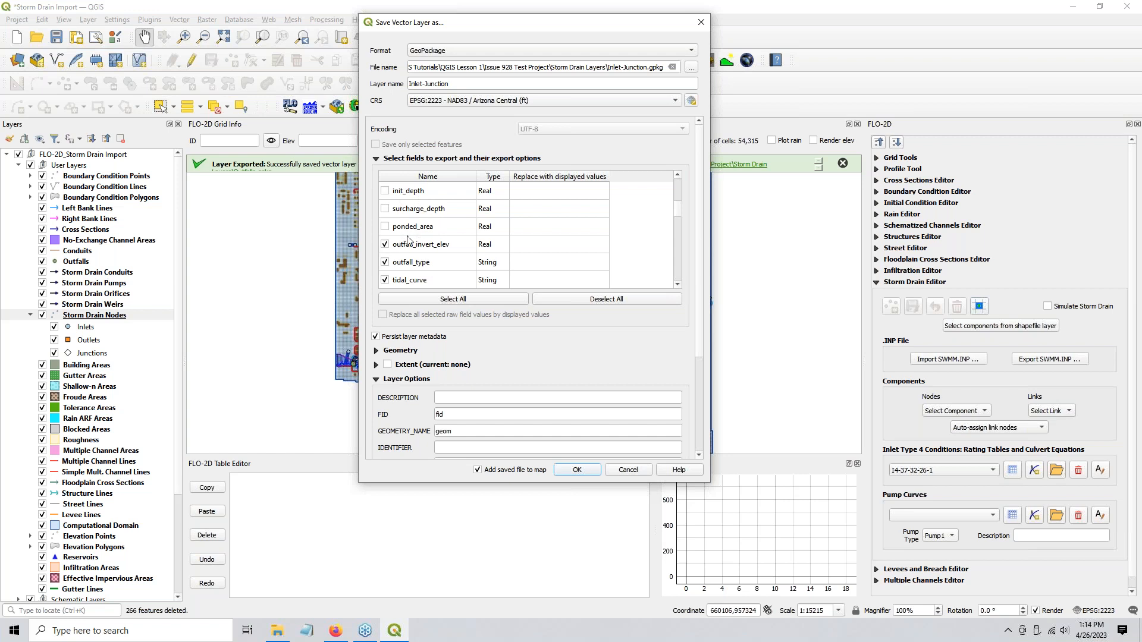
click(385, 262)
click(678, 285)
click(677, 284)
click(677, 284)
click(385, 226)
click(385, 244)
click(385, 245)
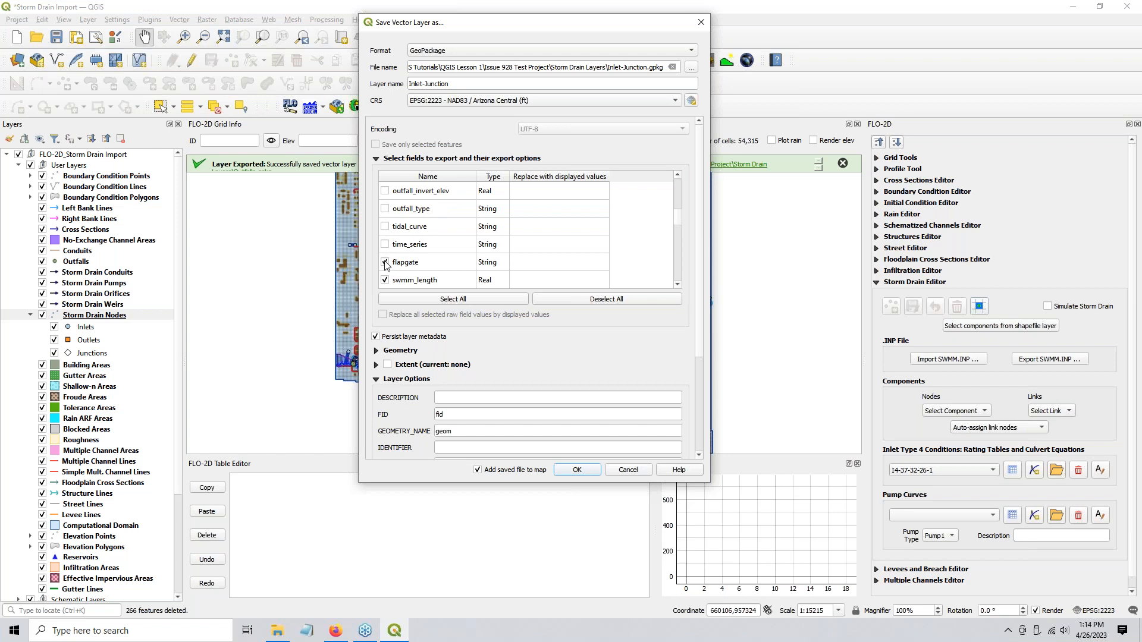
click(385, 262)
- Keep the swmm dimension, swmm_feature and curbheight fields, but exclude swmm_clogging_factor, swmm_time_for_clogging, swmm_allow_discharge and water_depth from the export
click(677, 284)
click(677, 284)
click(678, 284)
click(678, 284)
click(678, 285)
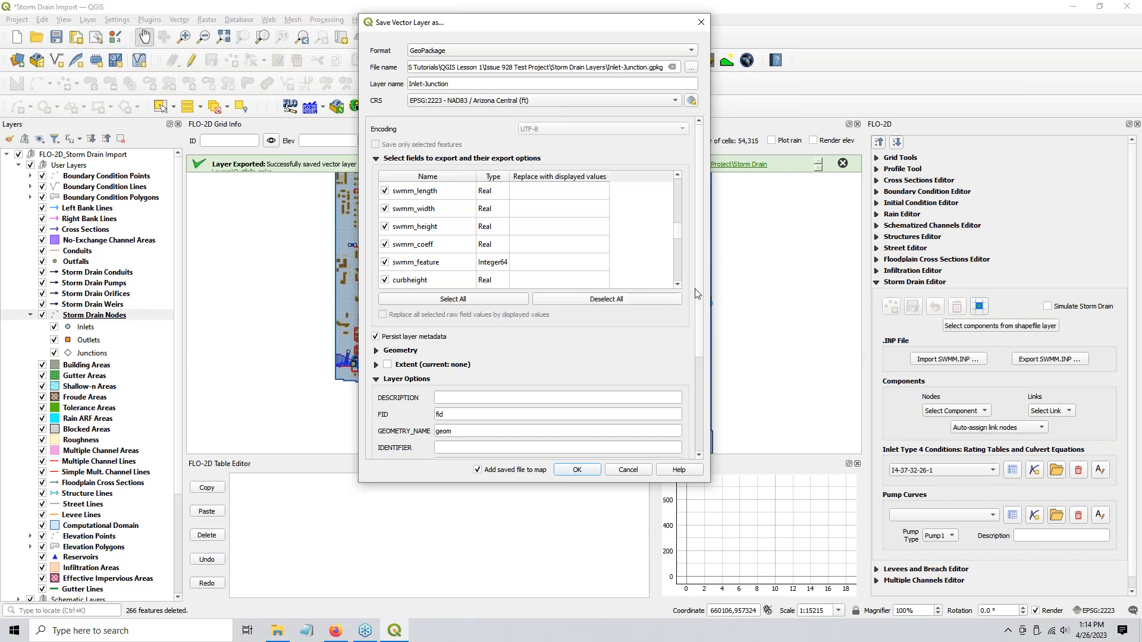
click(680, 285)
click(680, 286)
click(680, 286)
click(680, 285)
click(680, 286)
click(680, 286)
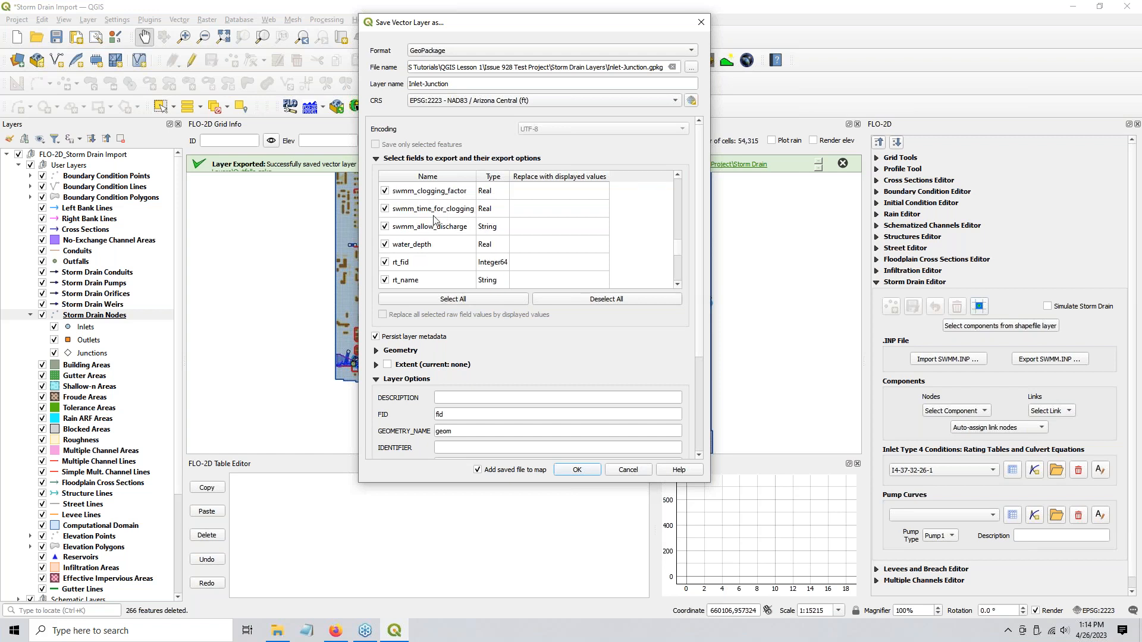
click(385, 191)
click(385, 209)
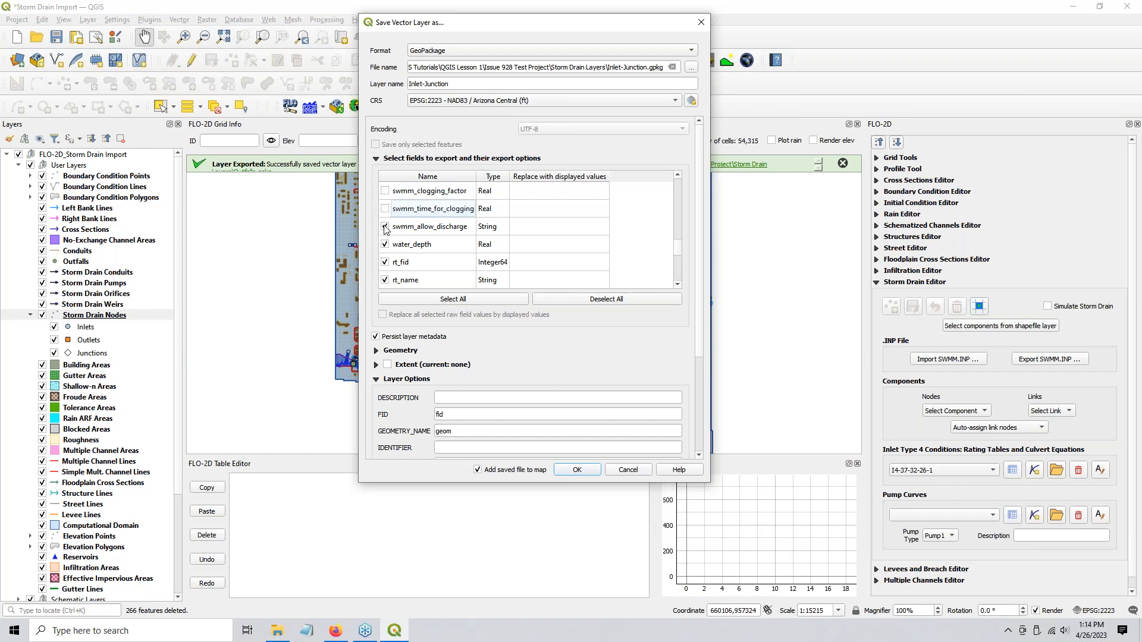
click(385, 227)
- Keep rt_fid and rt_name, and exclude outf_flo, invert_elev_inp, max_depth_inp, rim_elev_inp, rim_elev and ge_elev from the Inlet-Junction export
click(678, 285)
click(678, 285)
click(678, 285)
click(678, 285)
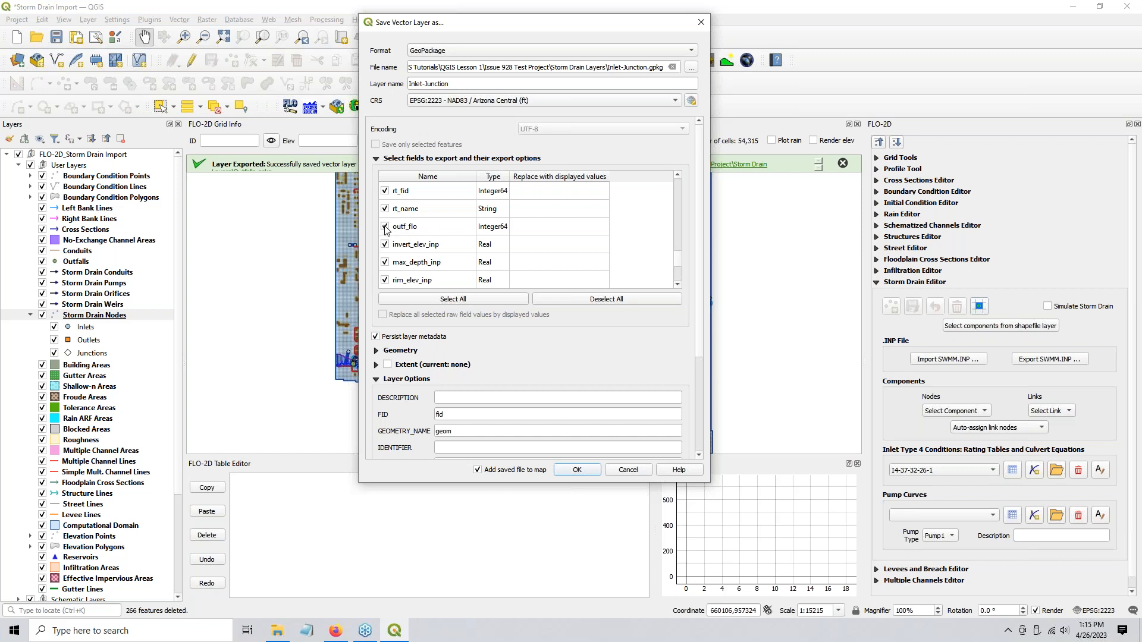
click(677, 285)
click(677, 286)
scroll(473, 271, down, 1)
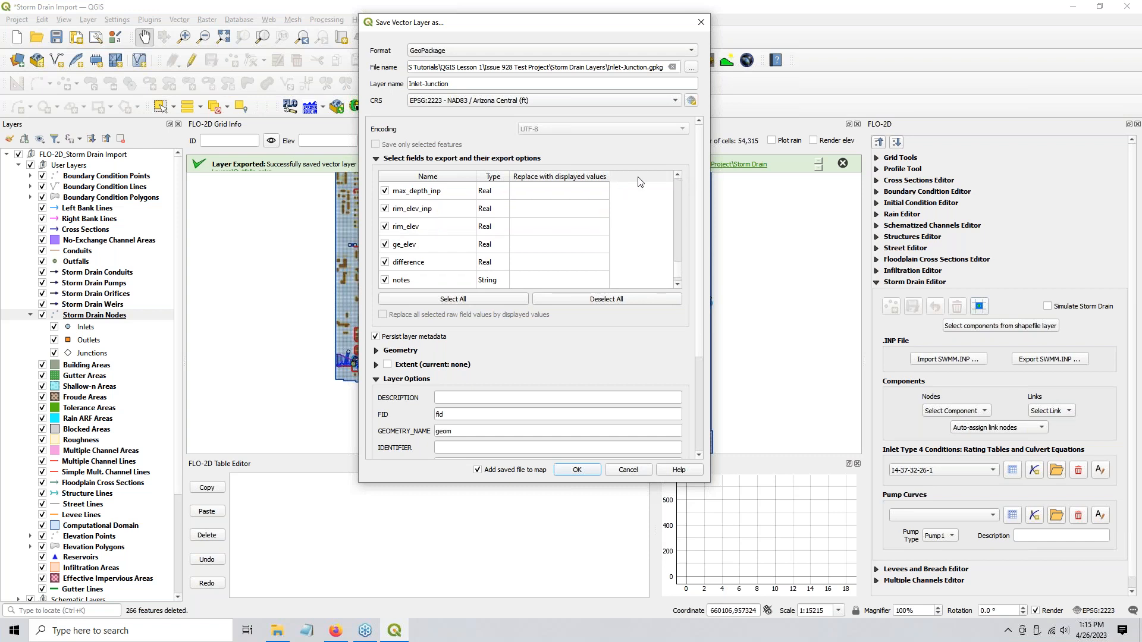
click(677, 176)
click(678, 176)
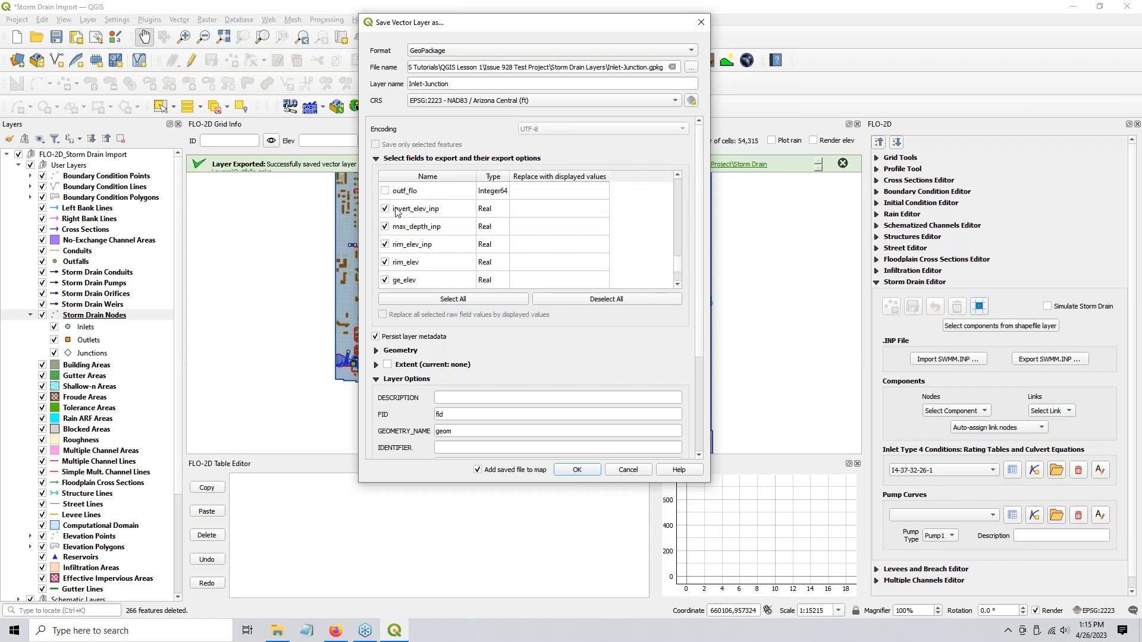
click(385, 208)
click(385, 226)
click(385, 244)
click(385, 262)
click(385, 280)
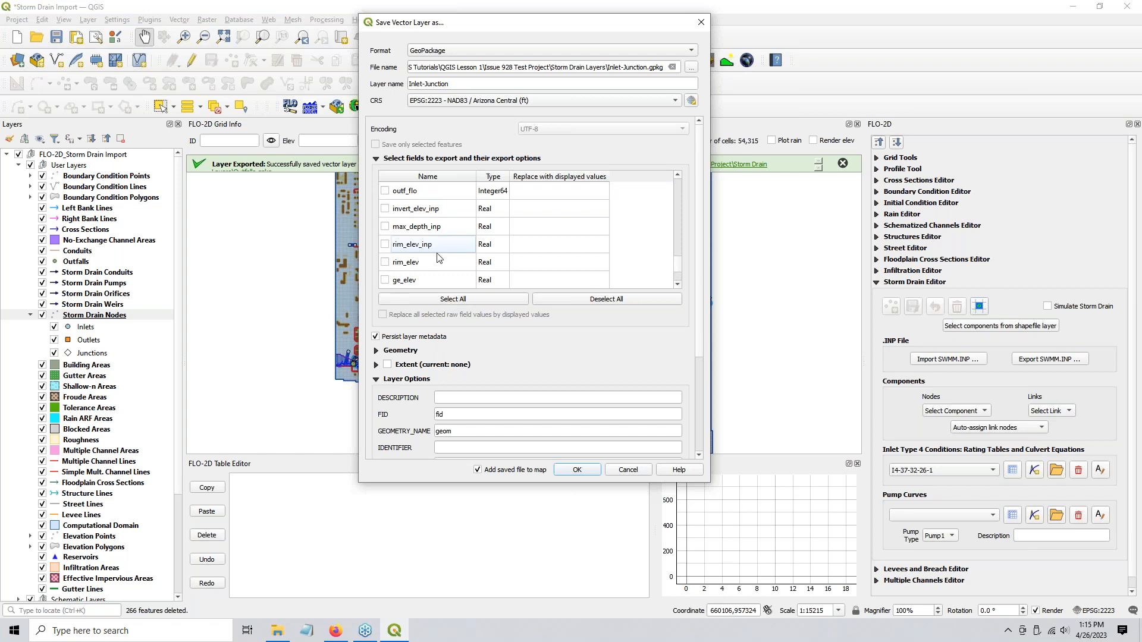
- Exclude the difference field, keep notes, and export the Inlet-Junction GeoPackage with the saved file added to the map
scroll(387, 278, down, 1)
click(385, 262)
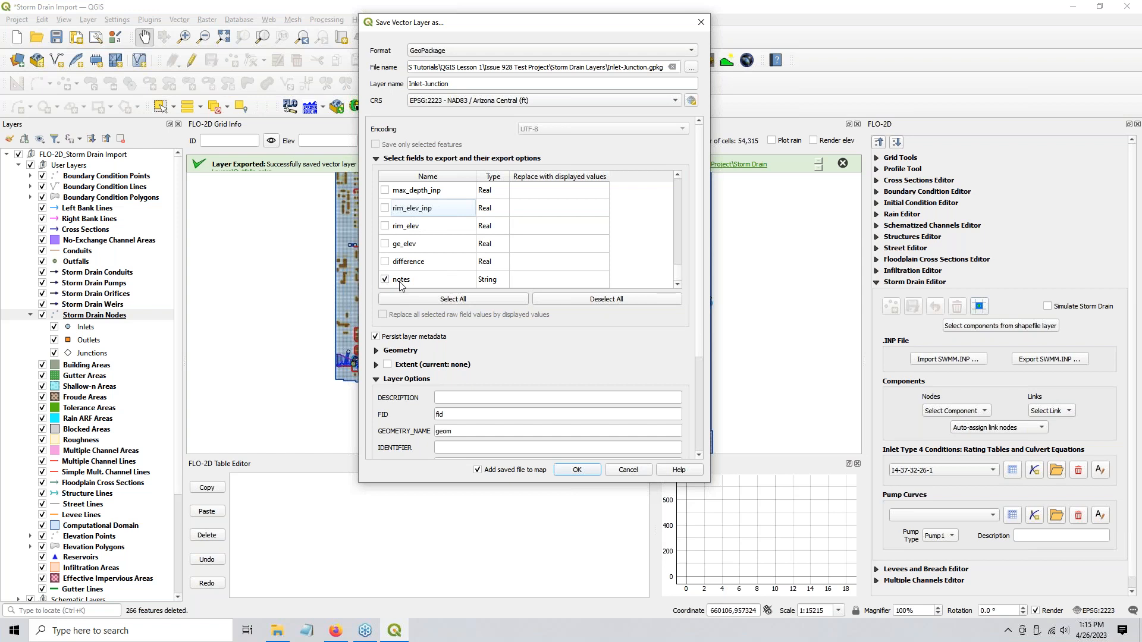
click(583, 472)
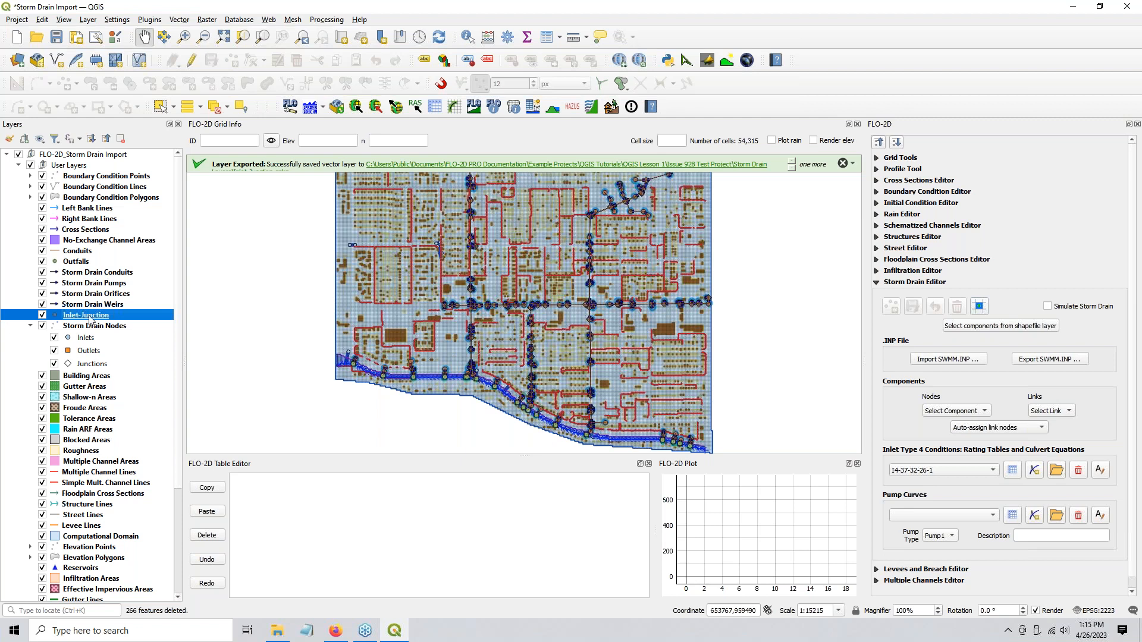
- Move the Inlet-Junction layer between the Conduits and Outfalls layers, and toggle its visibility to check its points on the map
drag(89, 318, 107, 266)
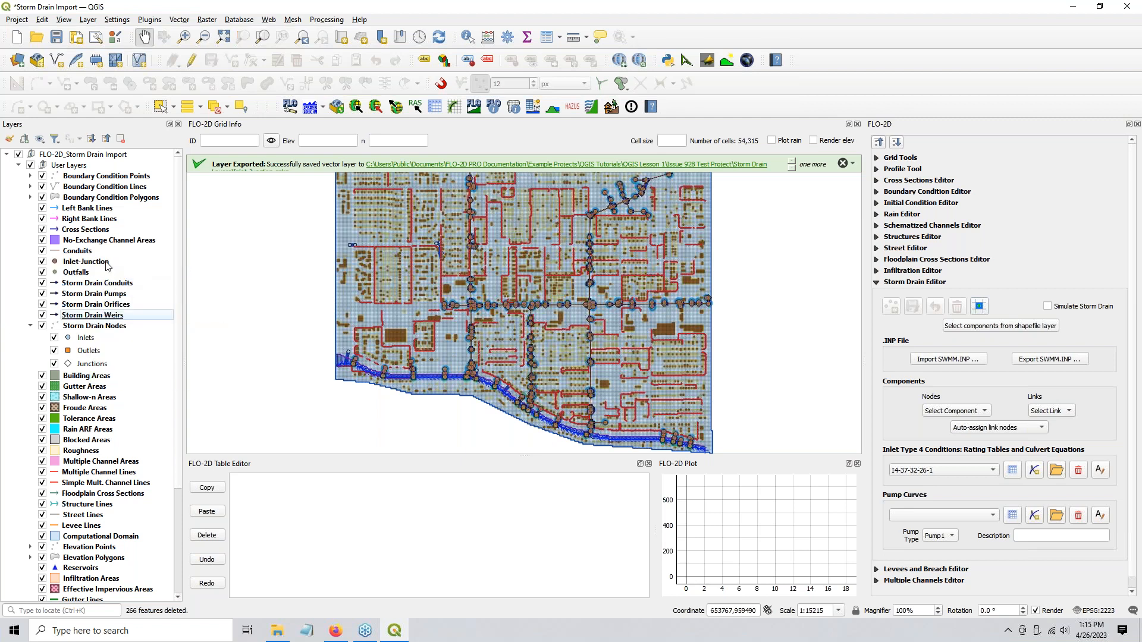
click(42, 262)
click(42, 262)
click(42, 262)
click(43, 262)
- Delete the outfall records, fid 267 to 284, from the Inlet-Junction layer, end editing and close its attribute table
right_click(69, 263)
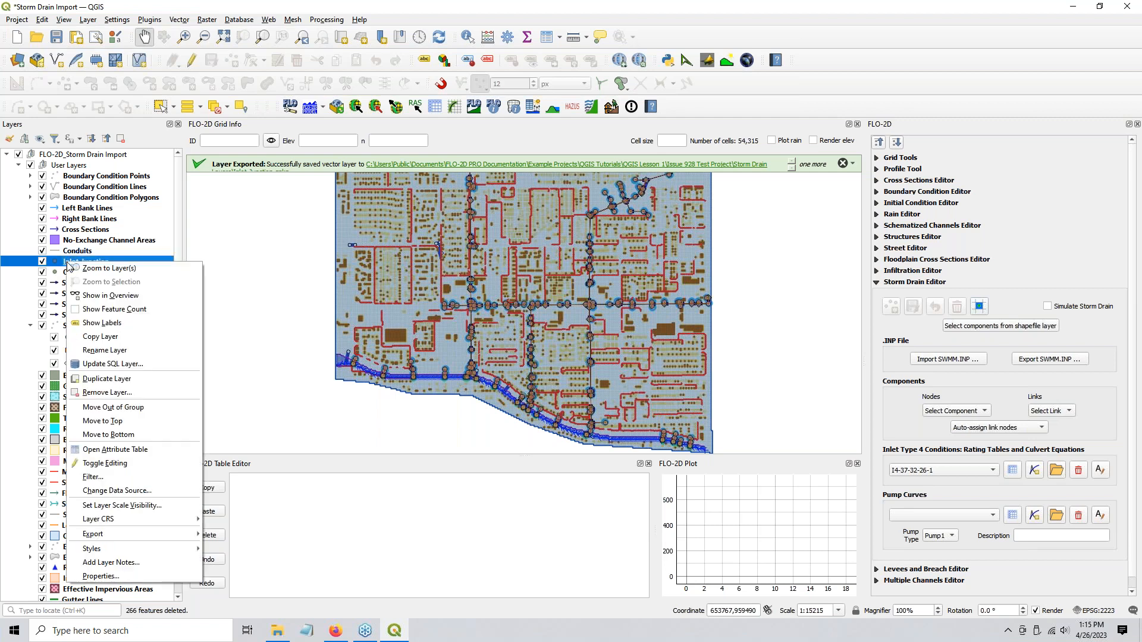
click(107, 450)
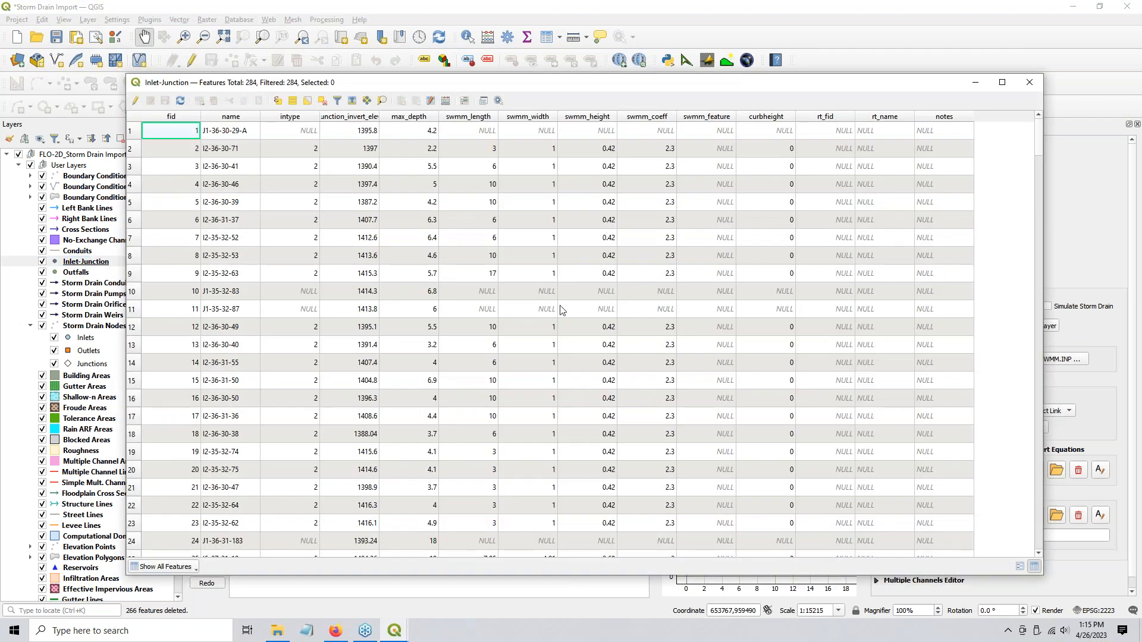
key(ctrl+End)
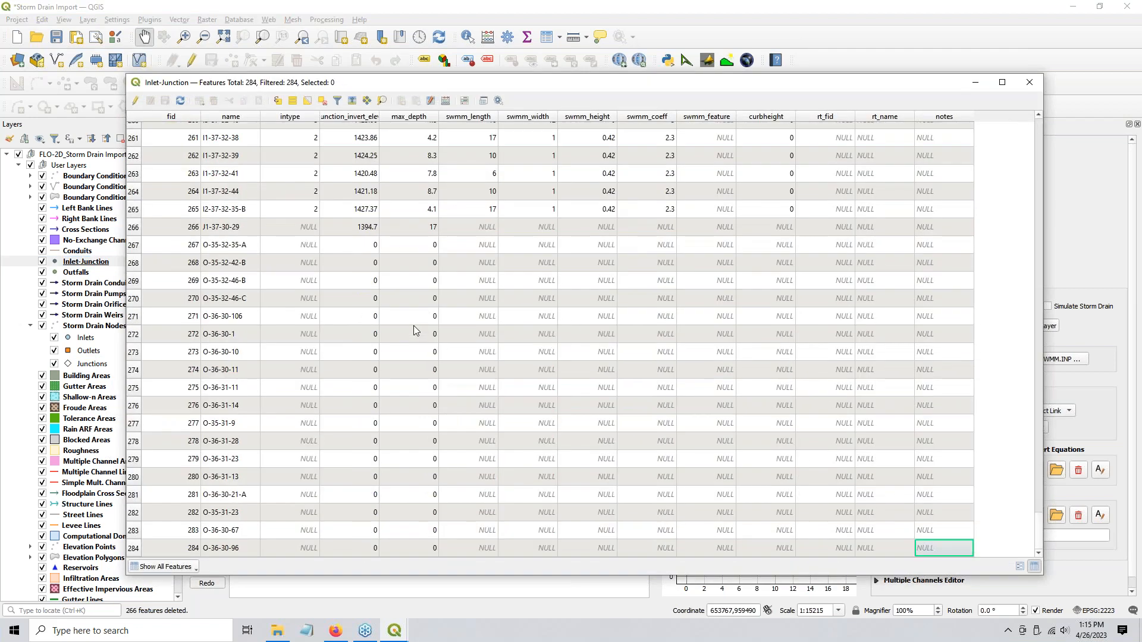
click(136, 551)
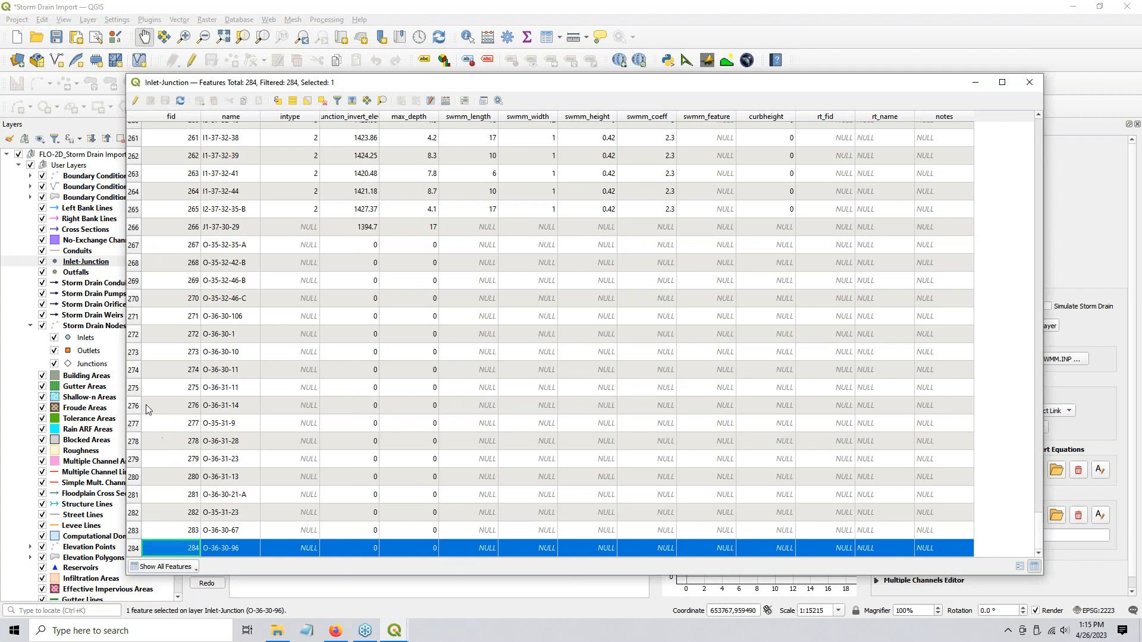
shift+click(132, 250)
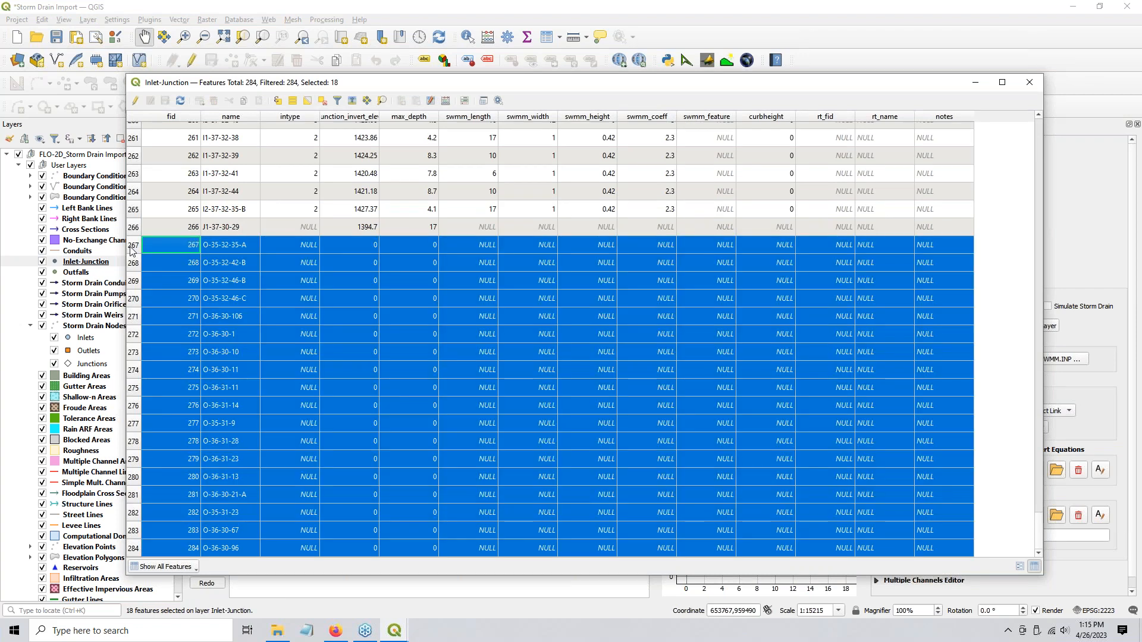
click(135, 100)
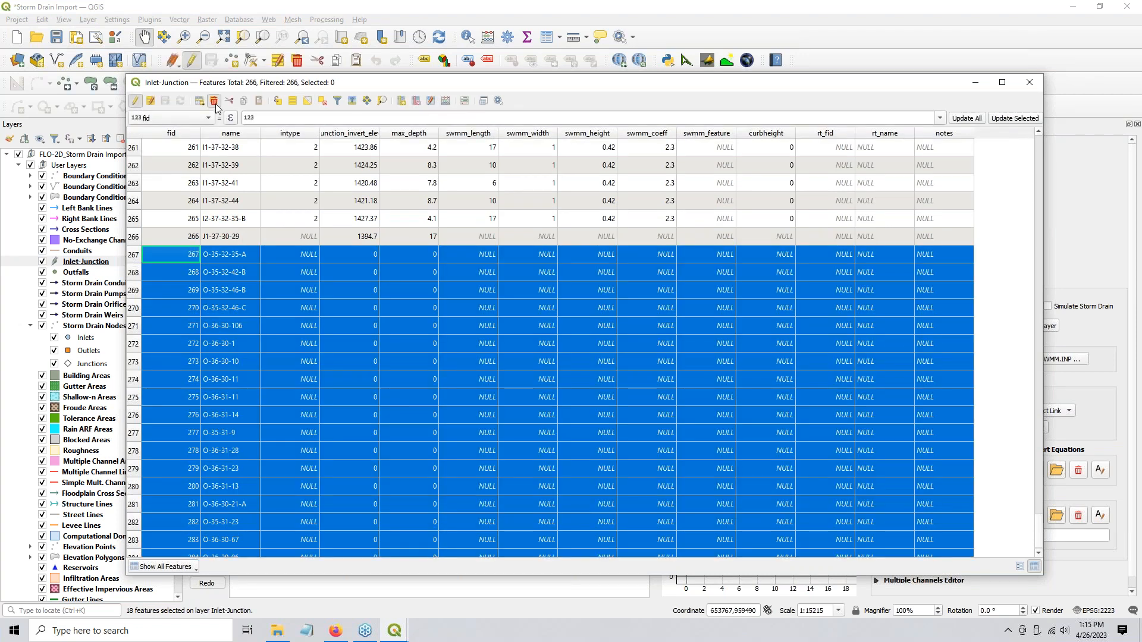
click(214, 101)
click(135, 101)
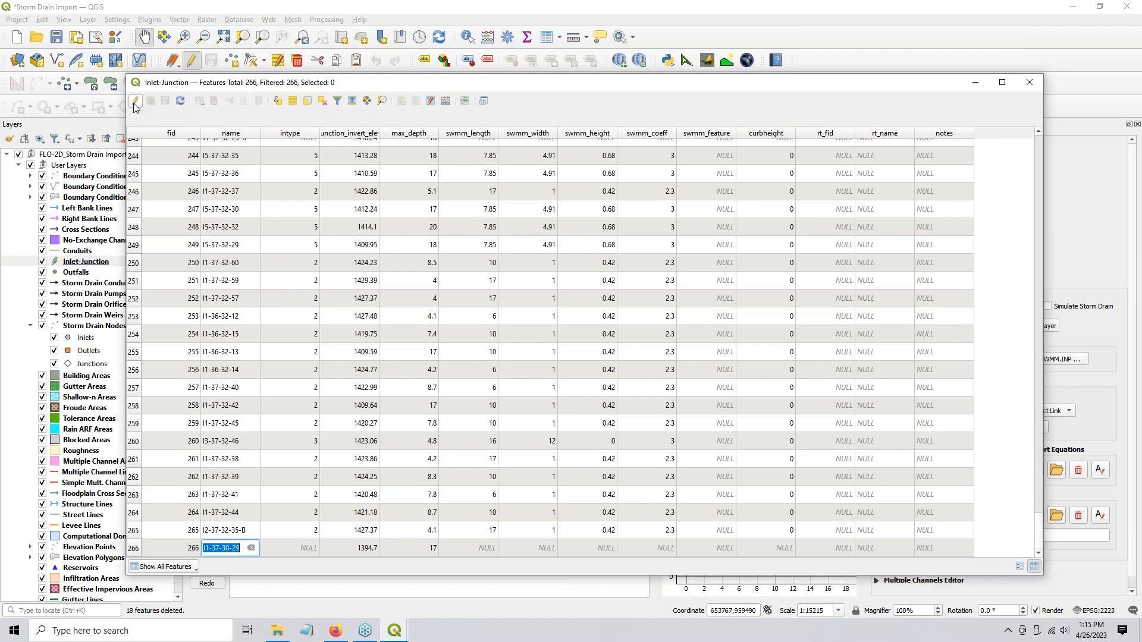
click(1028, 83)
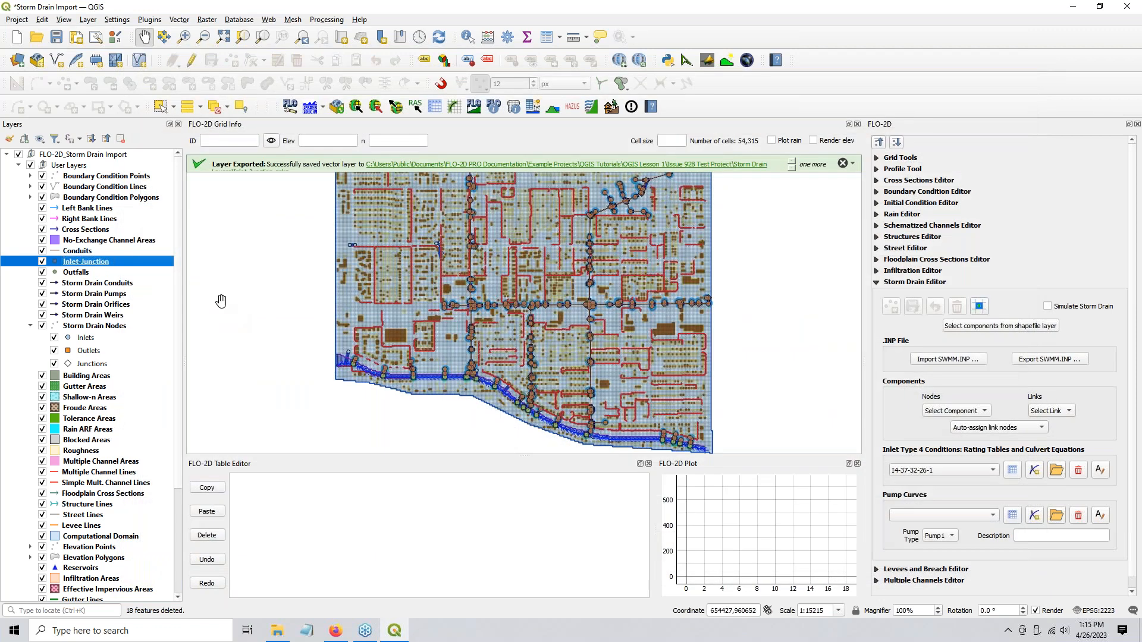
- Group the layers from Conduits through Storm Drain Nodes under User Layers and name the group Storm Drain
click(66, 251)
shift+click(71, 273)
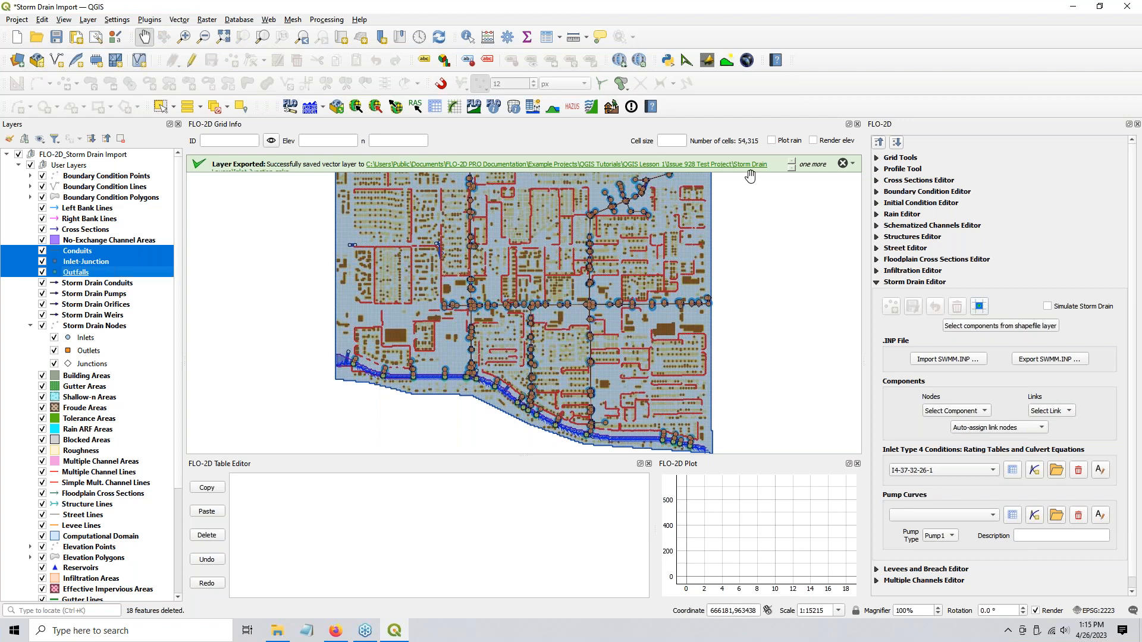
click(843, 164)
shift+click(85, 328)
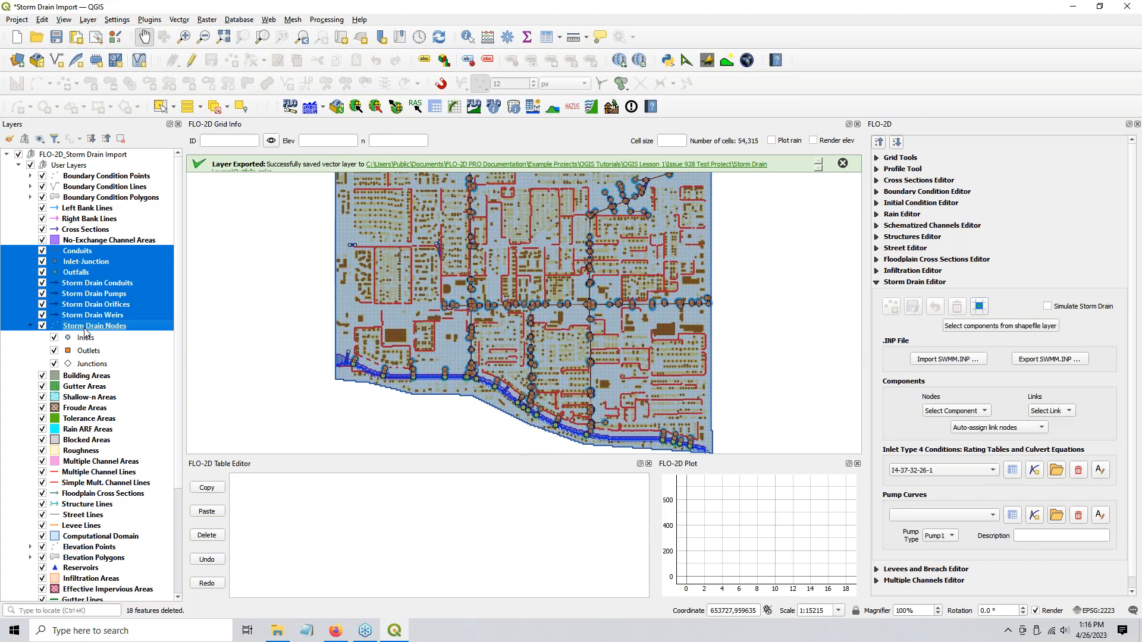
right_click(84, 274)
click(113, 405)
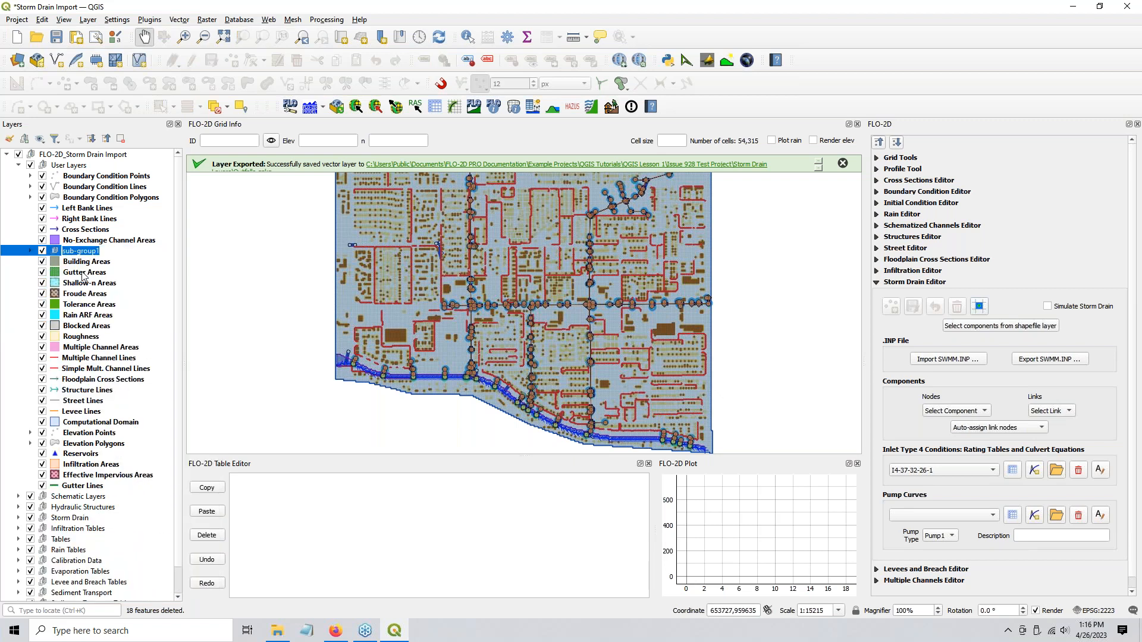
text(Storm Drain)
key(Return)
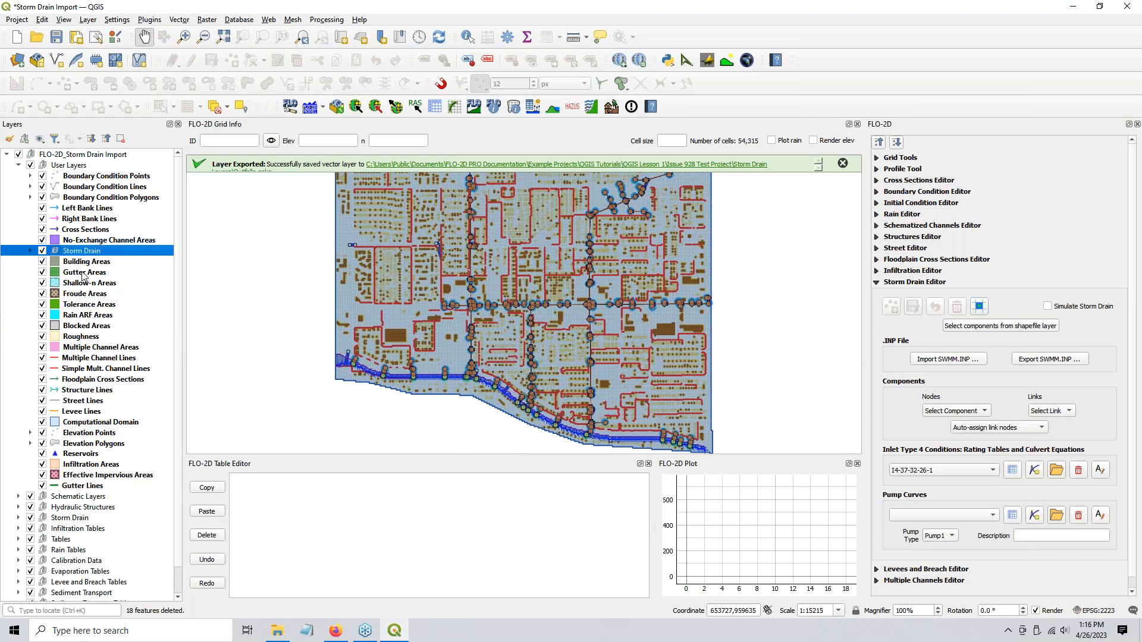
- Group the Boundary Condition Points, Lines and Polygons layers as Boundary and collapse the group
click(72, 177)
shift+click(75, 198)
right_click(75, 198)
text(gBoundary)
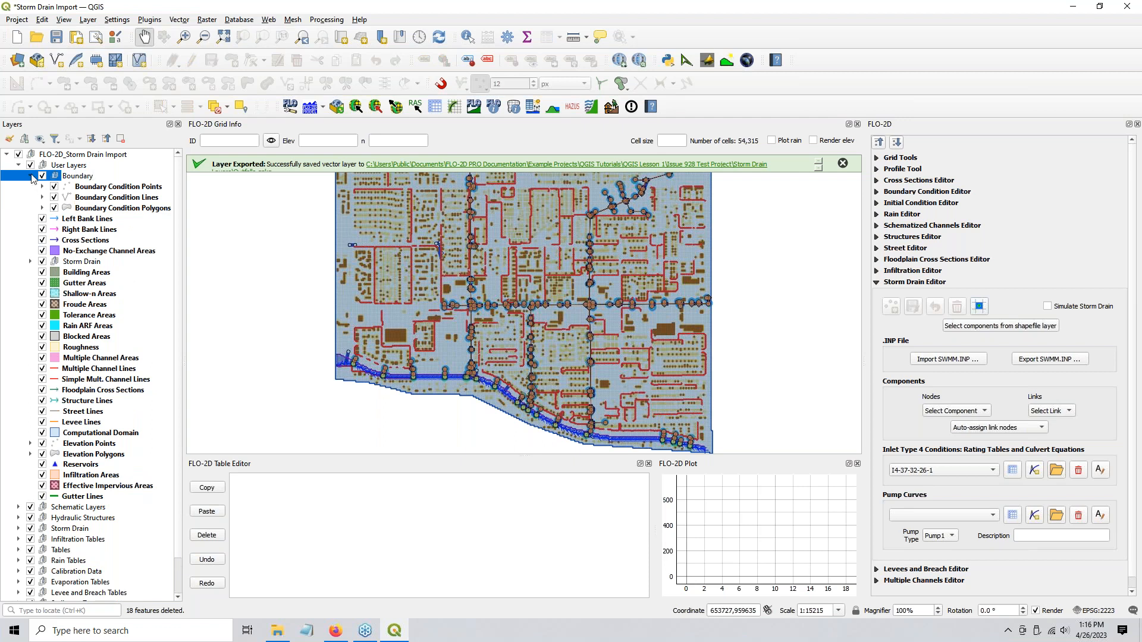
click(32, 176)
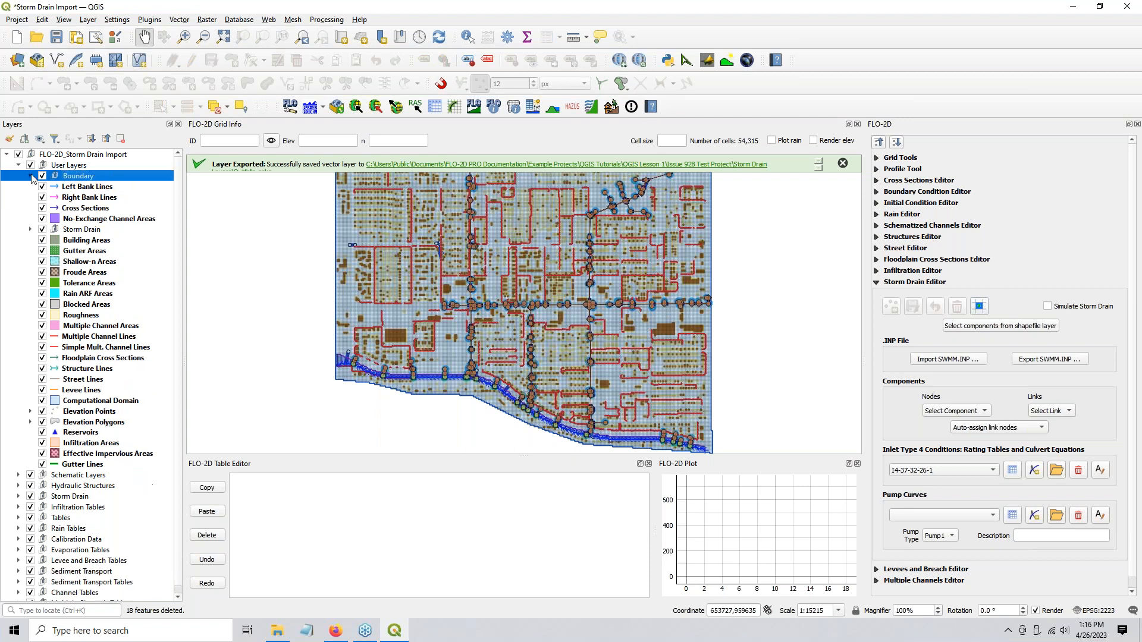
- Group Left Bank Lines, Right Bank Lines, Cross Sections and No-Exchange Channel Areas as Channel and collapse the group
click(82, 190)
shift+click(83, 220)
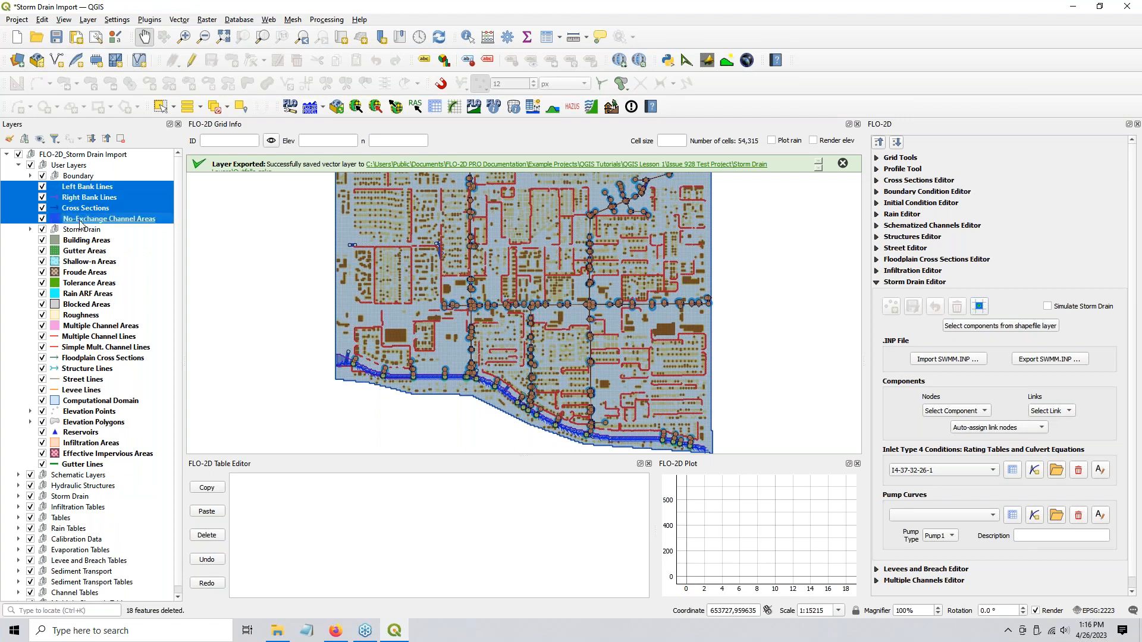
right_click(80, 219)
text(gB)
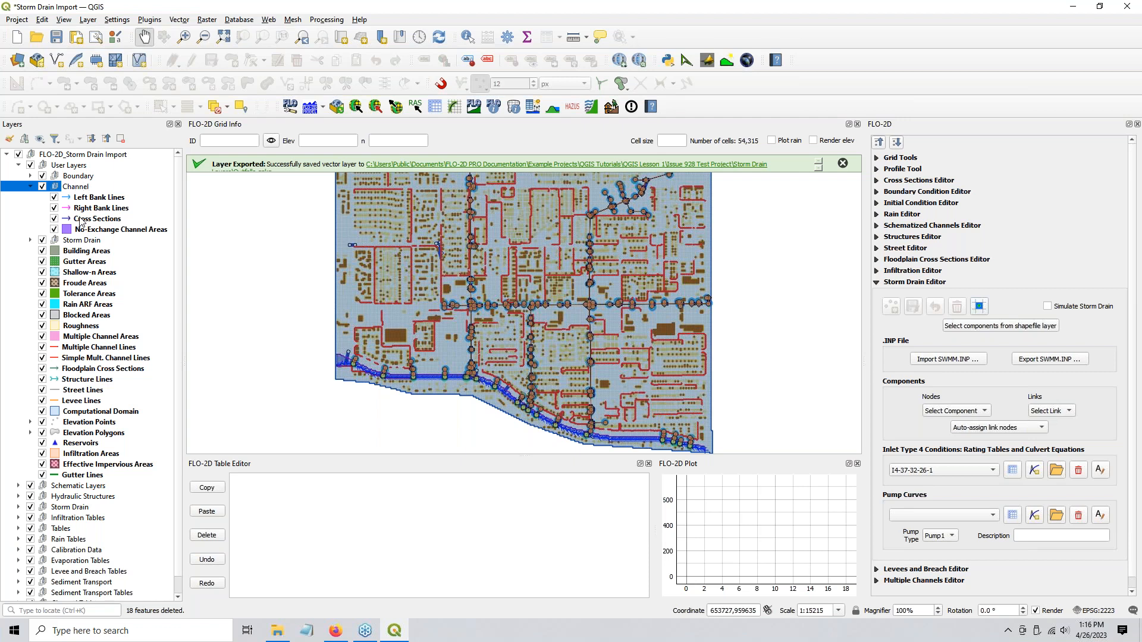
click(30, 186)
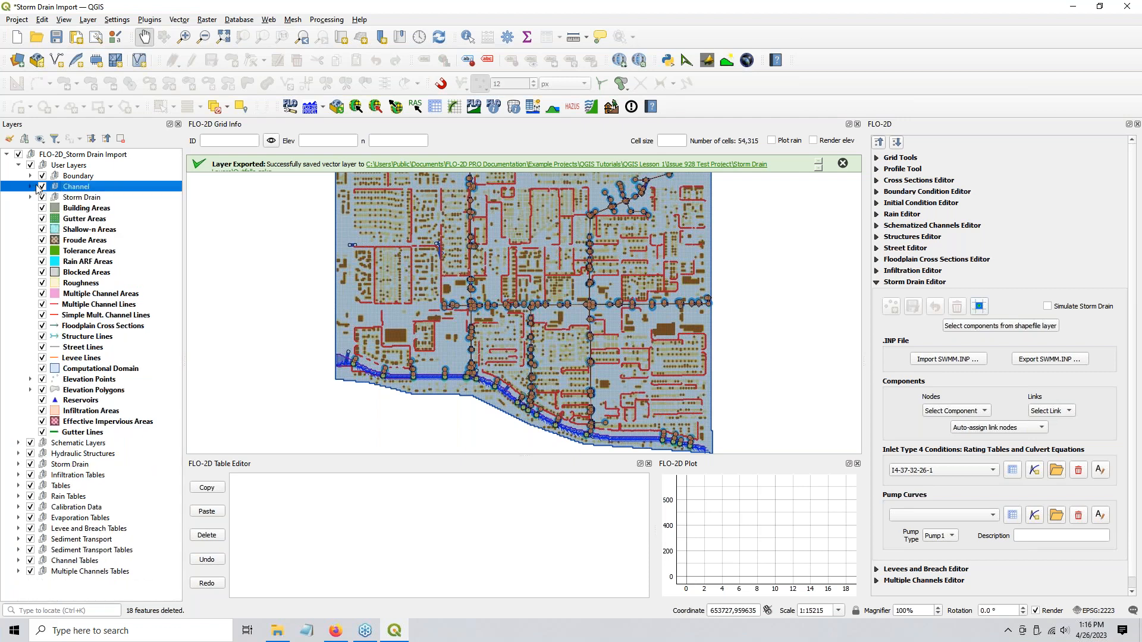
- Group the remaining user layers as Not Used, excluding Structure Lines, Levee Lines, Computational Domain, Elevation Points and Elevation Polygons, and collapse the group
click(87, 209)
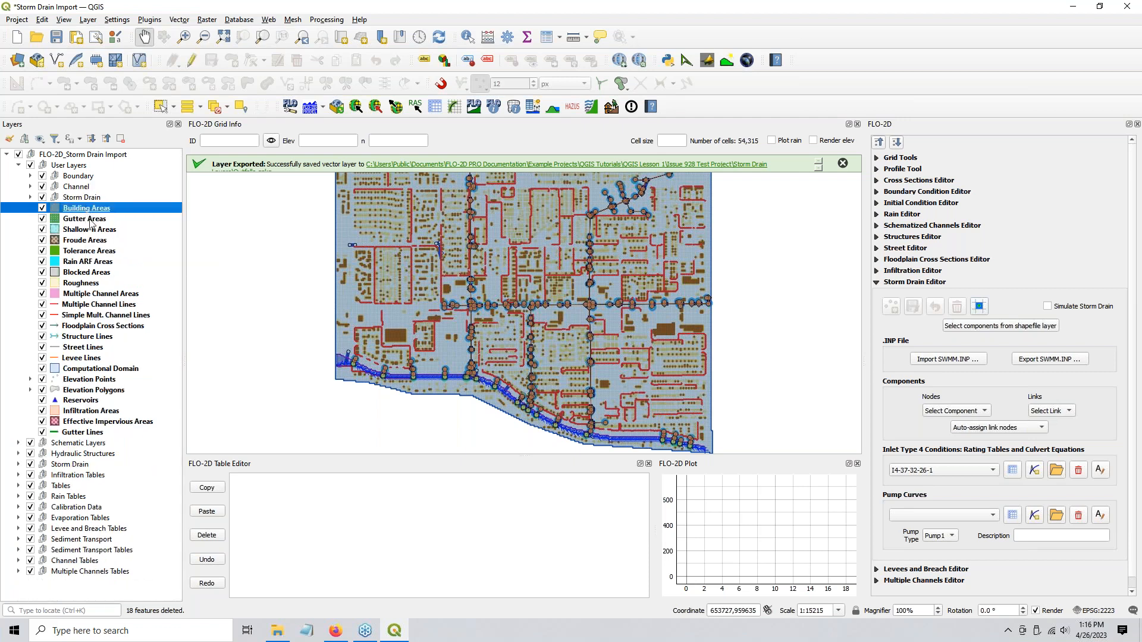
shift+click(95, 429)
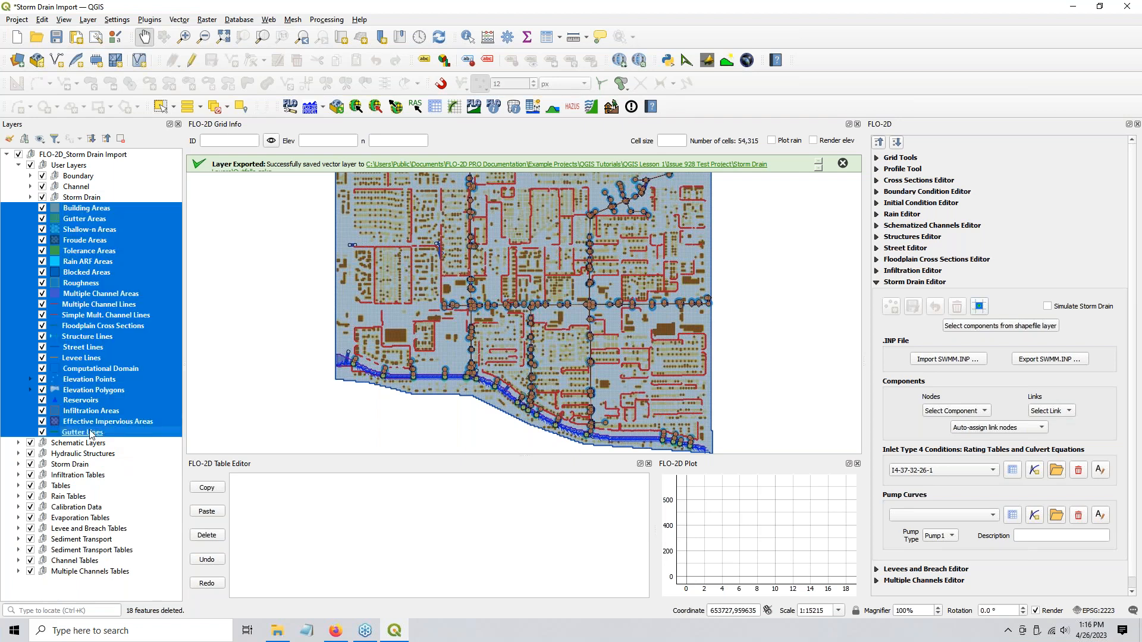
ctrl+click(64, 390)
ctrl+click(68, 379)
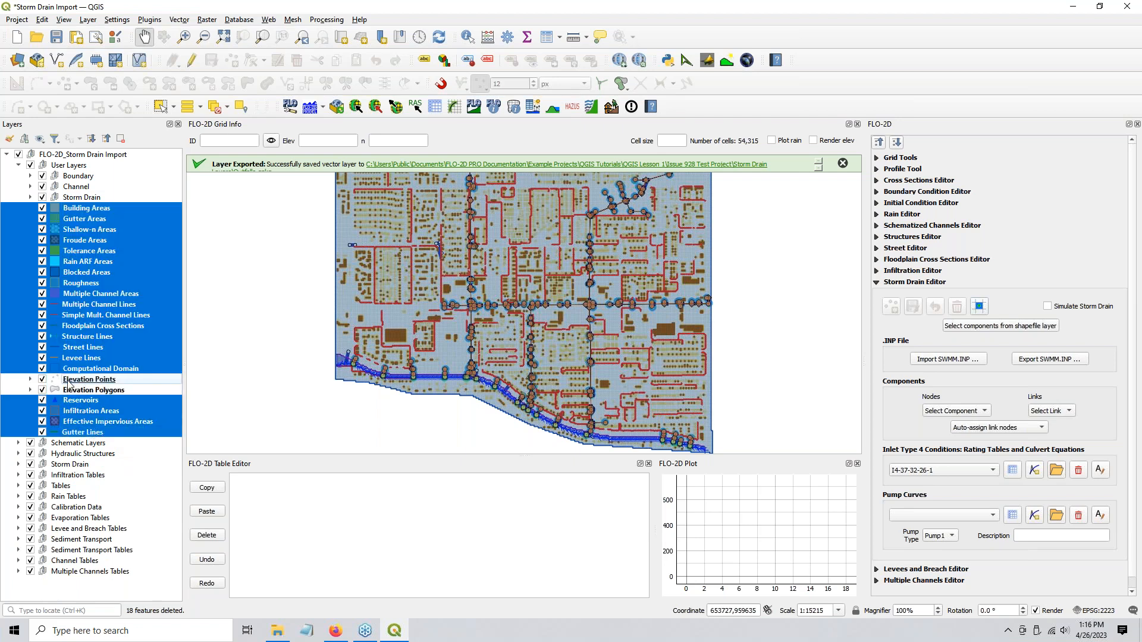
ctrl+click(76, 369)
ctrl+click(65, 360)
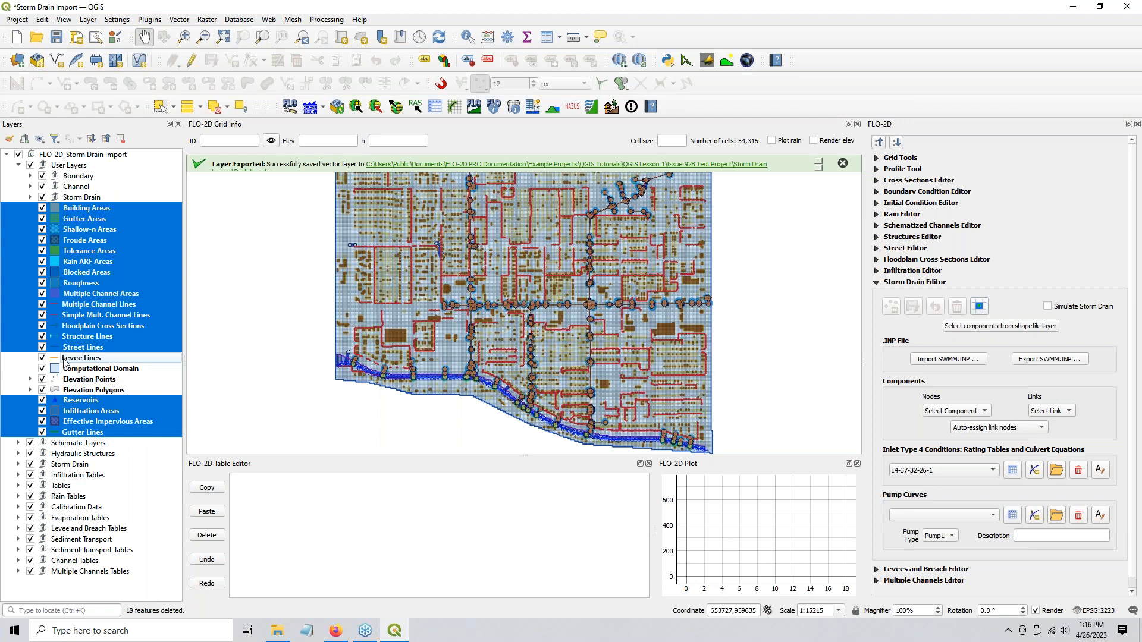
ctrl+click(71, 339)
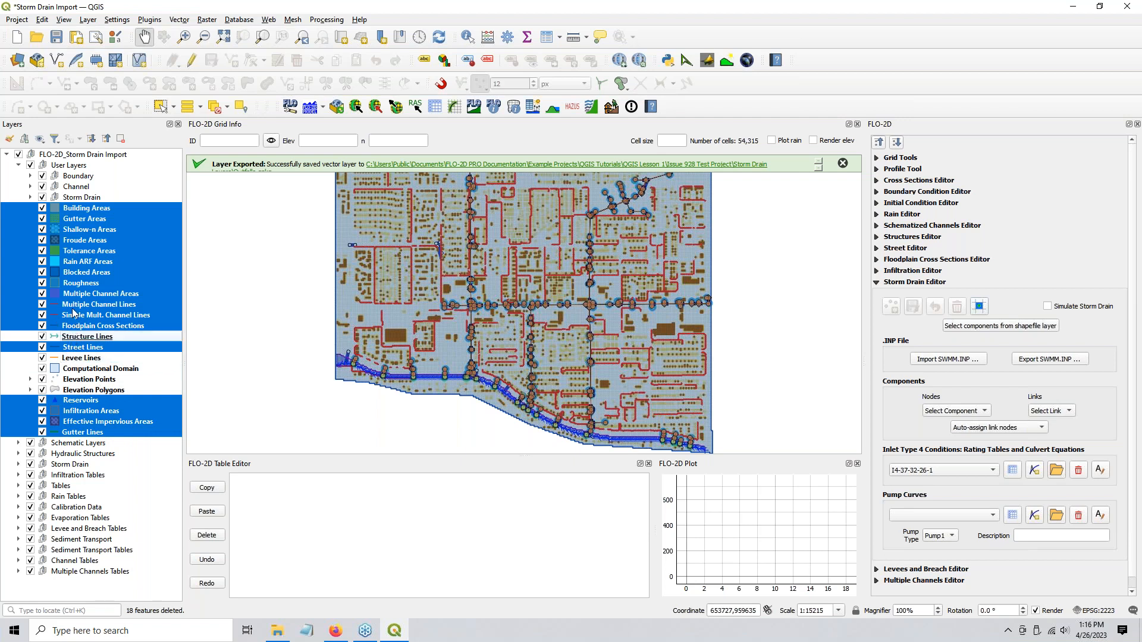
right_click(91, 286)
key(g)
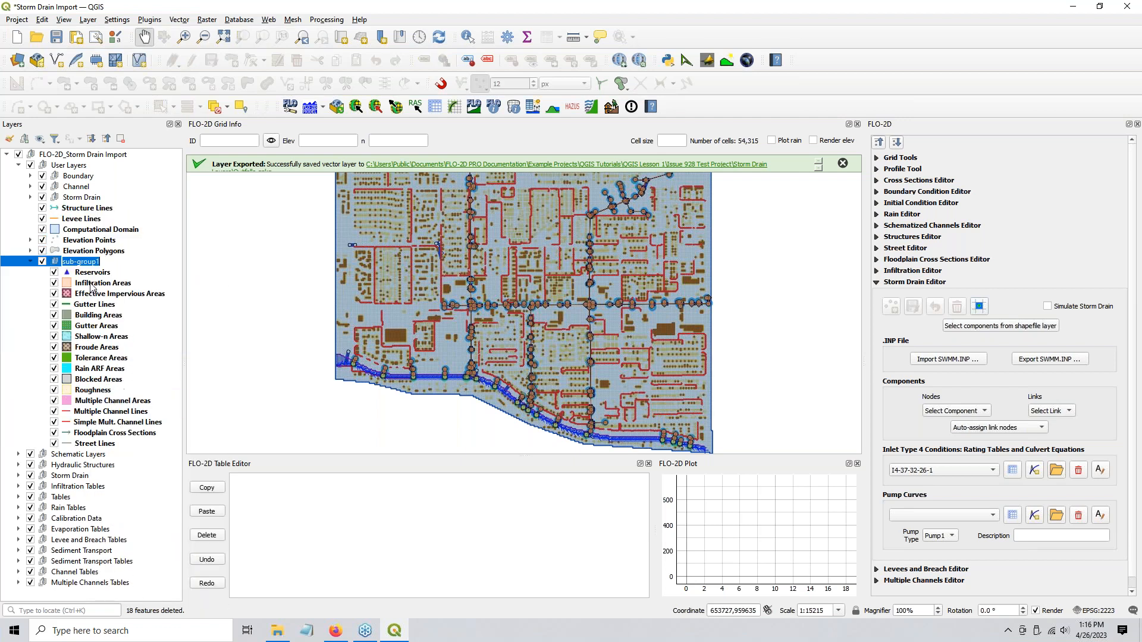
text(Not Used)
key(Return)
click(29, 262)
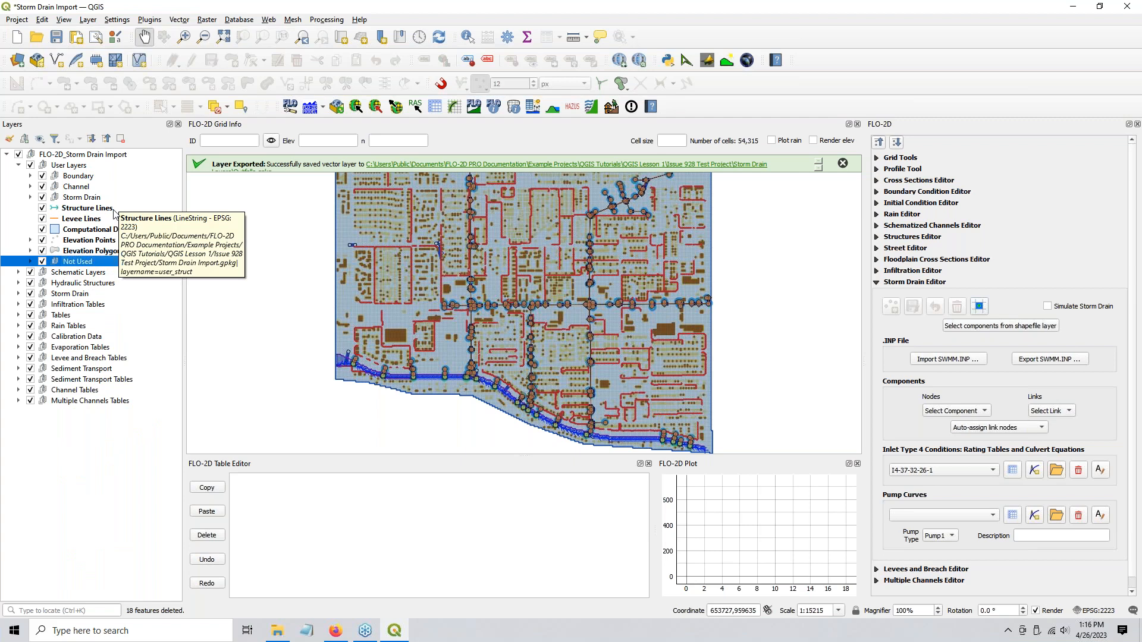
- Move the Computational Domain layer to the top of the User Layers group and dismiss the export message
drag(103, 230, 112, 170)
drag(68, 264, 90, 172)
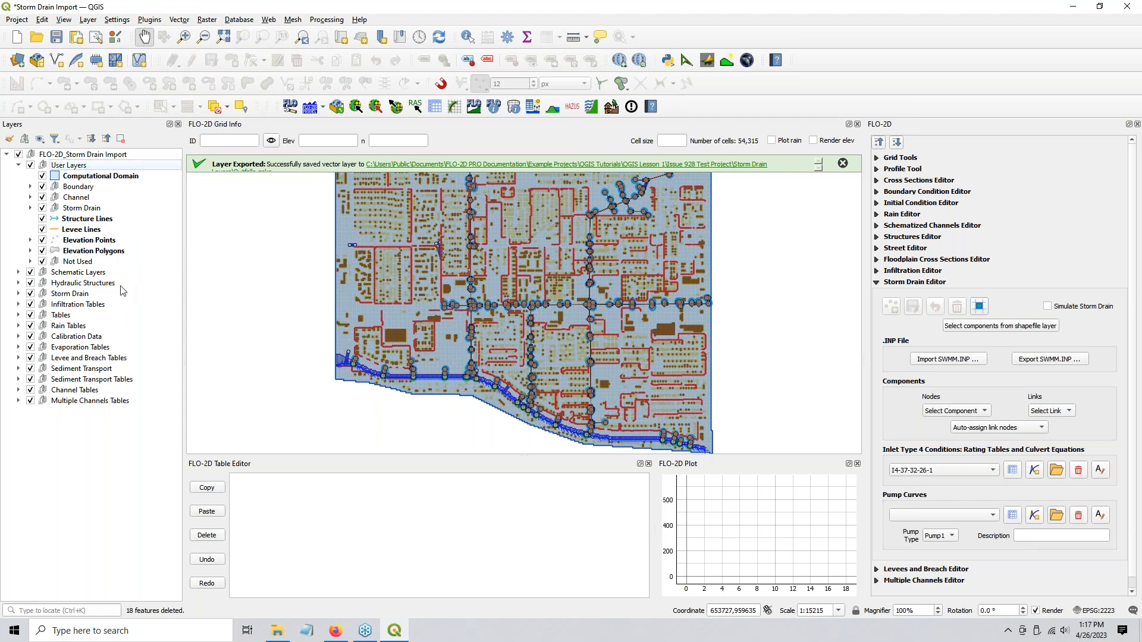
click(843, 166)
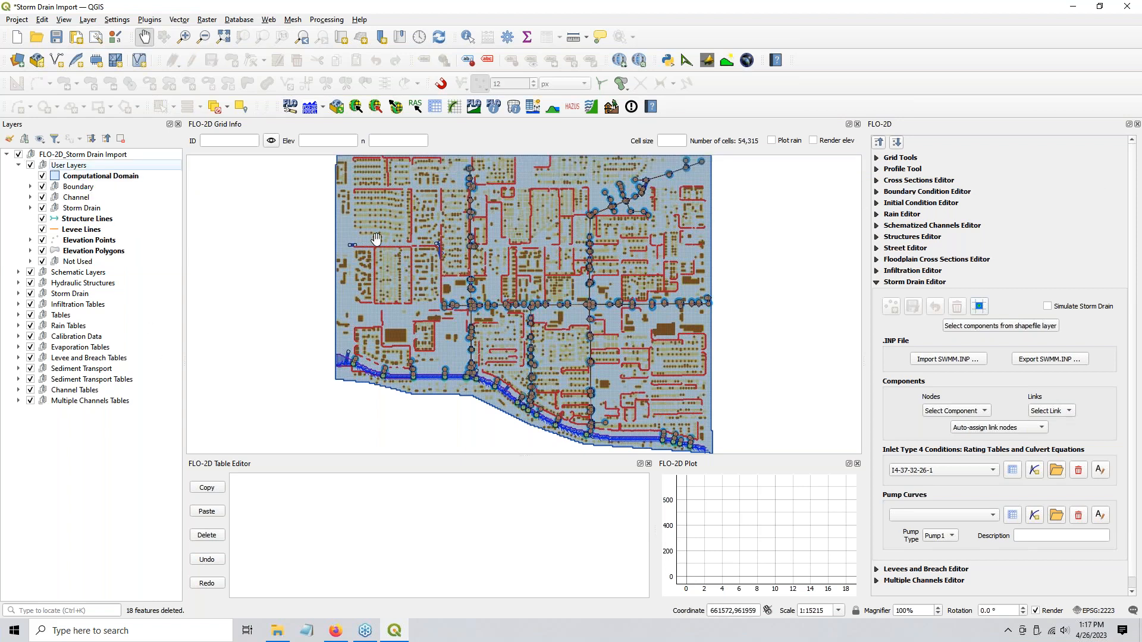
- Zoom the map to the Computational Domain layer's extent and save the project
click(120, 177)
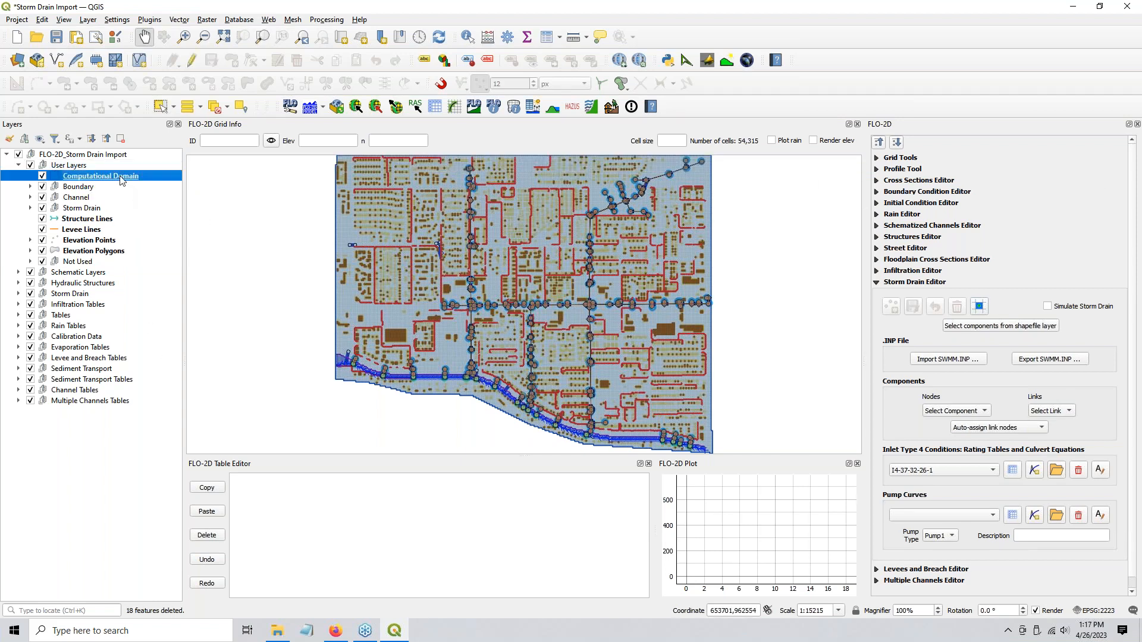
click(265, 37)
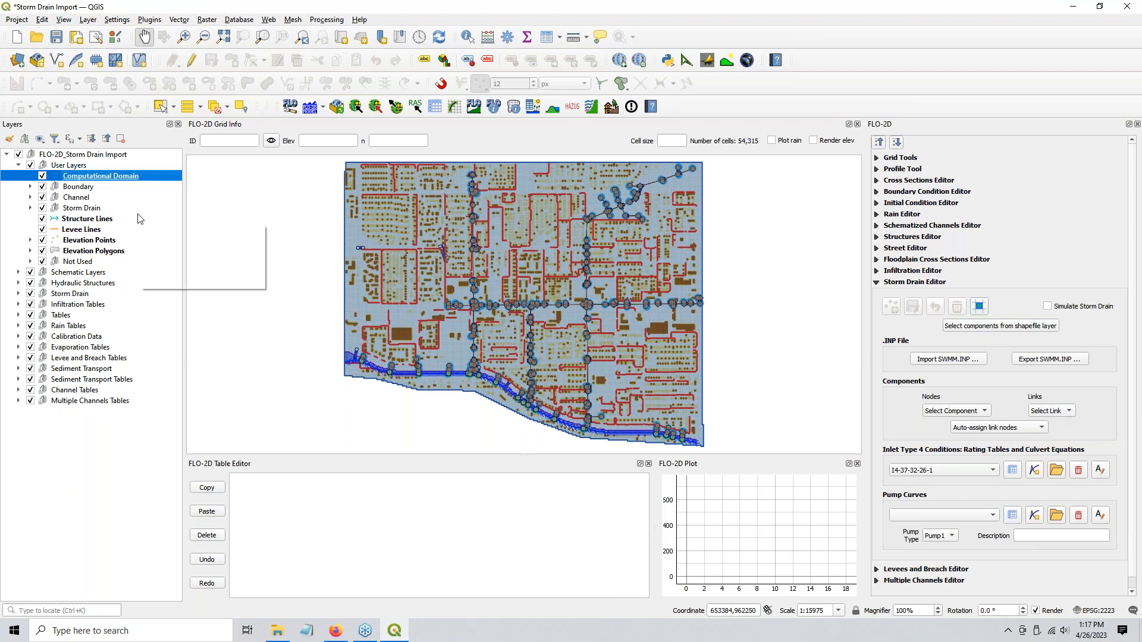
click(56, 37)
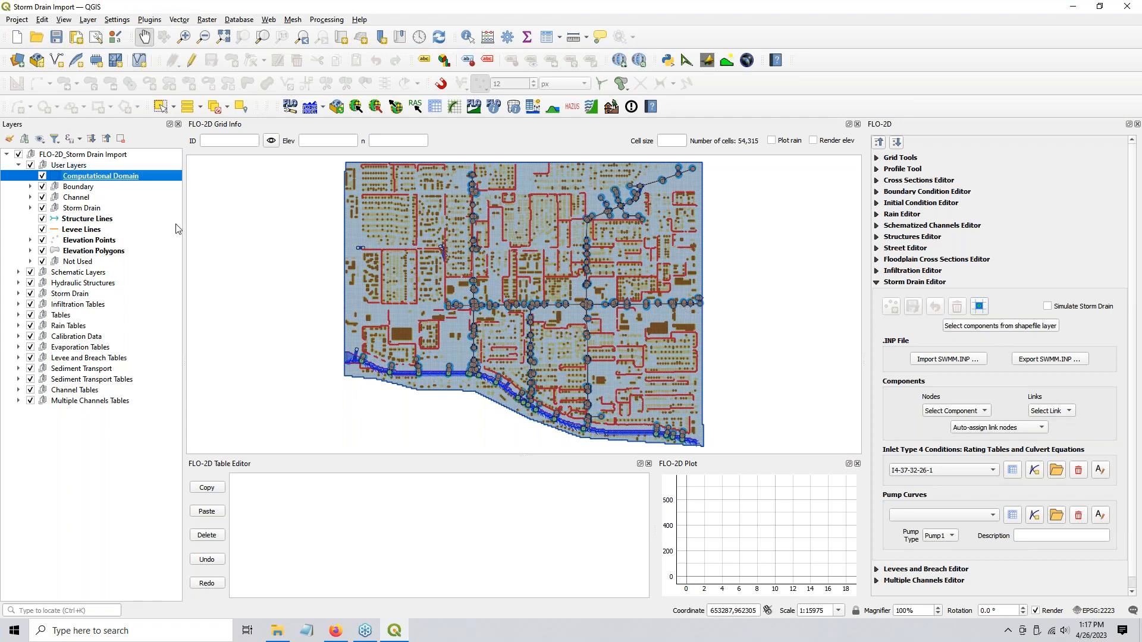
- Expand the Storm Drain group and examine the Conduits, Inlet-Junction and Outfalls features on the map along the southern channel
click(29, 208)
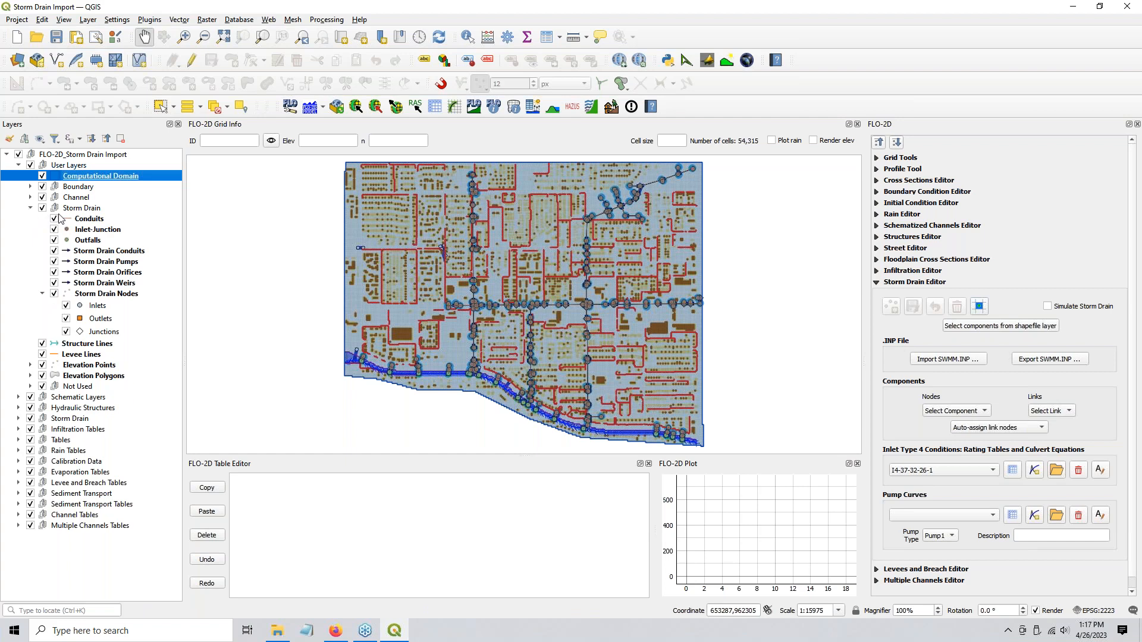
click(85, 222)
shift+click(90, 244)
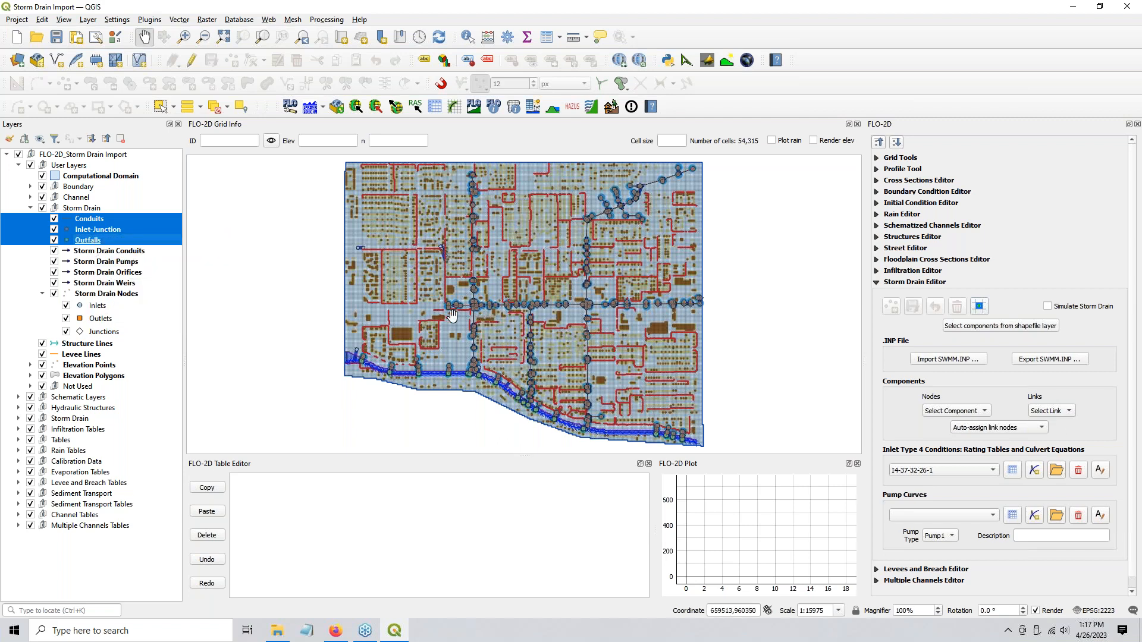
scroll(454, 326, up, 2)
drag(454, 398, 512, 212)
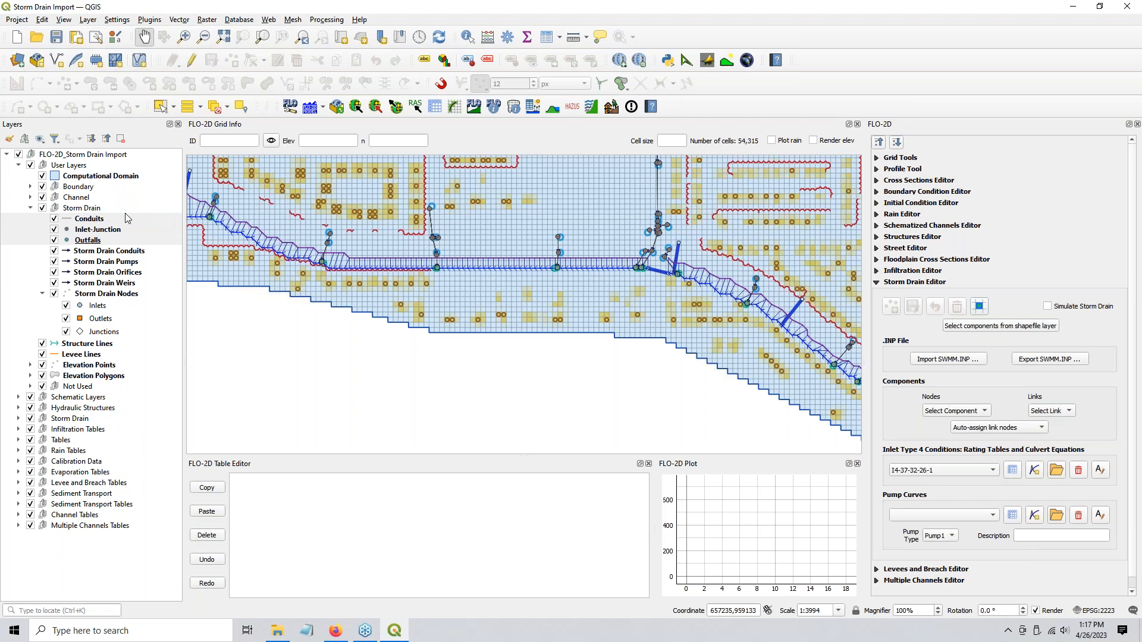
click(98, 220)
shift+click(97, 240)
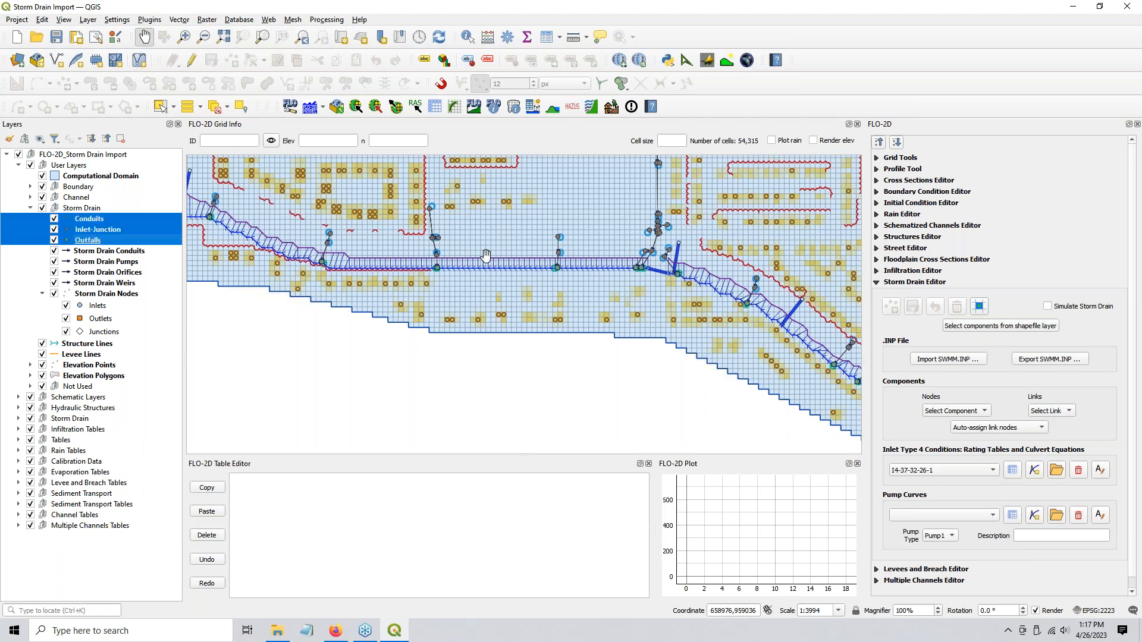
scroll(486, 255, up, 1)
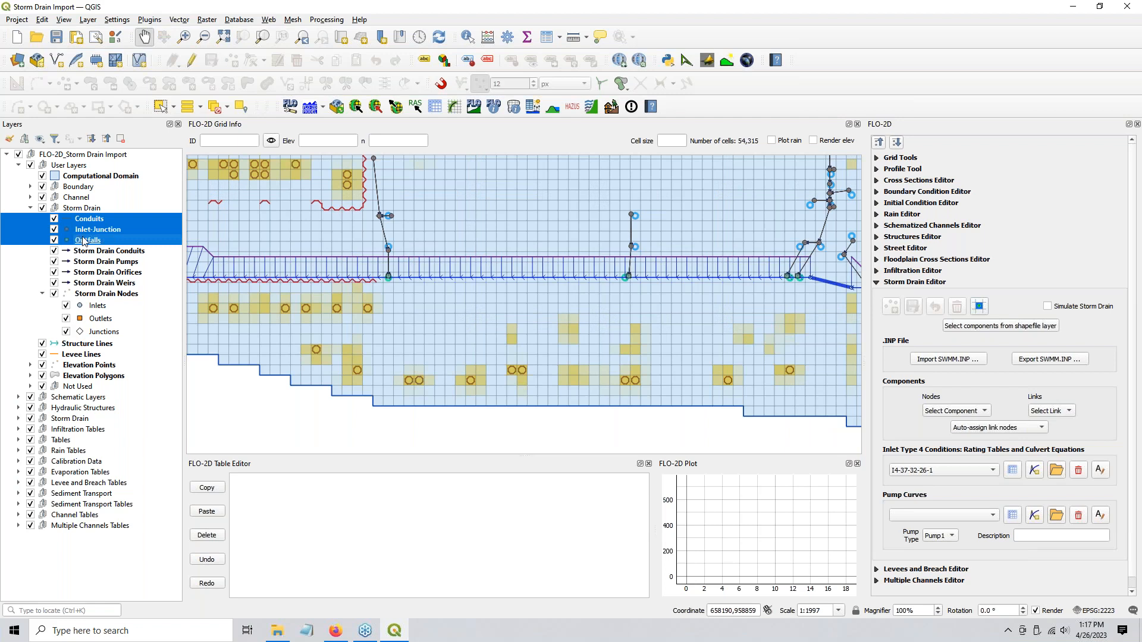
- Start editing the Inlet-Junction layer and add a point named daf north of the channel, between two existing storm drain laterals
click(90, 221)
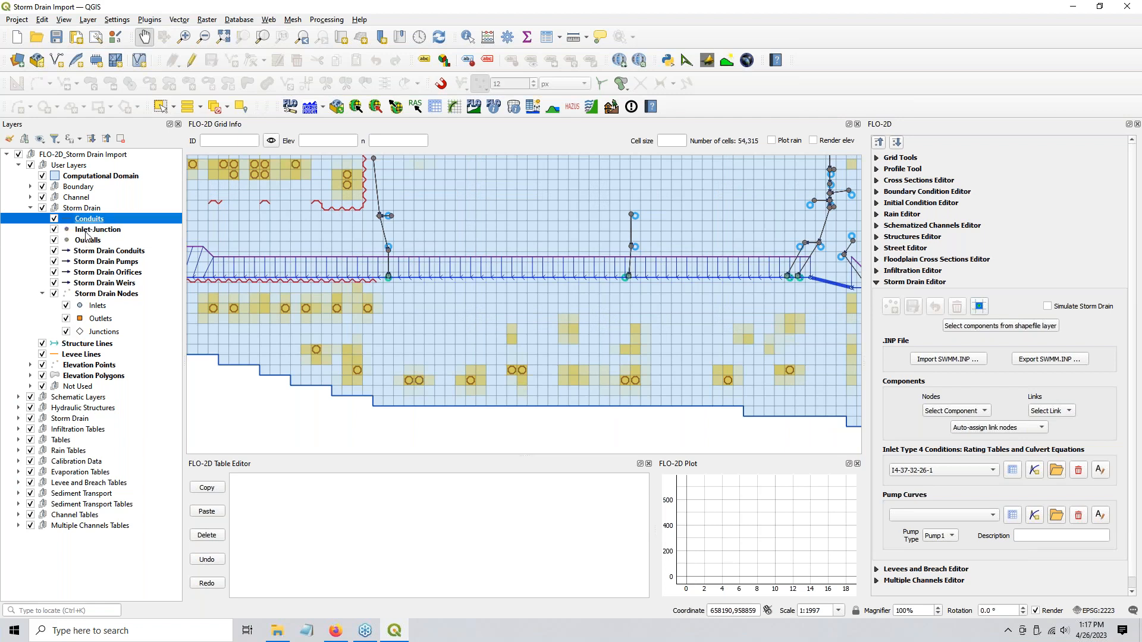
click(85, 233)
click(193, 65)
click(232, 63)
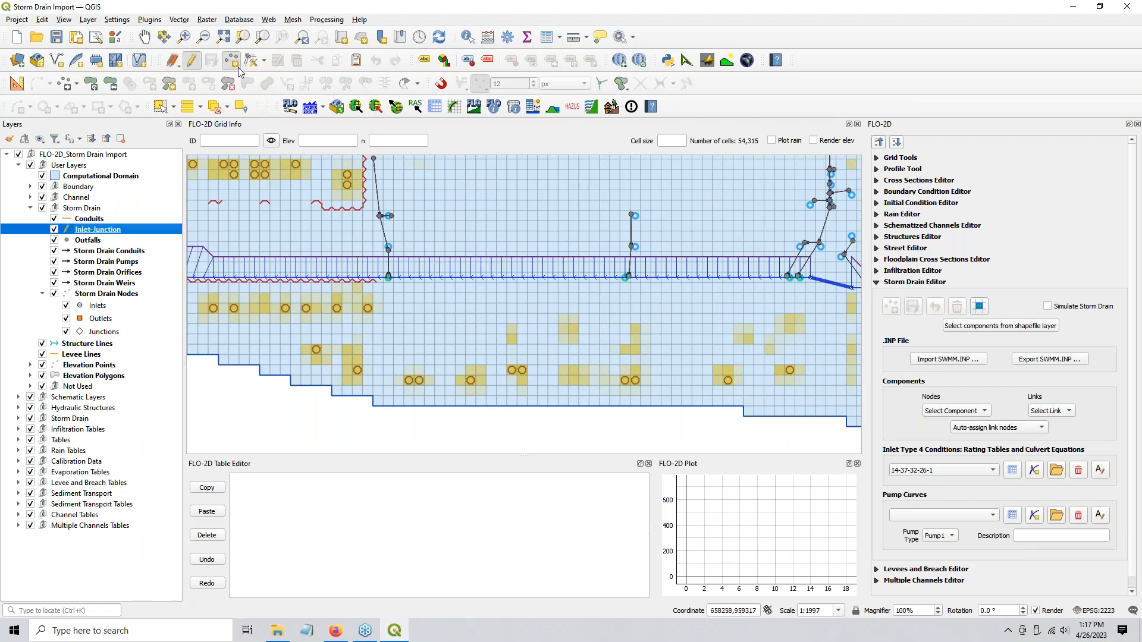
click(514, 205)
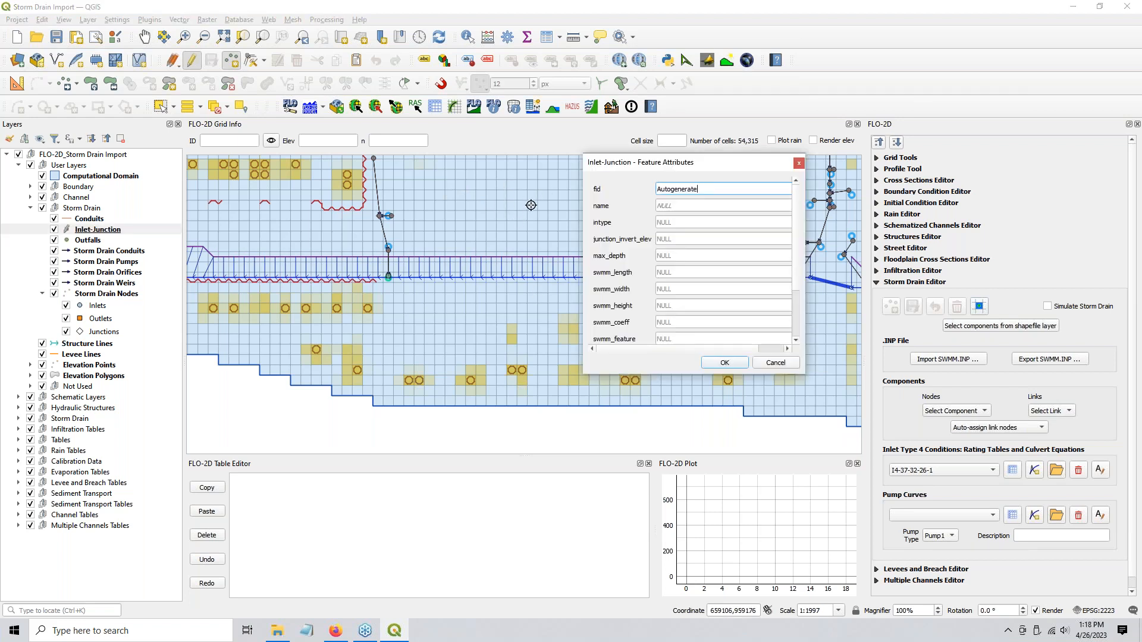
click(687, 207)
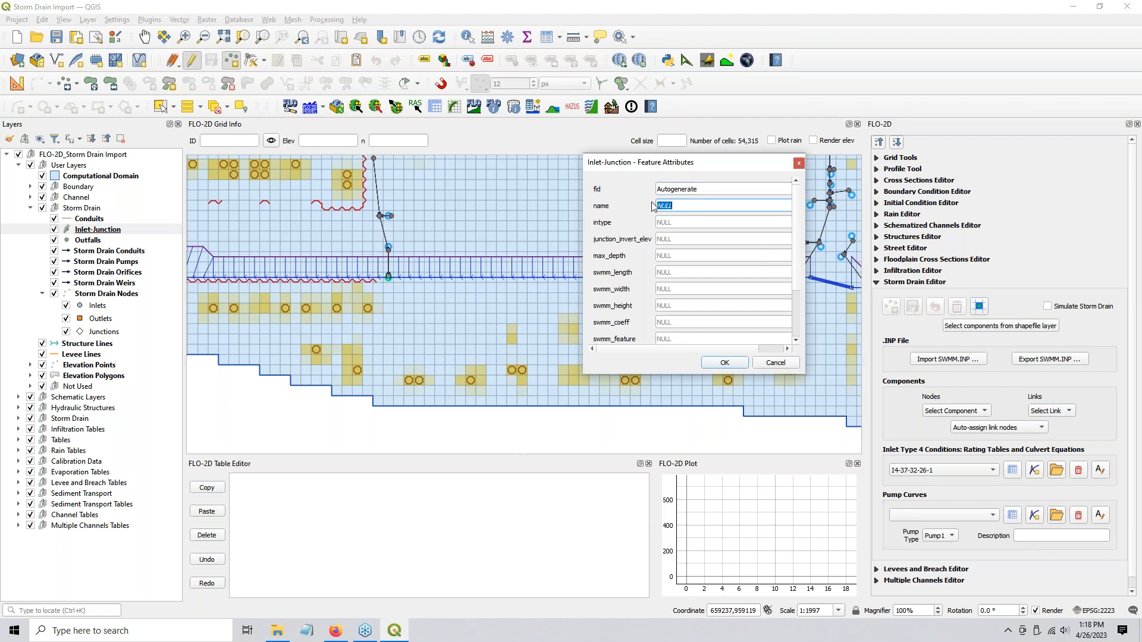
text(daf)
scroll(614, 338, down, 2)
click(677, 331)
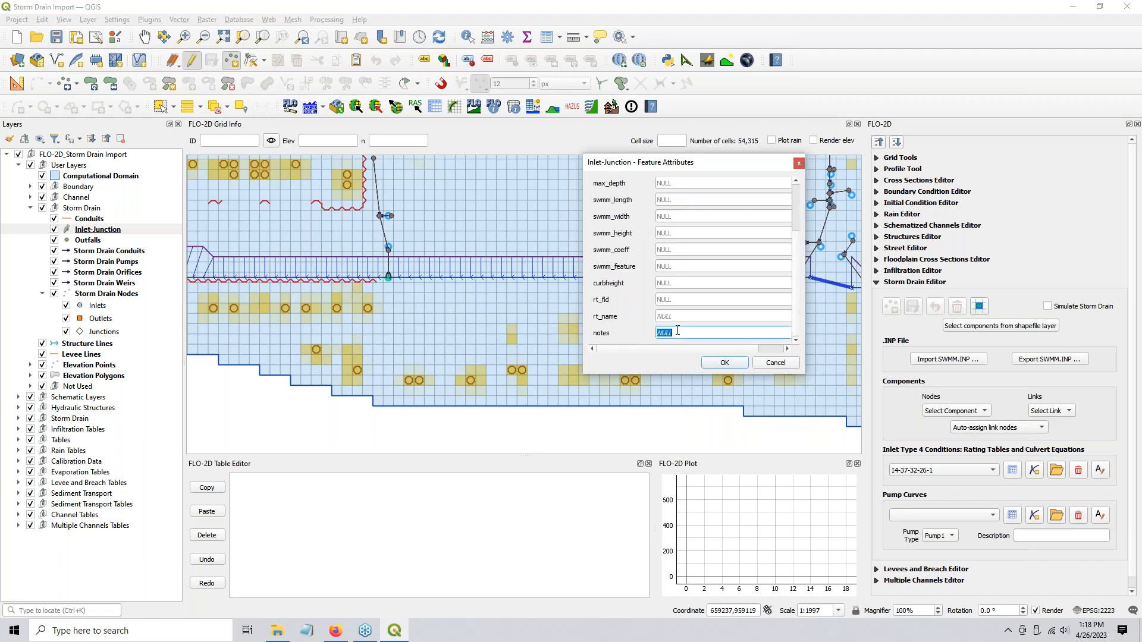
click(719, 366)
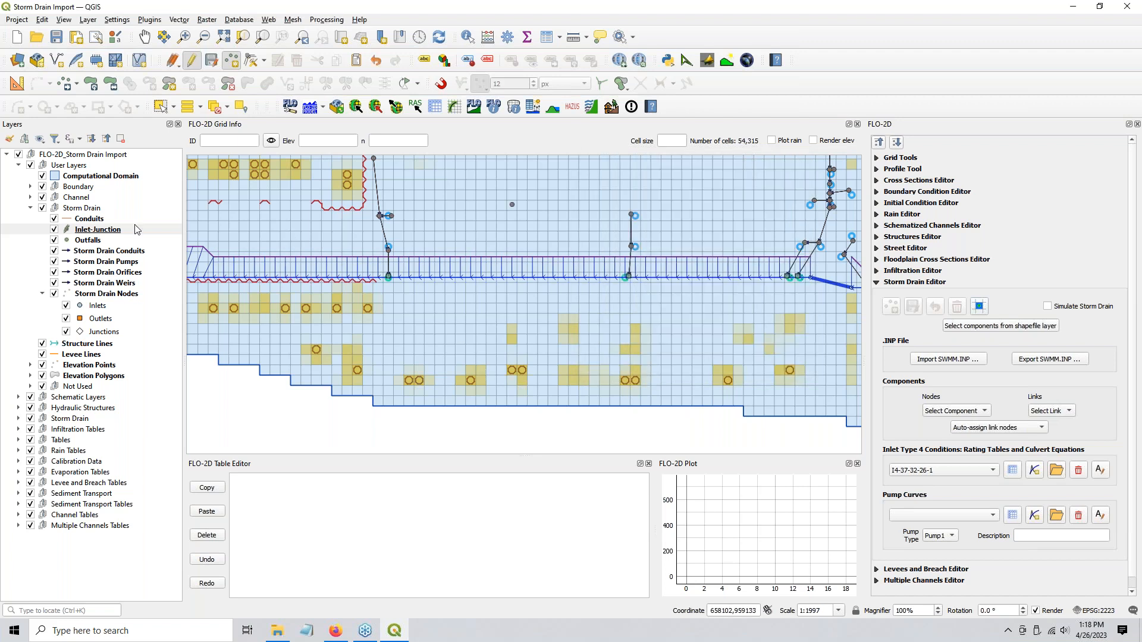
- Start editing the Outfalls layer and add an outfall point with blank attributes on the channel's south bank, below the daf inlet
click(101, 241)
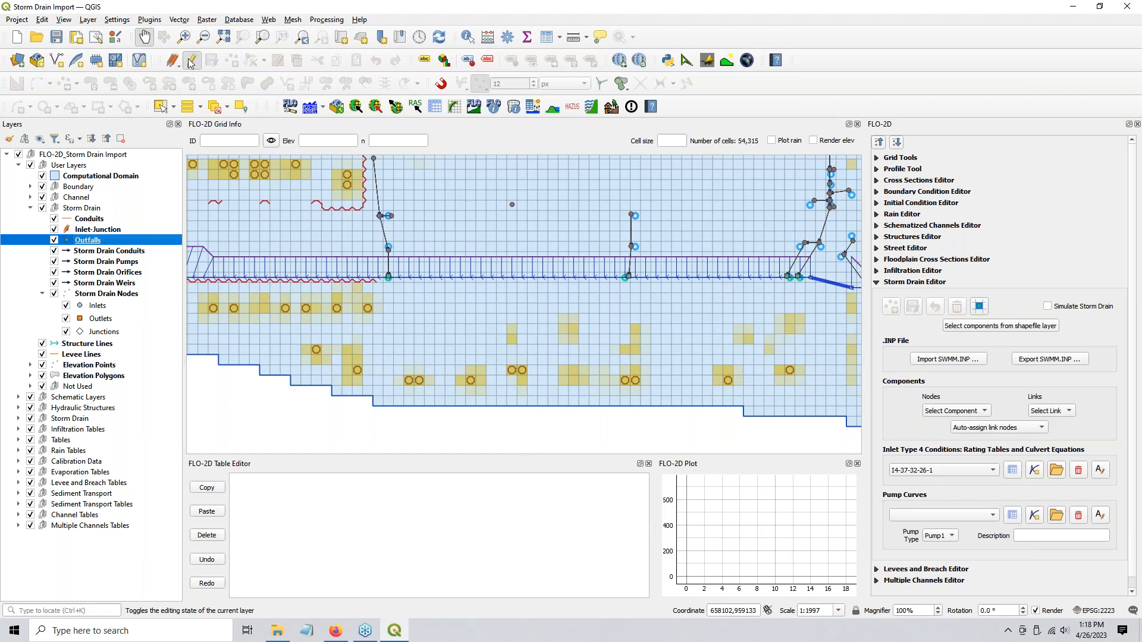
click(231, 61)
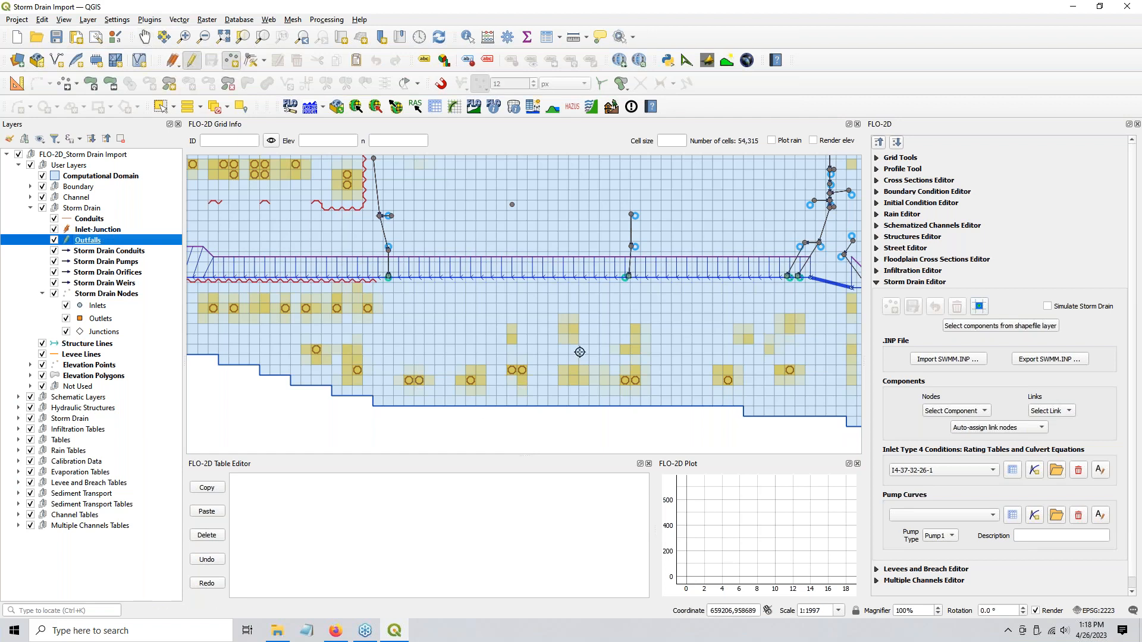
click(512, 277)
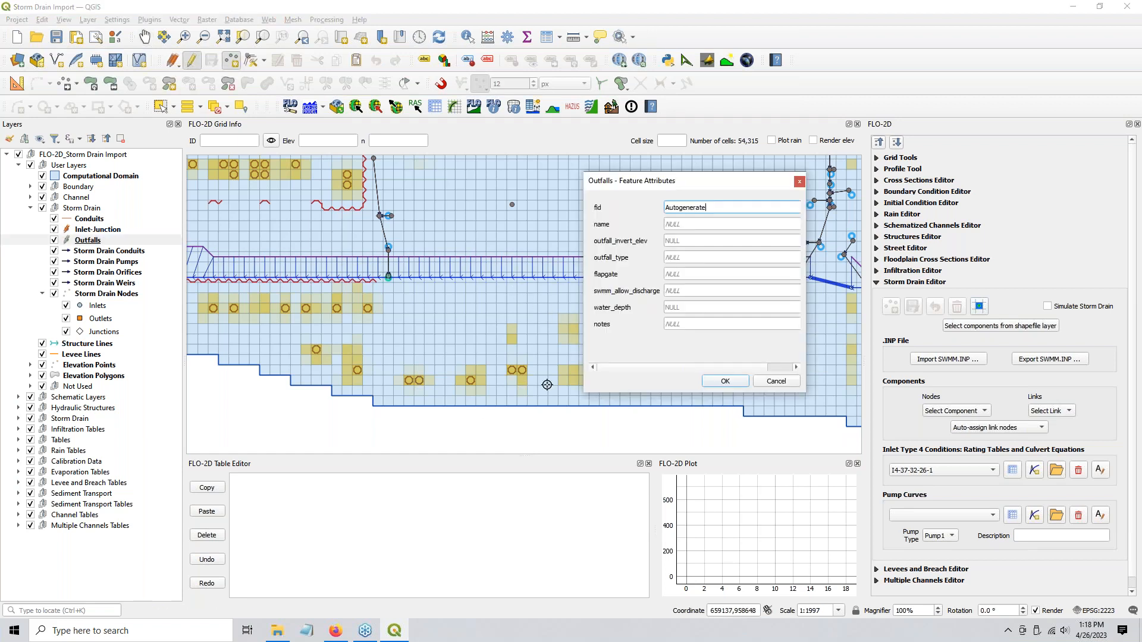
click(725, 382)
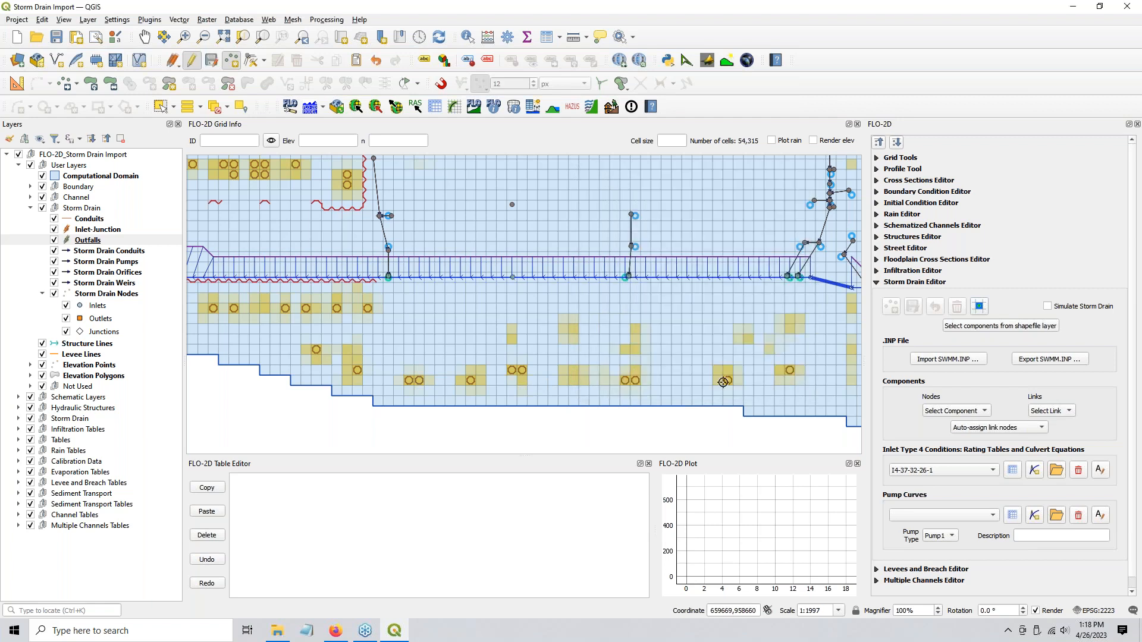
- Start editing the Conduits layer, activate adding line features, and enable snapping
click(90, 220)
click(191, 60)
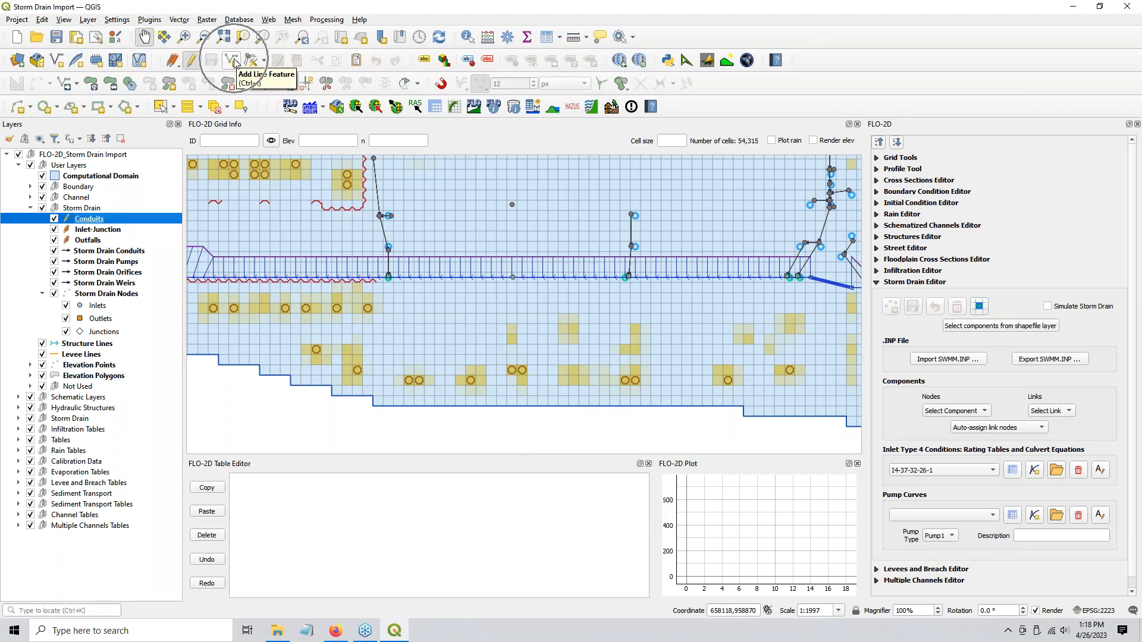
click(235, 61)
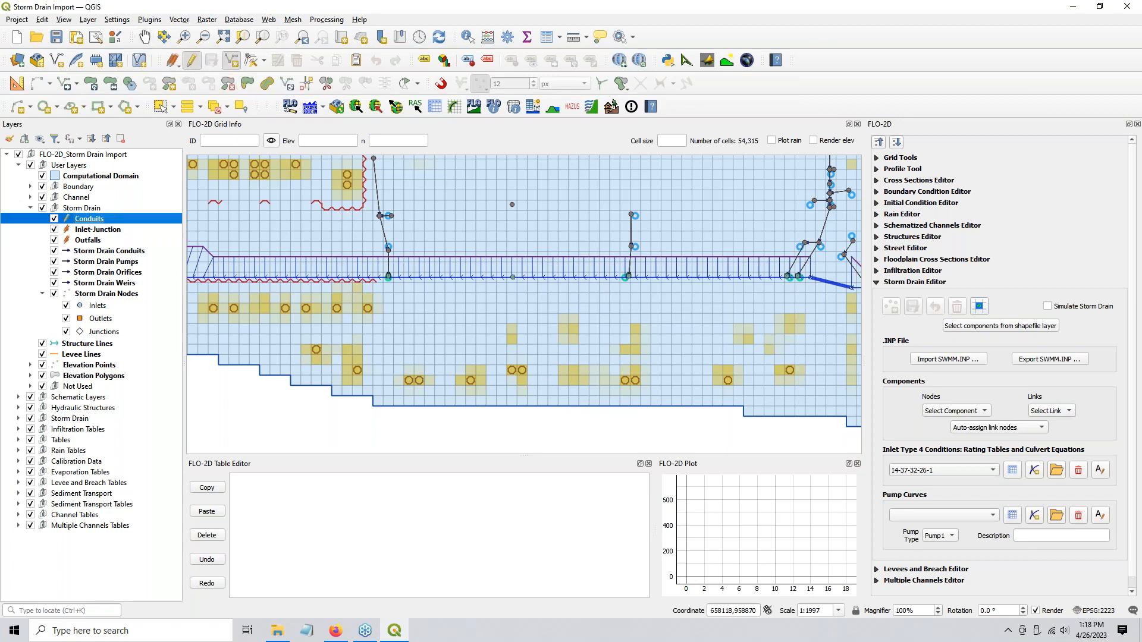
click(440, 86)
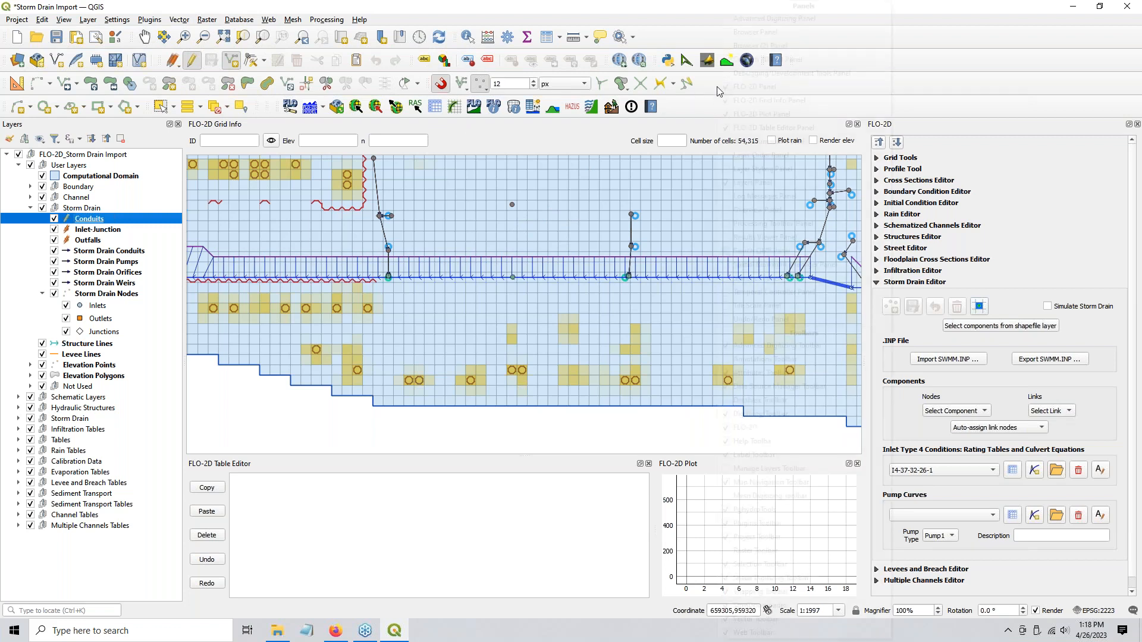
right_click(719, 91)
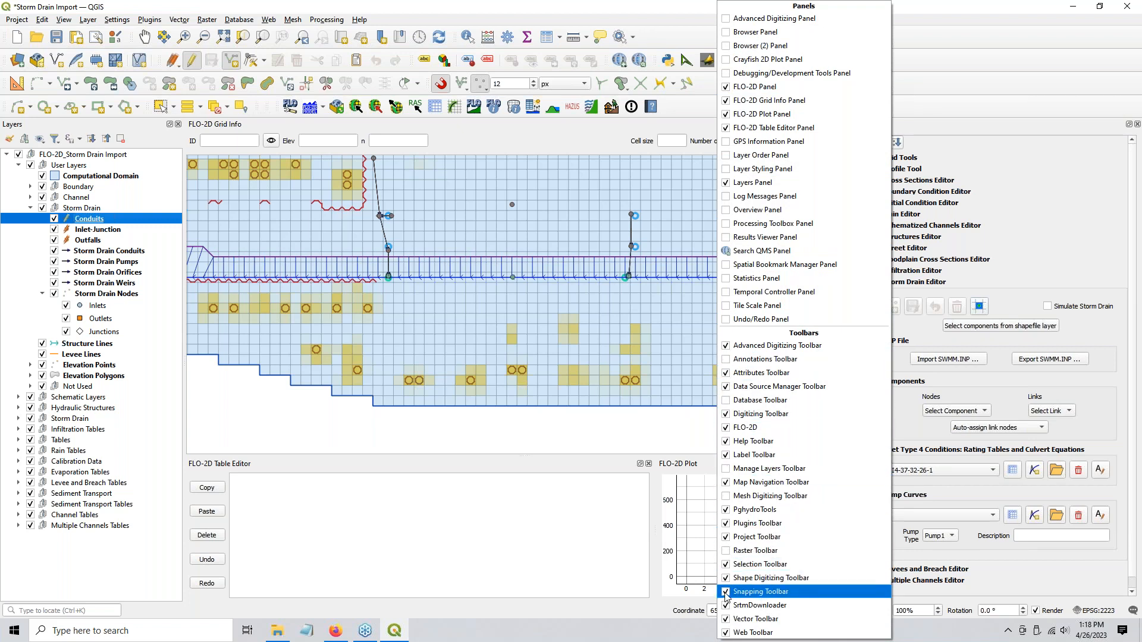
click(954, 49)
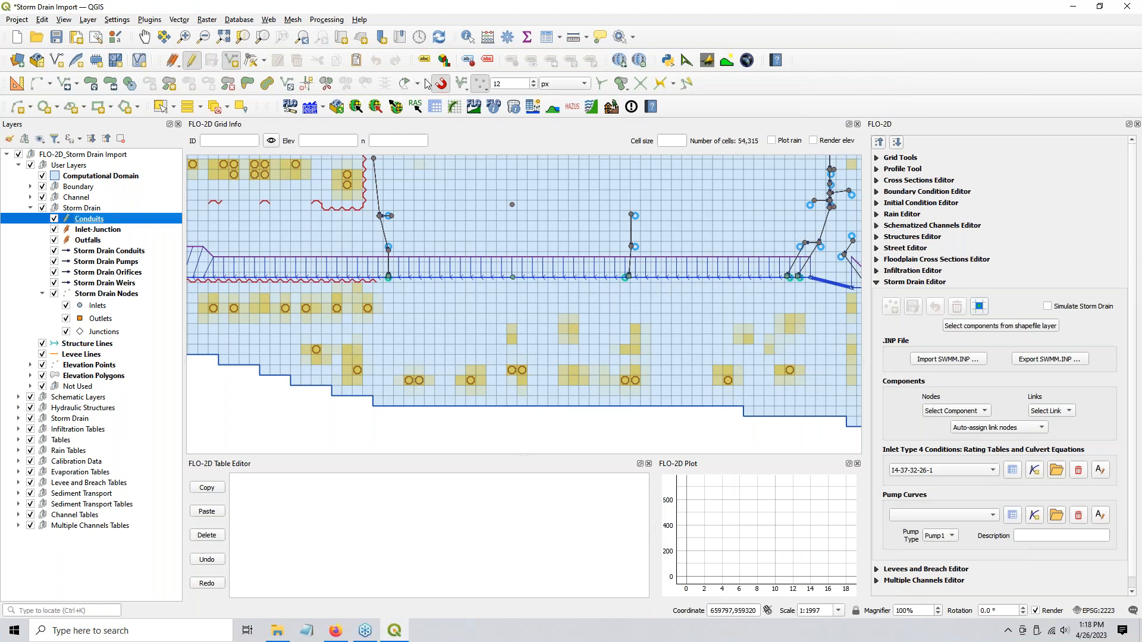
- Draw a conduit line snapped from the daf inlet point to the new outfall on the channel's south bank, leaving its attributes blank
scroll(506, 290, up, 3)
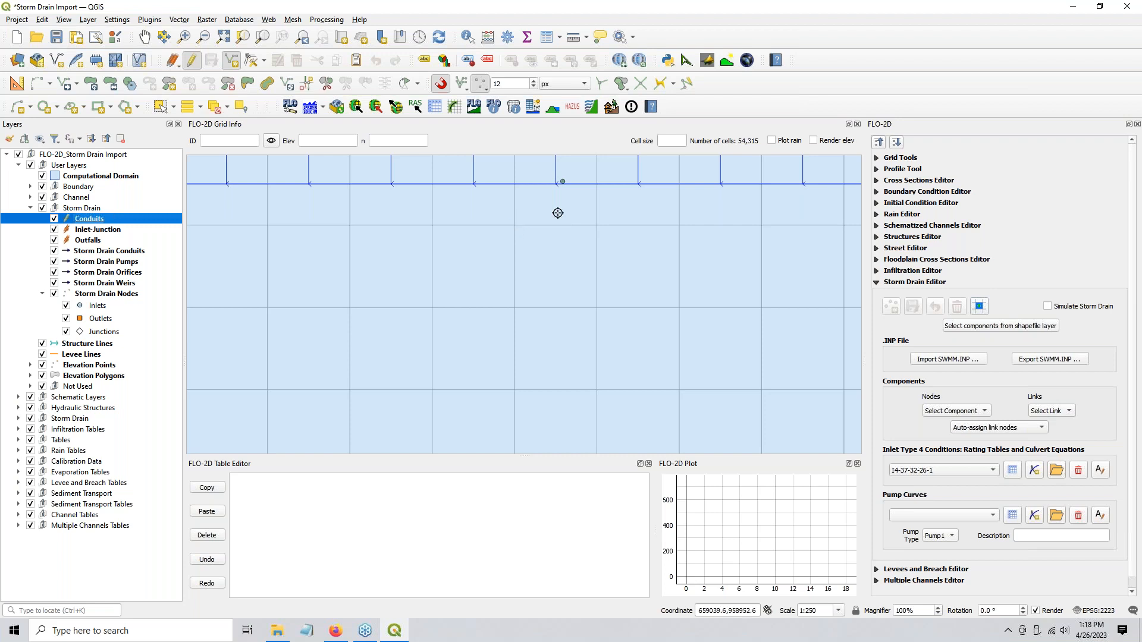
drag(578, 204, 559, 321)
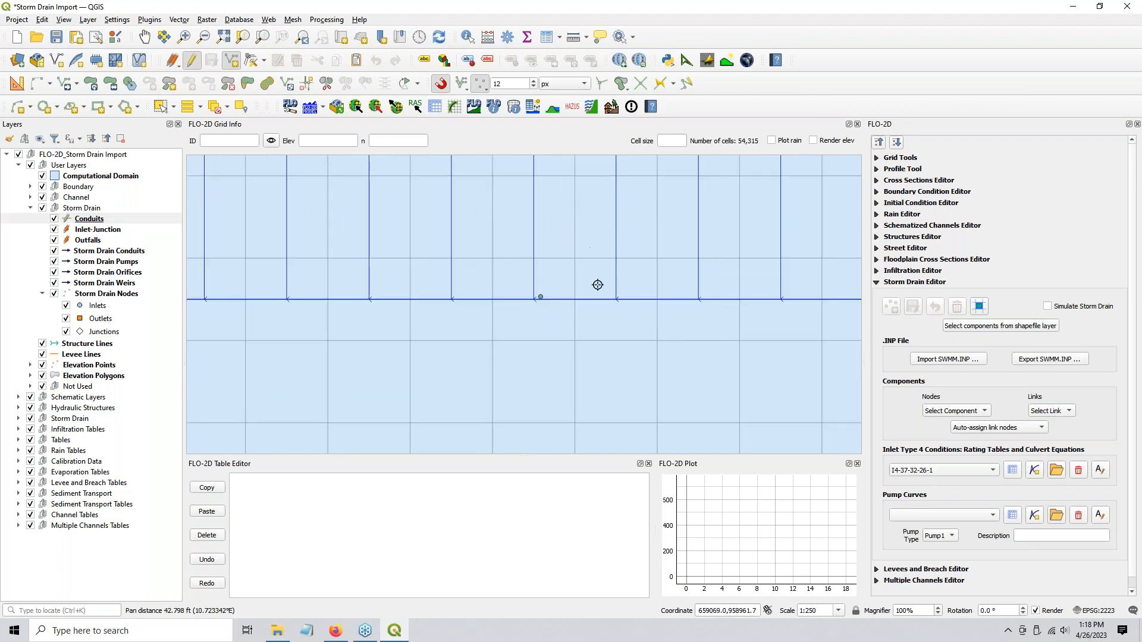
drag(553, 230, 524, 374)
scroll(524, 371, down, 2)
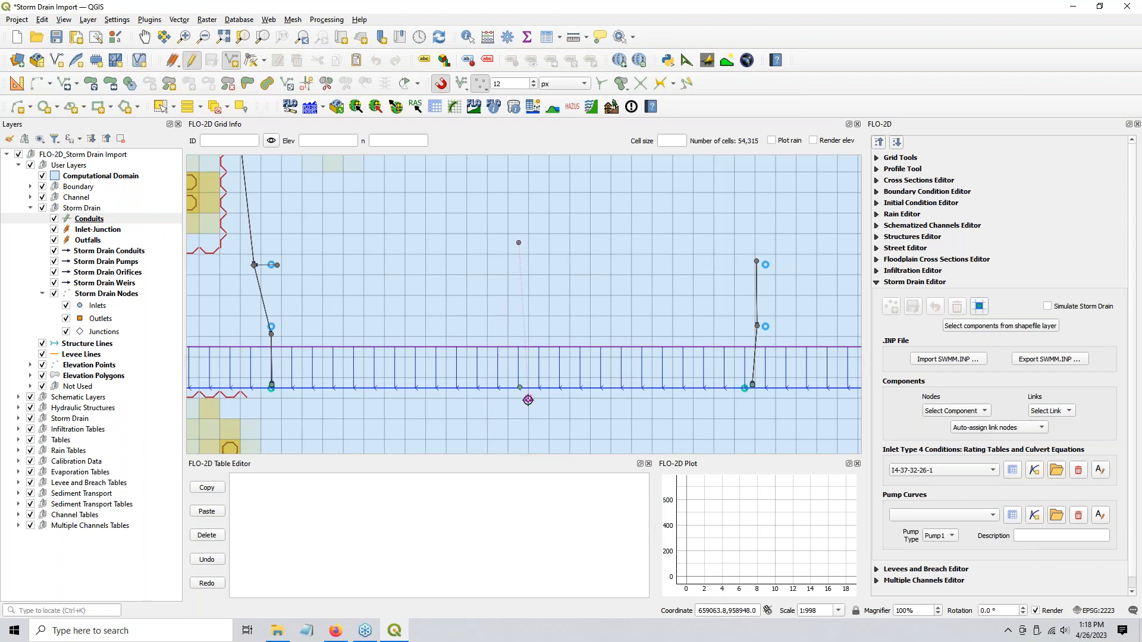
scroll(528, 398, up, 3)
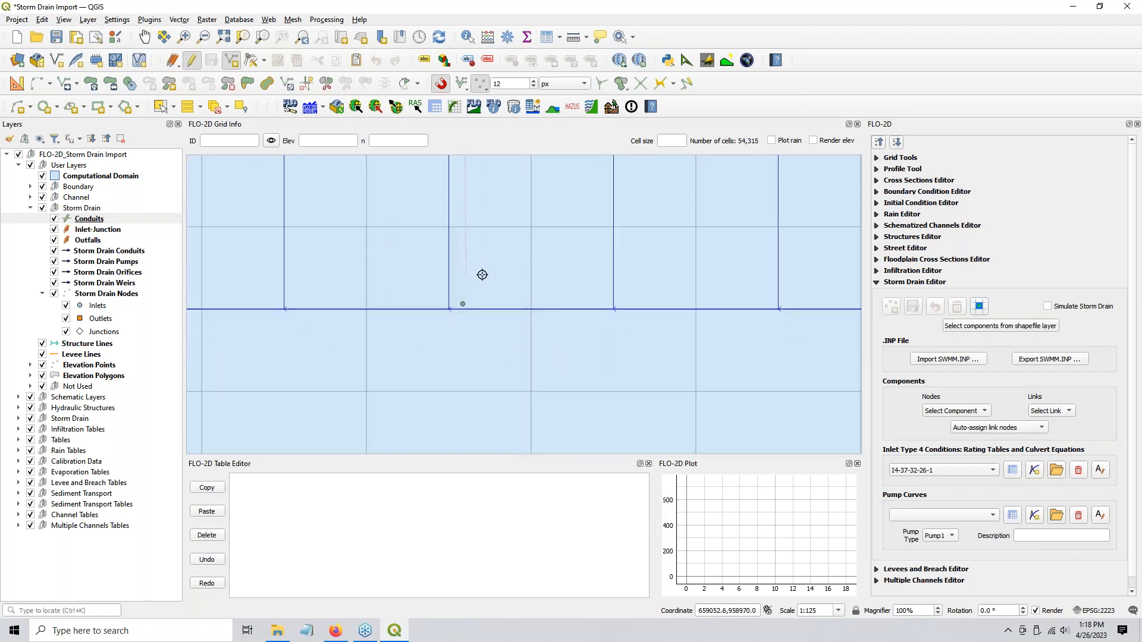
click(463, 303)
right_click(496, 256)
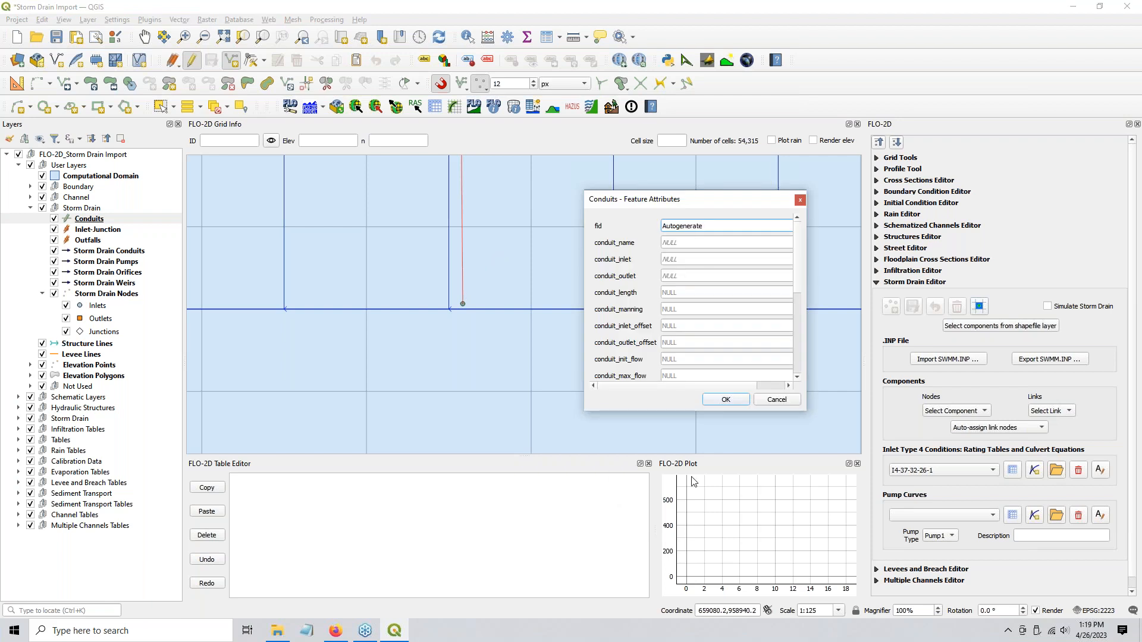
click(725, 400)
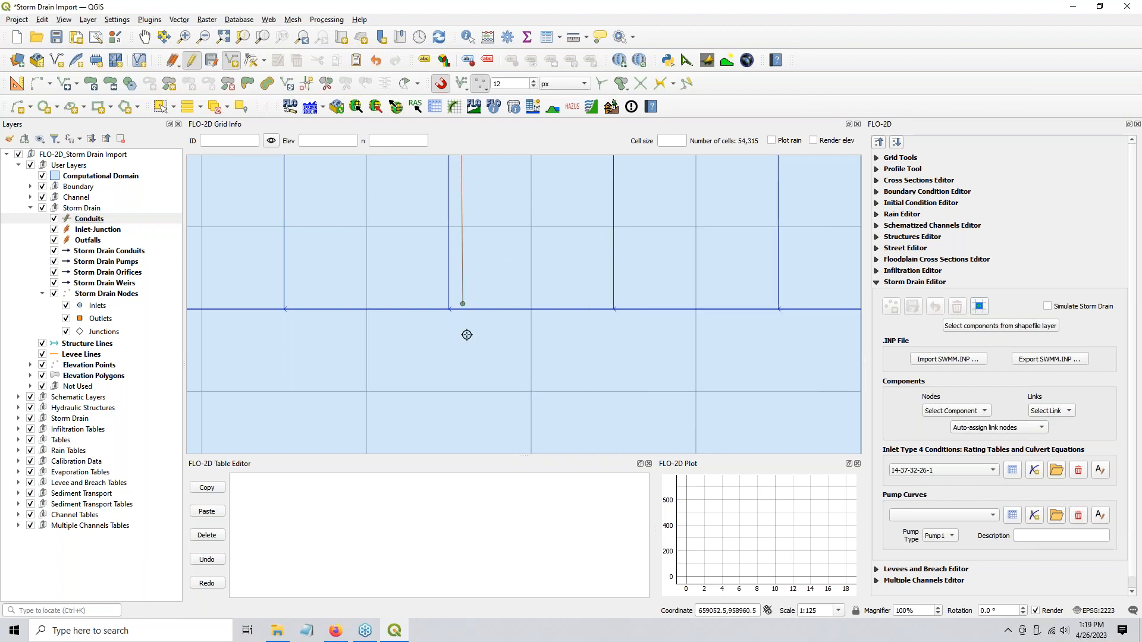
- Import the storm drain components from the shapefile layers using the assigned field selections and dismiss the completion message
scroll(470, 315, down, 1)
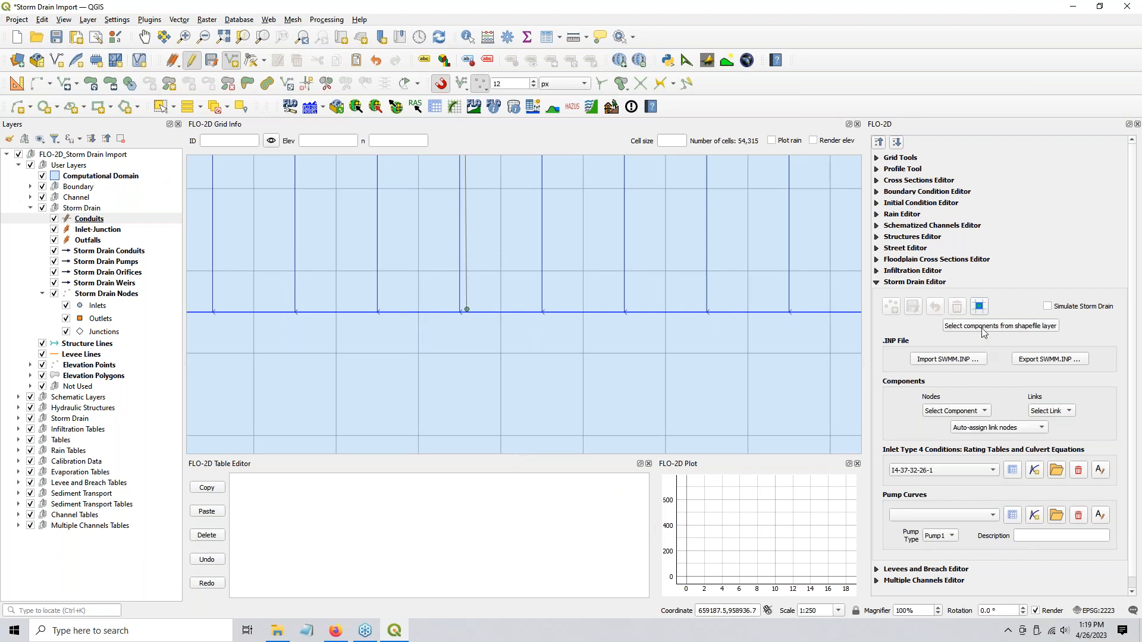
scroll(474, 410, down, 2)
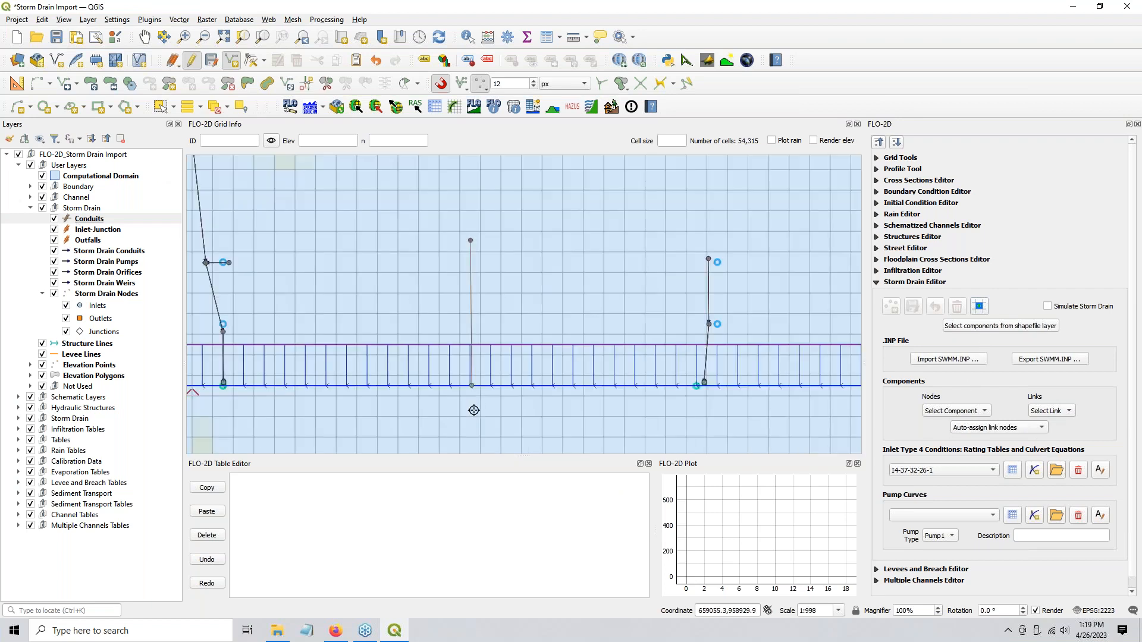
click(970, 326)
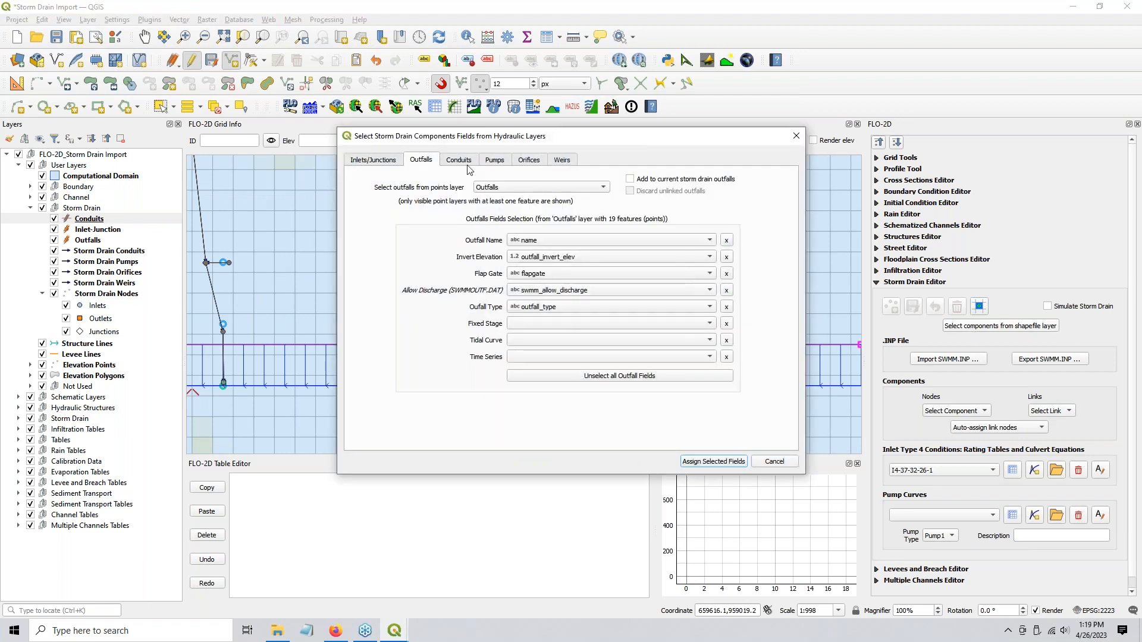
click(693, 462)
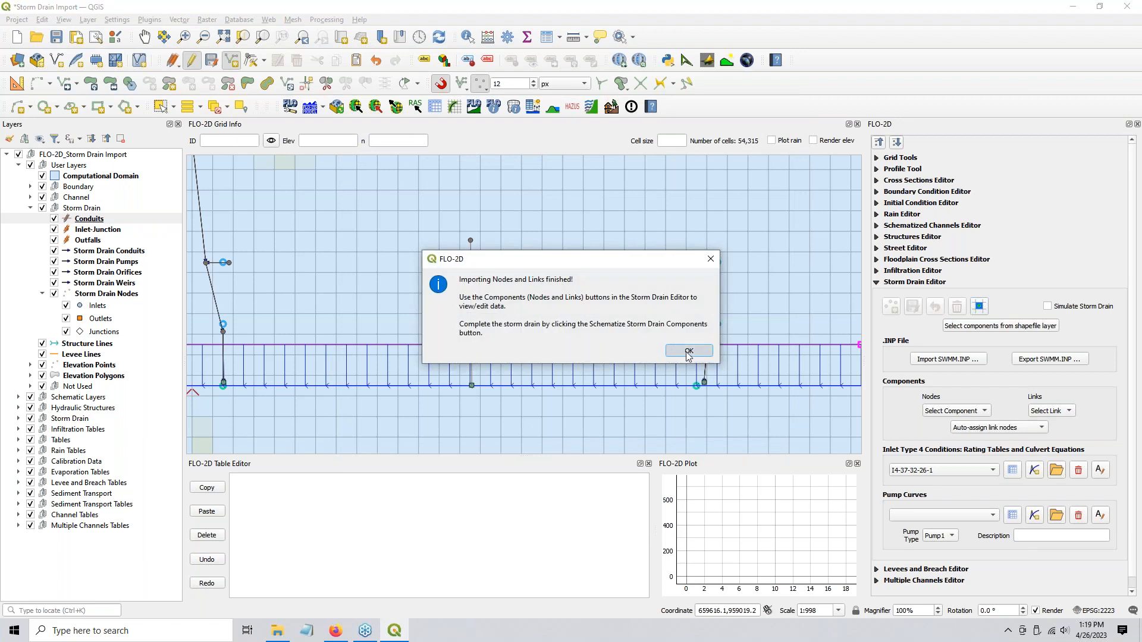
click(687, 351)
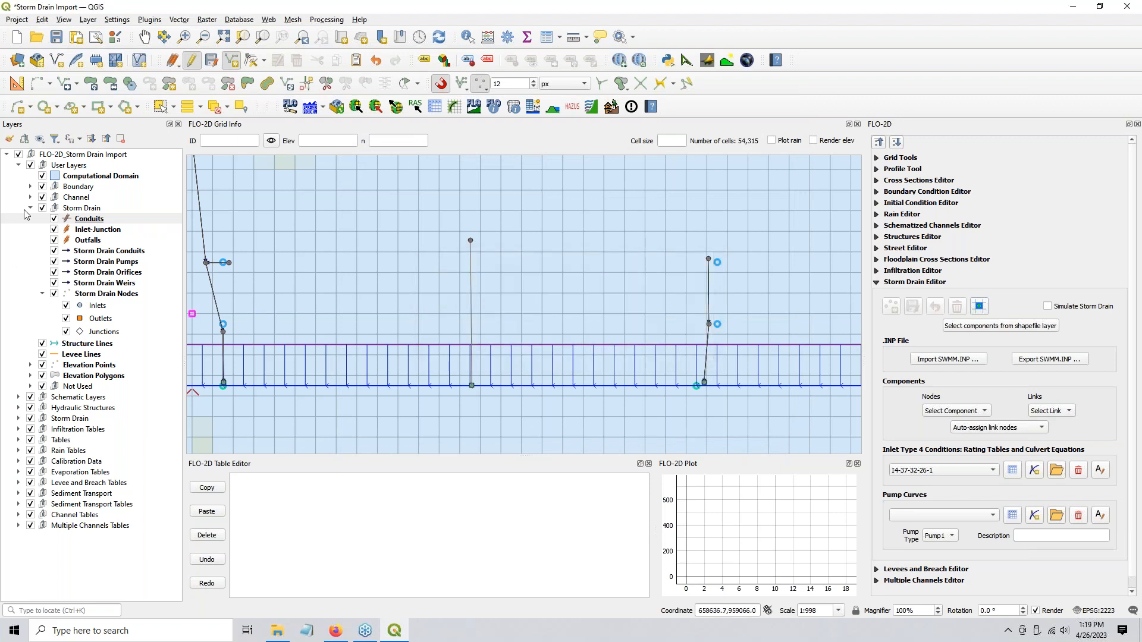
- Temporarily hide the Conduits, Inlet-Junction and Outfalls layers to check the imported storm drain nodes and conduits beneath them
click(55, 219)
click(54, 229)
click(54, 241)
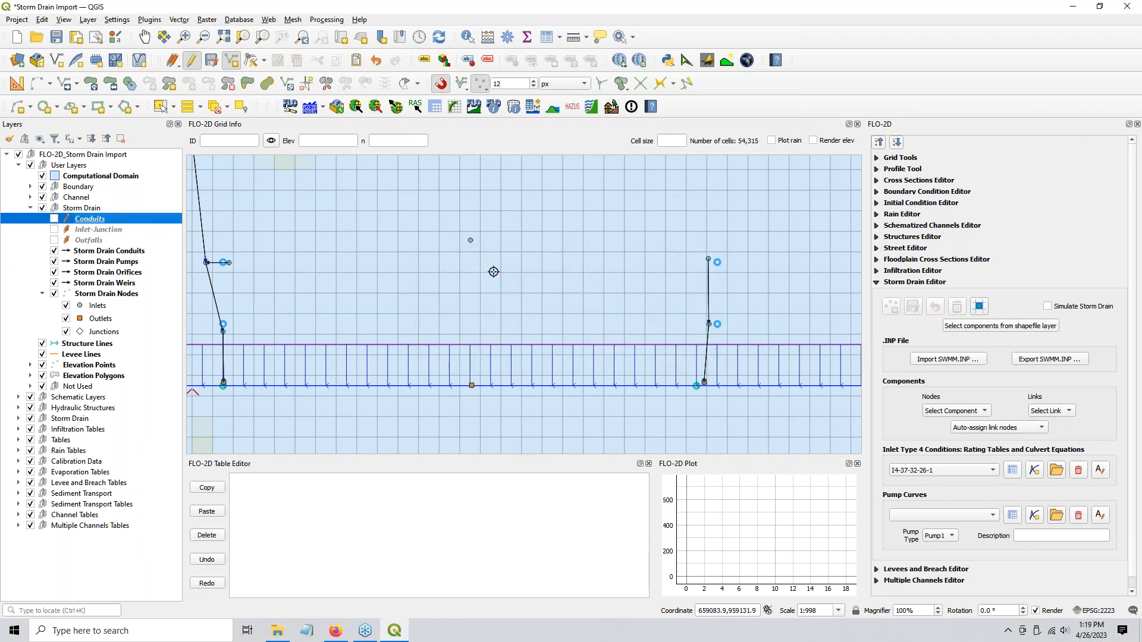
click(54, 219)
click(54, 230)
click(54, 240)
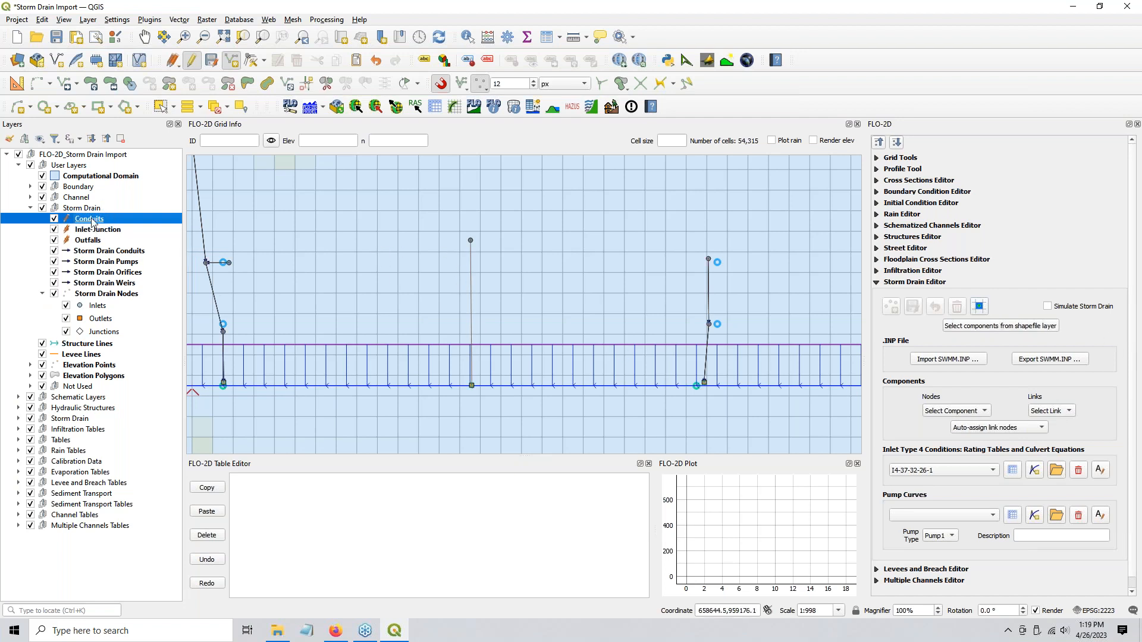
- Save the Conduits edits and try mapping Conduit Name to conduit_name and From Inlet to conduit_inlet for the component import
click(212, 63)
click(1016, 330)
click(457, 162)
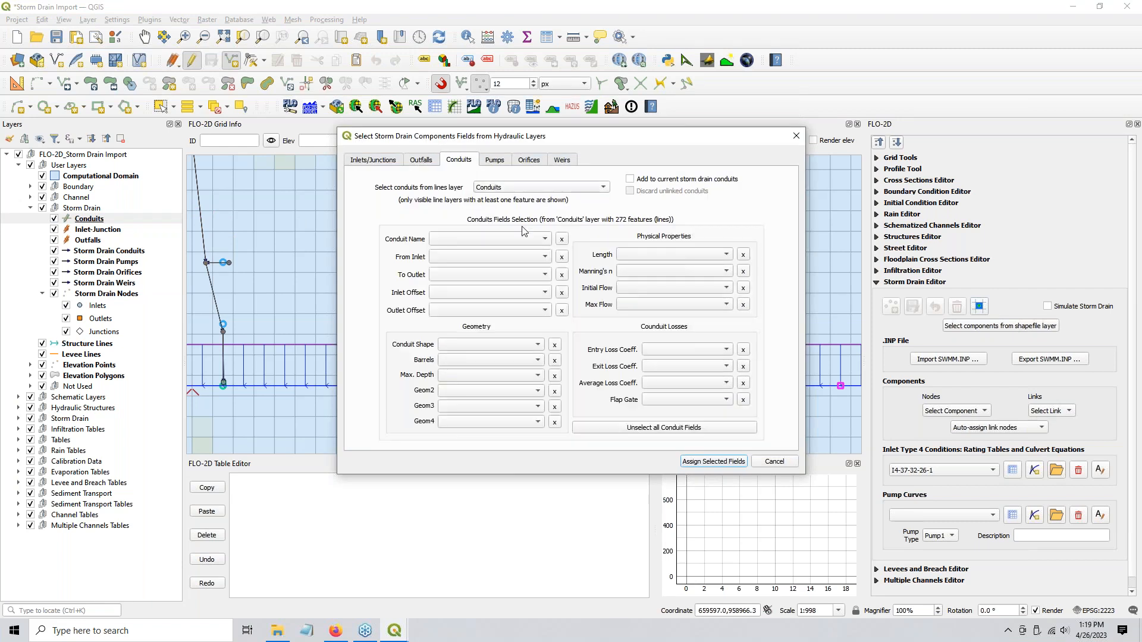
click(519, 189)
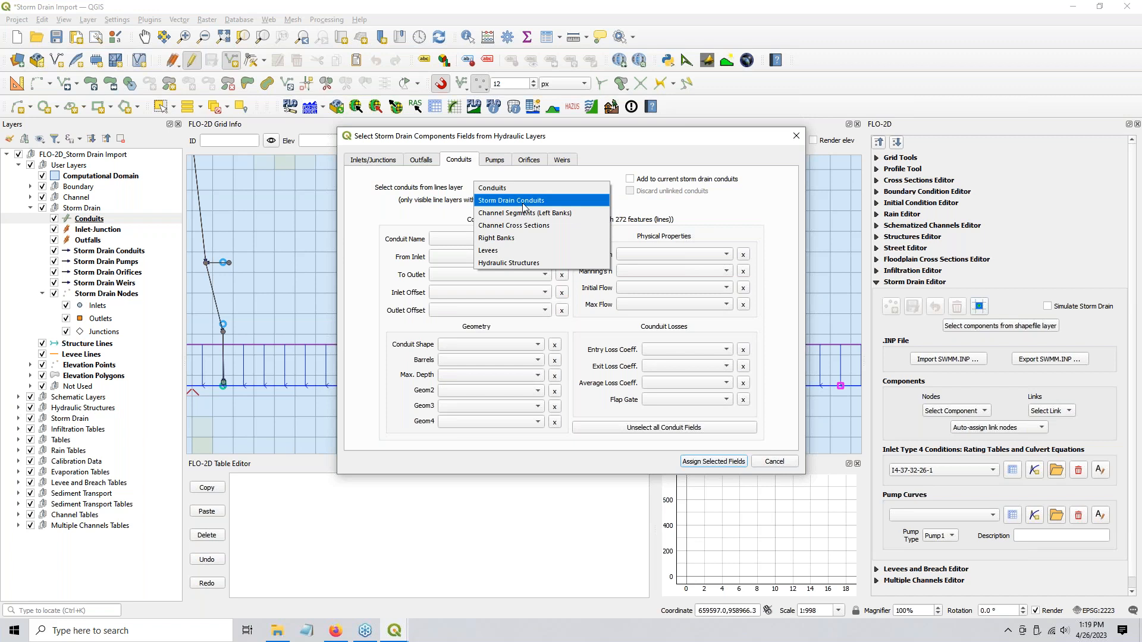
click(505, 188)
click(497, 239)
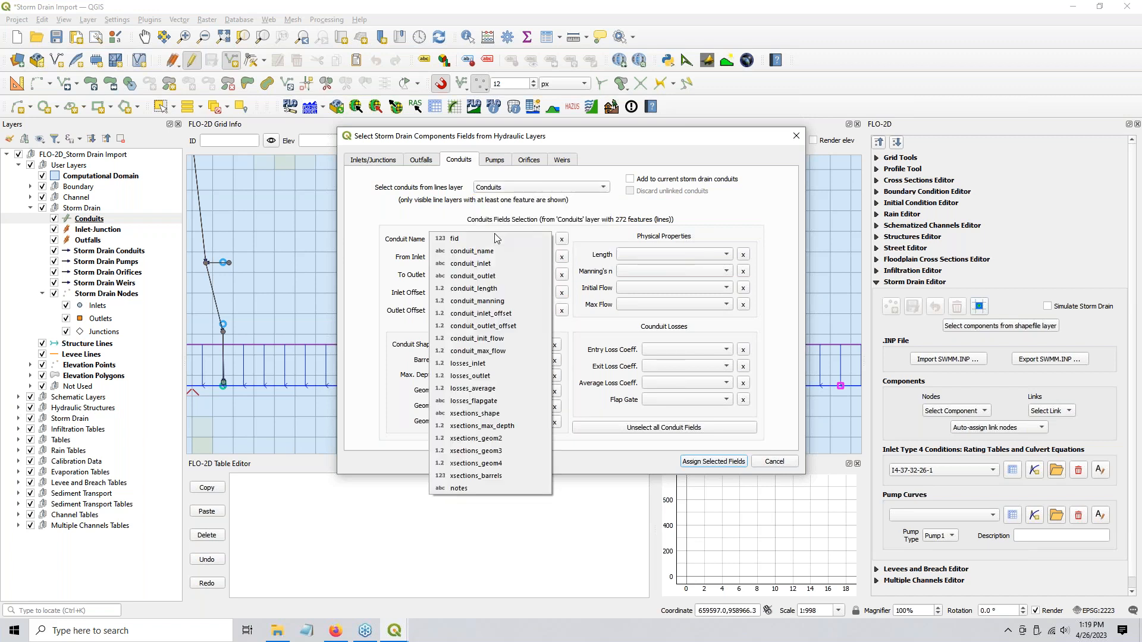
click(497, 251)
click(495, 256)
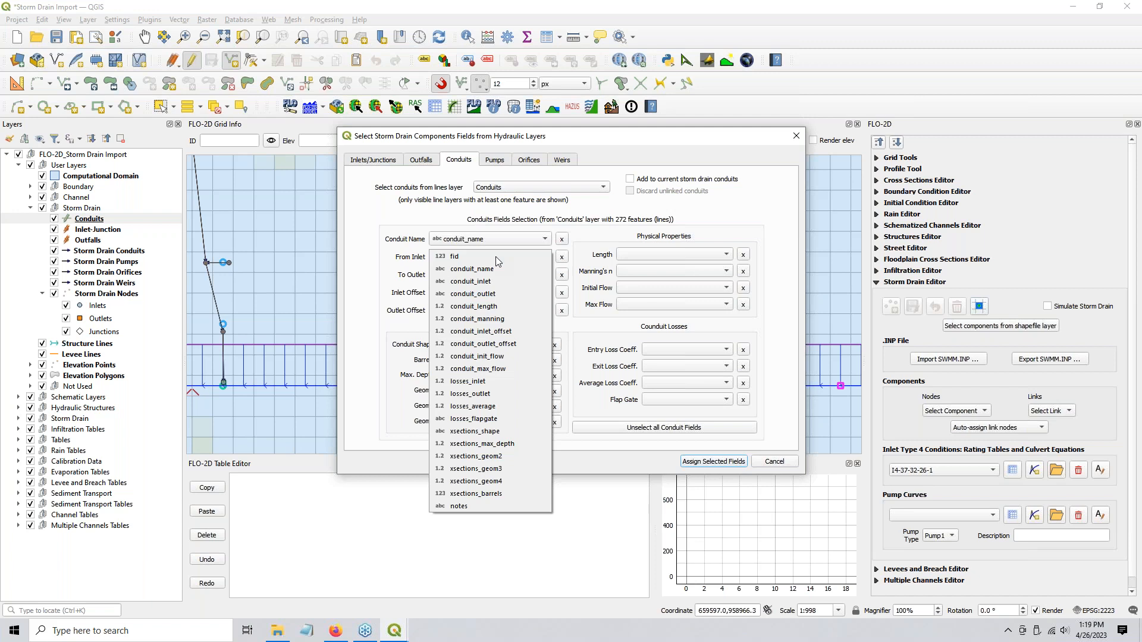
click(495, 284)
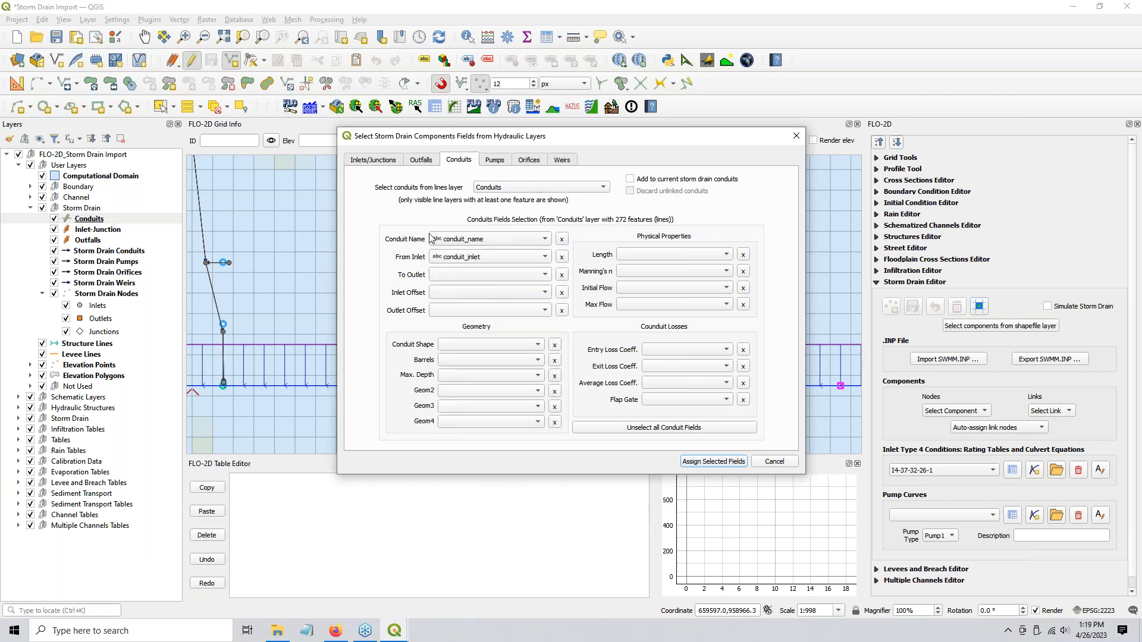
click(388, 162)
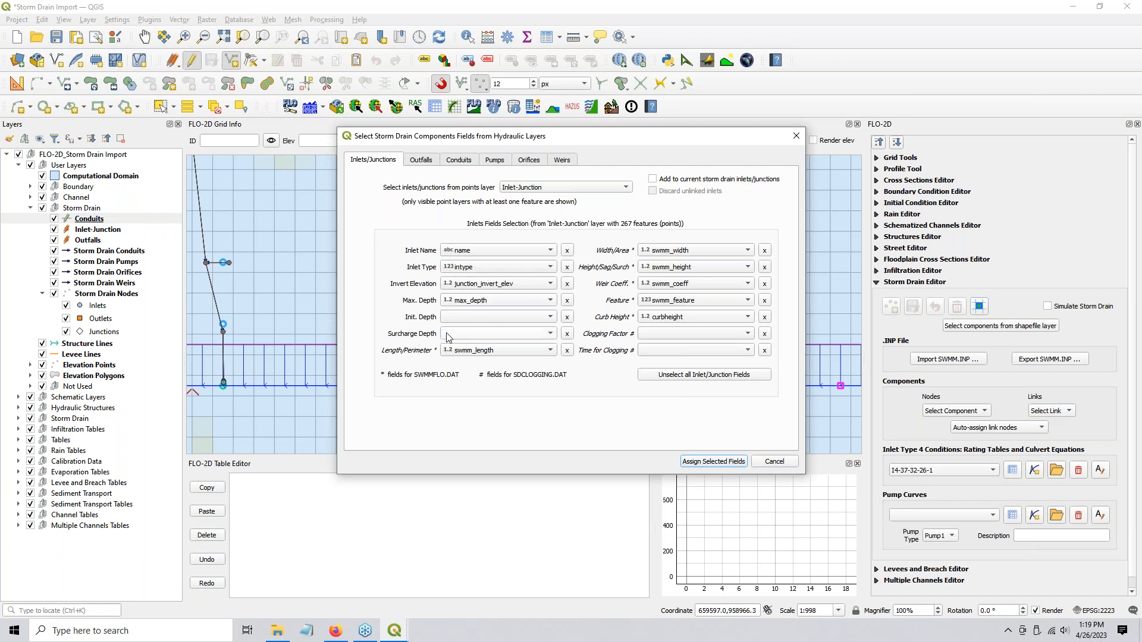
click(794, 463)
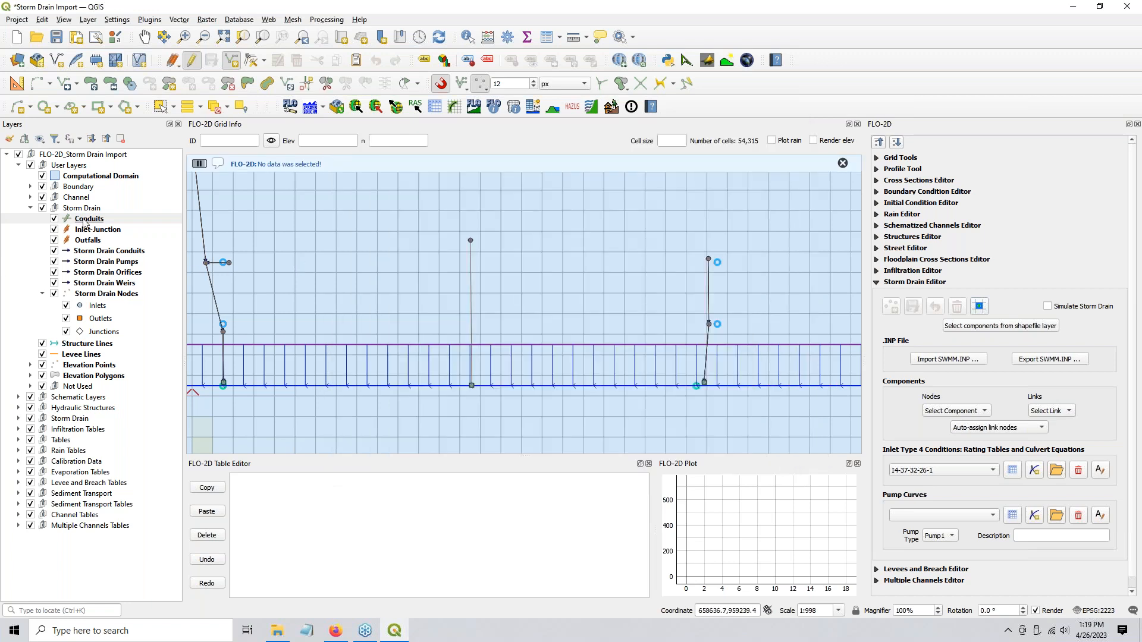
- Select the new conduit between the daf inlet and the channel outfall and delete it from the Conduits layer
click(85, 221)
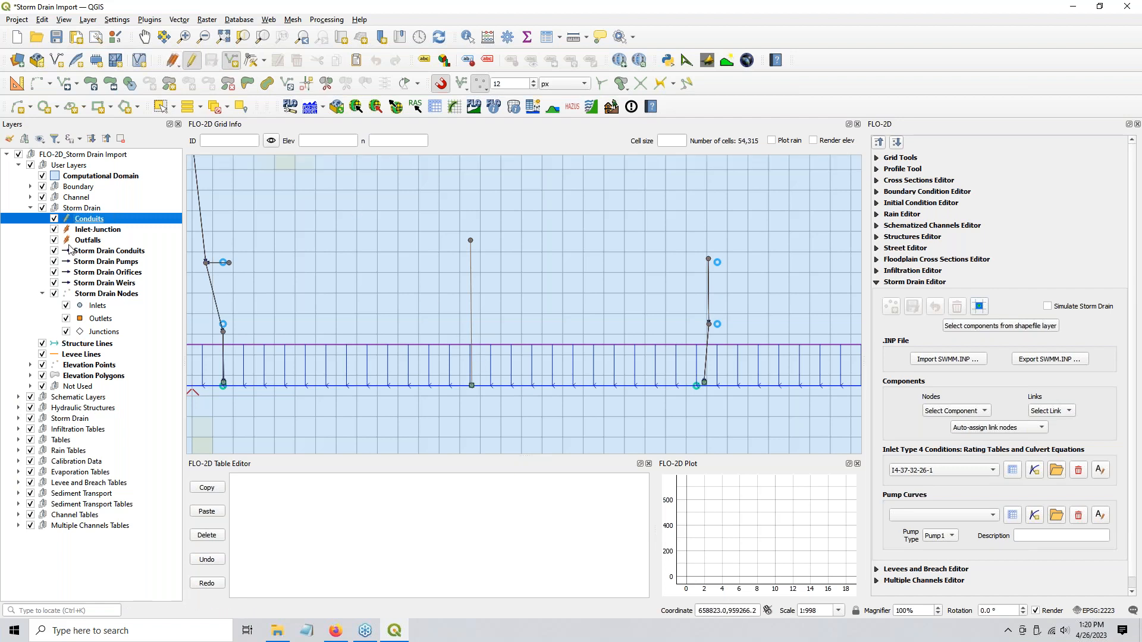
click(160, 106)
drag(443, 291, 586, 352)
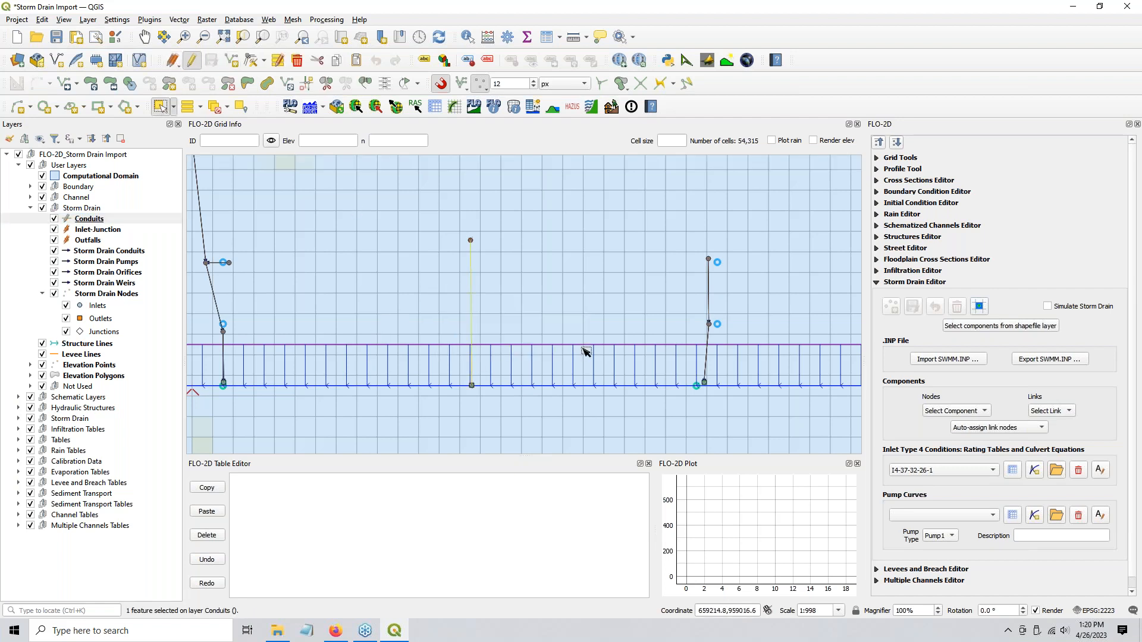
click(586, 353)
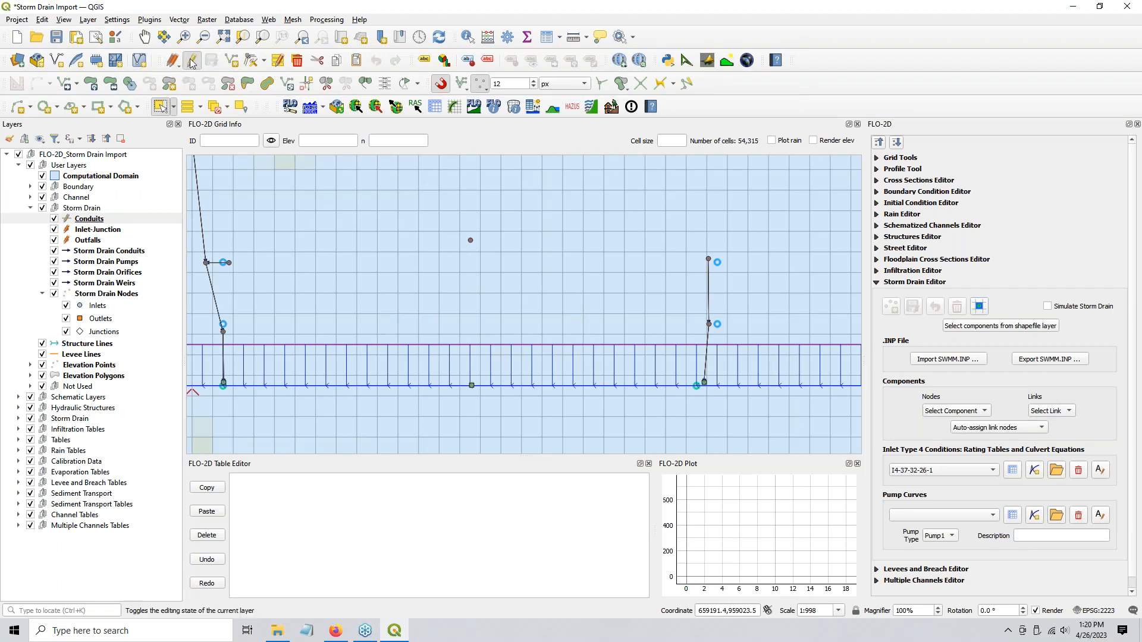
- Draw a new conduit in the Conduits layer from the upstream inlet to the channel outfall, accepting its feature attributes without entering values
click(231, 60)
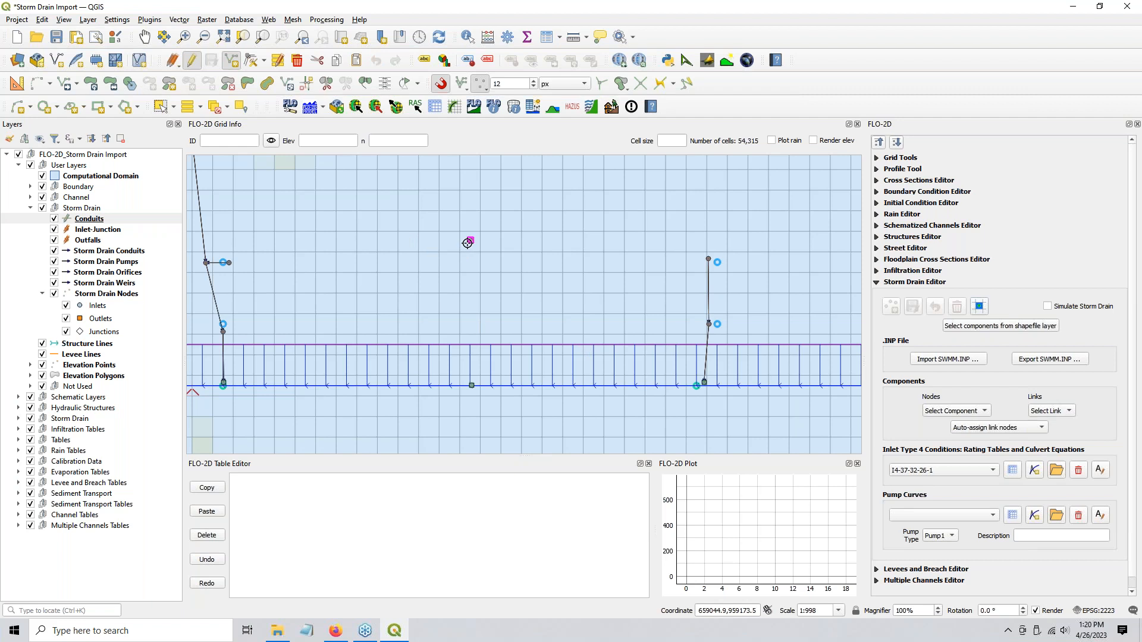
scroll(470, 404, up, 2)
scroll(468, 364, up, 1)
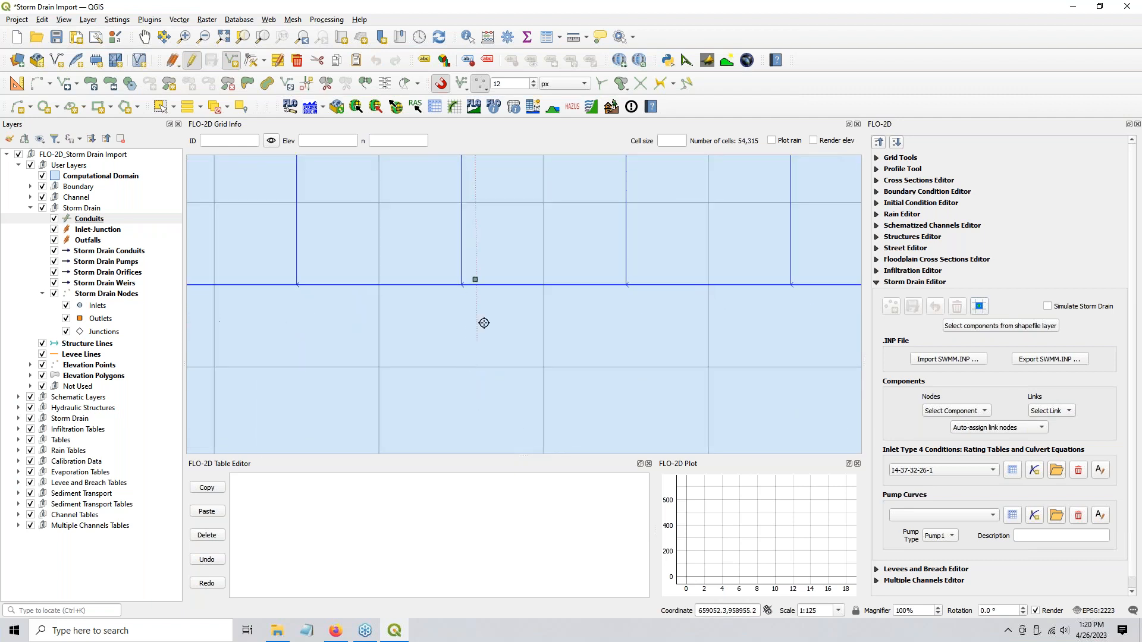
click(474, 280)
right_click(479, 340)
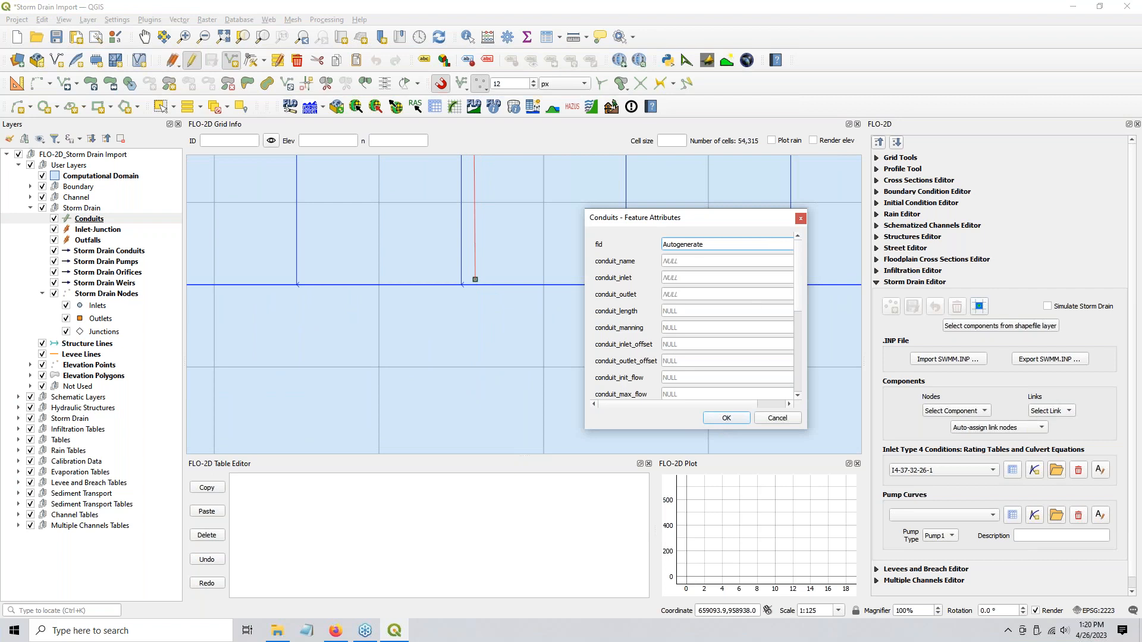
click(727, 418)
scroll(467, 403, down, 2)
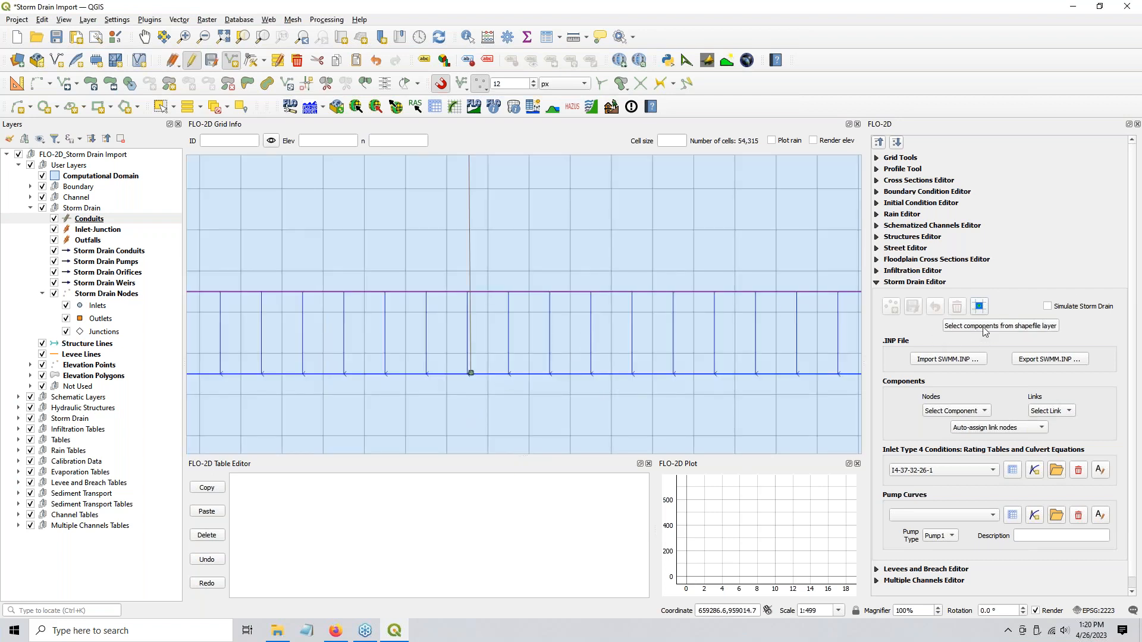
- Highlight Conduits to Outfalls, switch the highlight to Storm Drain Conduits through Storm Drain Nodes, and open the component selection from shapefile layers
click(97, 219)
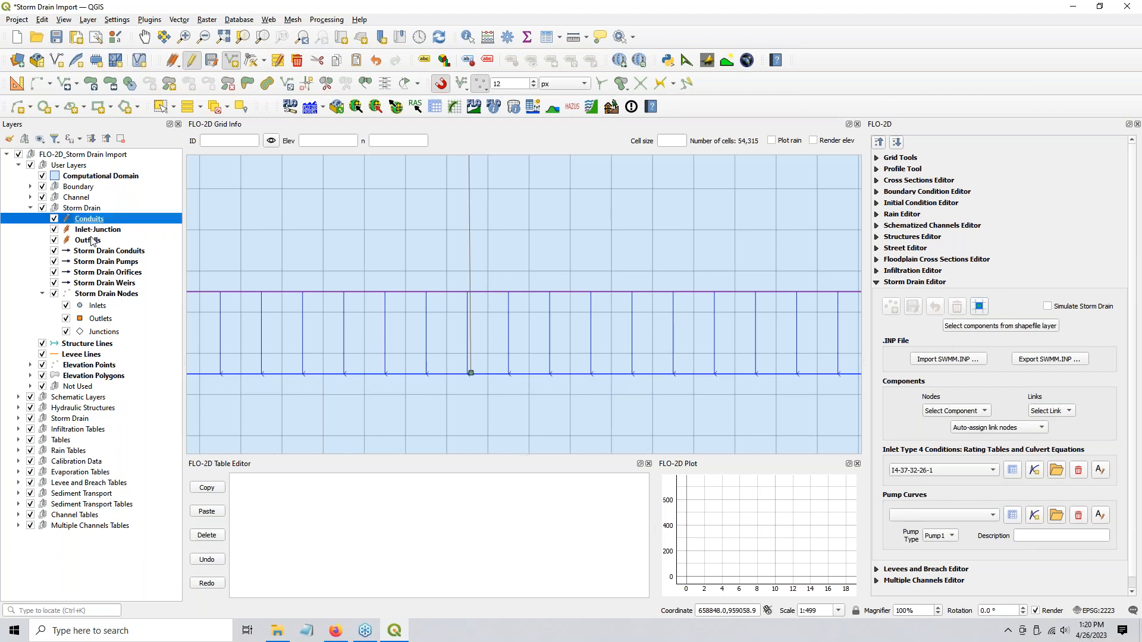
shift+click(93, 241)
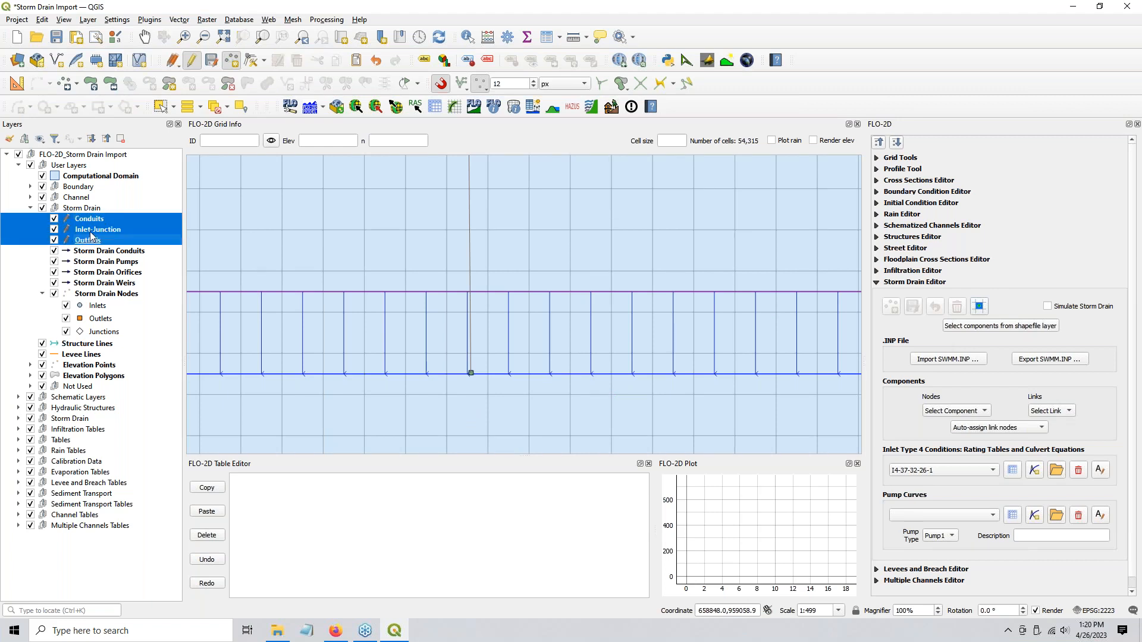
click(97, 253)
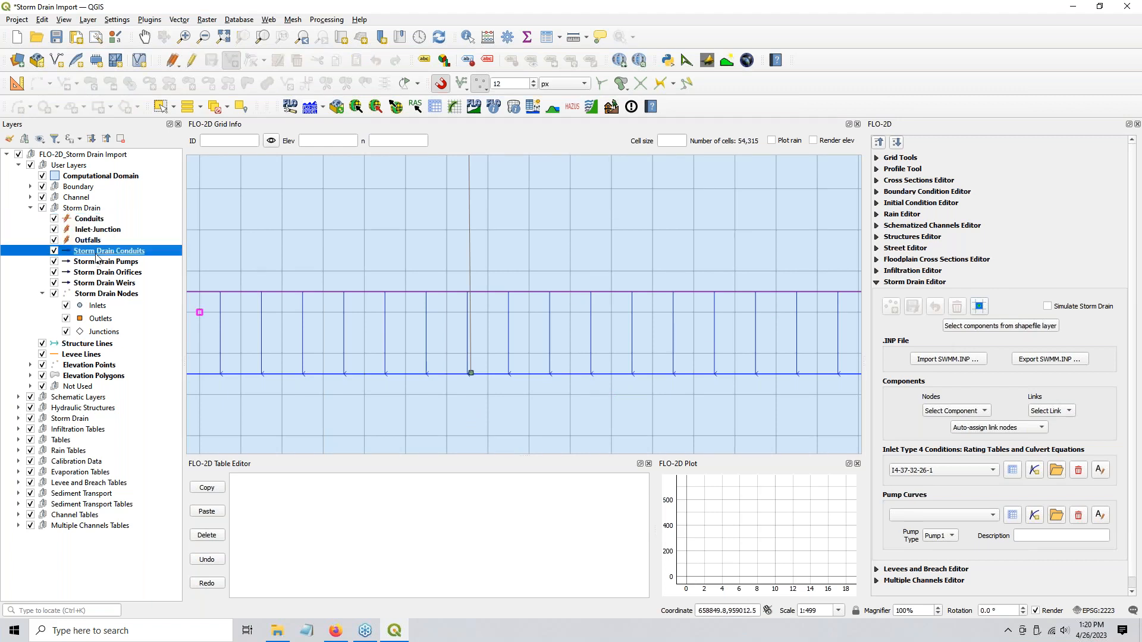
shift+click(97, 296)
click(997, 327)
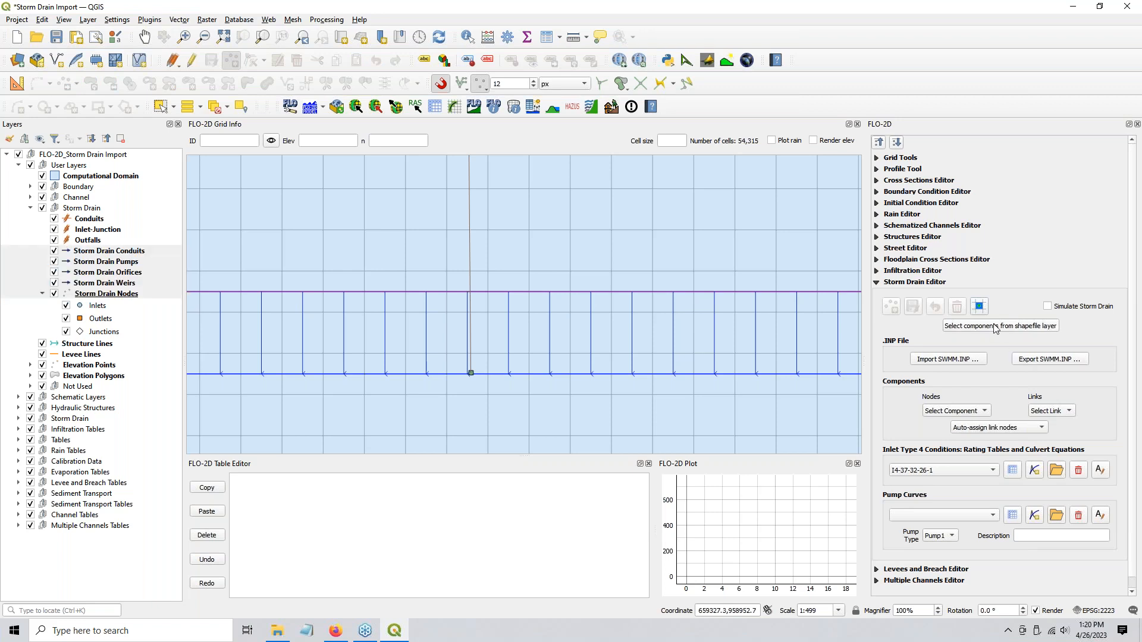
- Review the field assignments for the Inlet-Junction layer and the Outfalls layer
click(373, 162)
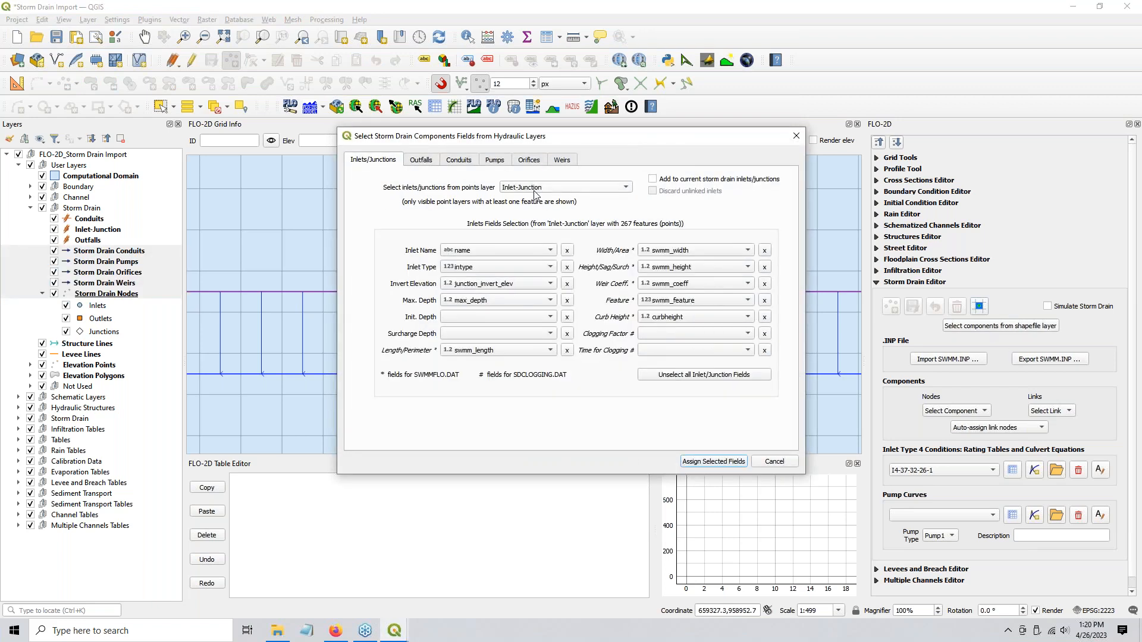
click(501, 253)
click(501, 253)
click(499, 268)
click(499, 267)
key(ctrl)
key(ctrl)
key(ctrl)
key(ctrl)
key(ctrl)
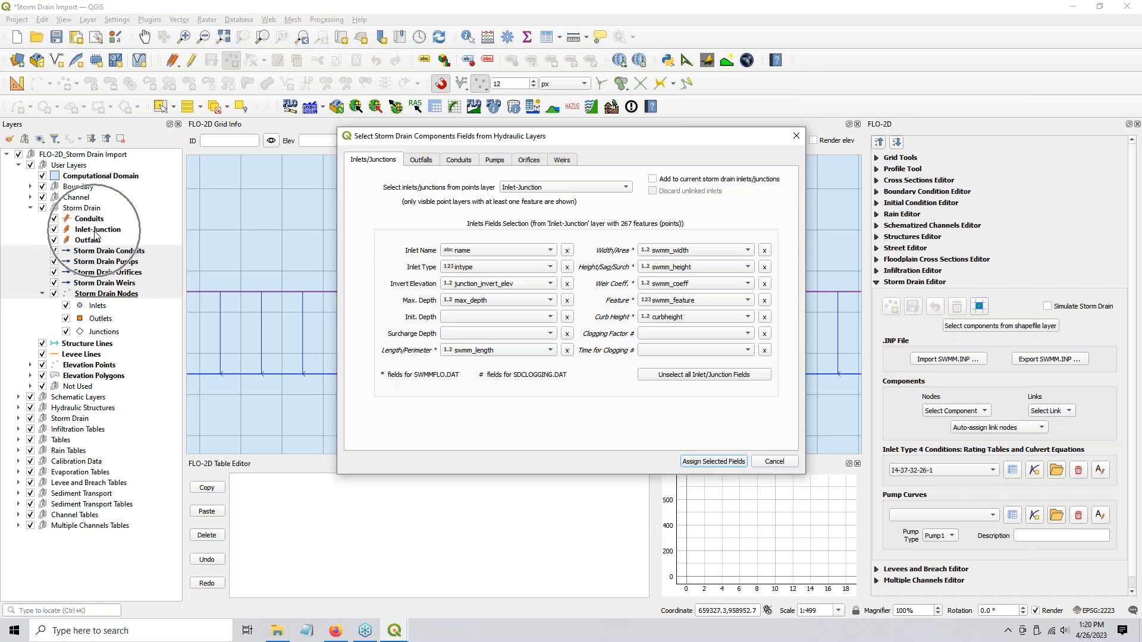
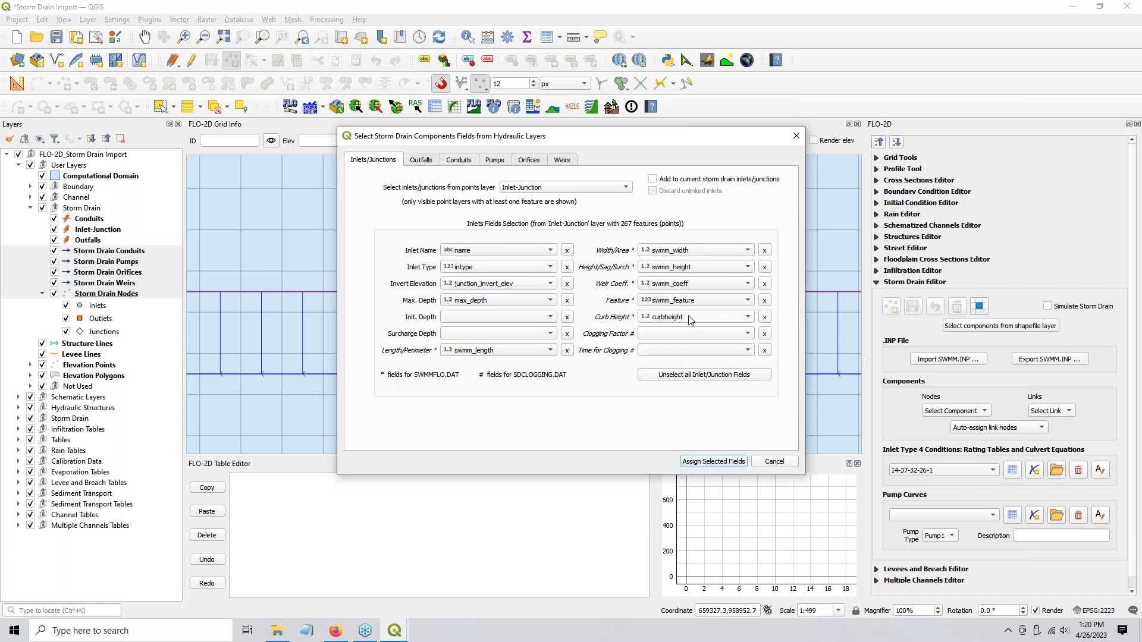
click(424, 162)
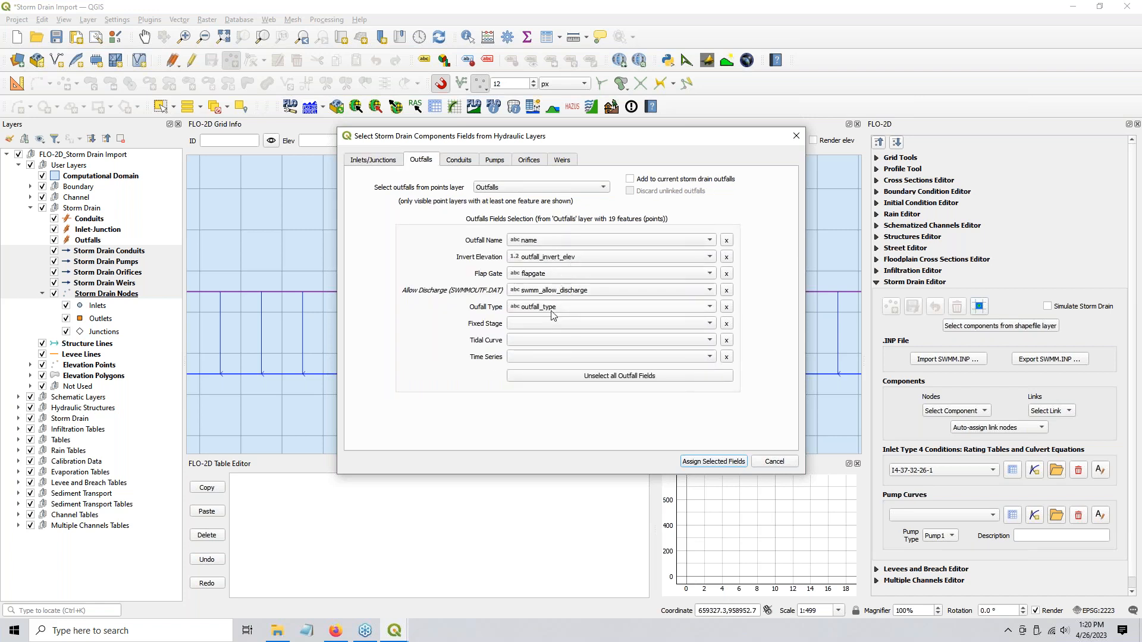
- For the Conduits layer, map Conduit Name to conduit_name, From Inlet to conduit_inlet and To Outlet to conduit_outlet
click(458, 160)
click(494, 239)
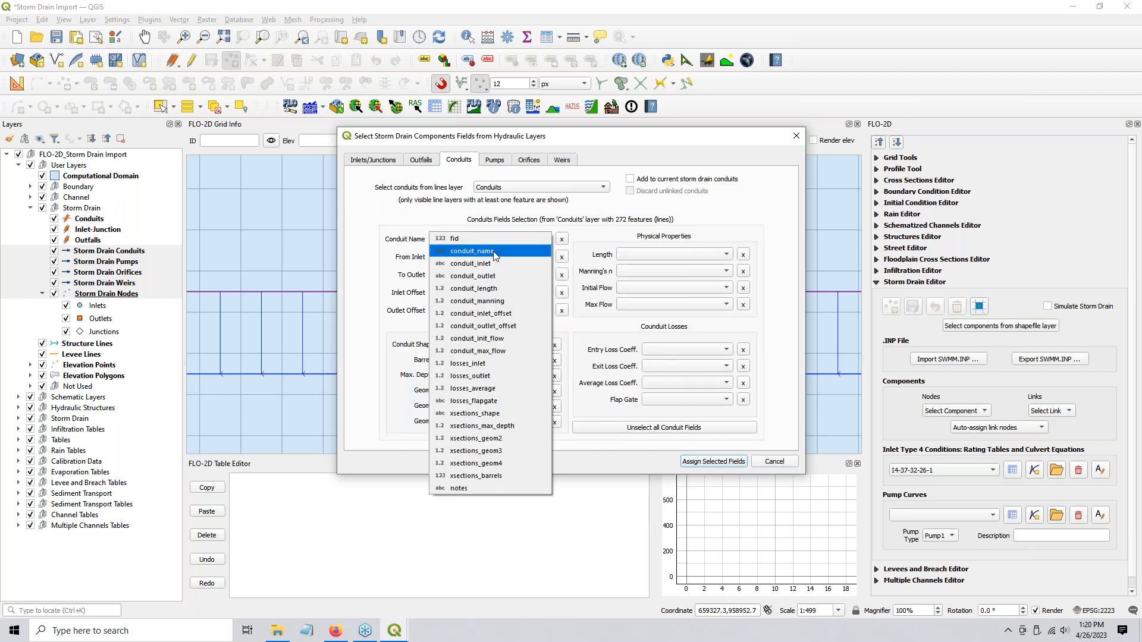
click(494, 251)
click(495, 258)
click(498, 281)
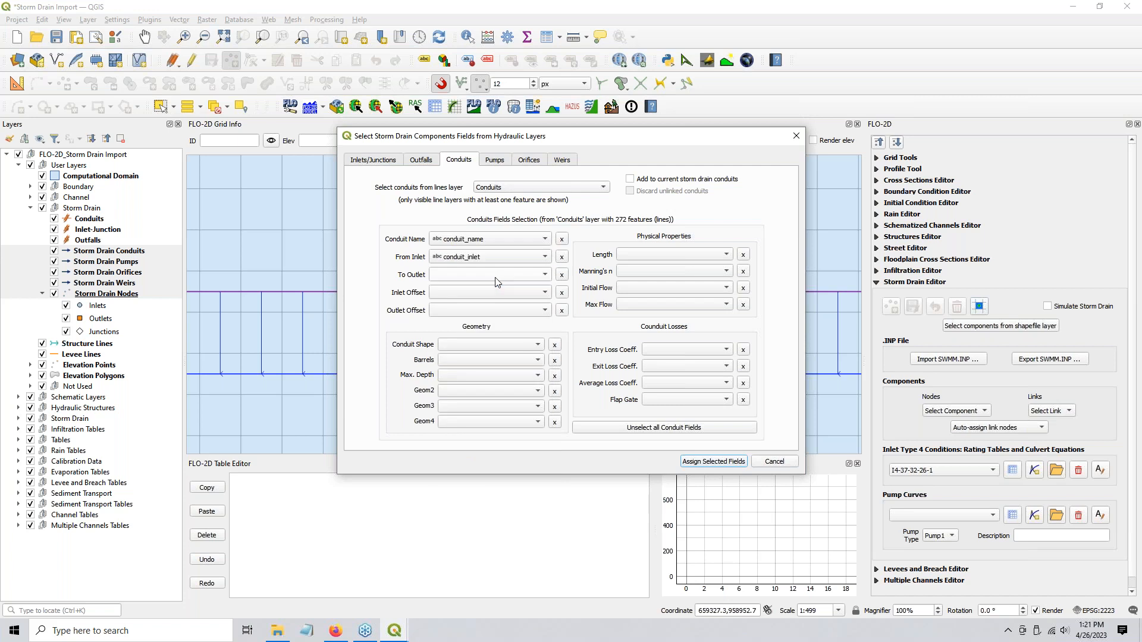
click(483, 275)
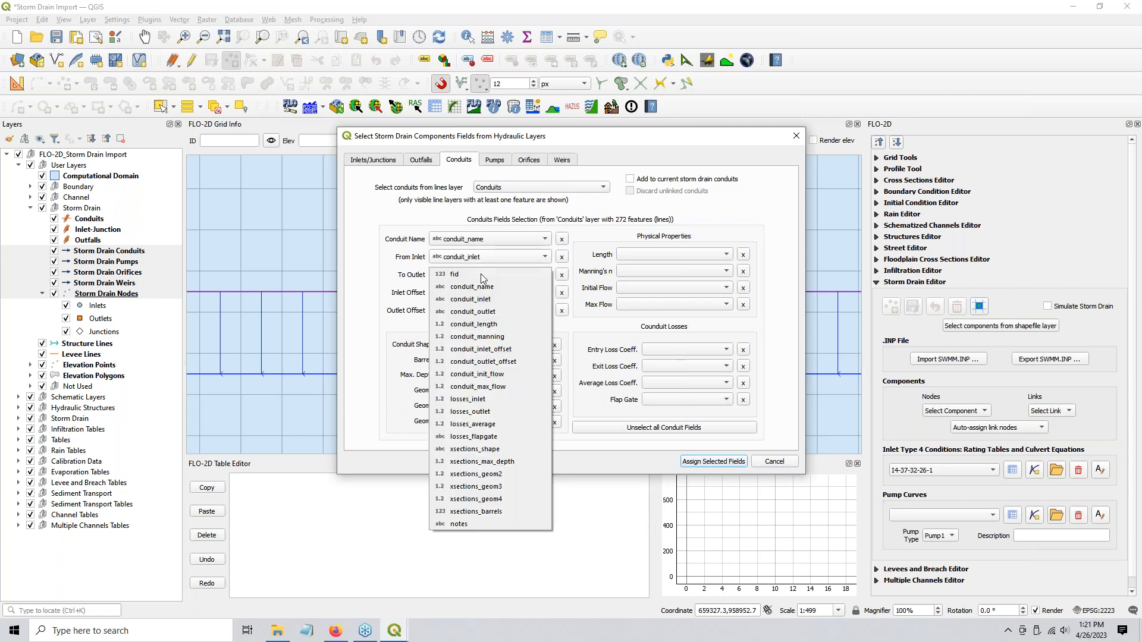
click(492, 311)
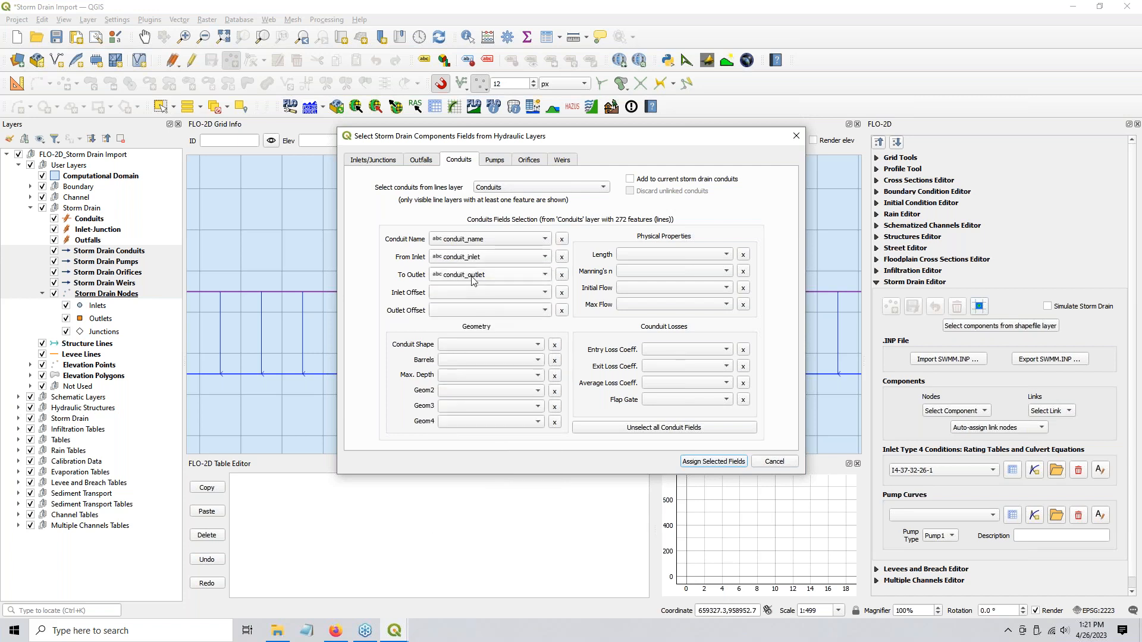
key(ctrl)
key(ctrl)
- Map the conduits' Inlet Offset to conduit_inlet_offset and Outlet Offset to conduit_outlet_offset
click(478, 293)
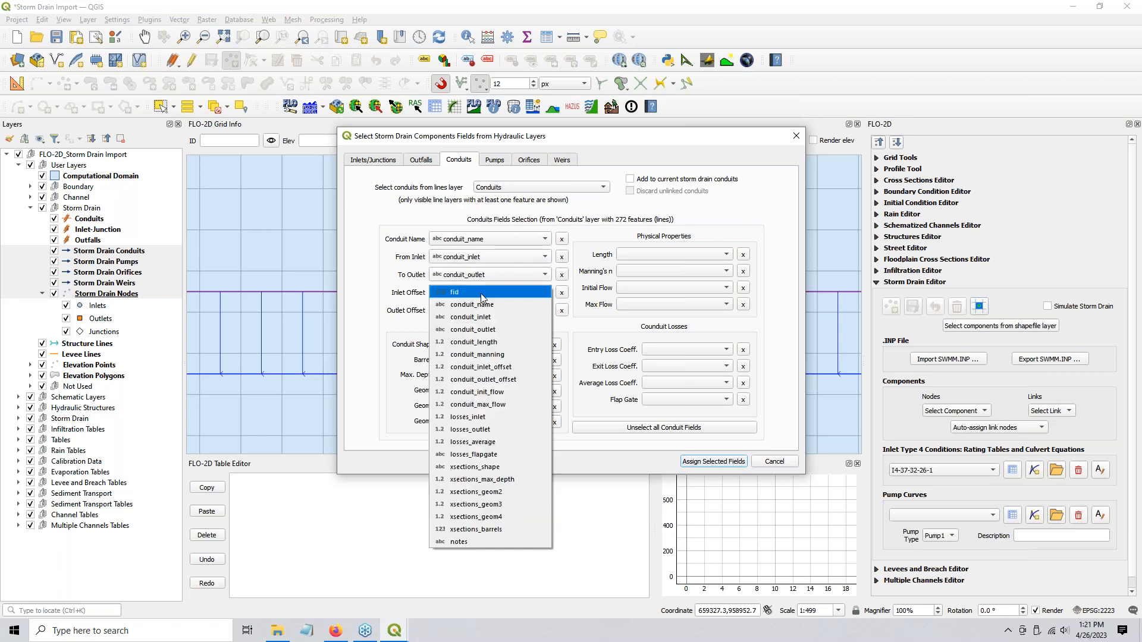
click(502, 367)
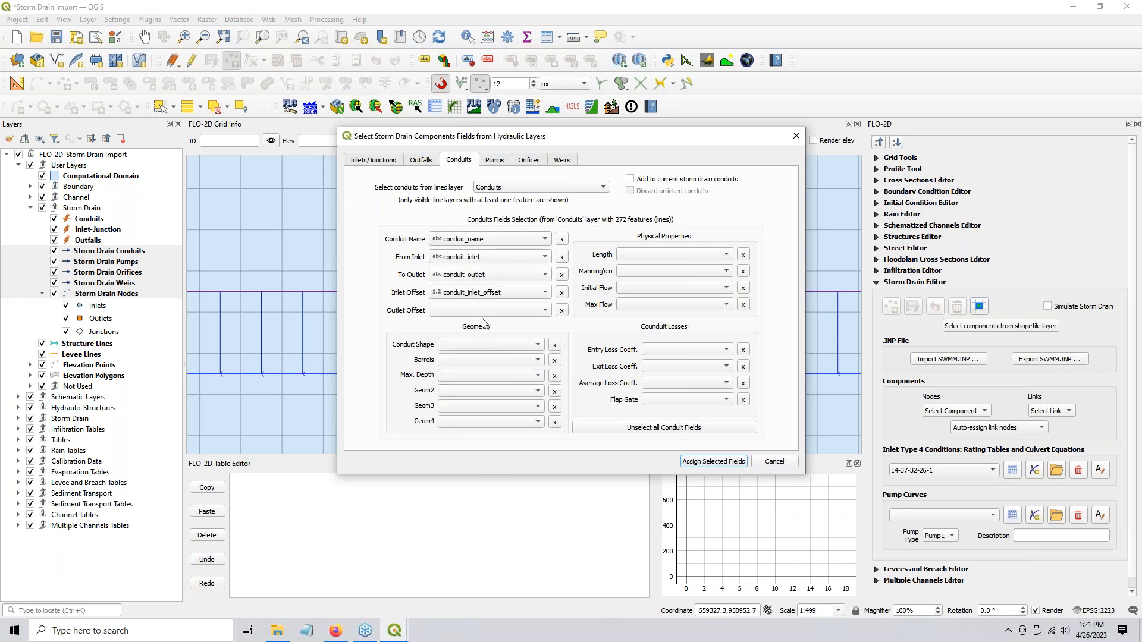
click(485, 311)
click(505, 398)
- Map the conduit geometry: Conduit Shape to xsections_shape, Barrels to xsections_barrels and Max. Depth to xsections_max_depth
click(463, 349)
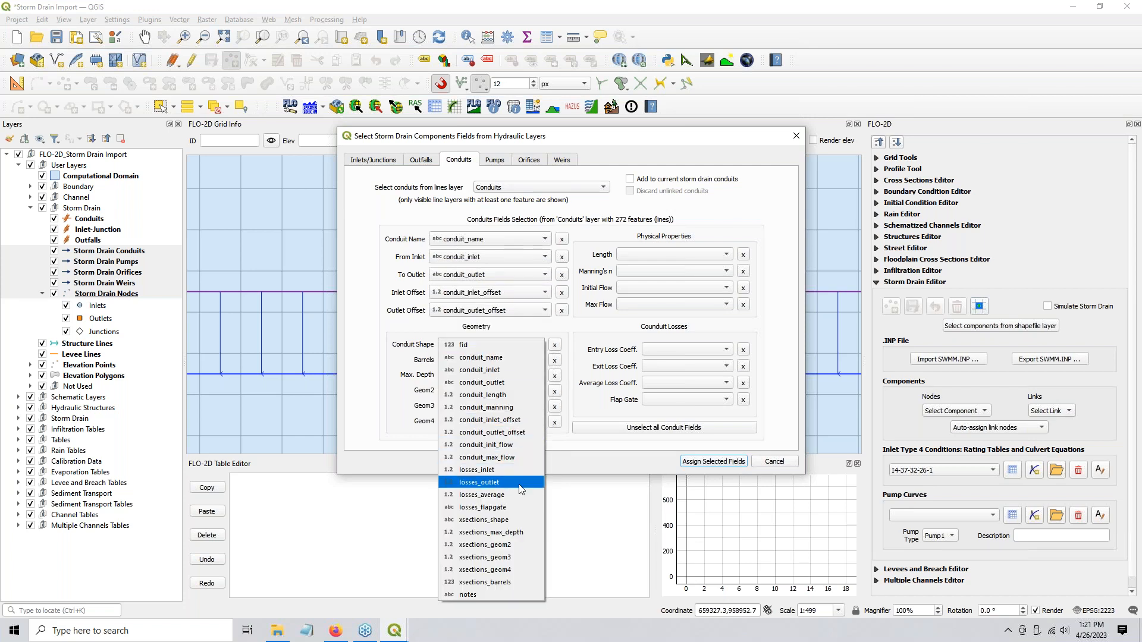
click(506, 518)
click(495, 363)
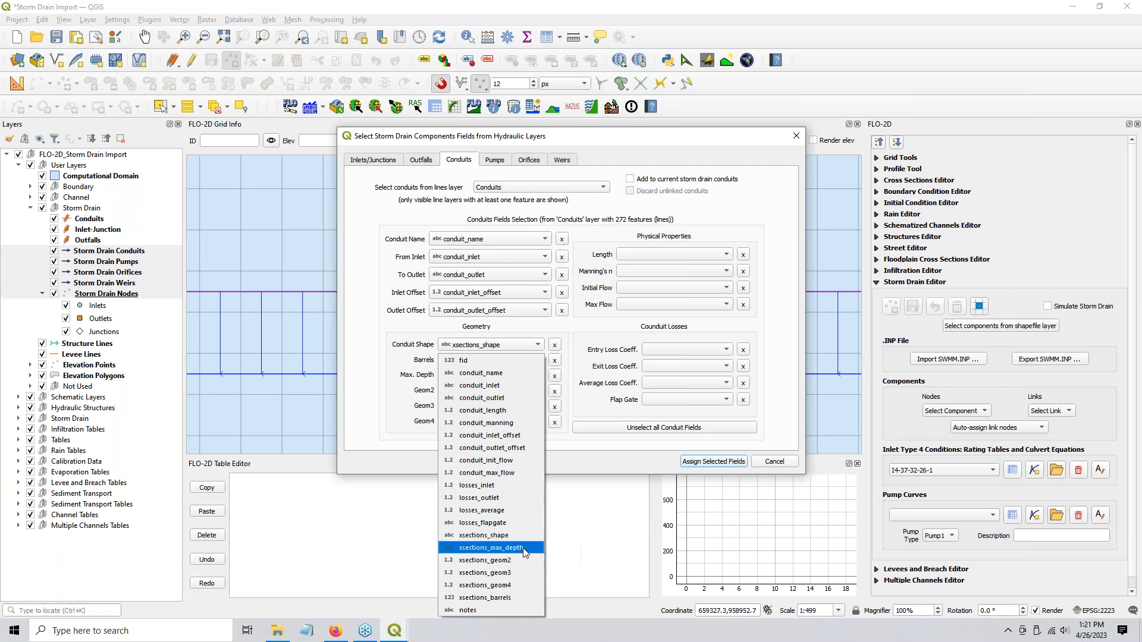
click(511, 598)
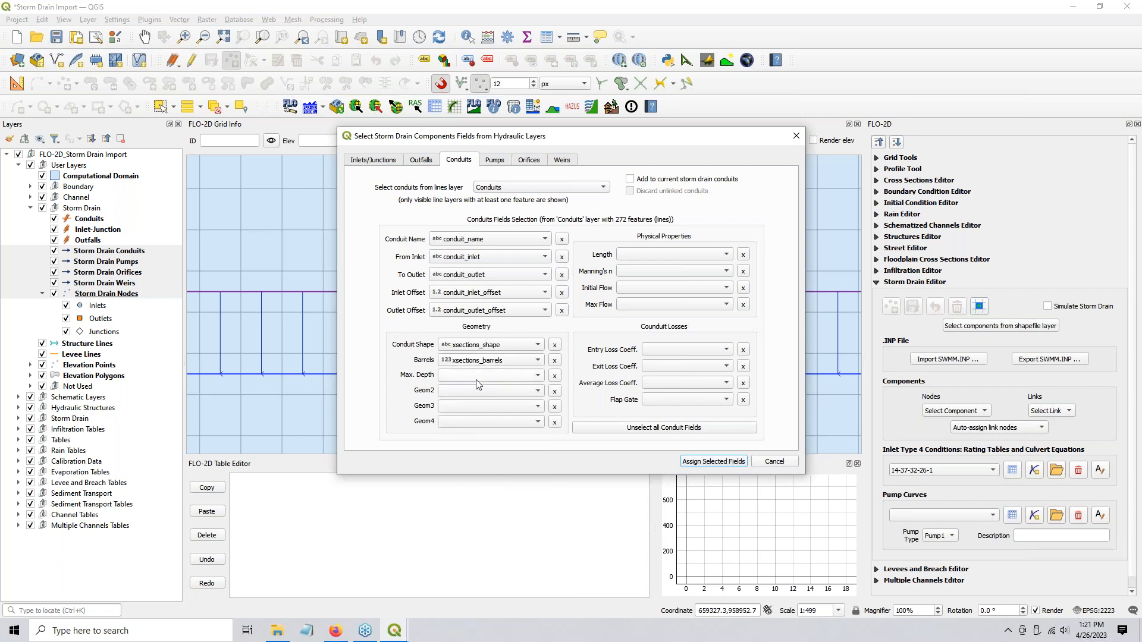
click(475, 380)
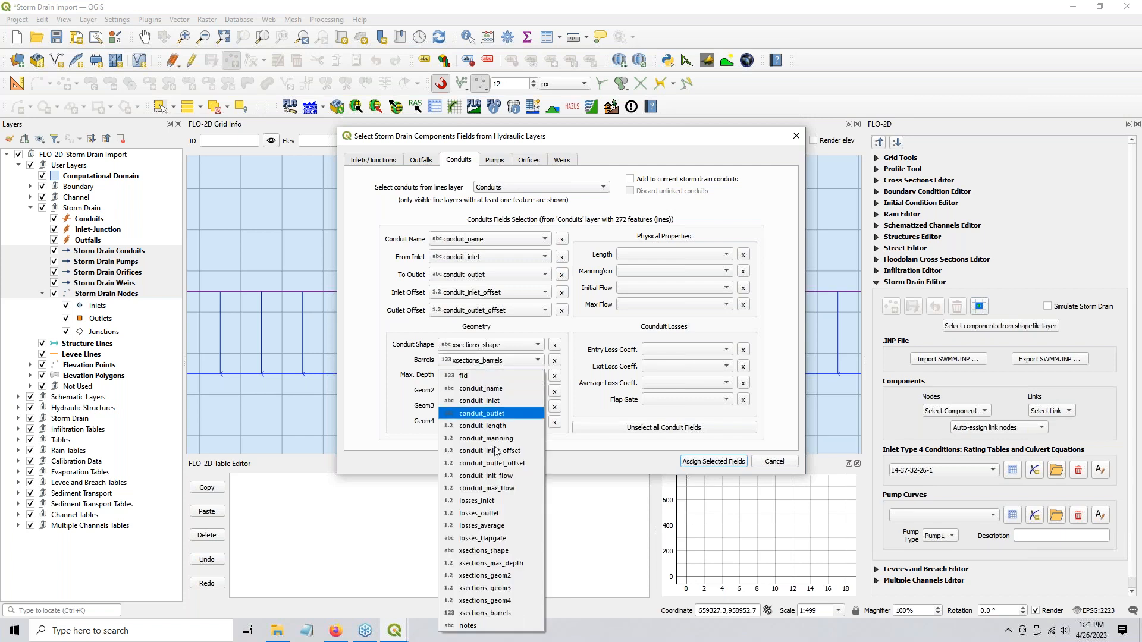
click(519, 564)
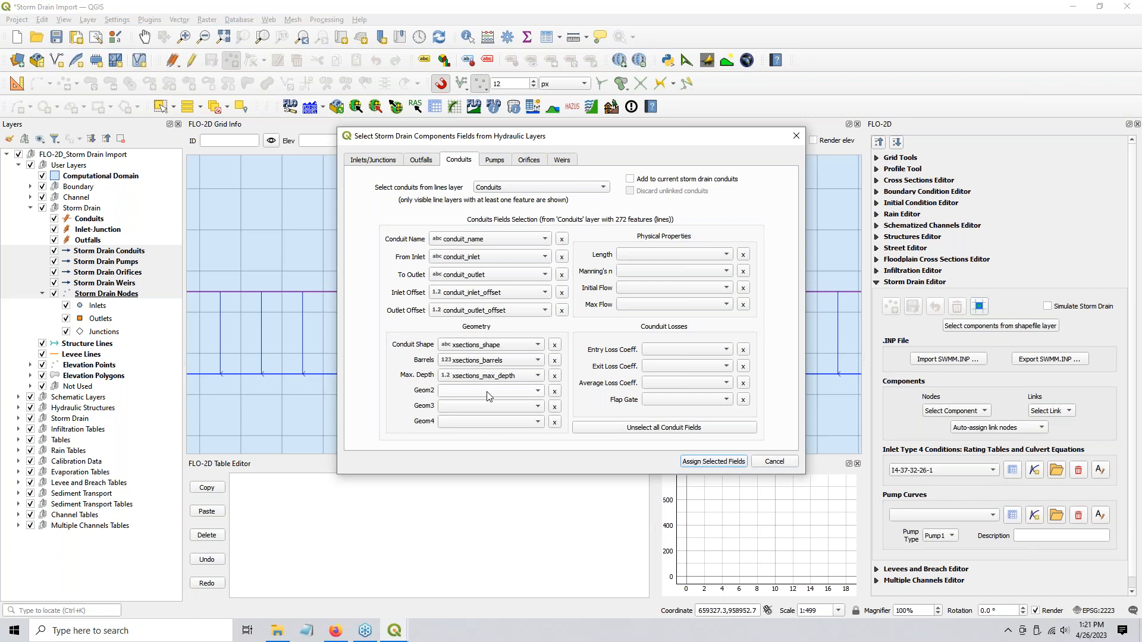
click(488, 396)
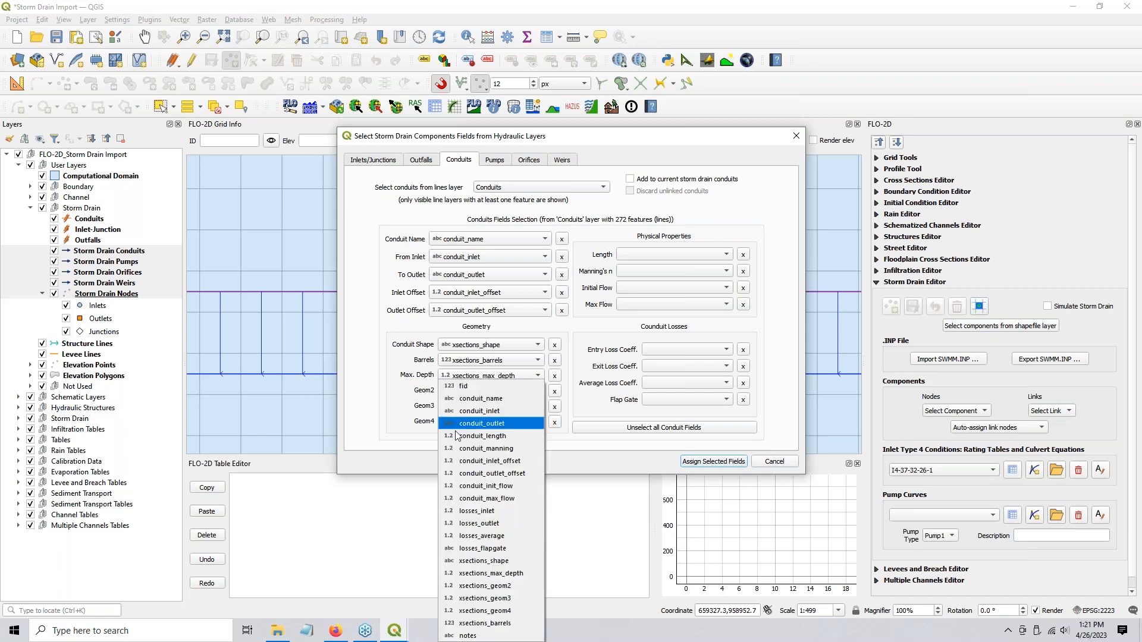
click(509, 586)
scroll(519, 407, down, 4)
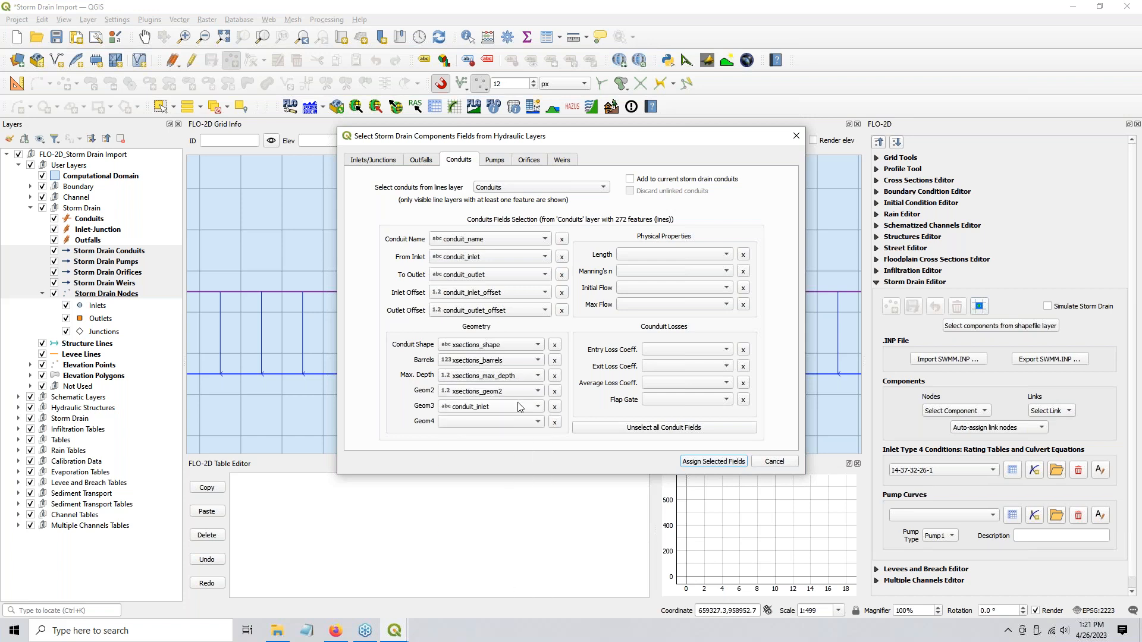
scroll(520, 407, down, 1)
scroll(519, 407, down, 1)
click(554, 392)
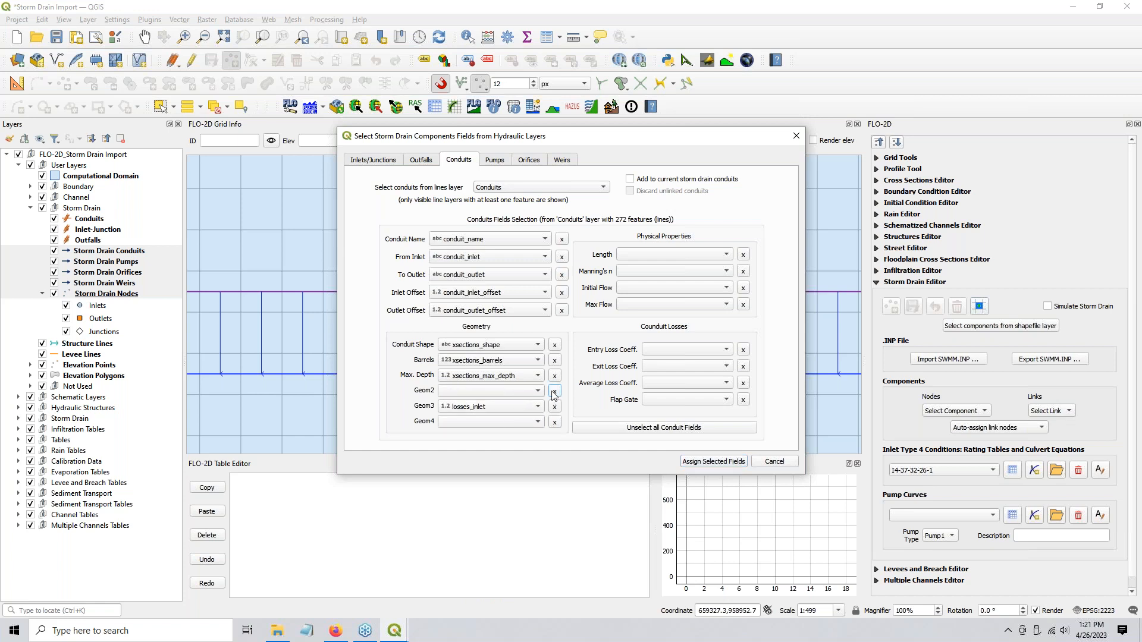
click(555, 407)
- Map the conduits' physical properties: Length to conduit_length and Manning's n to conduit_manning
click(675, 258)
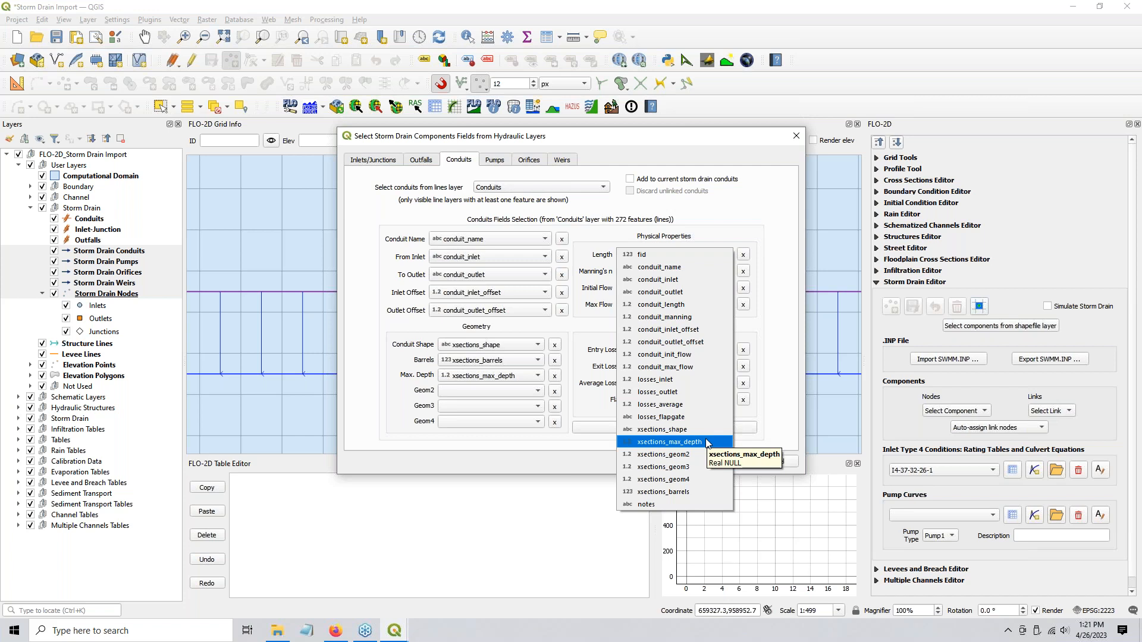
click(696, 306)
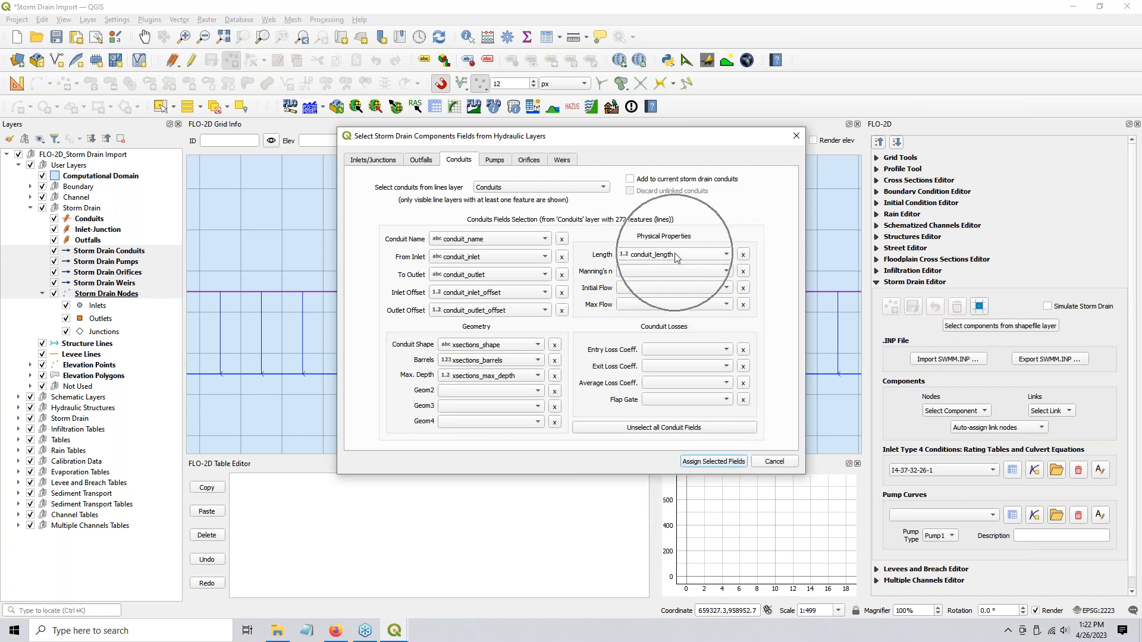
click(679, 274)
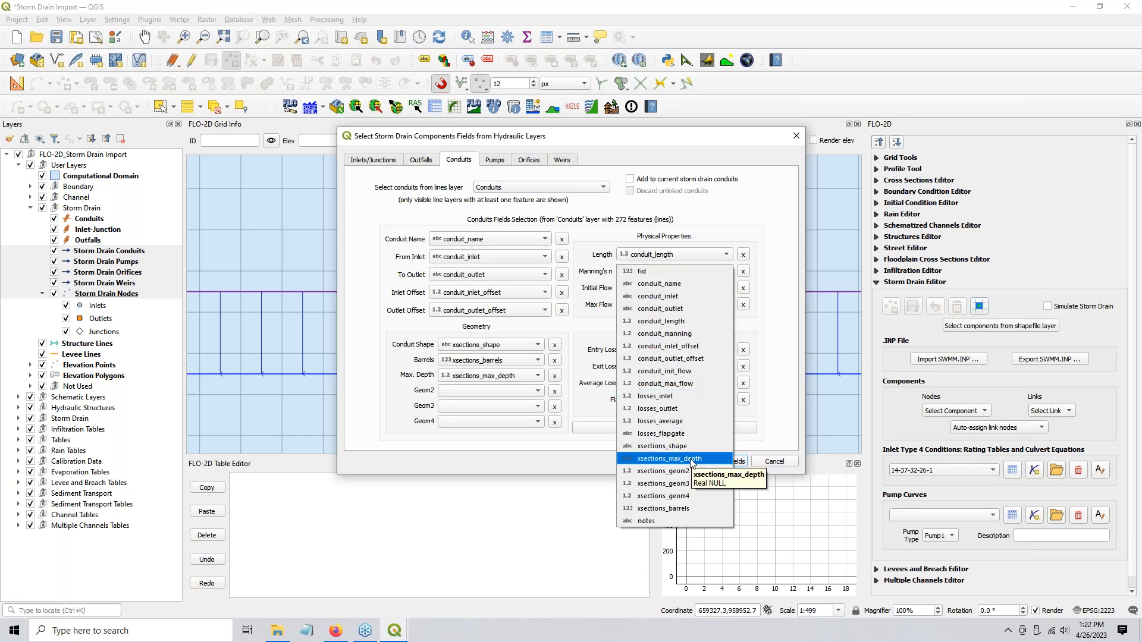
click(696, 333)
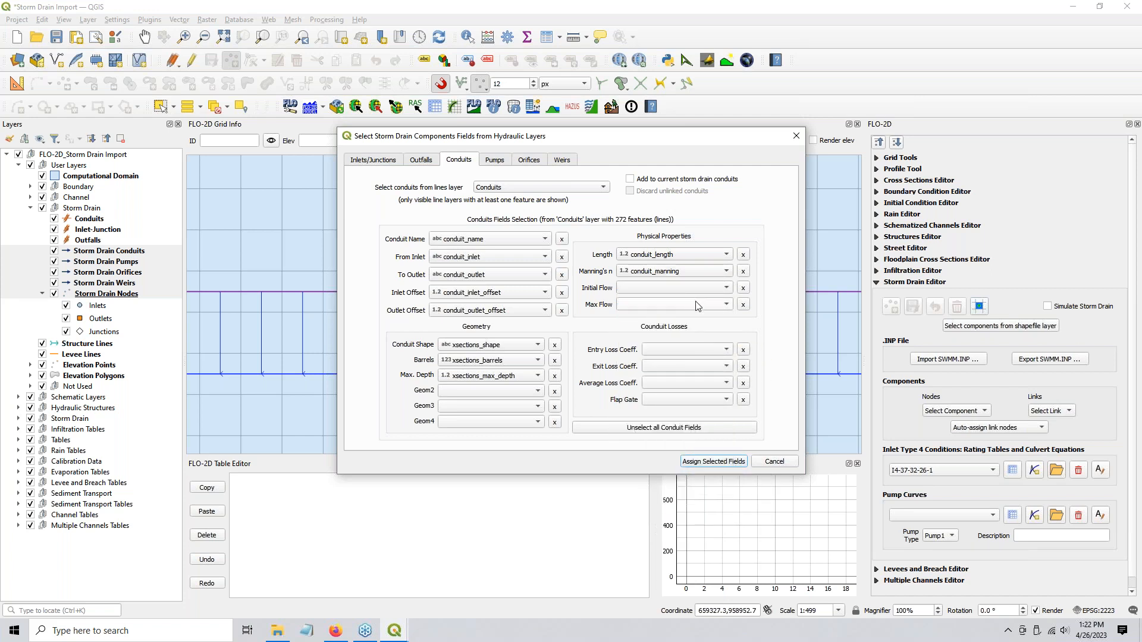
click(702, 292)
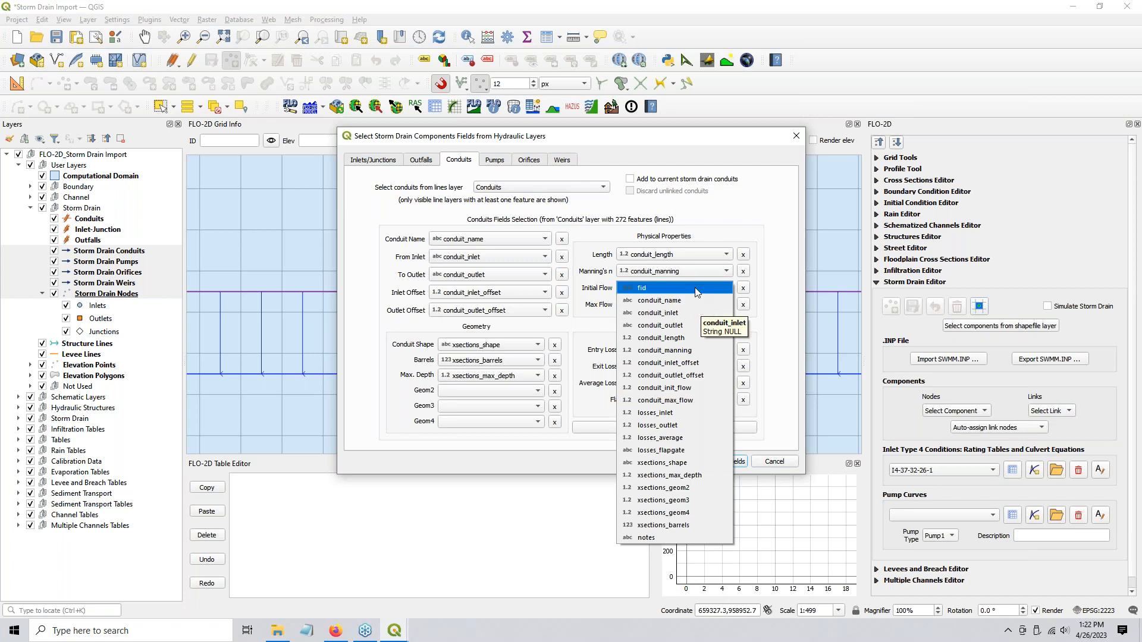
click(697, 292)
click(742, 289)
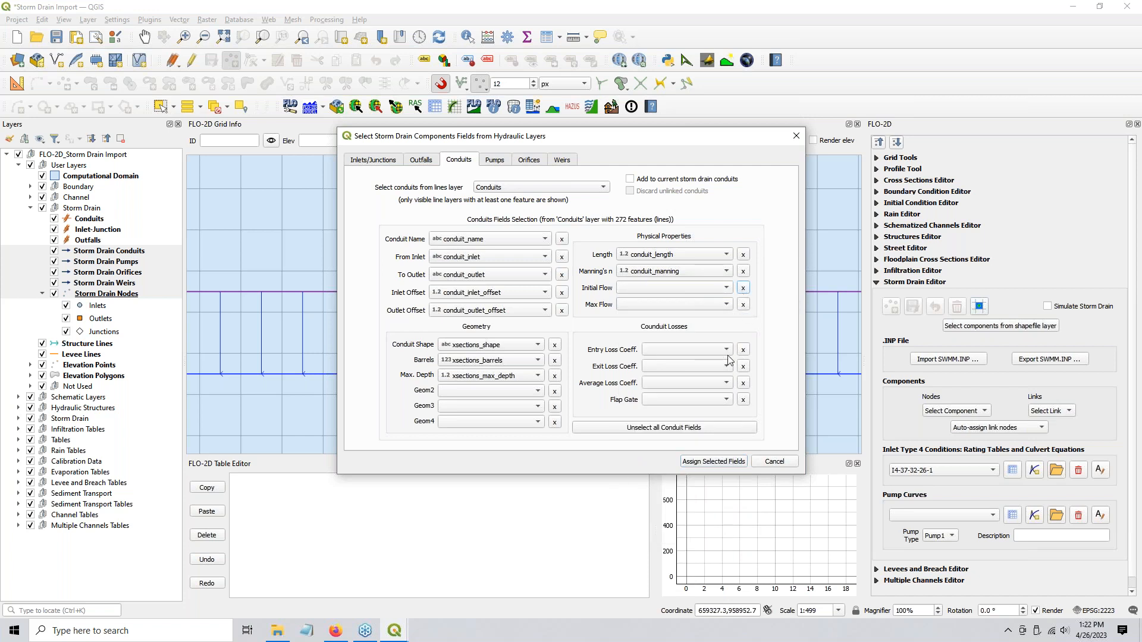
click(669, 406)
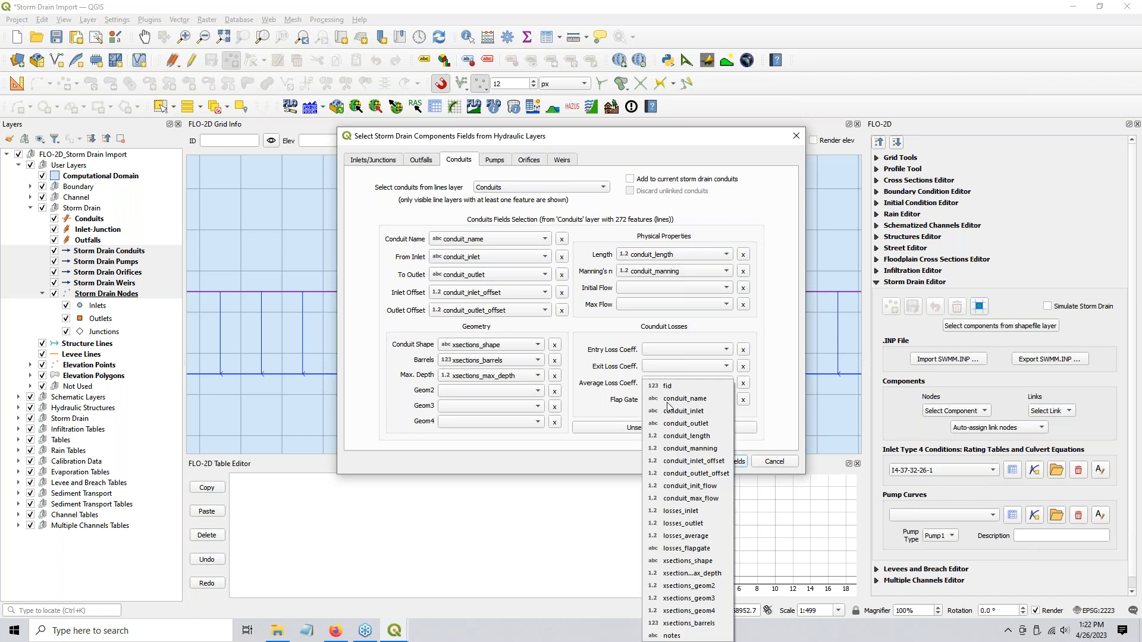
click(607, 394)
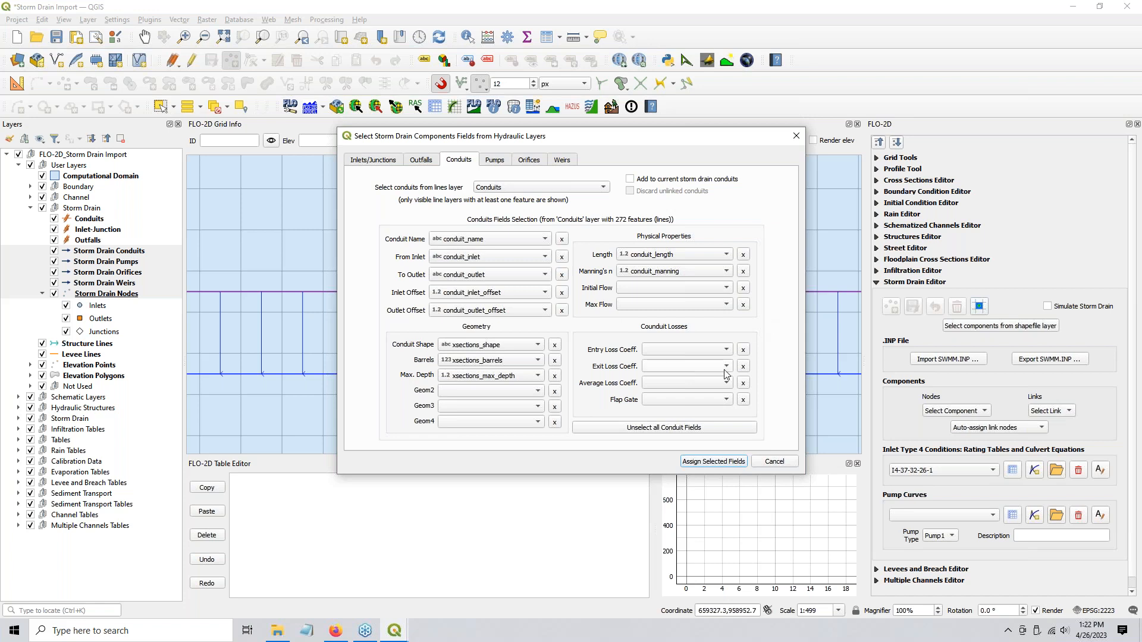
- Import the storm drain nodes and links using the inlet, outfall and conduit field assignments
click(713, 462)
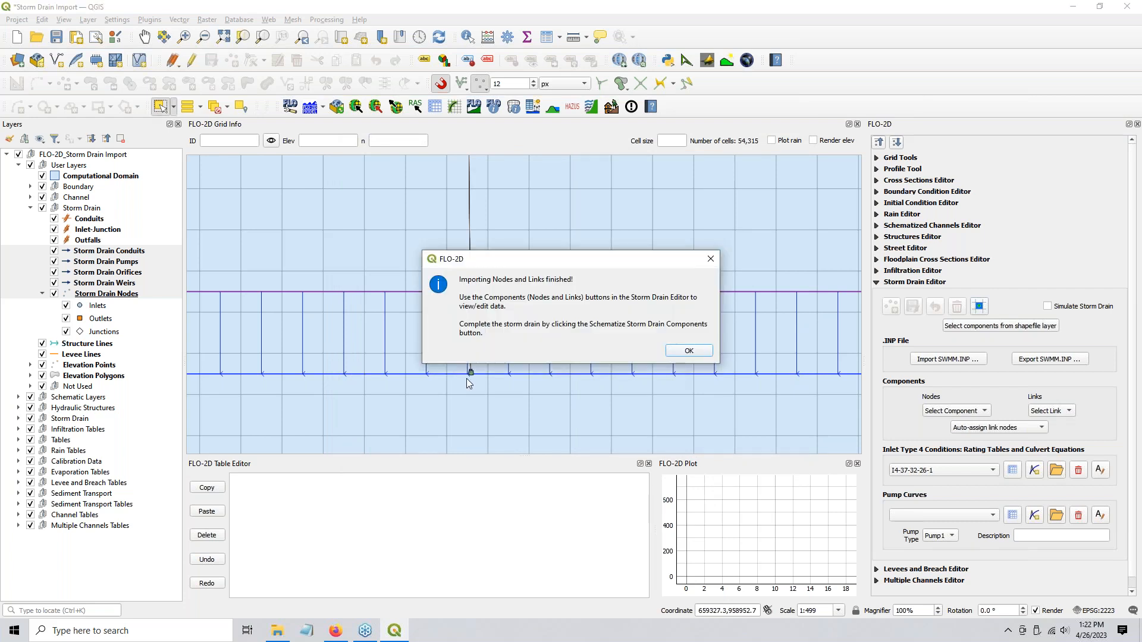
- Hide the Conduits, Inlet-Junction and Outfalls layers to examine the imported Storm Drain Conduits and Storm Drain Nodes
click(688, 350)
scroll(571, 357, down, 2)
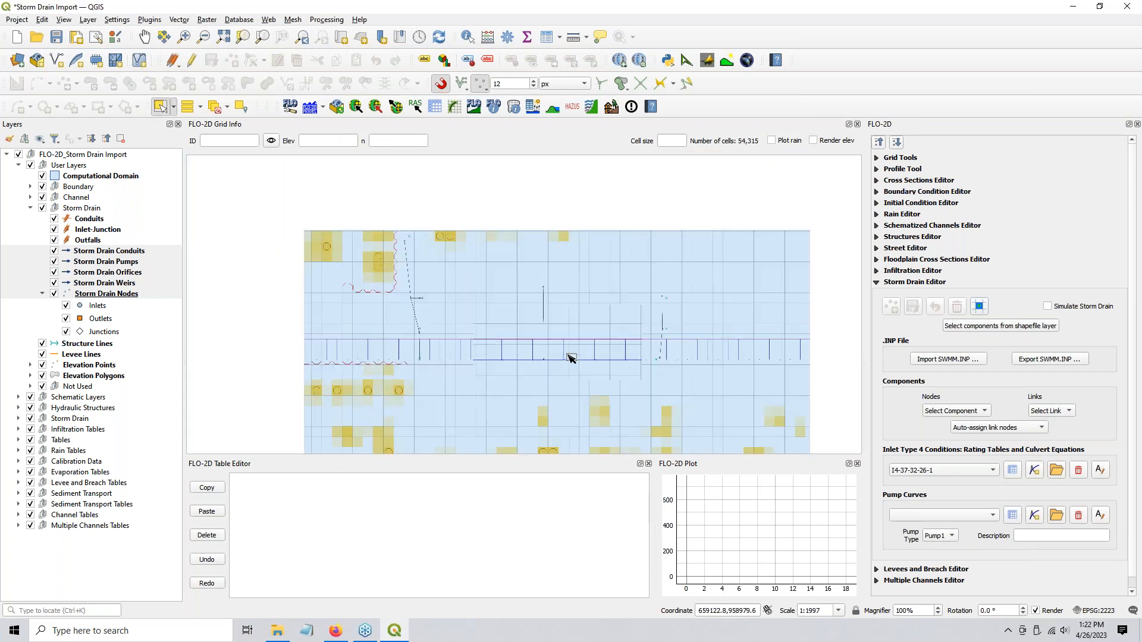
scroll(569, 357, up, 2)
scroll(561, 344, down, 1)
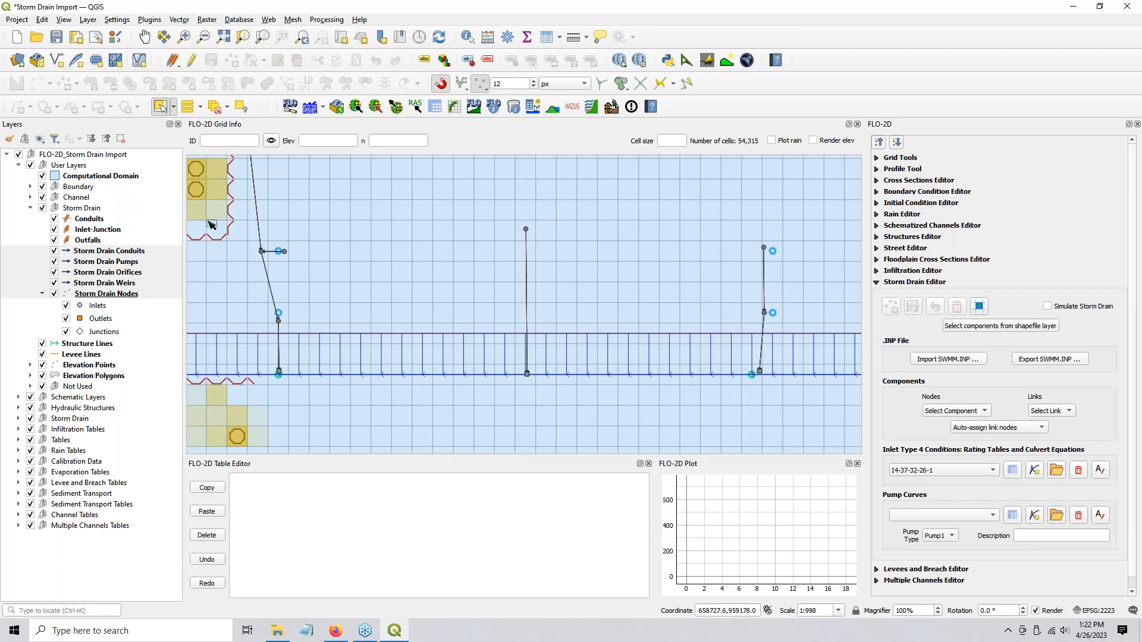
click(54, 219)
click(54, 230)
click(54, 240)
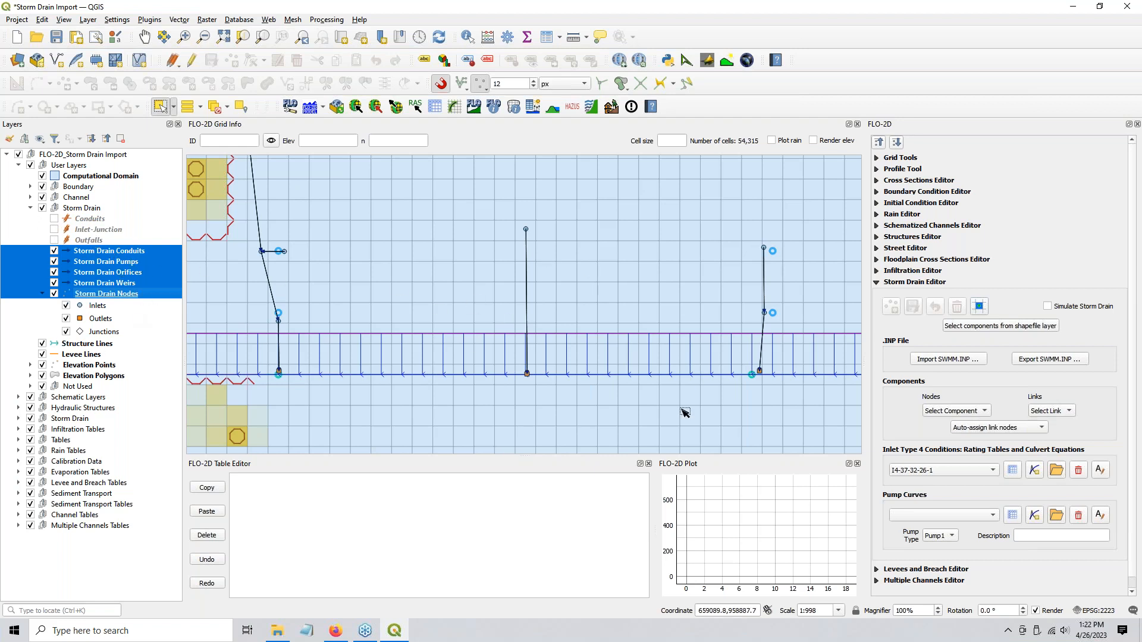
click(89, 256)
ctrl+click(89, 295)
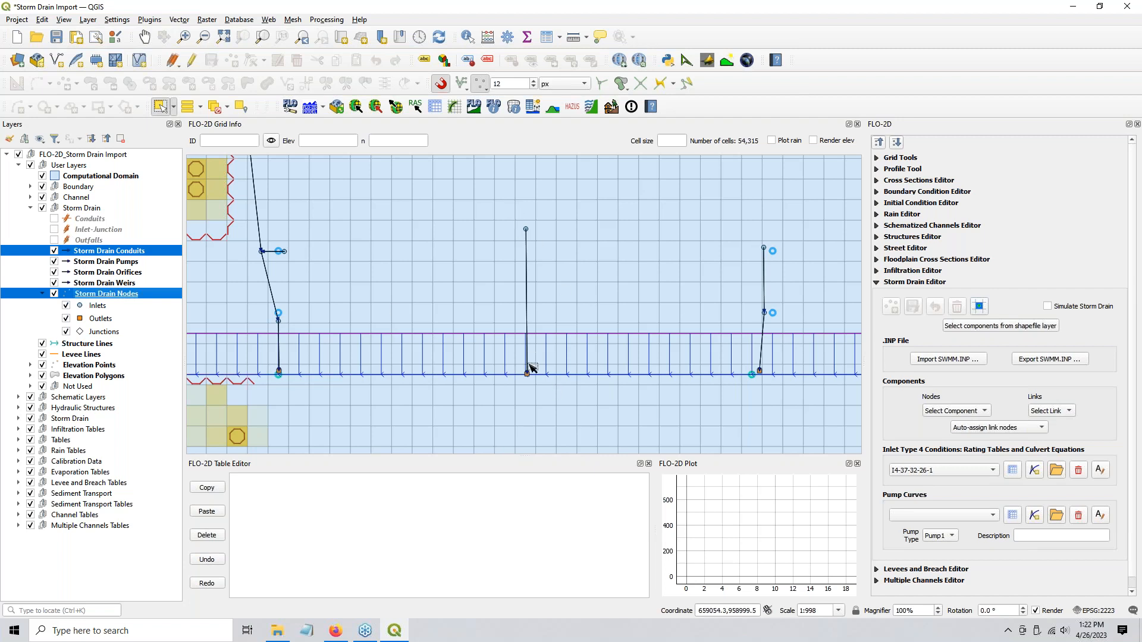
- Turn the Conduits, Outfalls and Inlet-Junction layers back on
click(55, 219)
click(54, 240)
click(54, 230)
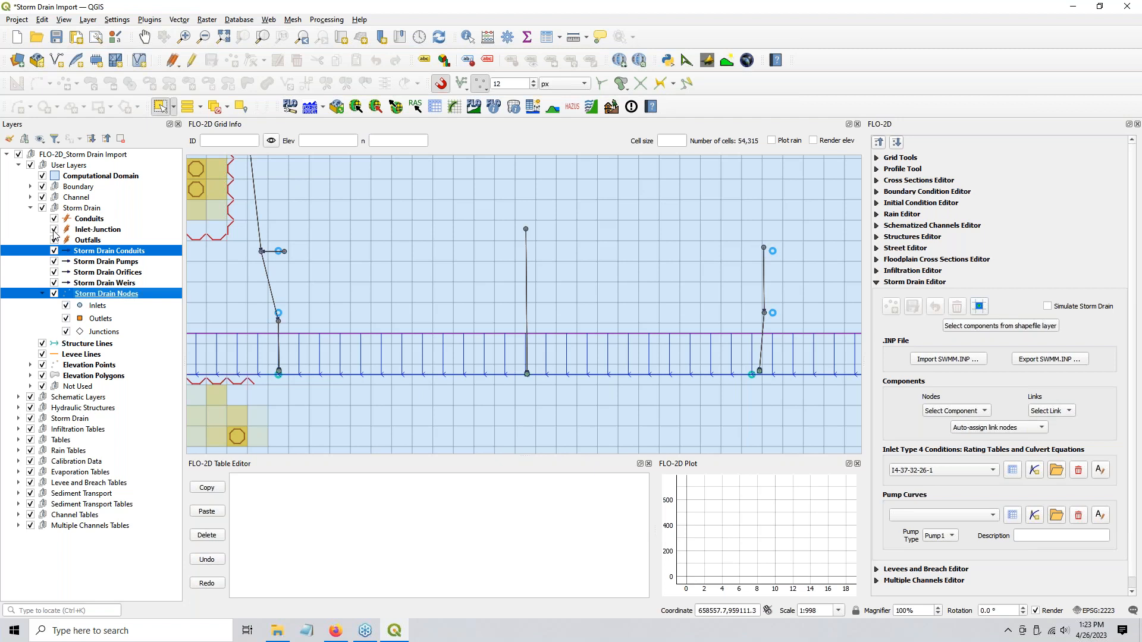
- Stop editing the Conduits, Inlet-Junction and Outfalls layers together, discarding the unsaved changes in each
click(82, 222)
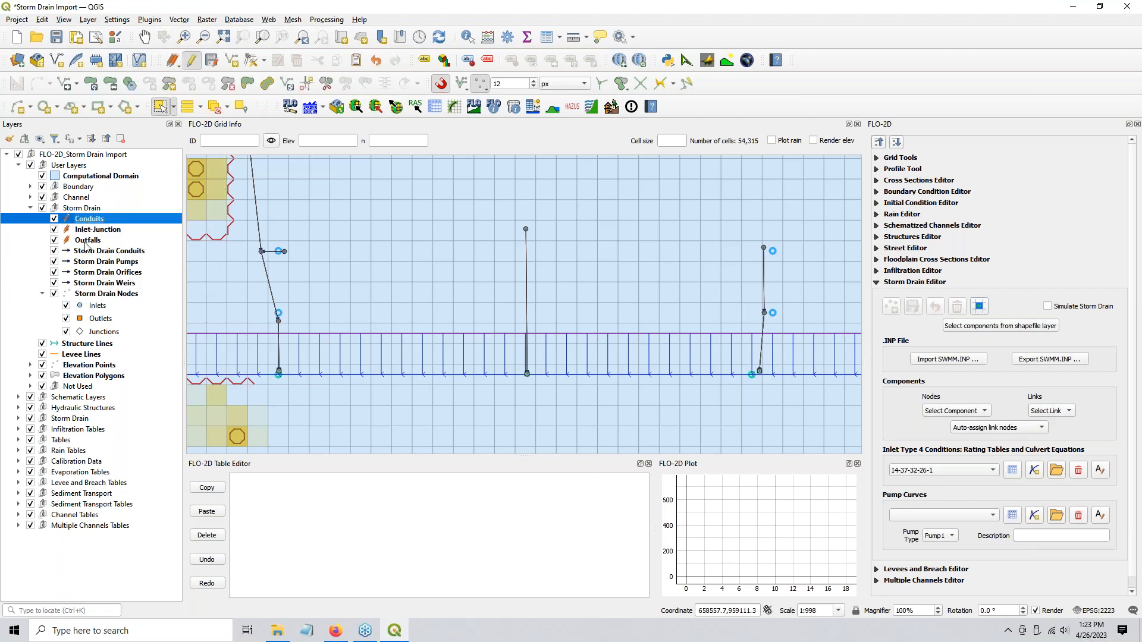
shift+click(88, 241)
right_click(93, 232)
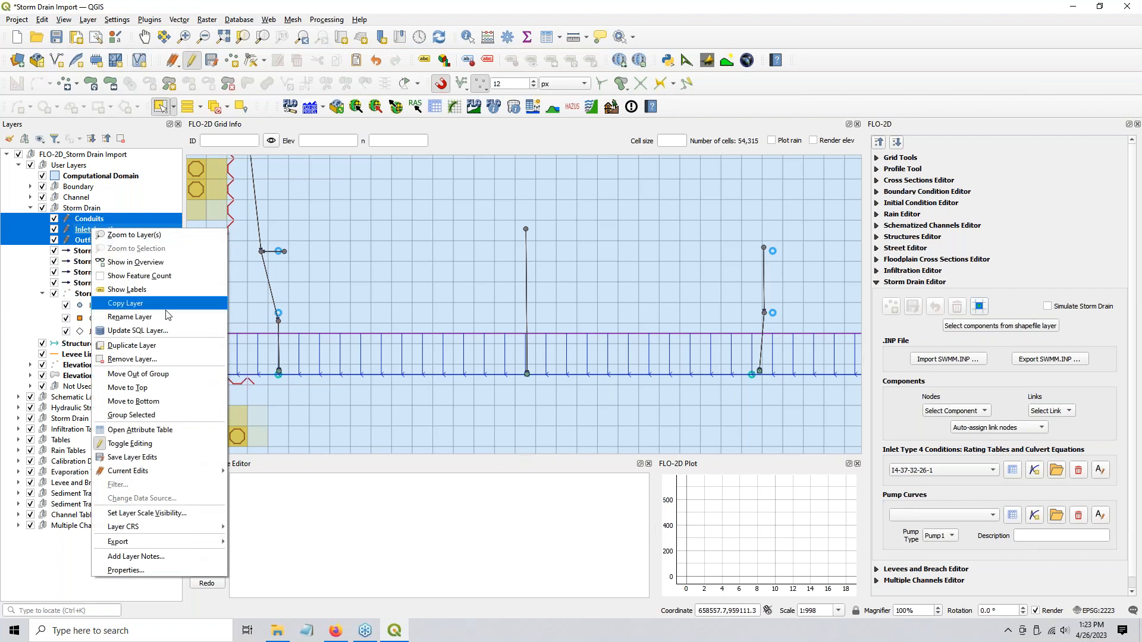
click(142, 445)
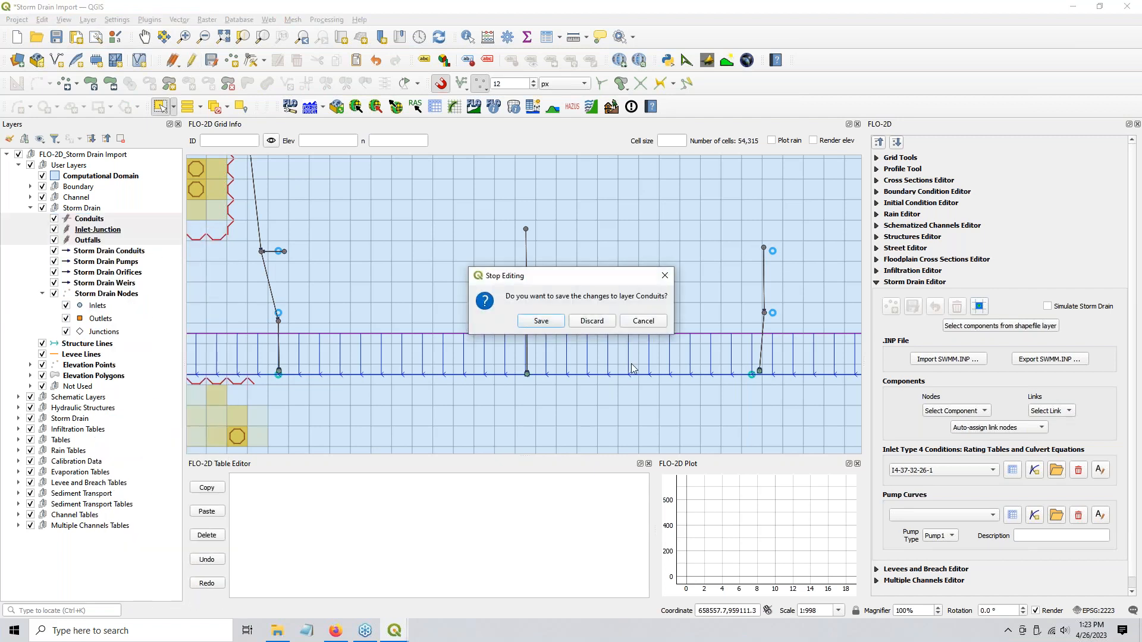
click(591, 322)
click(591, 322)
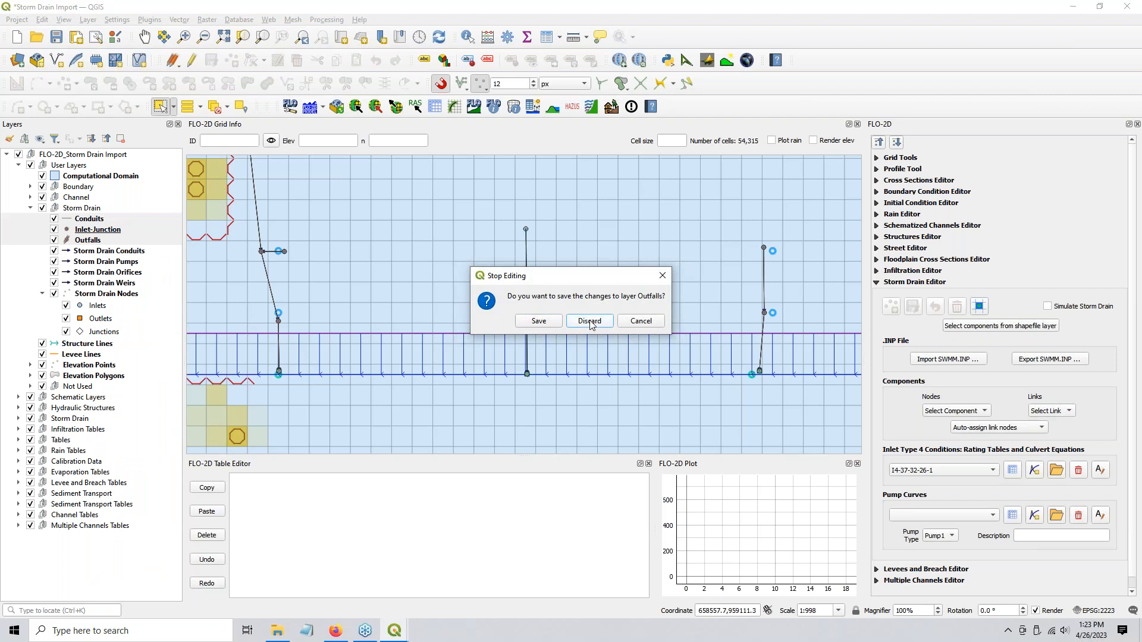
click(589, 322)
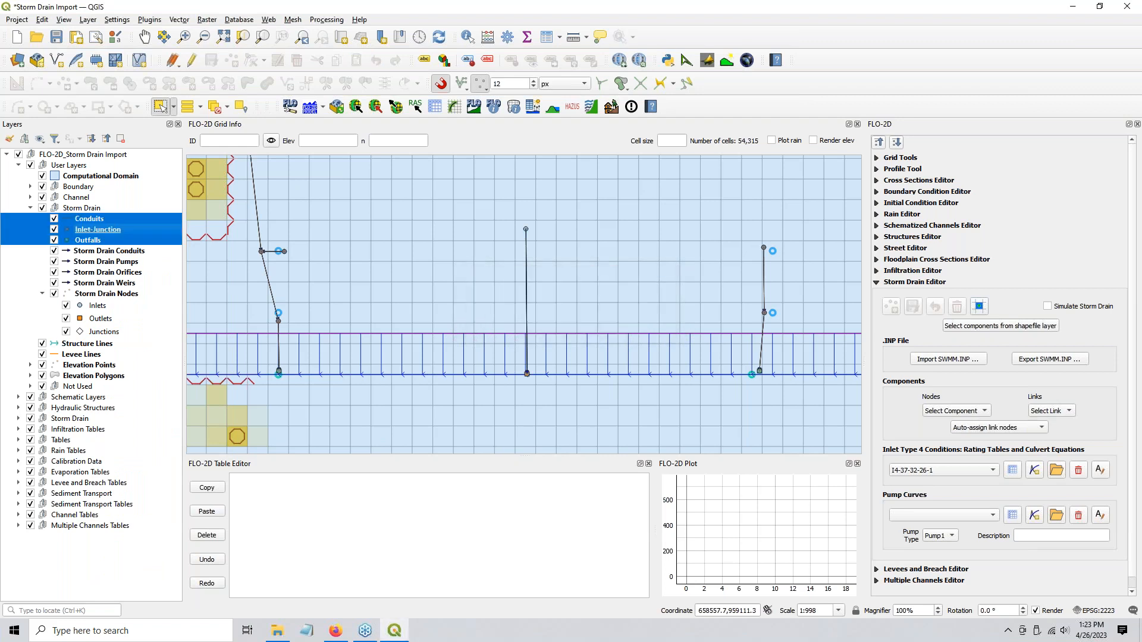
- Reimport the storm drain components from the restored source layers, keeping the existing field assignments
click(1011, 327)
click(717, 463)
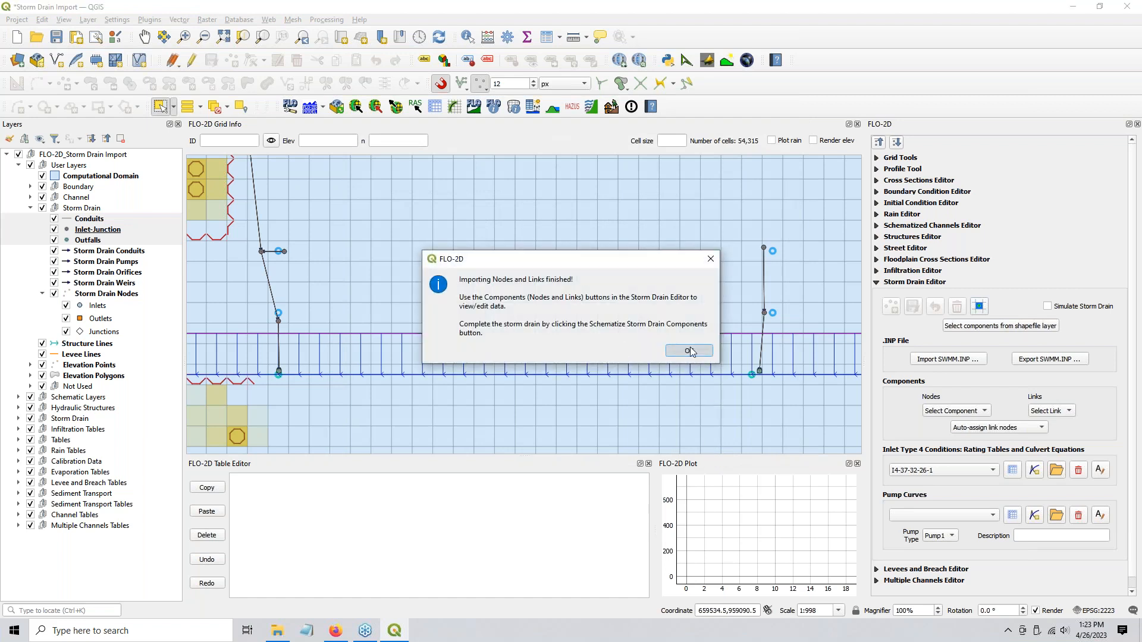
click(690, 351)
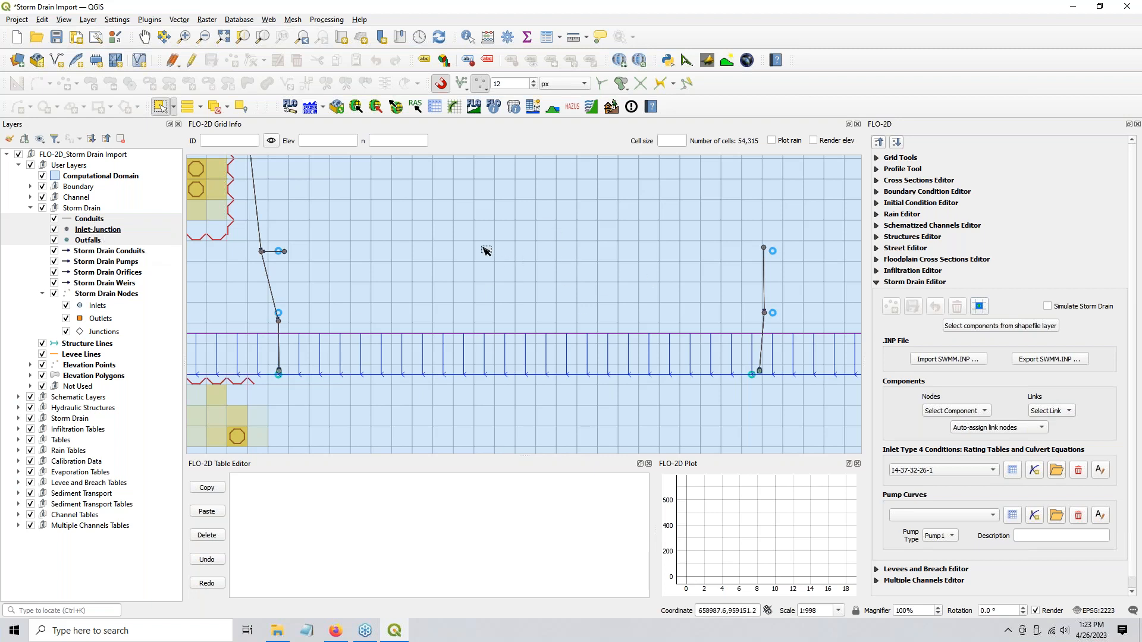
- Auto-assign link nodes for the Conduits, overwriting their inlet and outlet node names
click(980, 429)
click(978, 437)
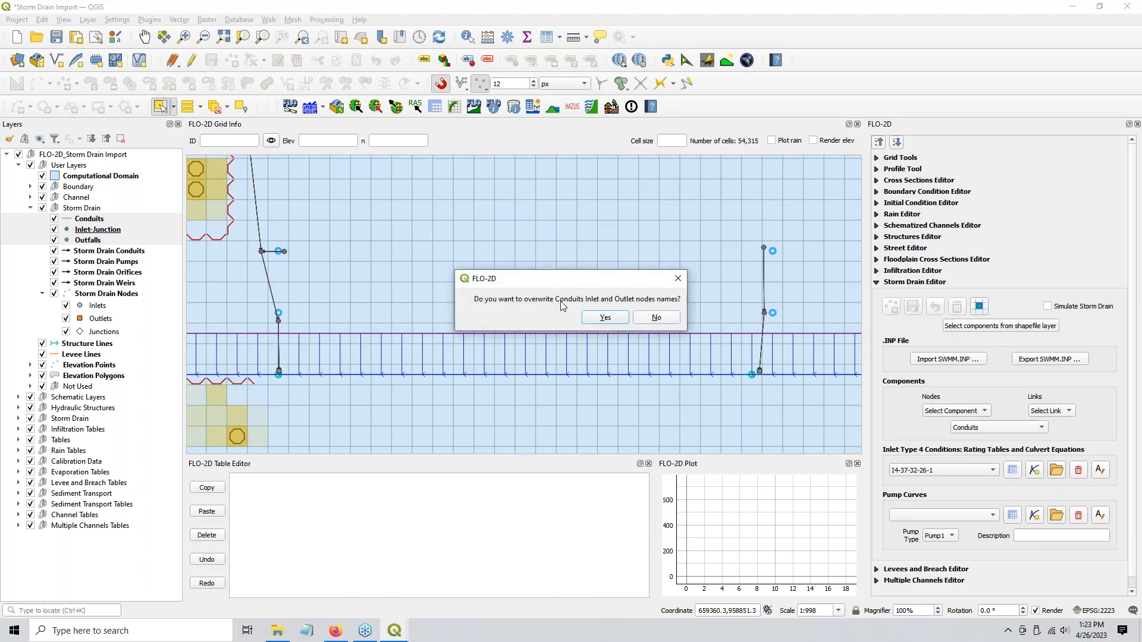
click(604, 320)
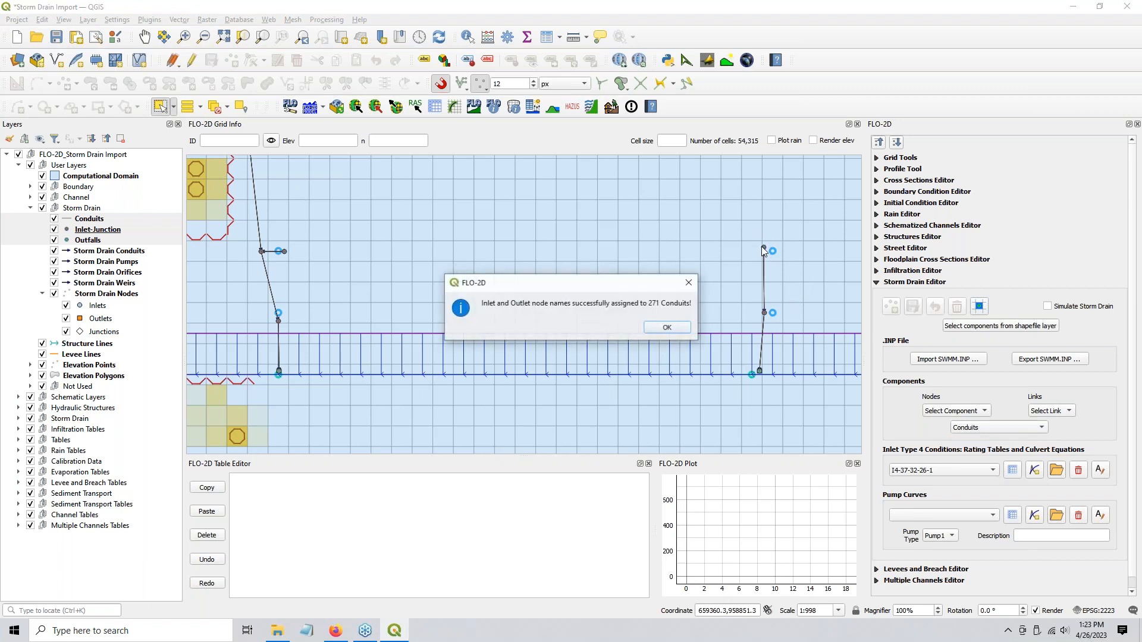
click(667, 328)
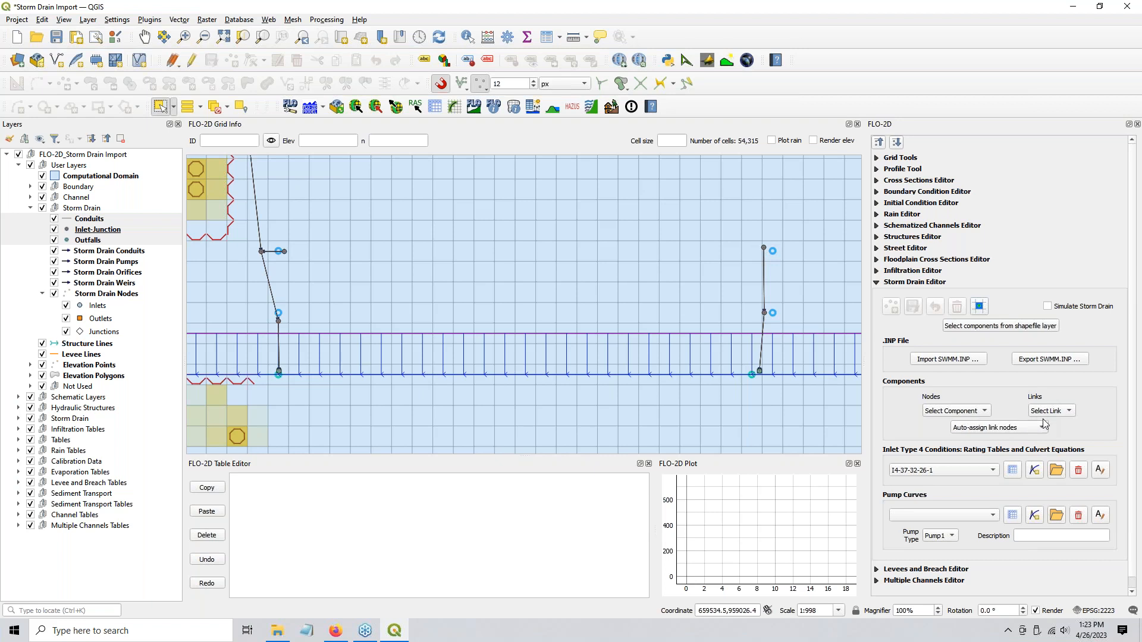
- Schematize the storm drain components to update the inlets, outfalls and rating tables
click(931, 471)
click(978, 306)
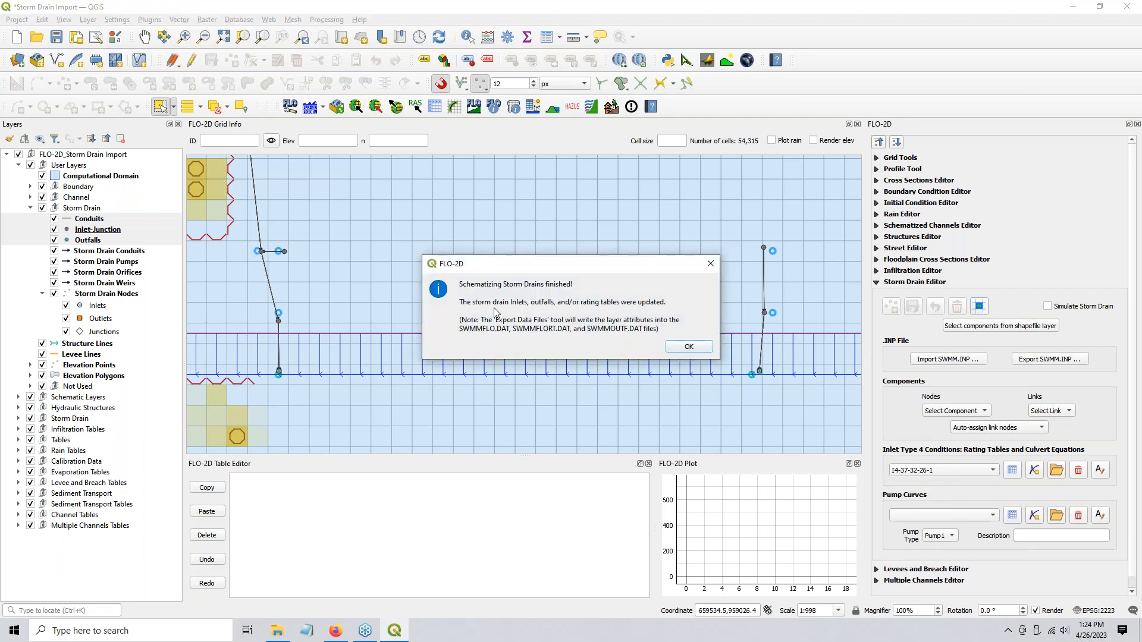
click(689, 346)
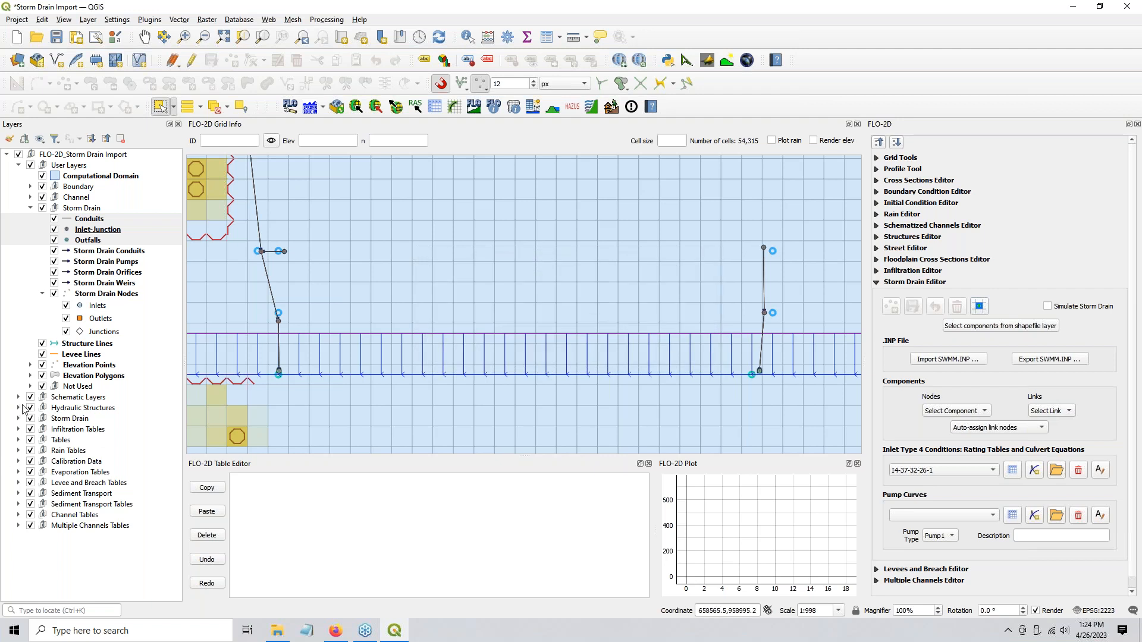
- Examine the schematized Storm Drain group's layers and tables, from SD Inlets through Storm Drain Pumps Curve Data
click(19, 397)
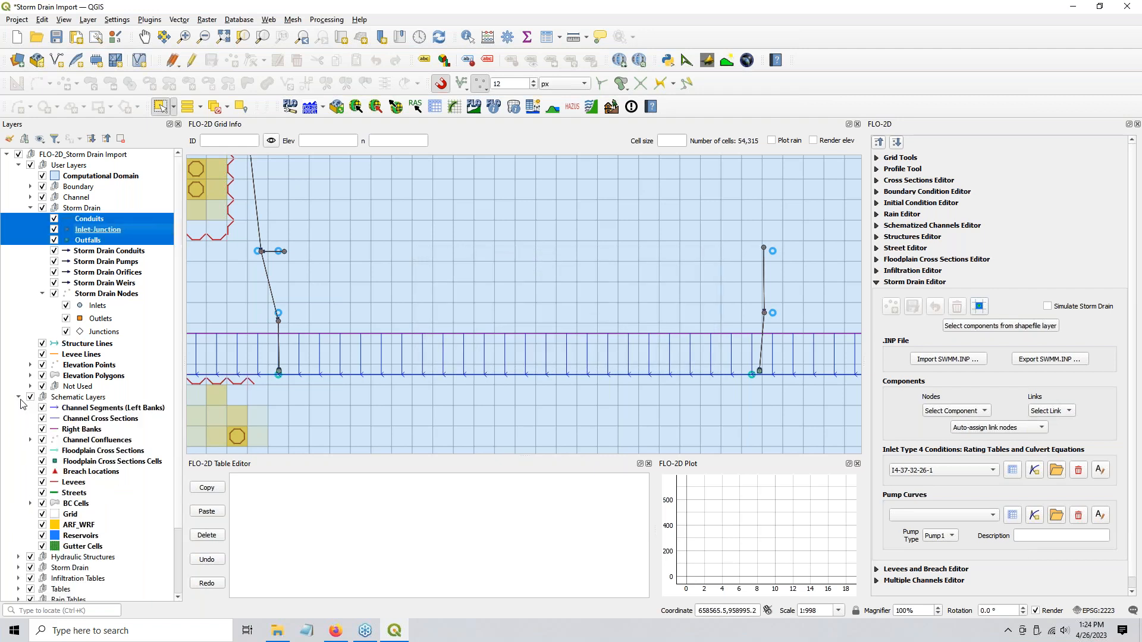
click(18, 398)
click(18, 419)
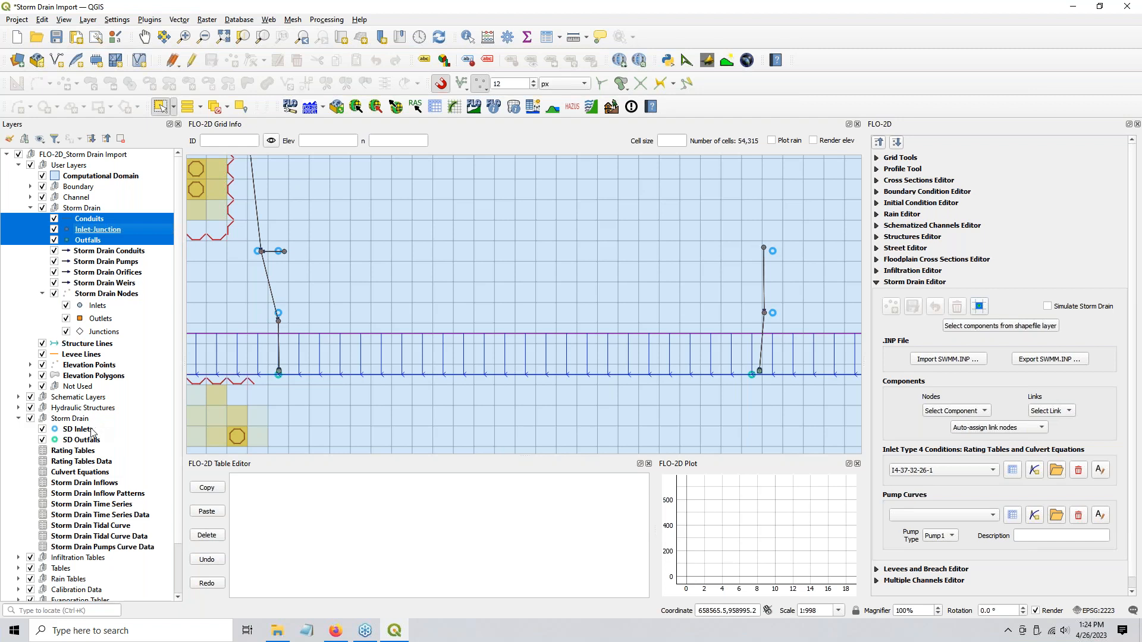
click(94, 429)
shift+click(107, 547)
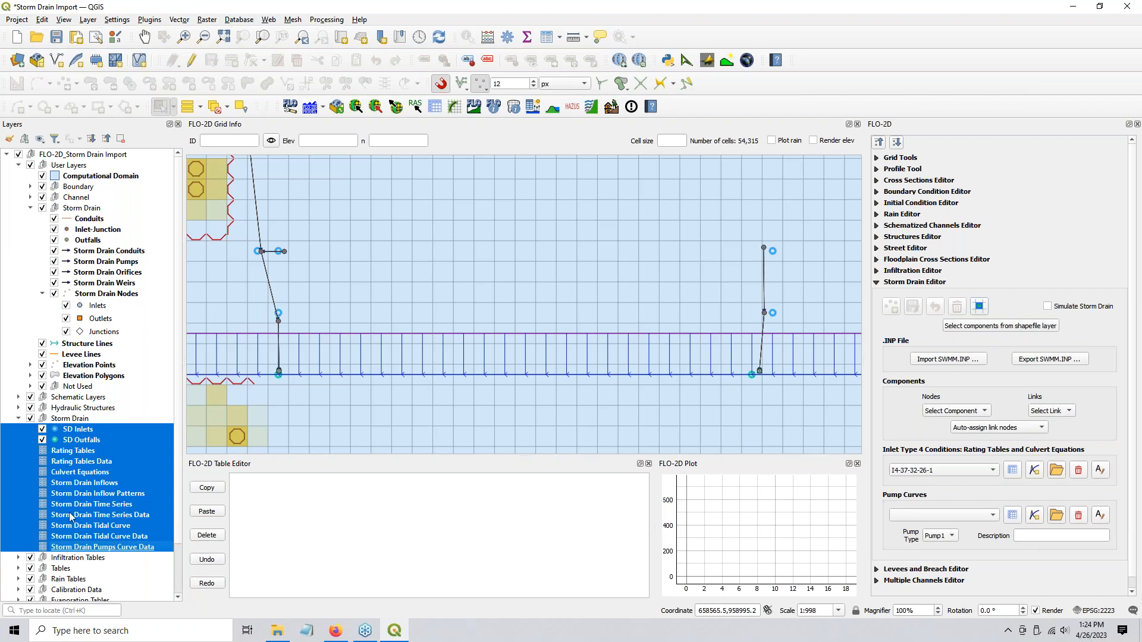
click(19, 420)
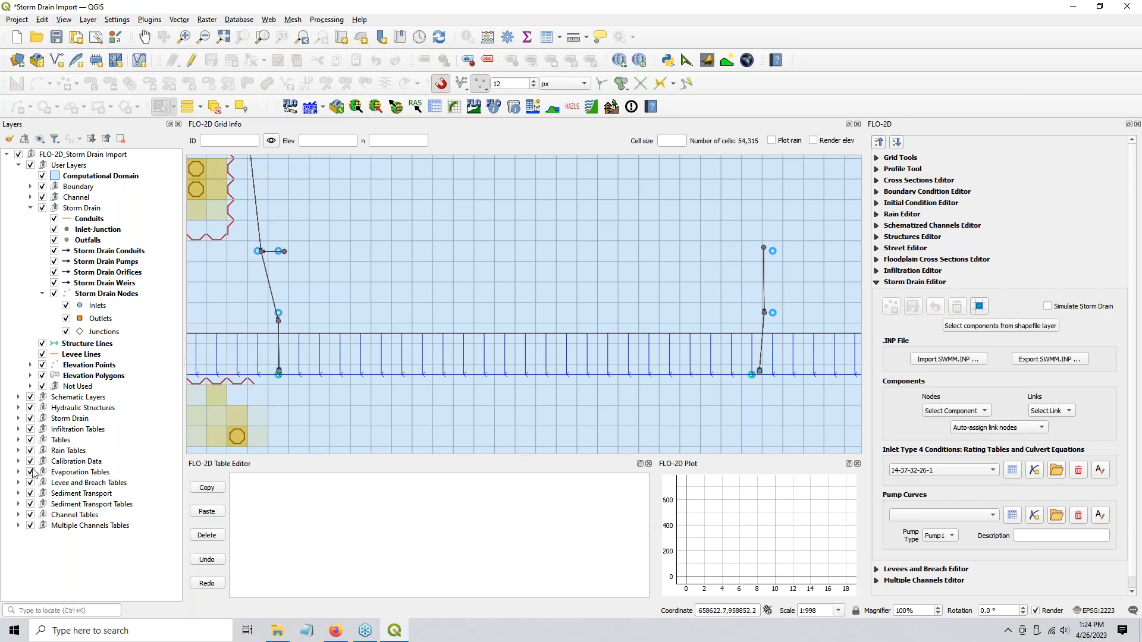
click(19, 419)
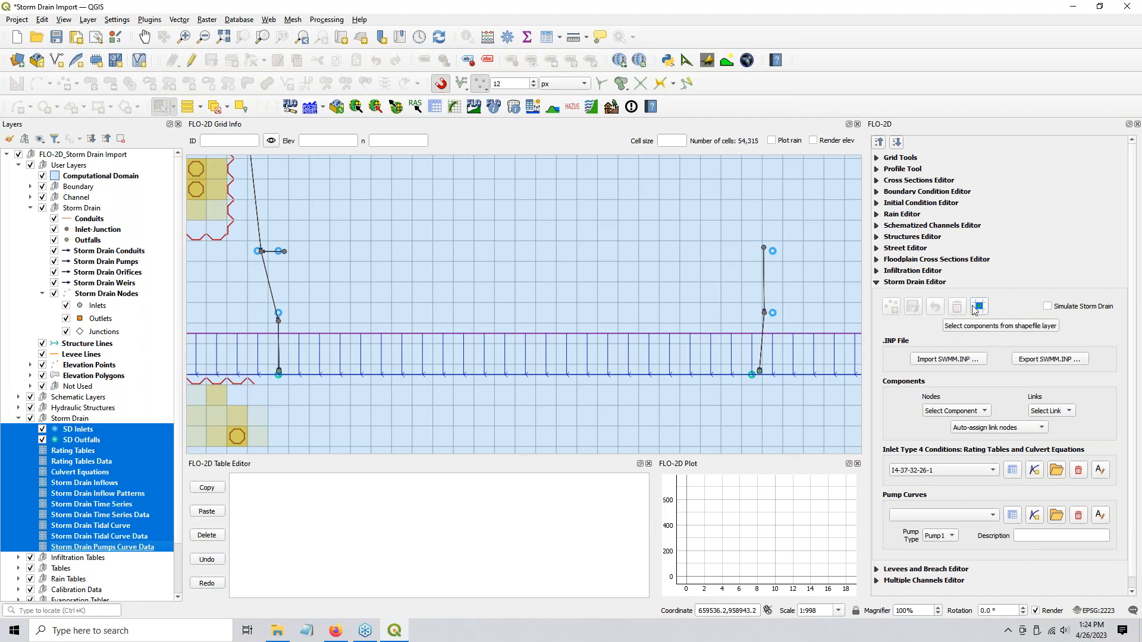
click(19, 420)
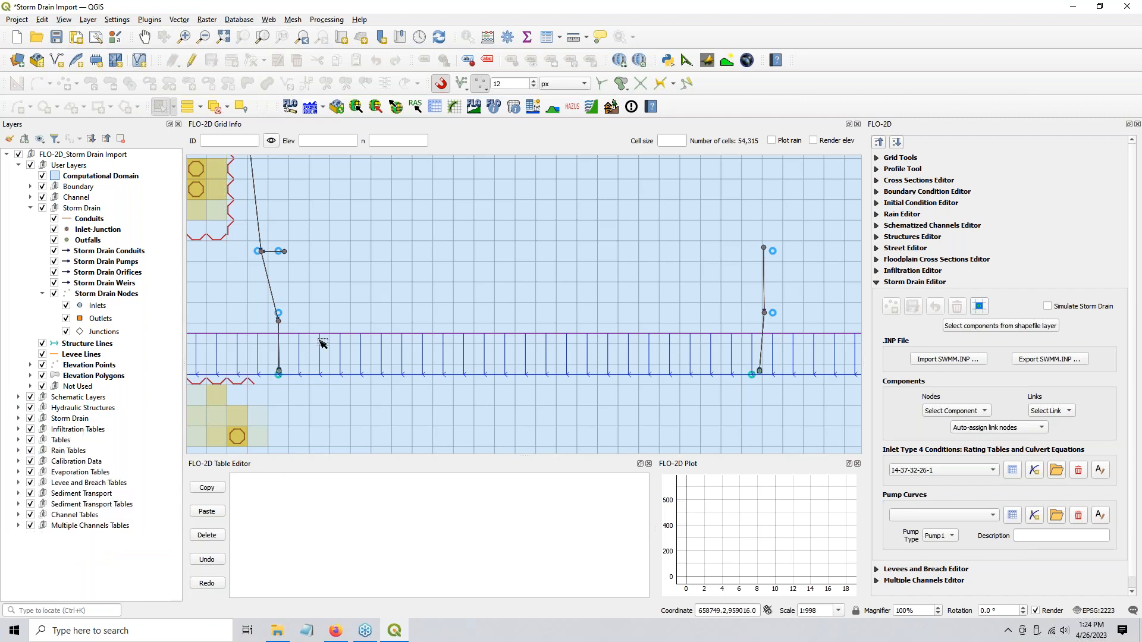
- Enable editing on Inlet-Junction and Conduits and move the short western side conduit's free end vertex farther east
click(92, 232)
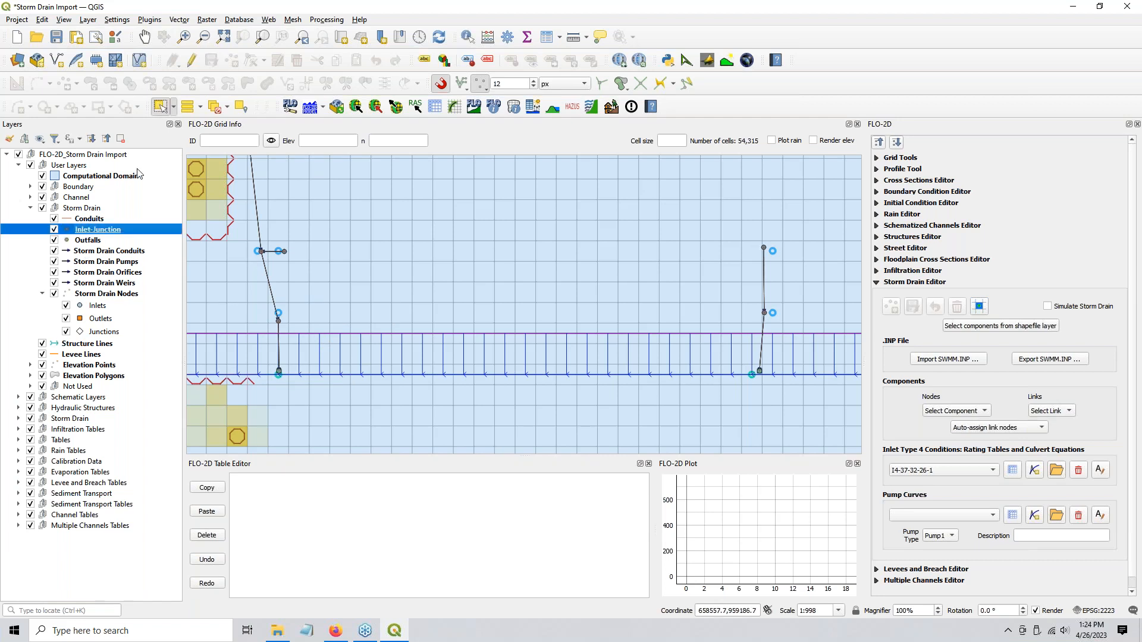
click(190, 61)
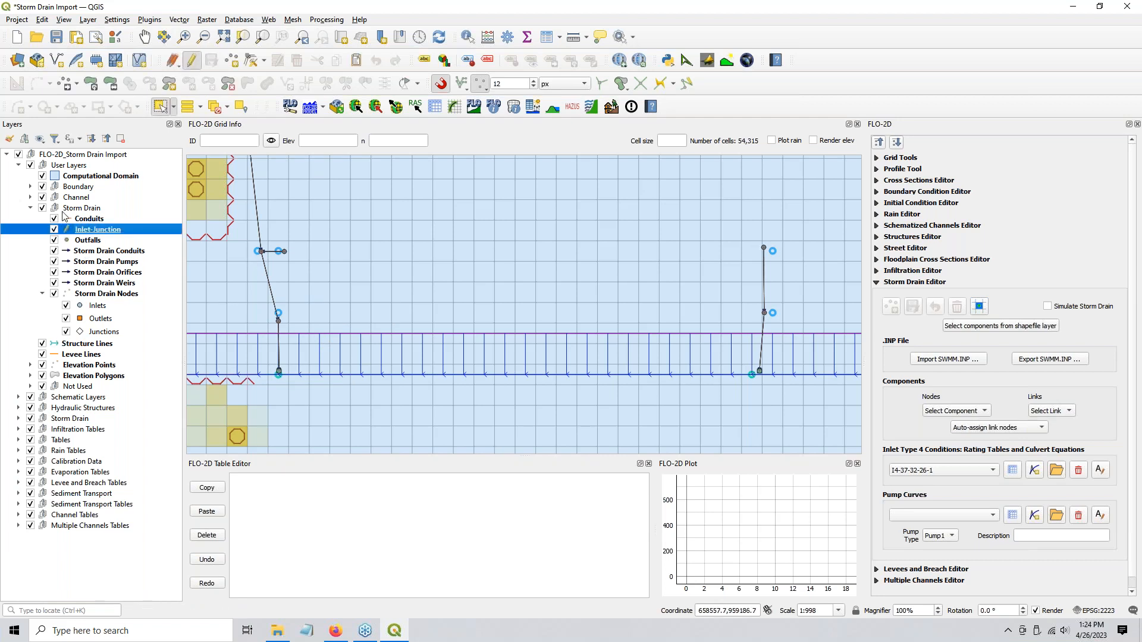
click(89, 219)
click(190, 61)
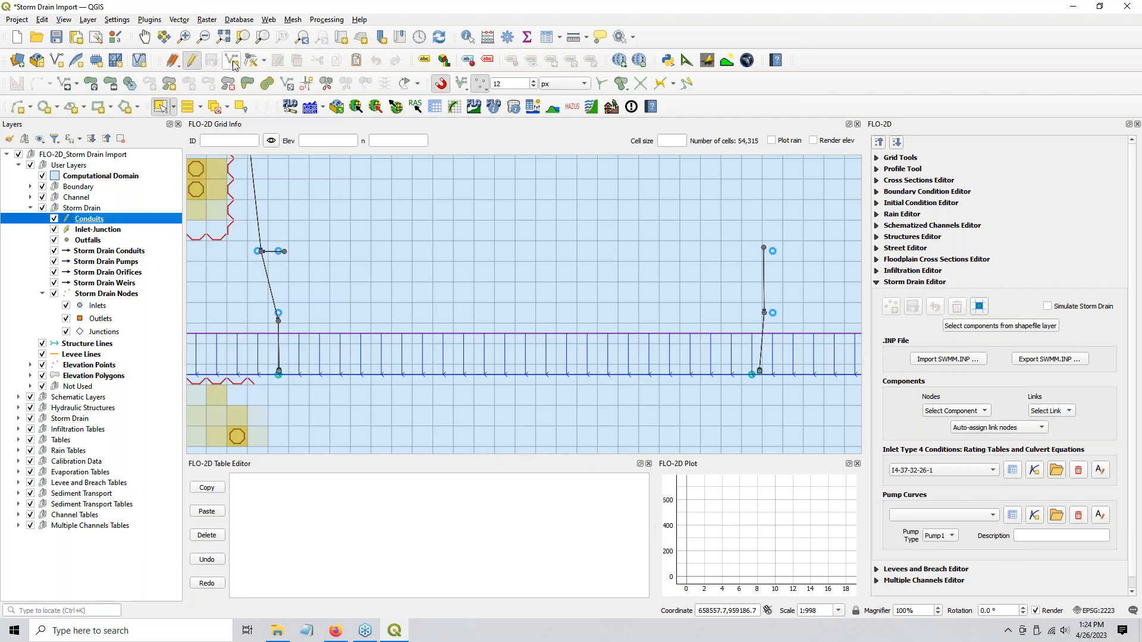
click(251, 60)
click(284, 251)
click(297, 251)
- Move the side branch's inlet point onto the relocated end vertex of its conduit
click(285, 252)
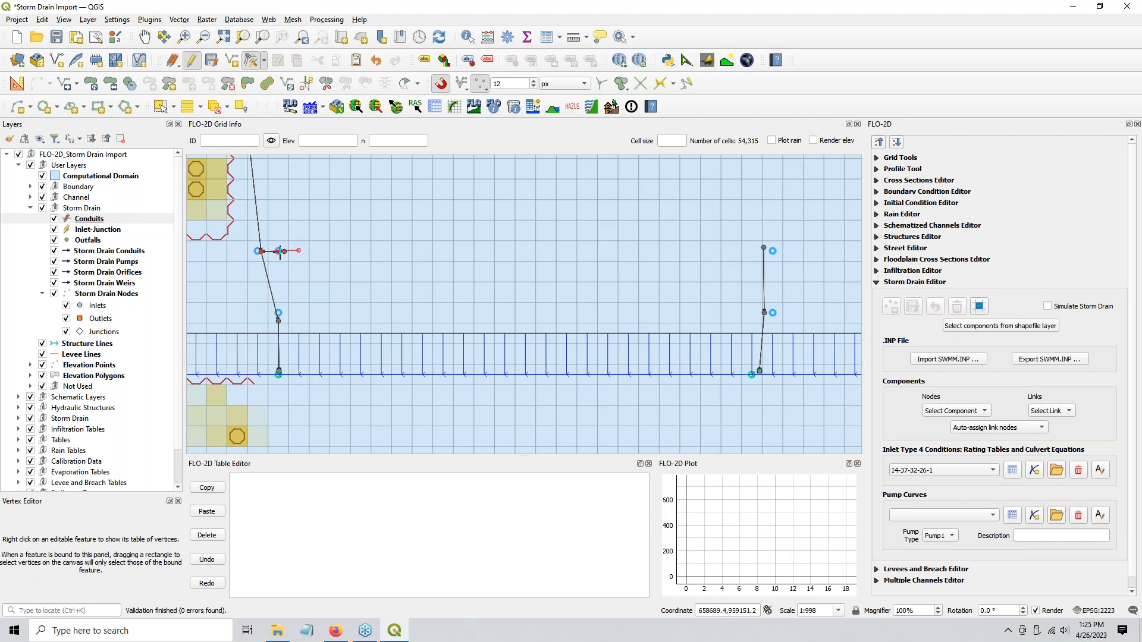
scroll(282, 252, up, 2)
click(301, 247)
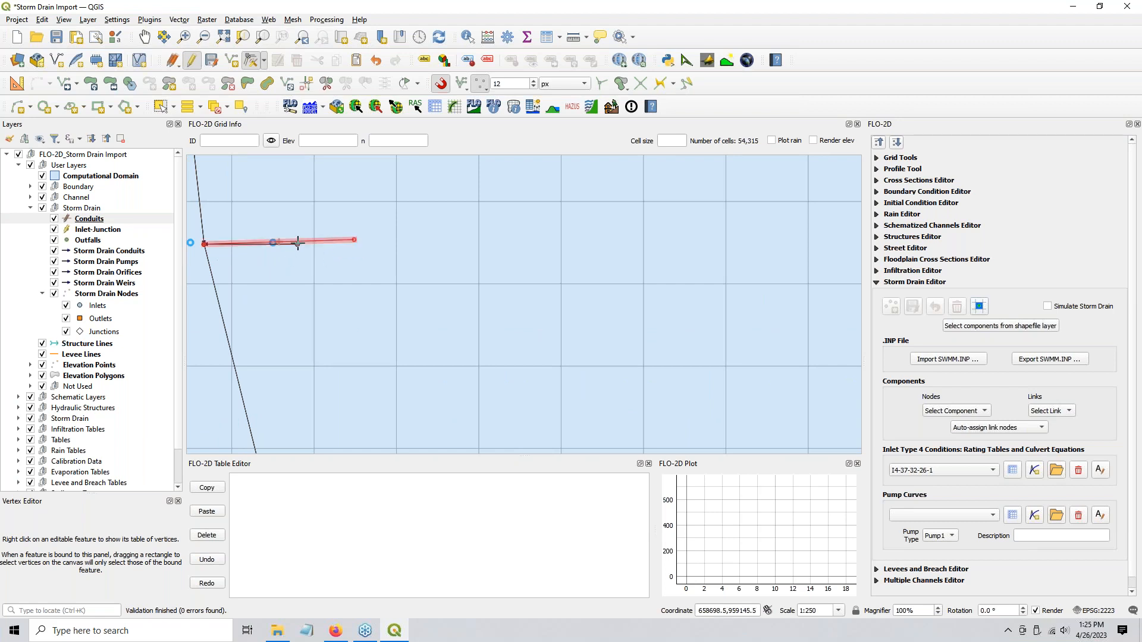
key(ctrl+z)
scroll(379, 284, up, 2)
drag(345, 263, 691, 399)
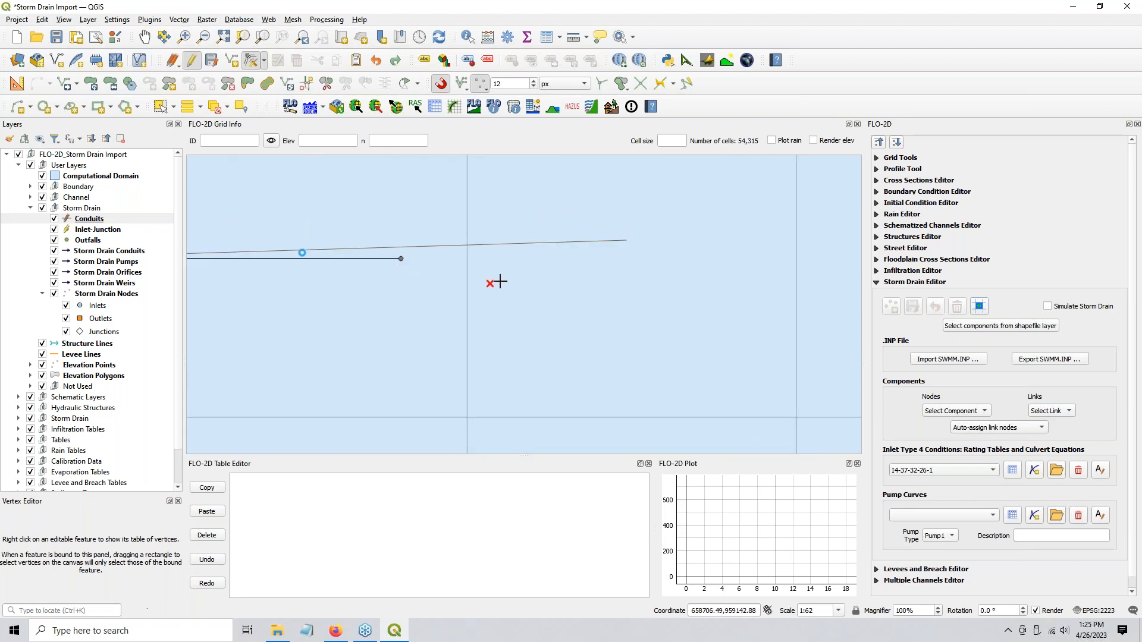
click(626, 241)
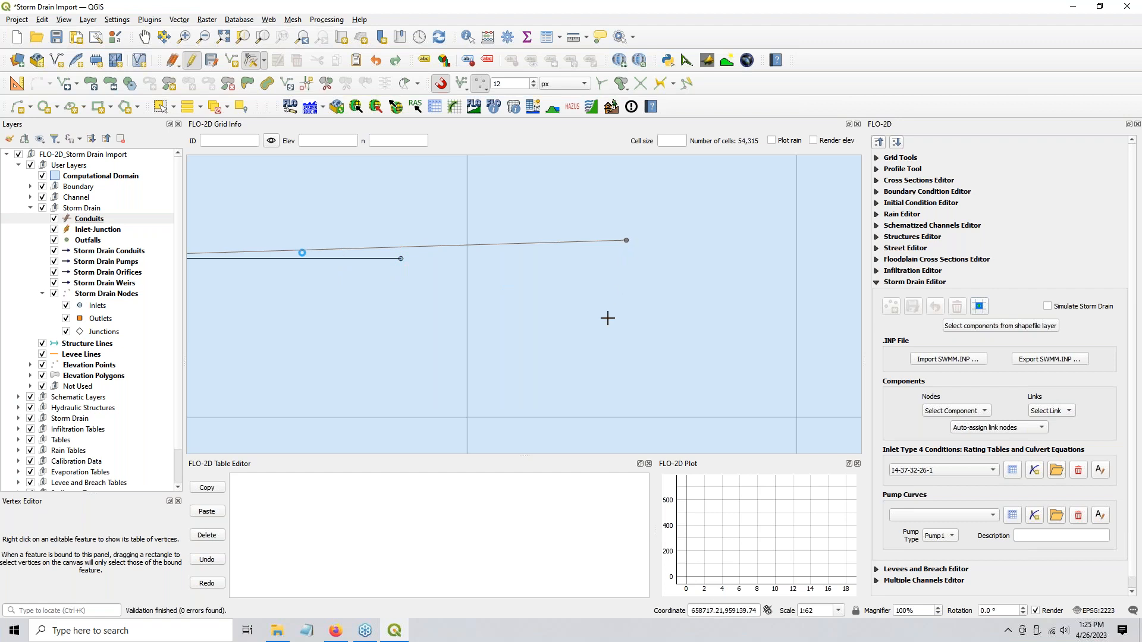
scroll(379, 323, down, 1)
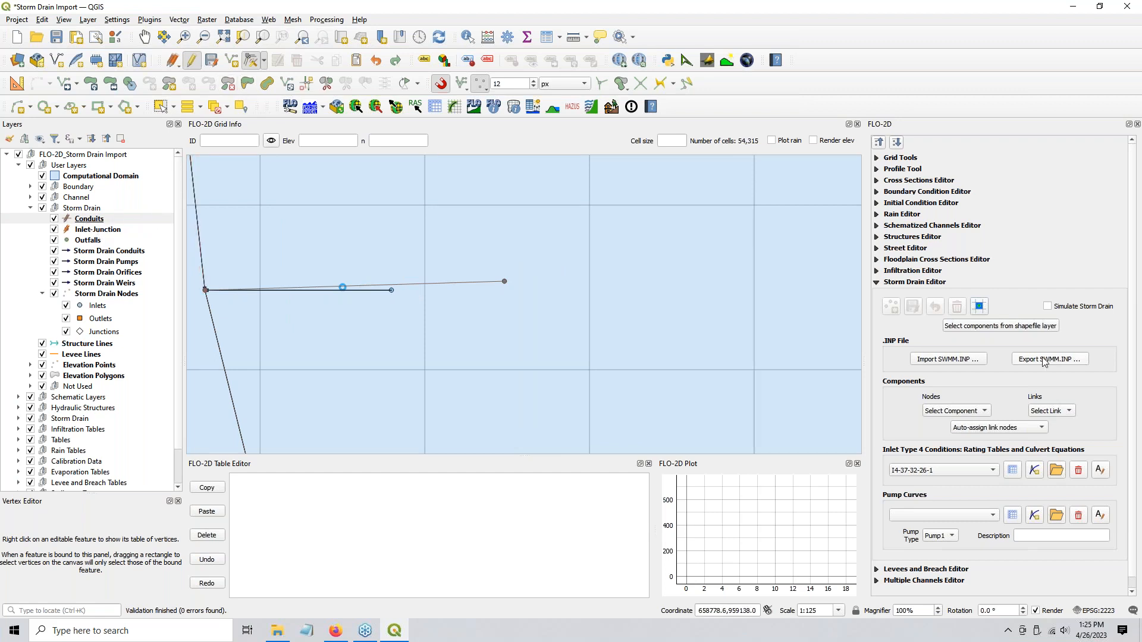
- Import the storm drain nodes and links again so the components match the relocated inlet and conduit
click(990, 325)
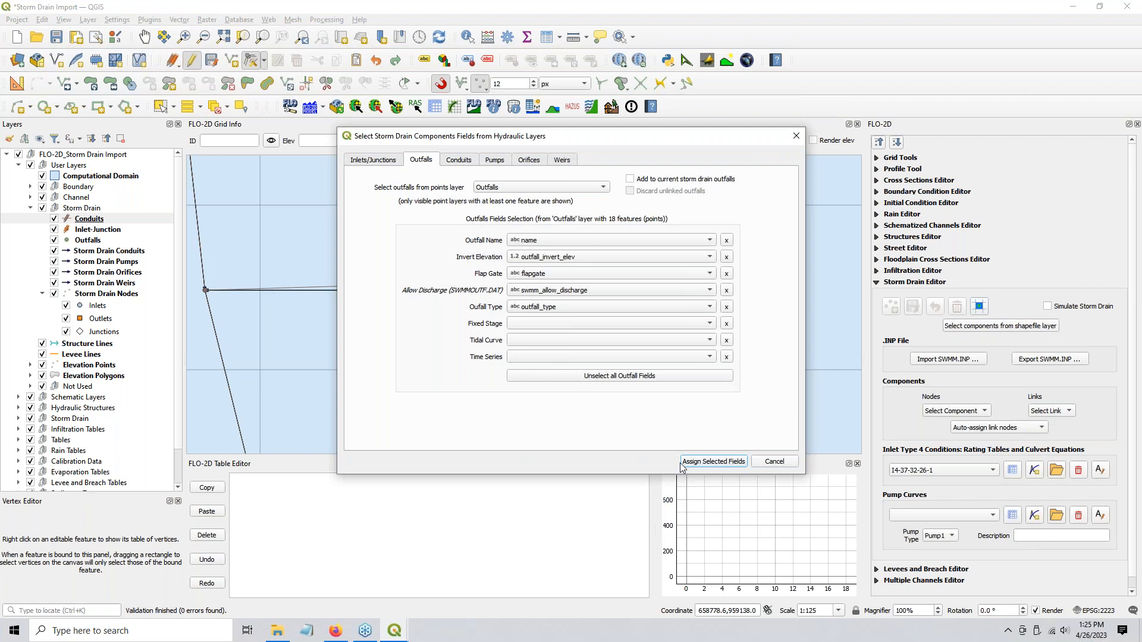
click(726, 469)
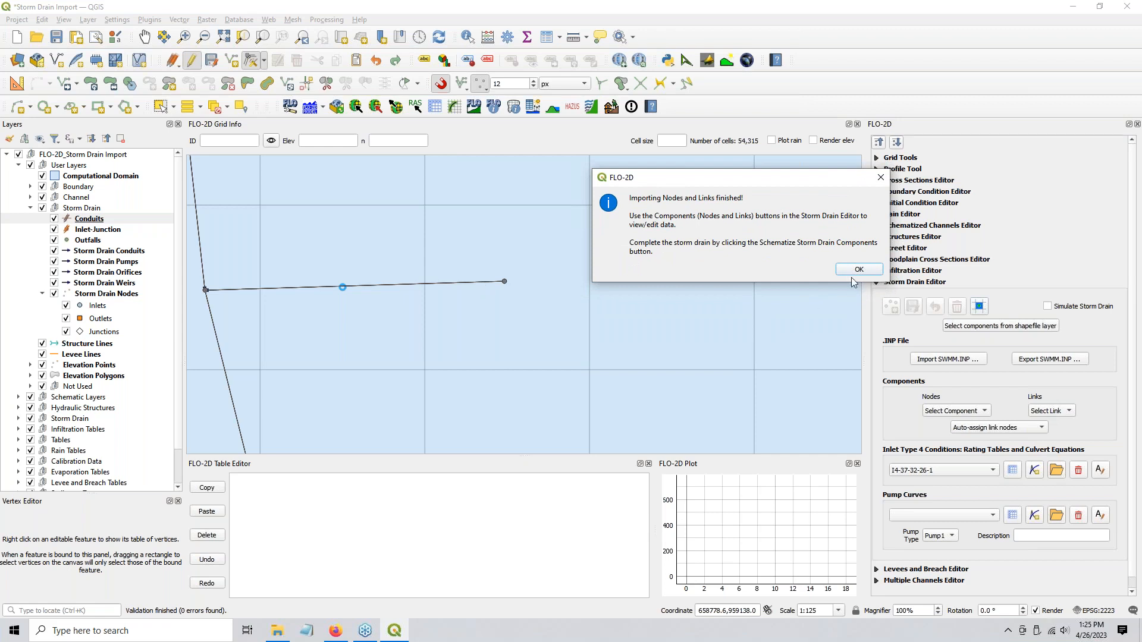
click(858, 270)
- Schematize the storm drain components again to update the SD inlet's location at the edited side conduit
click(343, 288)
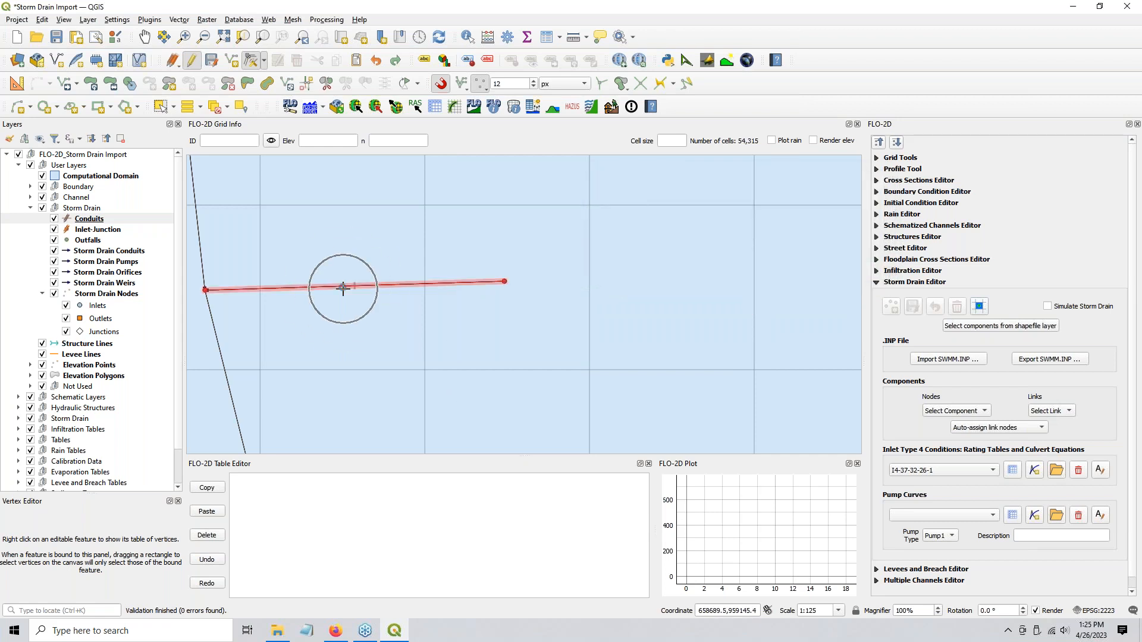
click(979, 307)
click(690, 349)
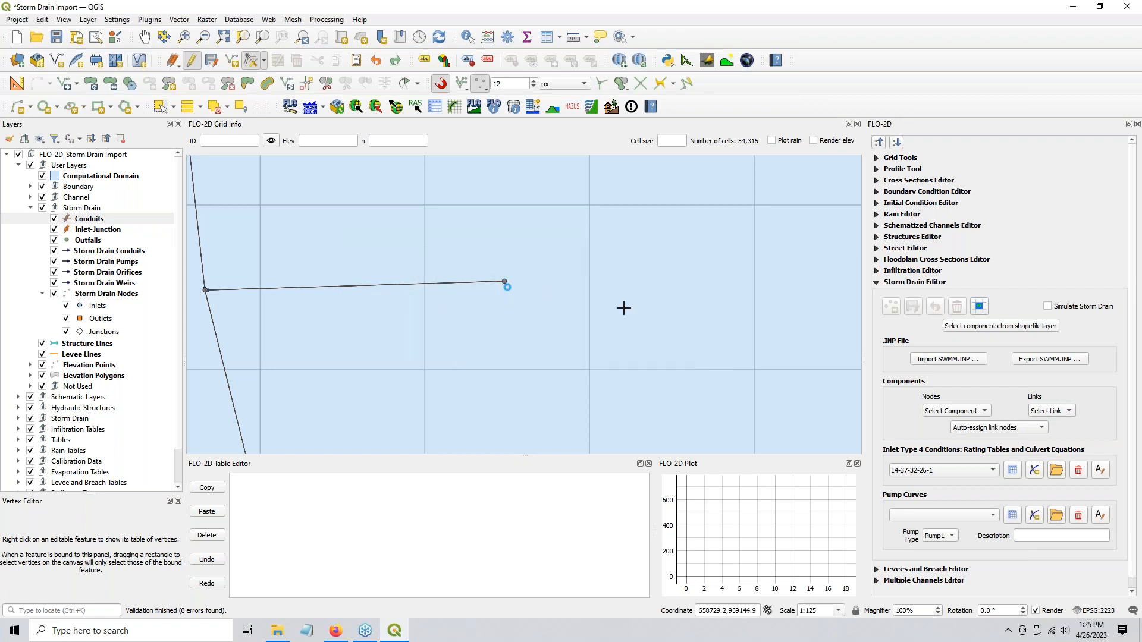
- Stop editing the Conduits and Inlet-Junction layers and discard their unsaved changes
click(90, 222)
ctrl+click(91, 231)
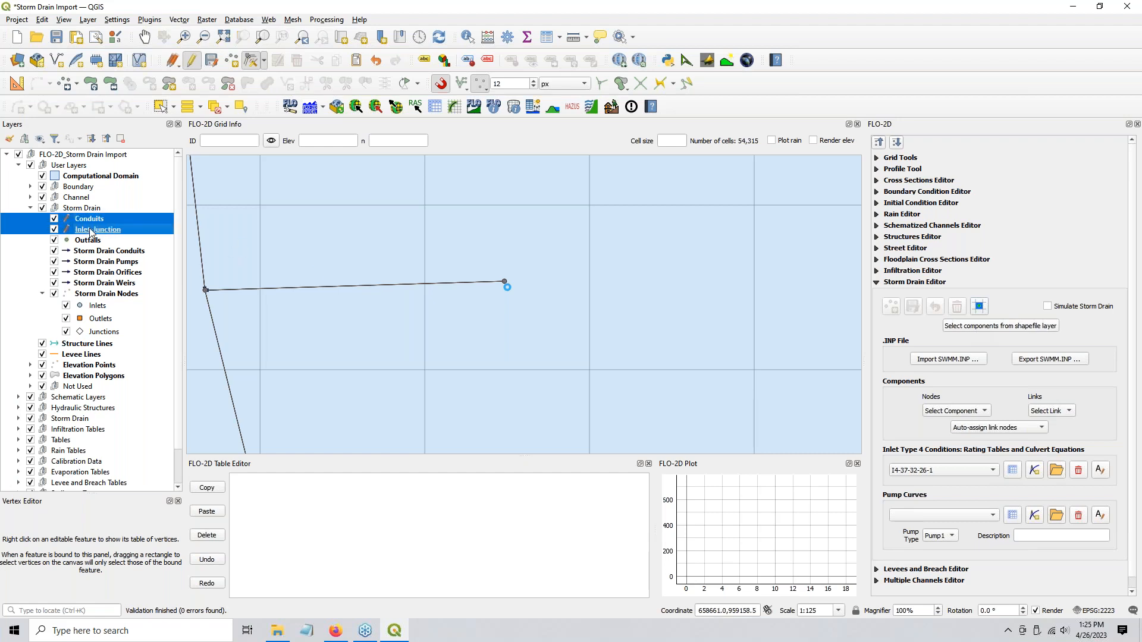
right_click(91, 232)
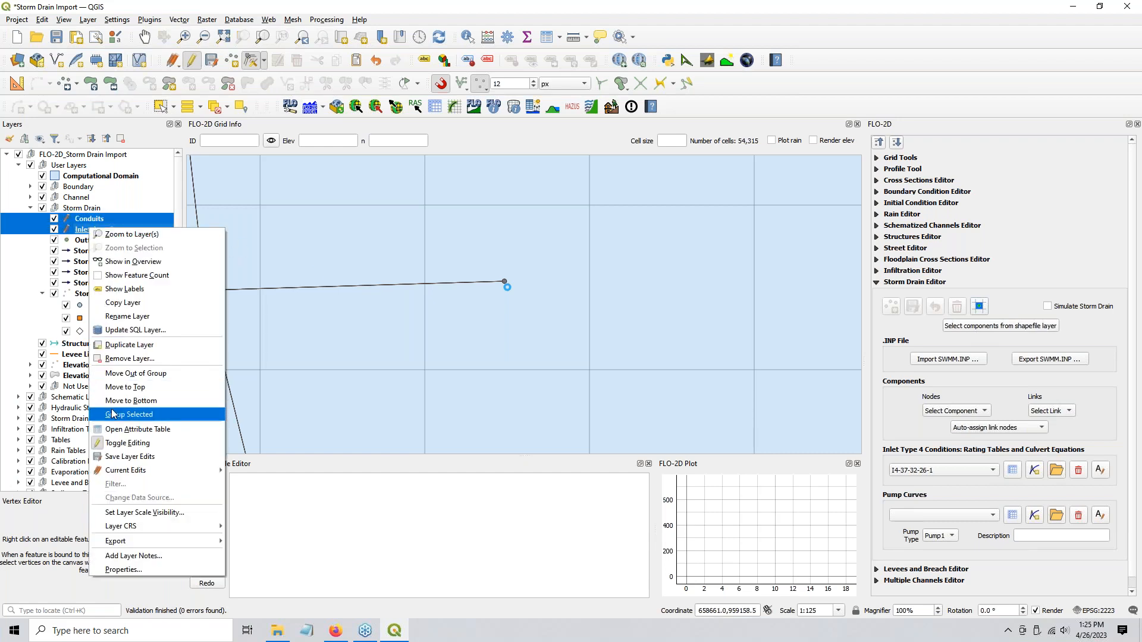
click(119, 444)
click(592, 321)
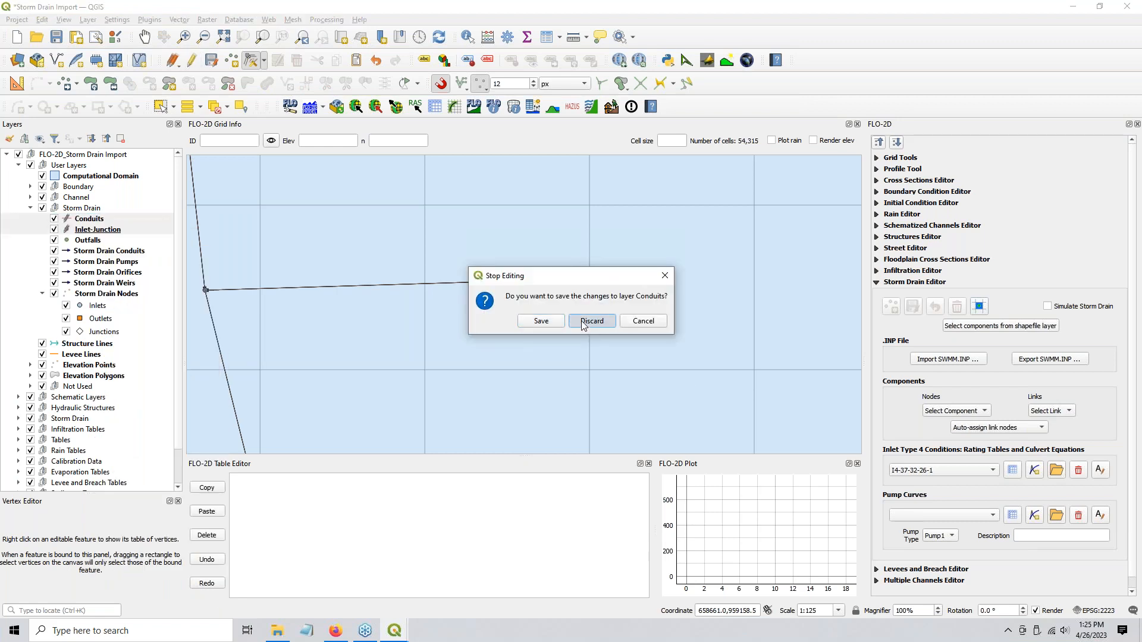
click(592, 322)
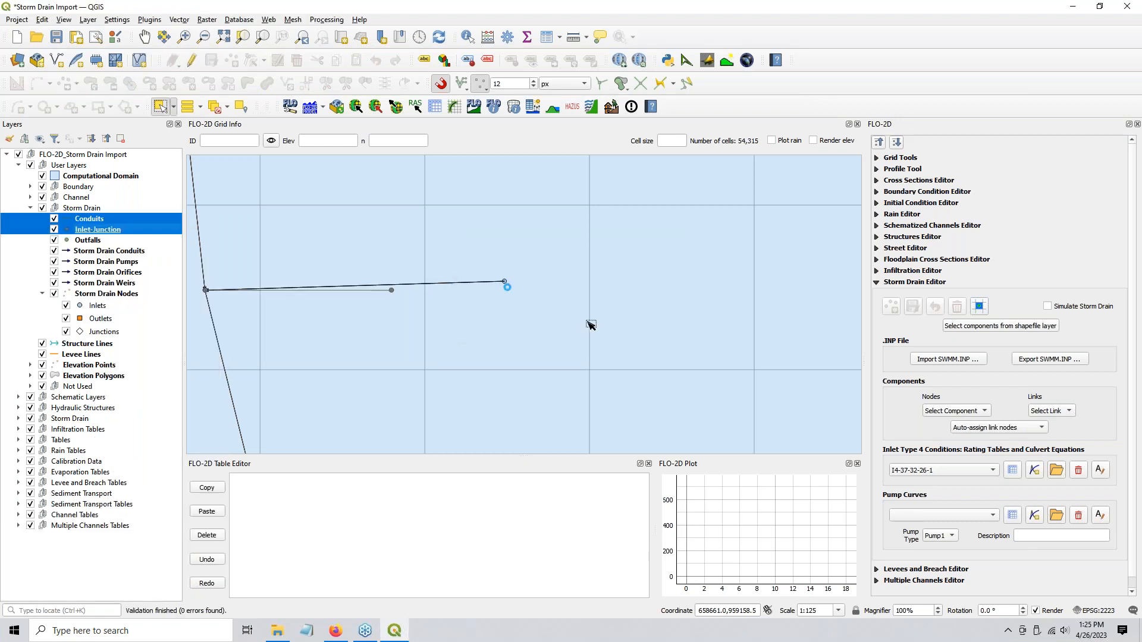
- Import the storm drain nodes and links from the restored source layers, using the existing field assignments
click(983, 325)
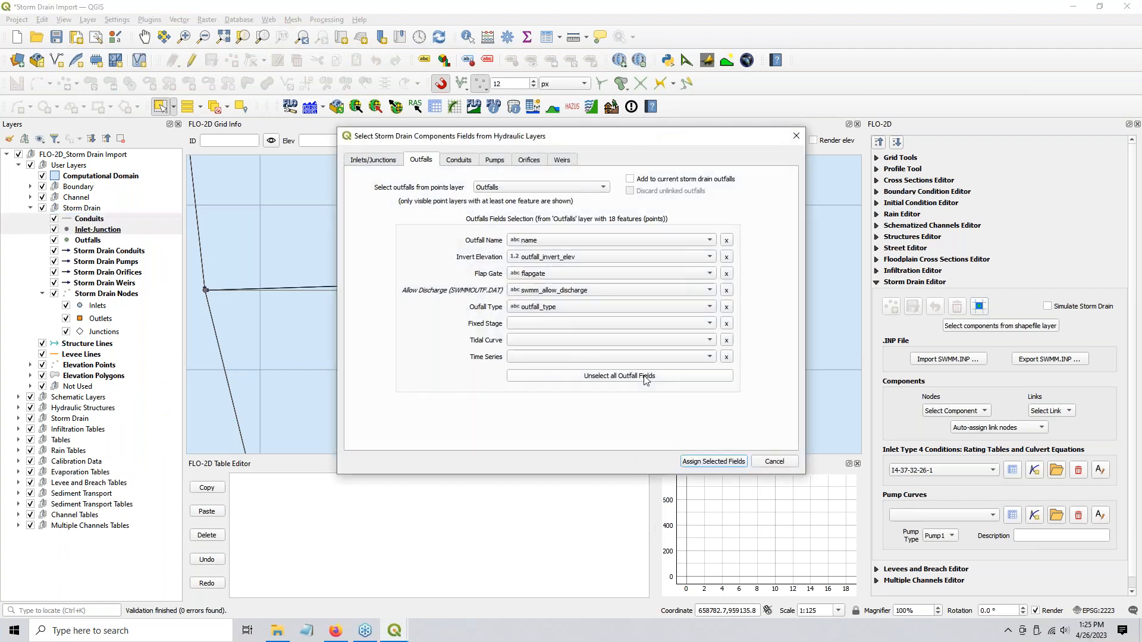
click(716, 463)
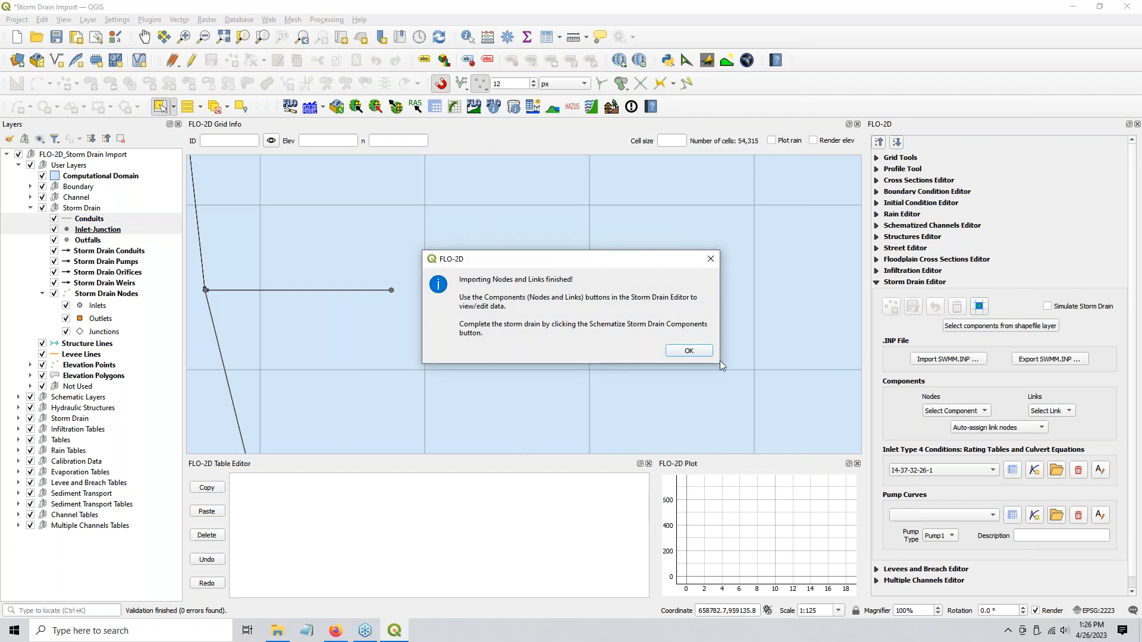
click(692, 353)
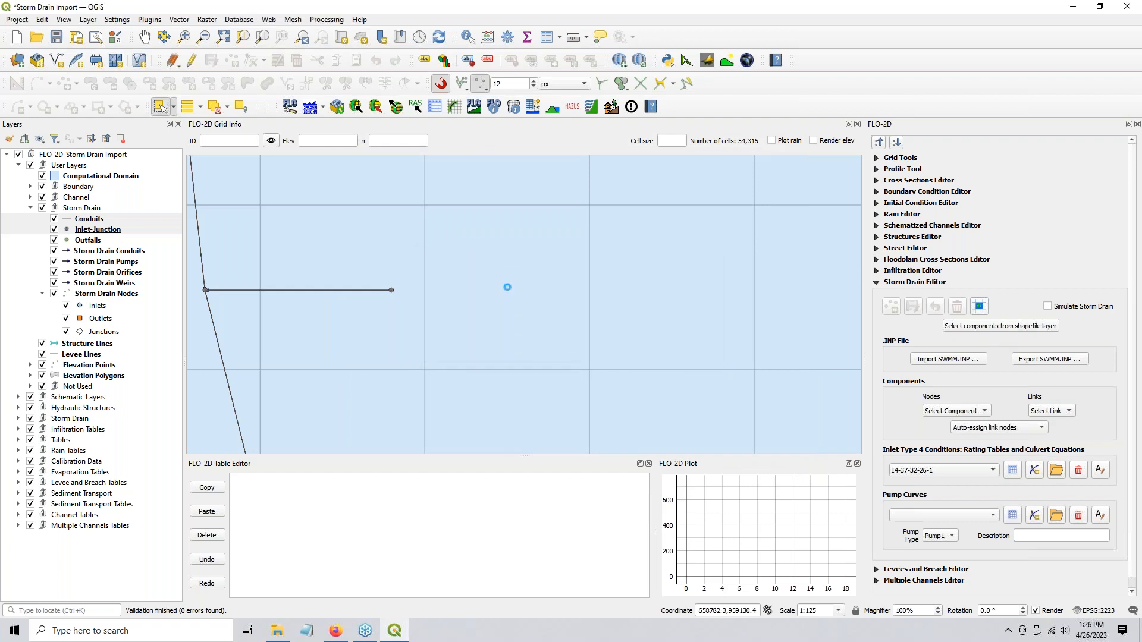
- Schematize the storm drain components from the reimported nodes and links
click(979, 306)
click(700, 346)
scroll(495, 308, down, 2)
scroll(499, 311, down, 1)
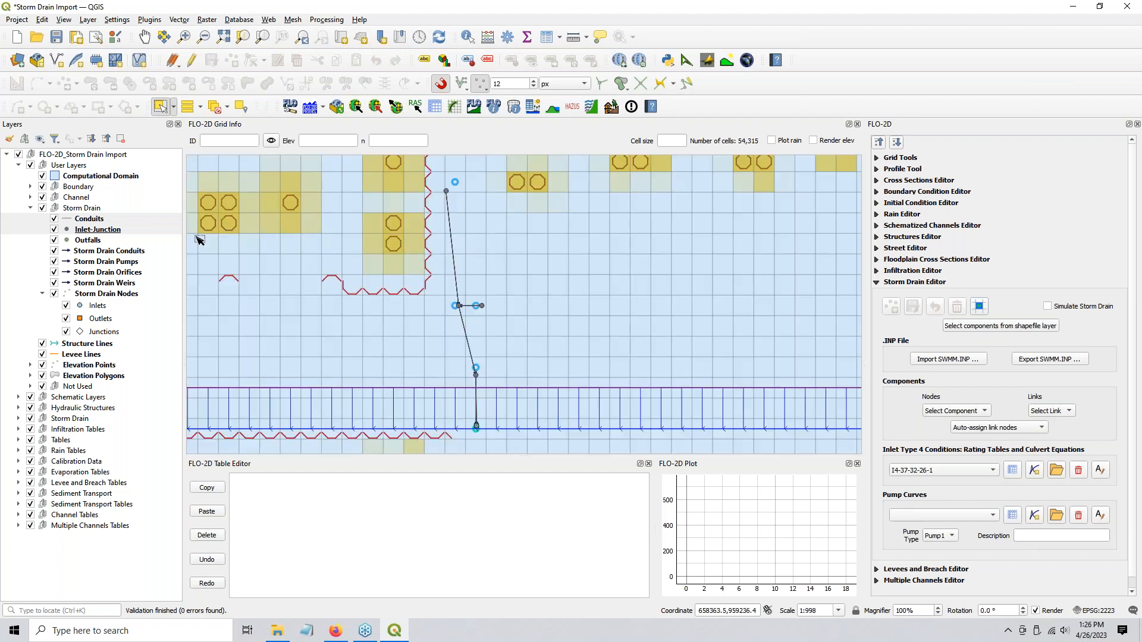
- Compare the Conduits, Inlet-Junction and Outfalls source layers with the Storm Drain Conduits through Storm Drain Nodes layers, collapsing the nodes legend
click(85, 221)
shift+click(93, 241)
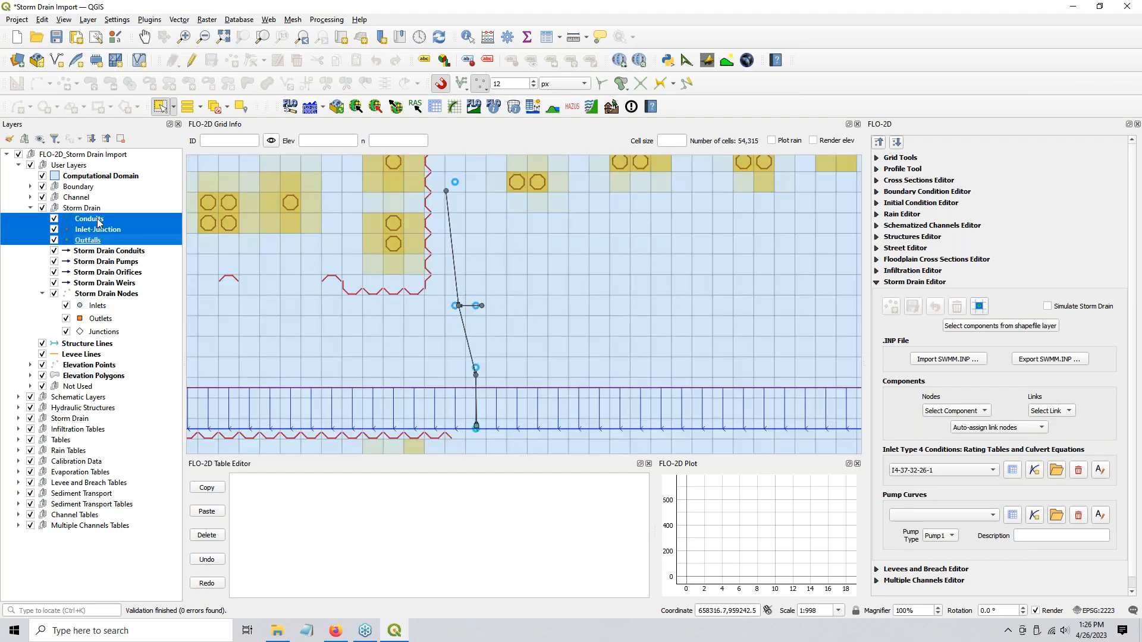
click(112, 252)
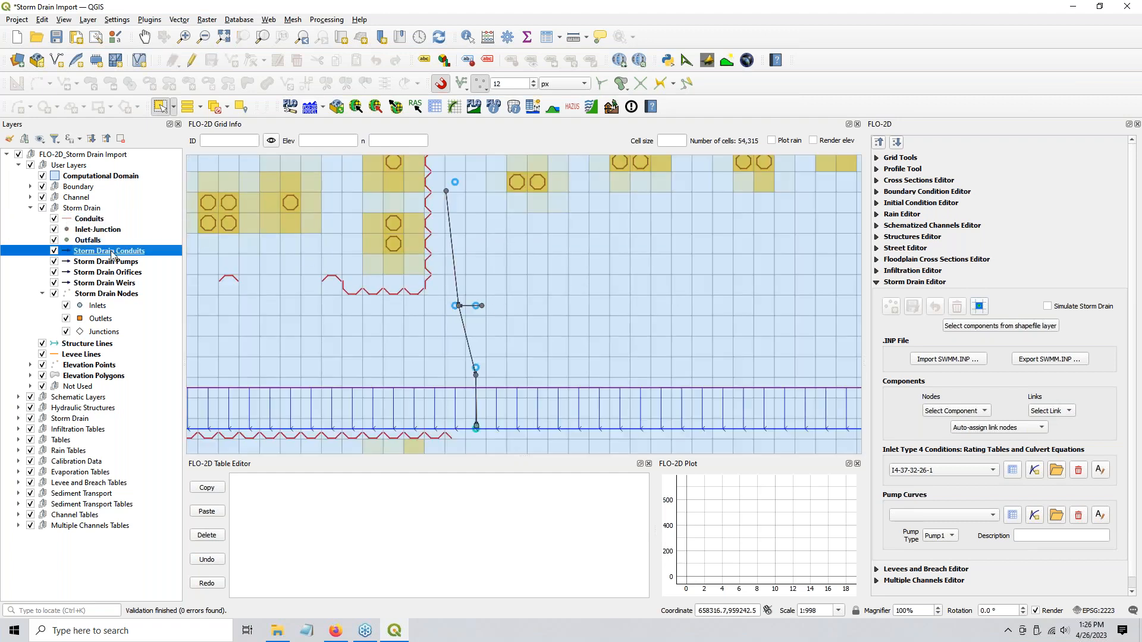
shift+click(112, 295)
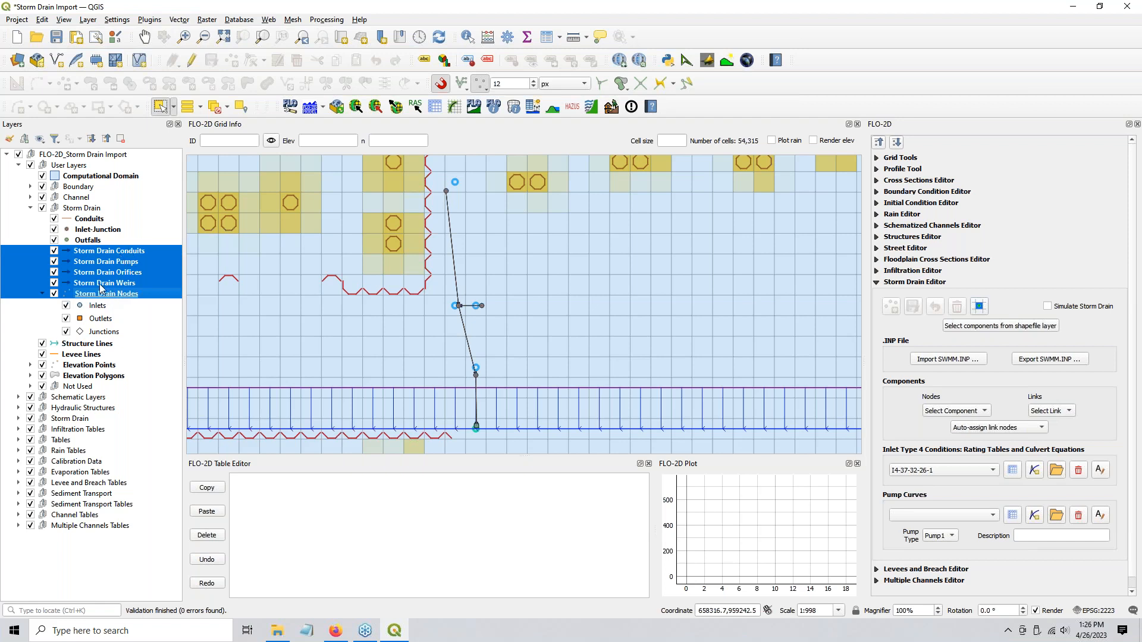
click(42, 294)
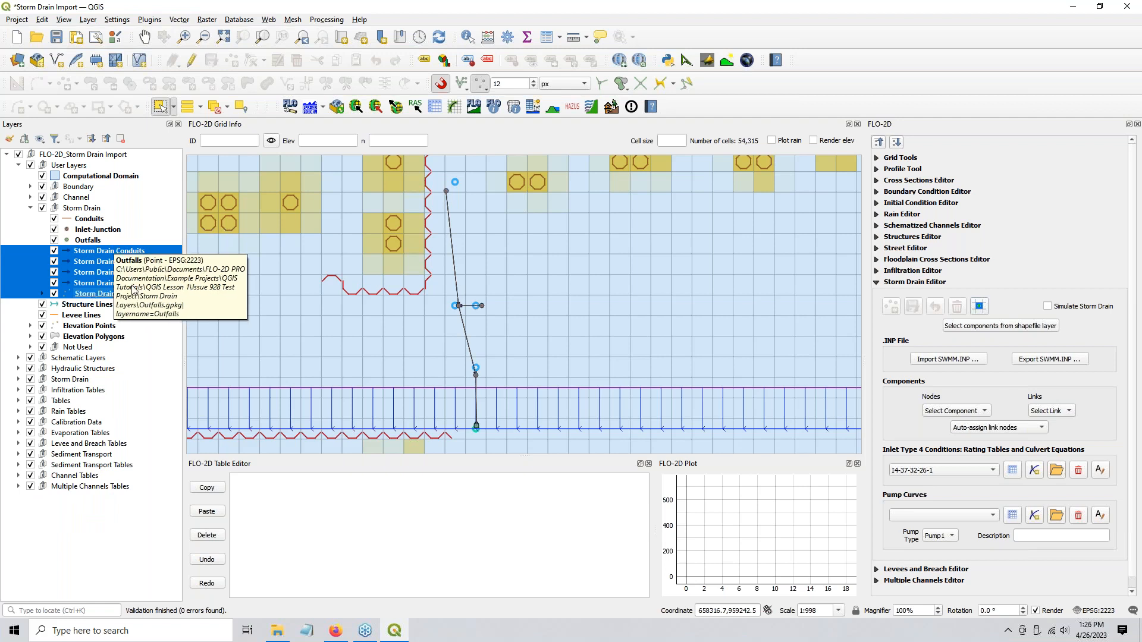
click(98, 241)
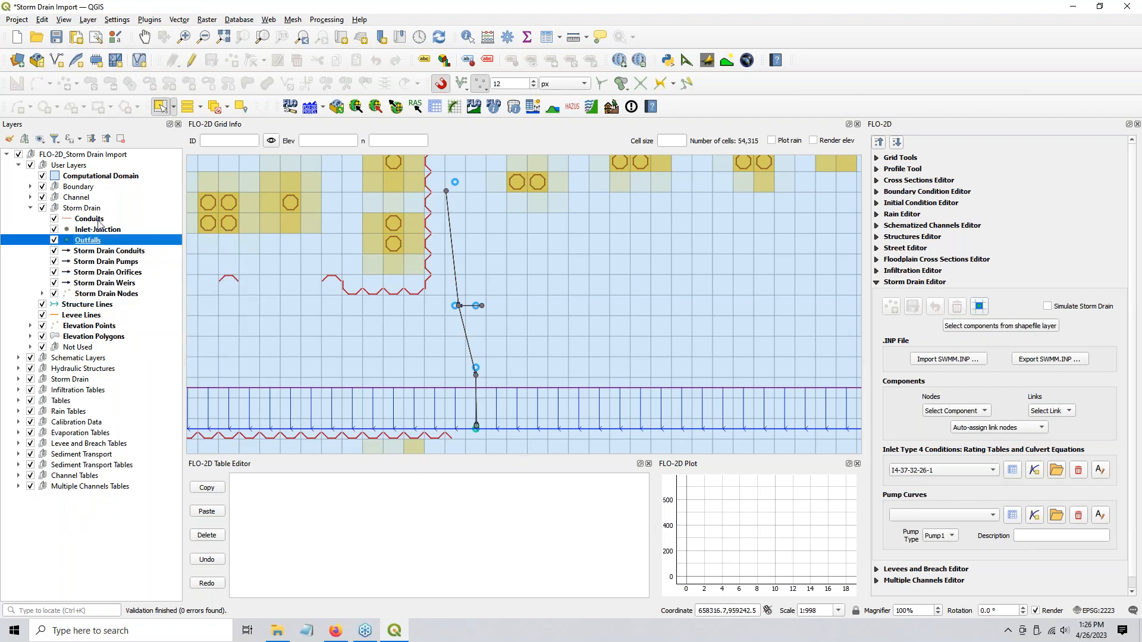
shift+click(99, 218)
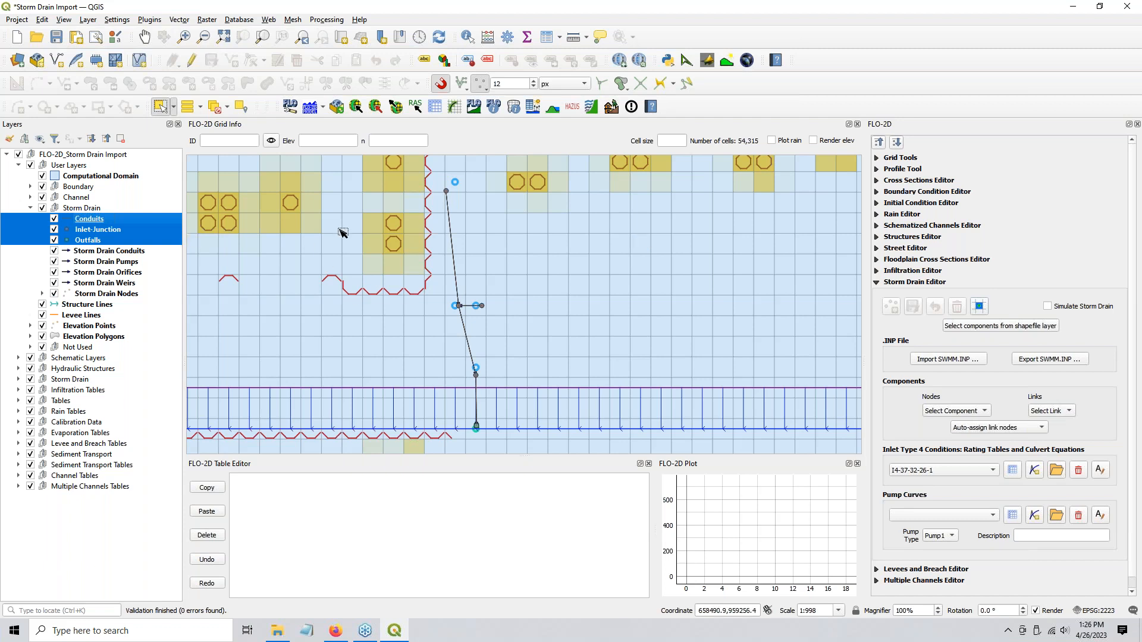
- Start exporting the FLO-2D data files, checking the project's Export Dat Files folder in File Explorer and choosing it as the destination
click(394, 107)
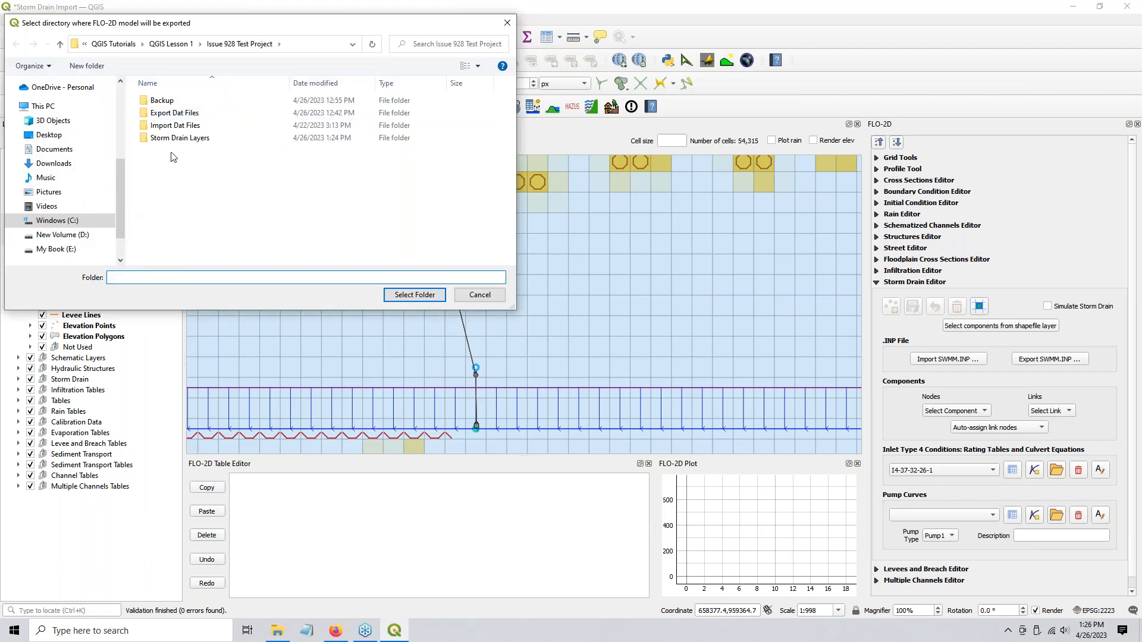
click(172, 112)
click(276, 635)
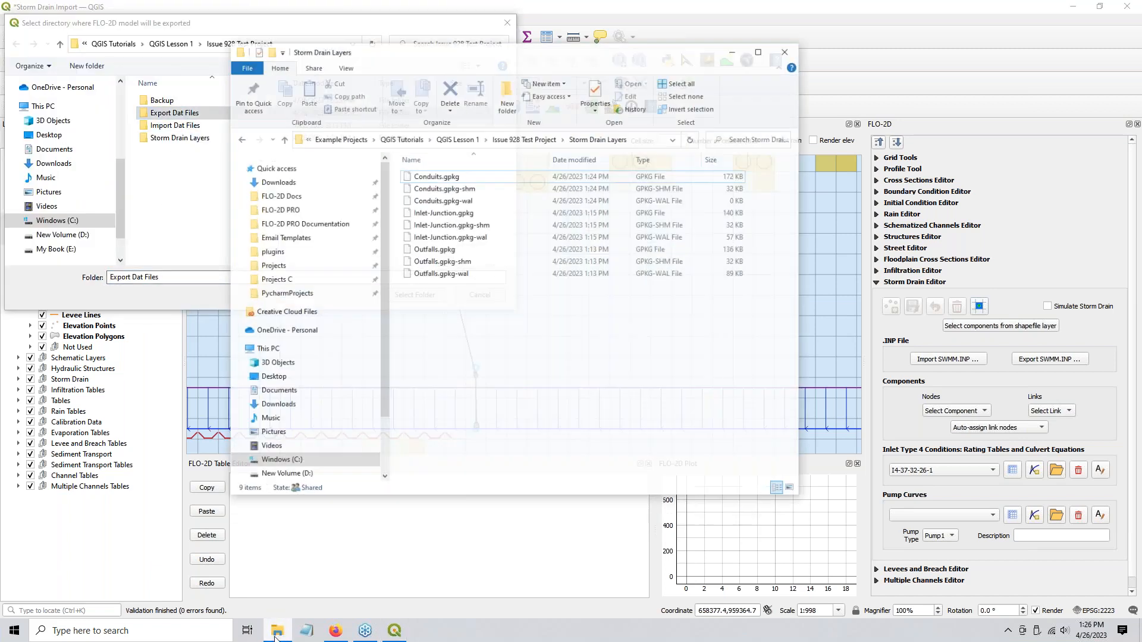
click(530, 120)
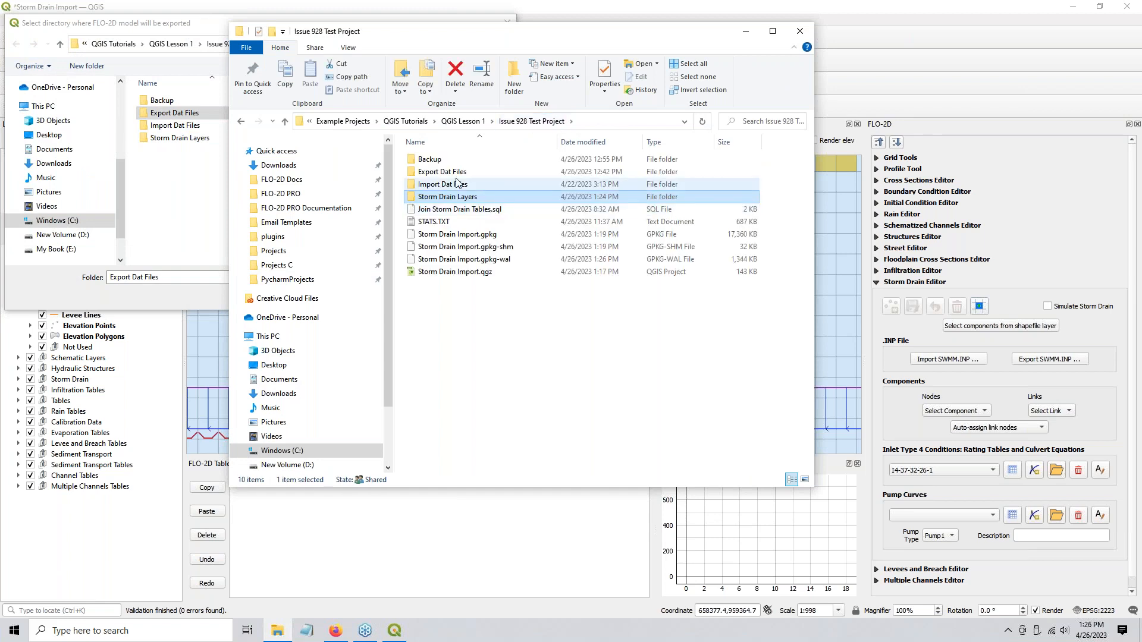
double_click(465, 171)
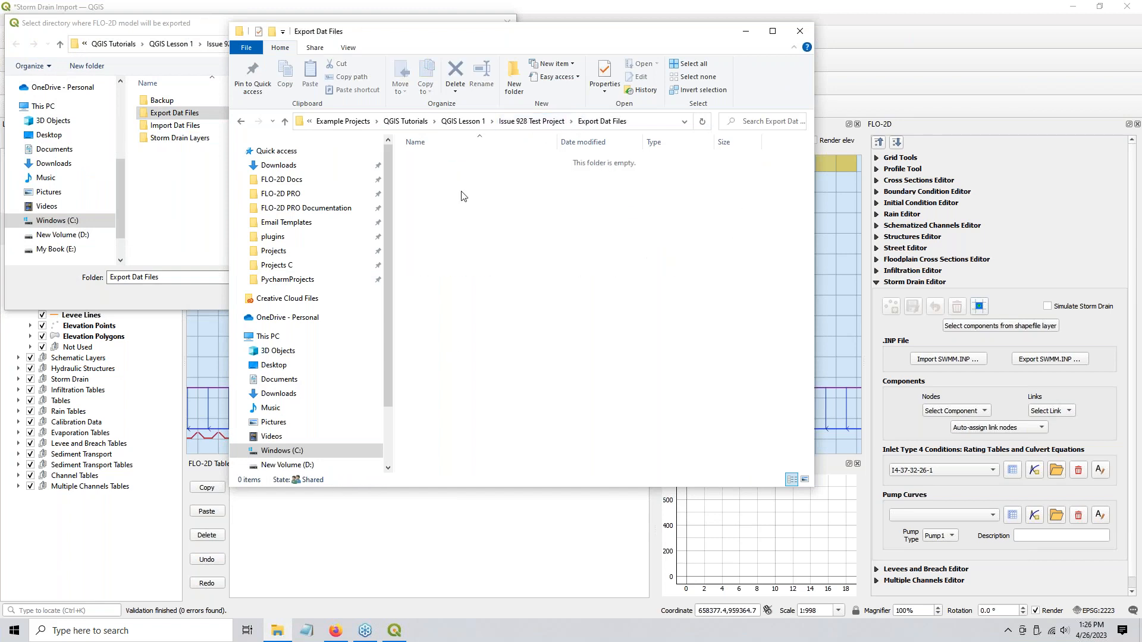
click(746, 31)
double_click(159, 113)
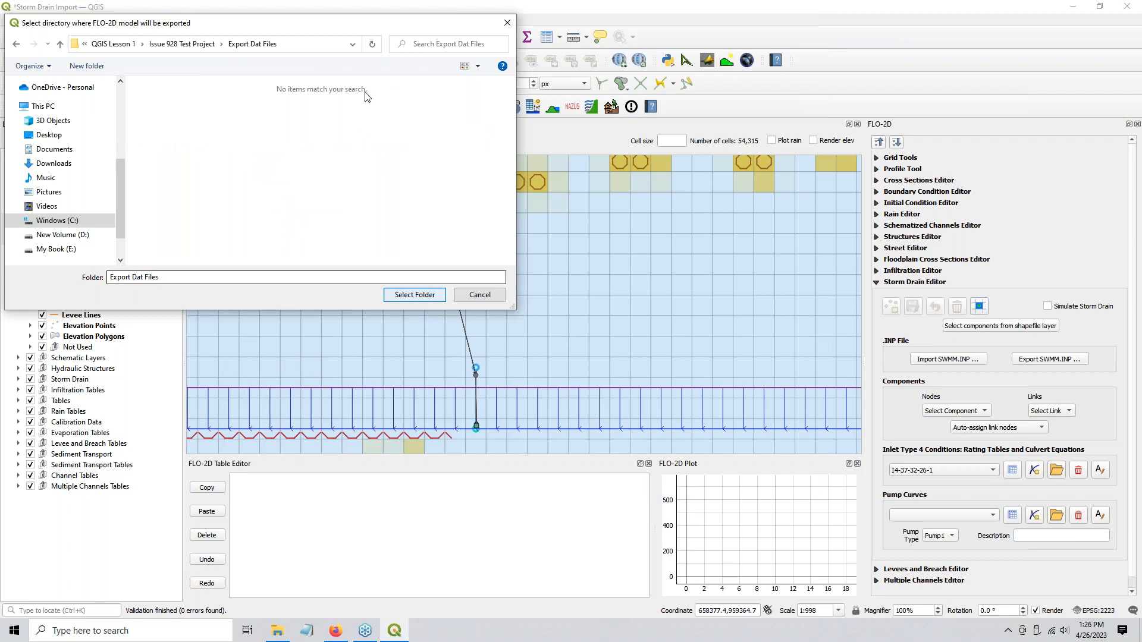
drag(316, 25, 474, 114)
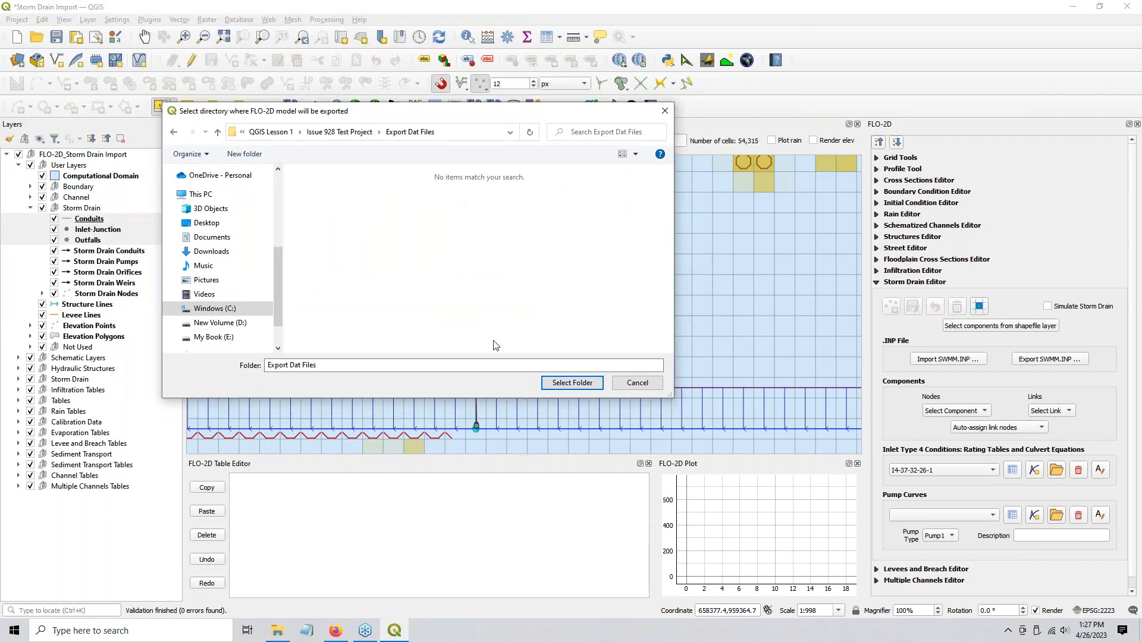
click(568, 384)
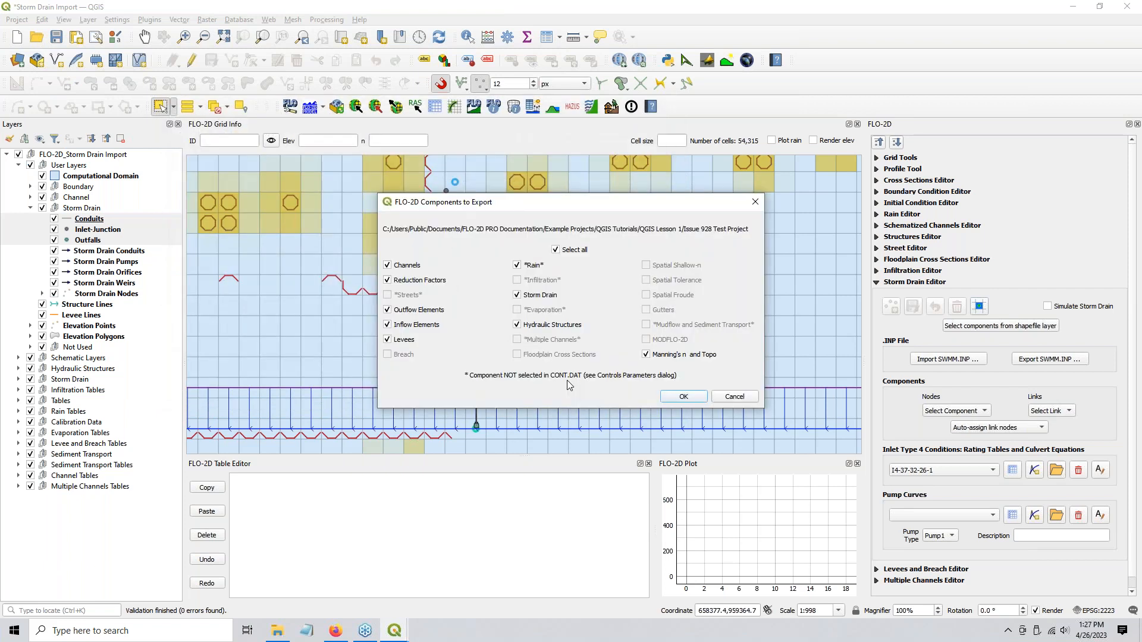
- Limit the exported components to Storm Drain and agree to export the storm drain files
click(556, 250)
click(685, 397)
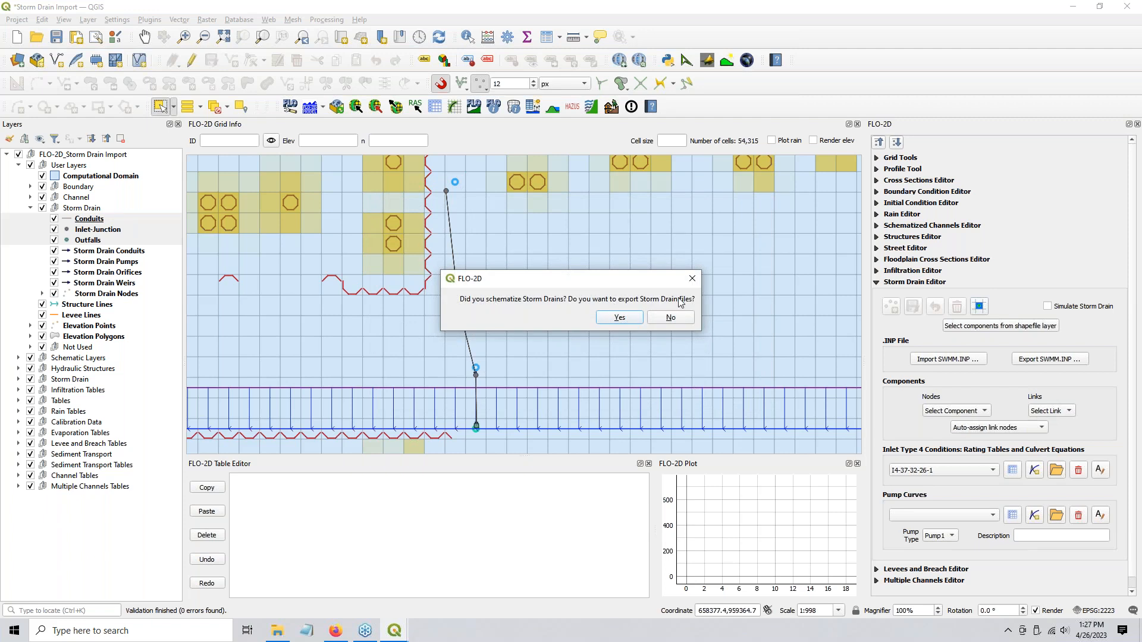
click(619, 319)
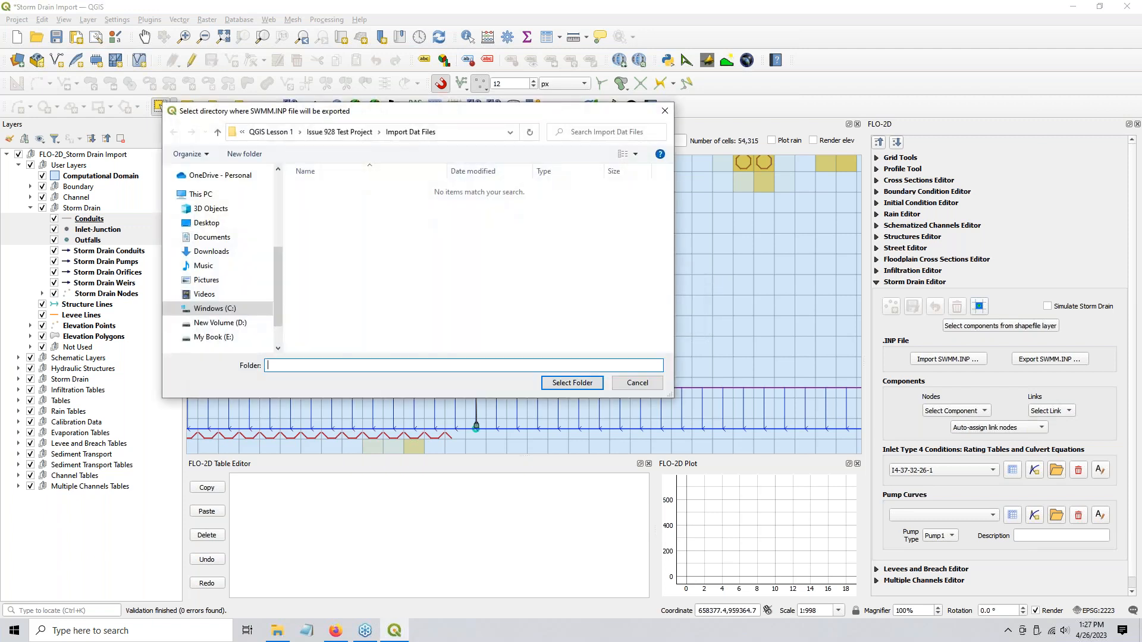
- Export SWMM.INP to the Export Dat Files folder of Issue 928 Test Project with the default title, options and report settings
click(405, 133)
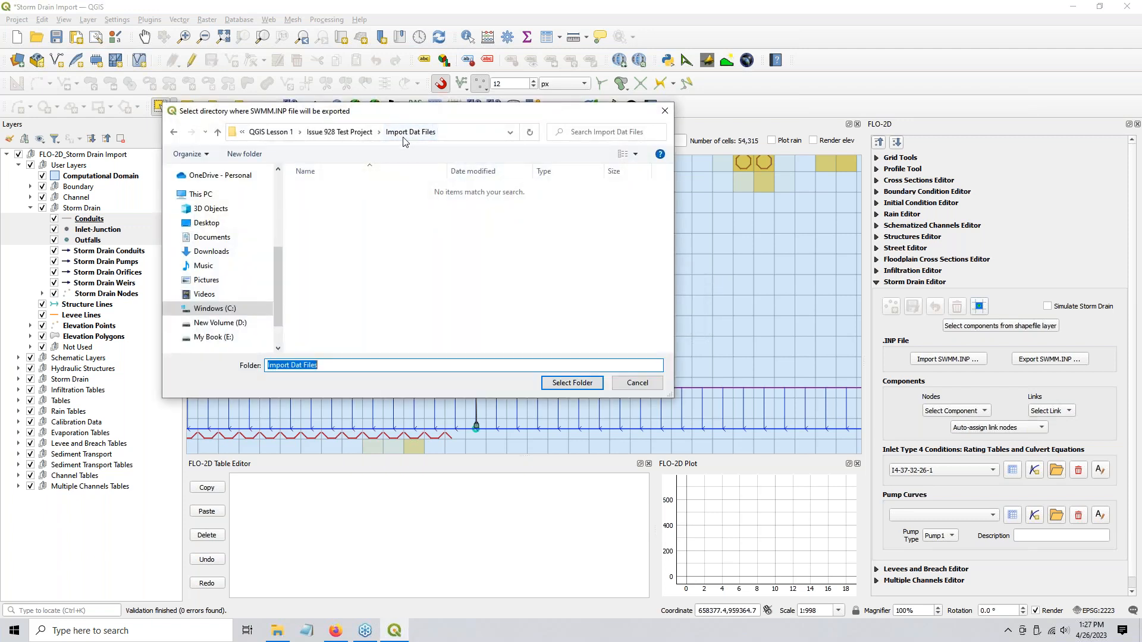
click(333, 132)
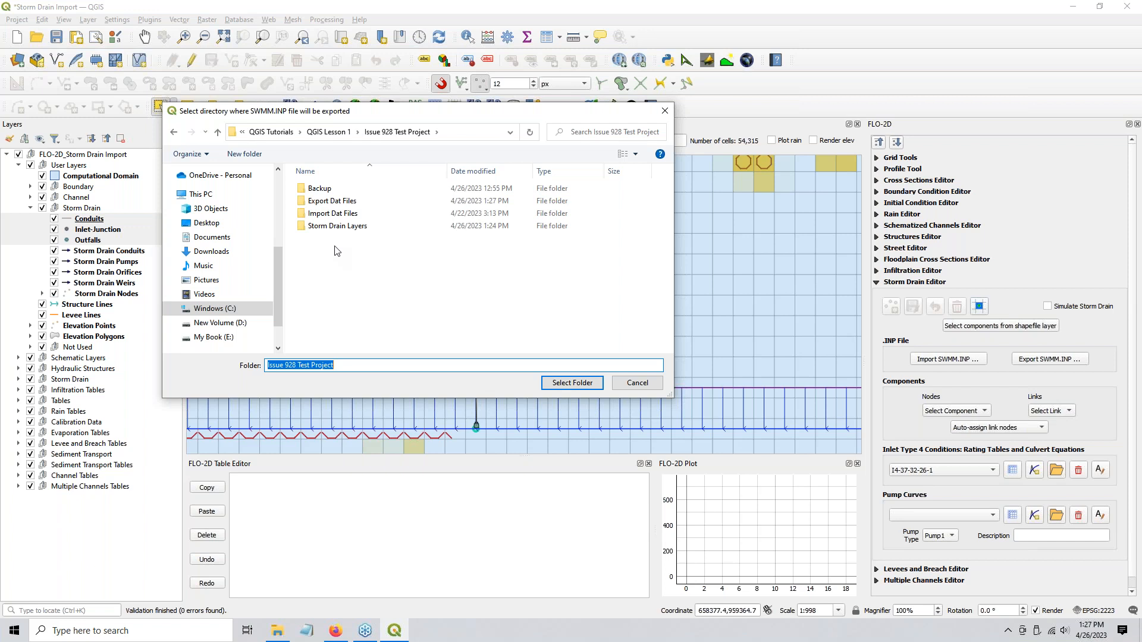
click(325, 206)
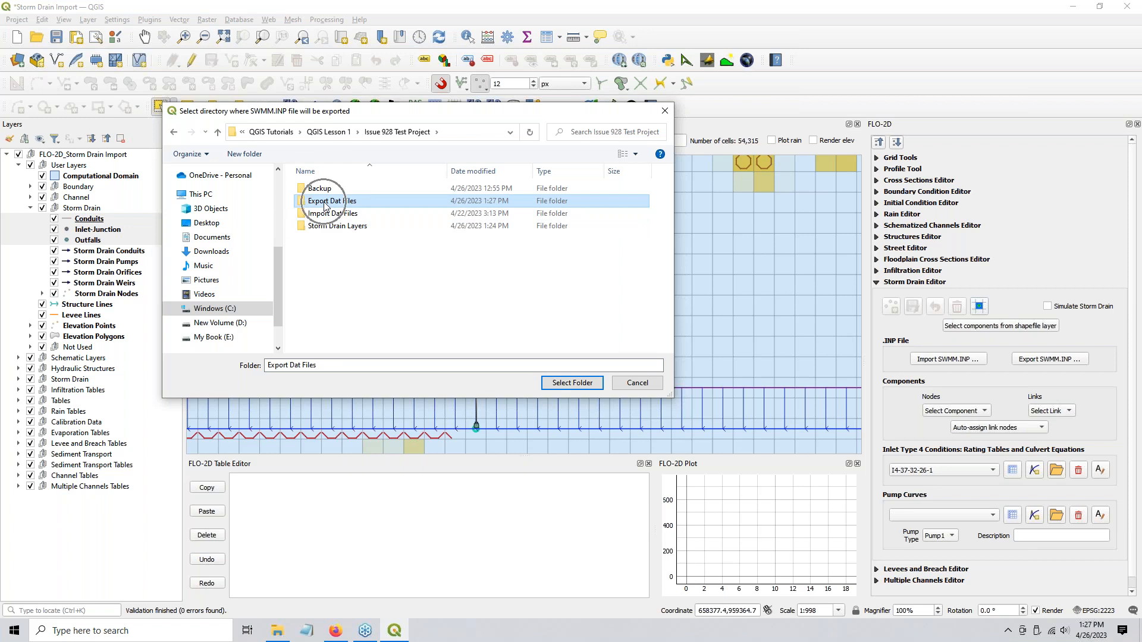
click(592, 383)
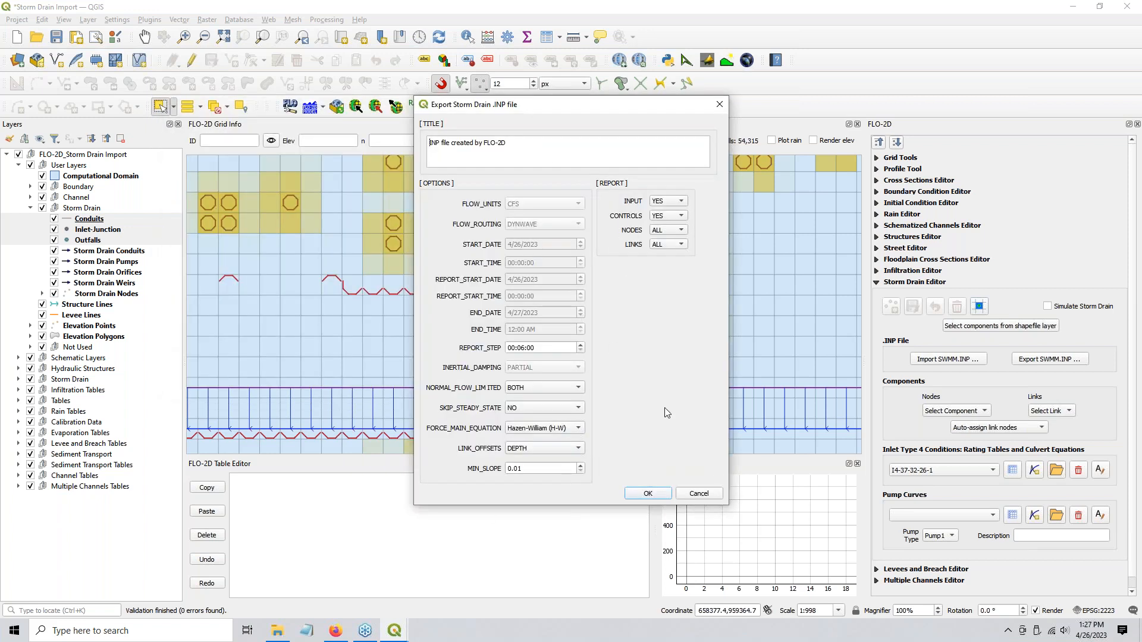
click(647, 493)
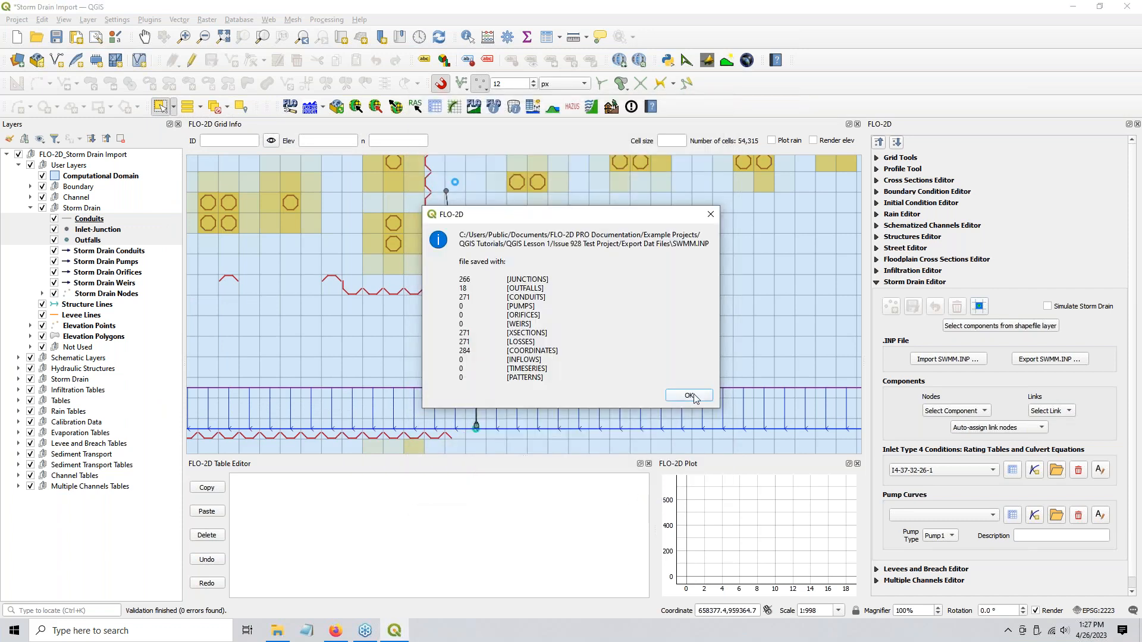
click(689, 396)
click(700, 371)
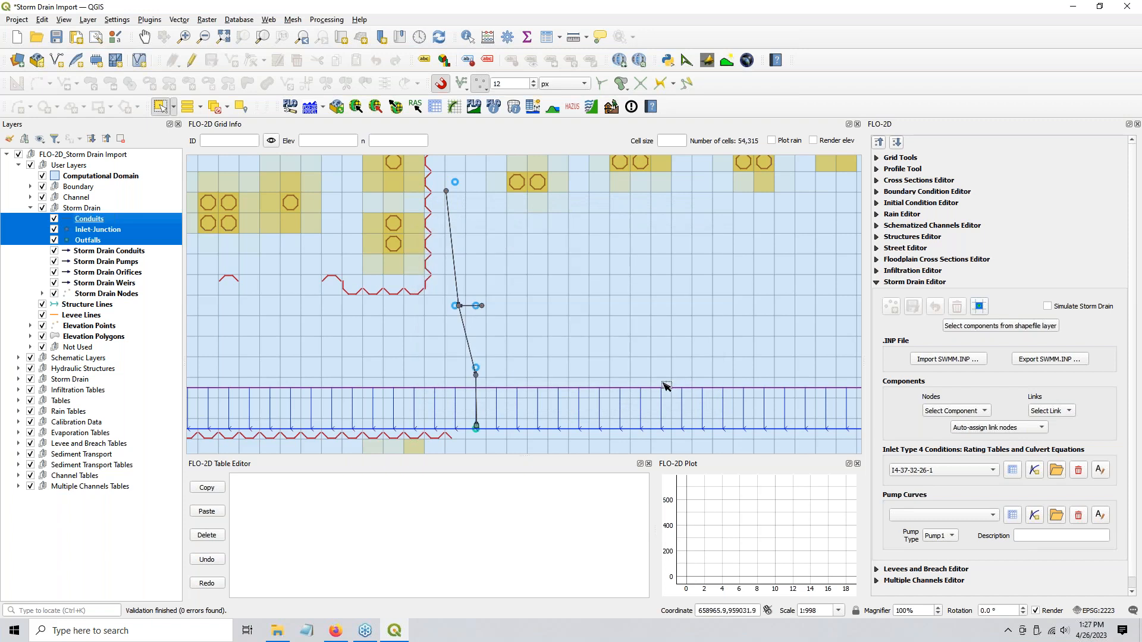
- Switch to File Explorer and delete TOLER.DAT and CONT.DAT from the Export Dat Files folder
click(281, 630)
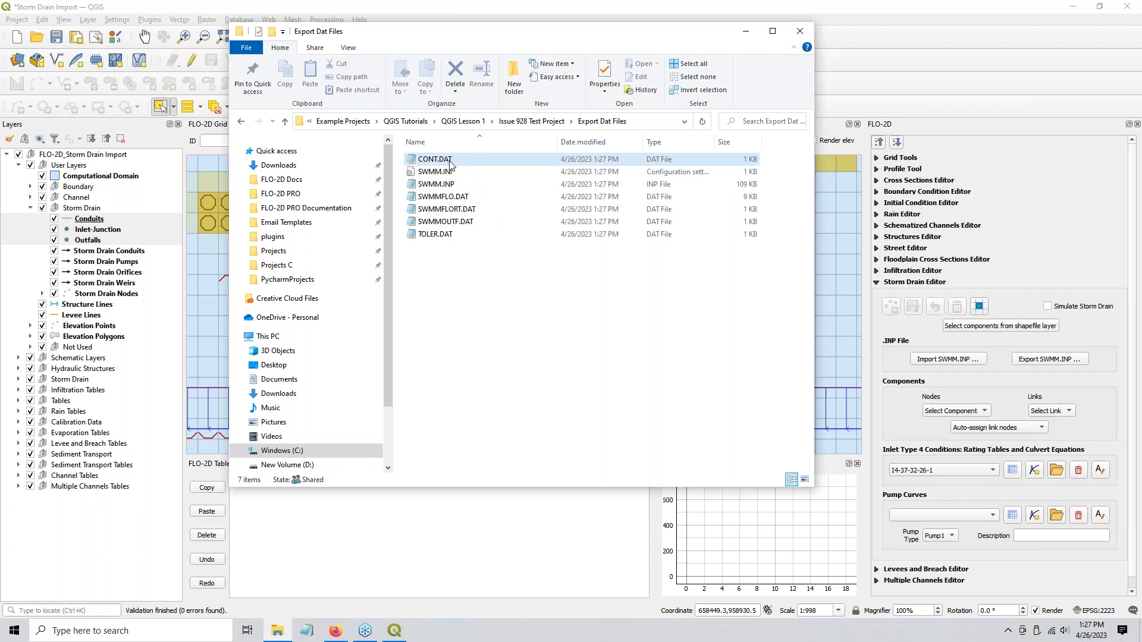
click(432, 234)
shift+click(446, 167)
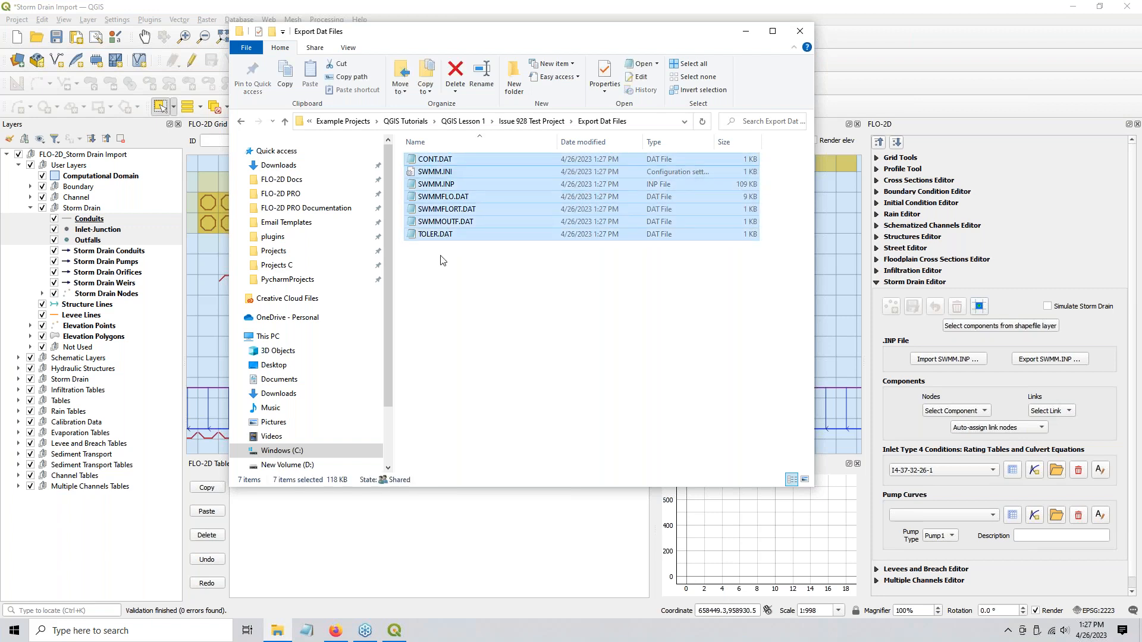
click(457, 321)
click(447, 235)
key(Delete)
click(432, 161)
key(Delete)
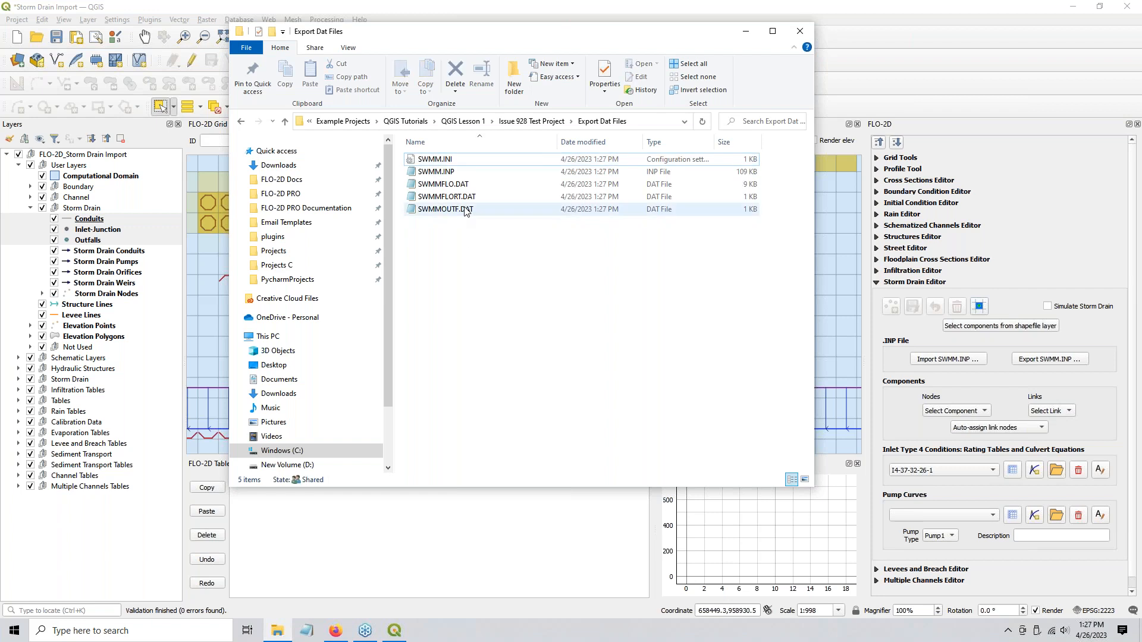
- Go through the exported SWMMFLO.DAT, SWMMFLORT.DAT and SWMMOUTF.DAT files in the folder
click(457, 184)
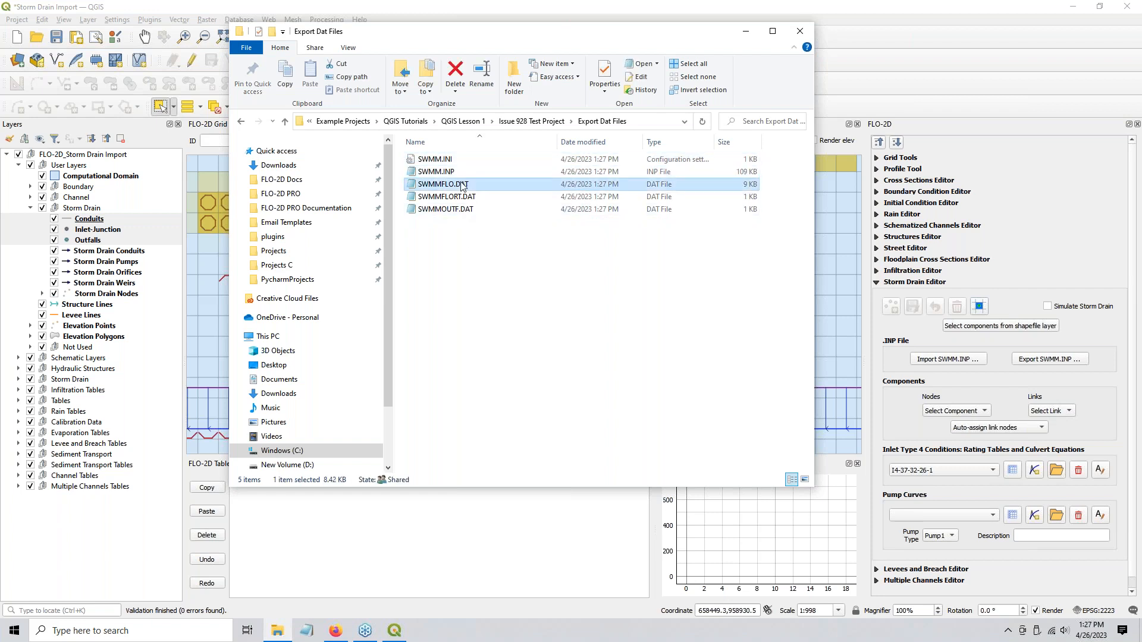
click(467, 198)
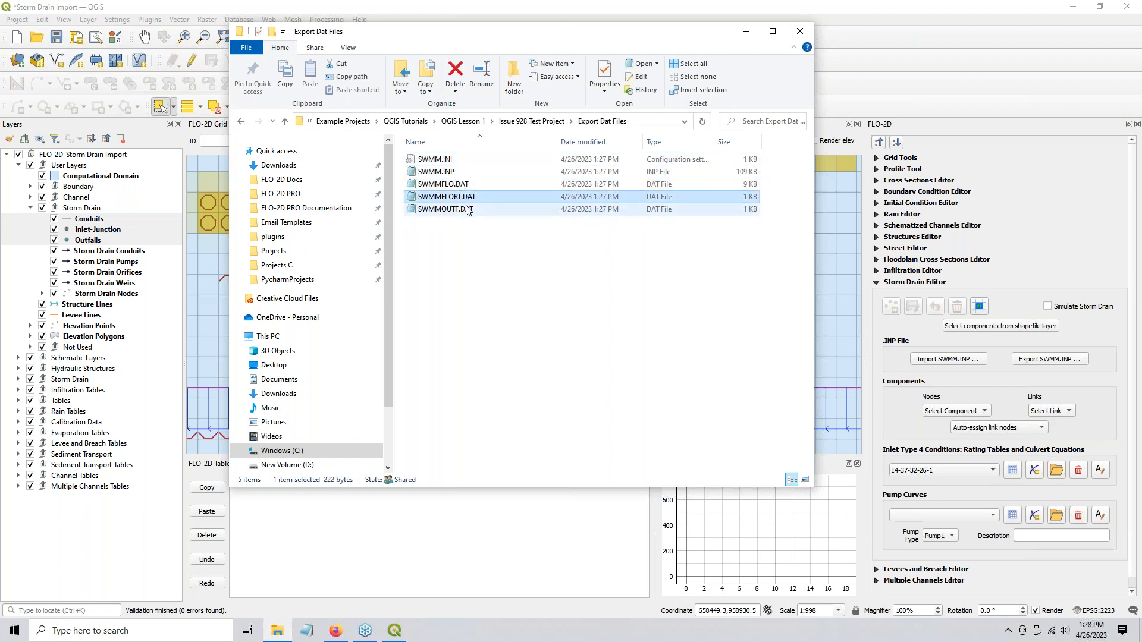
click(466, 210)
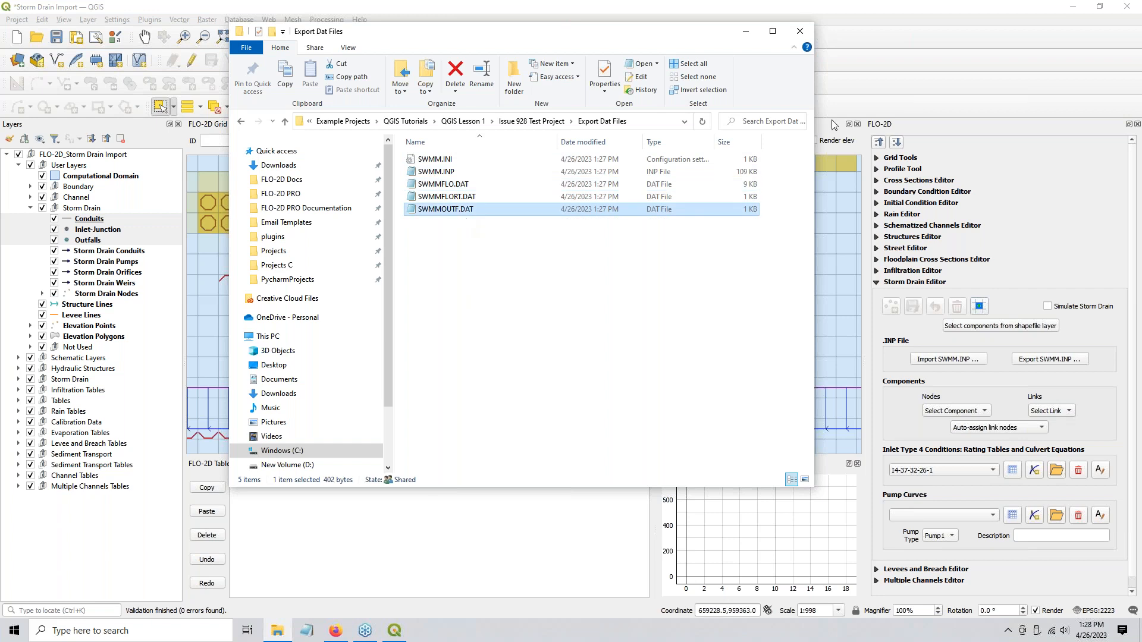
- Save and close the Storm Drain Import project in QGIS, and return to the Issue 928 Test Project folder in File Explorer
click(745, 31)
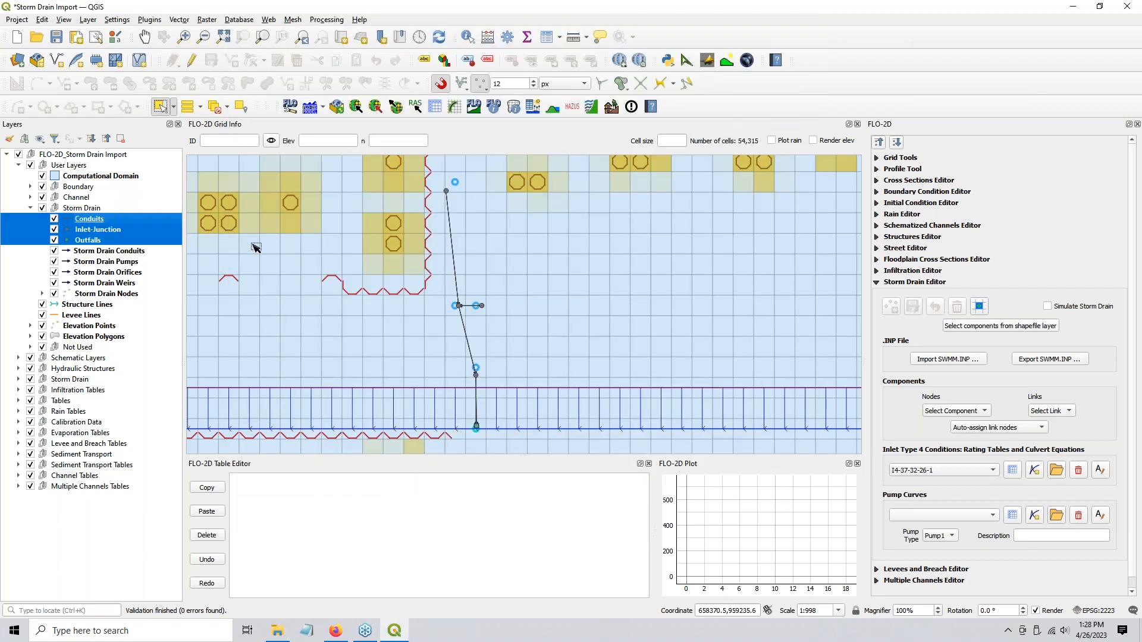
click(57, 37)
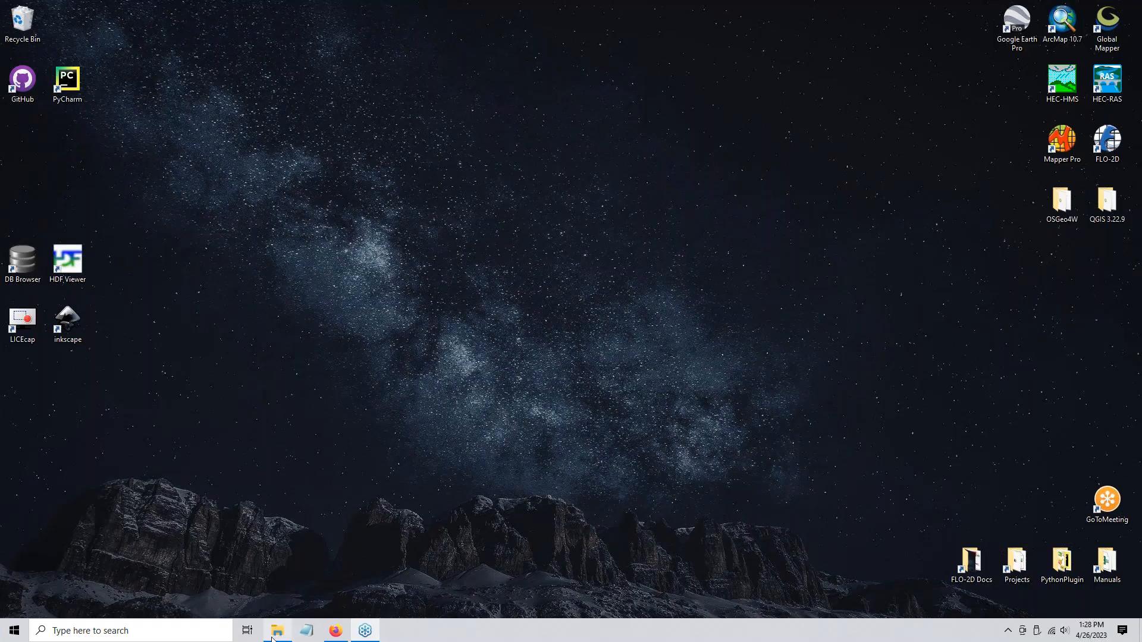
click(282, 631)
click(532, 120)
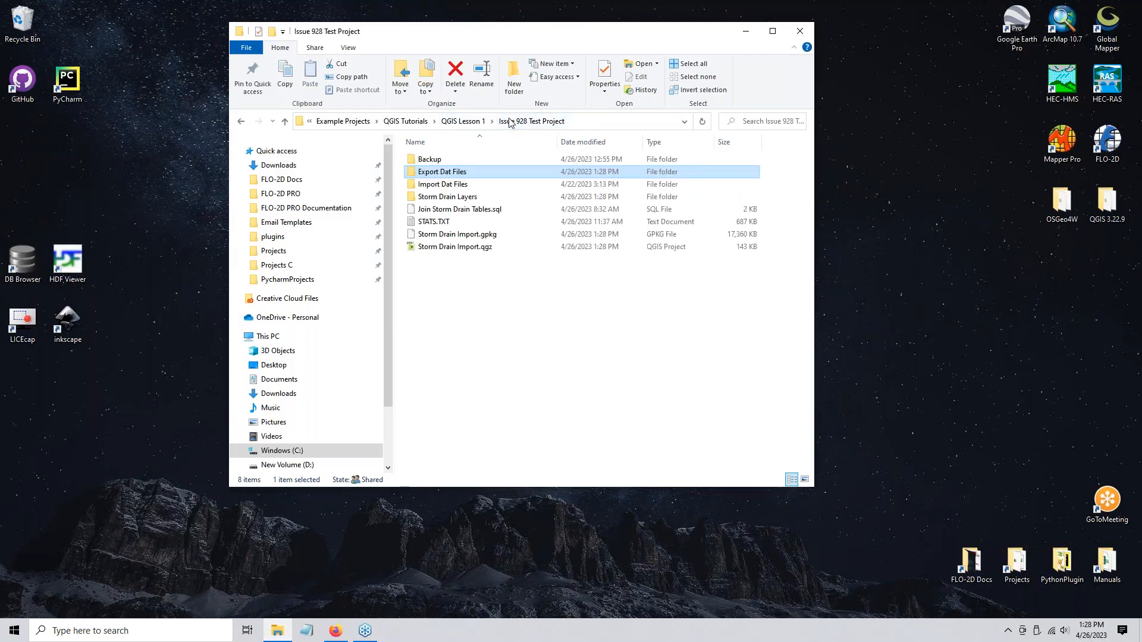
- Compress Storm Drain Import.gpkg and Storm Drain Import.qgz into the archive Issue 928 Test Project.7z
drag(456, 279, 467, 236)
right_click(467, 250)
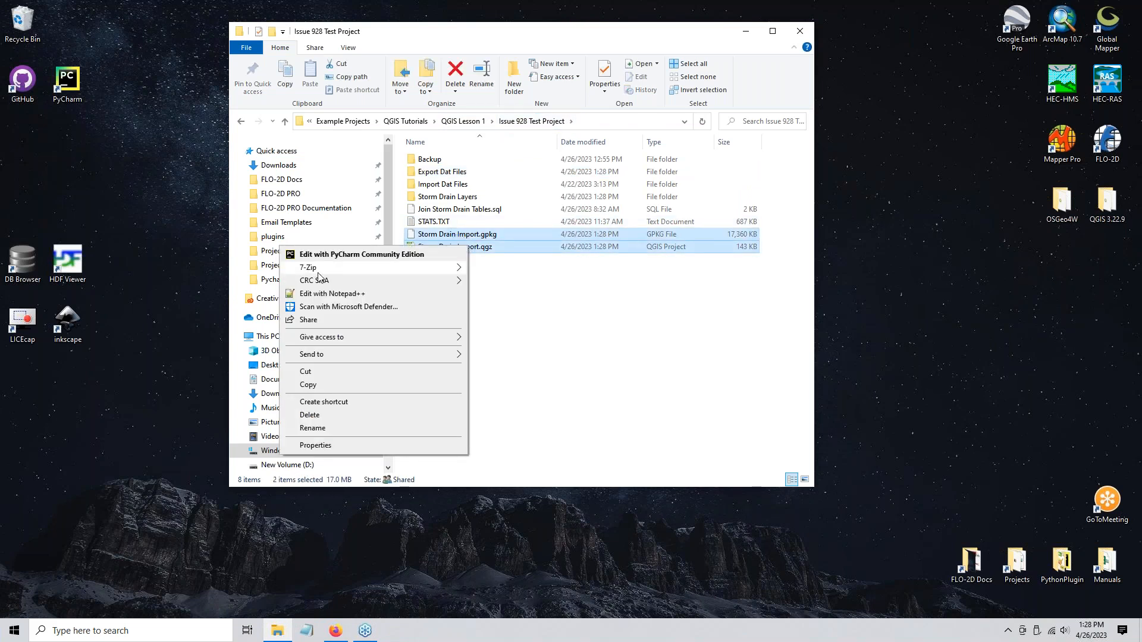
mouse_move(417, 268)
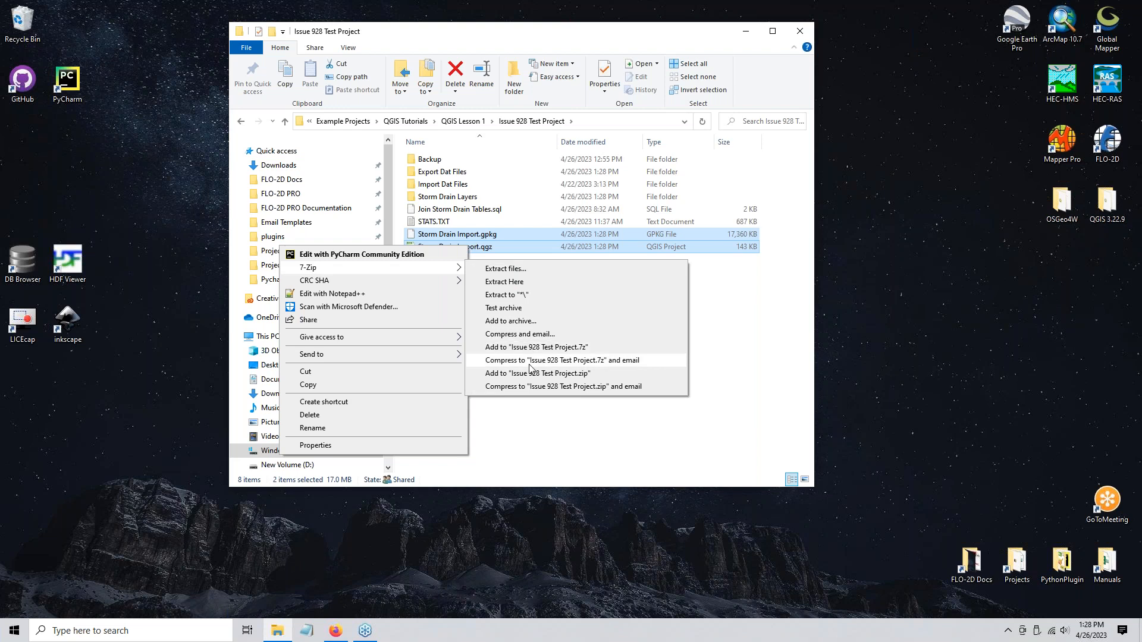
click(536, 347)
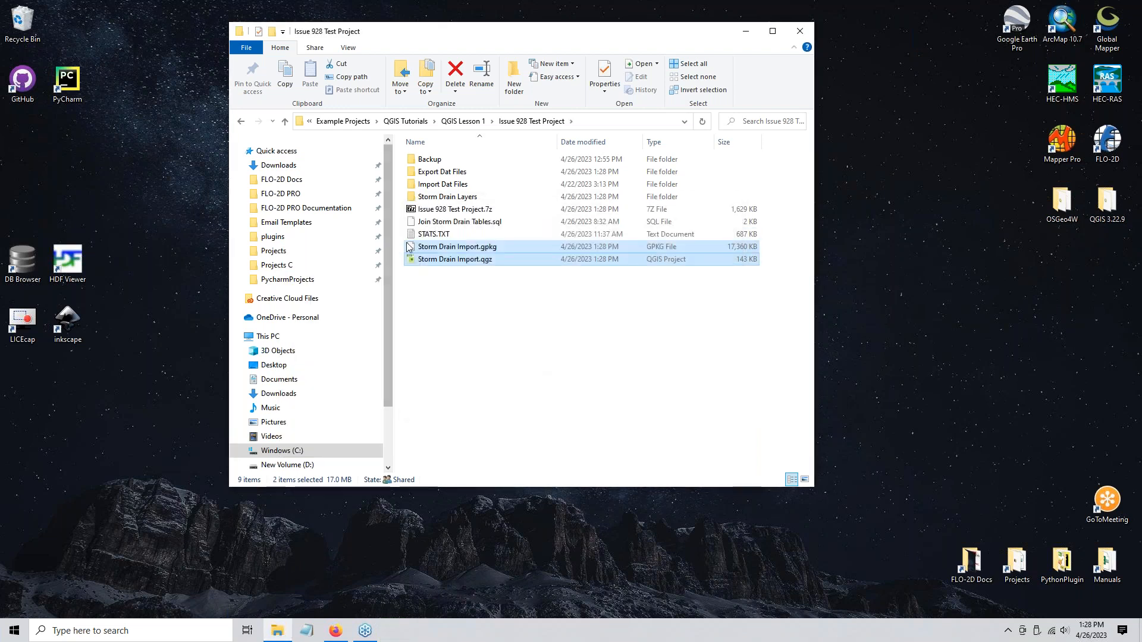
- Rename the new project archive to "storm drain import ext layers OK" and move it into the Backup folder
click(476, 213)
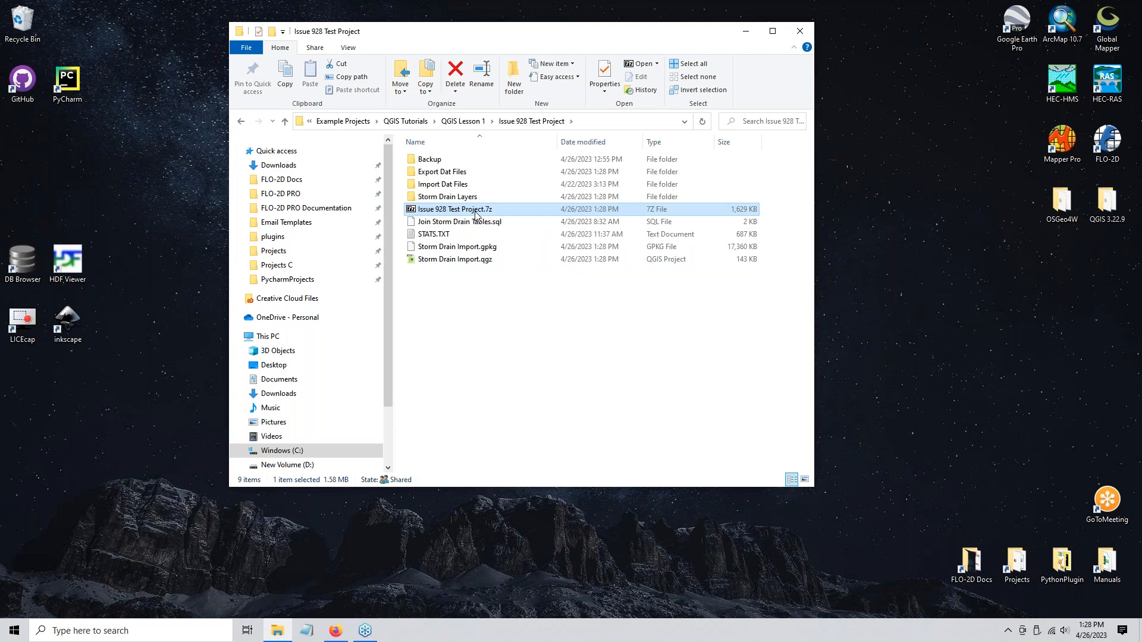
key(F2)
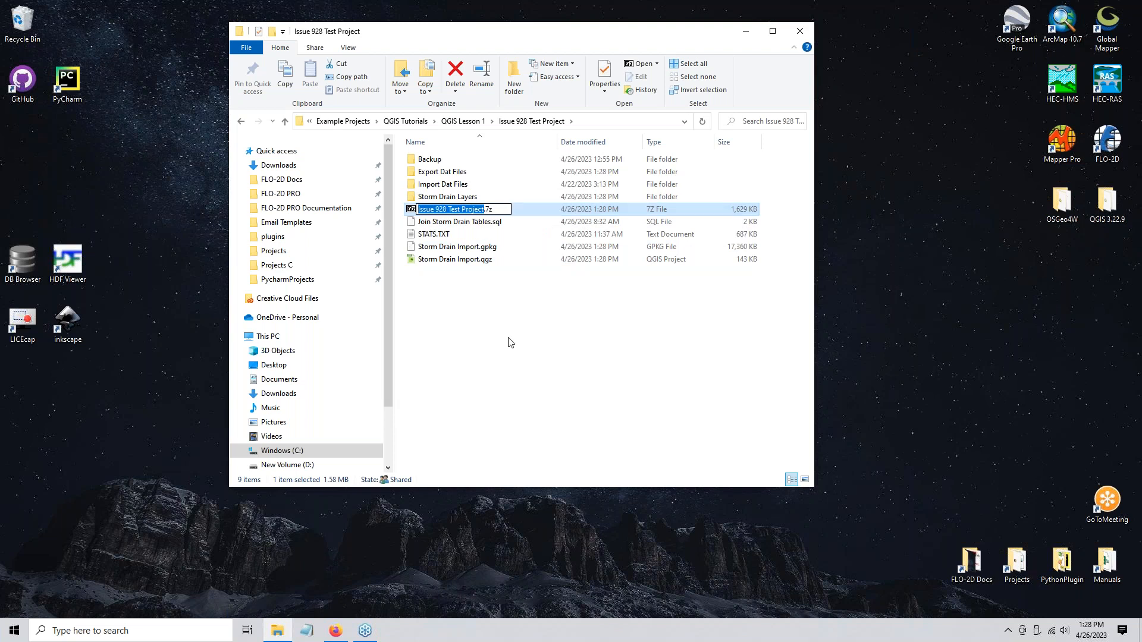
text(storm drain import)
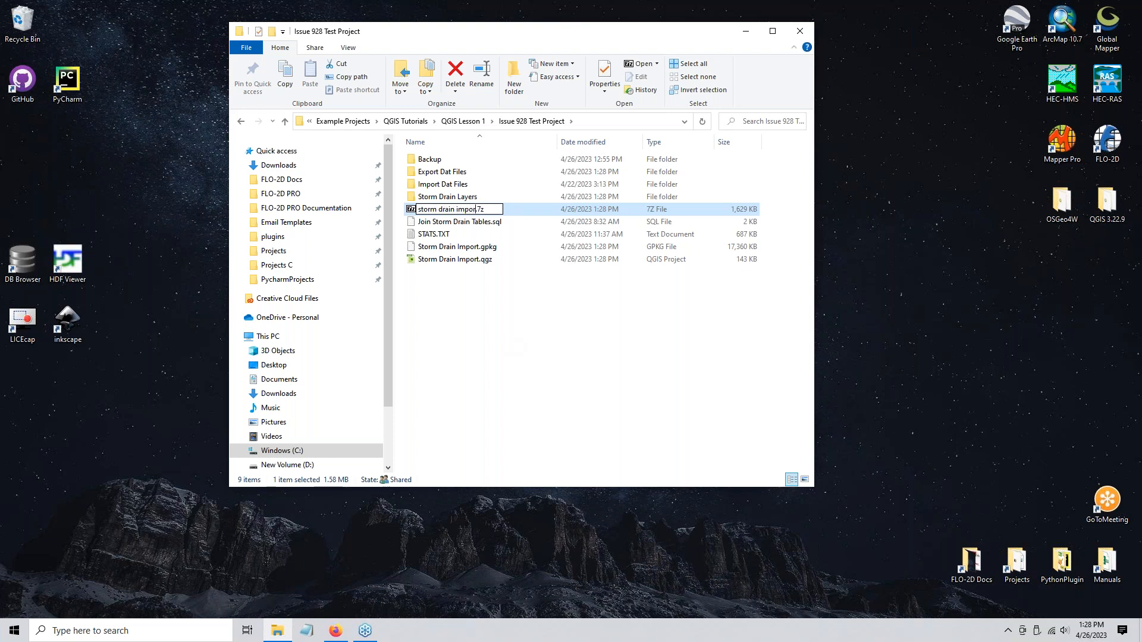
text( sext layers OK)
key(Return)
drag(428, 235, 470, 171)
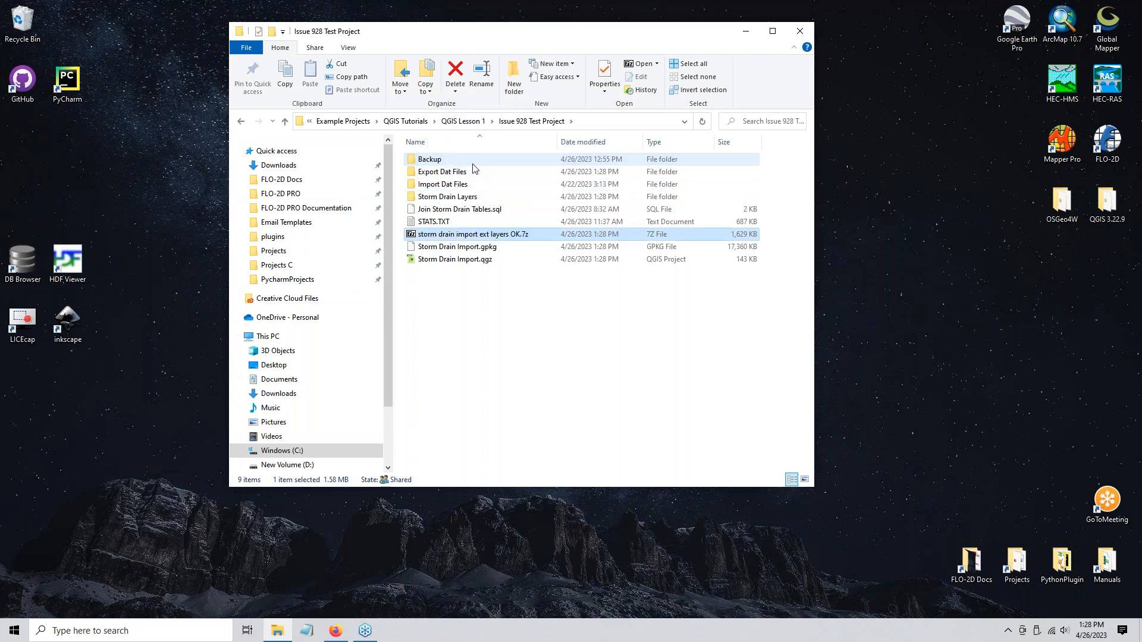
- In the Storm Drain Layers folder, compress Conduits.gpkg, Inlet-Junction.gpkg and Outfalls.gpkg into Storm Drain Layers.7z
double_click(475, 197)
drag(455, 209, 446, 153)
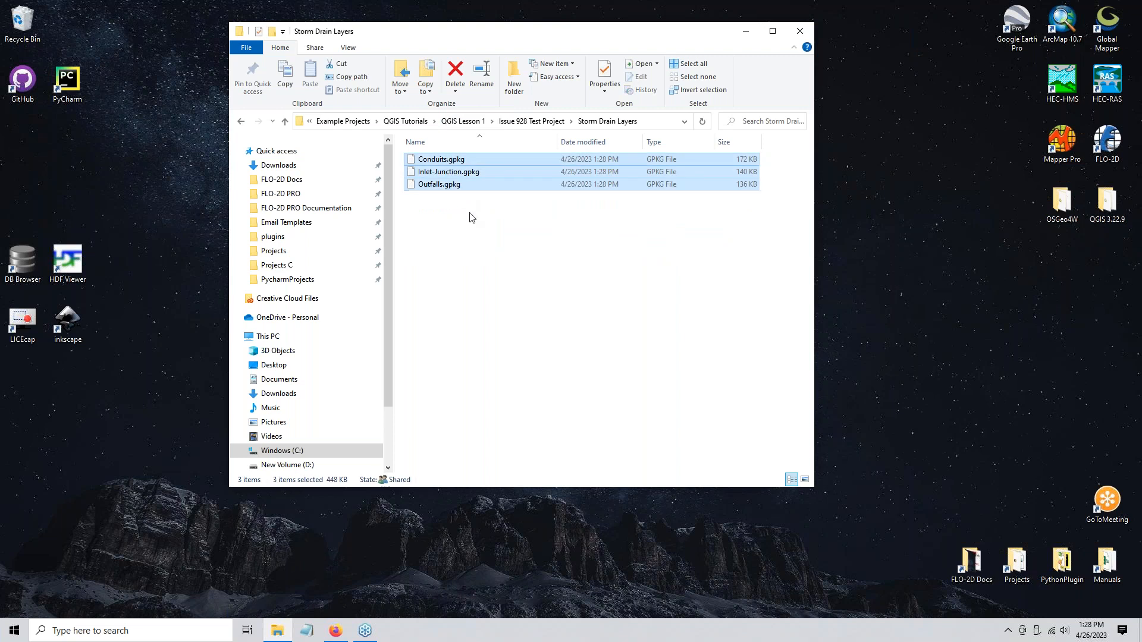
right_click(456, 186)
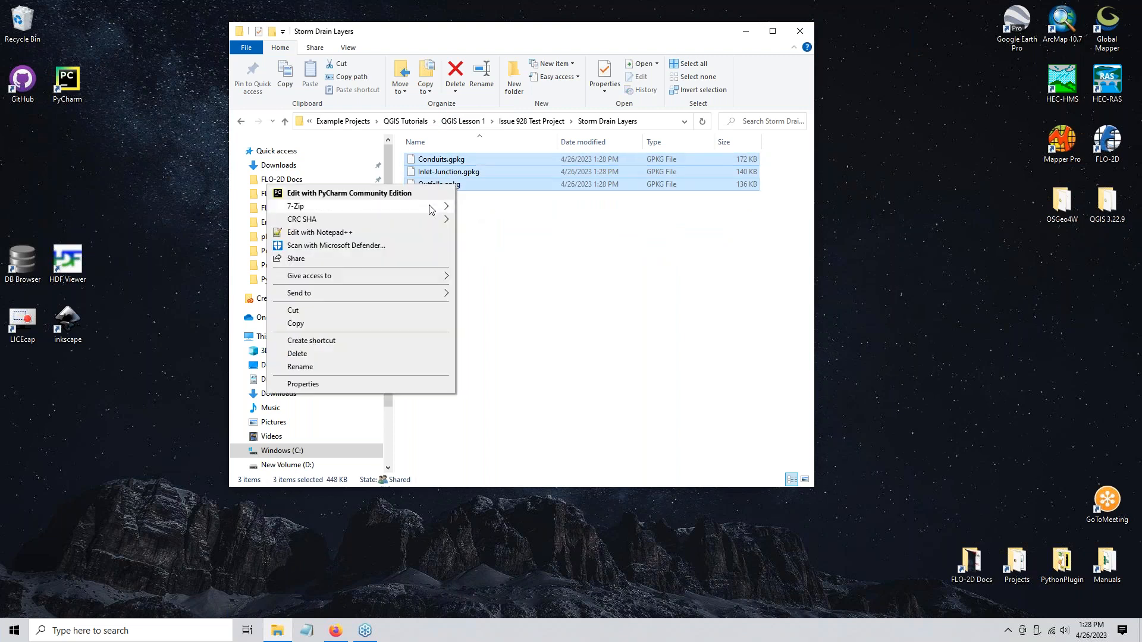
mouse_move(429, 209)
click(552, 286)
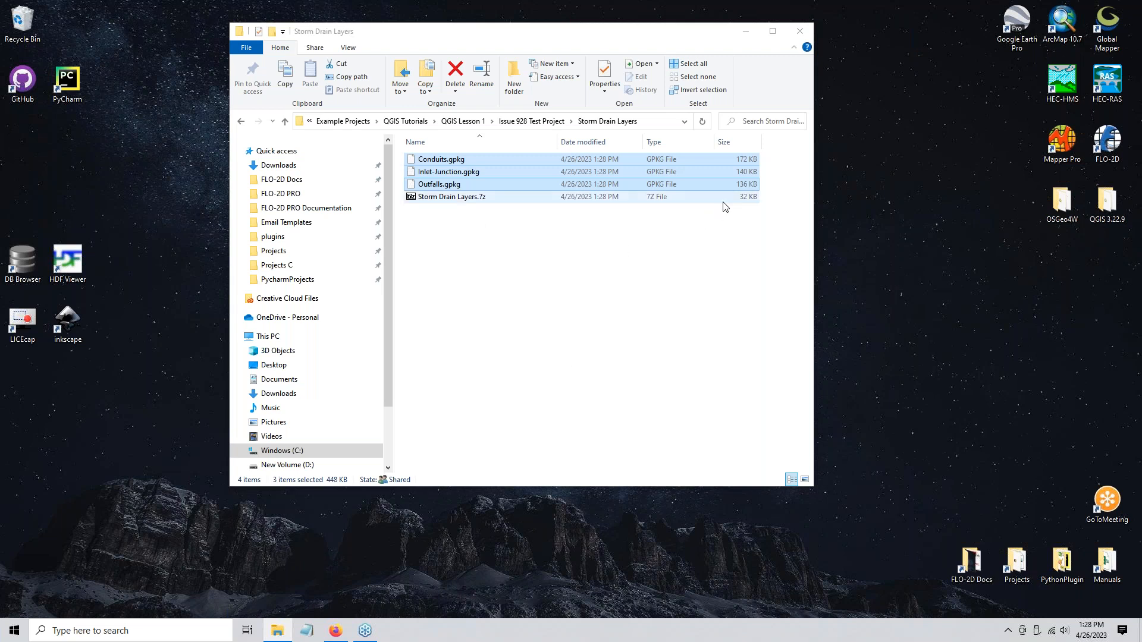
- Rename the layers archive to "Storm Drain Layers Original Configuration"
click(432, 201)
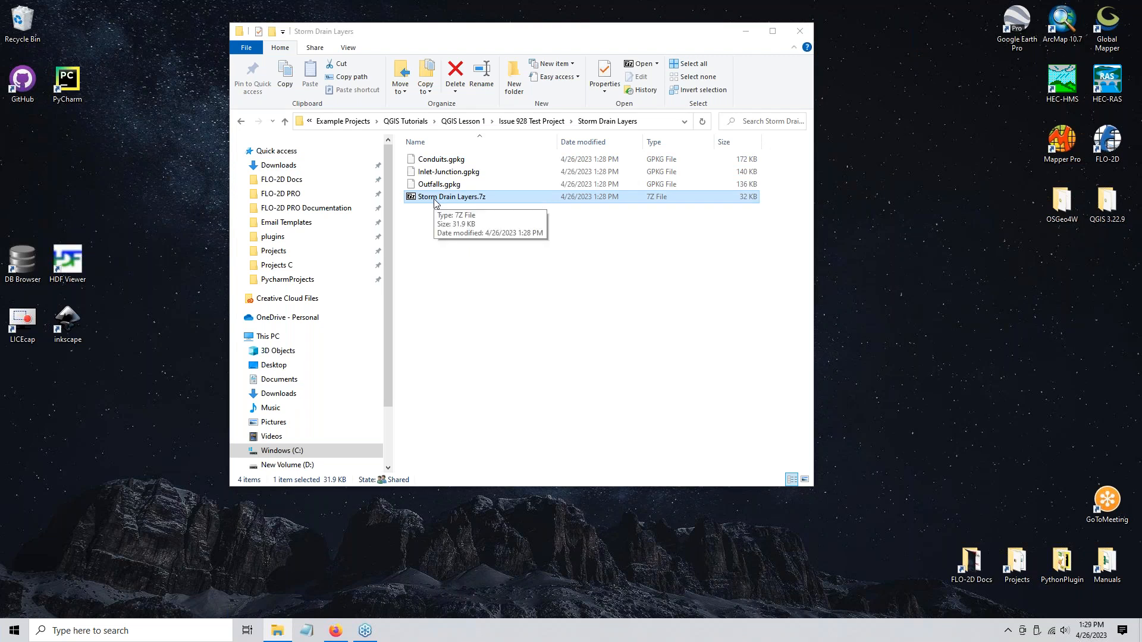
click(435, 203)
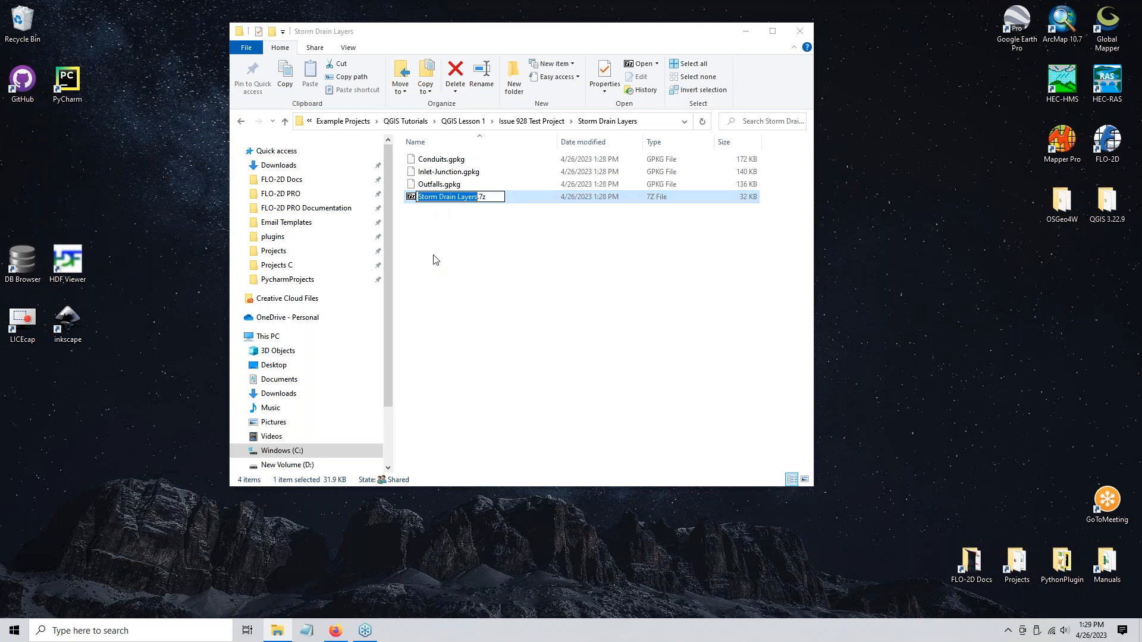
click(463, 198)
text(Original Configuration)
key(Return)
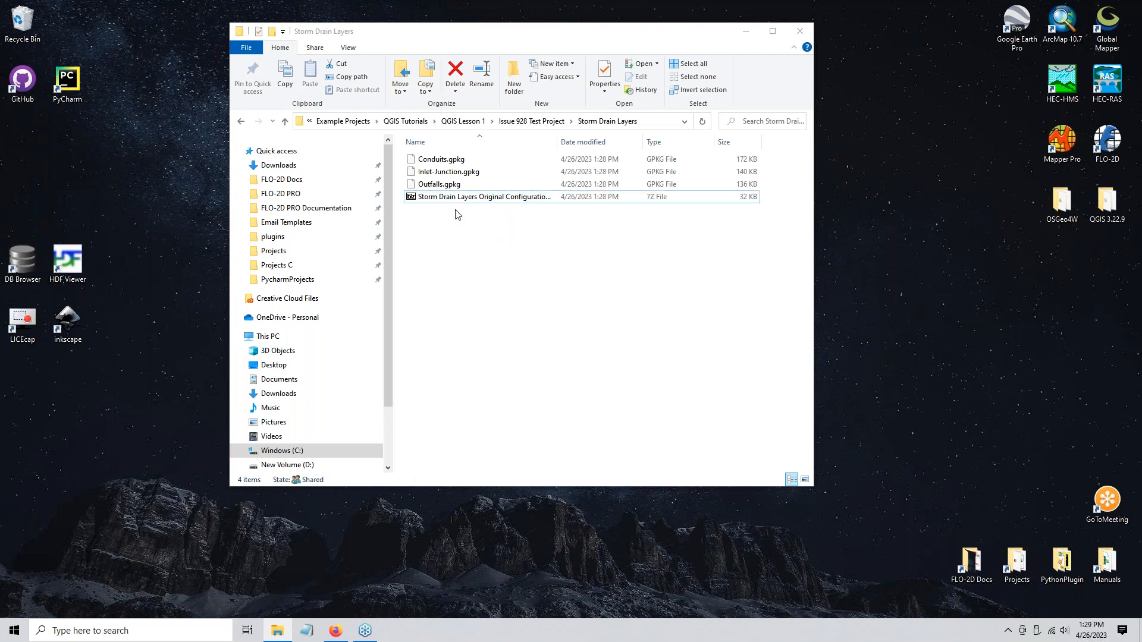
- Put the Storm Drain Layers Original Configuration archive into the Backup folder and return to Issue 928 Test Project
key(ctrl+c)
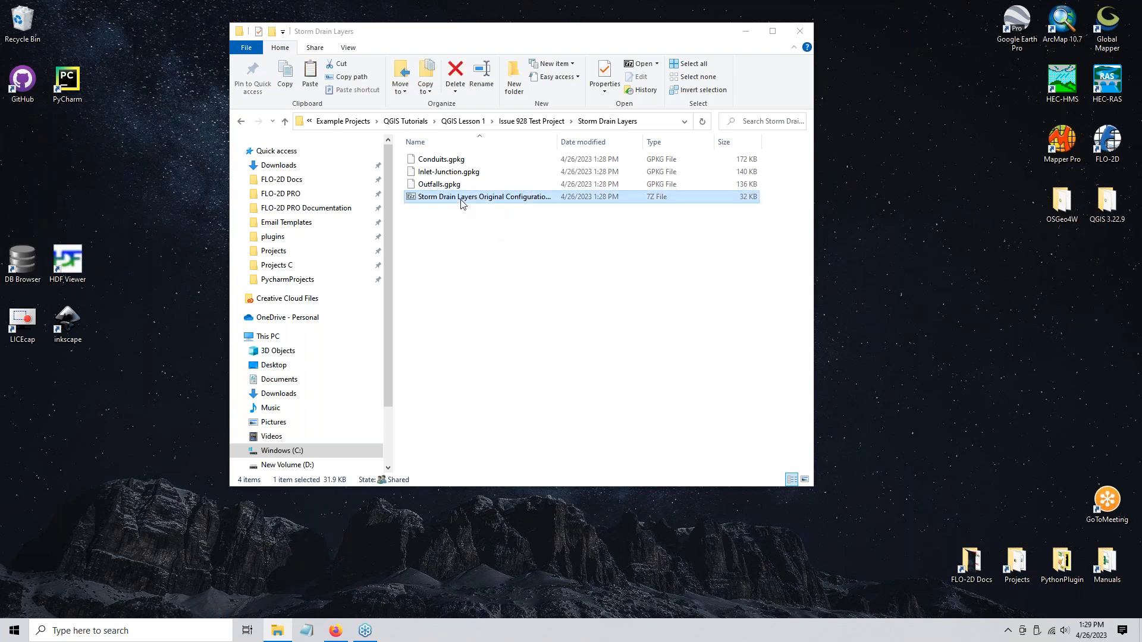
click(563, 121)
double_click(456, 161)
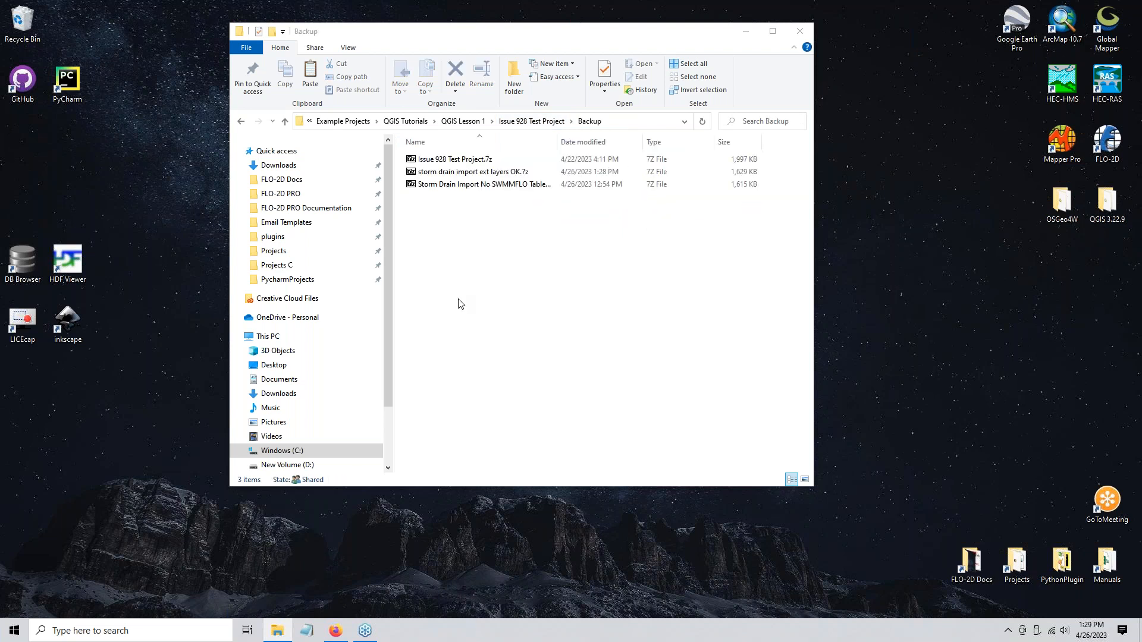
key(ctrl+v)
click(501, 304)
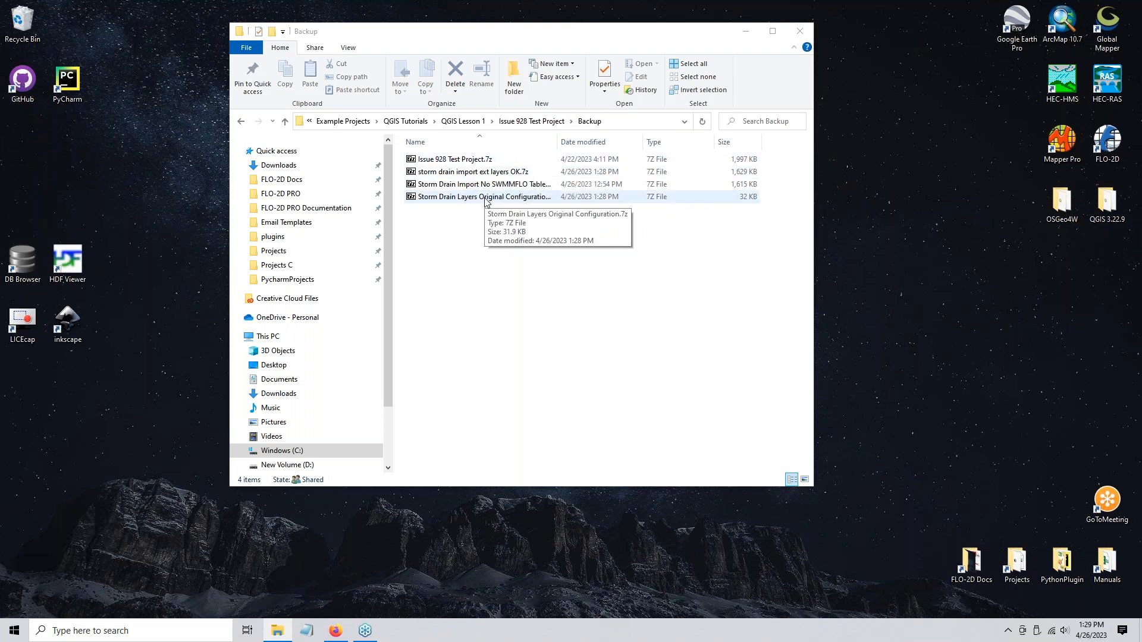
click(531, 121)
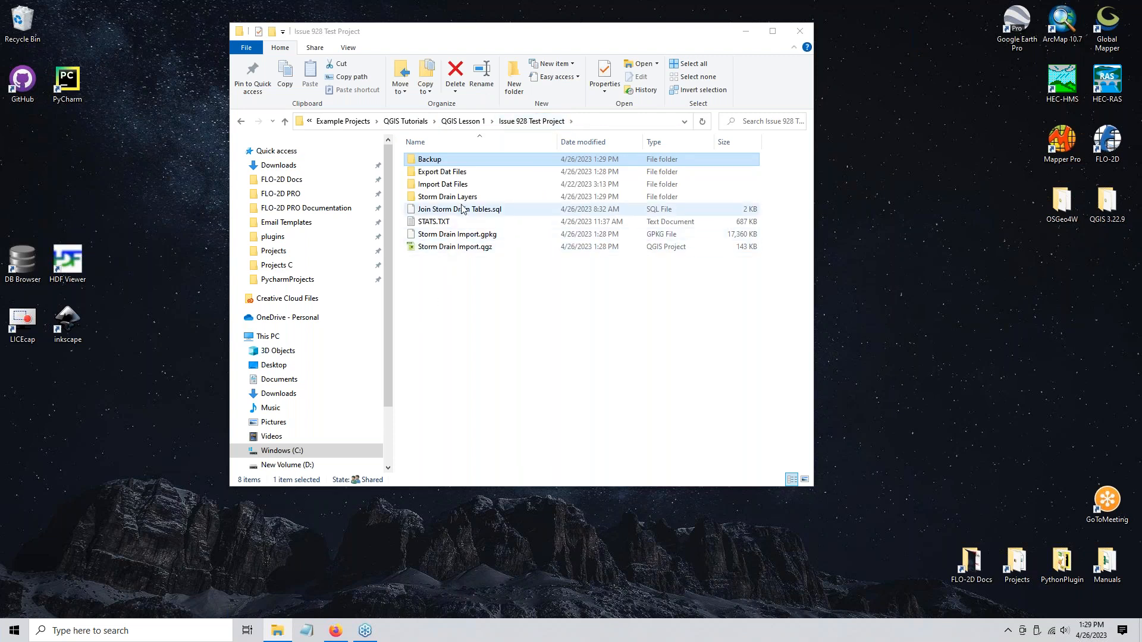
click(493, 345)
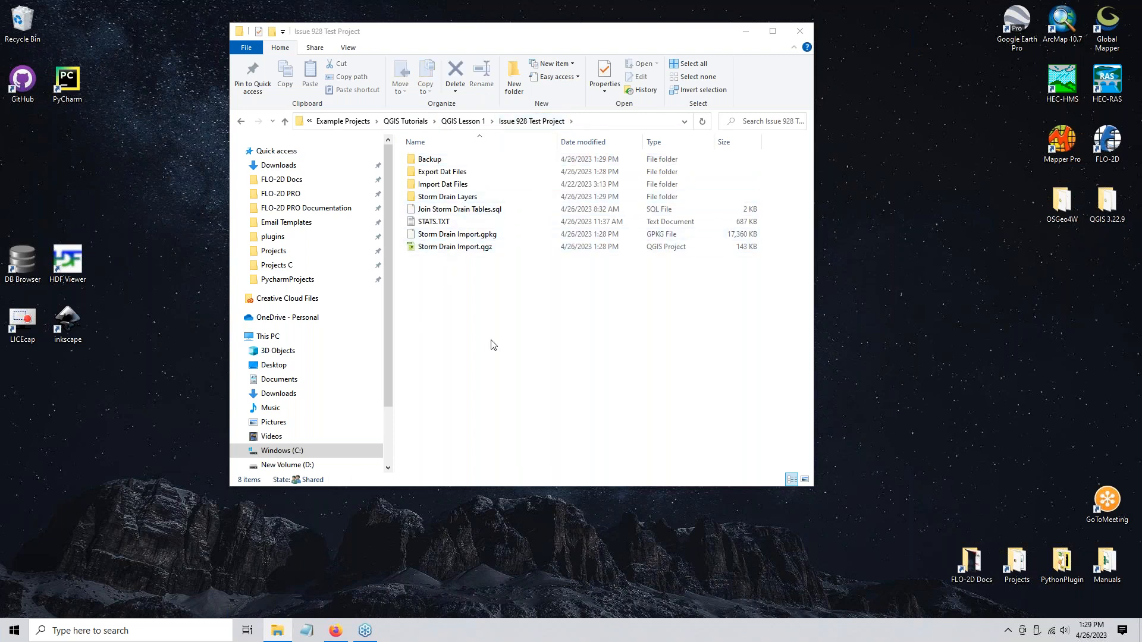
click(452, 172)
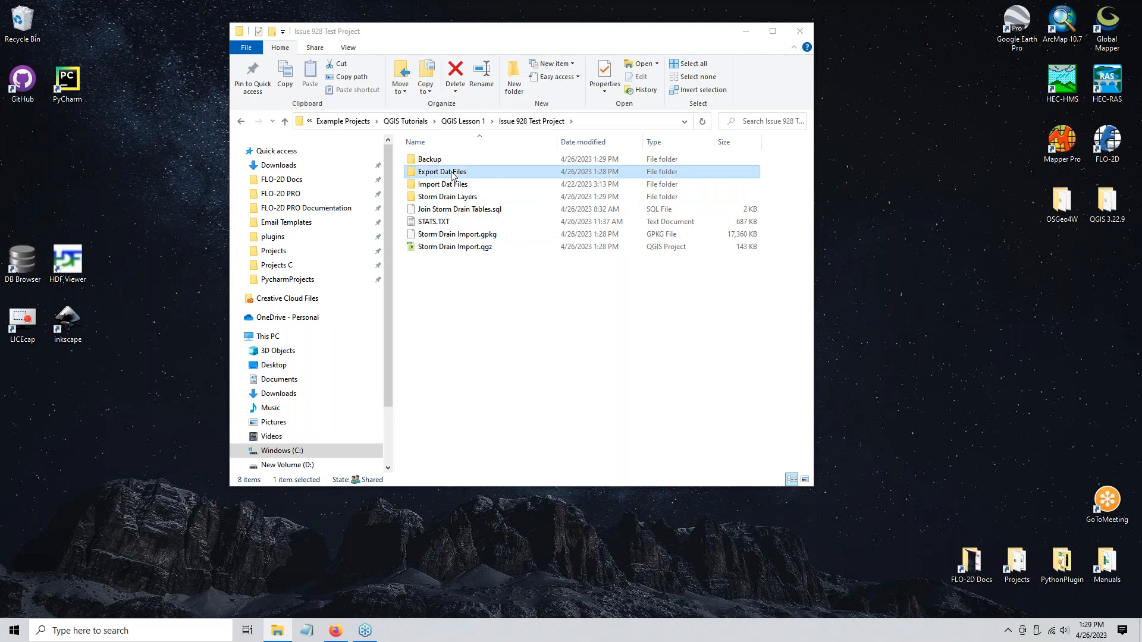
drag(412, 172, 503, 303)
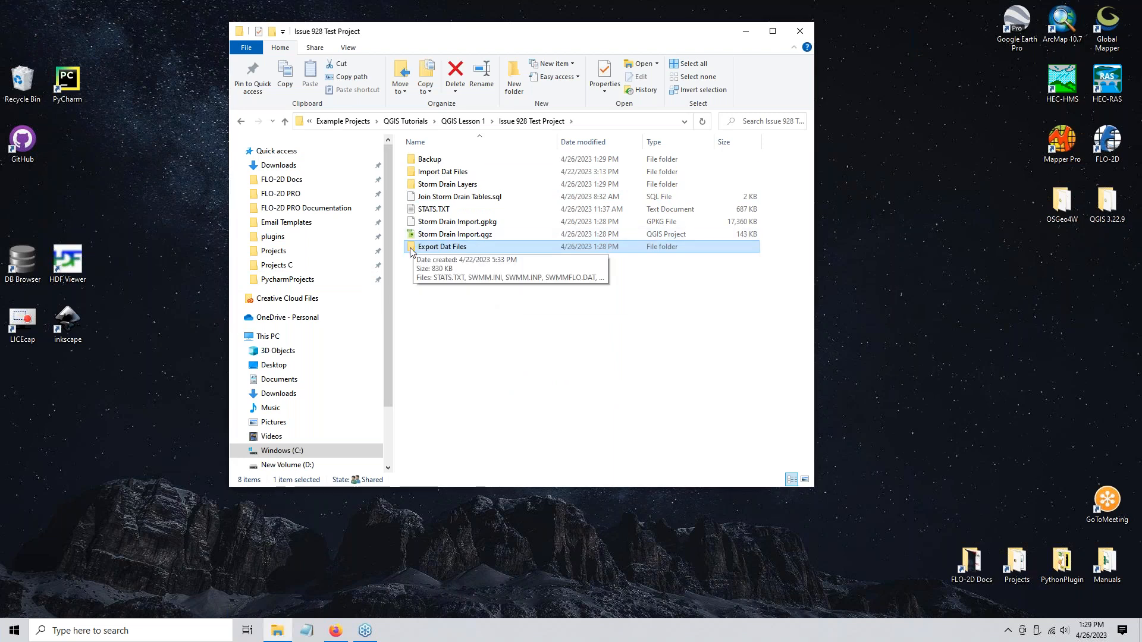
double_click(411, 248)
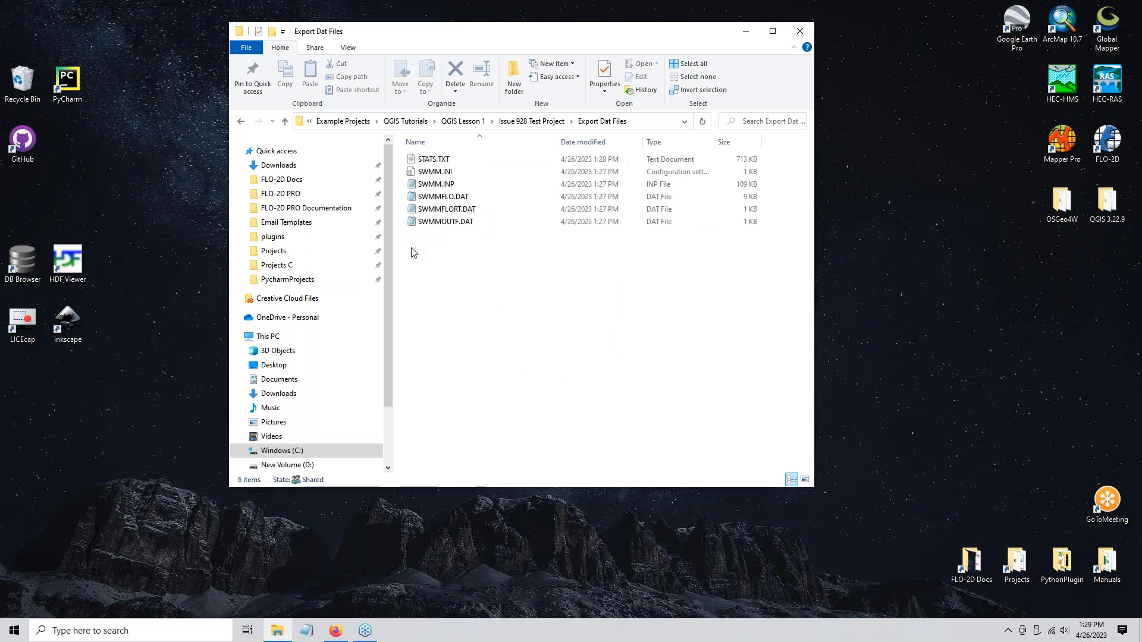
click(524, 125)
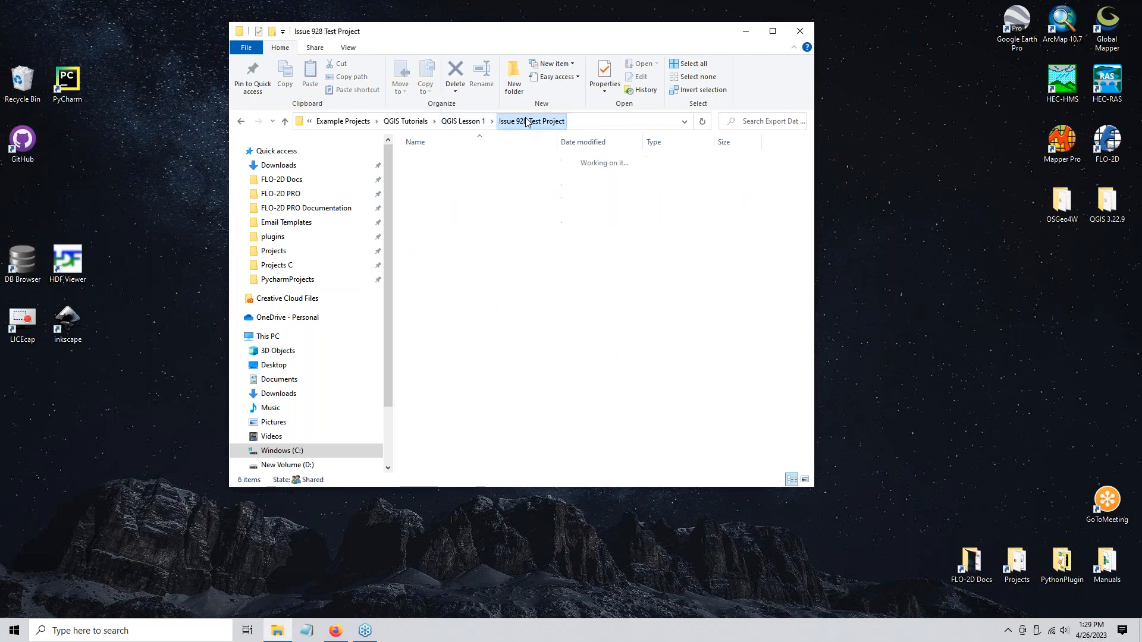
- Open Import Dat Files in a separate window and tile it above the Export Dat Files window for side-by-side comparison
click(434, 185)
right_click(433, 185)
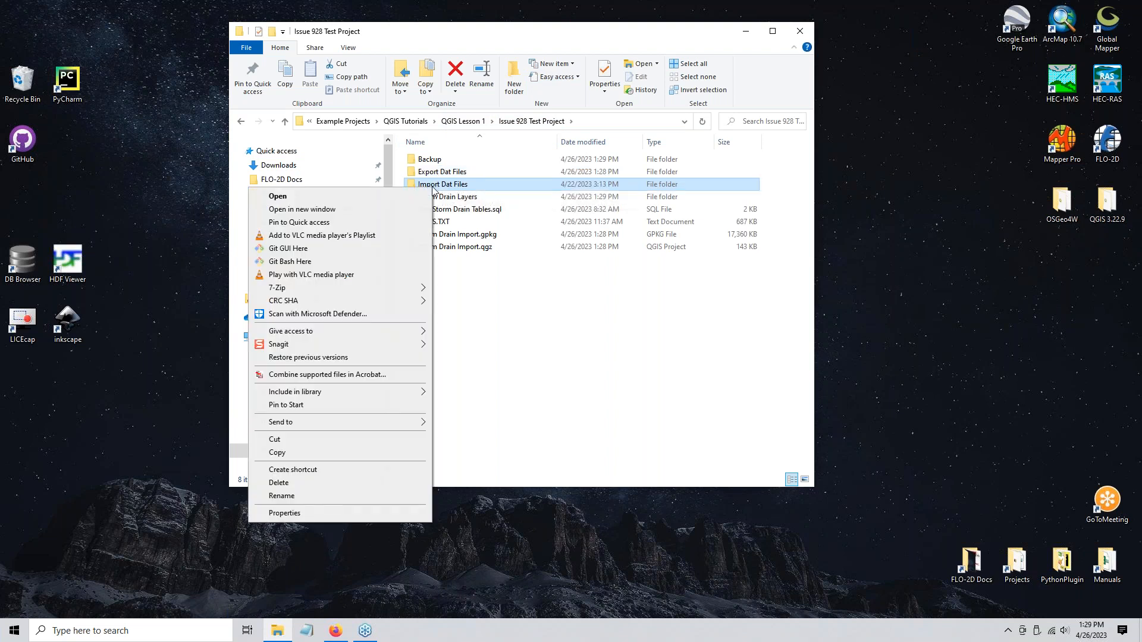
click(341, 212)
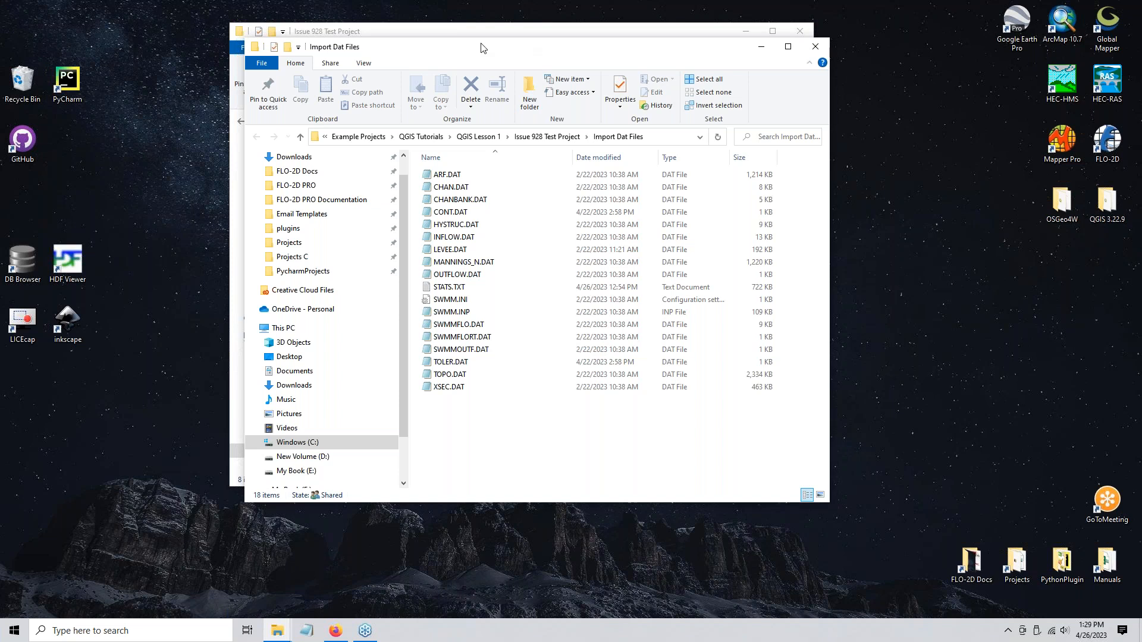
drag(482, 48, 237, 10)
click(717, 464)
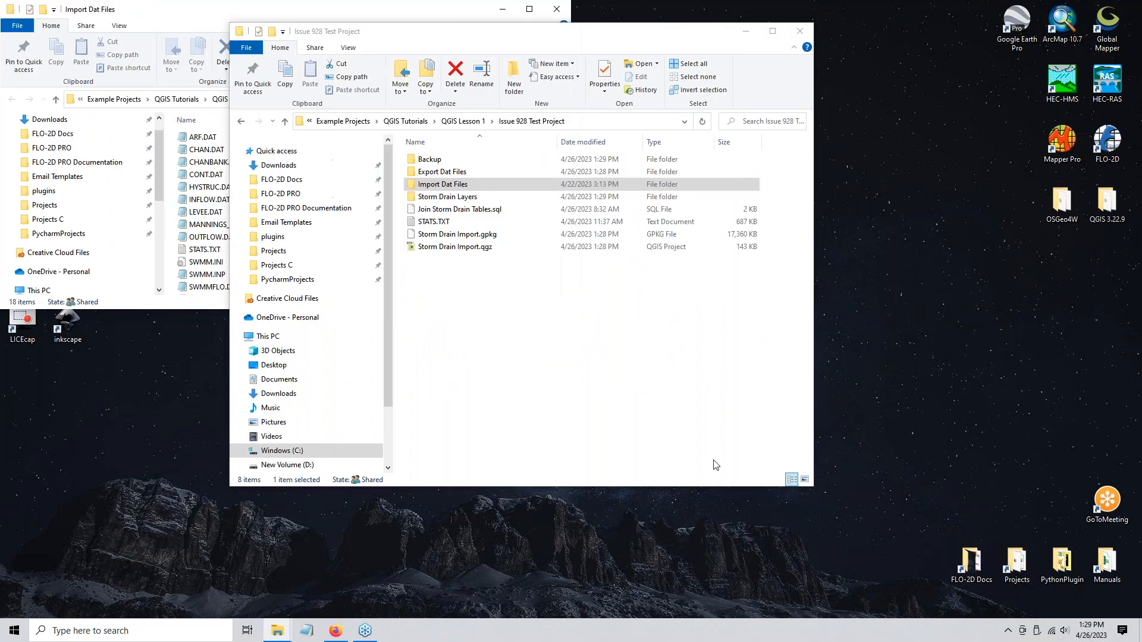
double_click(449, 177)
drag(640, 33, 2, 622)
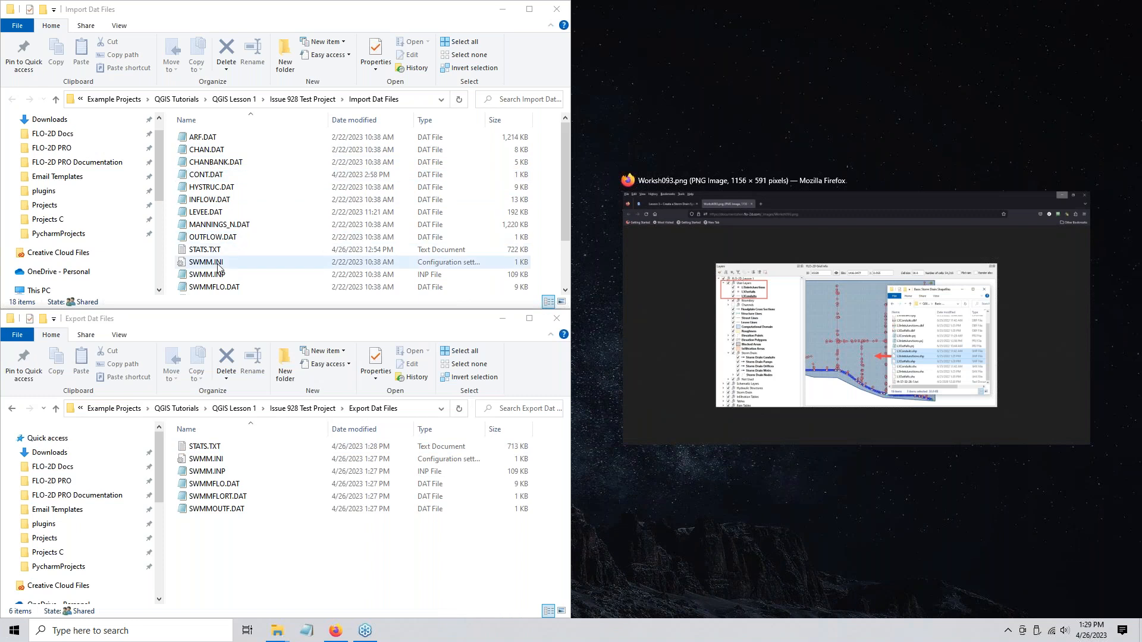
- Open SWMM.INP from Import Dat Files in Notepad++ and place the editor beside the two folder windows
click(219, 268)
scroll(220, 250, down, 2)
right_click(221, 213)
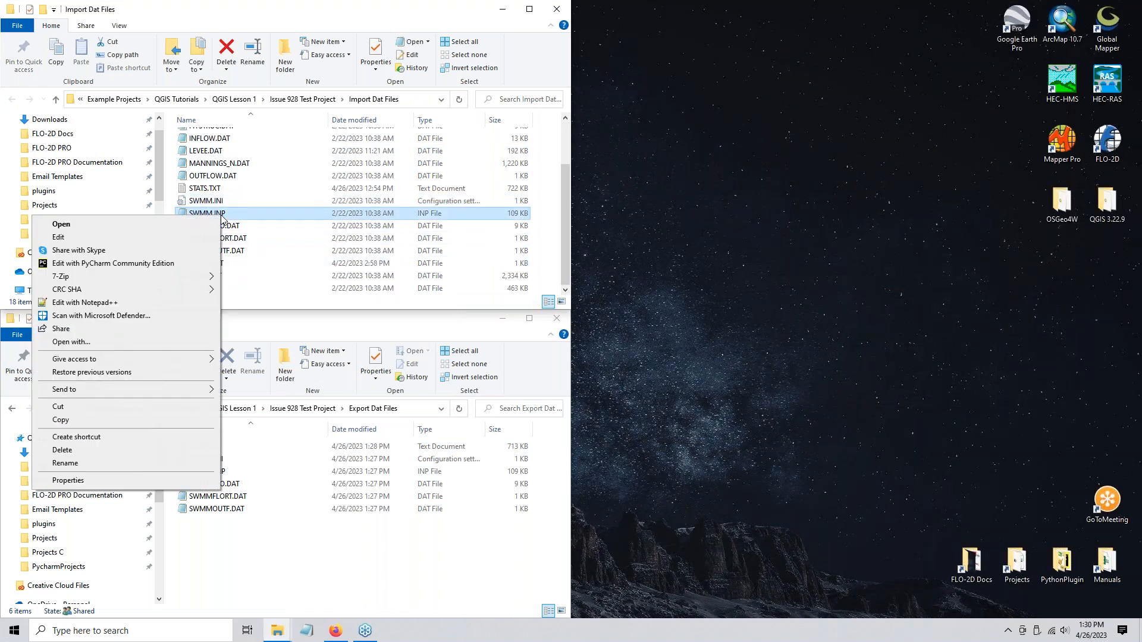
click(85, 303)
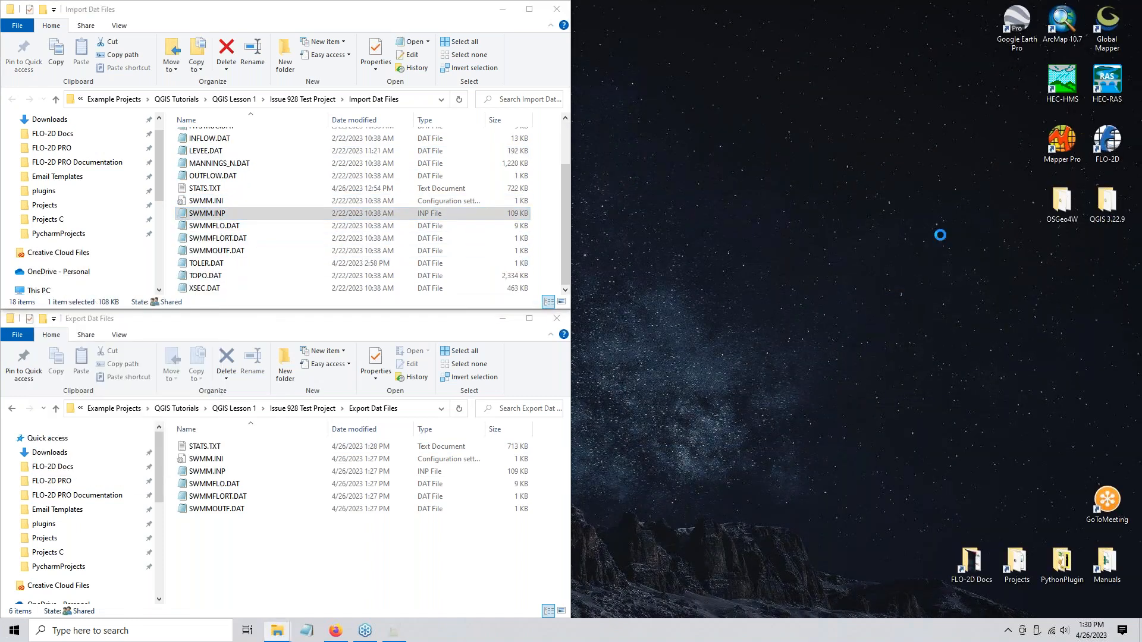
key(super+Right)
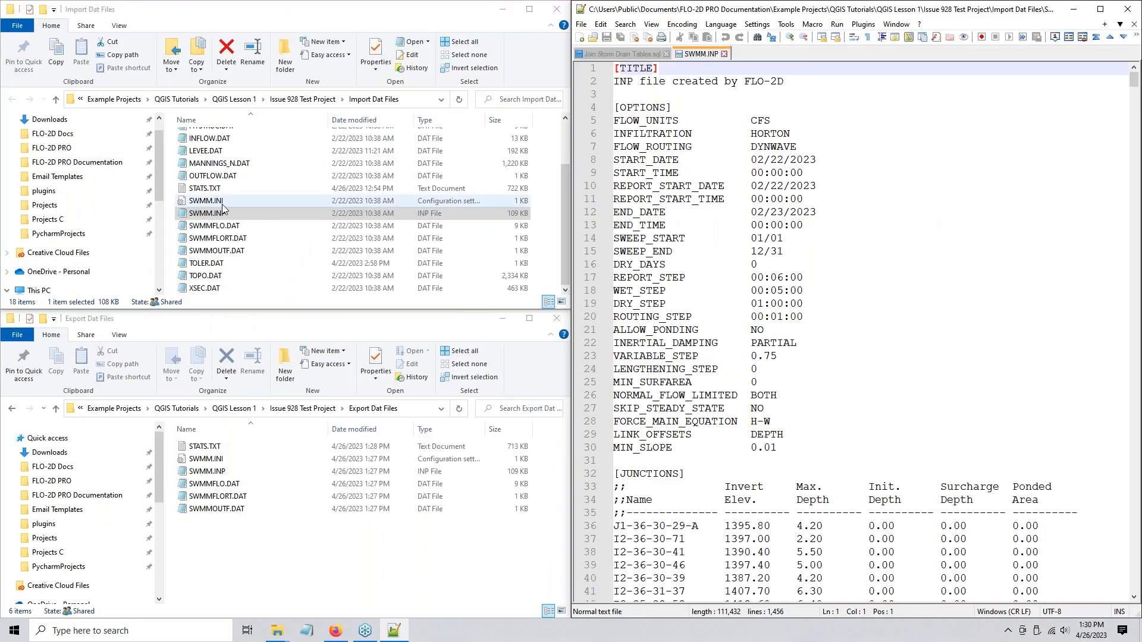
- Close the Join Storm Drain Tables.sql file in Notepad++ and open the exported SWMM.INP from Export Dat Files alongside the imported one
click(207, 471)
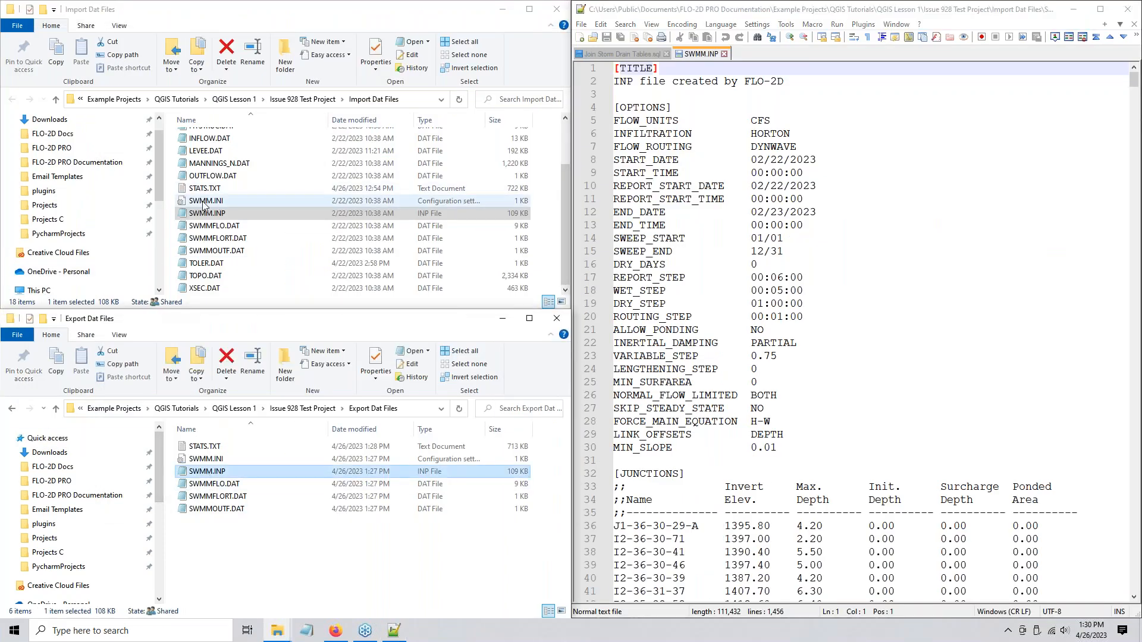
click(665, 54)
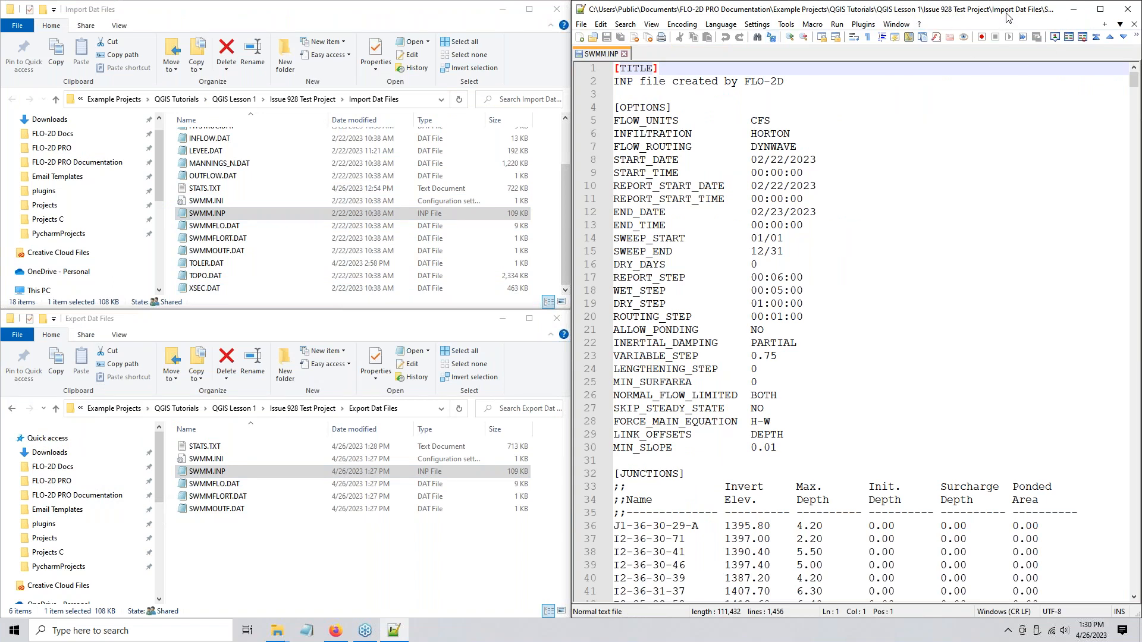
click(192, 473)
double_click(194, 473)
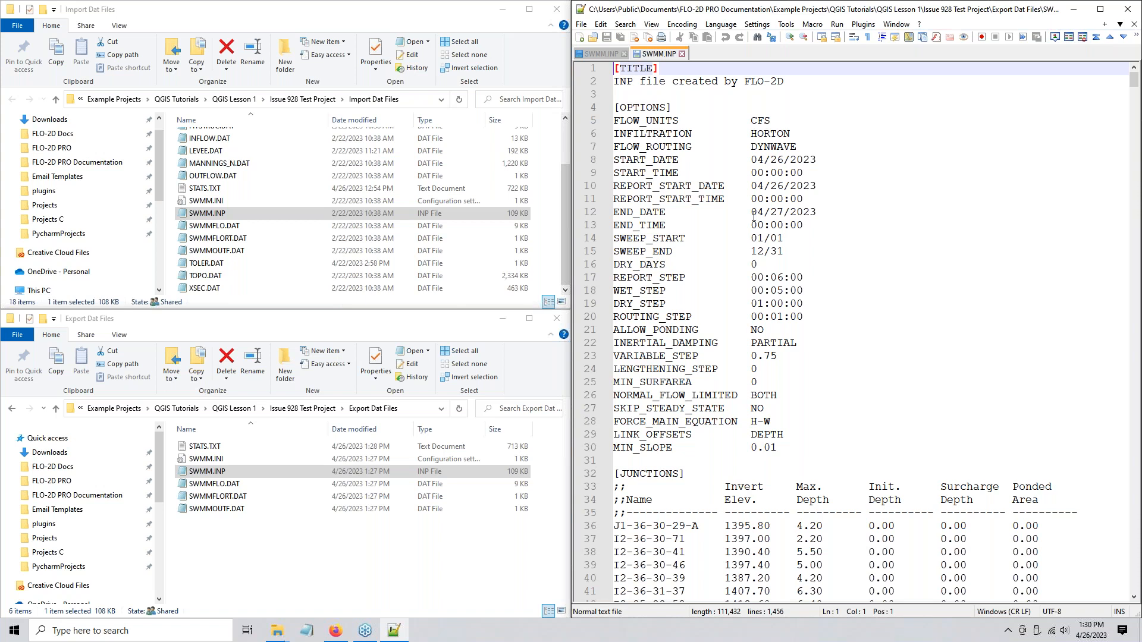
- Look up the Compare plugin among the available, installed and updatable plugins in Plugins Admin, and close the dialog
click(859, 27)
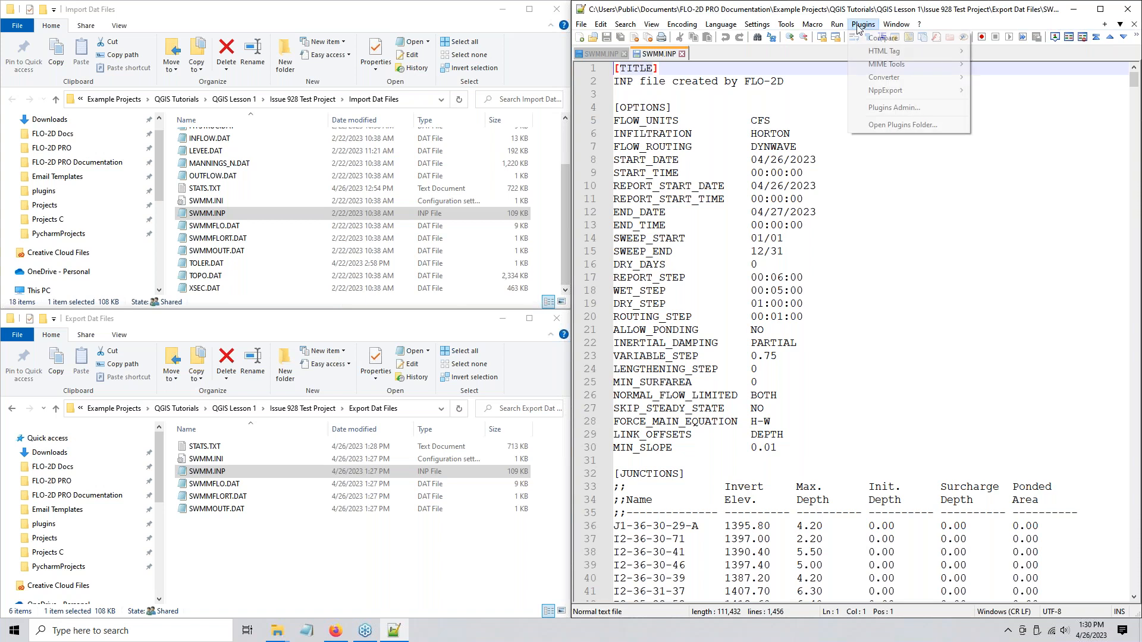
click(894, 108)
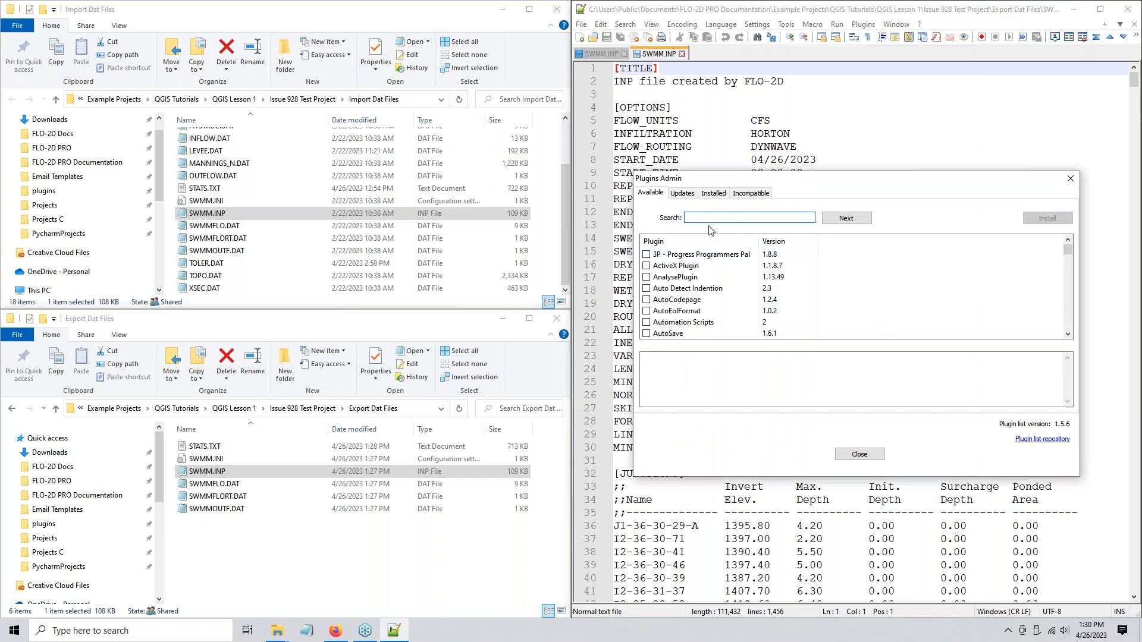
scroll(688, 291, down, 1)
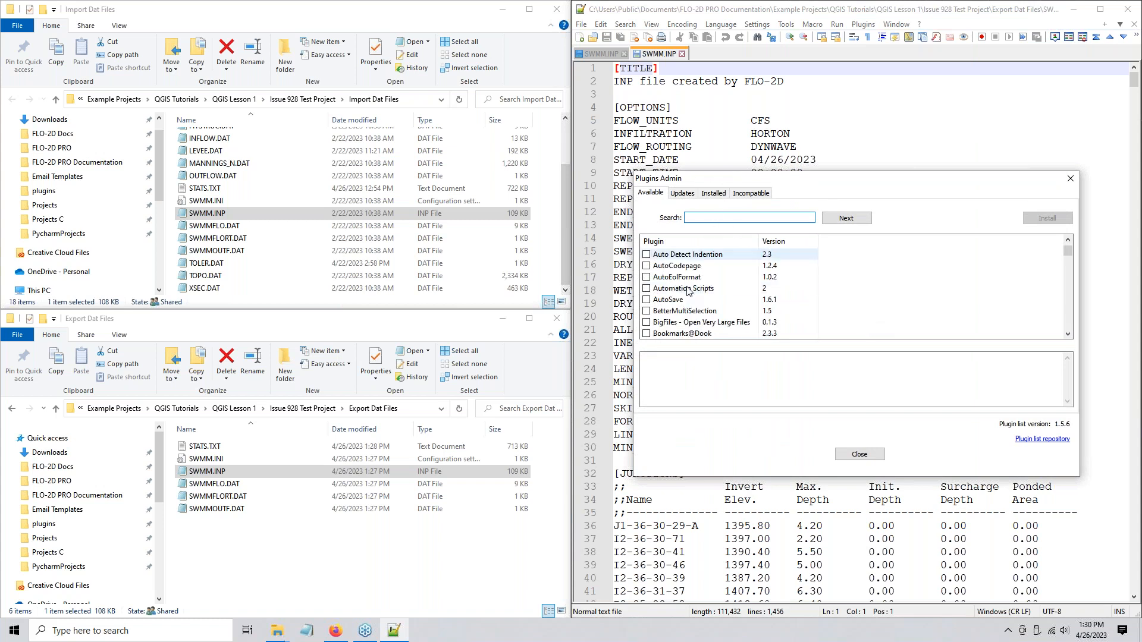
text(compare)
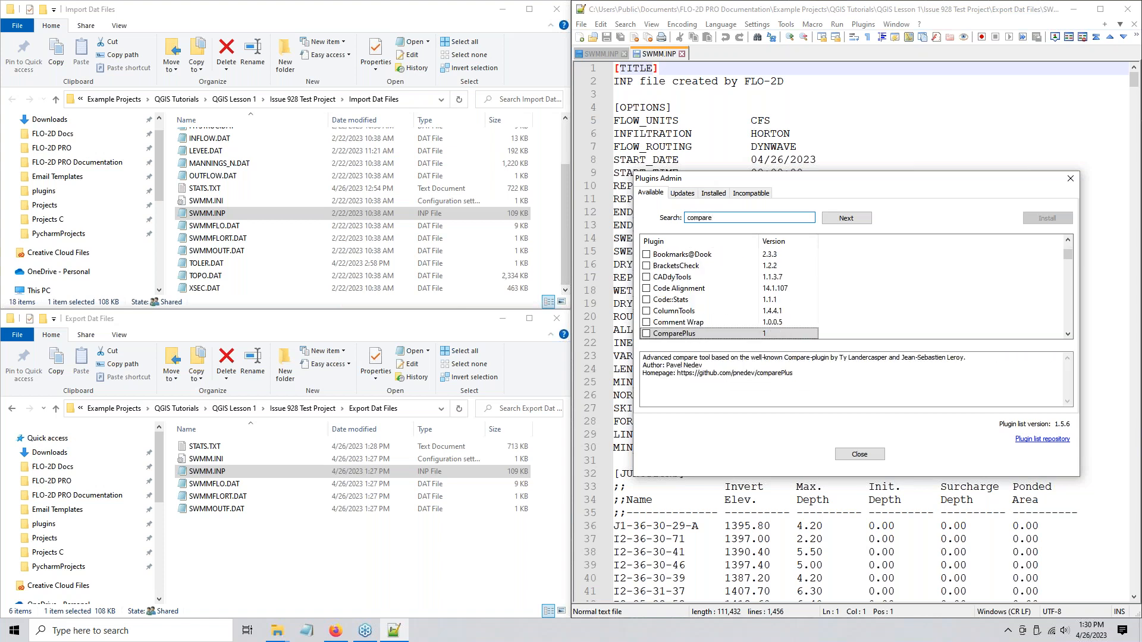
click(701, 335)
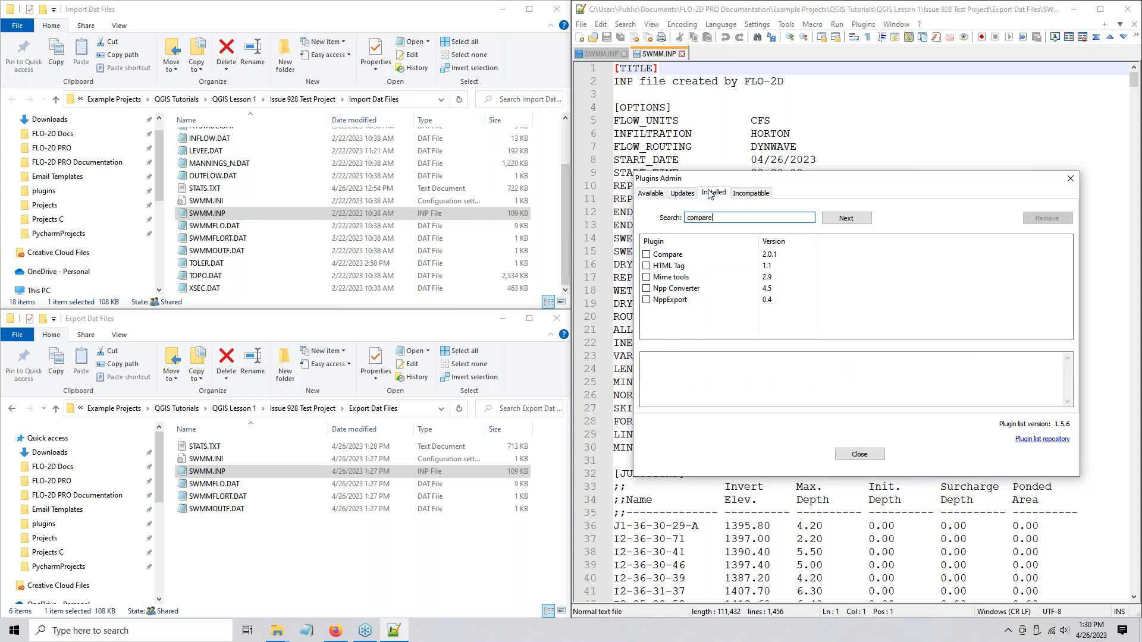
click(647, 255)
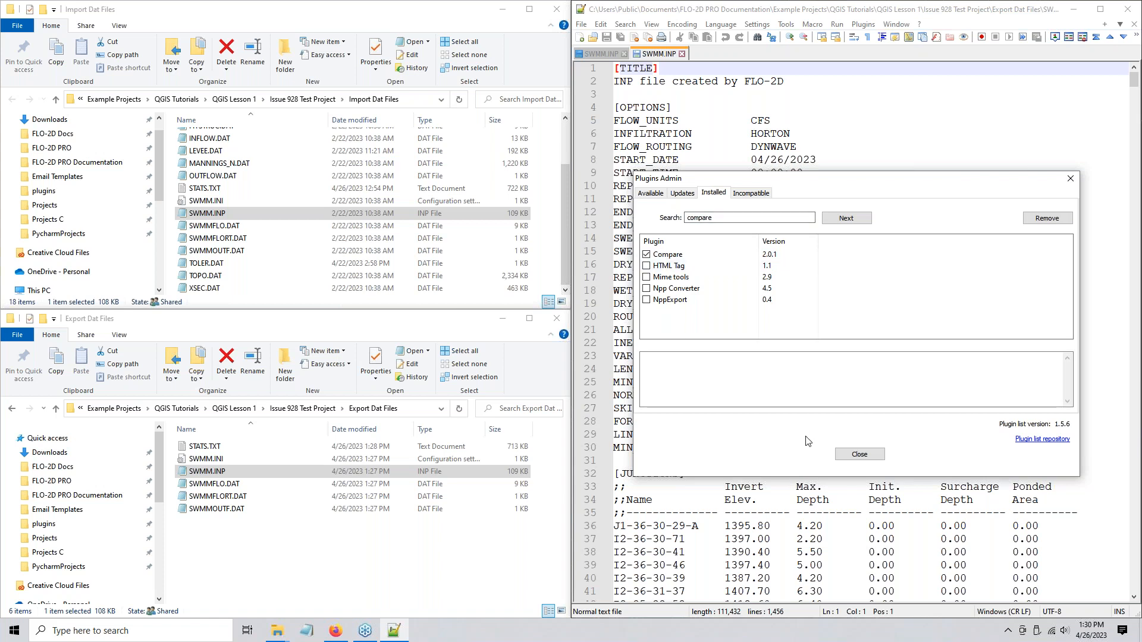
click(690, 193)
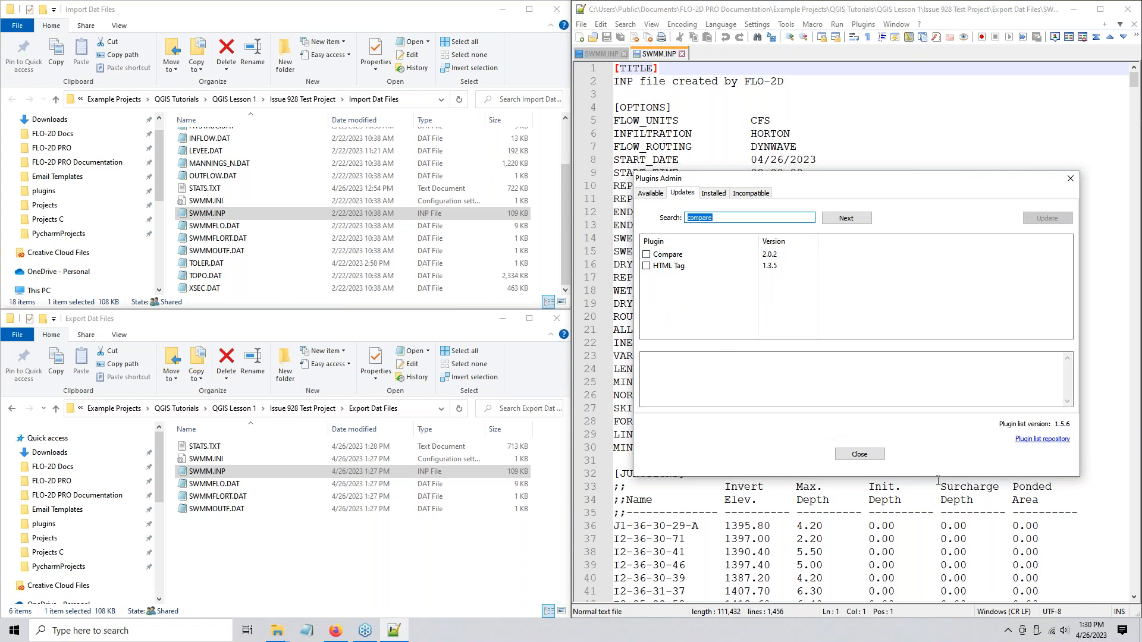
click(860, 455)
- Compare the imported SWMM.INP with the exported one, widen the exported file's pane to read the differences, and close both files
click(608, 54)
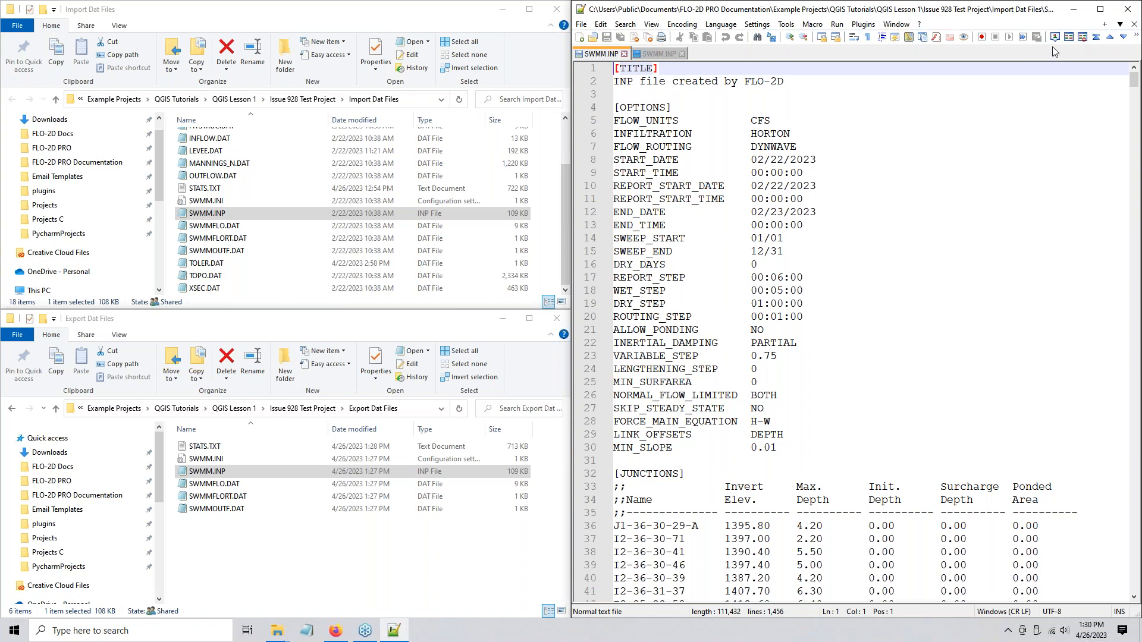
click(1069, 39)
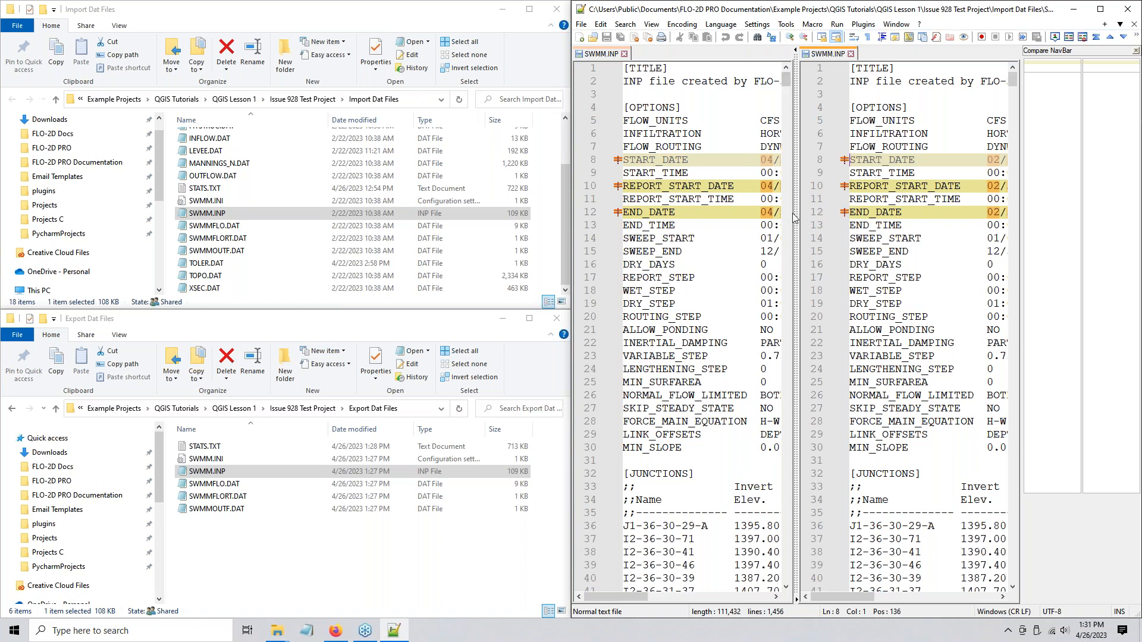
drag(795, 210, 866, 210)
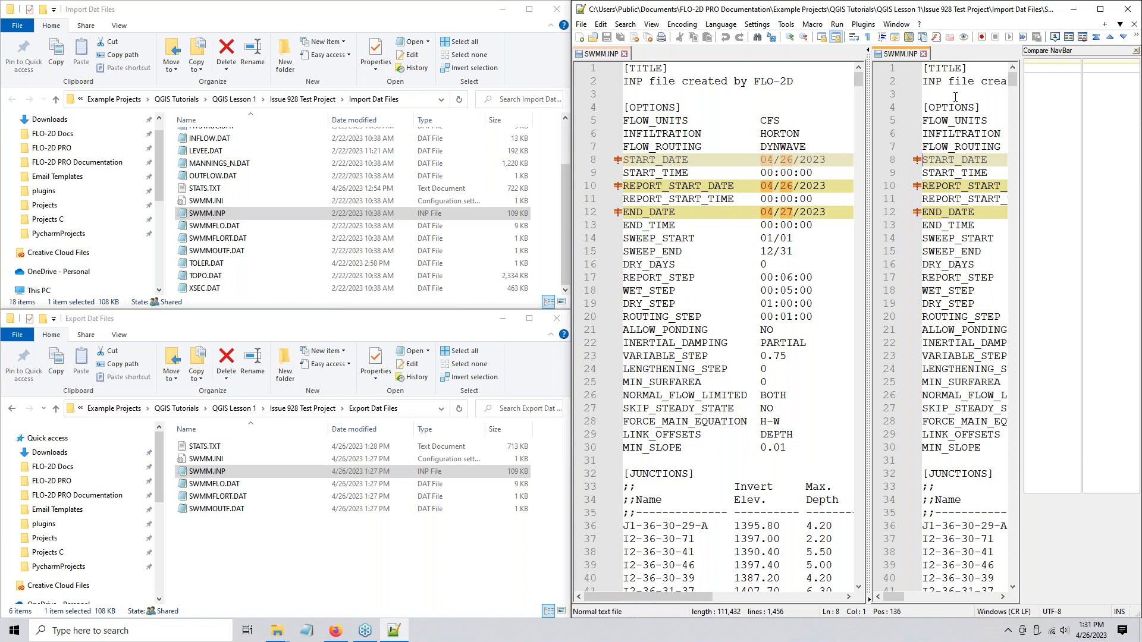
click(924, 54)
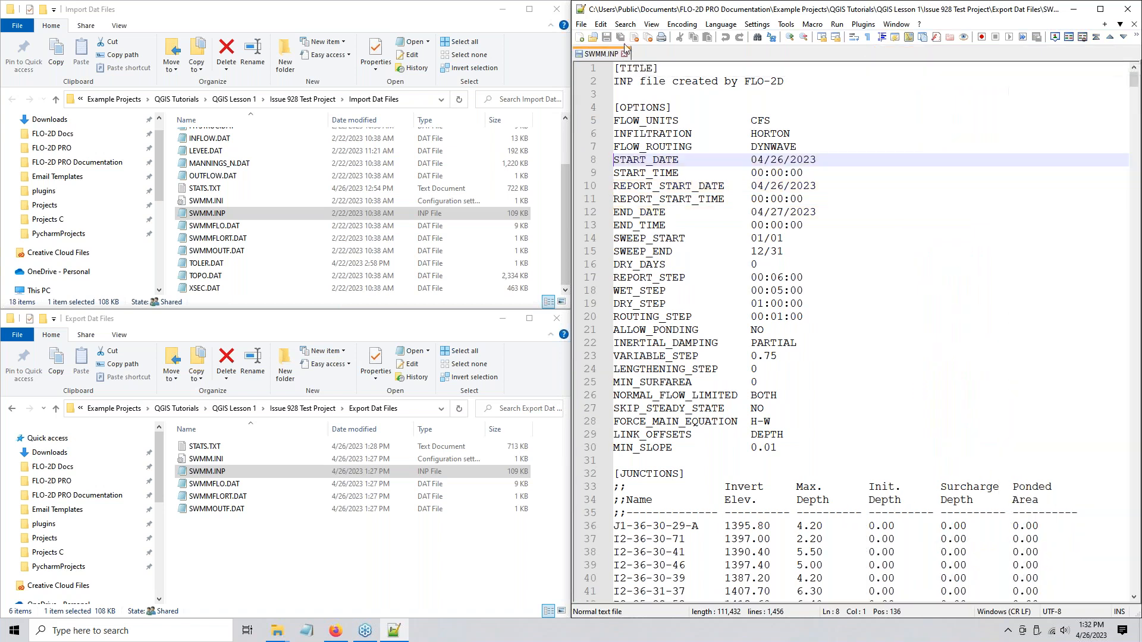
click(625, 54)
- Open SWMMFLO.DAT from both Import Dat Files and Export Dat Files, compare the two versions, and close them
drag(208, 226, 740, 226)
drag(192, 485, 744, 238)
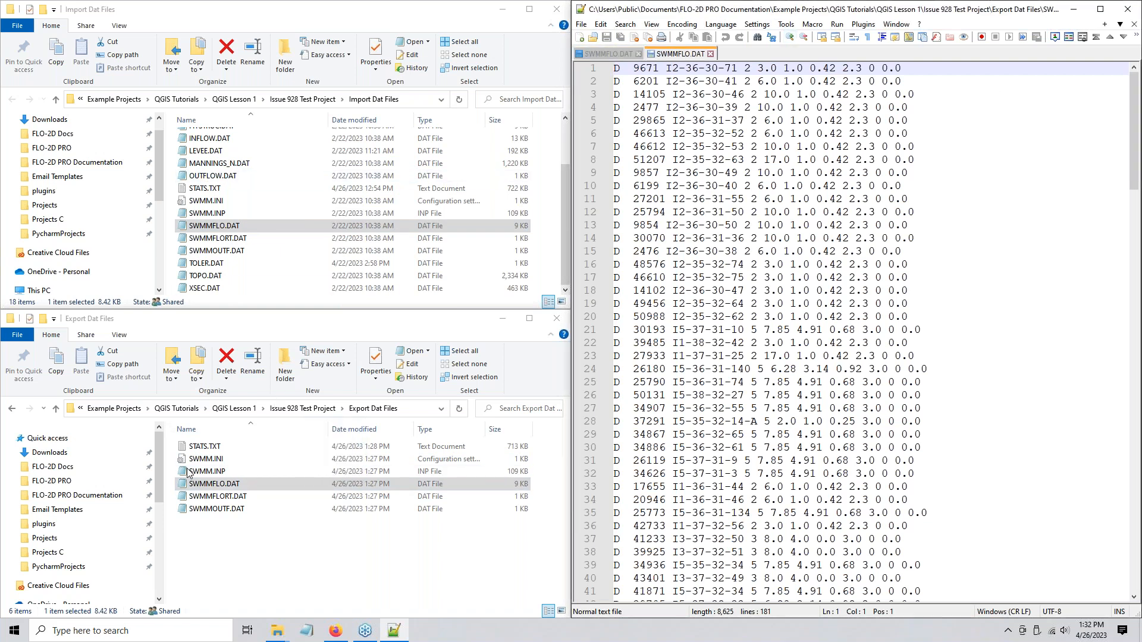
click(607, 55)
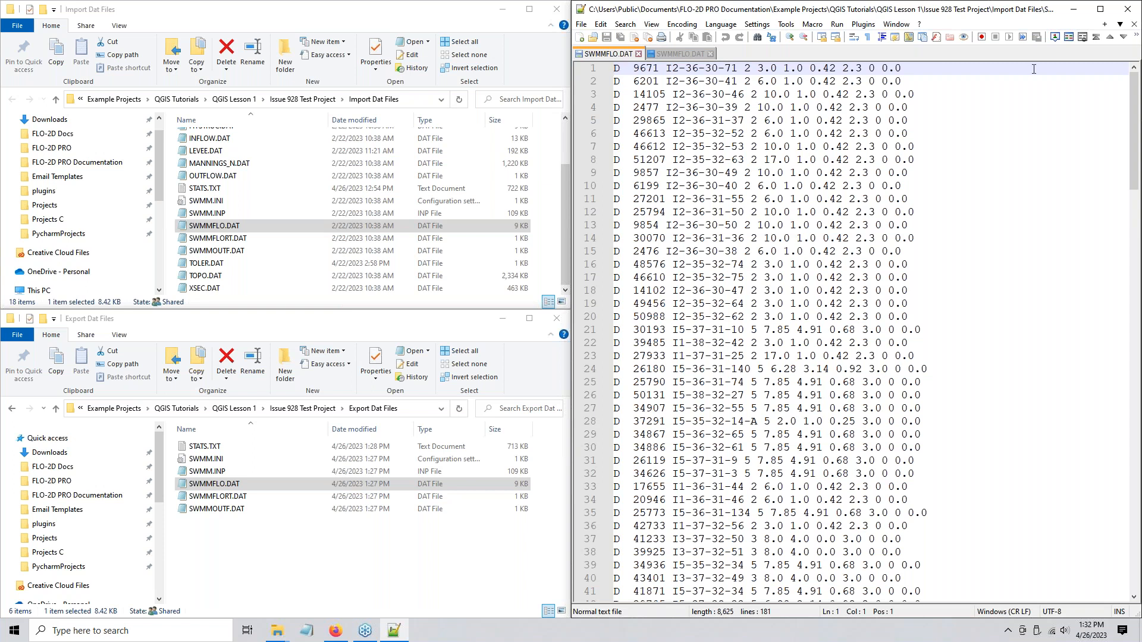
click(1069, 38)
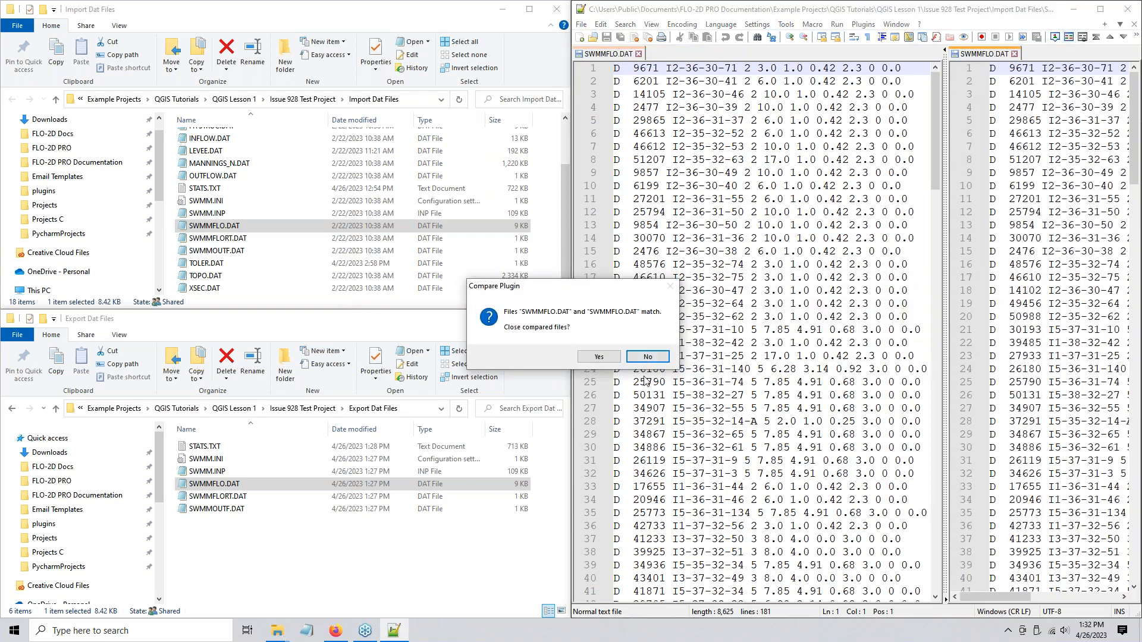
click(600, 357)
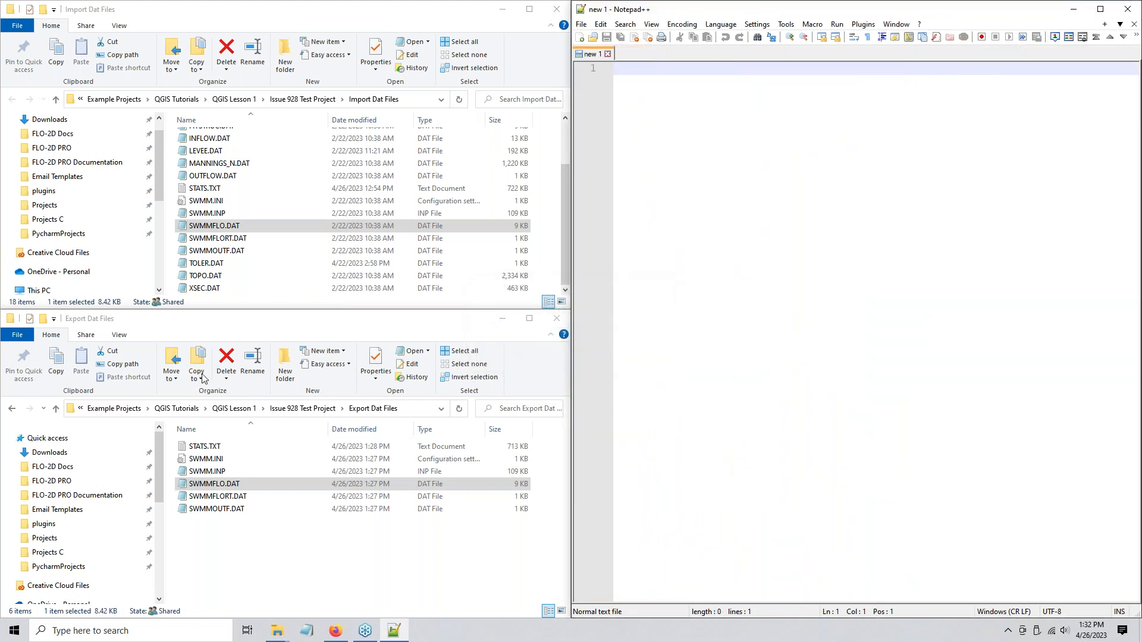
- Open SWMMFLORT.DAT from both folders, check the rating table values, compare the two versions, and close them
click(202, 240)
drag(202, 240, 791, 249)
drag(211, 499, 788, 464)
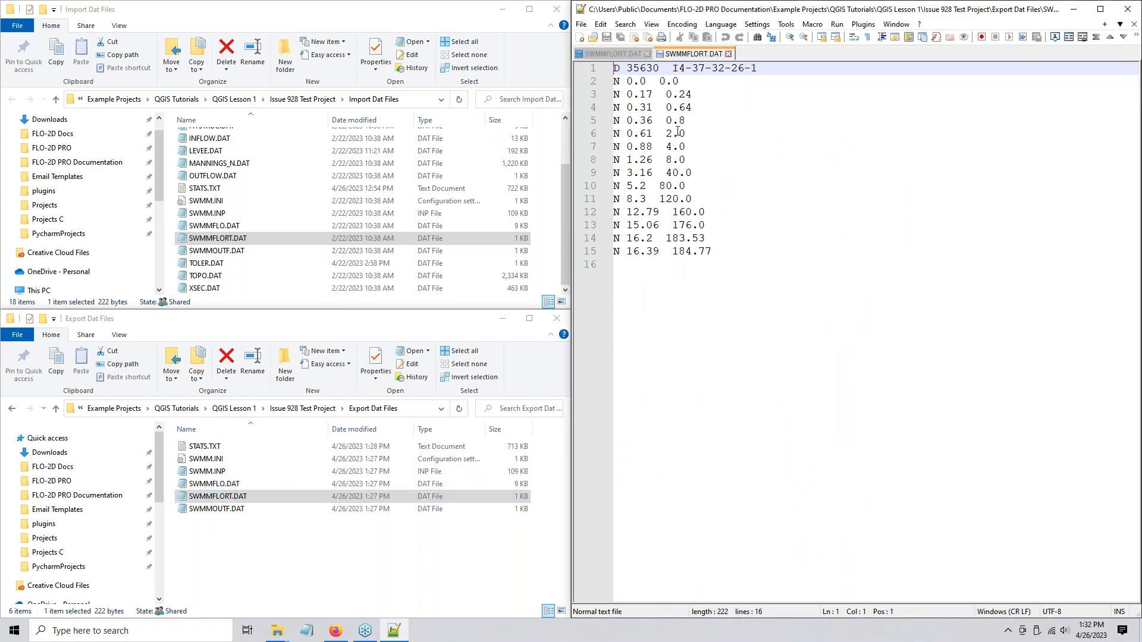
drag(673, 135, 695, 136)
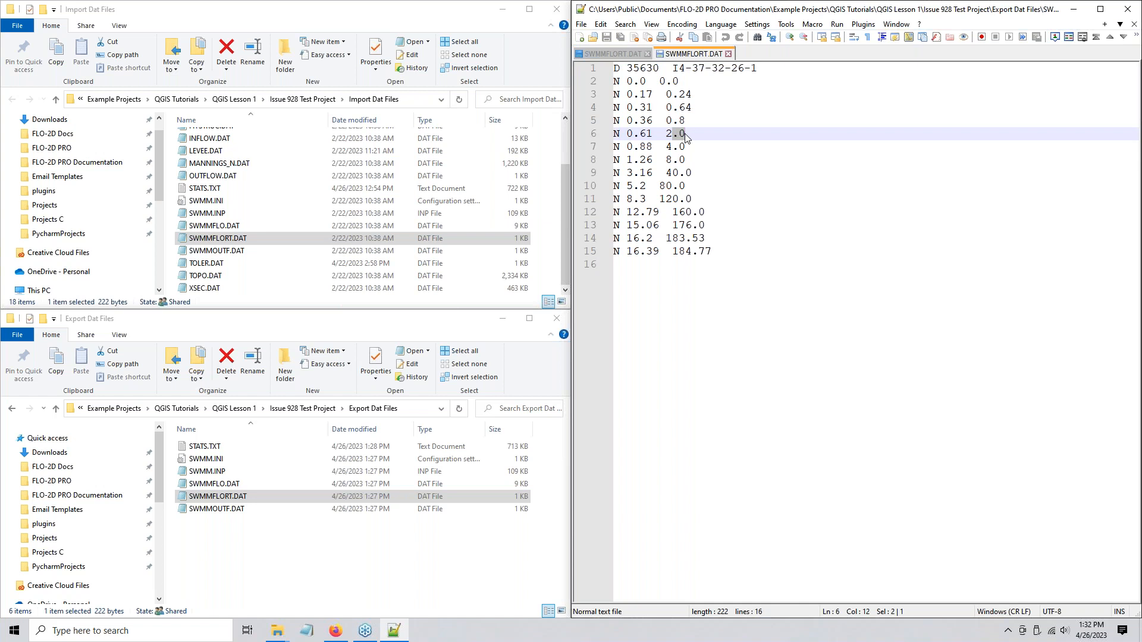
mouse_move(673, 146)
mouse_down()
mouse_move(708, 160)
mouse_move(675, 147)
mouse_move(687, 148)
mouse_up()
click(804, 332)
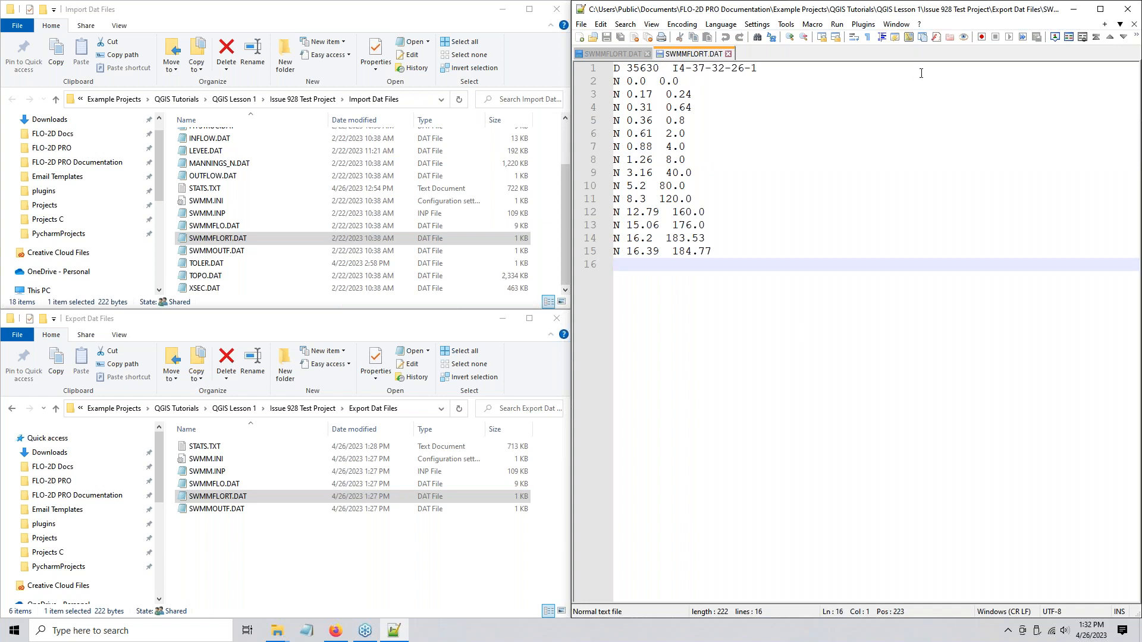
click(1069, 37)
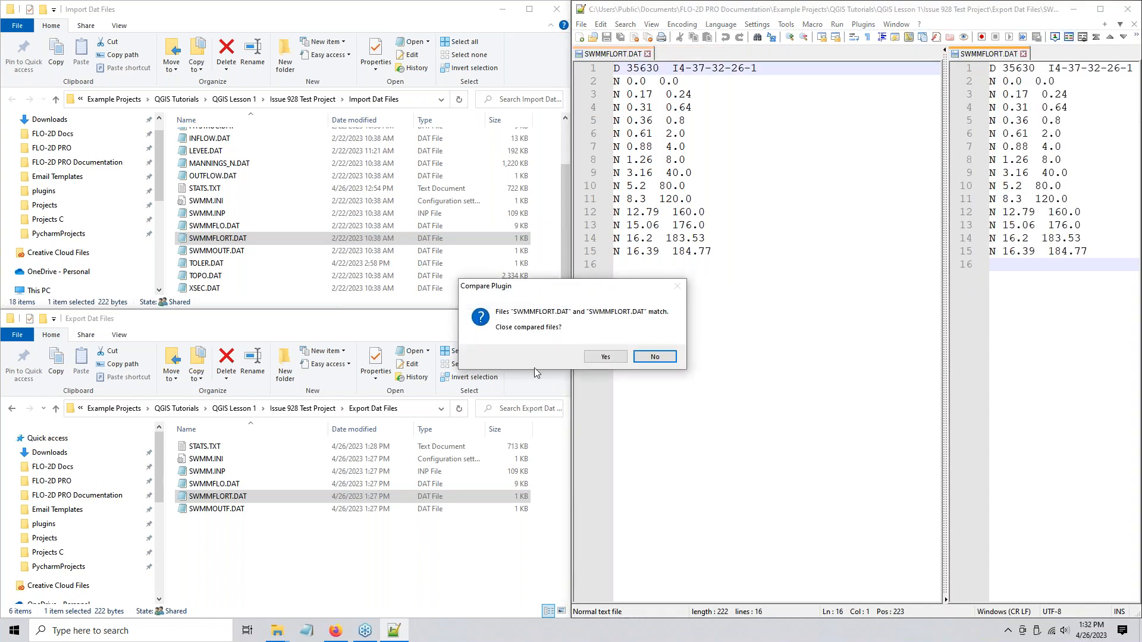
click(615, 357)
- Open SWMMOUTF.DAT from both the import and export folders, compare the two versions, and close them
drag(217, 251, 636, 299)
drag(235, 509, 774, 297)
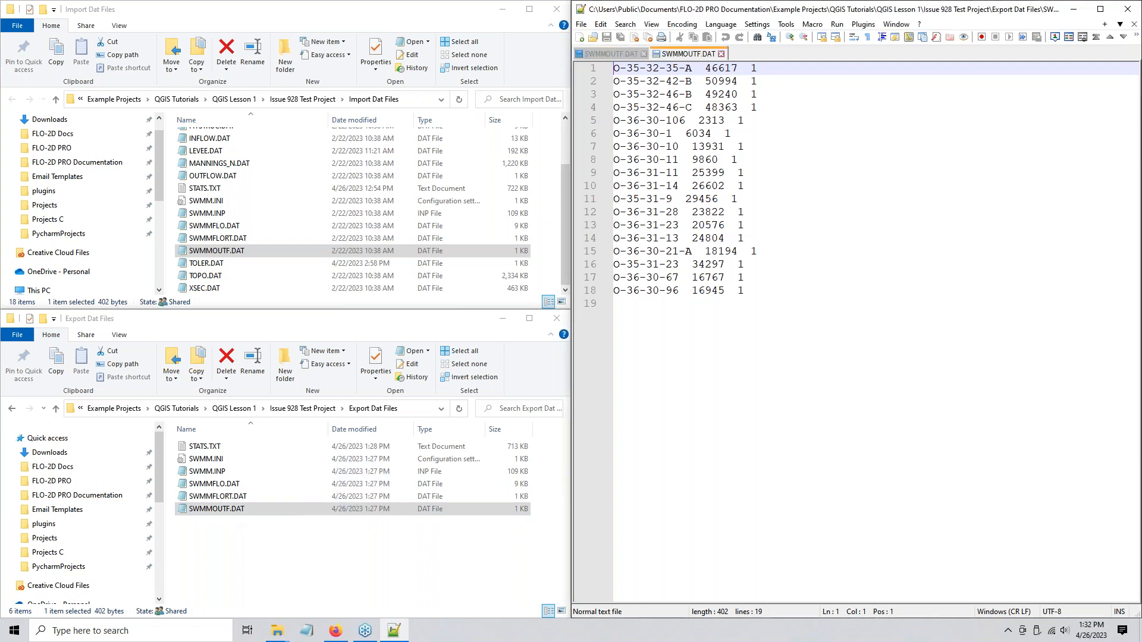
click(1069, 37)
click(606, 356)
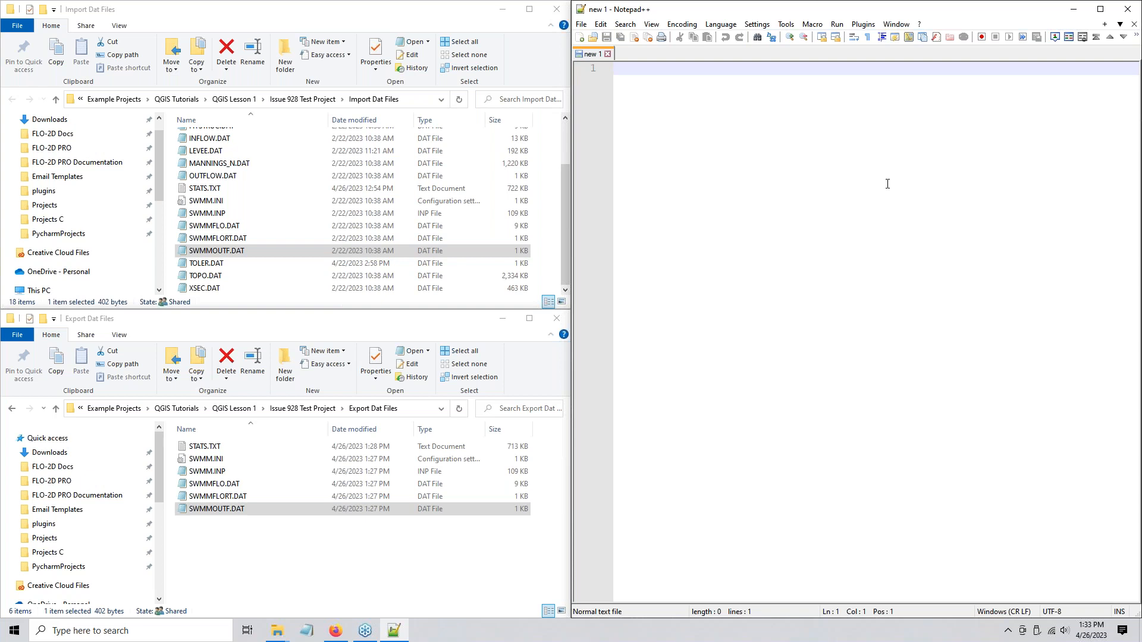
drag(196, 520, 216, 485)
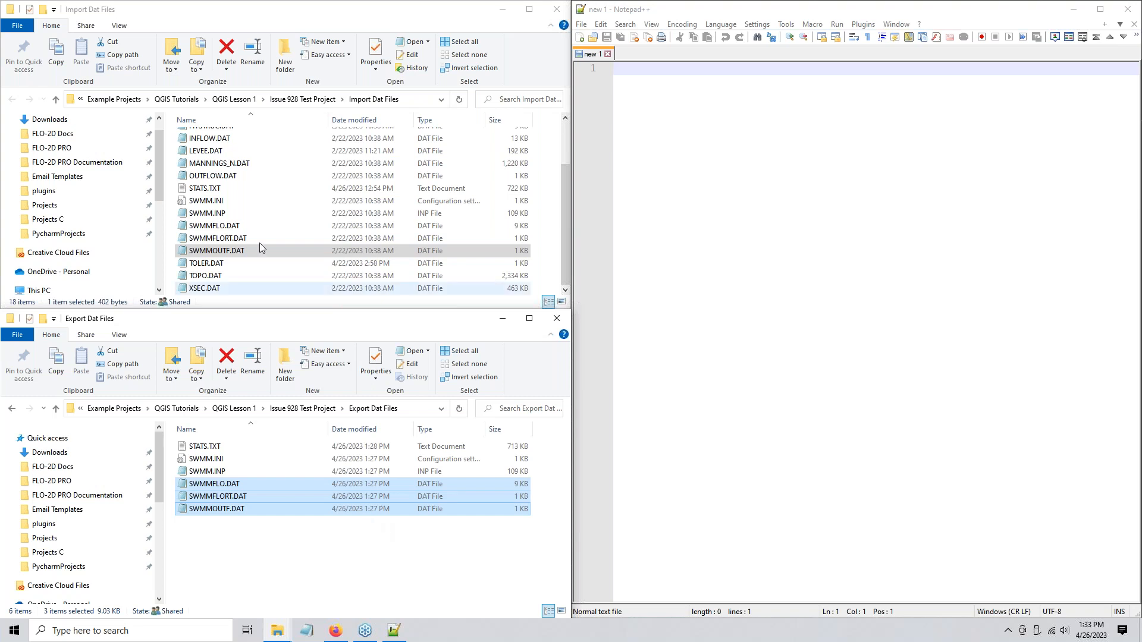
click(222, 215)
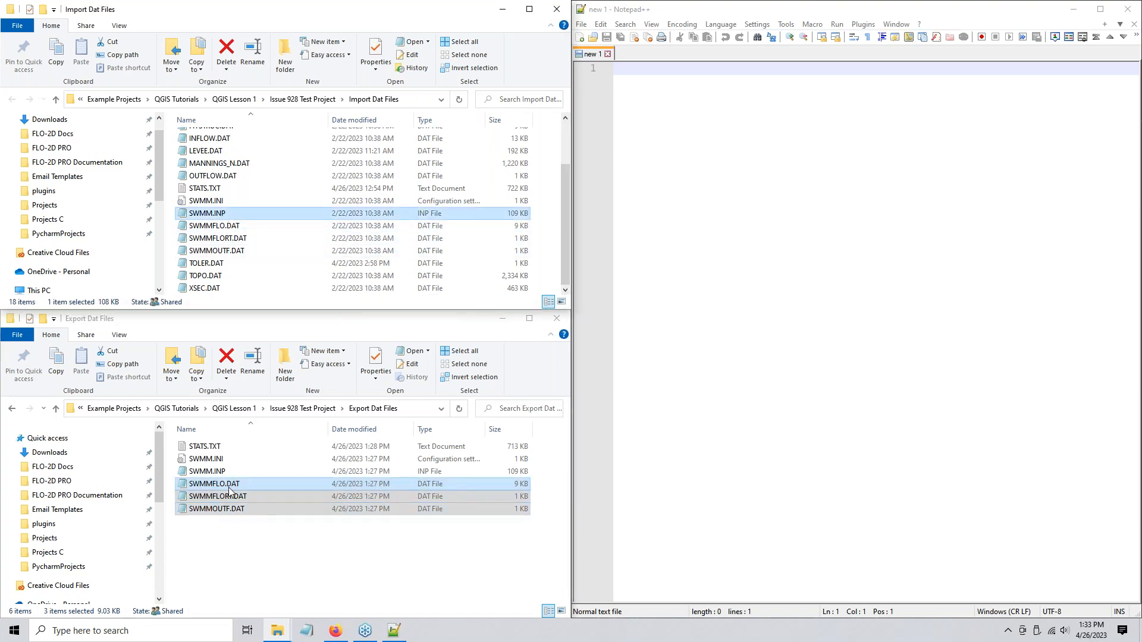
click(696, 388)
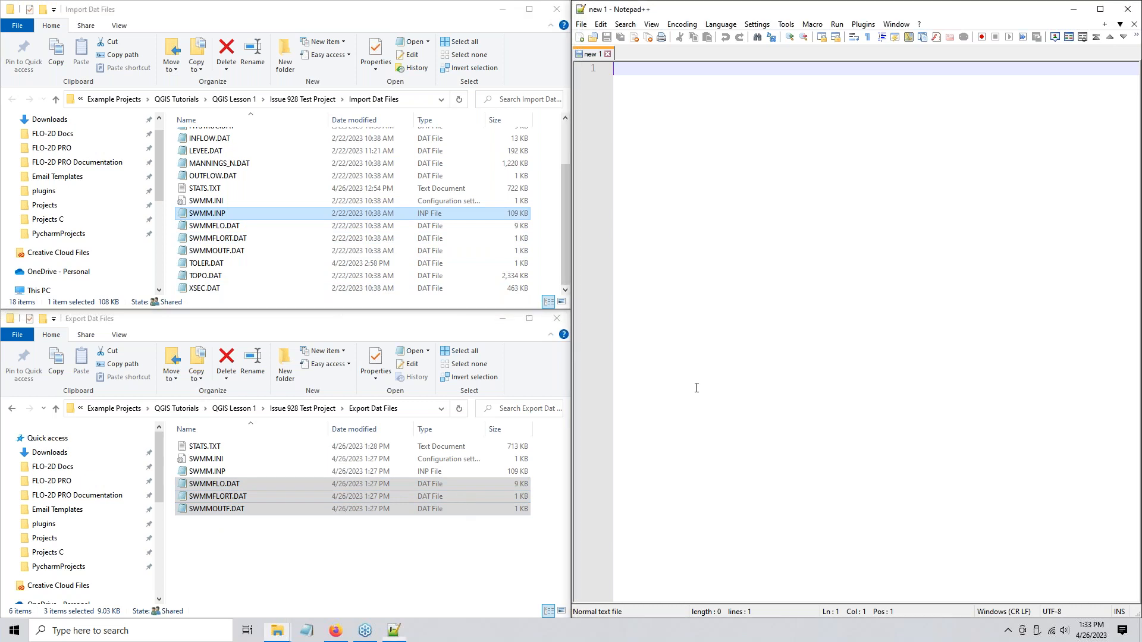